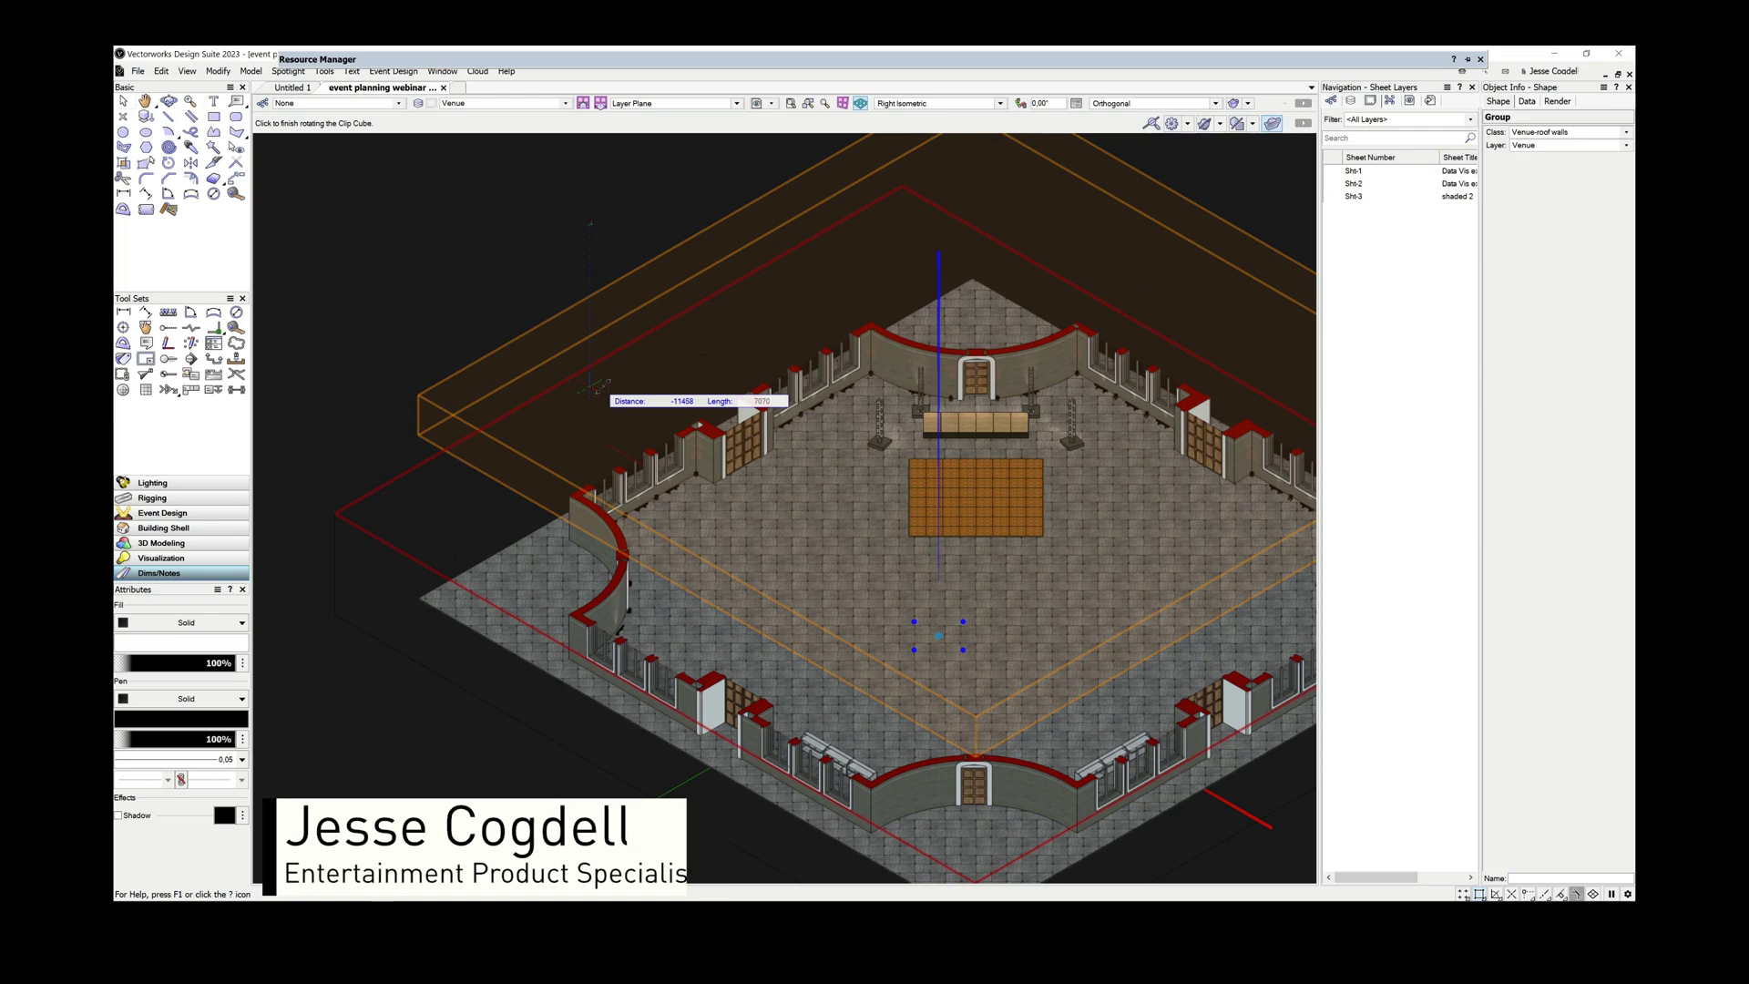
# - Raise the clip cube's top, move a side face, then fly back to the full isometric venue
pyautogui.click(536, 239)
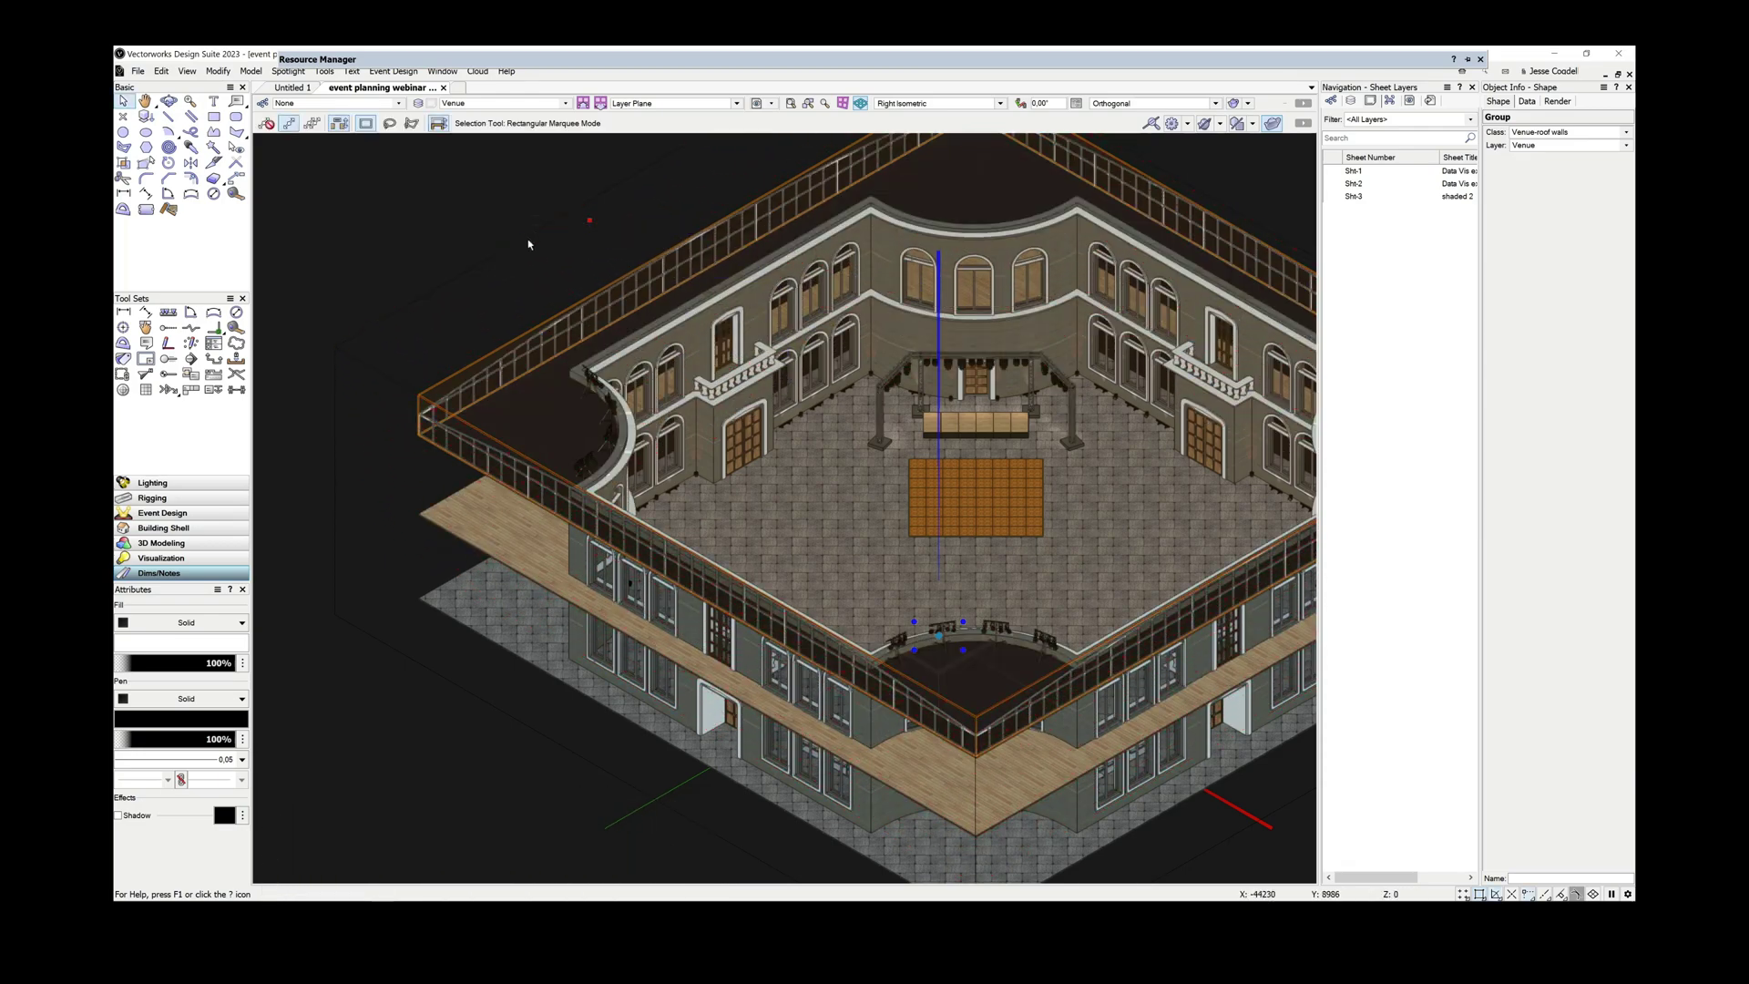
pyautogui.click(764, 709)
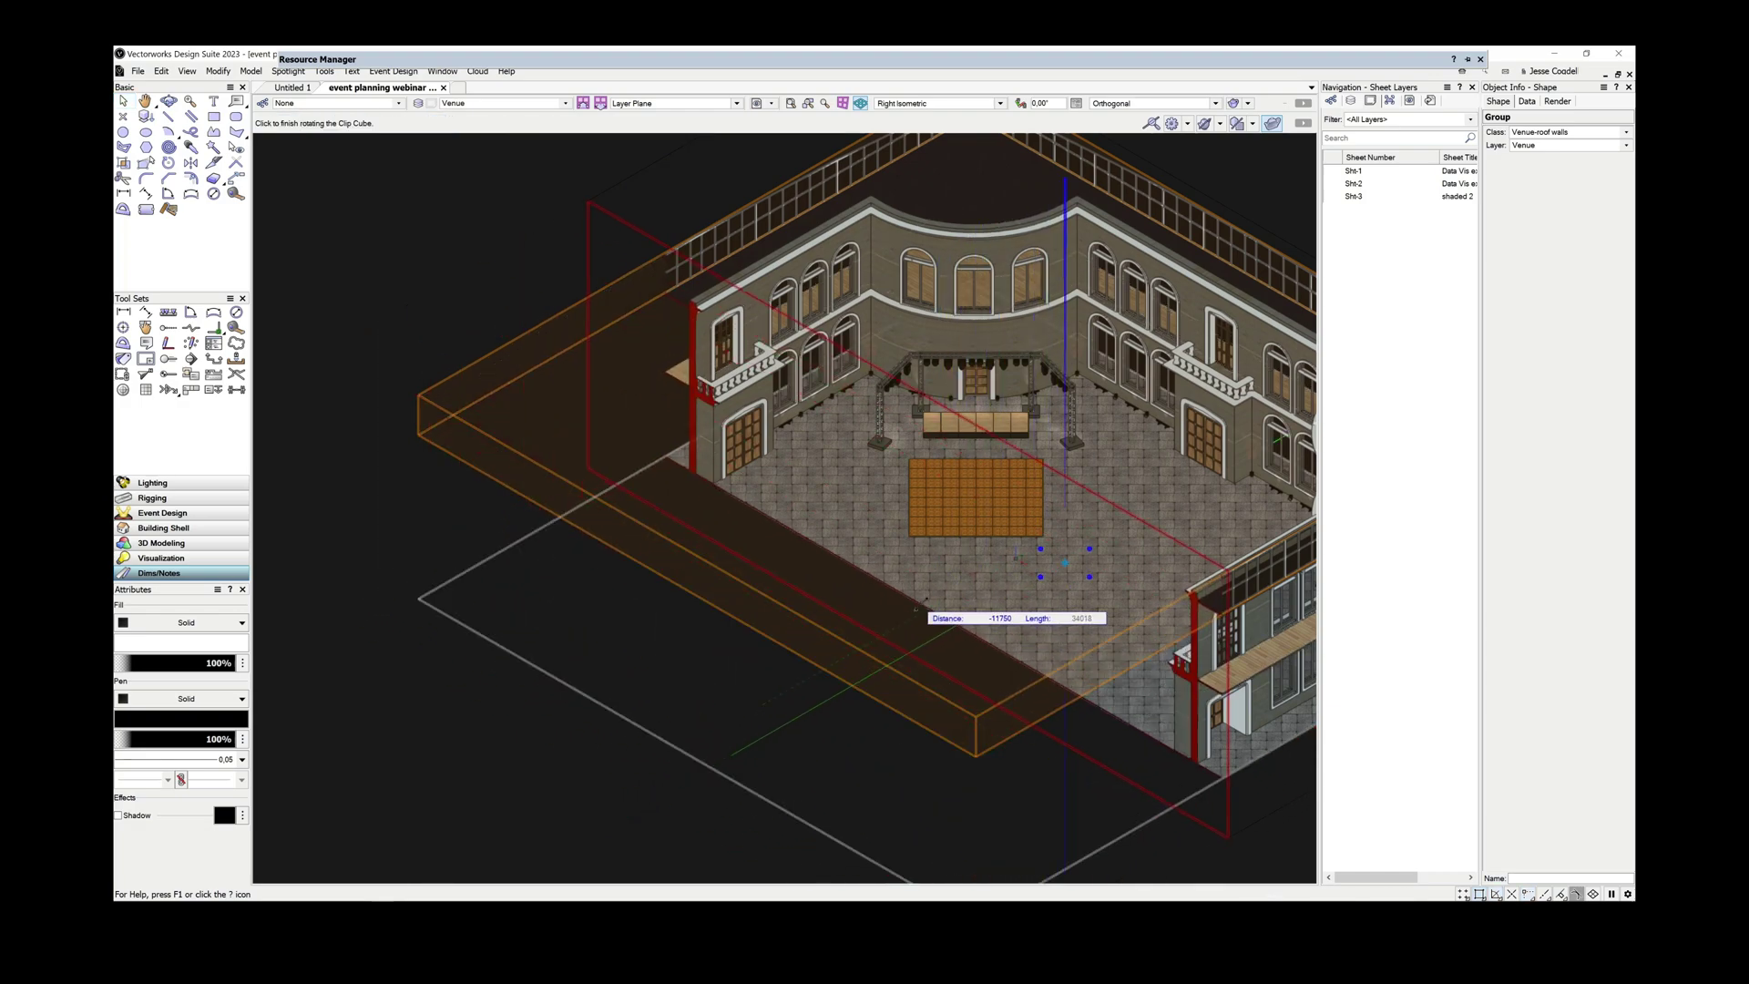
pyautogui.click(922, 605)
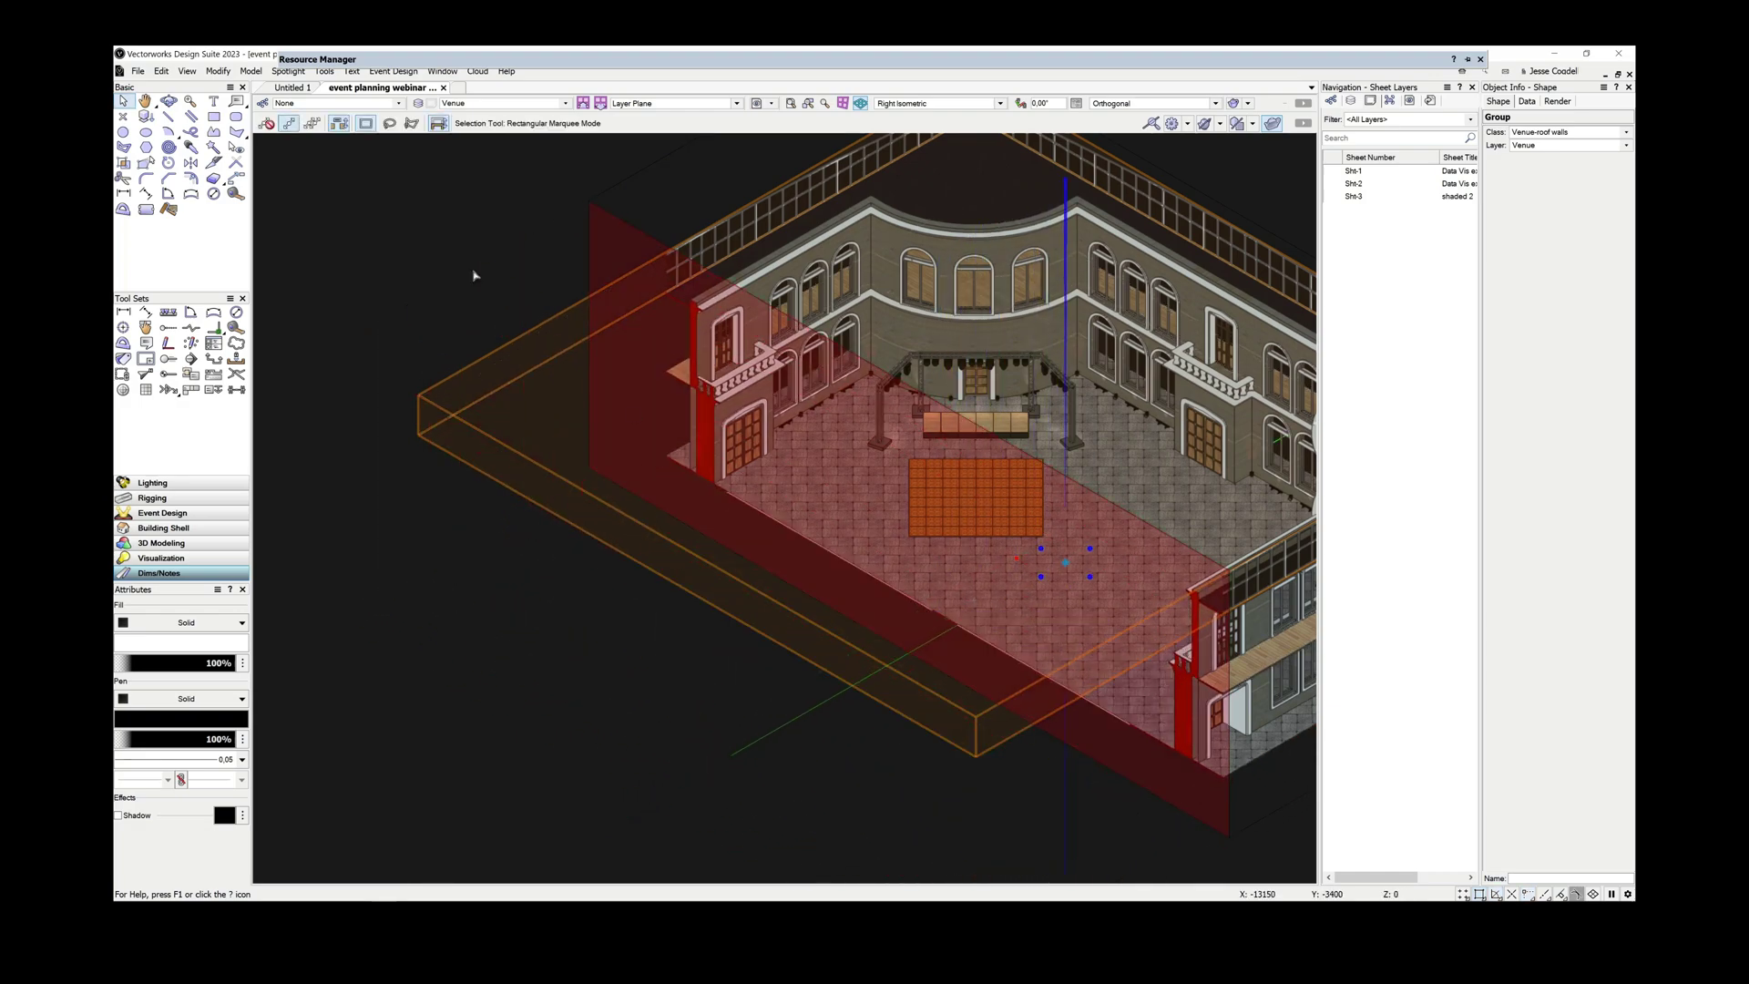
pyautogui.click(168, 101)
pyautogui.moveTo(925, 527); pyautogui.dragTo(1008, 550)
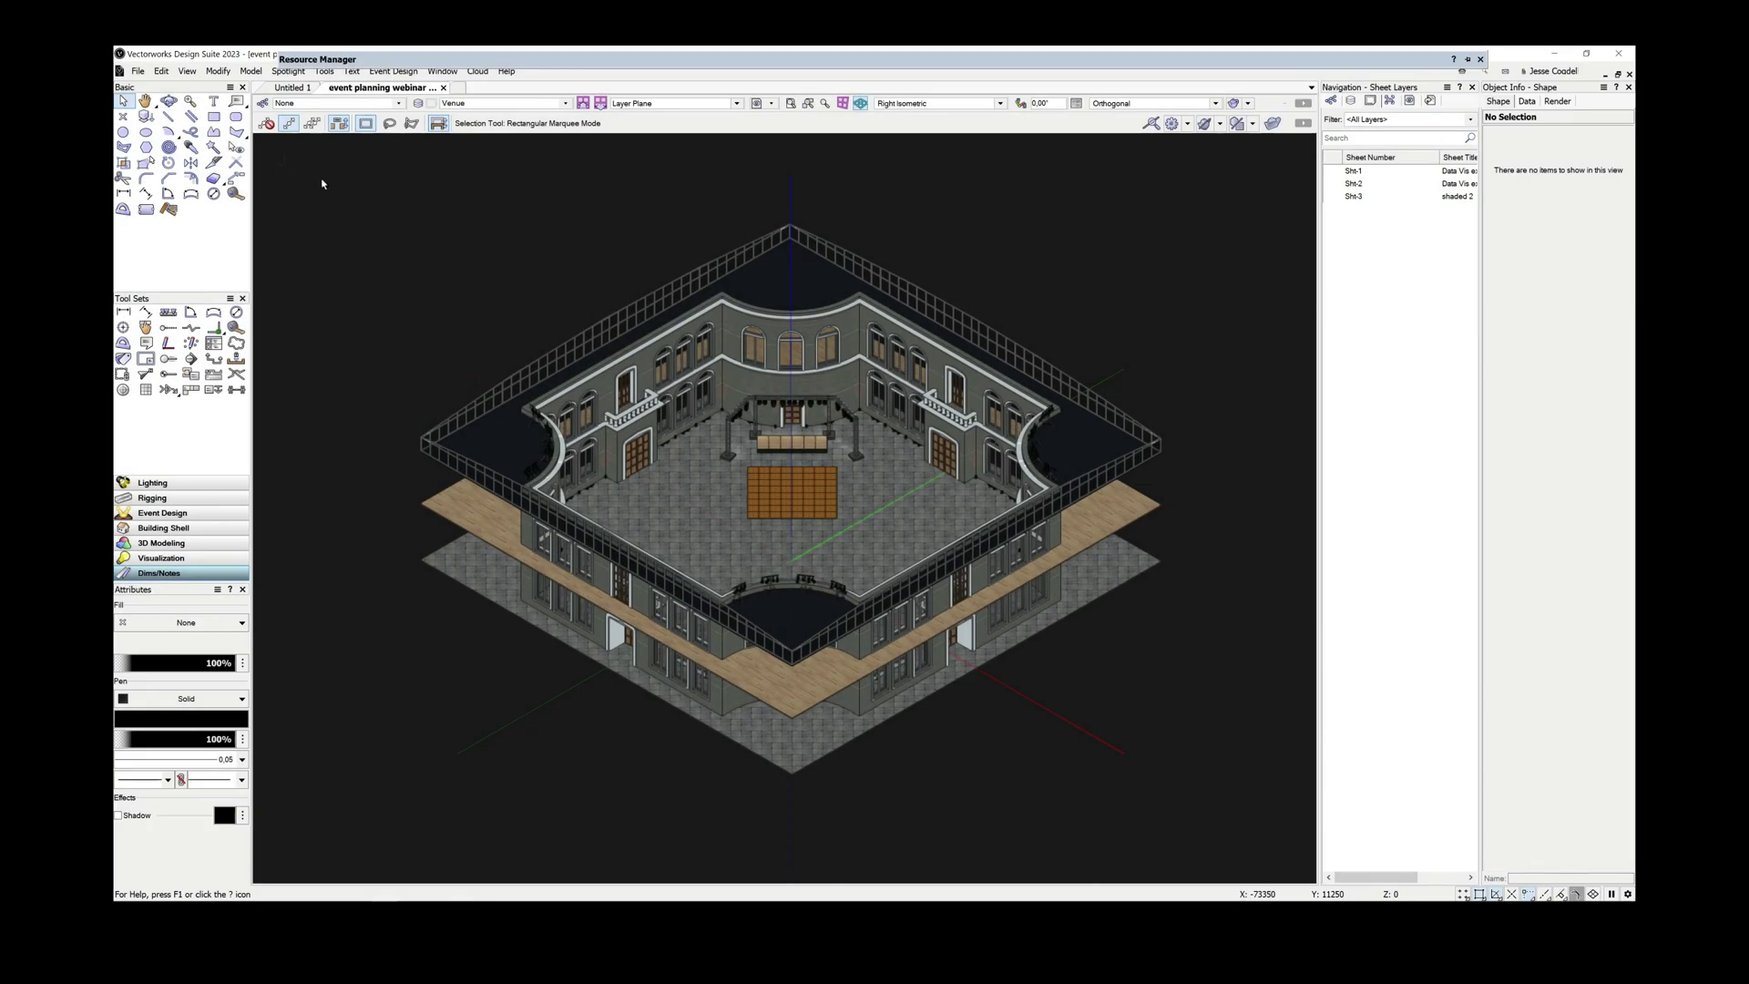
# - Switch to saved view 003 Basic Layout and bring up the Event Design tool set
pyautogui.click(771, 105)
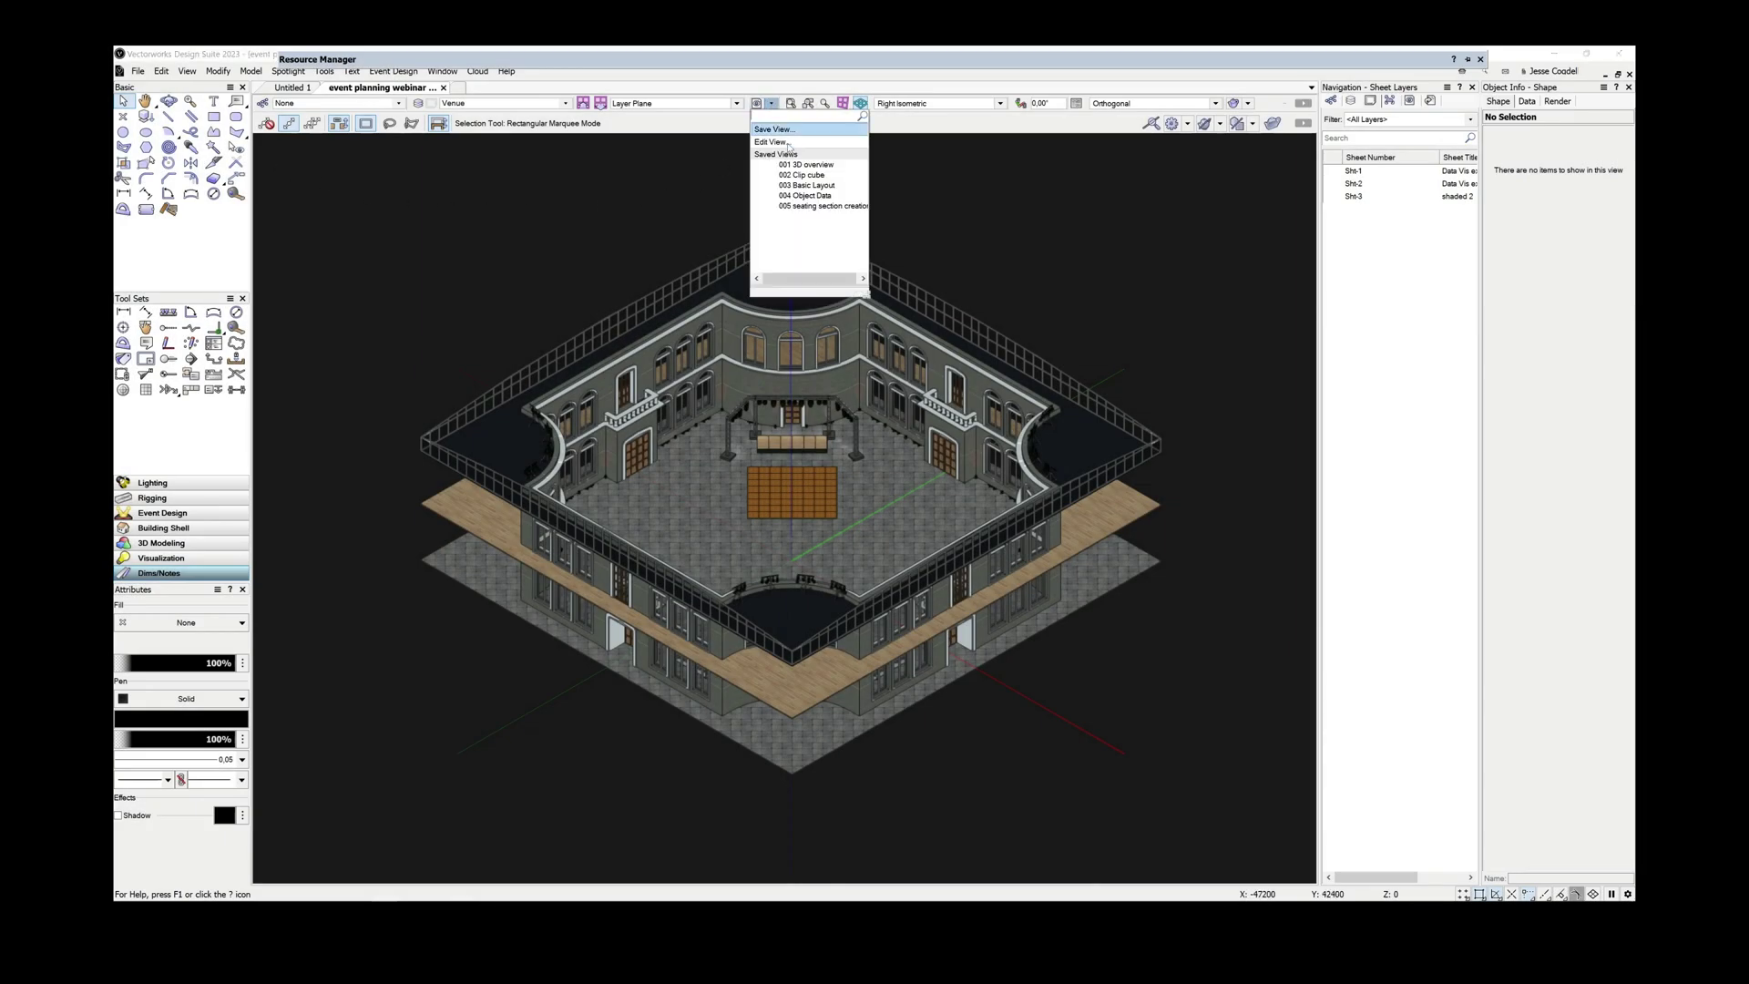
pyautogui.click(817, 185)
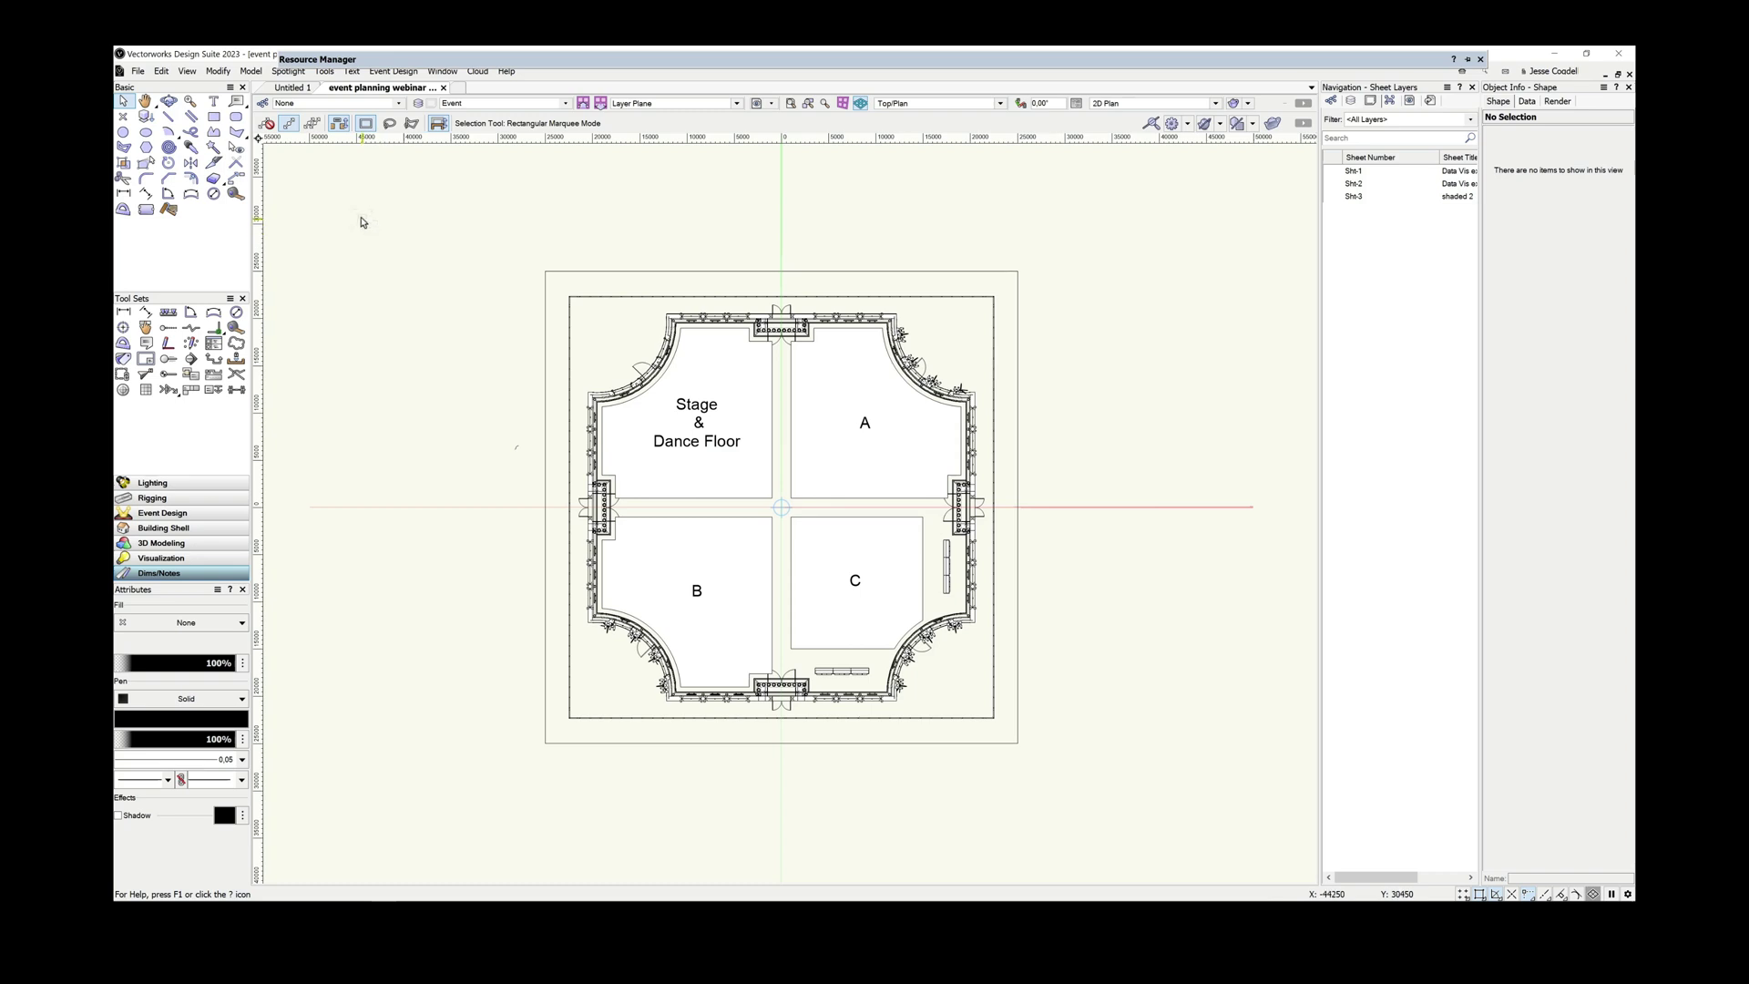
pyautogui.click(392, 71)
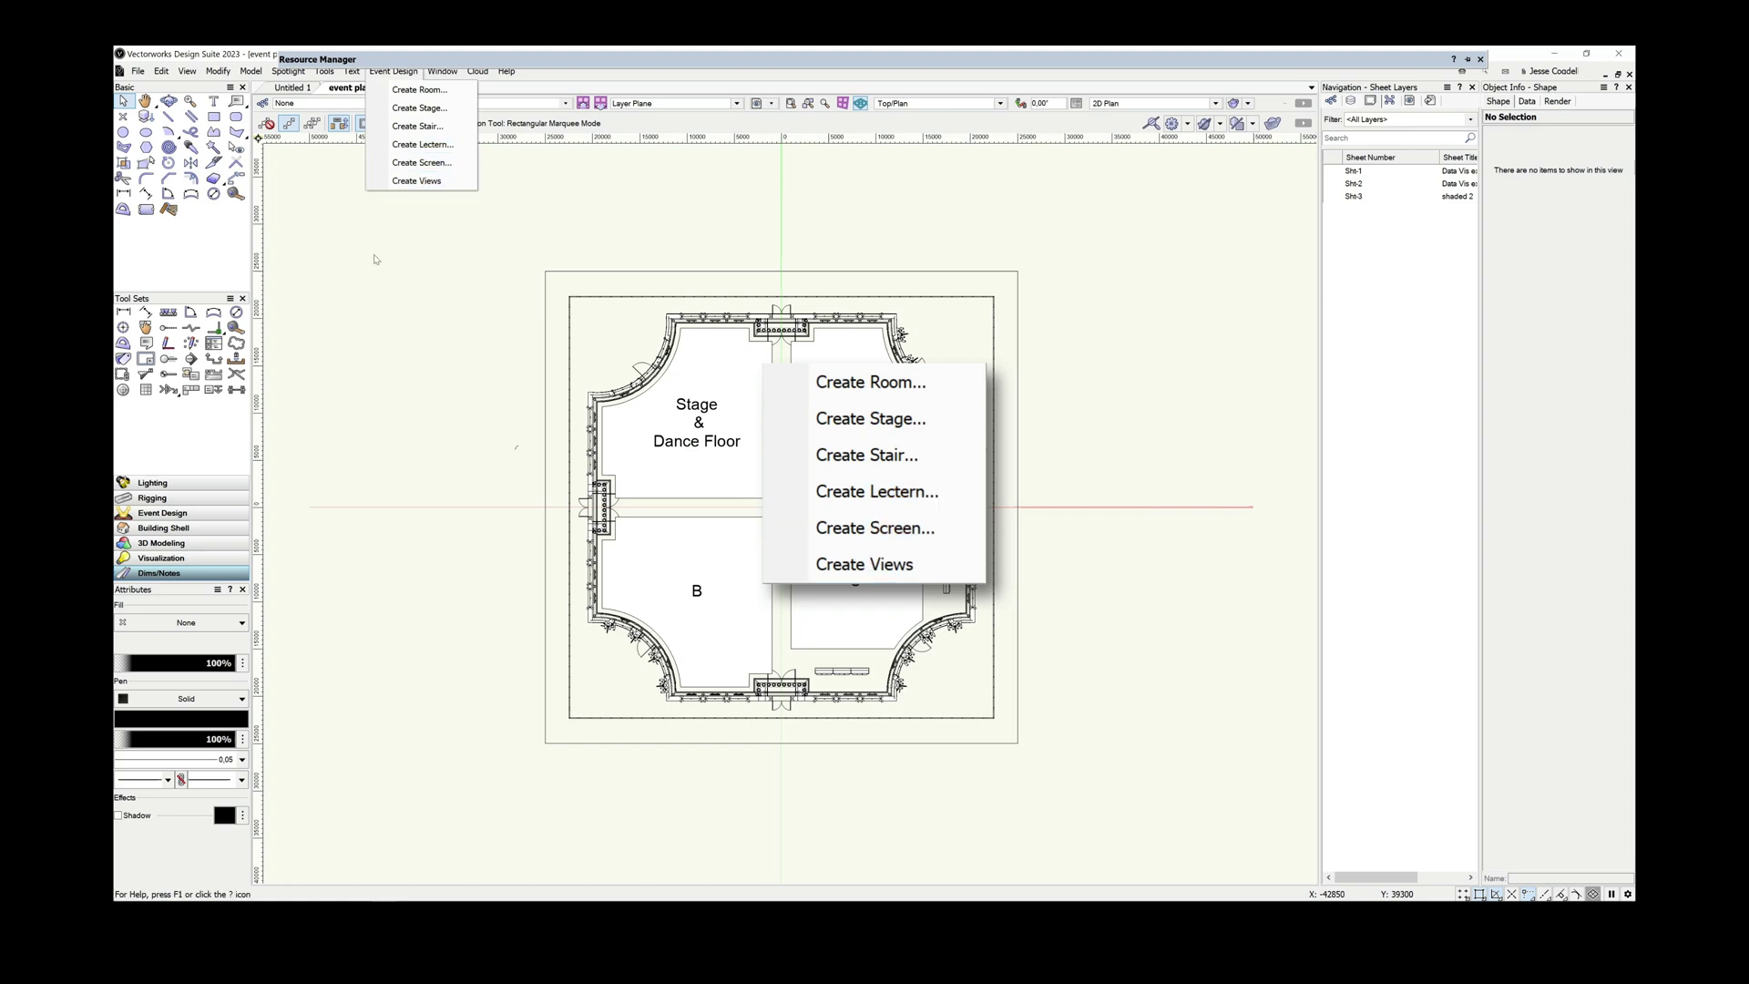
pyautogui.click(364, 282)
pyautogui.click(198, 513)
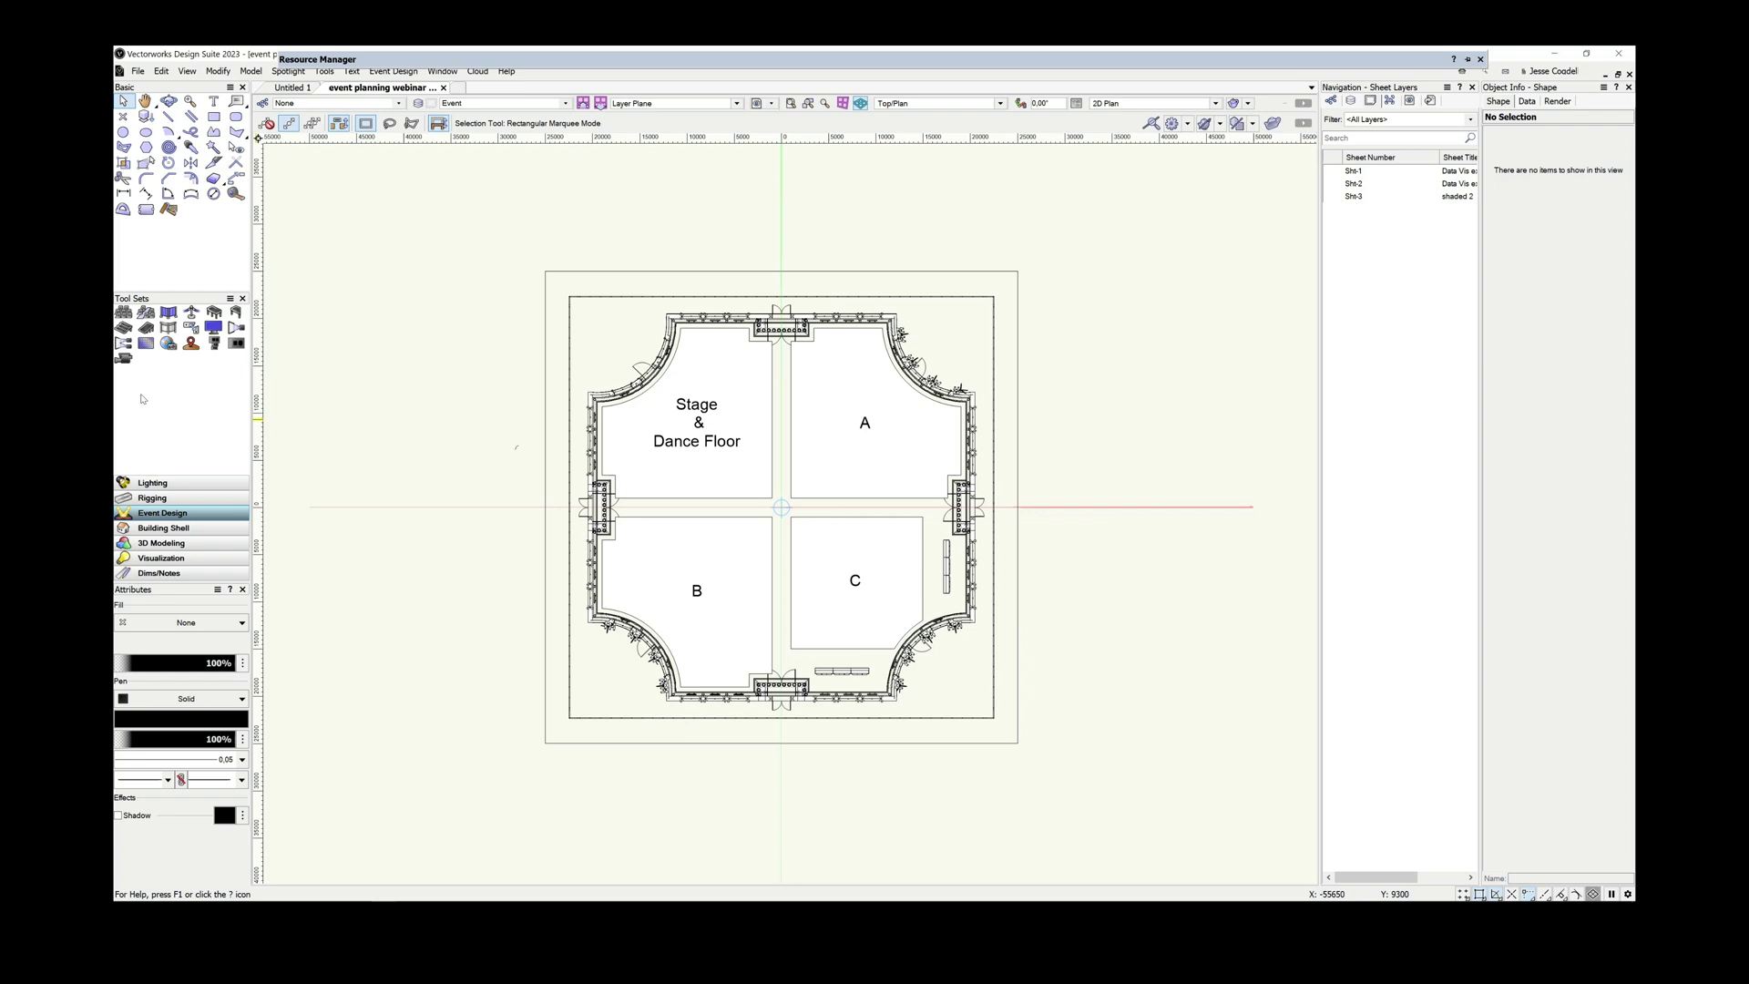
pyautogui.click(285, 71)
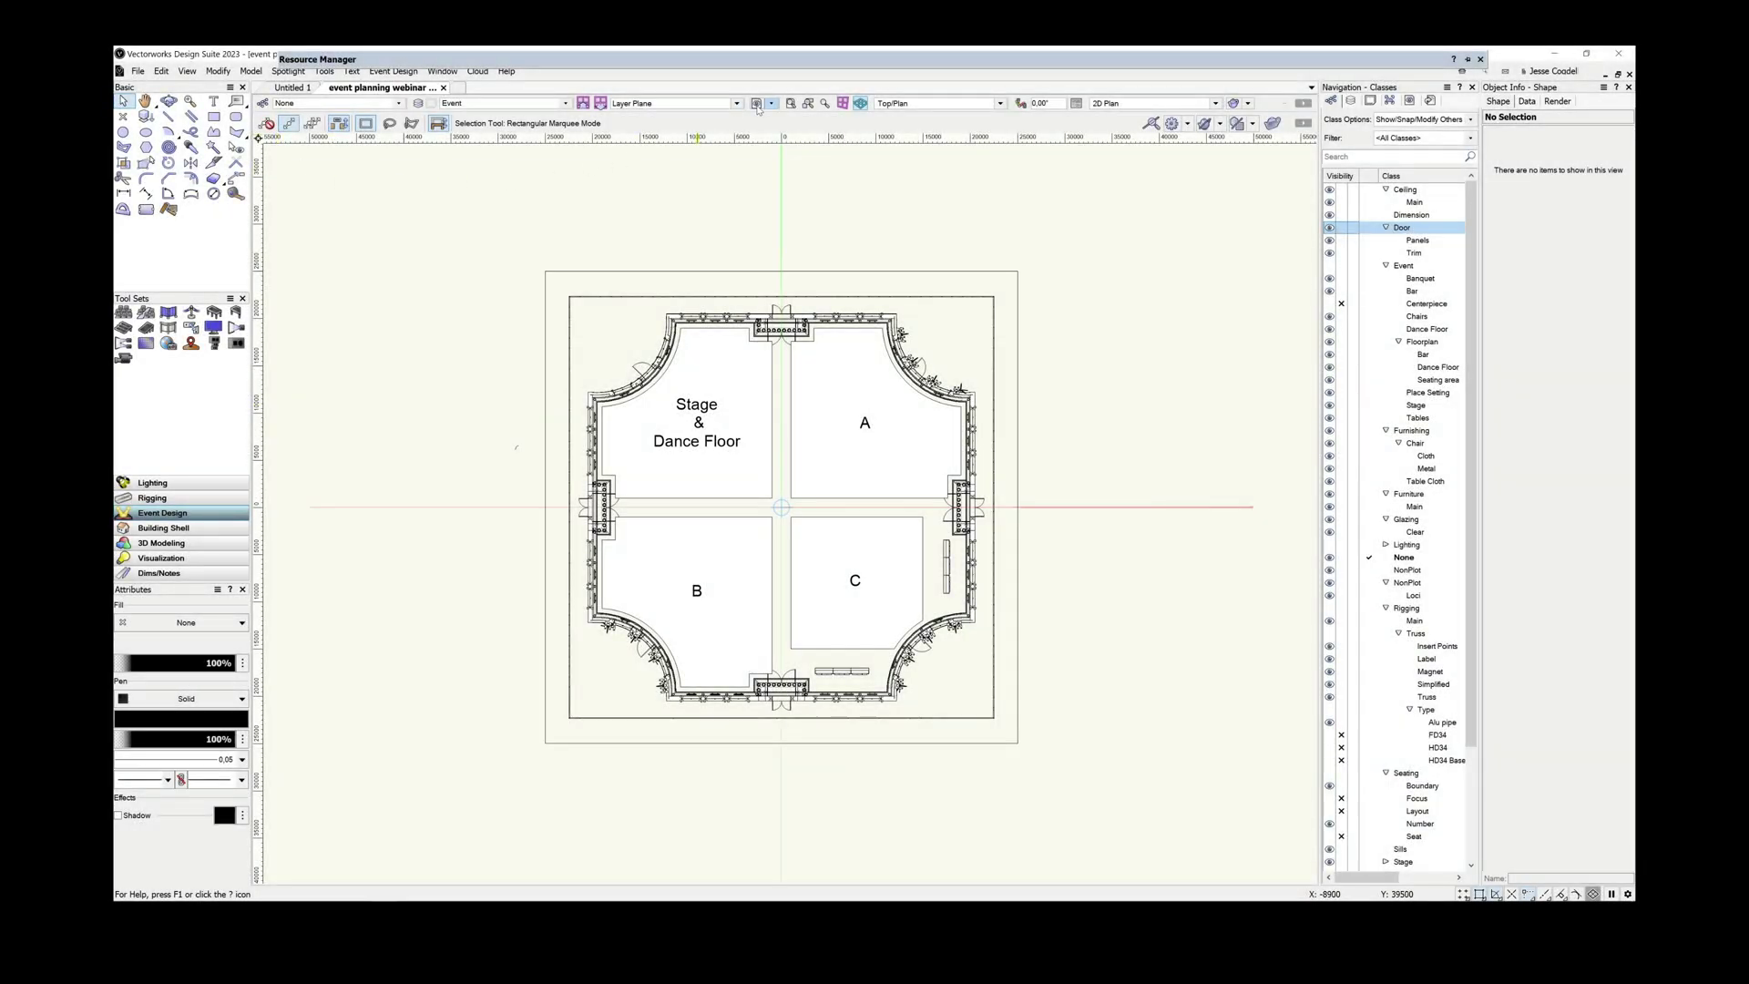
# - Switch to saved view 004 Object Data and inspect a light fixture and truss leg's data records
pyautogui.click(771, 104)
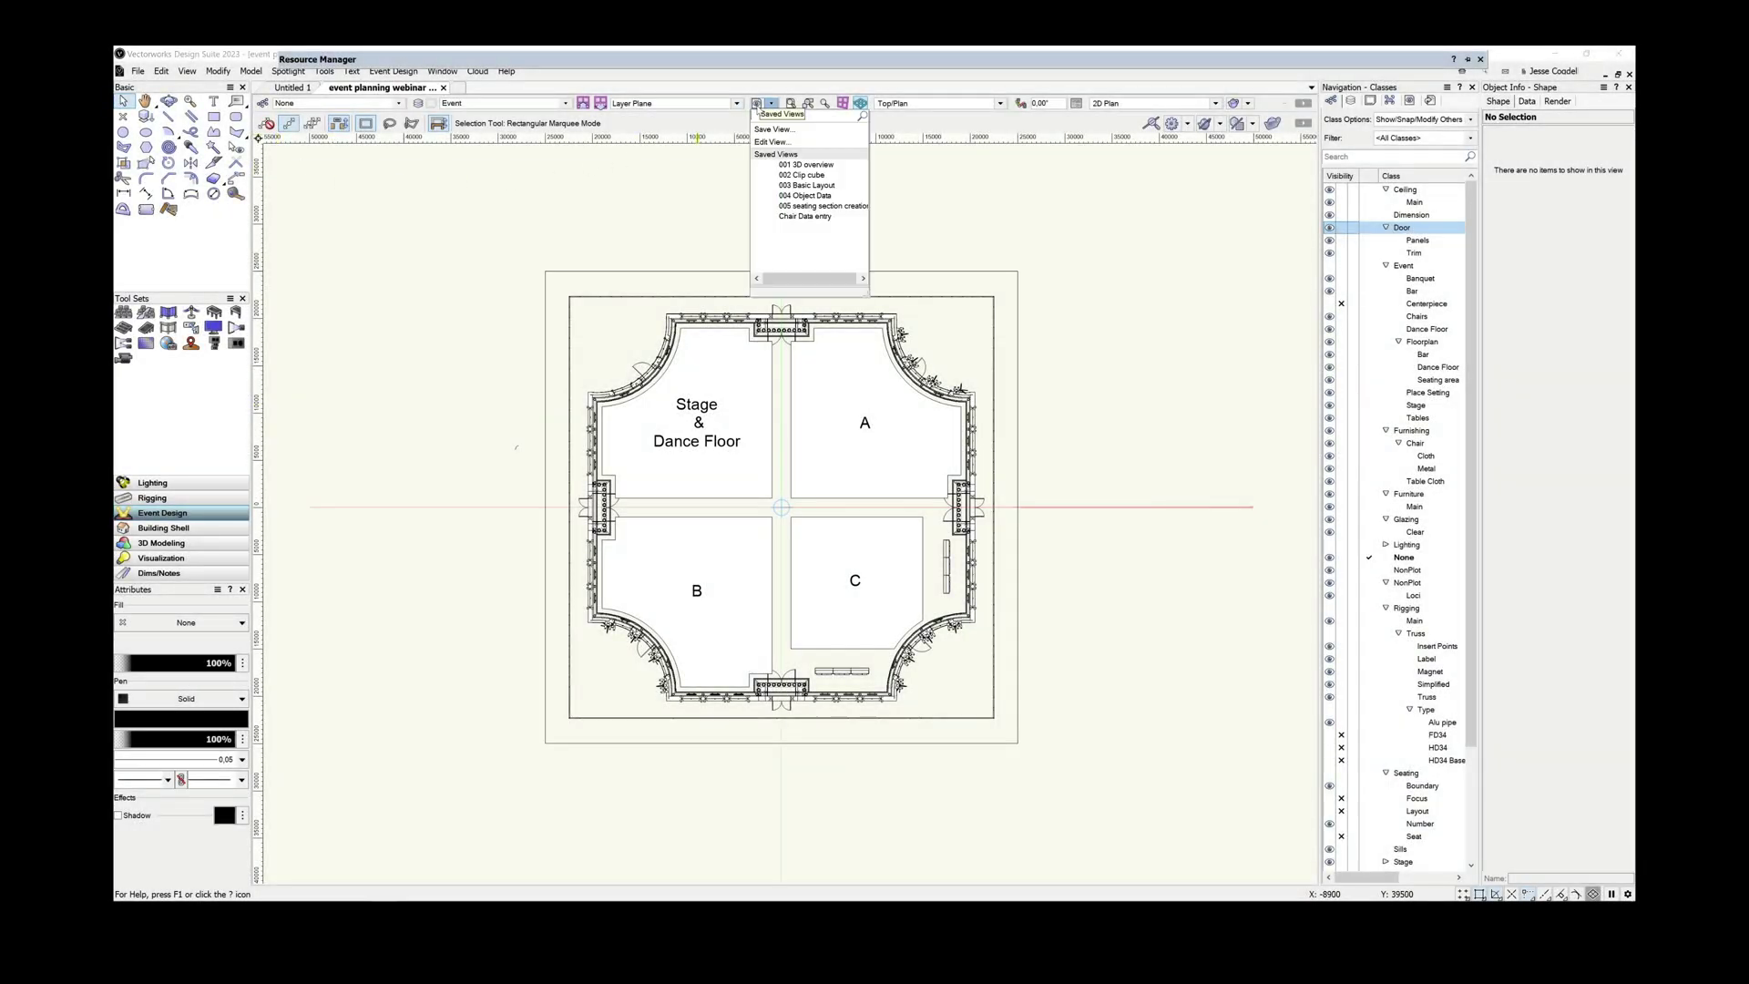
pyautogui.click(798, 197)
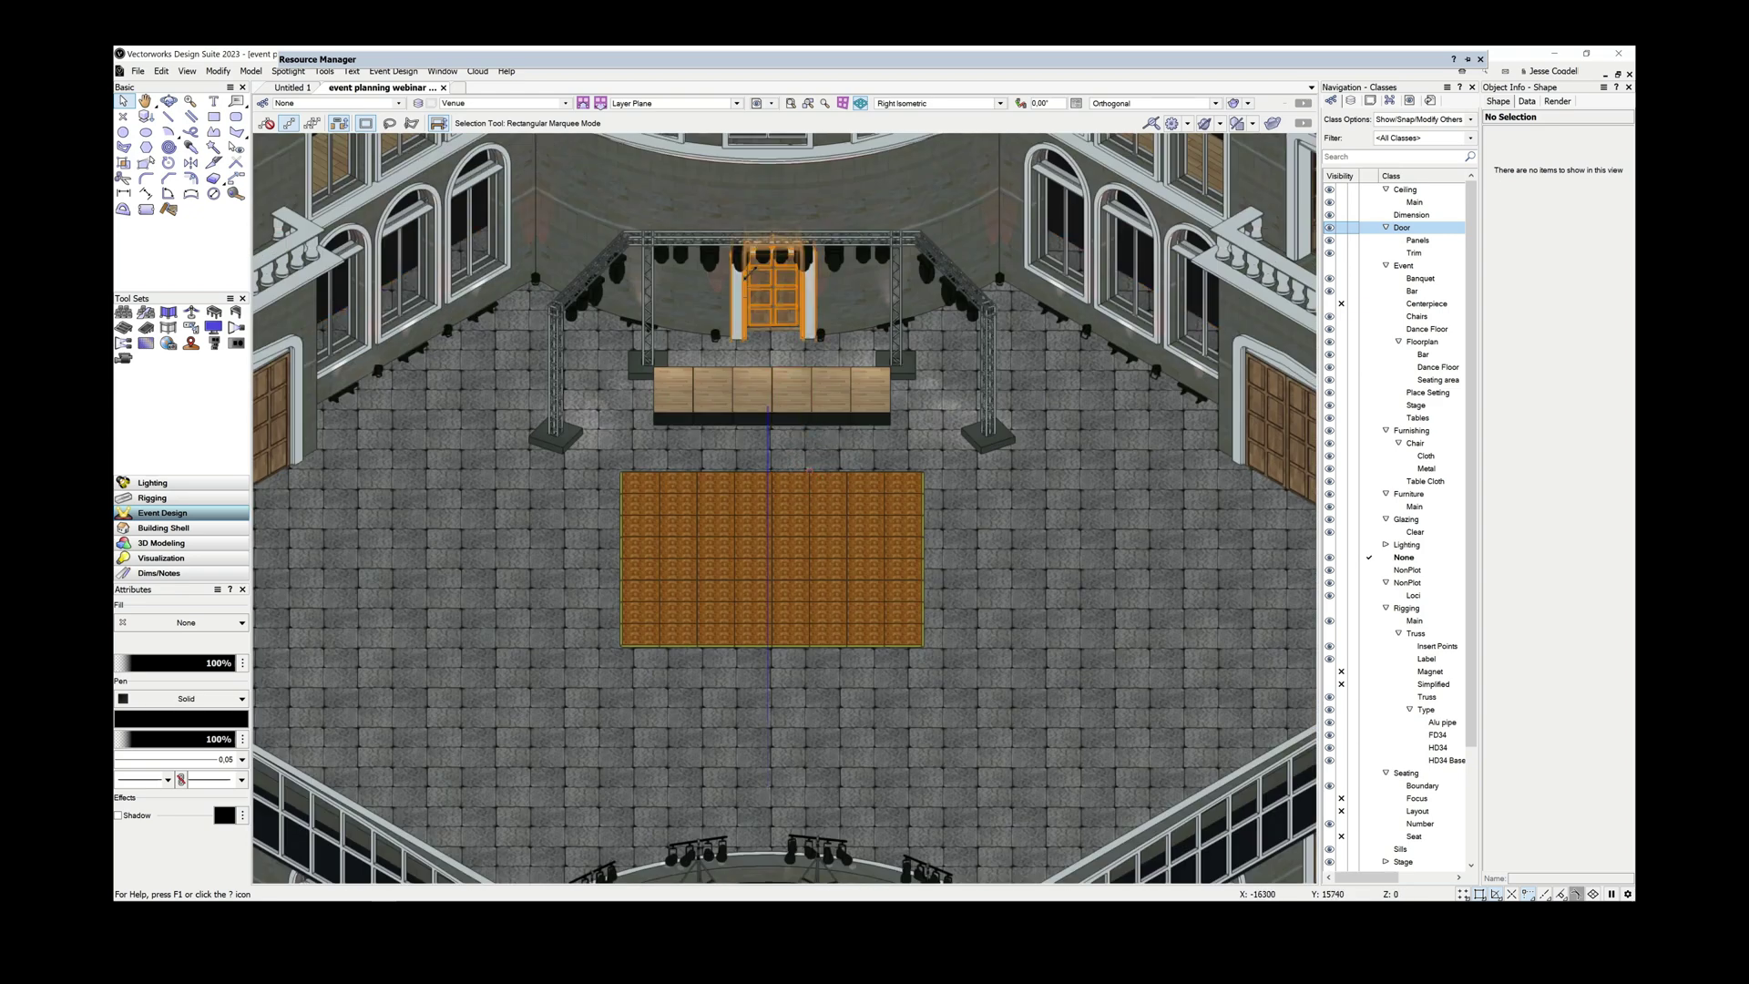
pyautogui.click(740, 255)
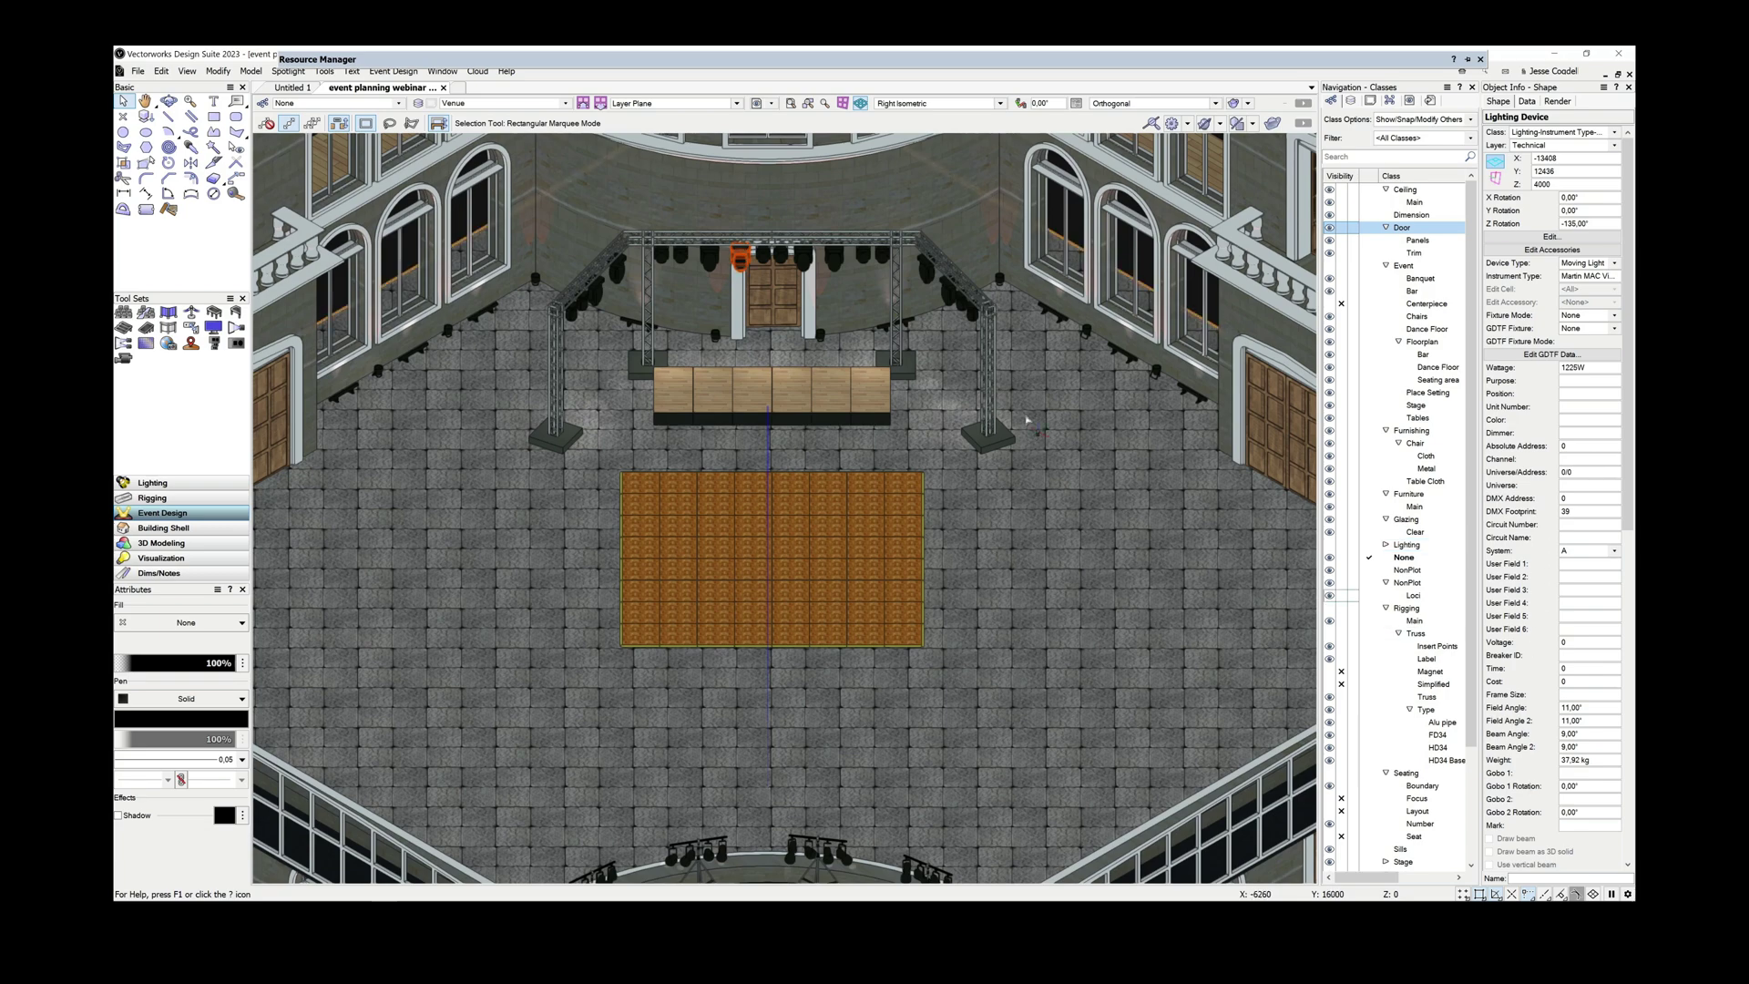
pyautogui.click(990, 382)
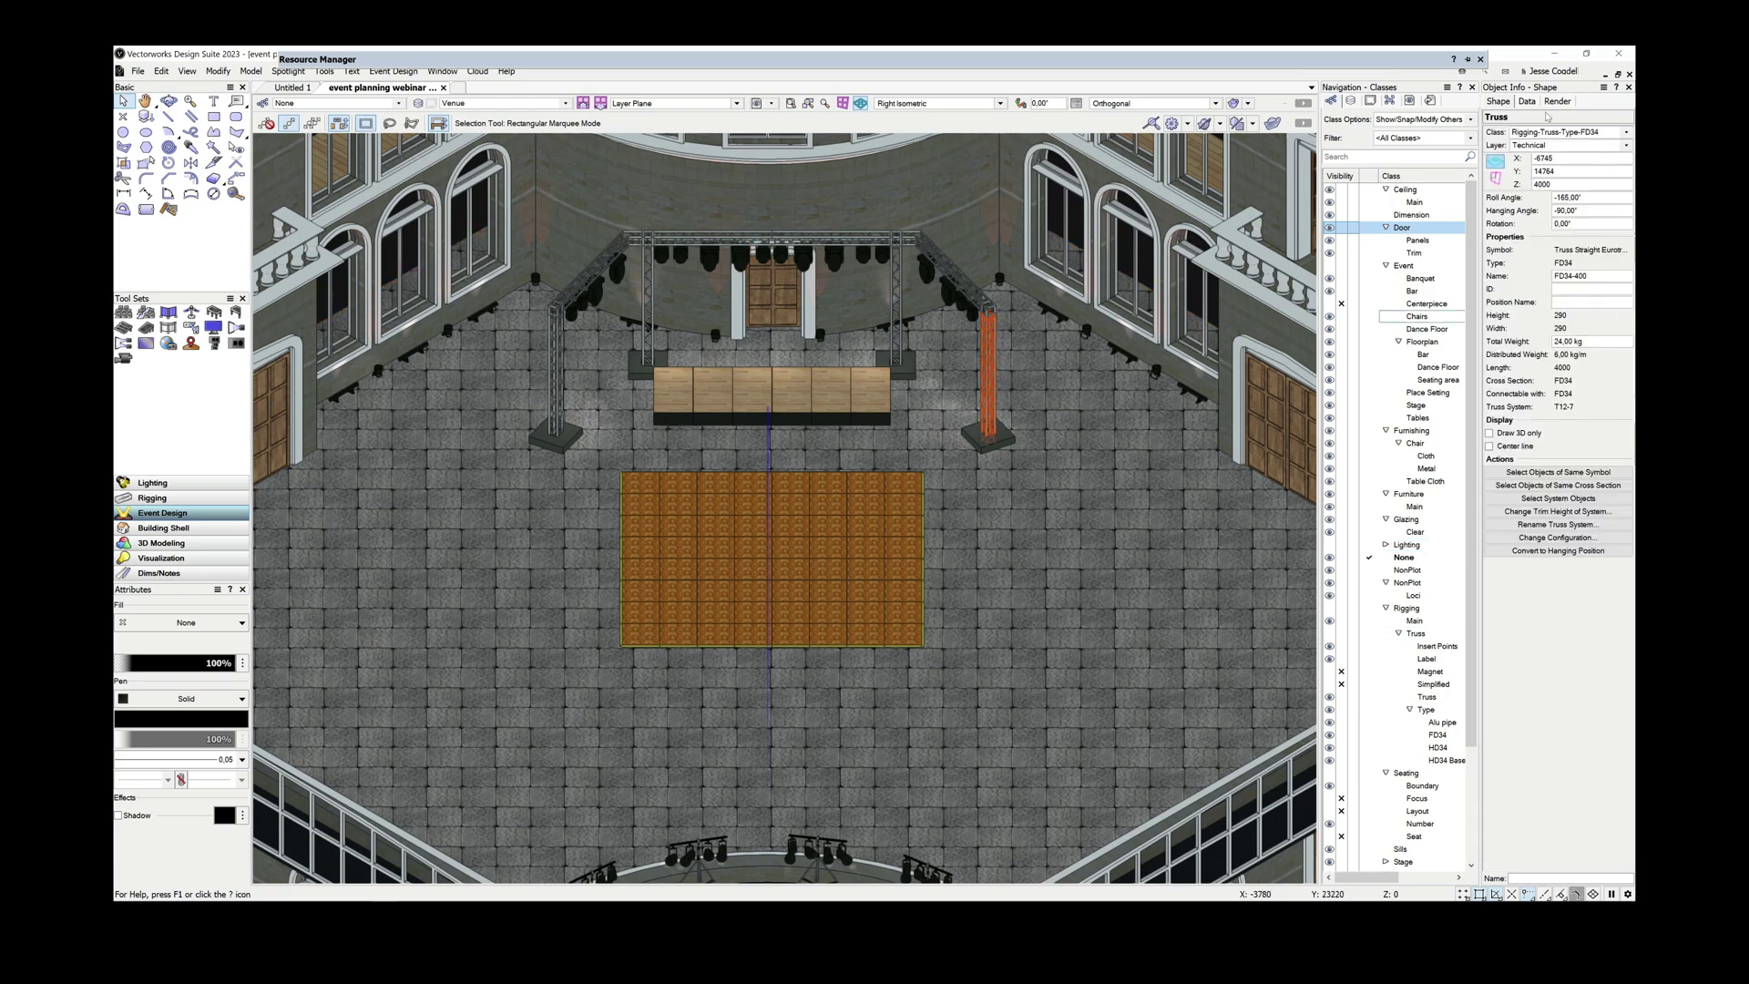
pyautogui.click(1528, 102)
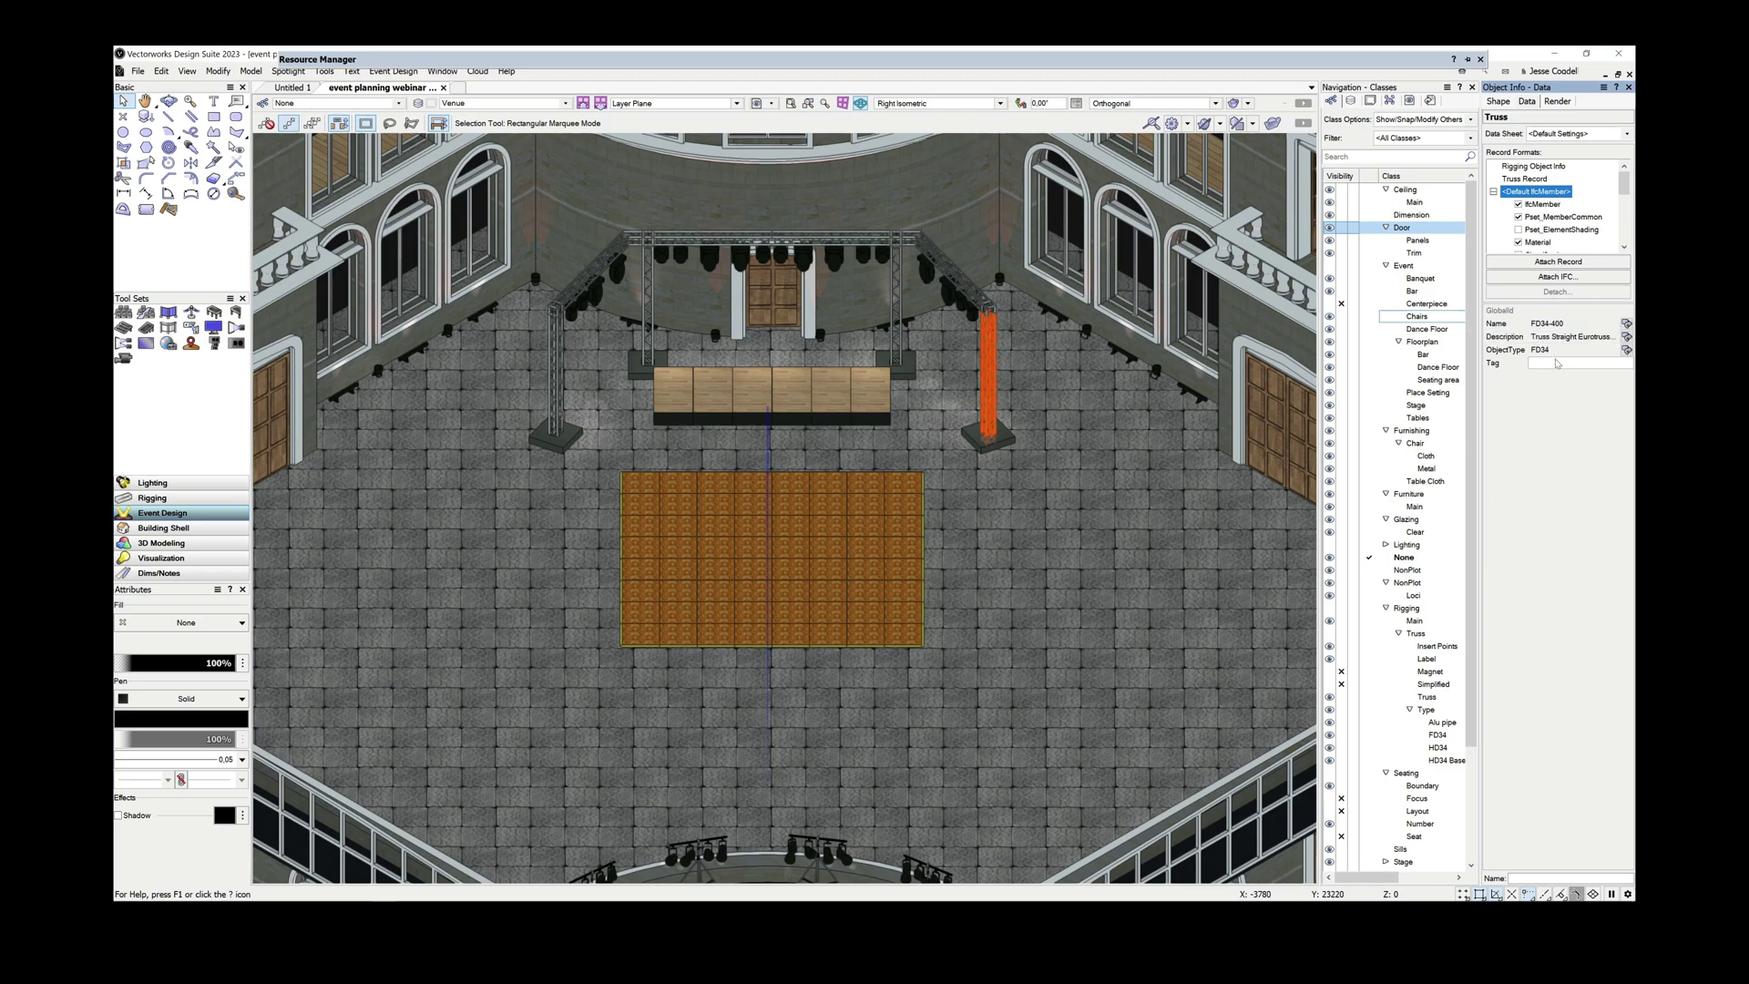
# - Start a new custom report with advanced criteria and edit the criteria rows' combination and type
pyautogui.click(285, 73)
pyautogui.moveTo(401, 236)
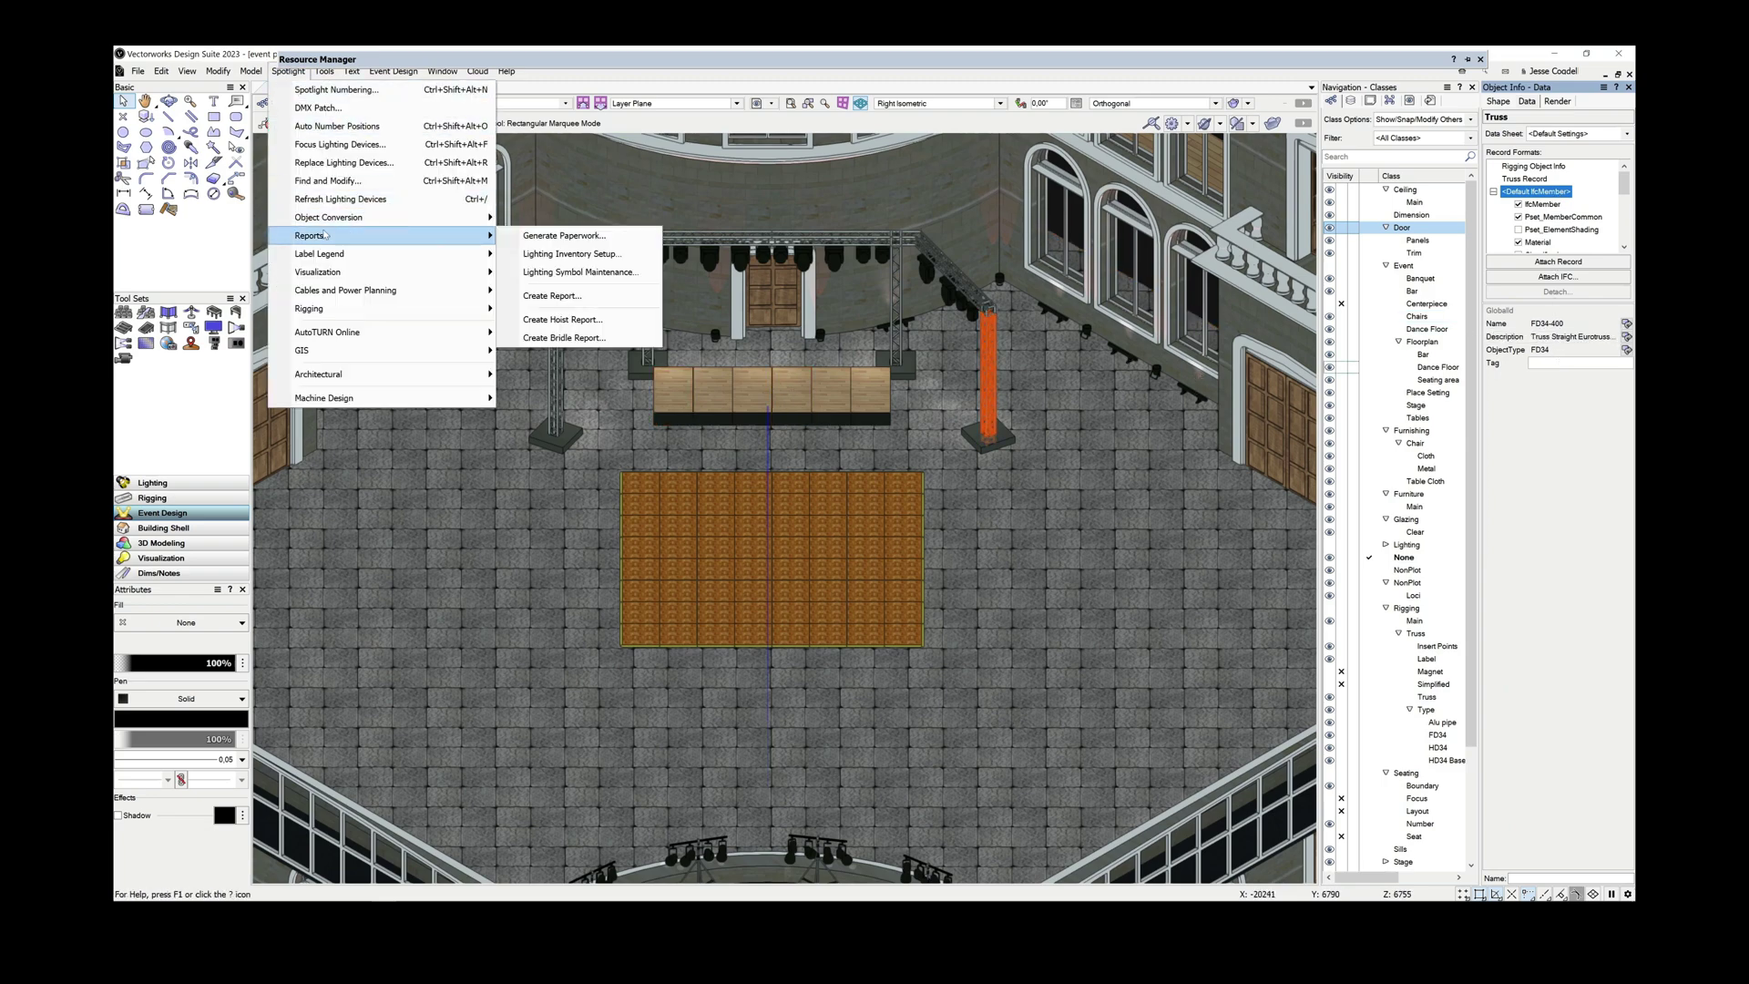
pyautogui.click(563, 308)
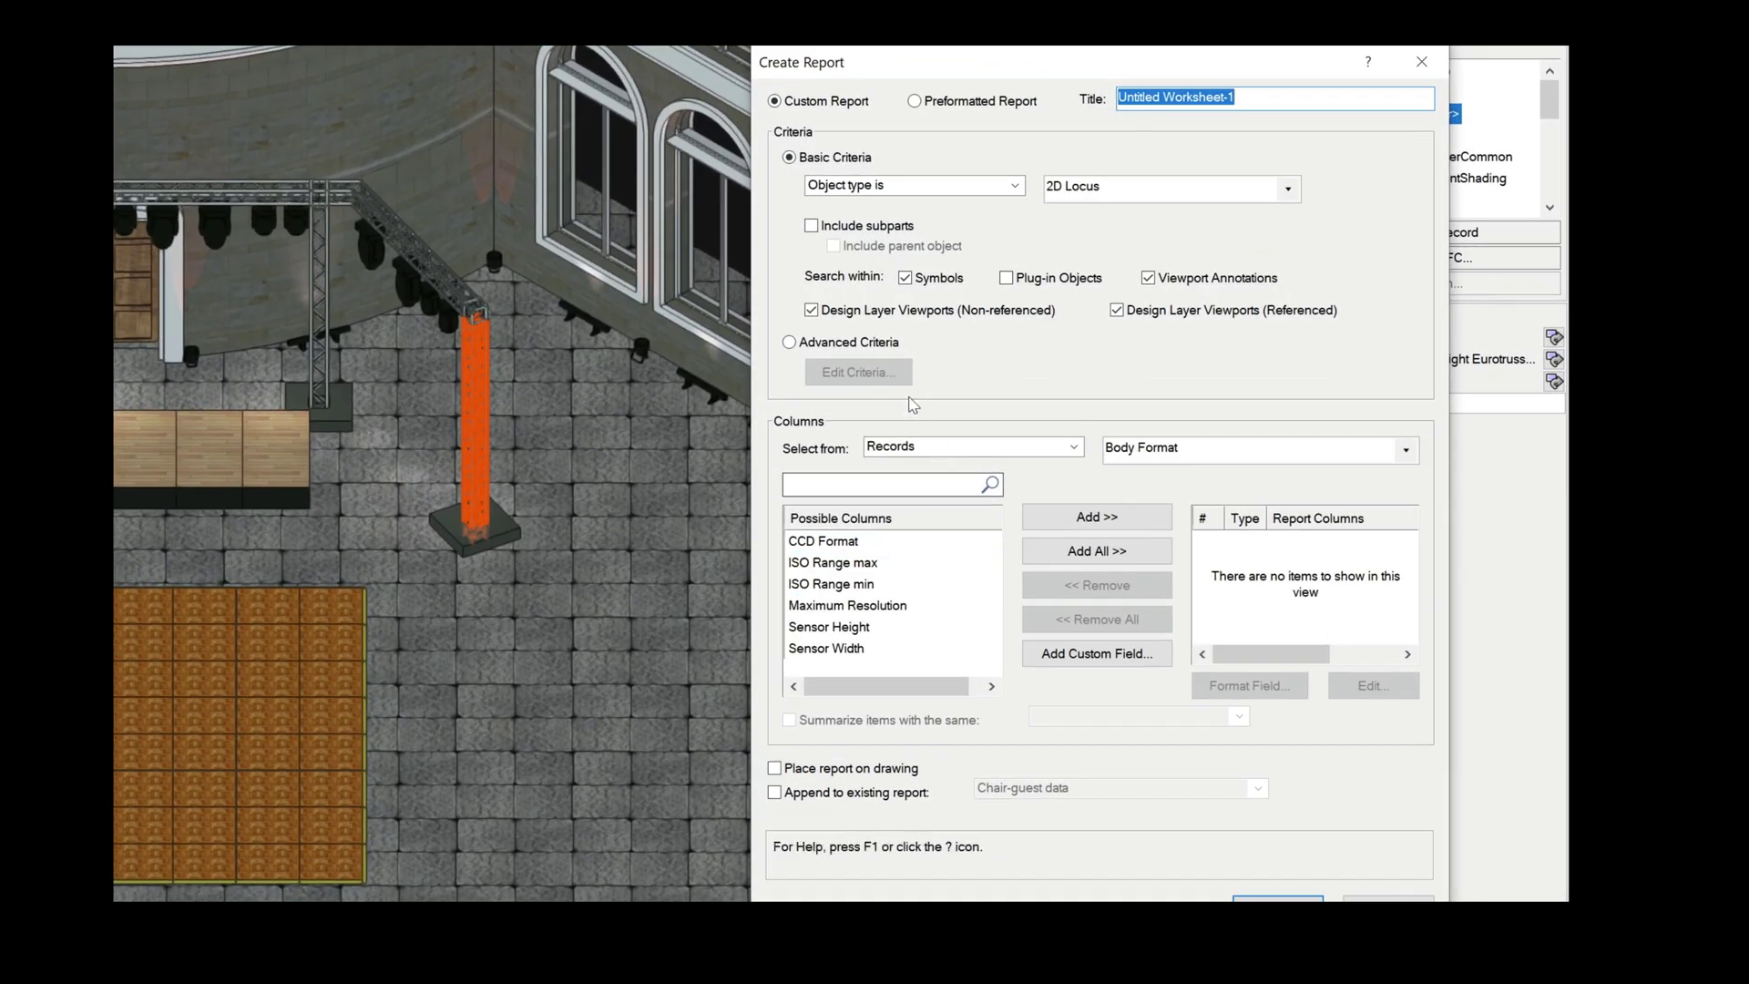
pyautogui.click(790, 341)
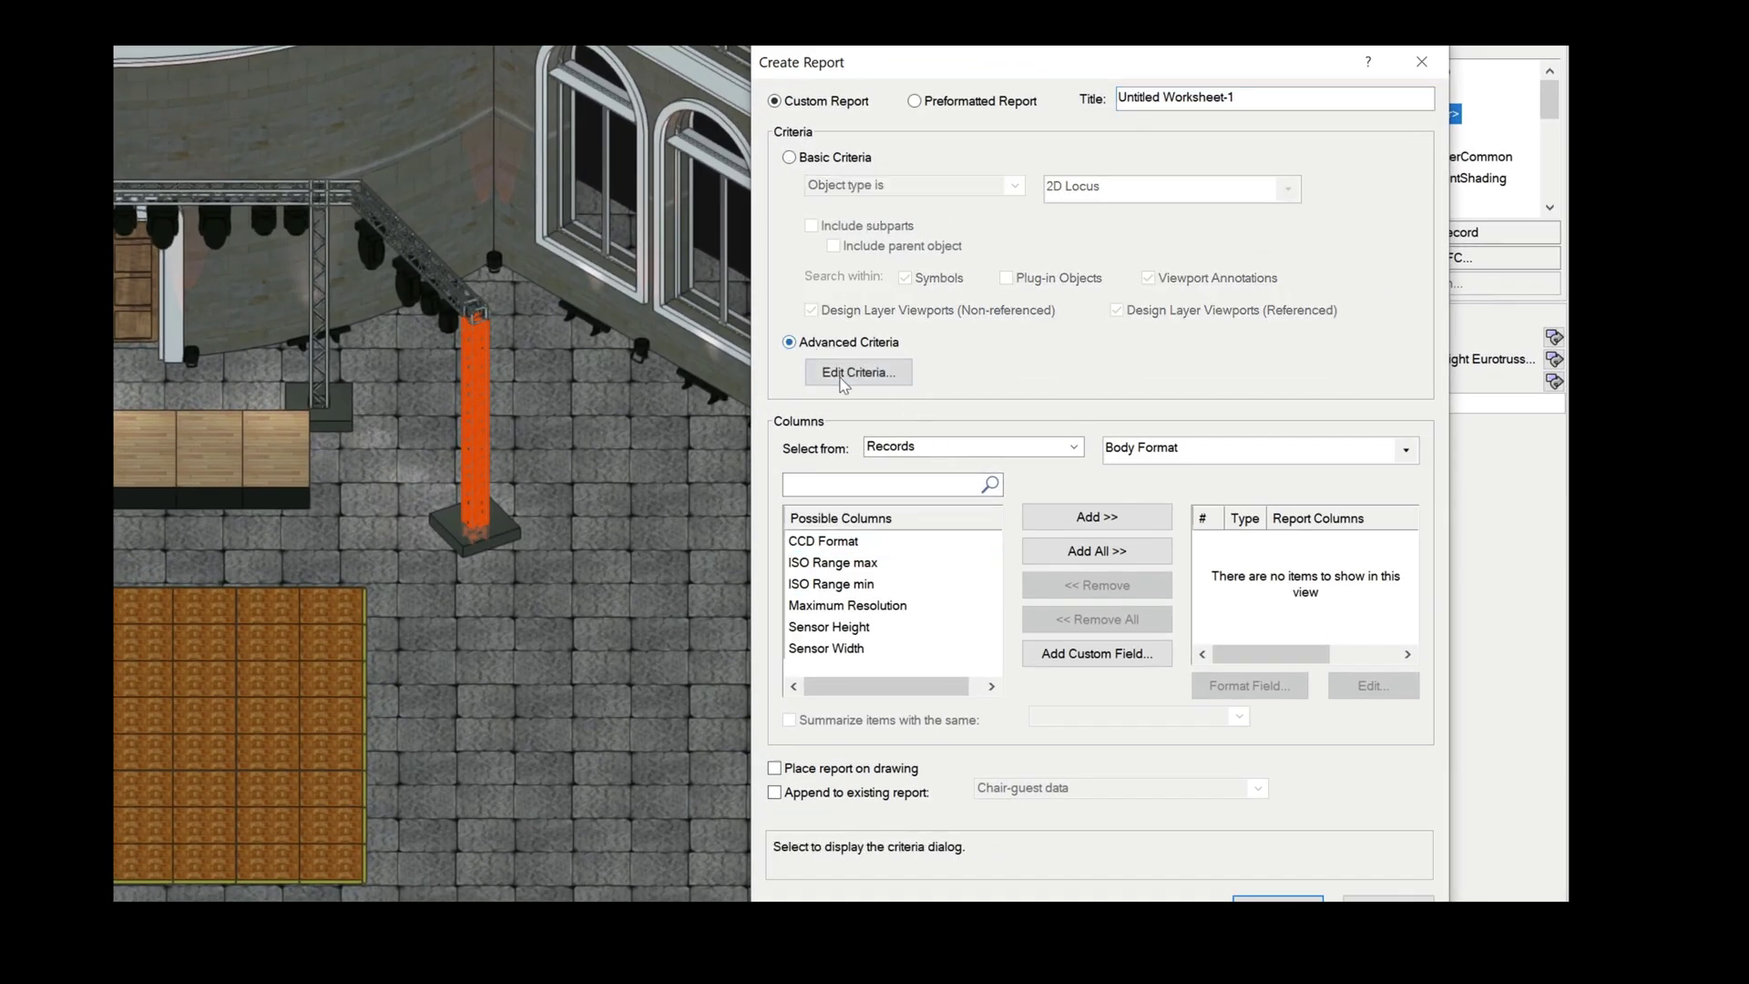
pyautogui.click(842, 373)
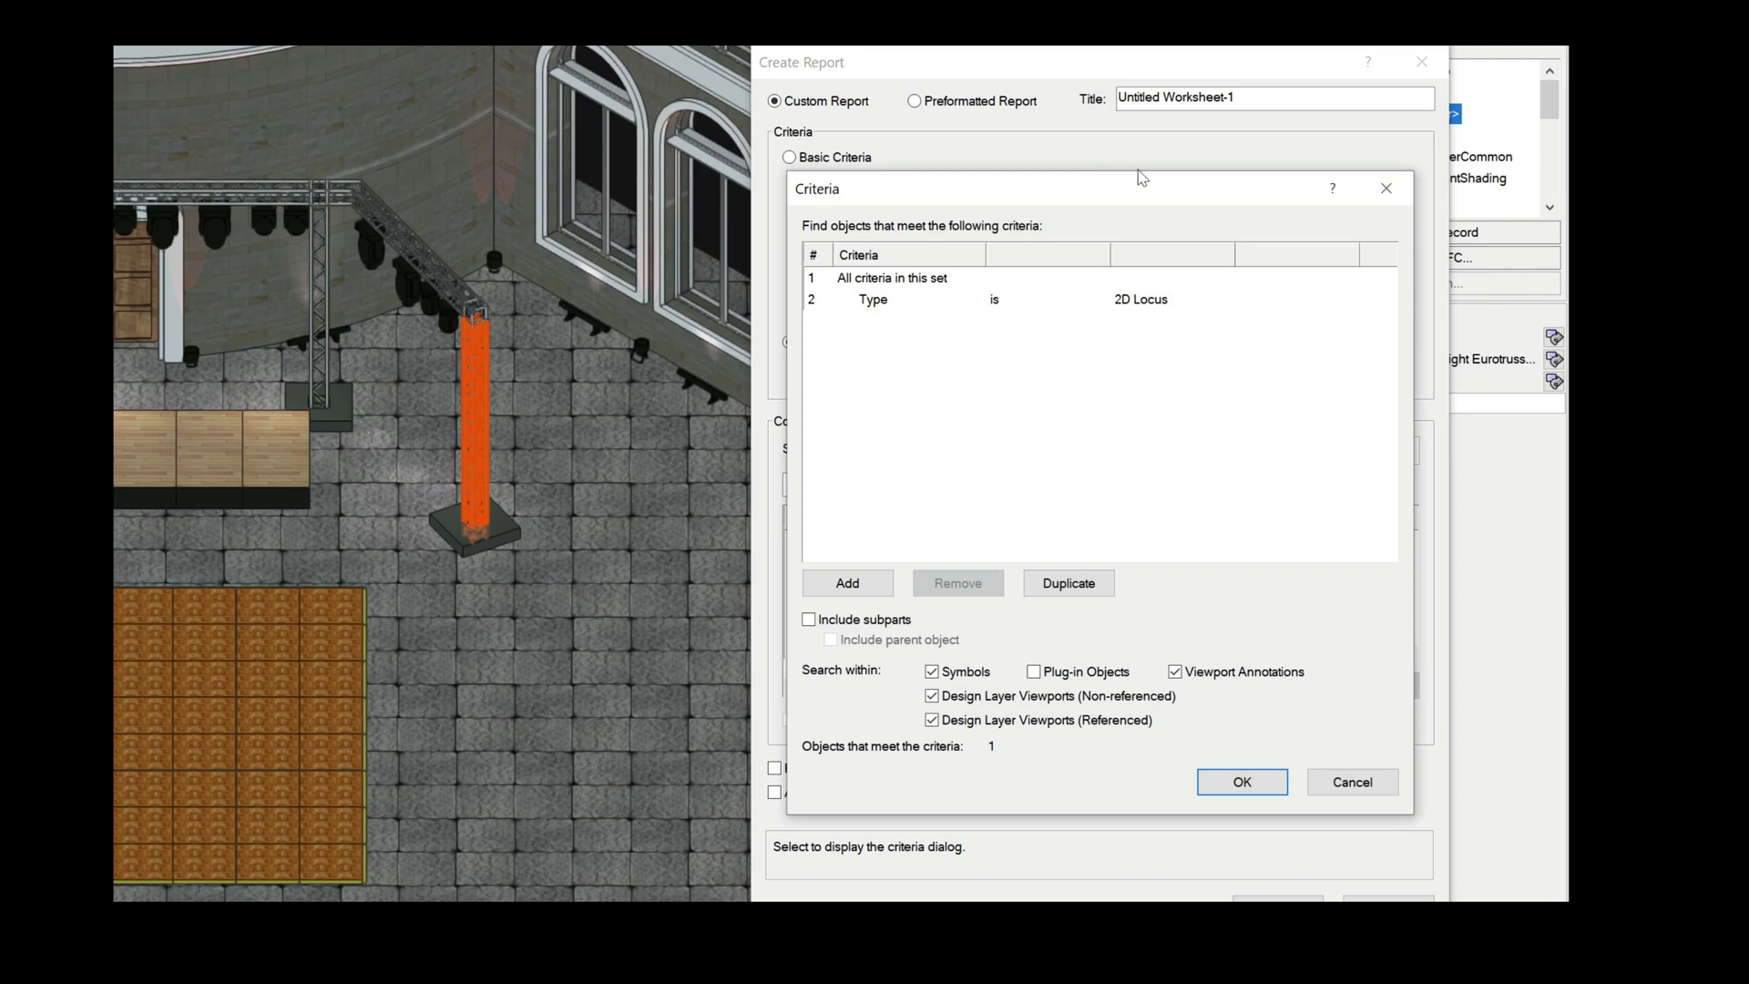
pyautogui.click(881, 278)
pyautogui.click(882, 301)
pyautogui.click(942, 331)
pyautogui.click(968, 304)
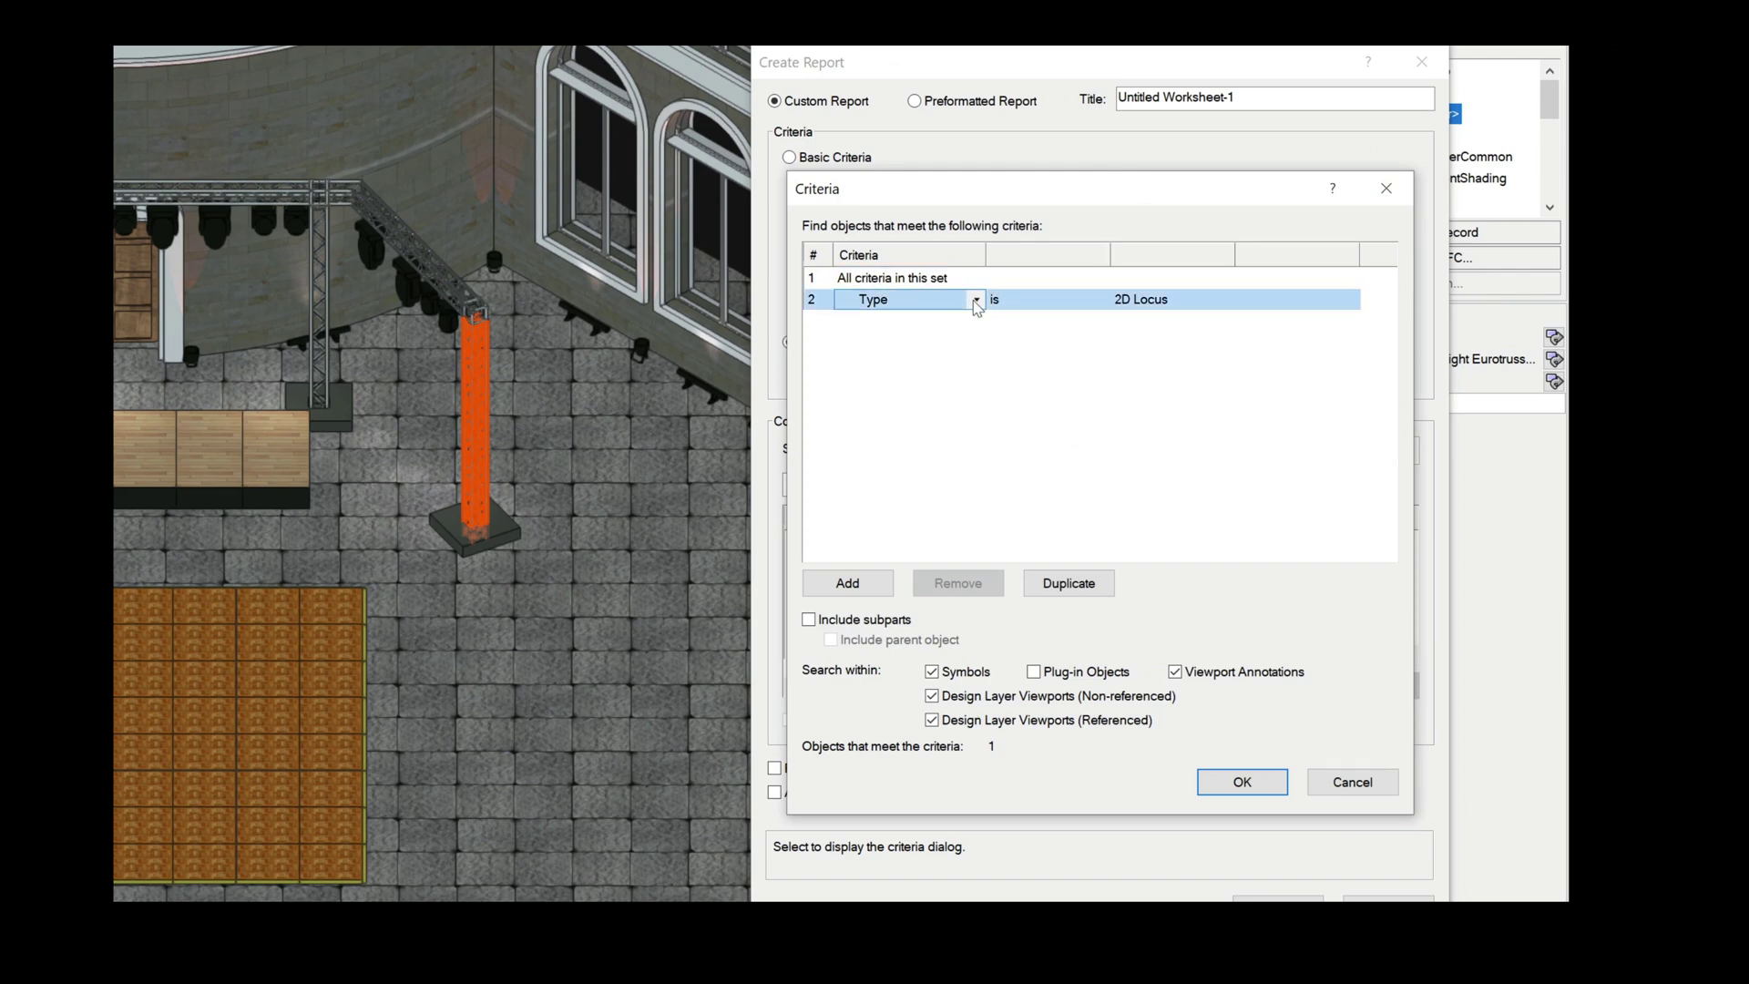
pyautogui.click(975, 300)
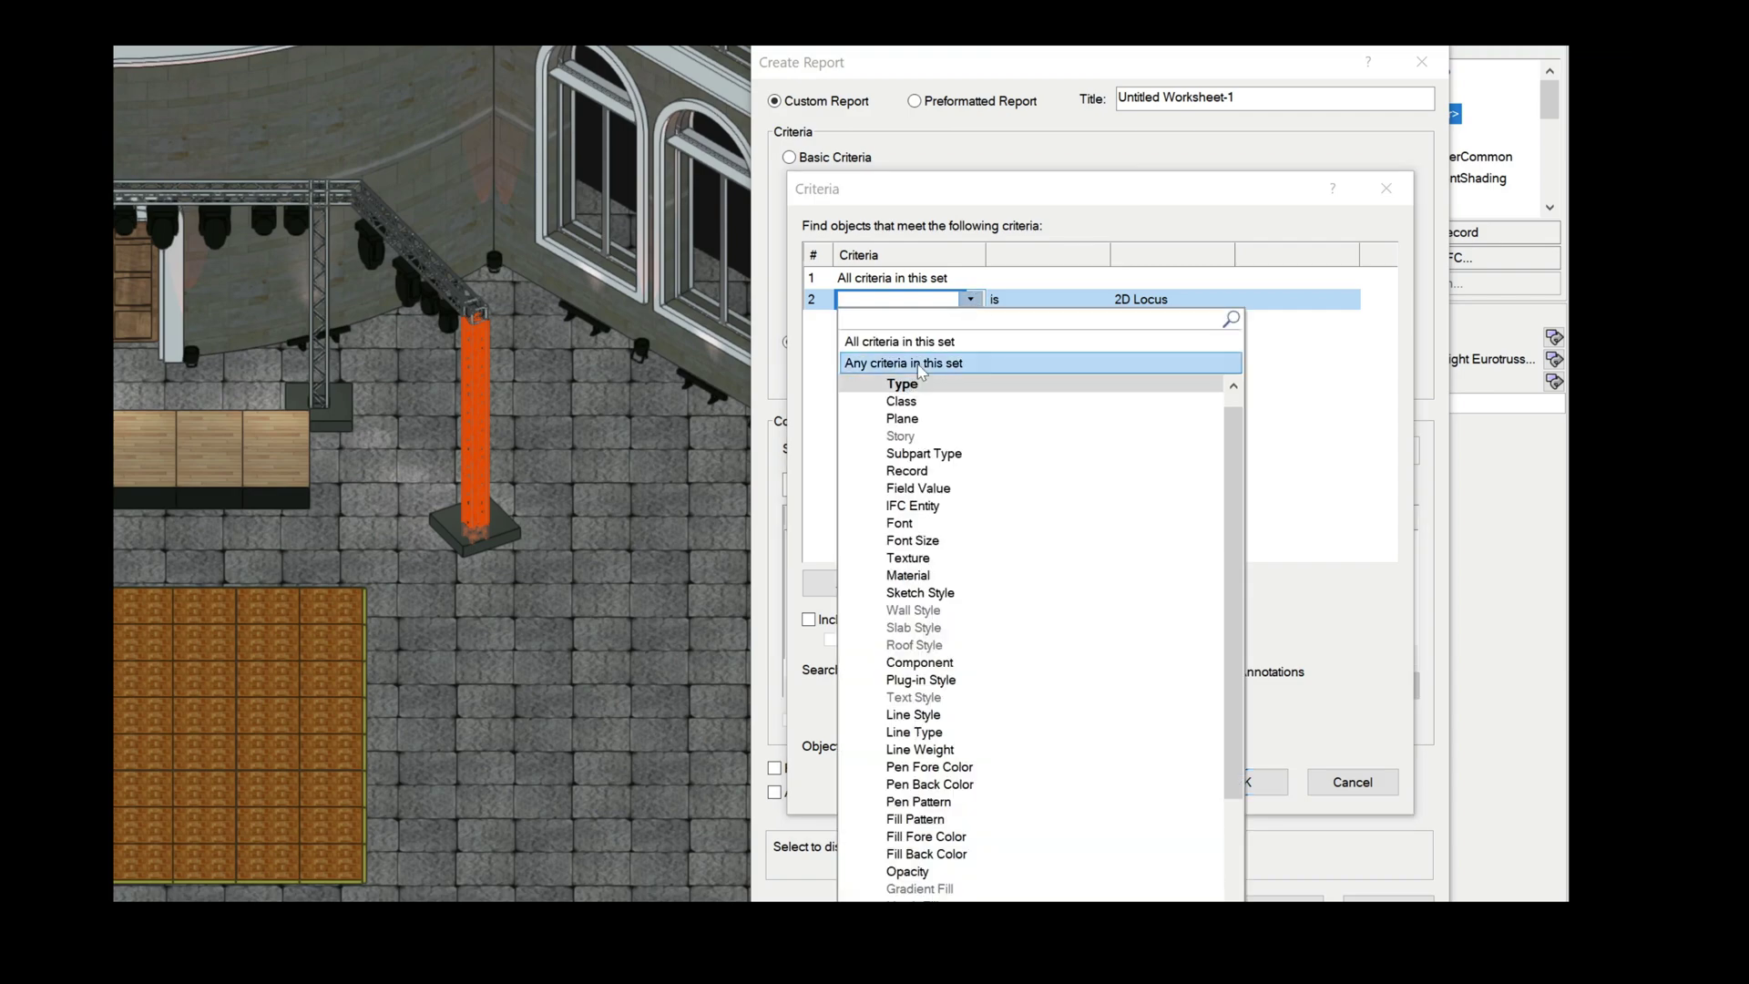
pyautogui.scroll(-1, 939, 597)
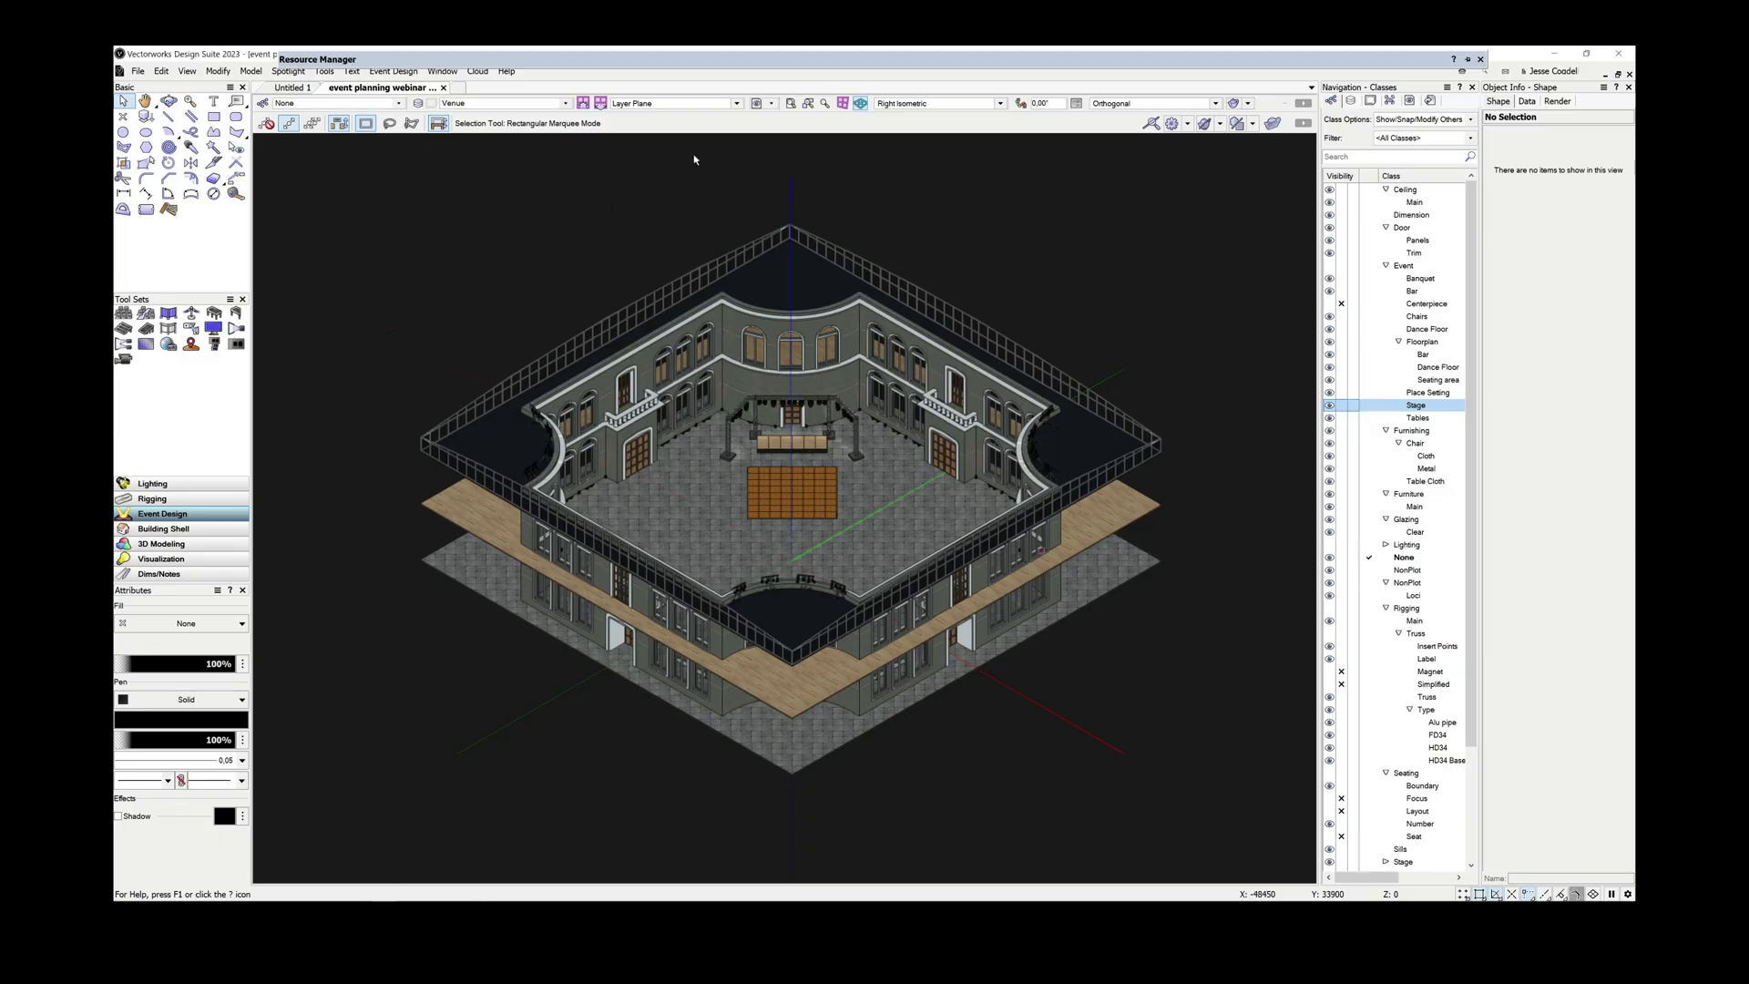
# - From the seating saved view, place seating section A in area A, then begin section B
pyautogui.click(773, 104)
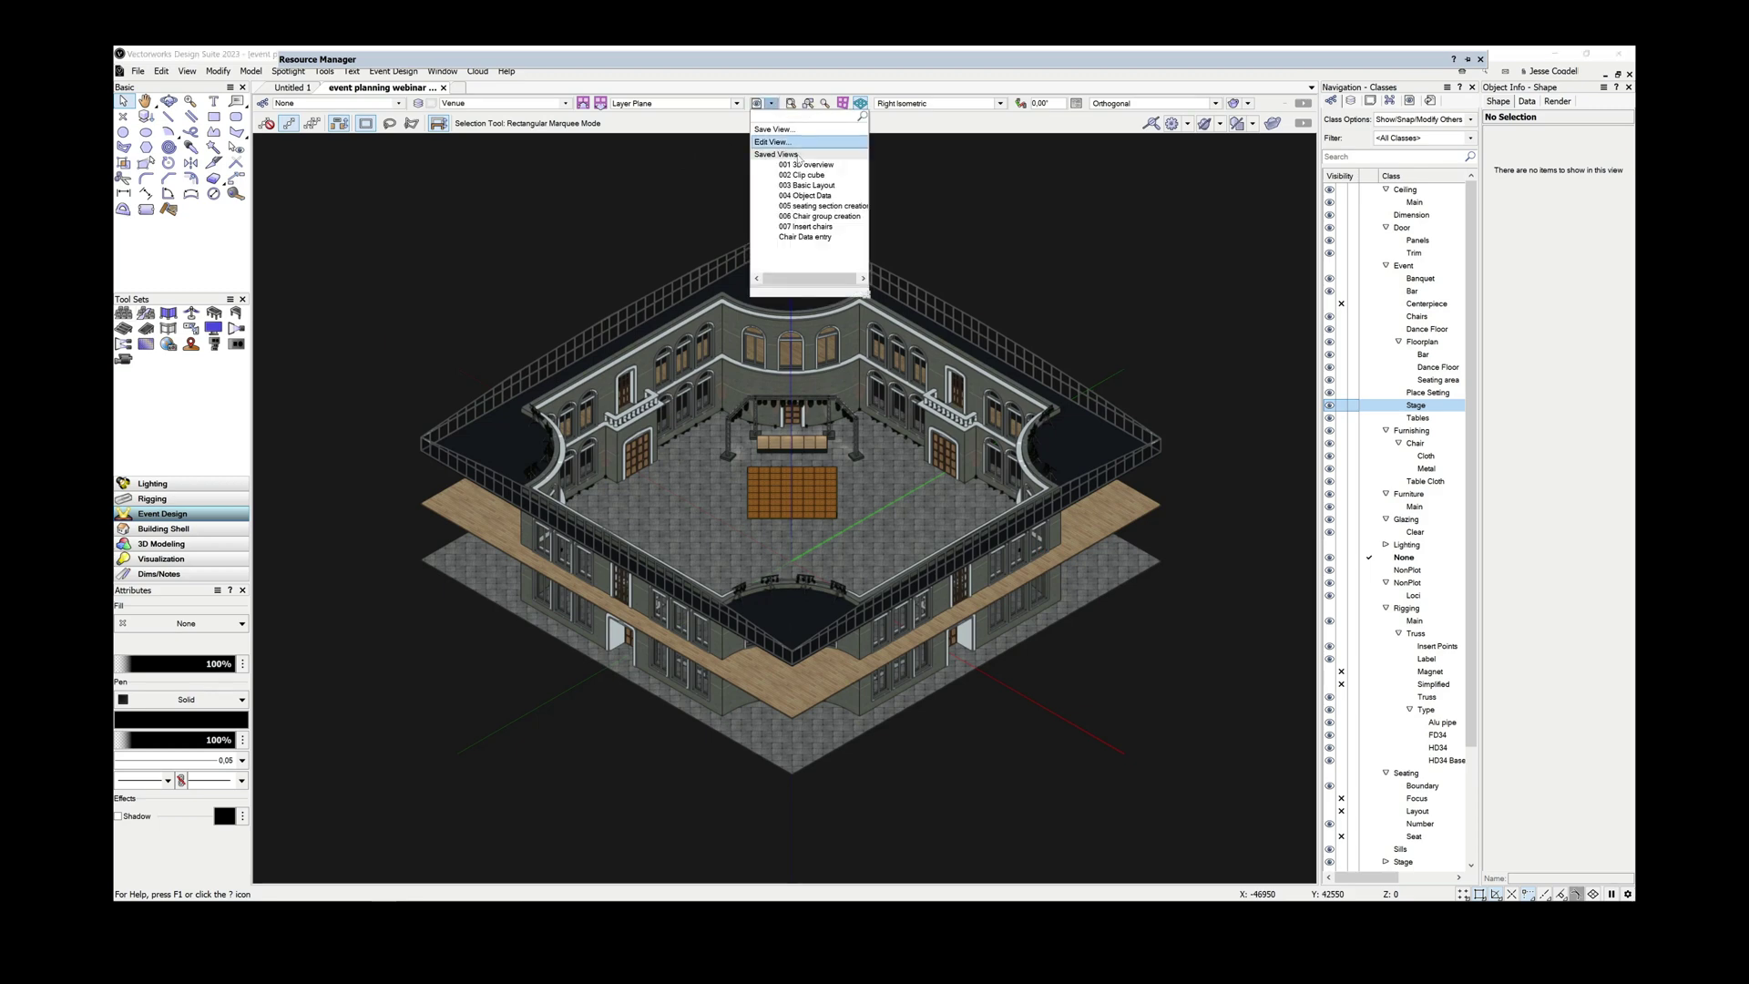
pyautogui.click(805, 204)
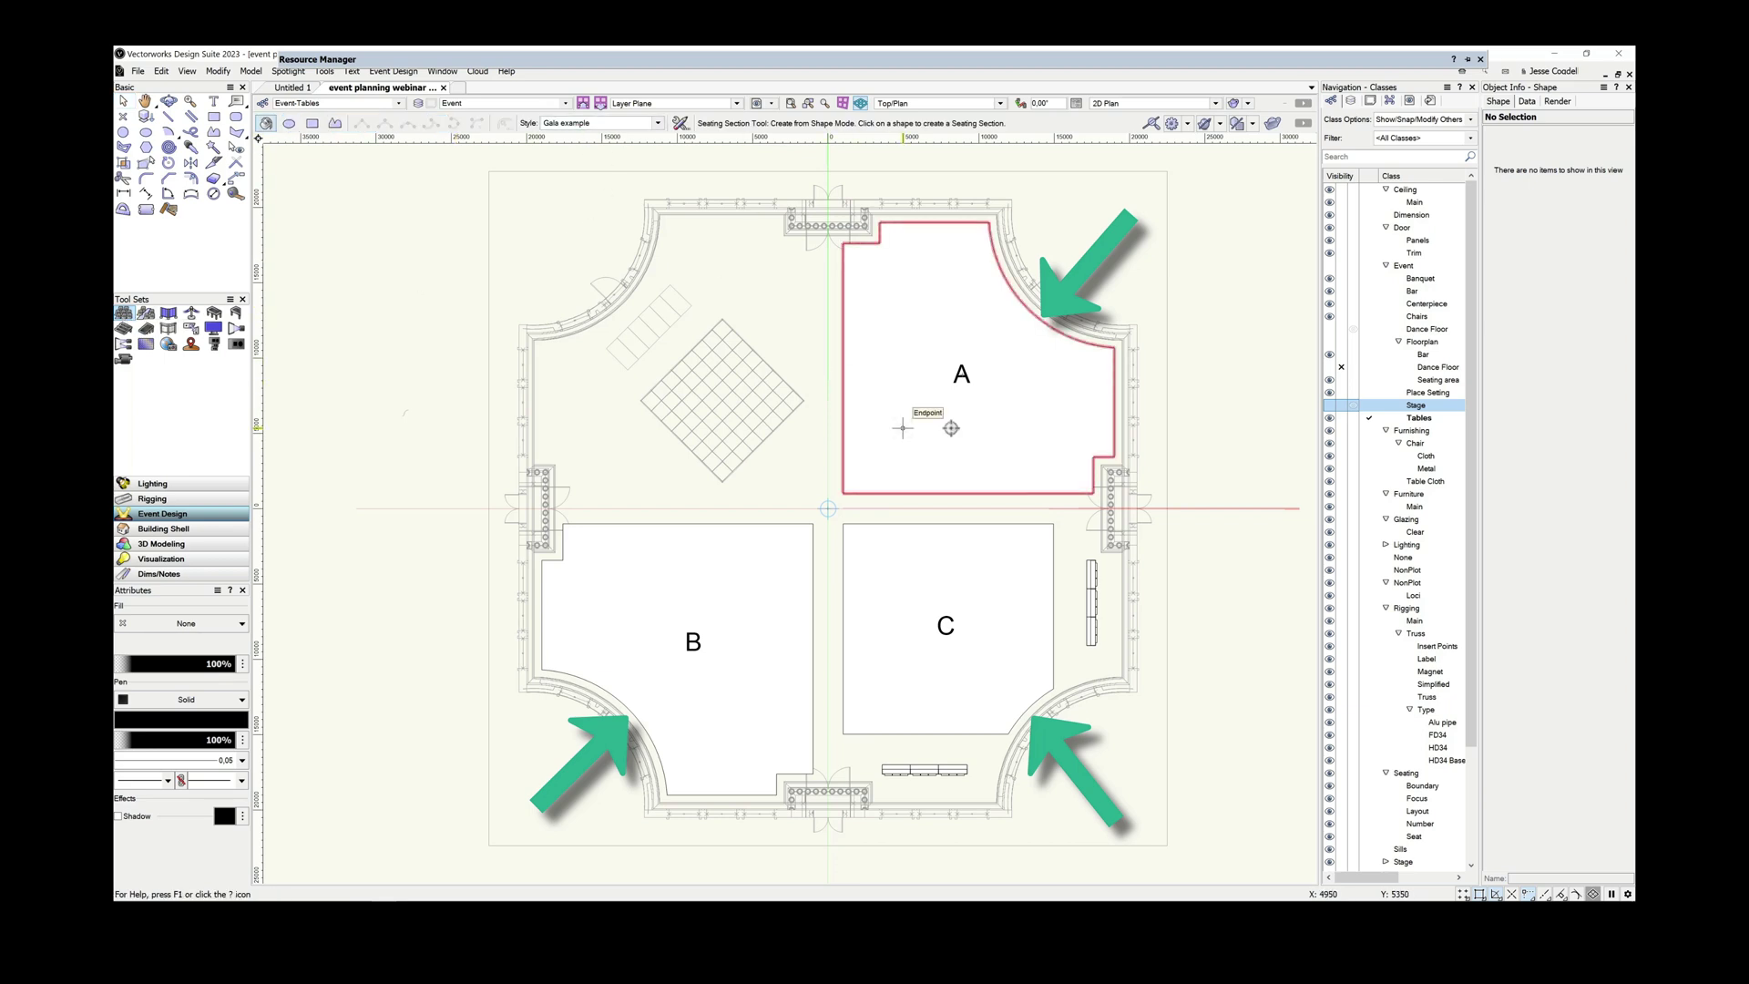
pyautogui.click(961, 374)
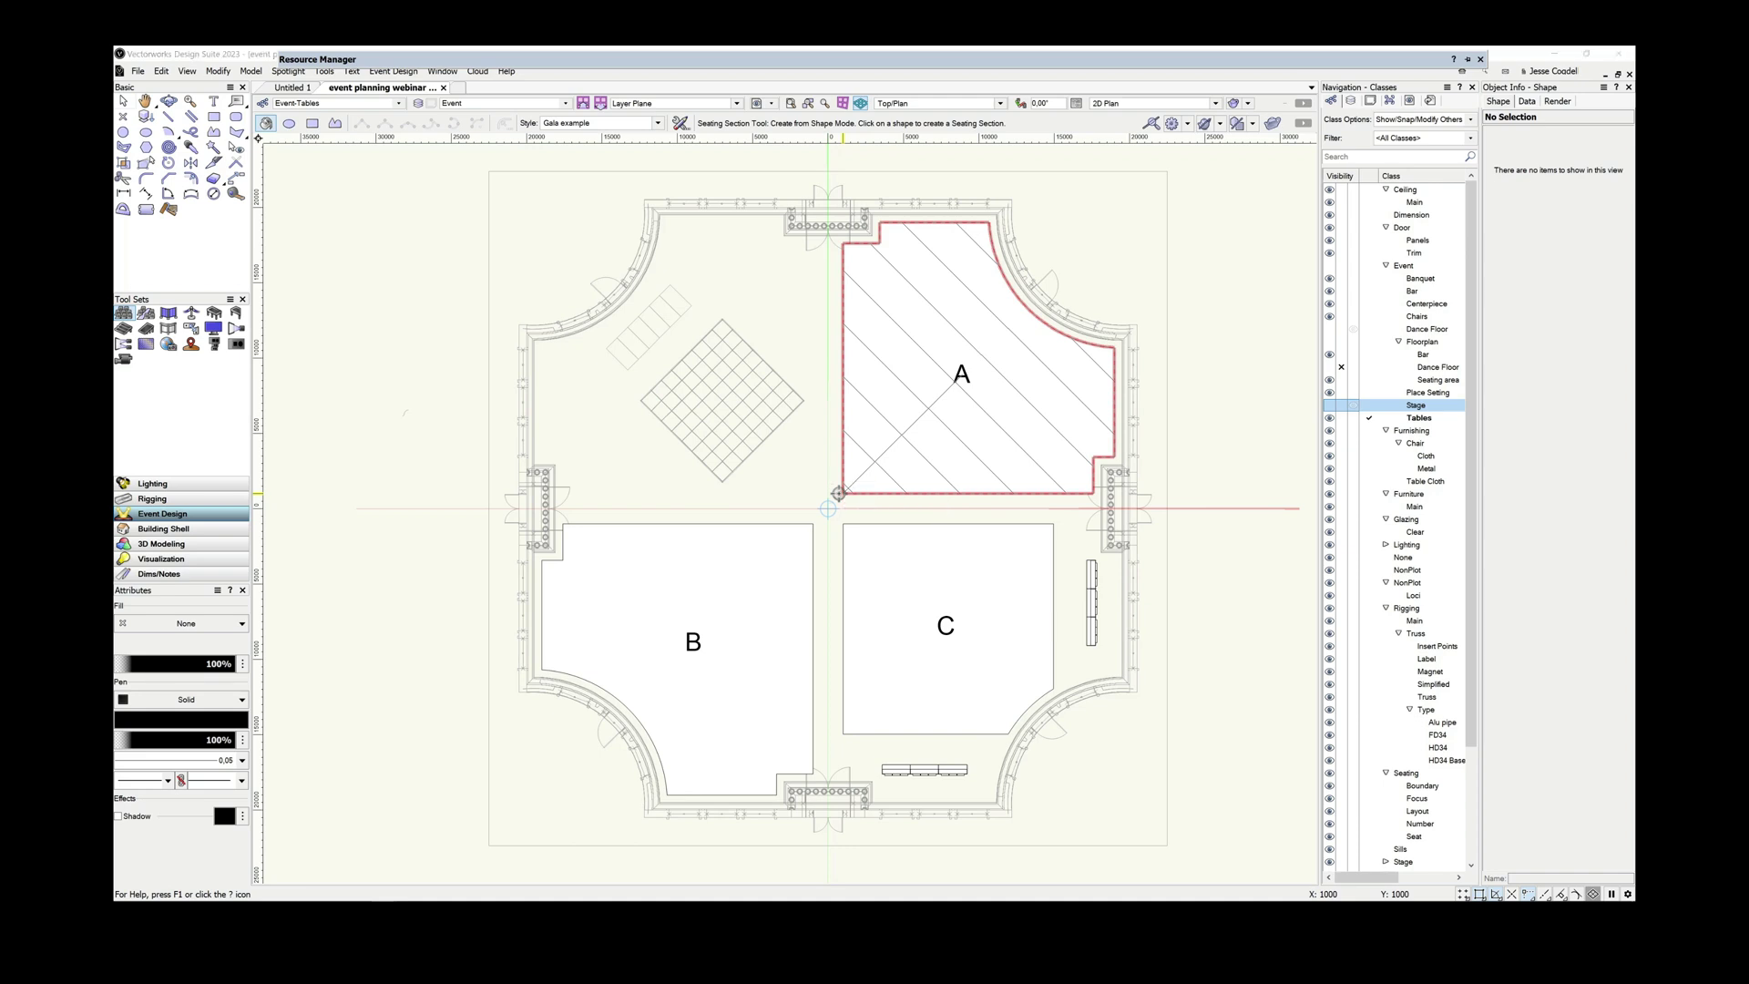
pyautogui.click(839, 493)
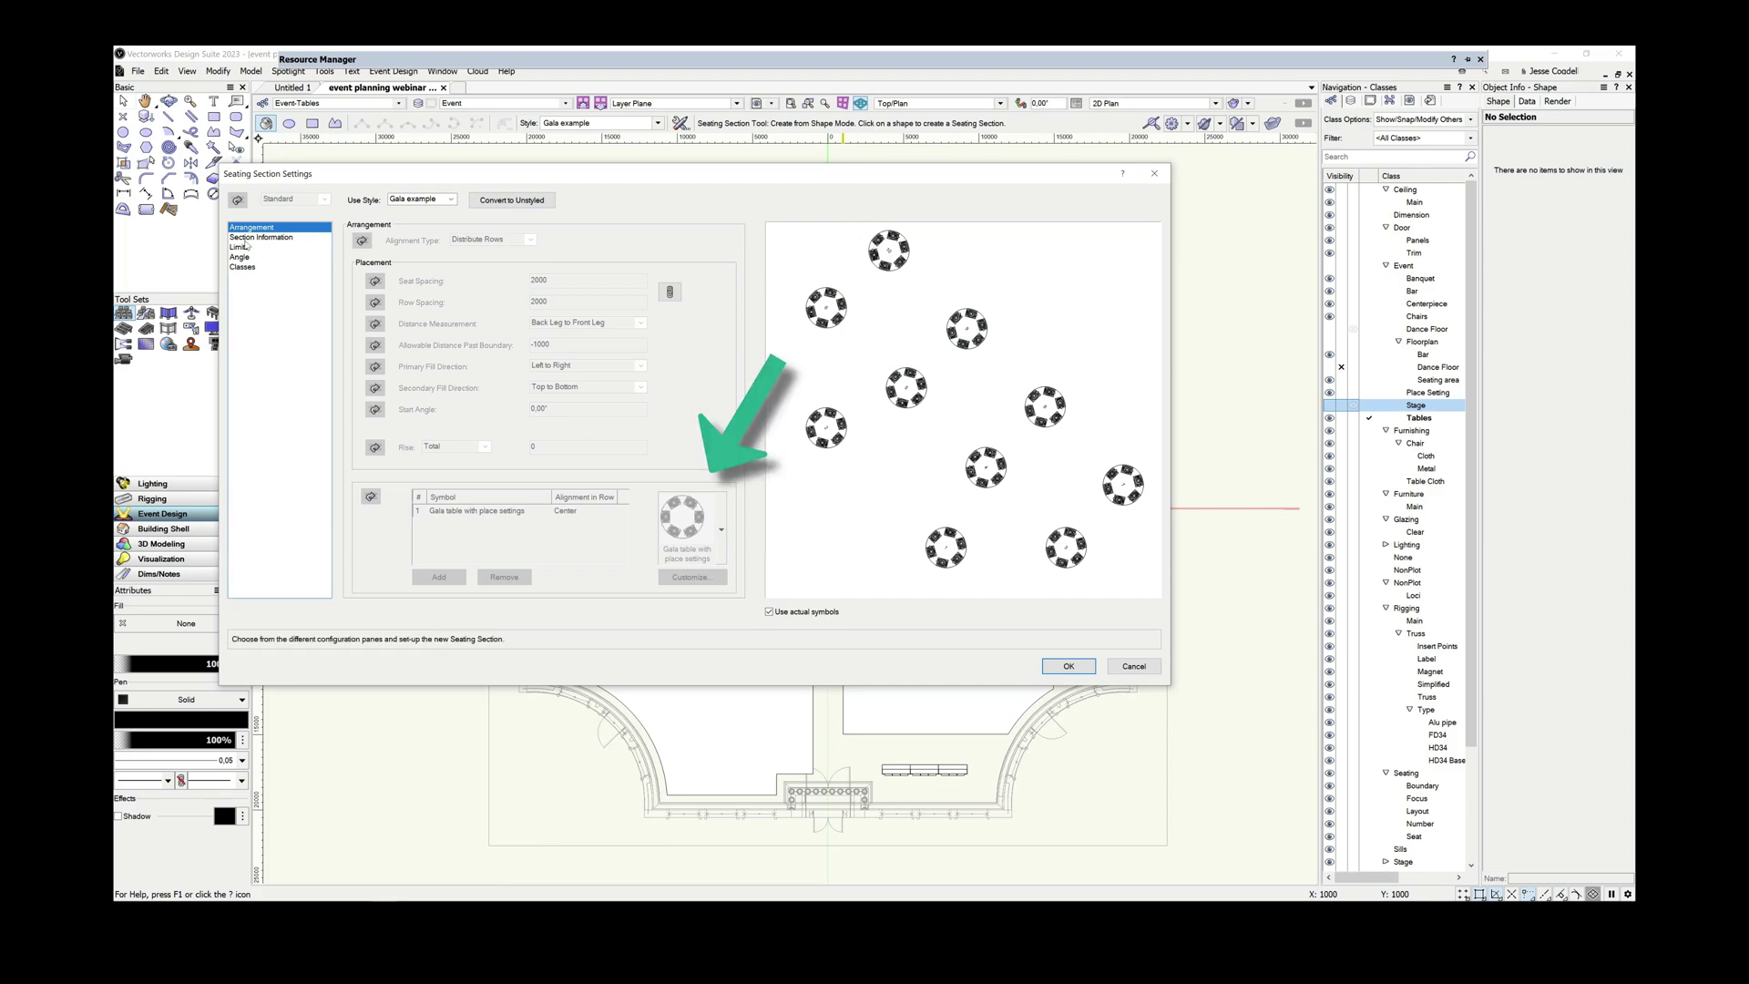
pyautogui.click(261, 237)
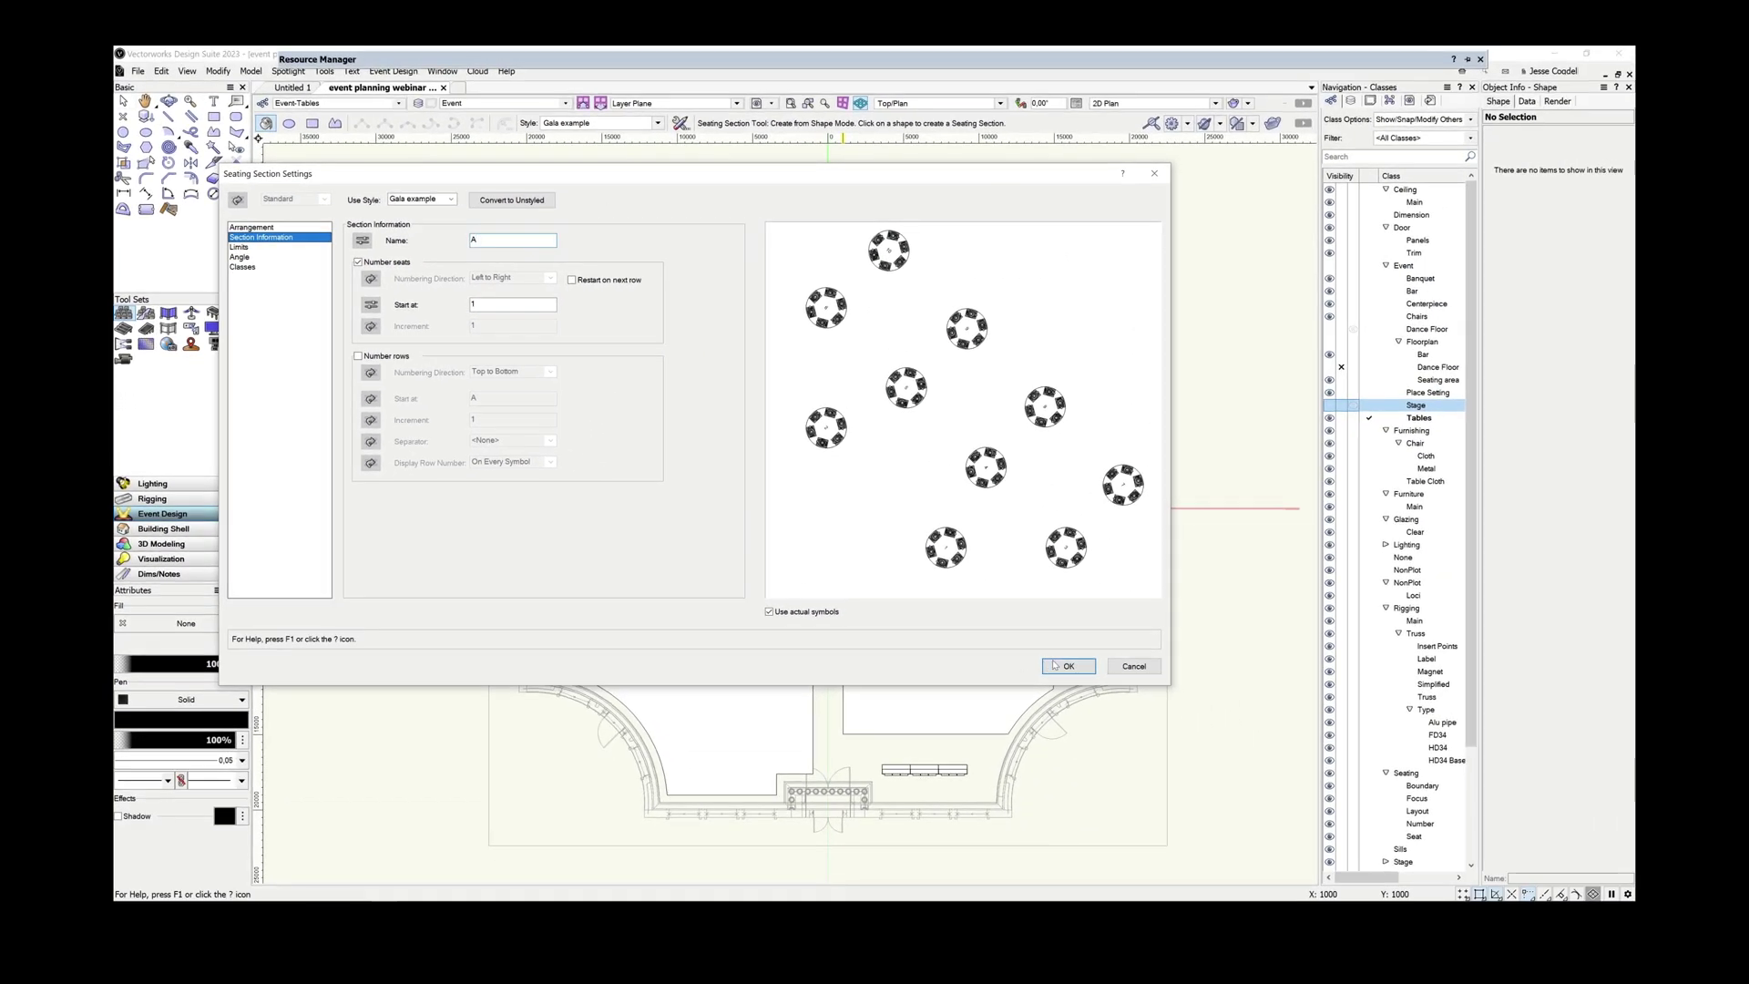
pyautogui.click(1070, 667)
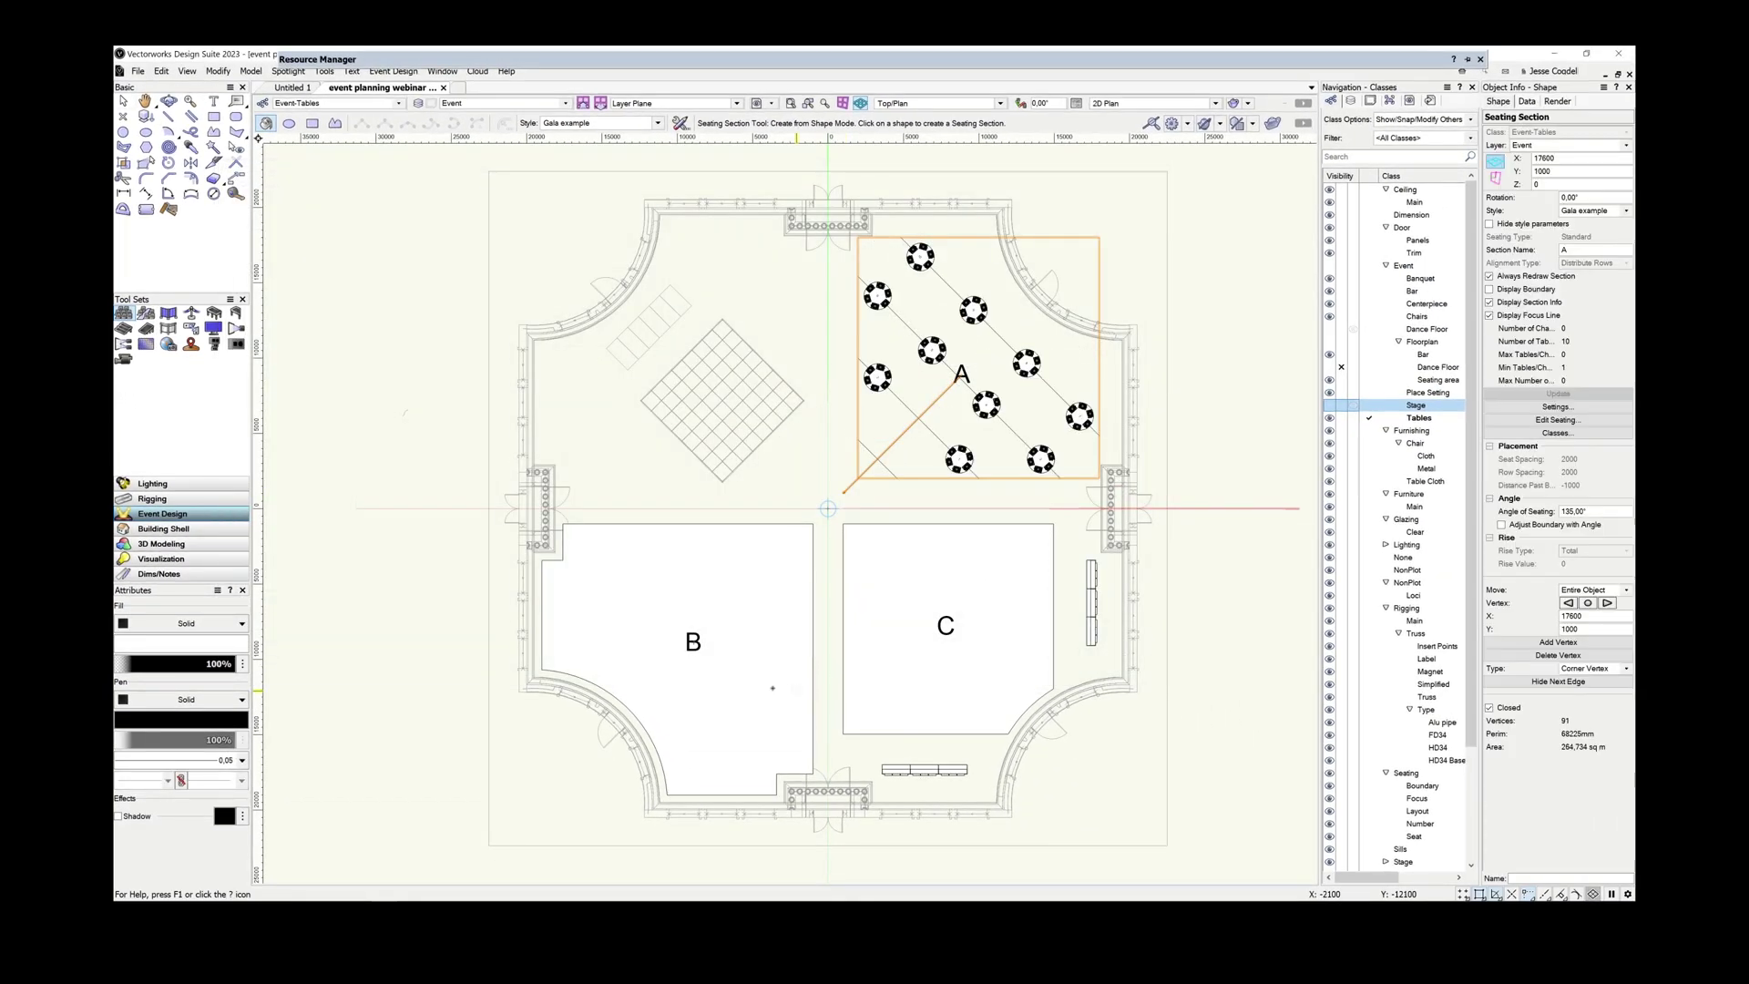
pyautogui.click(749, 669)
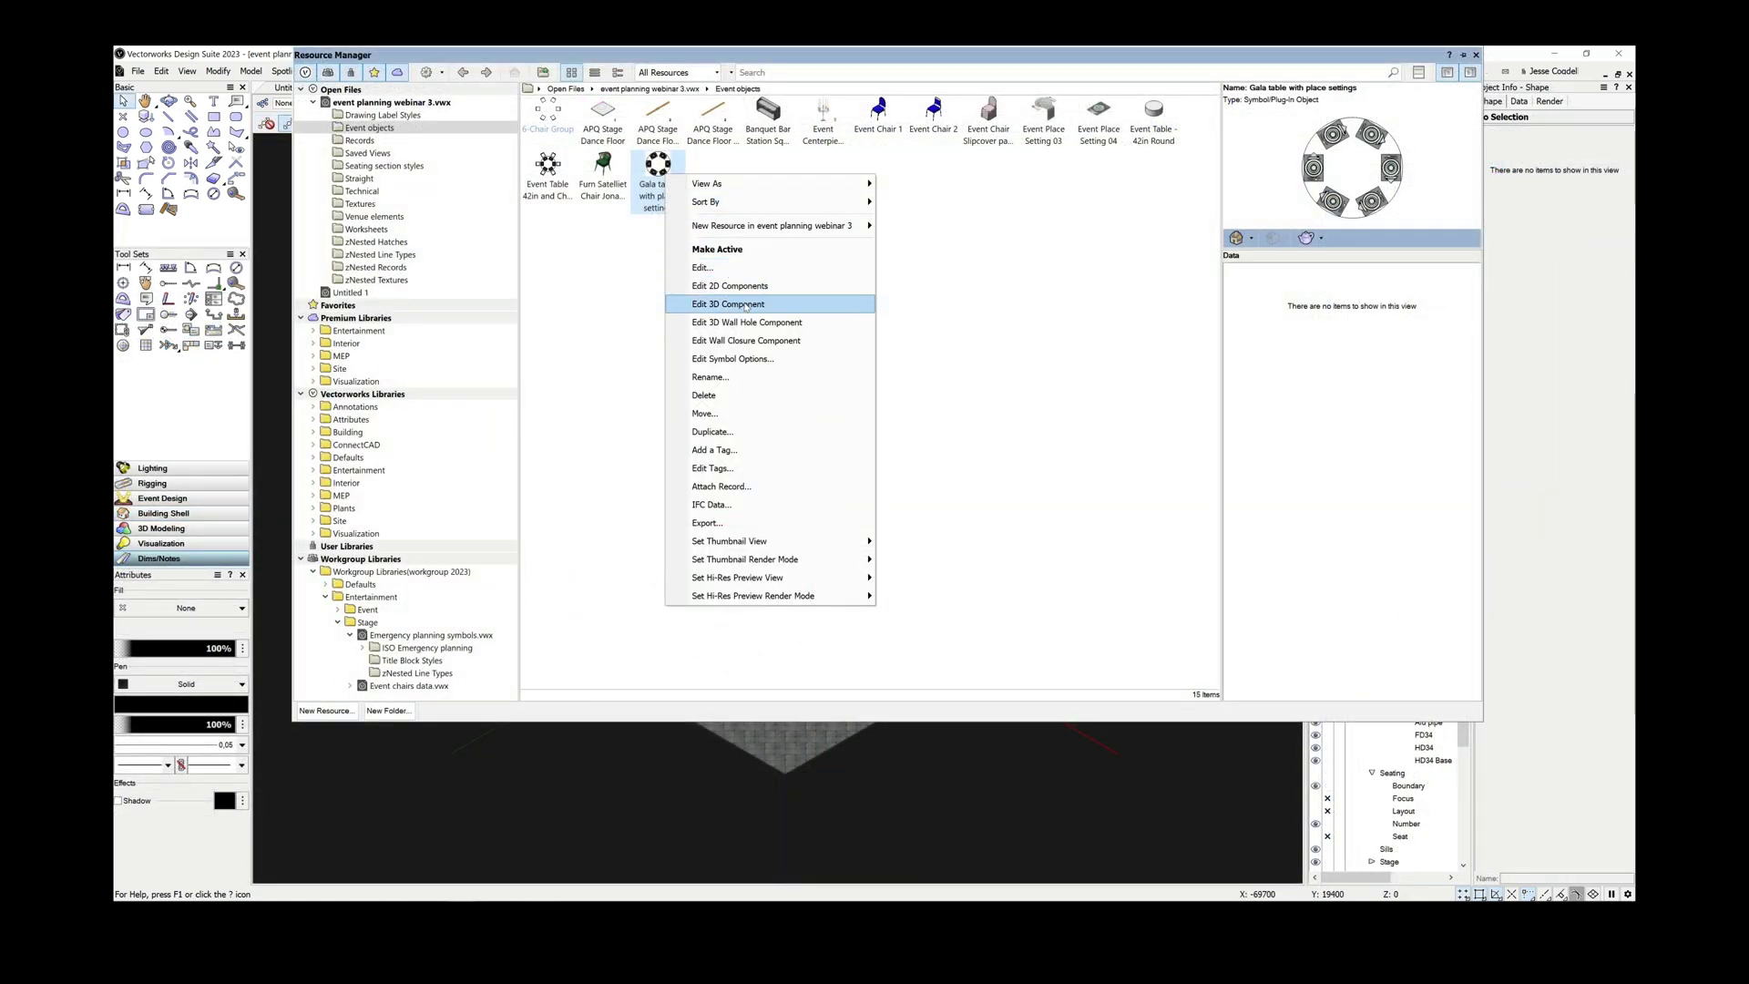
# - Show the gala table's 3D component fitted, Shaded and orbited to a side view, then exit the symbol
pyautogui.click(729, 295)
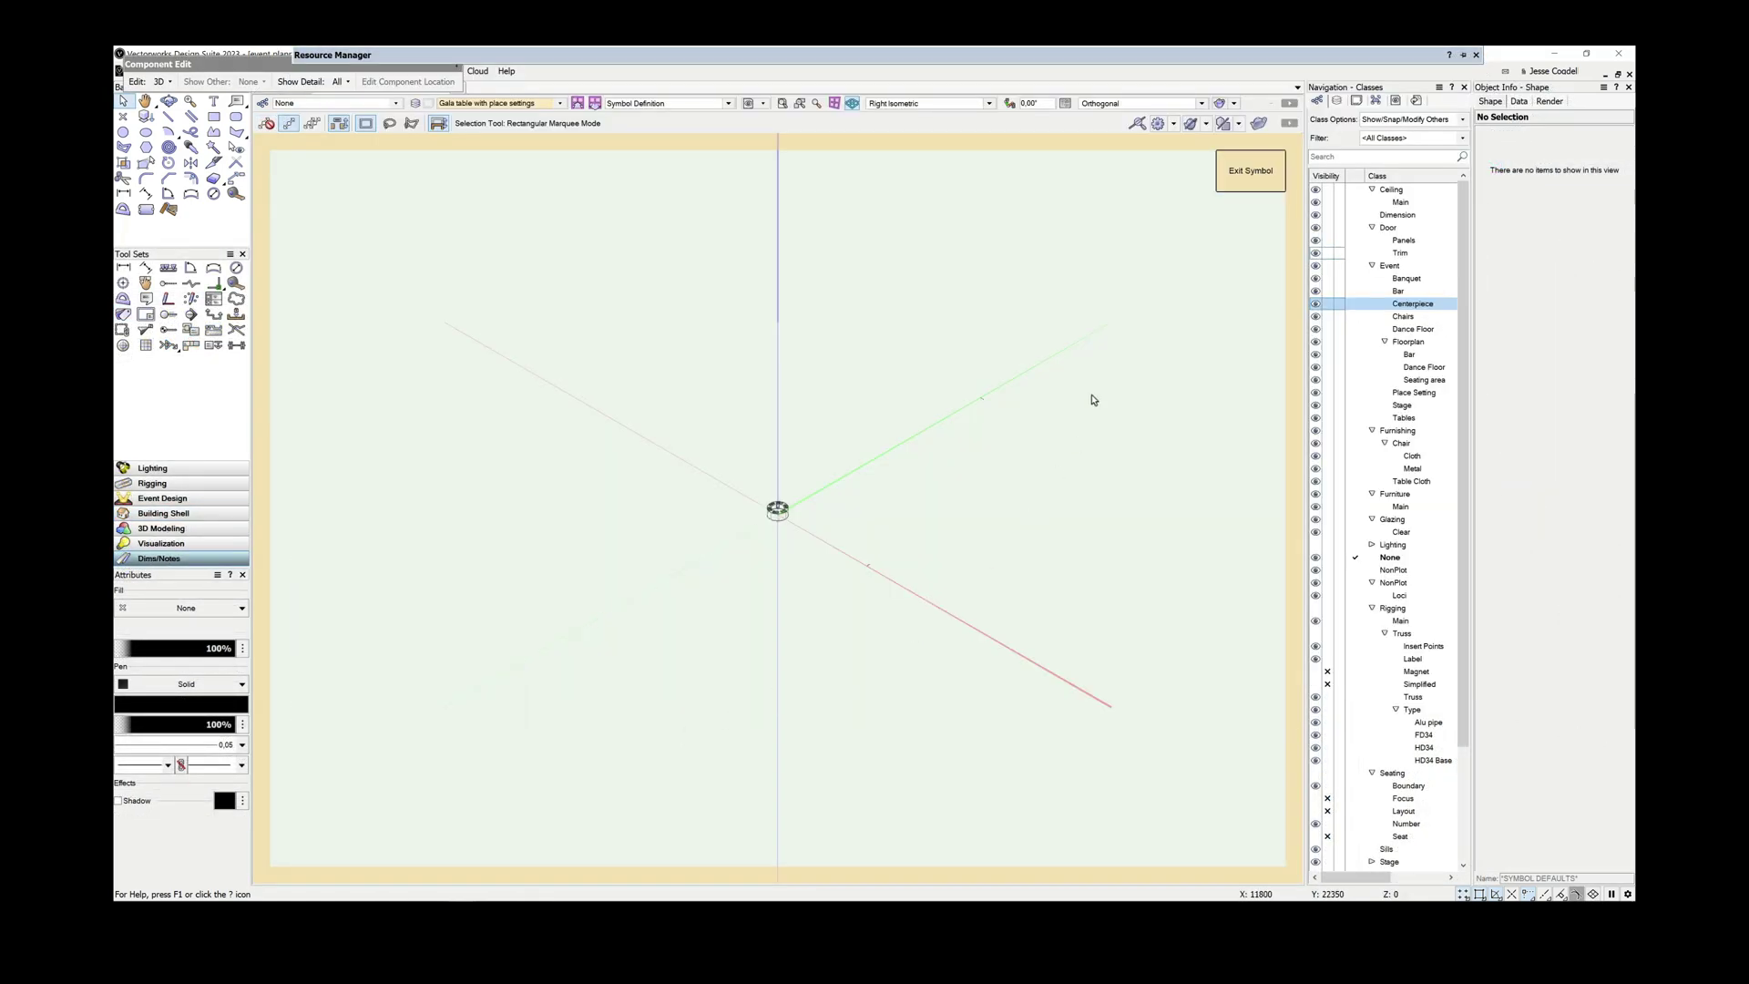
pyautogui.click(789, 104)
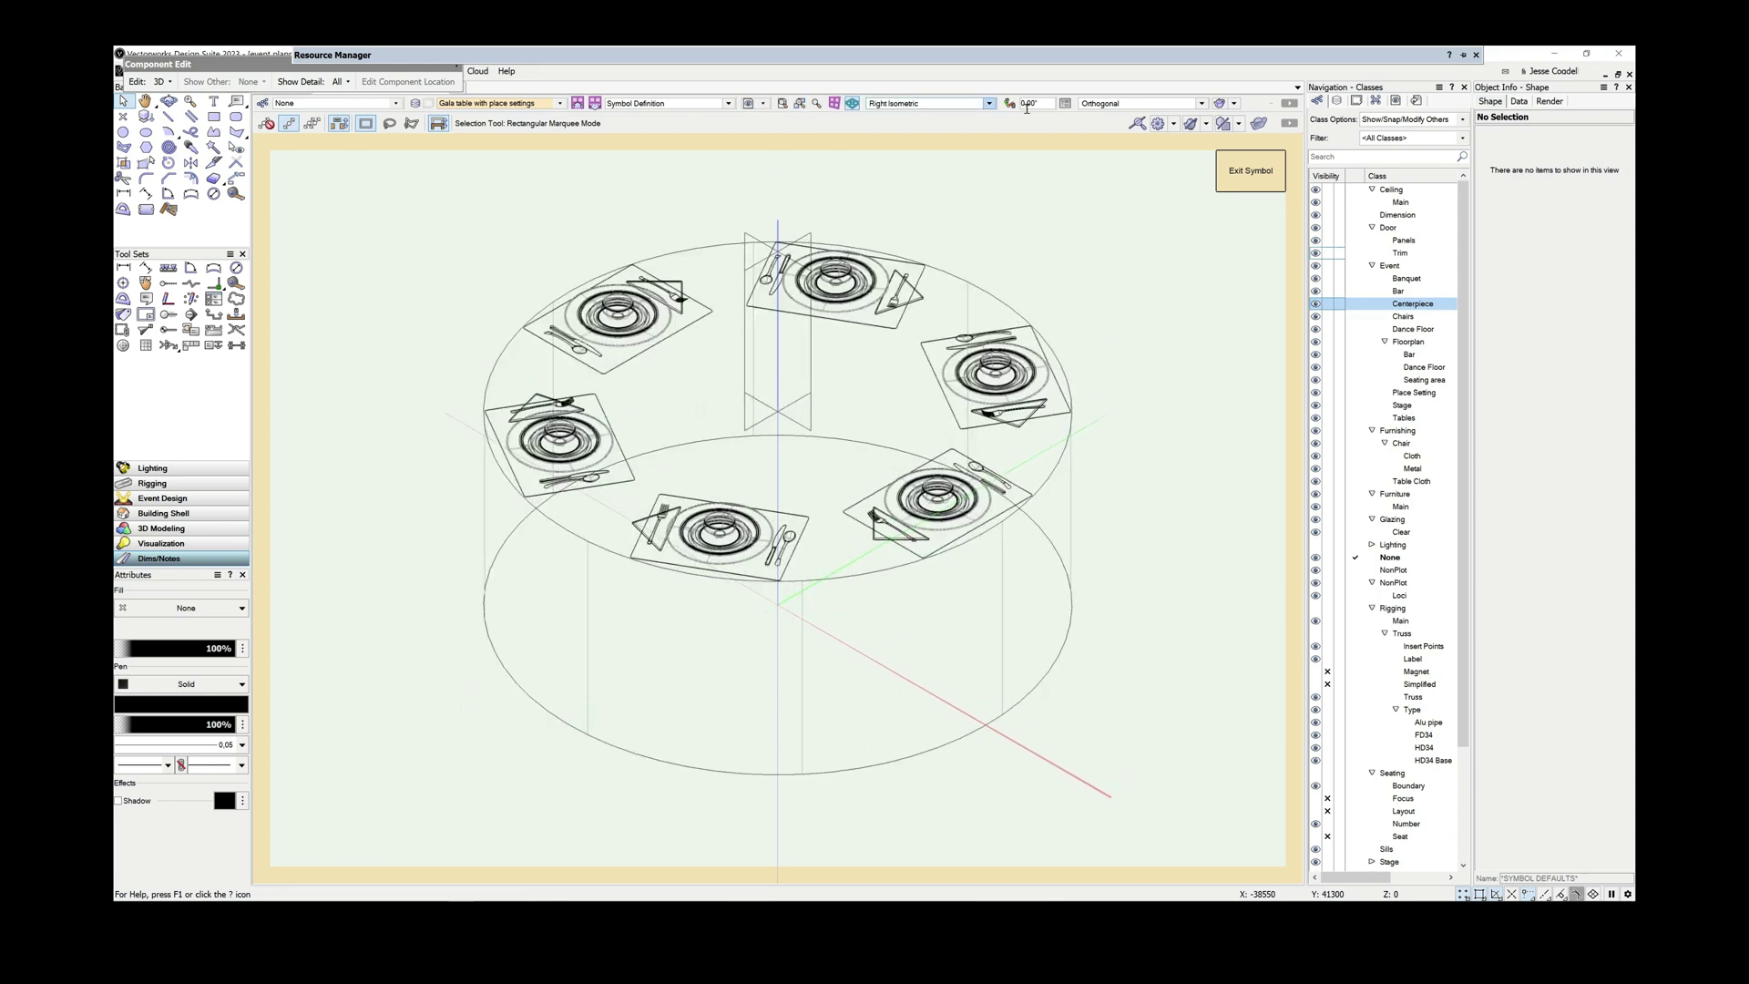
pyautogui.click(1218, 105)
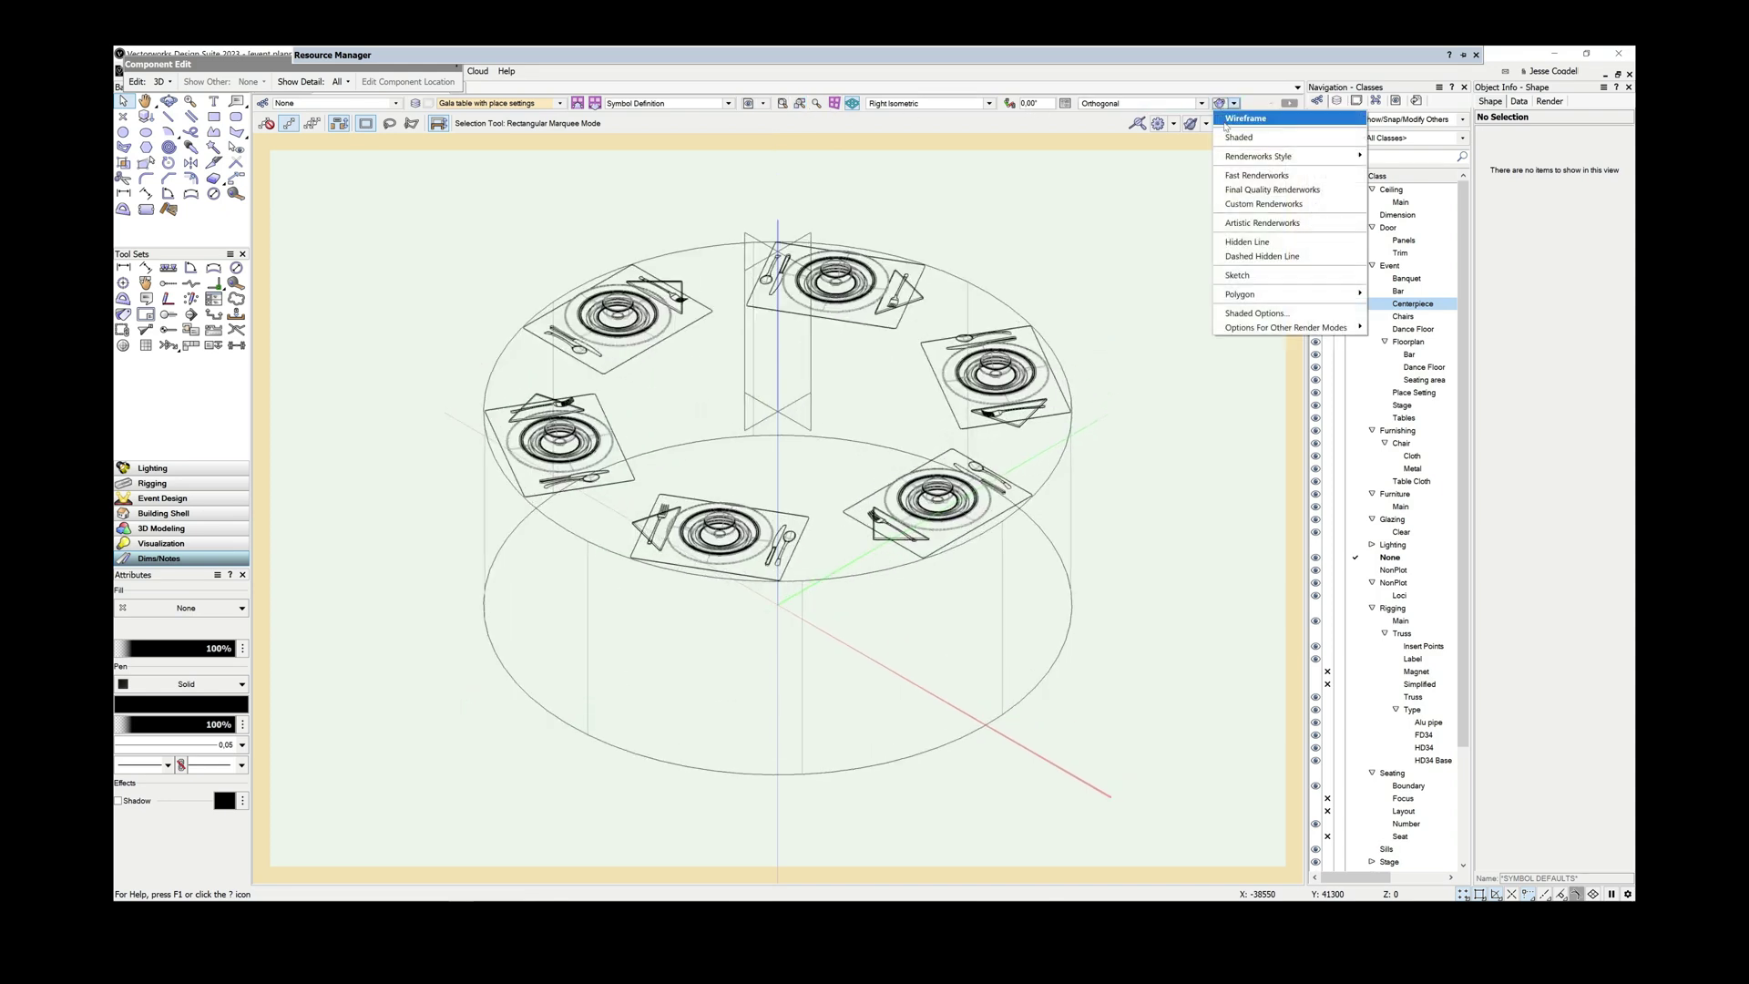
pyautogui.click(1235, 138)
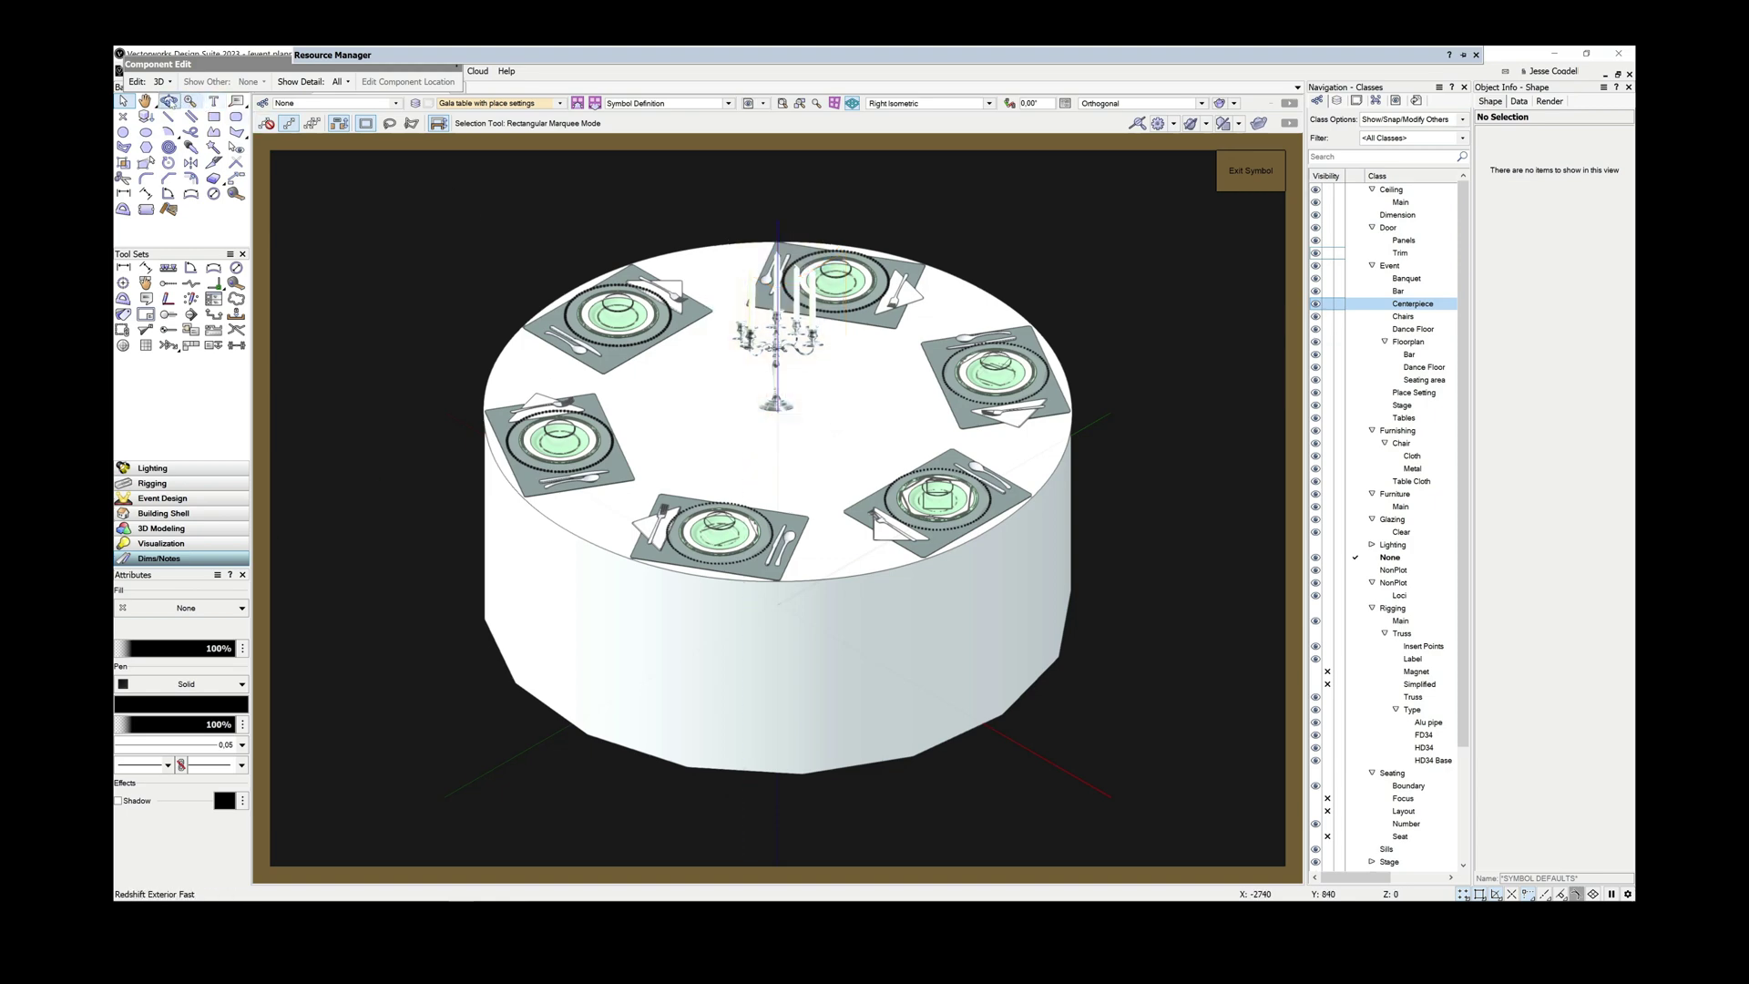
pyautogui.click(169, 101)
pyautogui.moveTo(641, 420); pyautogui.dragTo(910, 446)
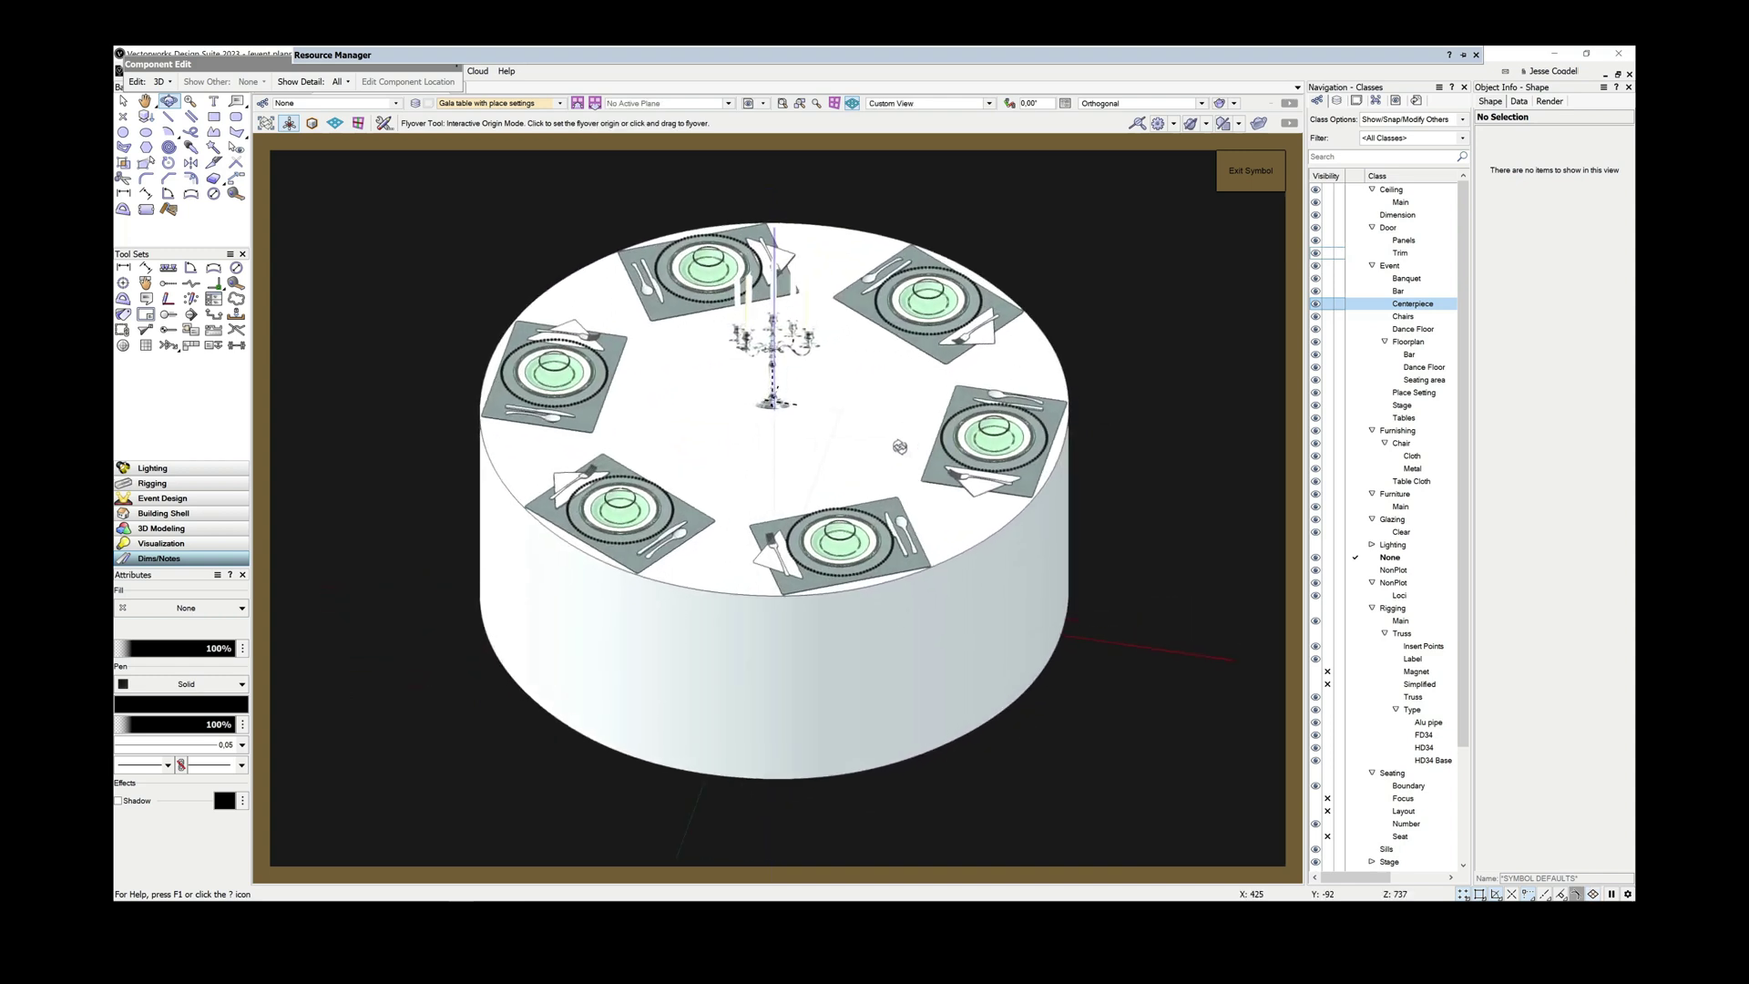
pyautogui.click(1253, 181)
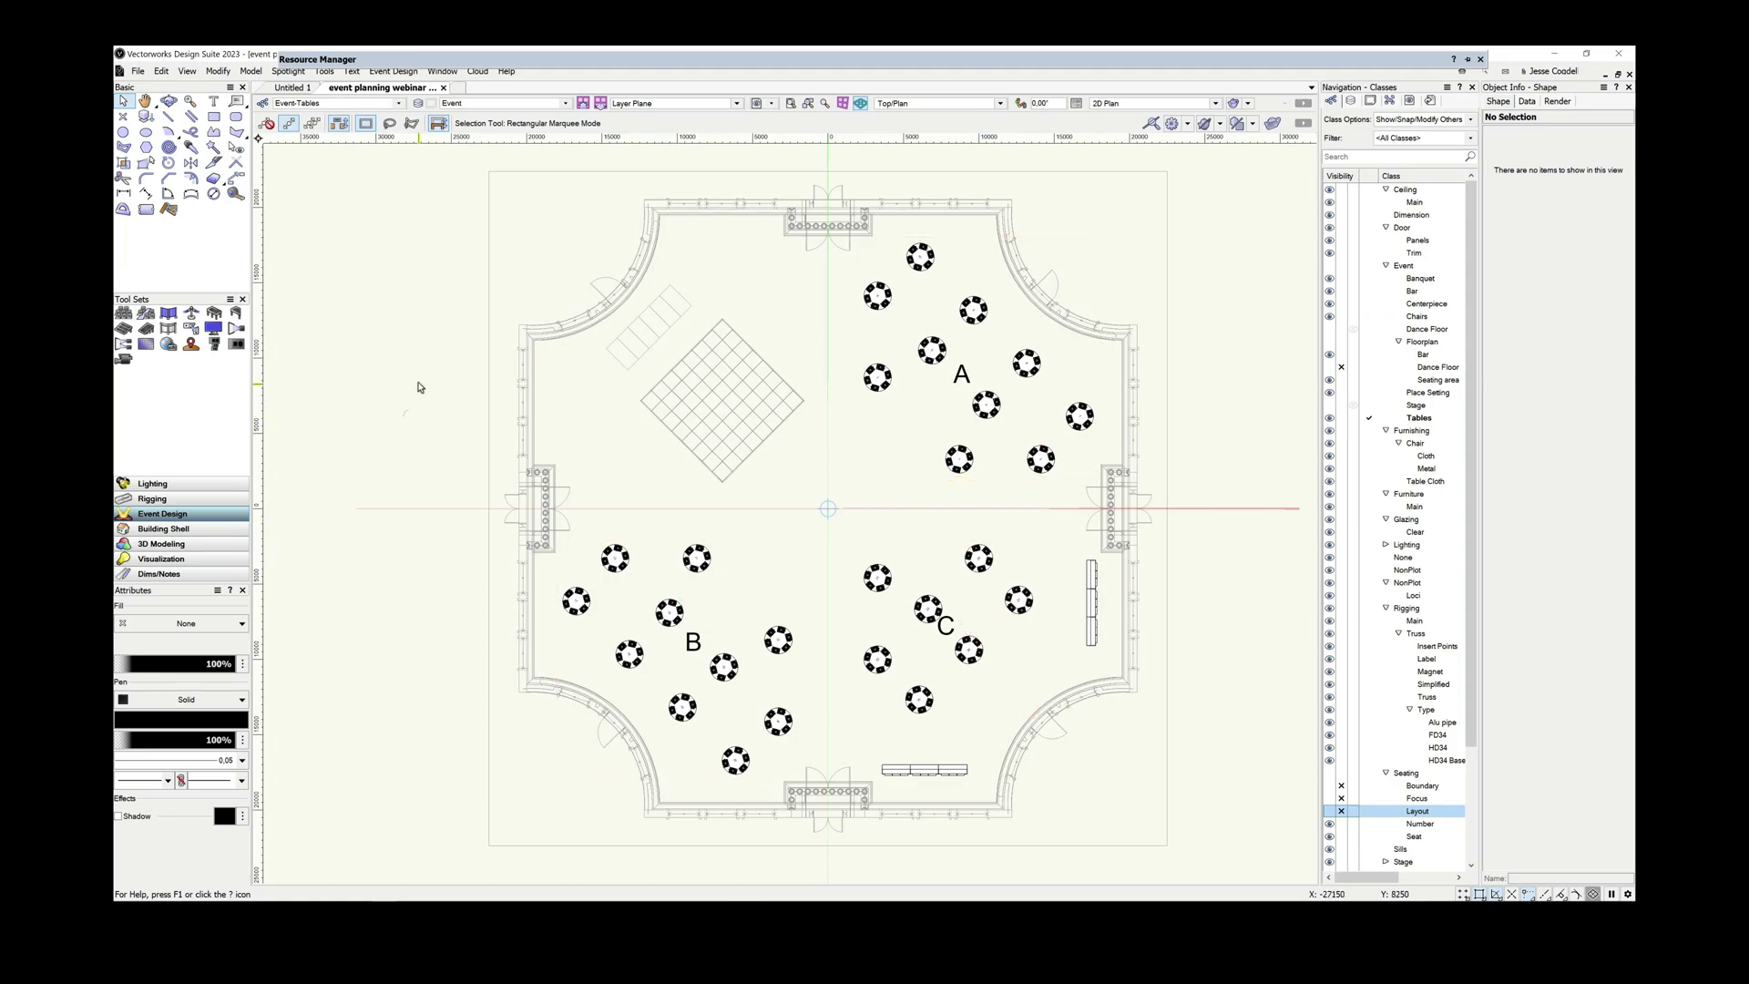
# - Inside the table symbol, select and copy the six chairs around the 42in event table
pyautogui.click(637, 60)
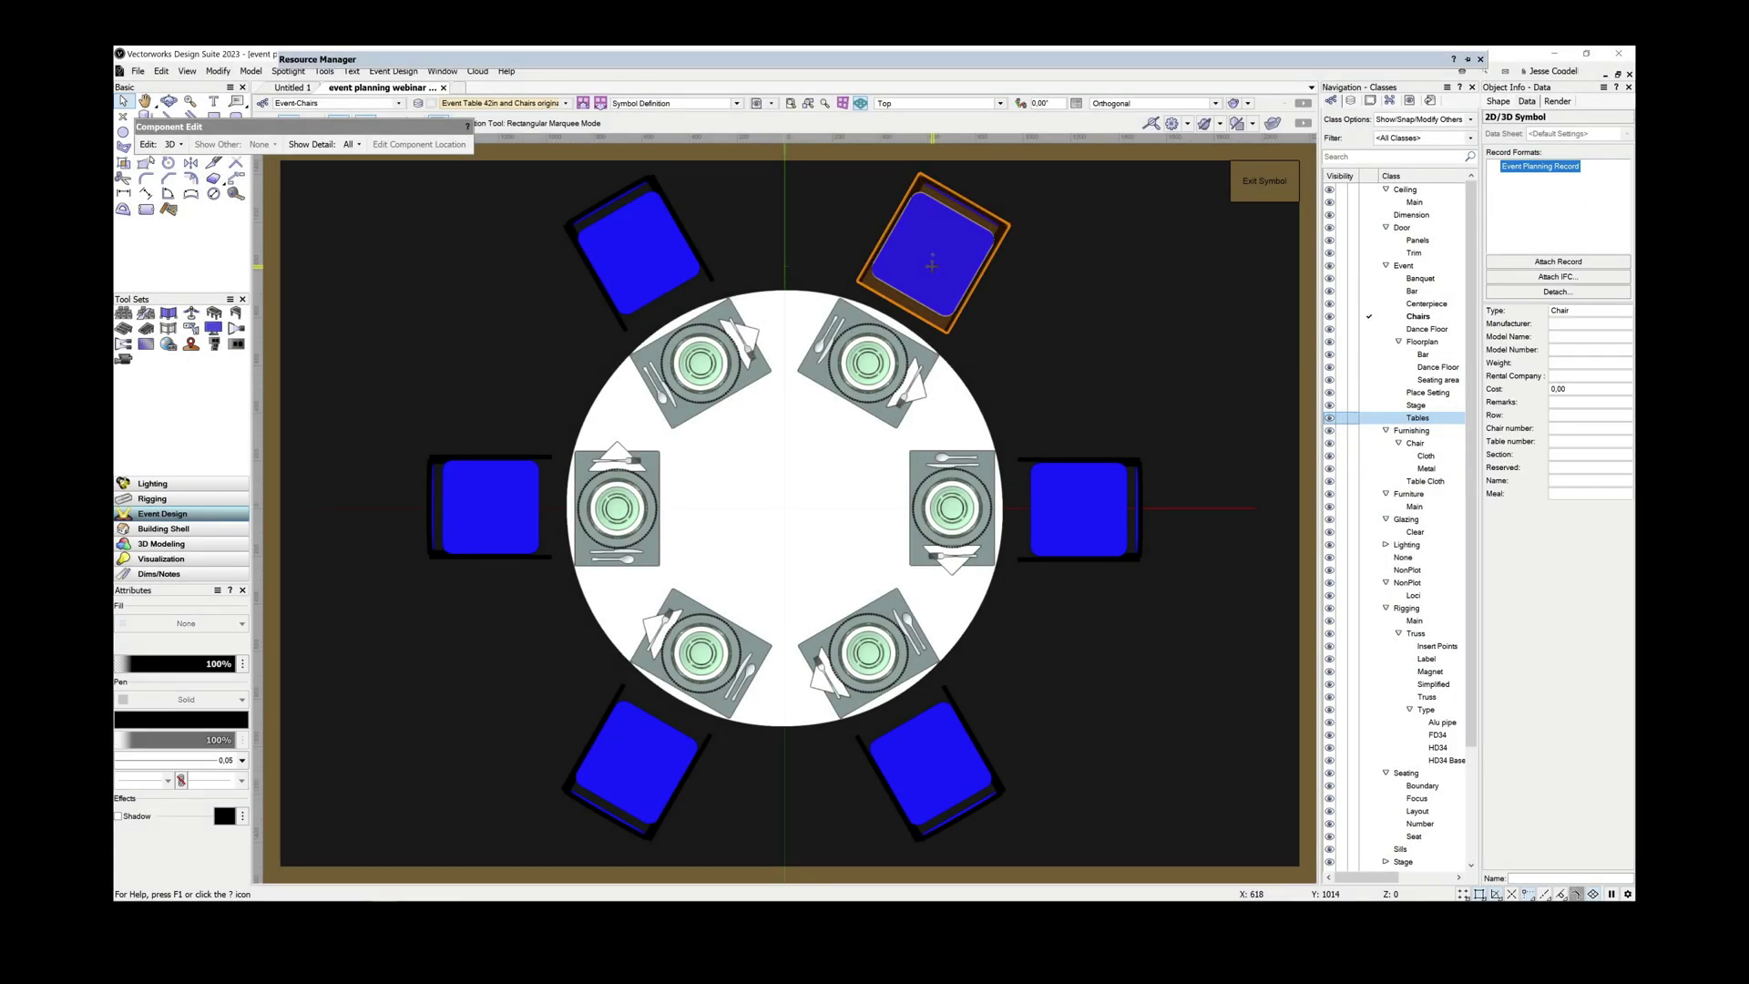
pyautogui.keyDown('shift'); pyautogui.click(1079, 508); pyautogui.keyUp('shift')
pyautogui.keyDown('shift'); pyautogui.click(936, 785); pyautogui.keyUp('shift')
pyautogui.keyDown('shift'); pyautogui.click(676, 781); pyautogui.keyUp('shift')
pyautogui.keyDown('shift'); pyautogui.click(501, 503); pyautogui.keyUp('shift')
pyautogui.keyDown('shift'); pyautogui.click(661, 285); pyautogui.keyUp('shift')
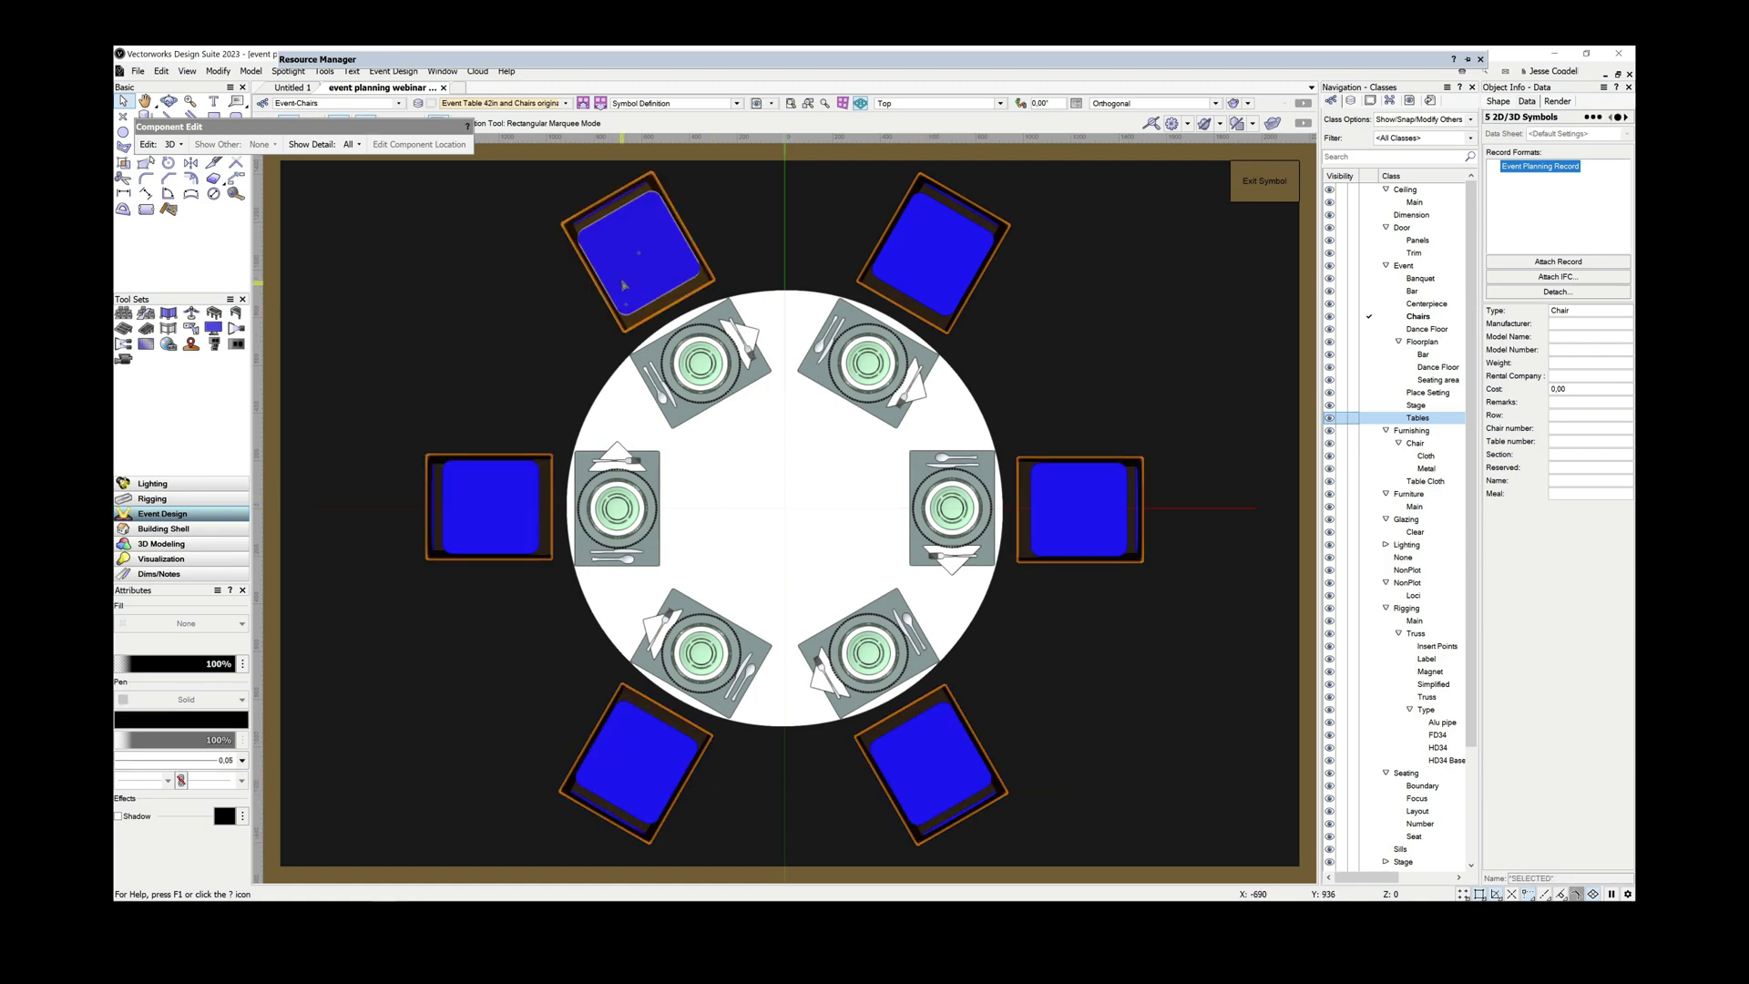
pyautogui.rightClick(950, 269)
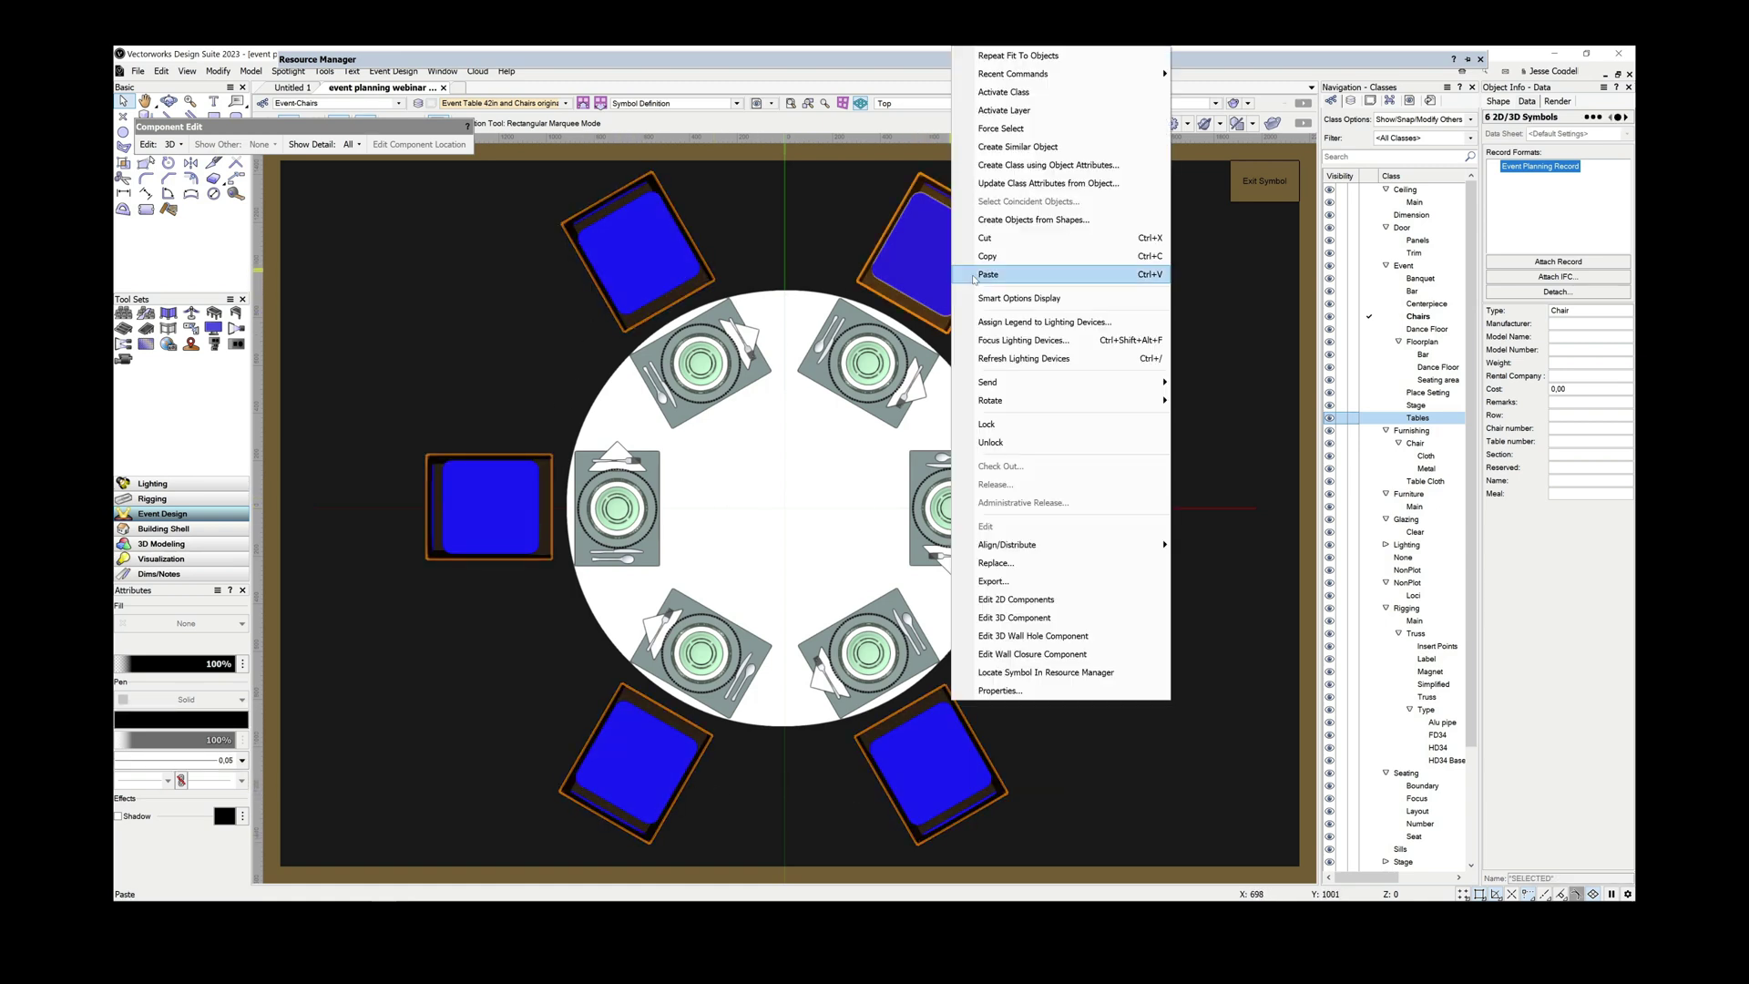
pyautogui.click(992, 263)
pyautogui.click(1256, 185)
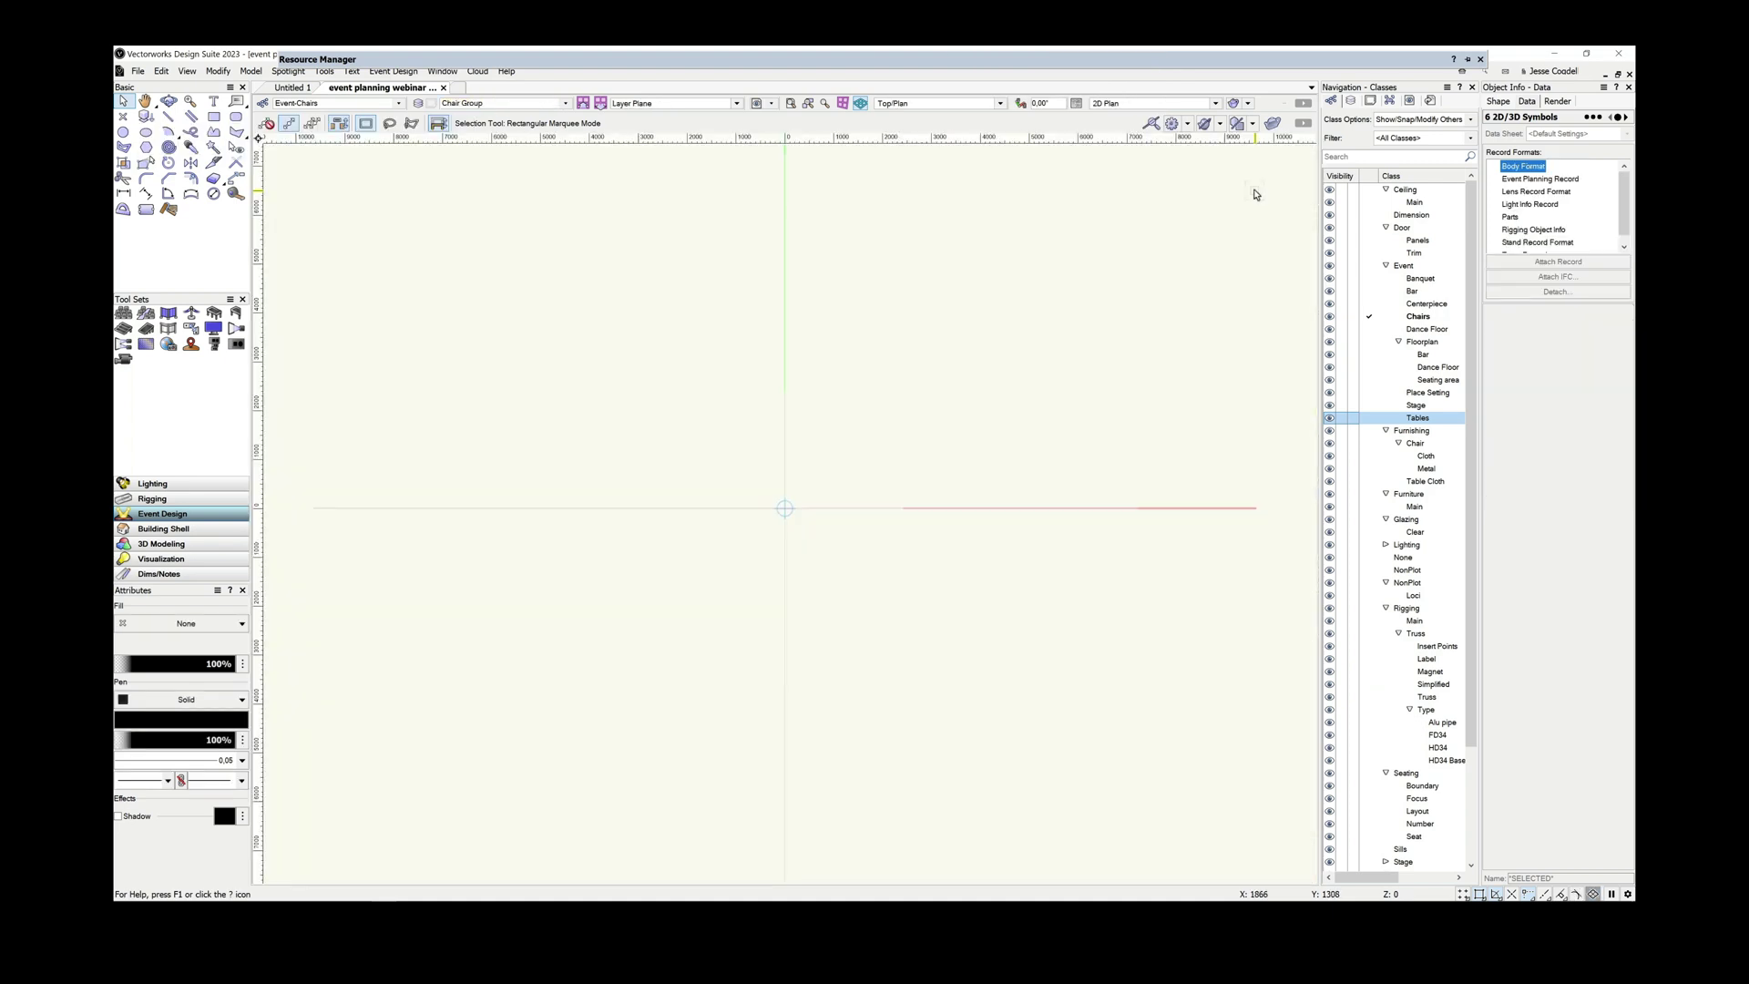
# - Paste the chairs on the empty layer and save them as symbol 6-Chair Group in Event objects
pyautogui.rightClick(784, 510)
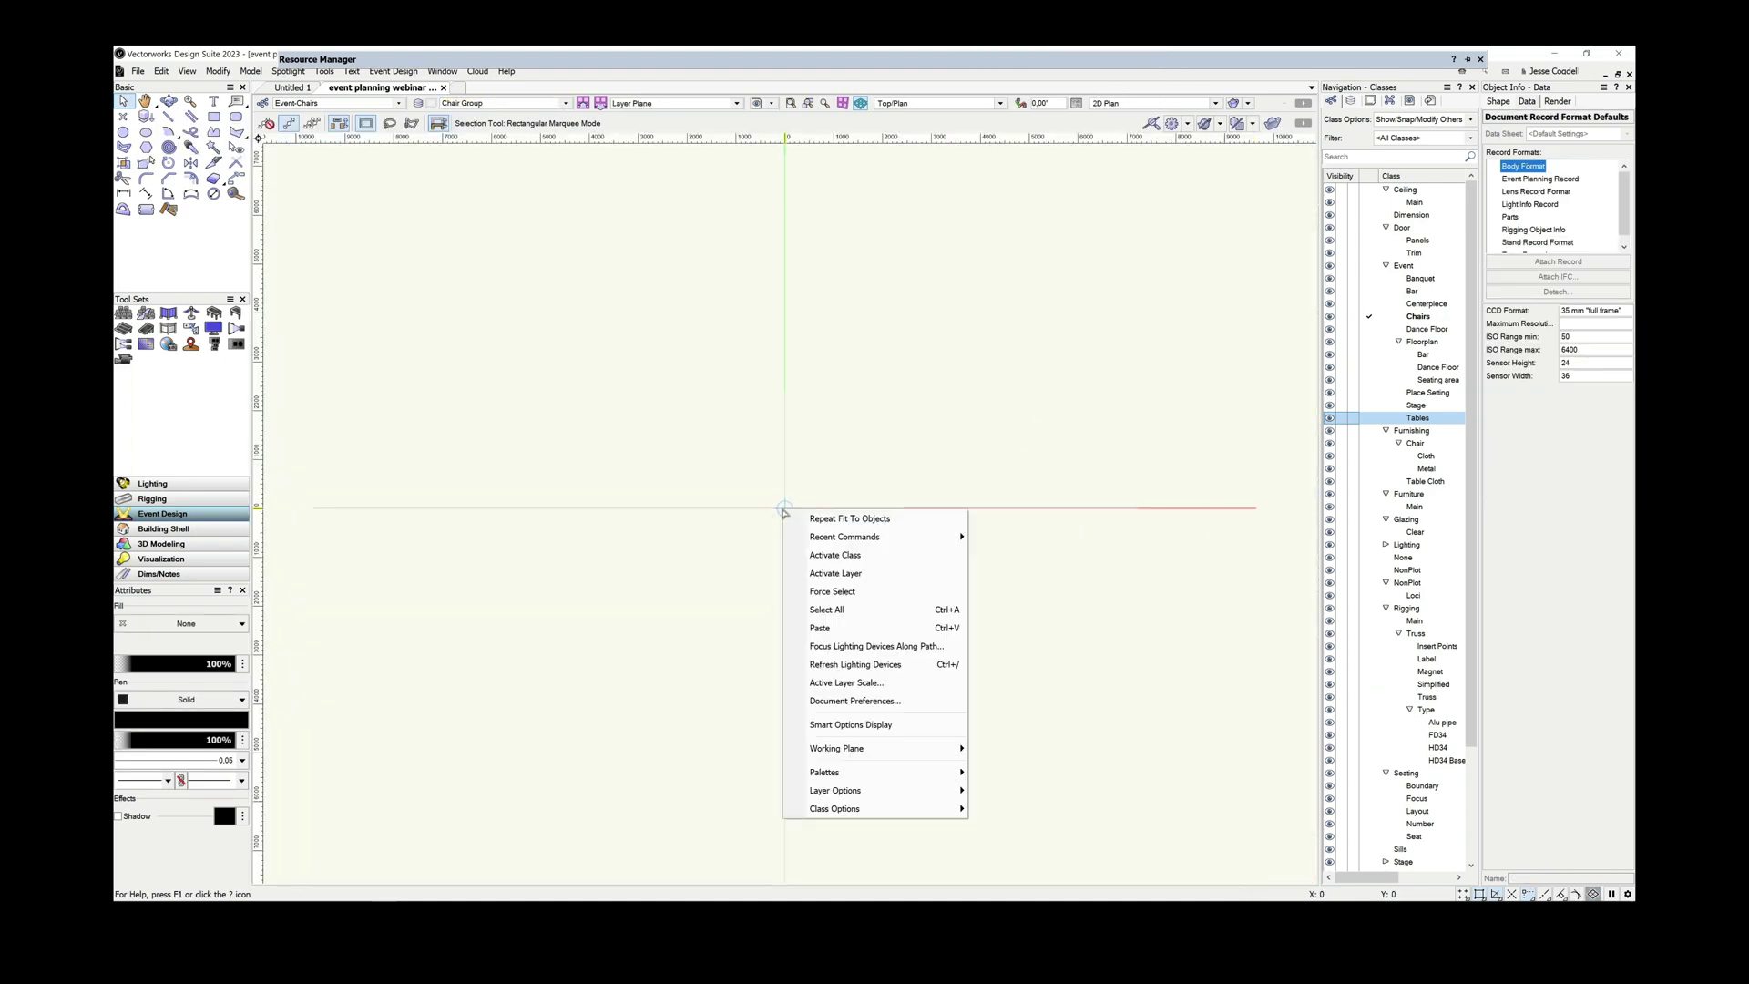
pyautogui.click(820, 627)
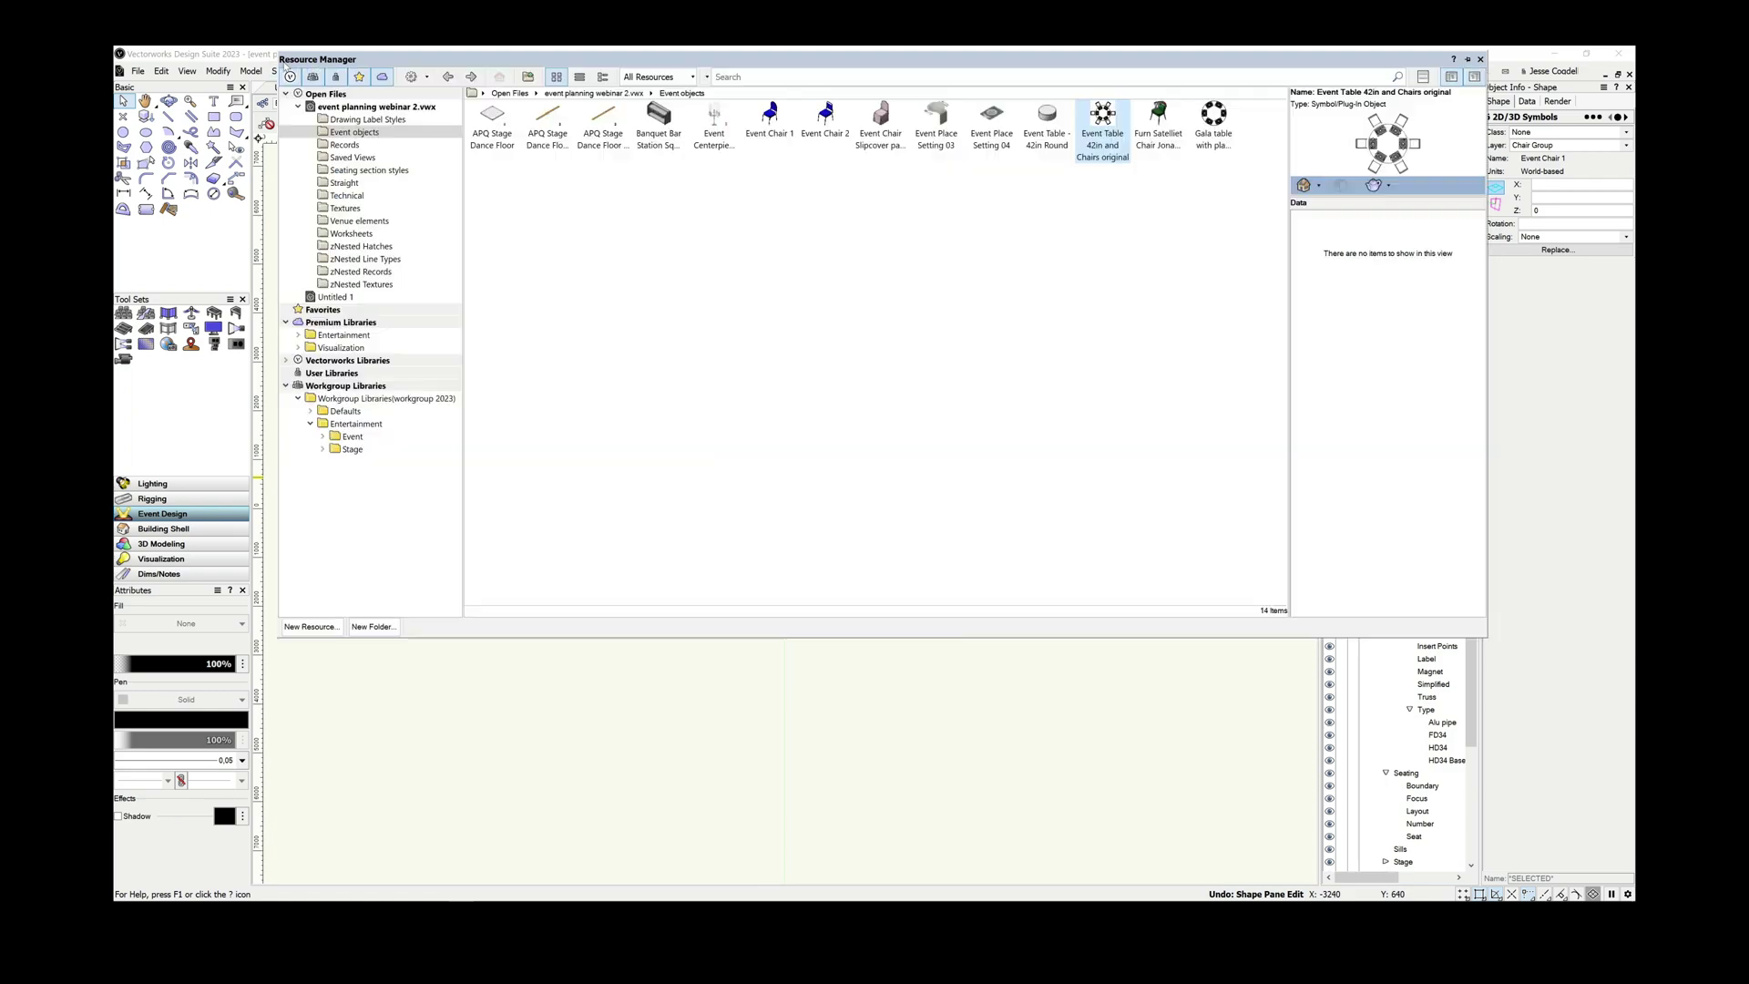
pyautogui.click(219, 71)
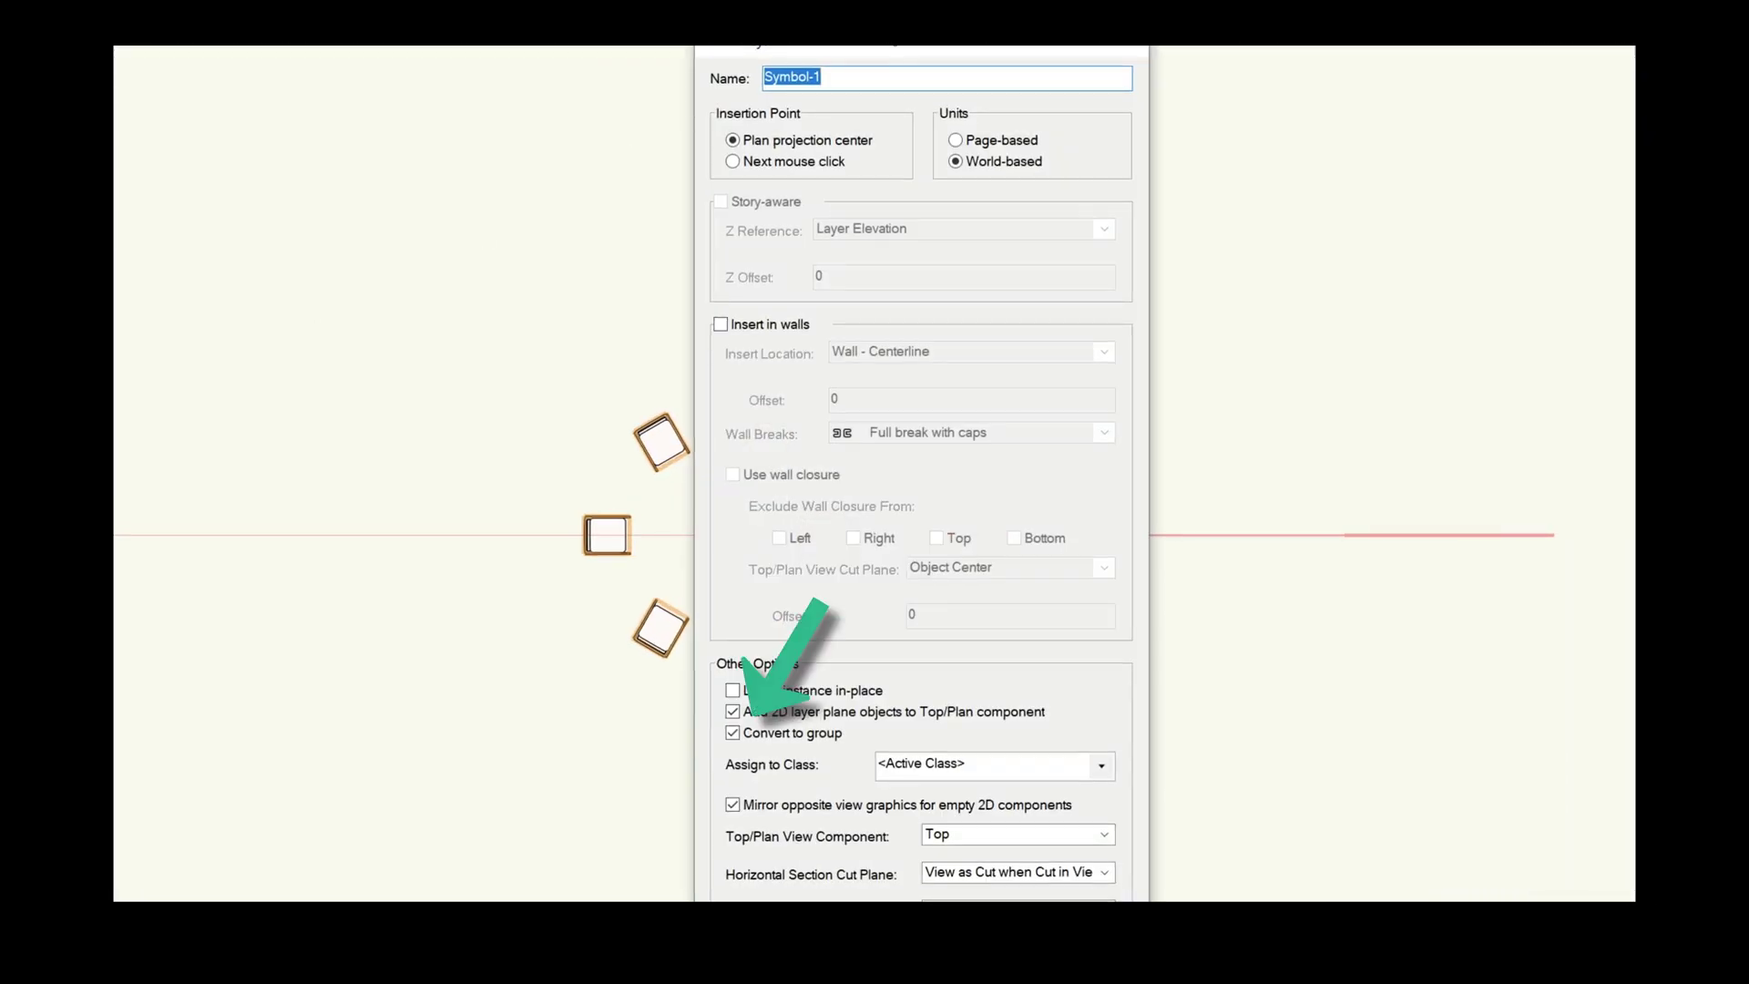
pyautogui.write('6-Chair Group')
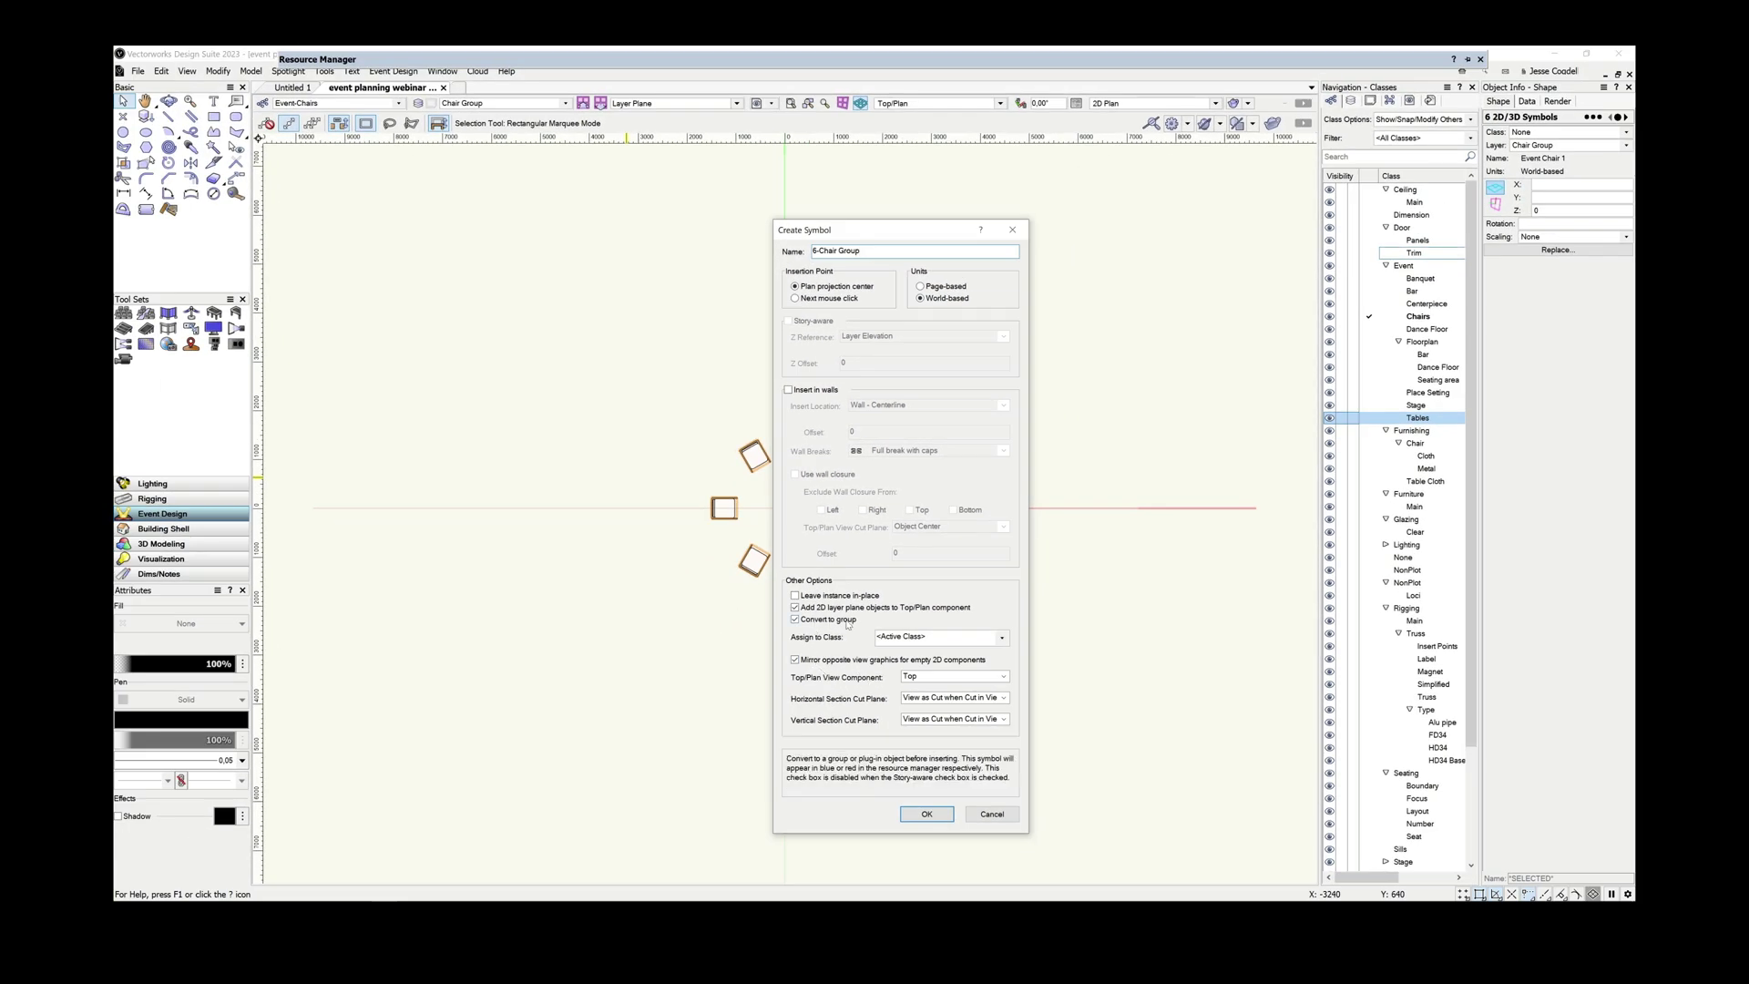
pyautogui.click(926, 815)
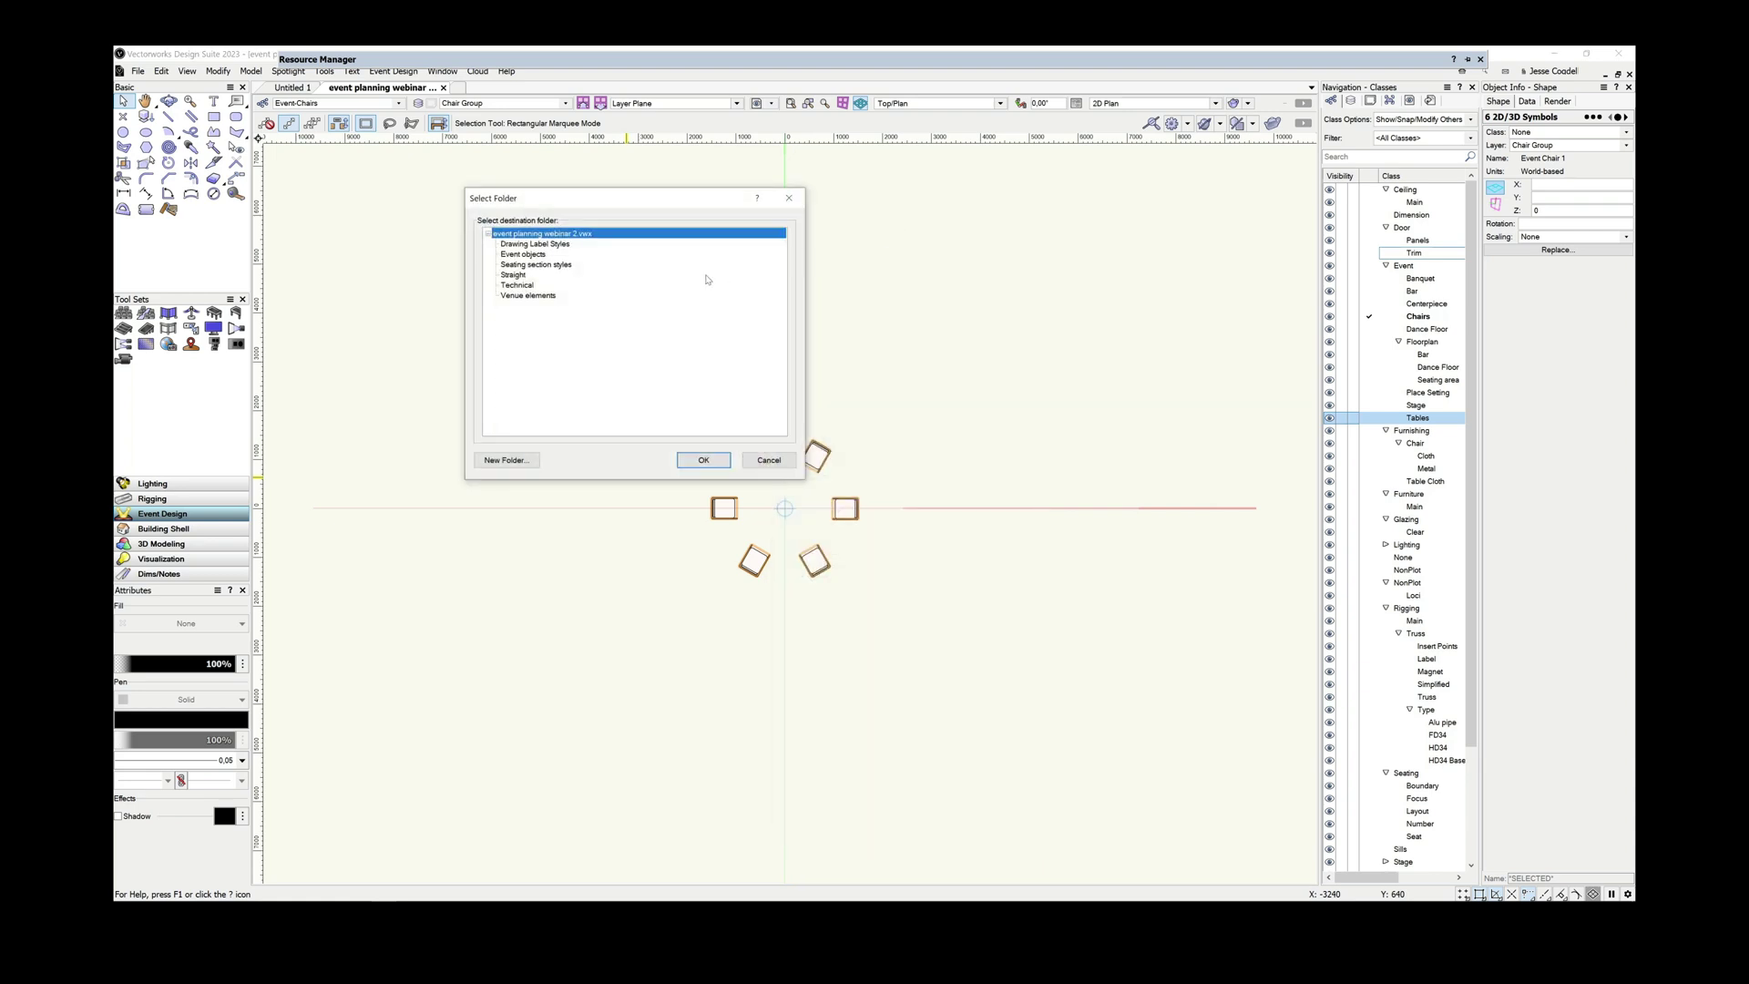
pyautogui.click(531, 255)
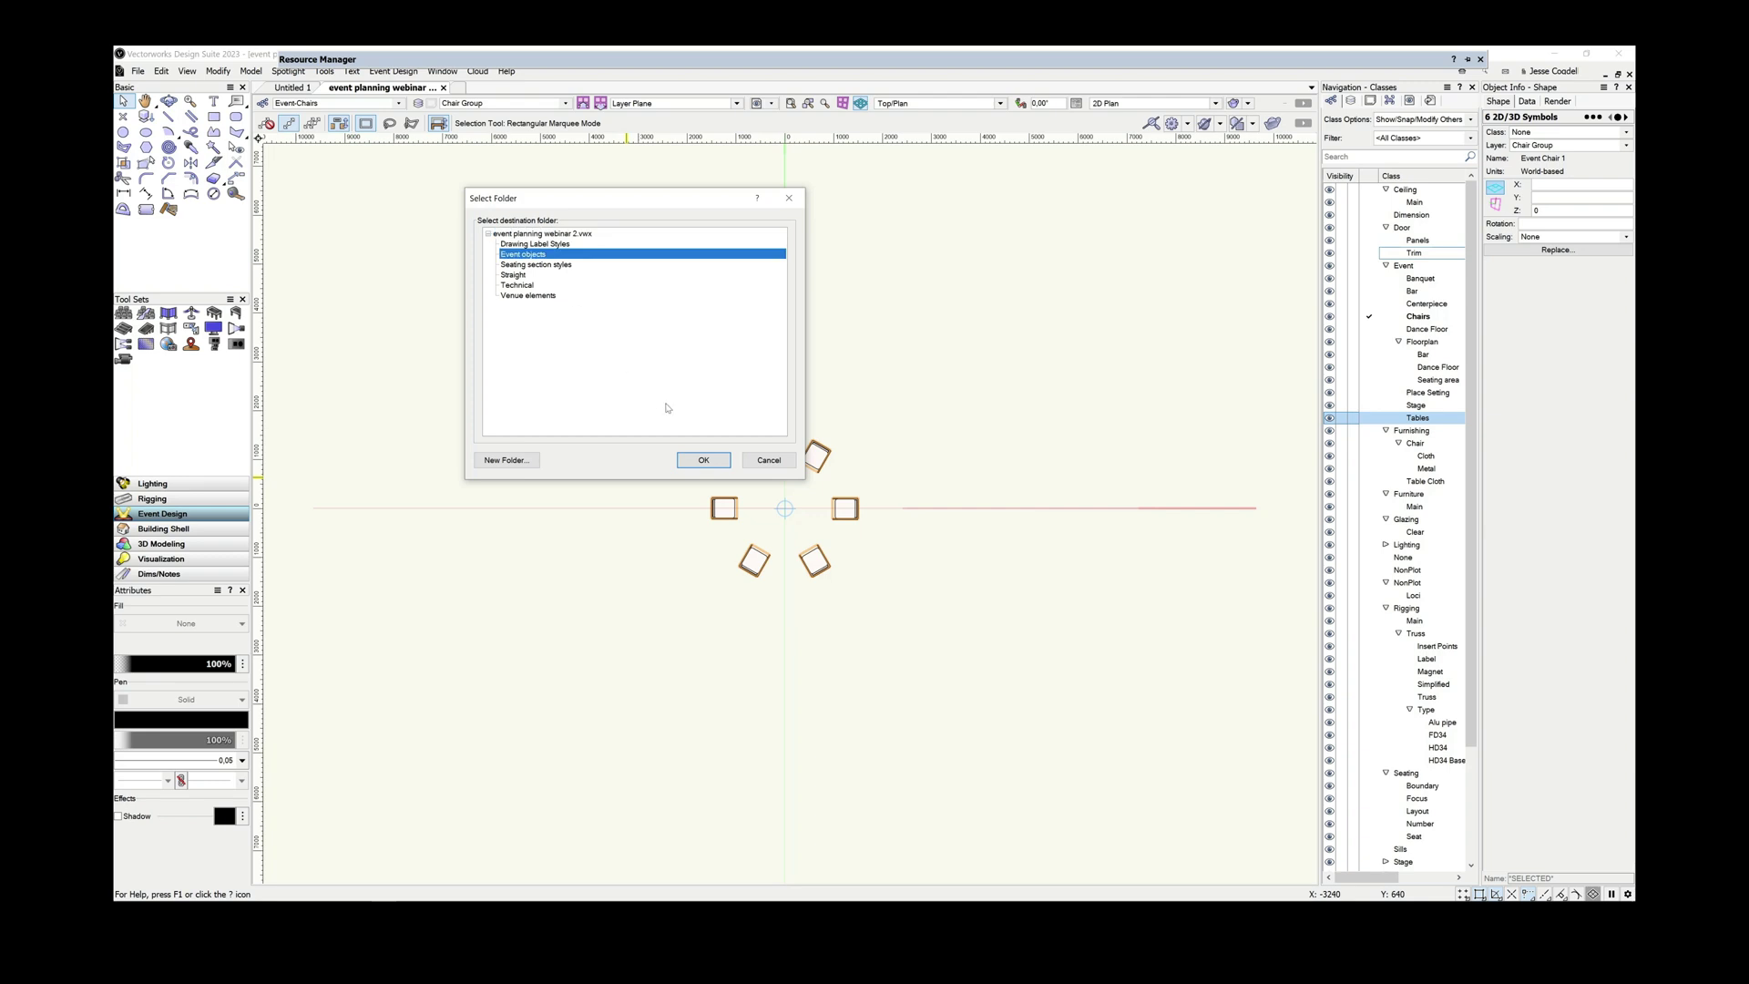
pyautogui.click(704, 461)
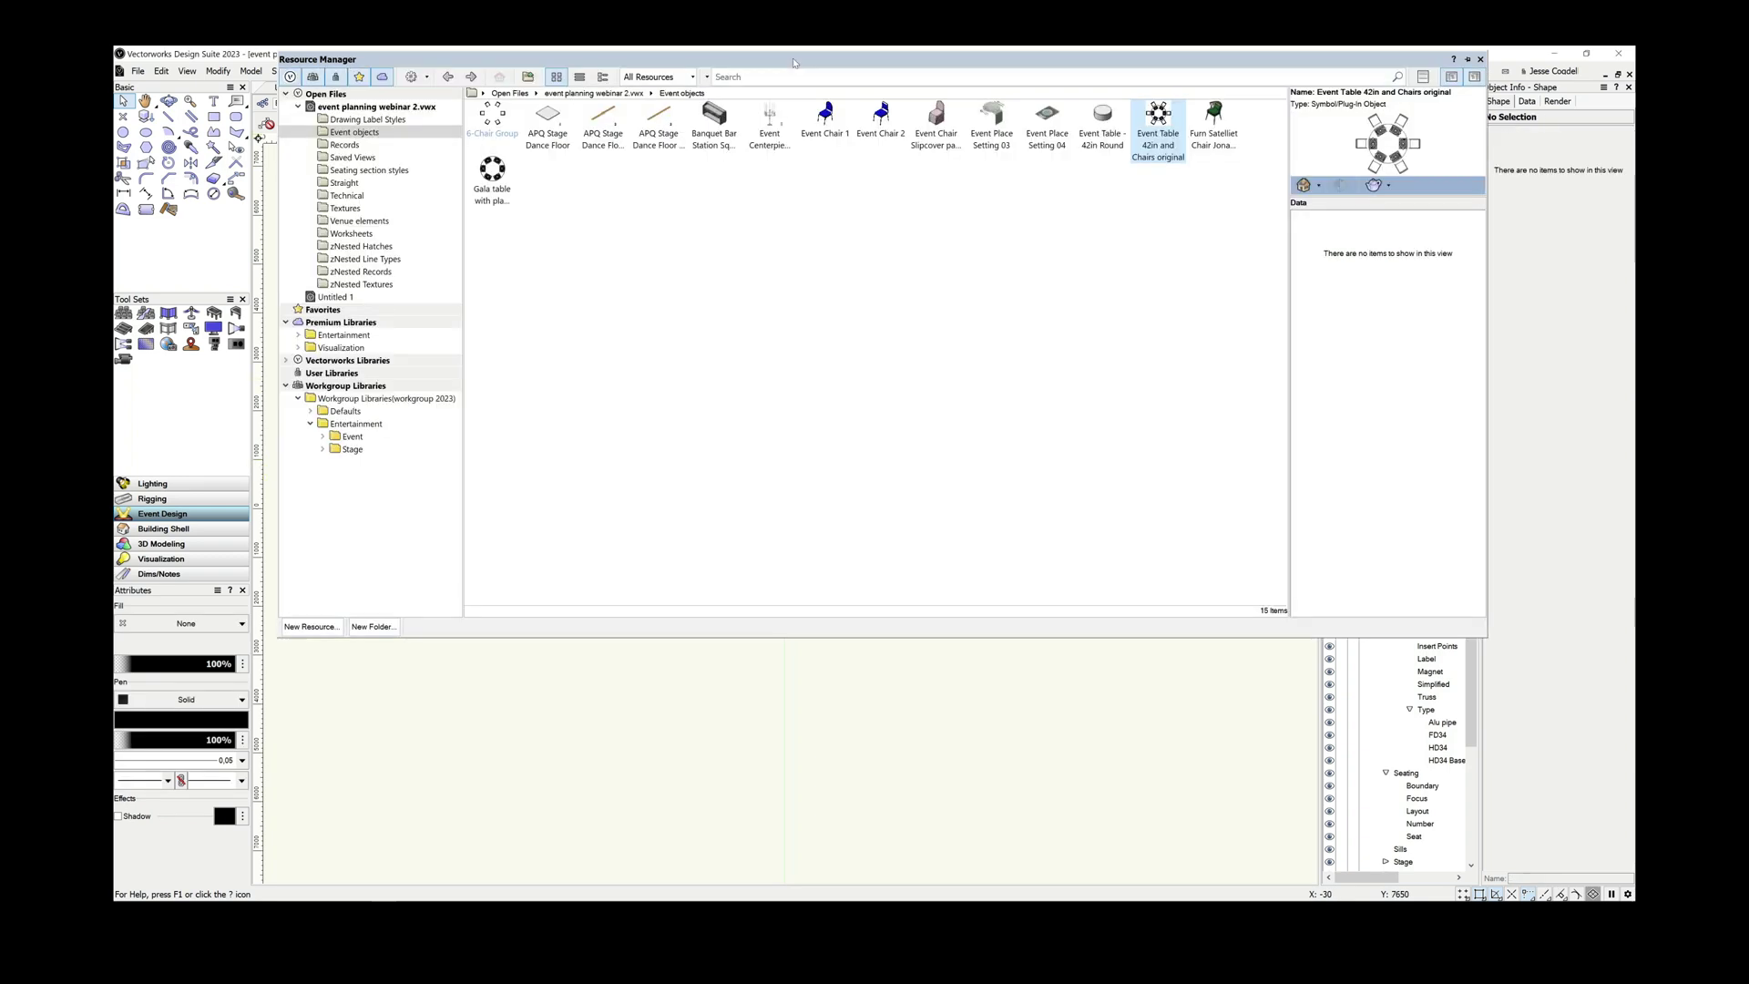
# - Edit the 6-Chair Group's 2D components and check one chair's record data
pyautogui.rightClick(488, 135)
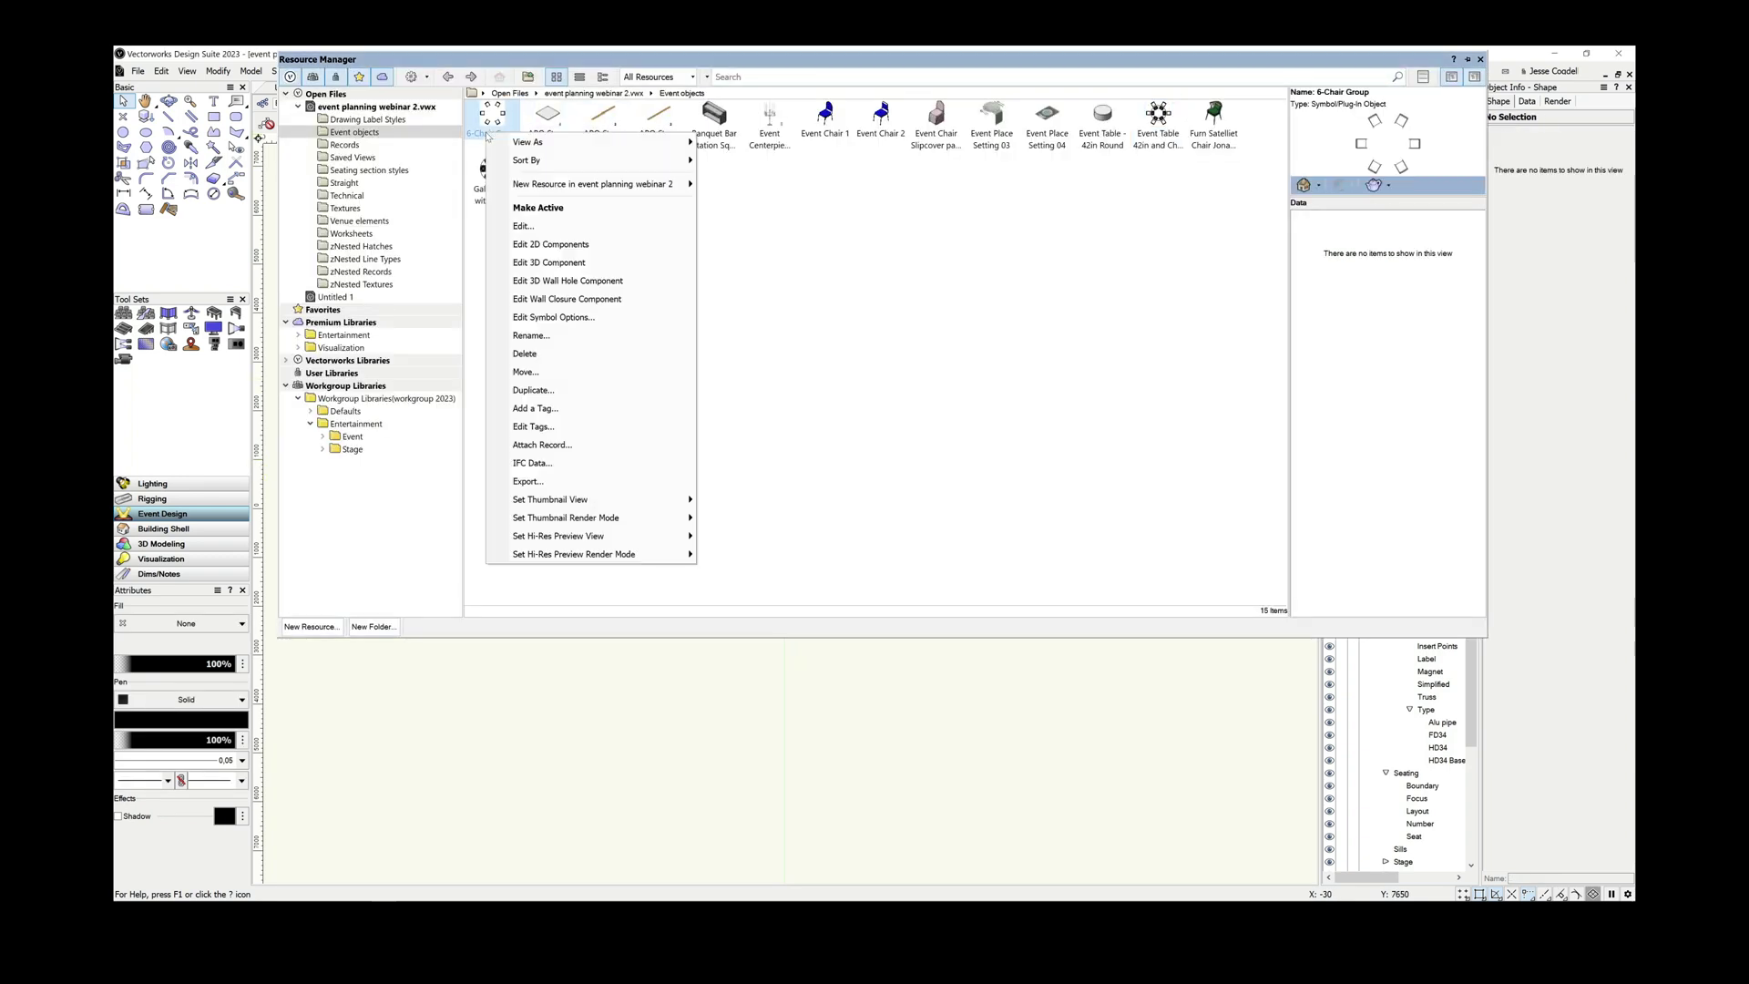
pyautogui.click(544, 244)
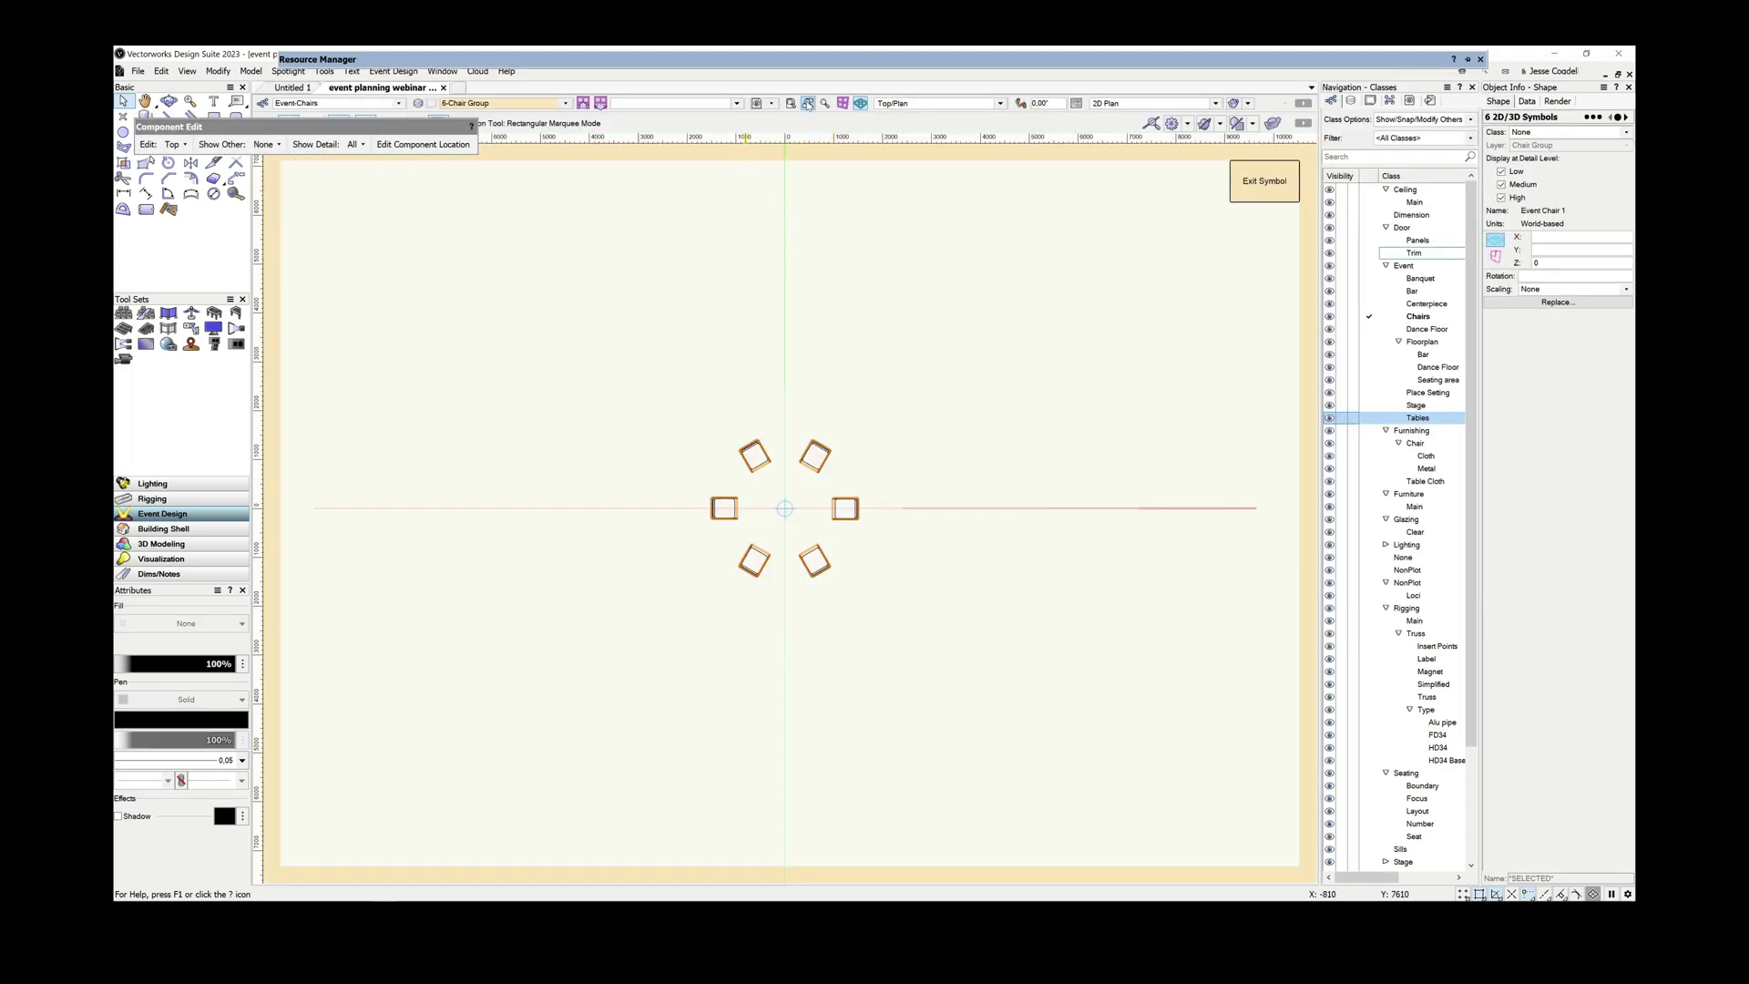
pyautogui.hotkey('ctrl', '6')
pyautogui.click(1048, 307)
pyautogui.click(939, 264)
pyautogui.click(1532, 103)
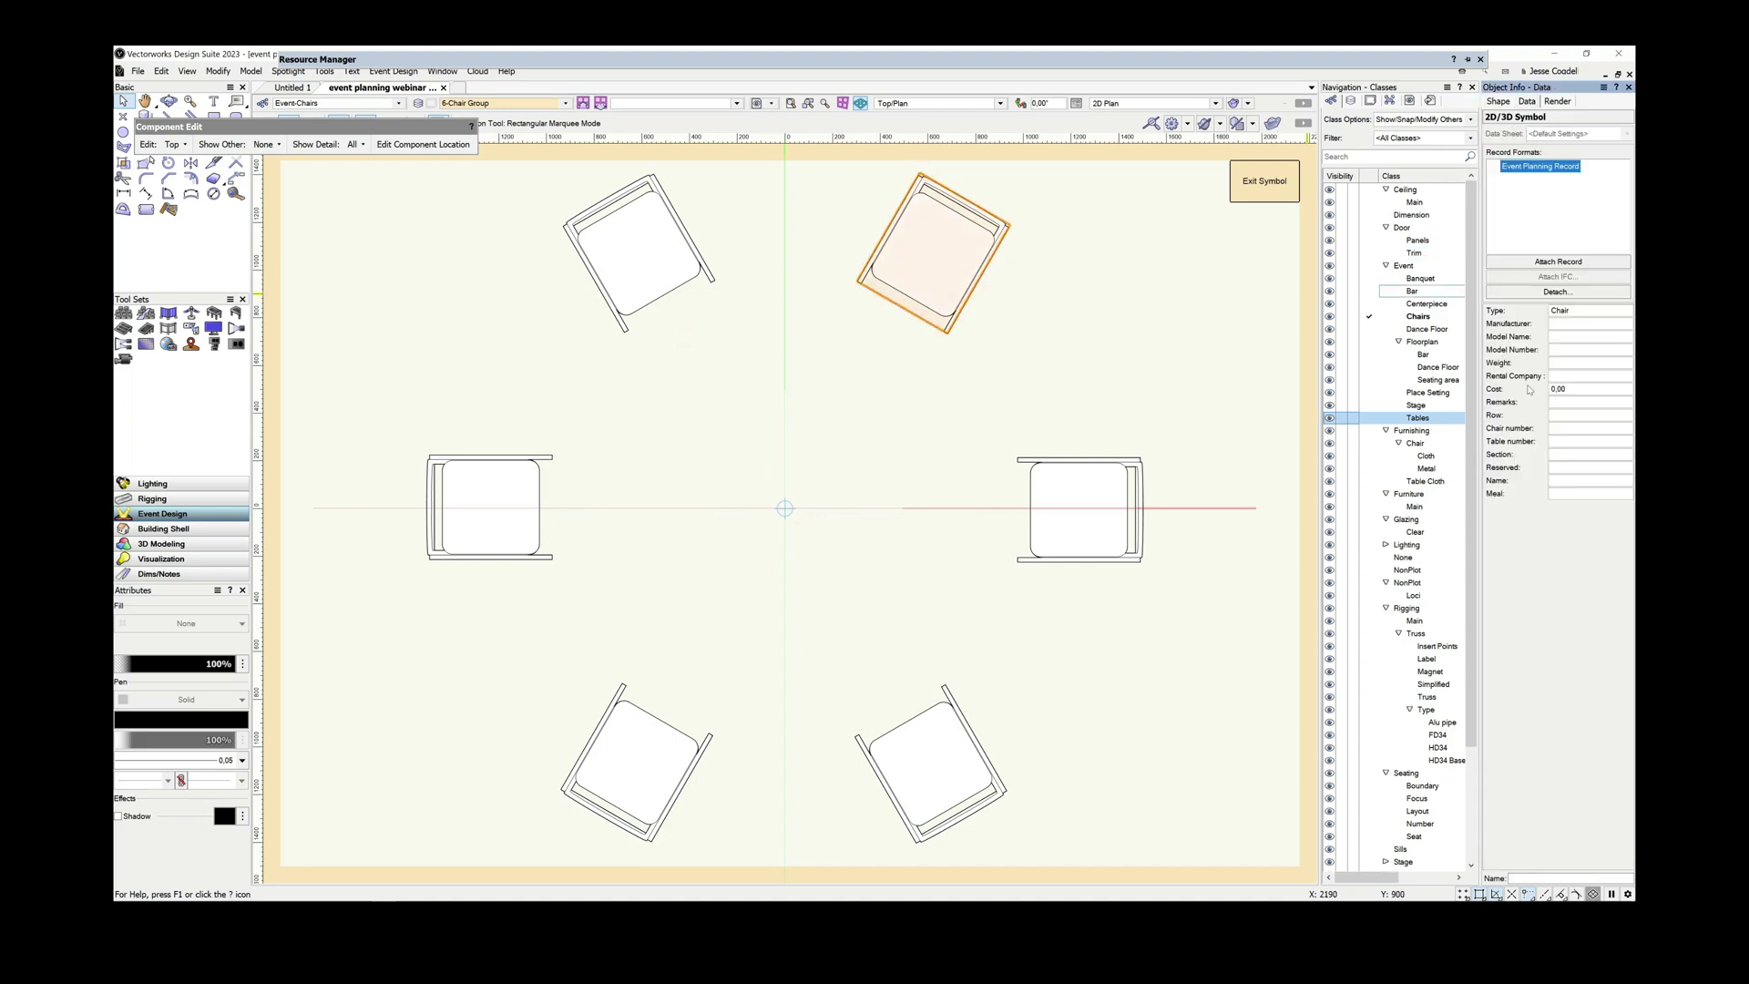
pyautogui.click(422, 172)
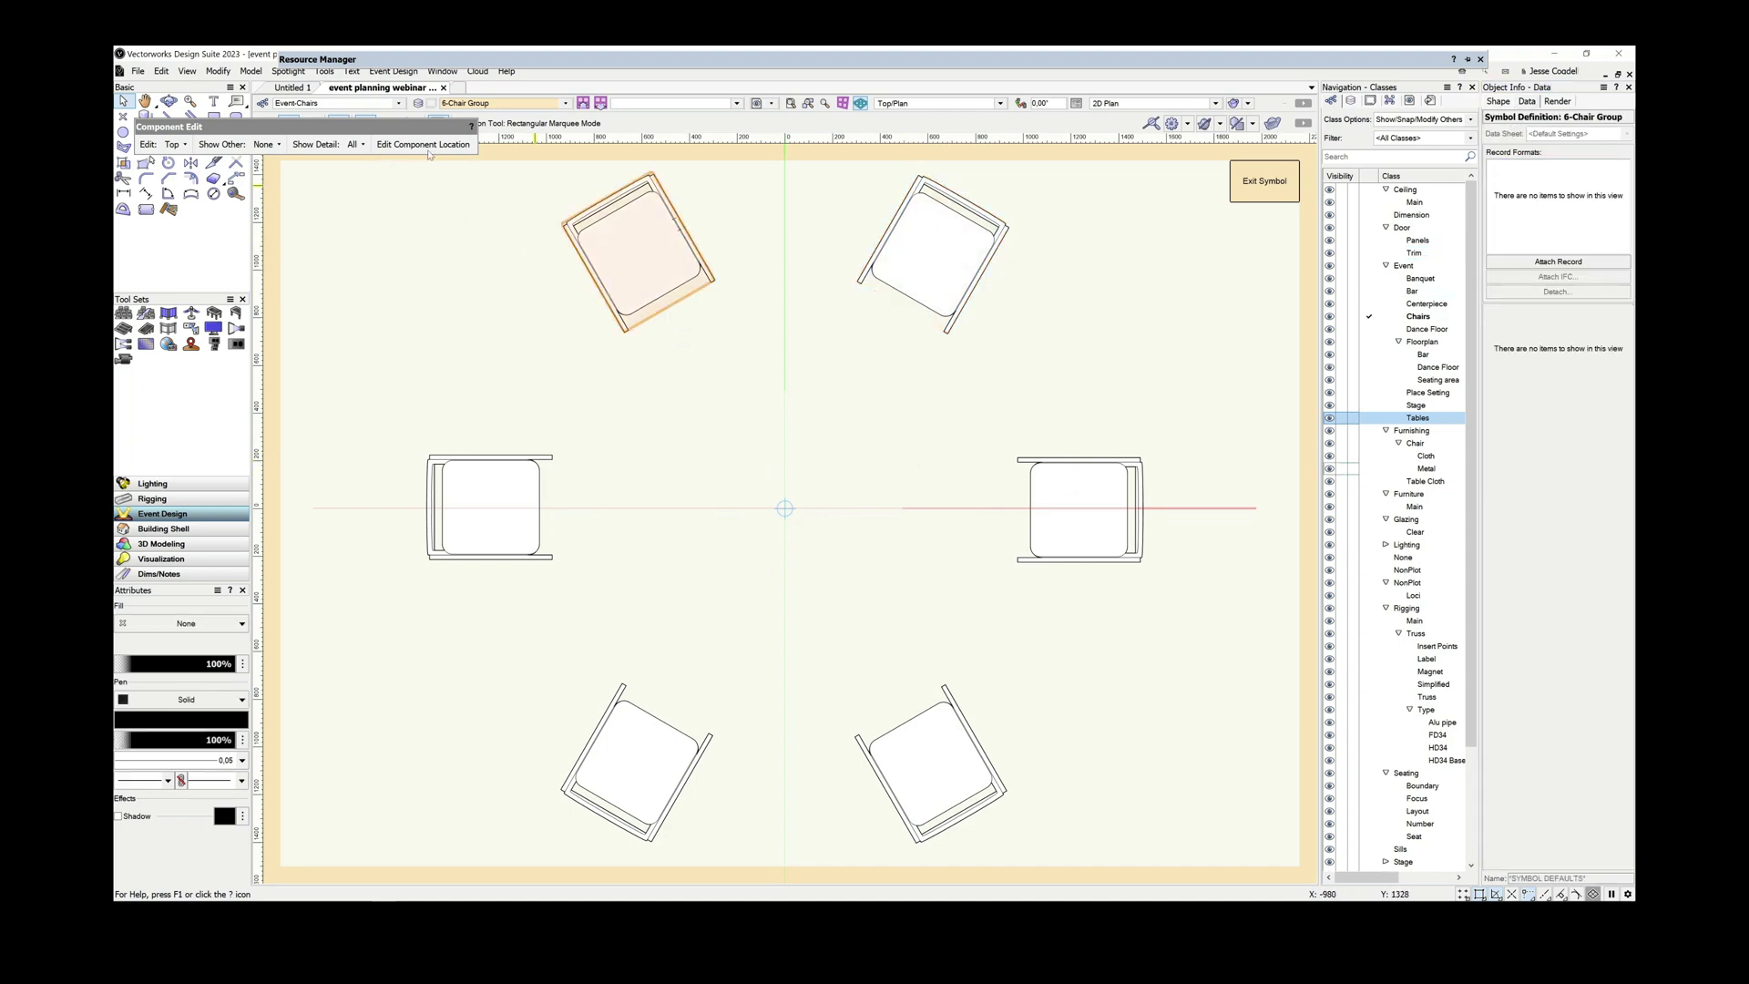
# - Use Spotlight Numbering on Chair number to number the chairs 1 to 6 clockwise from top-right
pyautogui.click(289, 76)
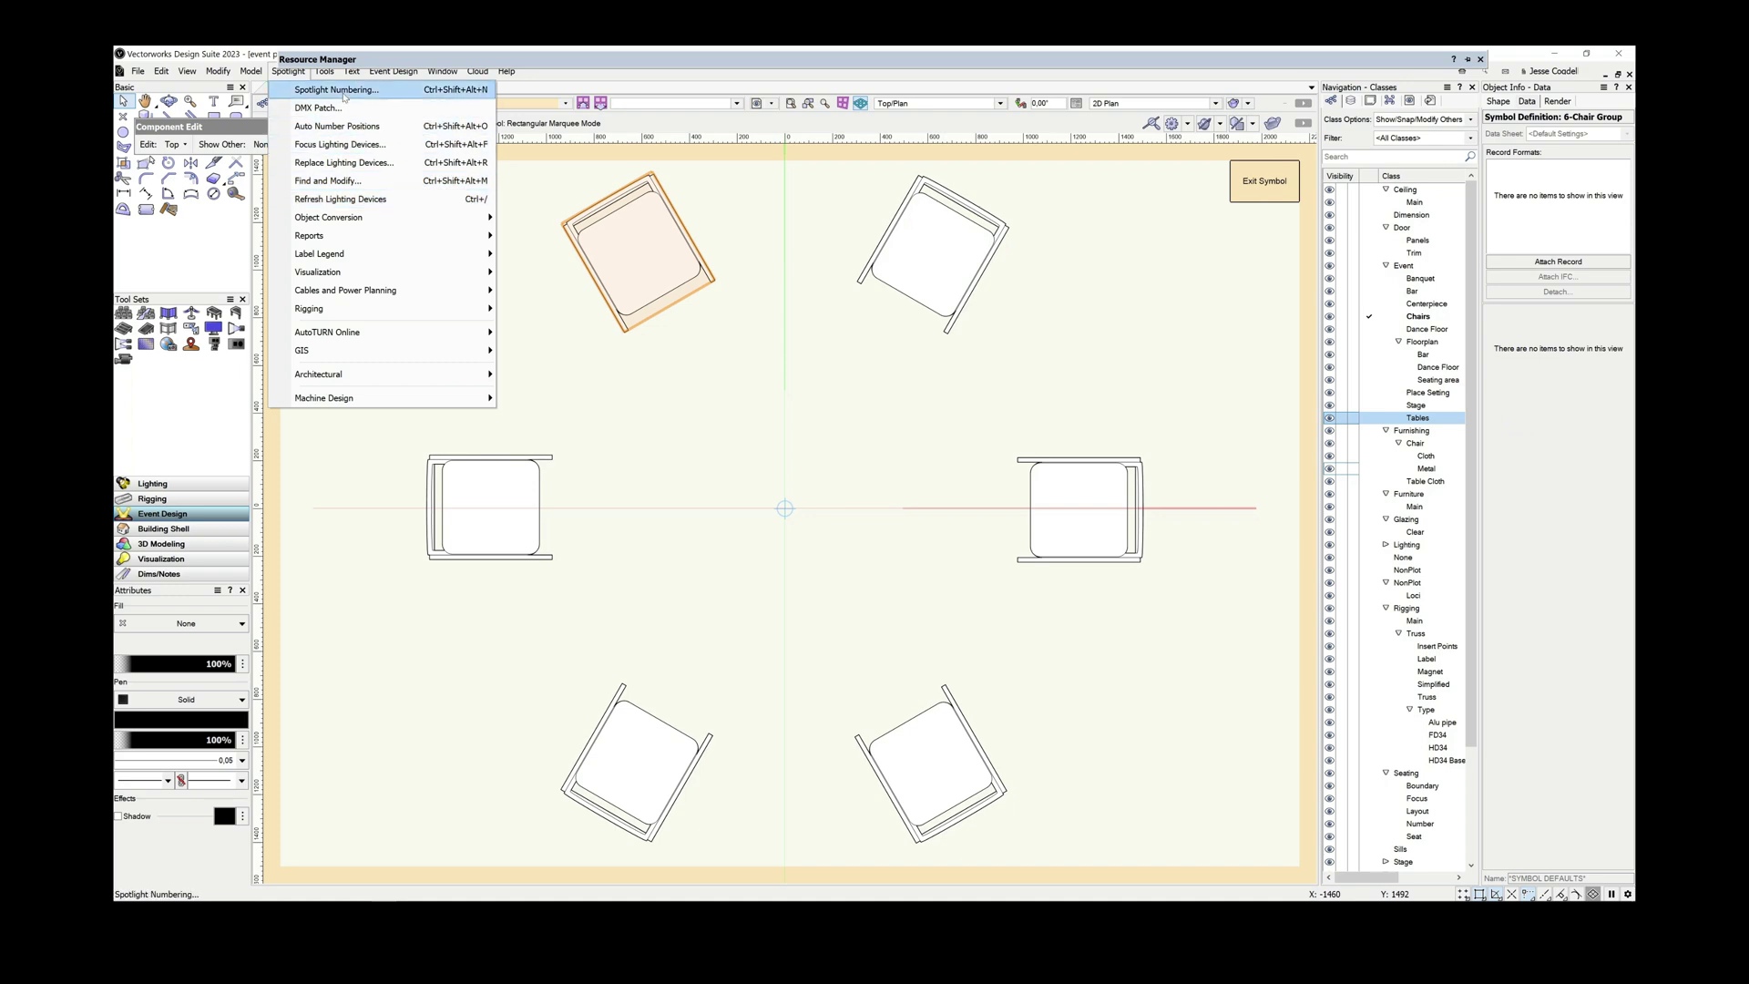
pyautogui.click(729, 323)
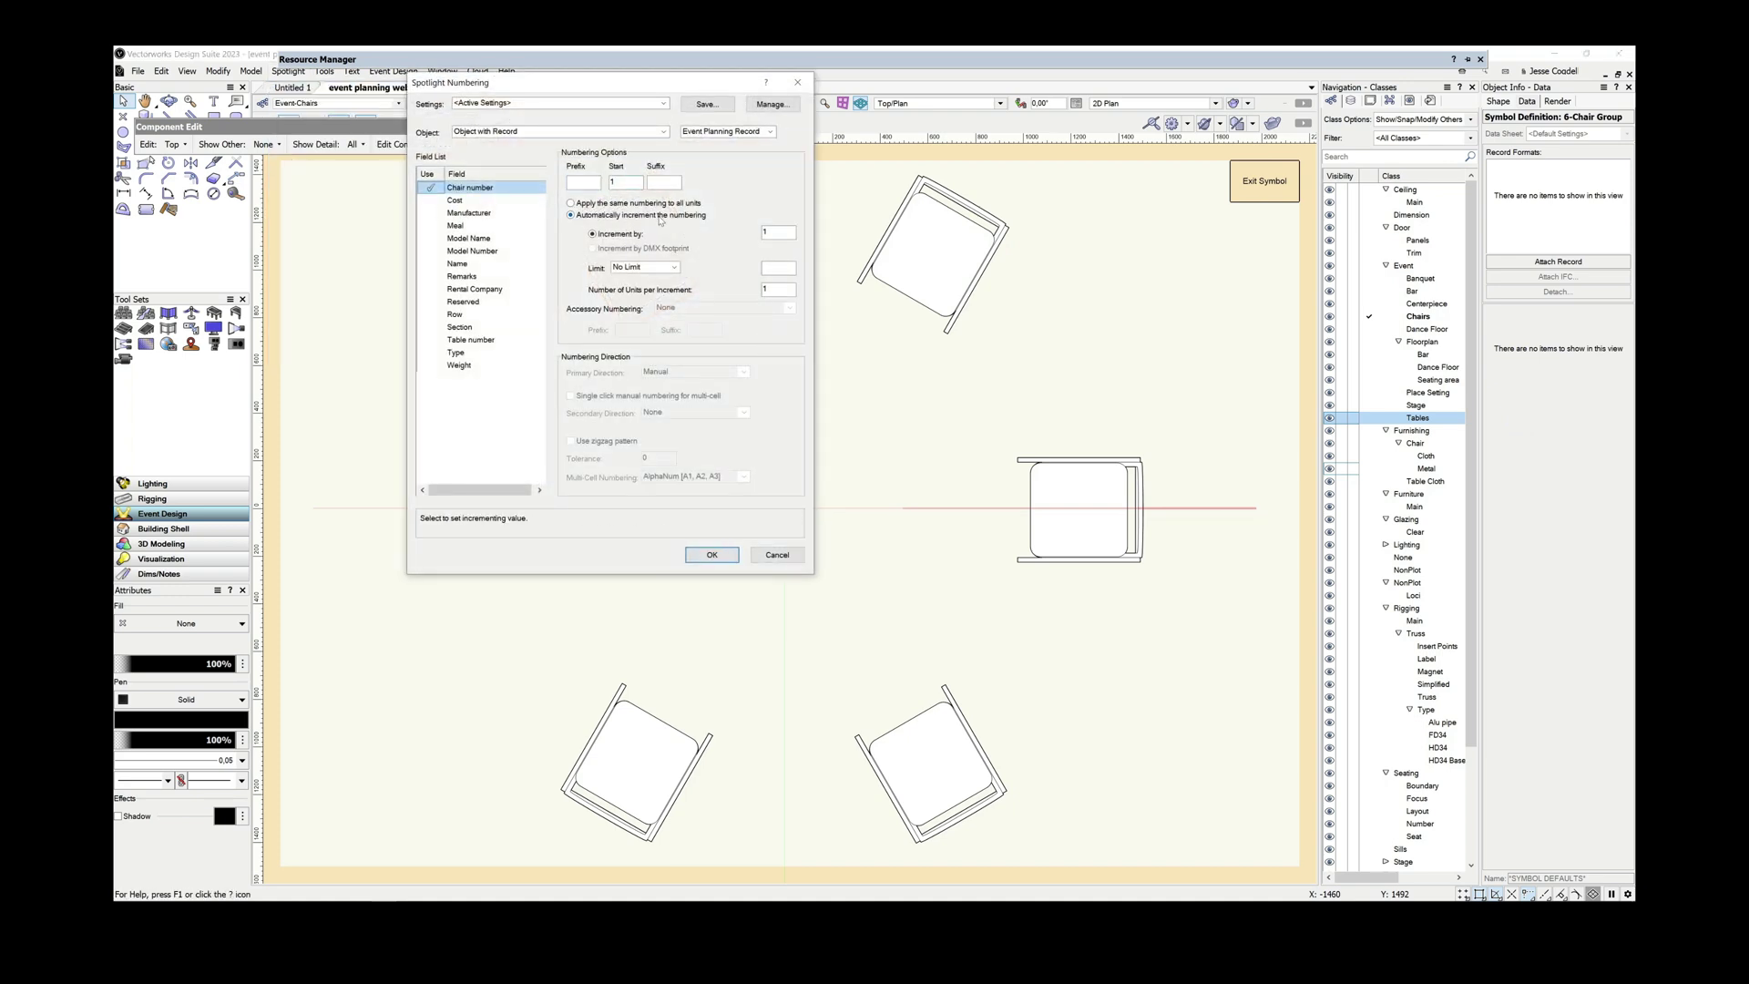
pyautogui.click(712, 554)
pyautogui.click(917, 265)
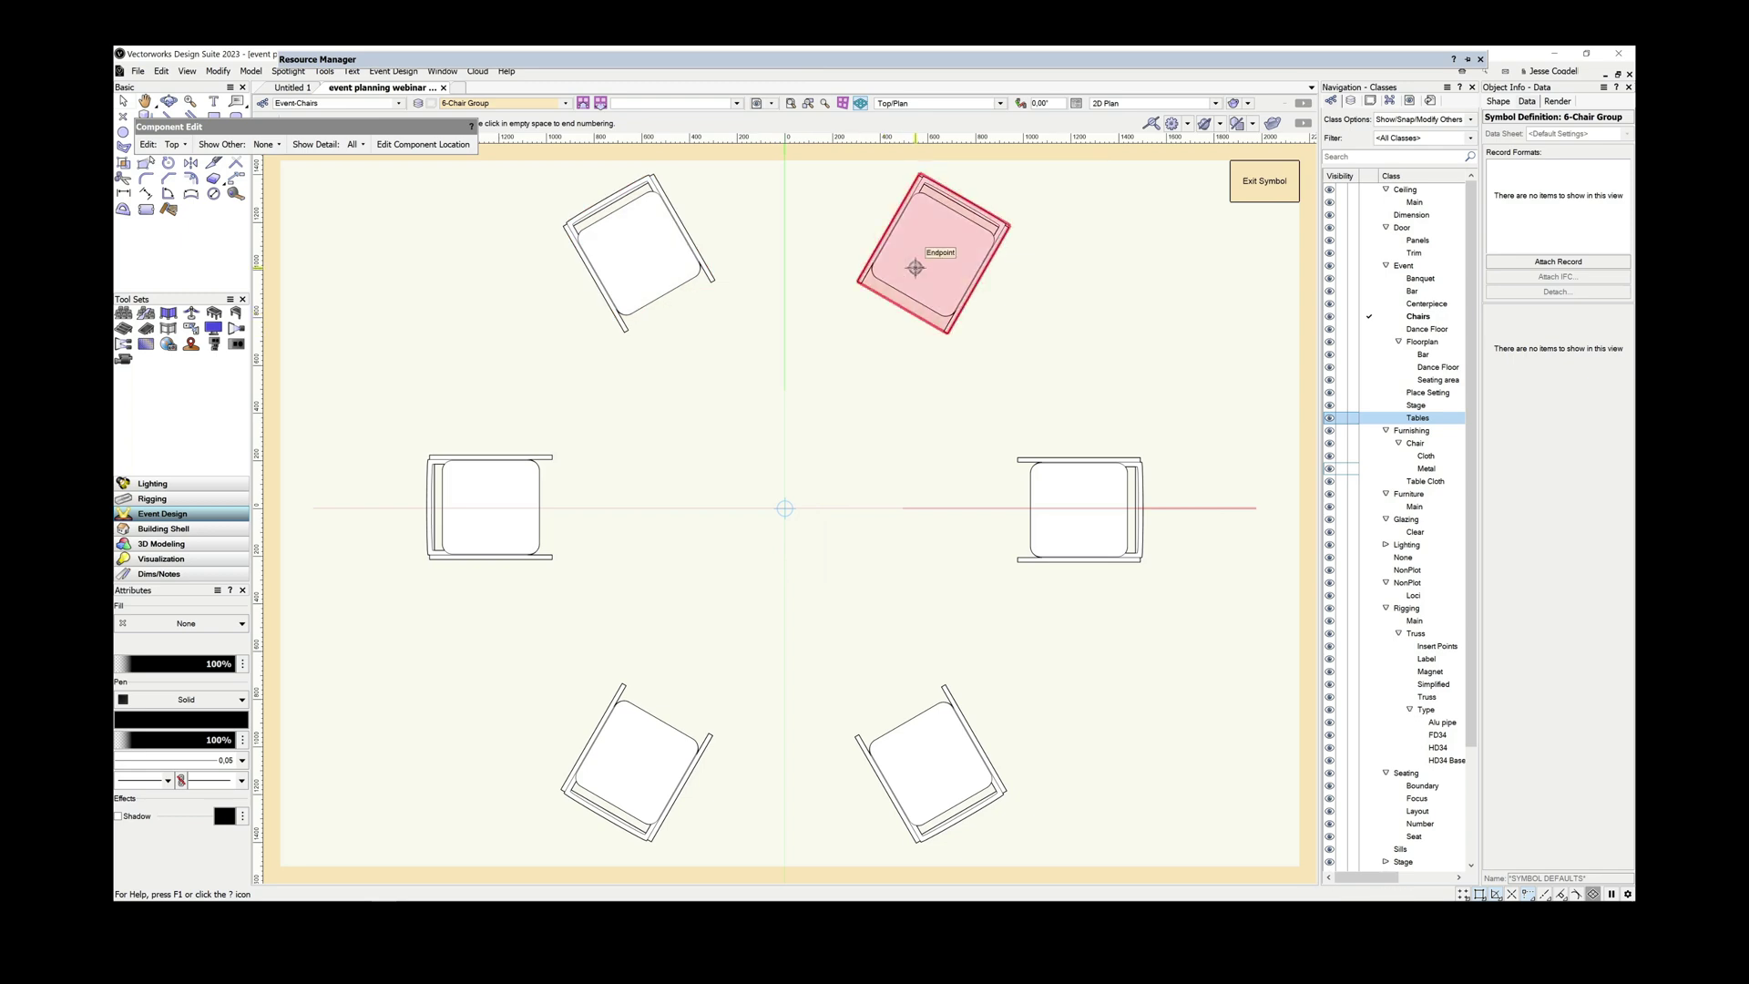
pyautogui.click(1059, 522)
pyautogui.click(926, 736)
pyautogui.click(644, 750)
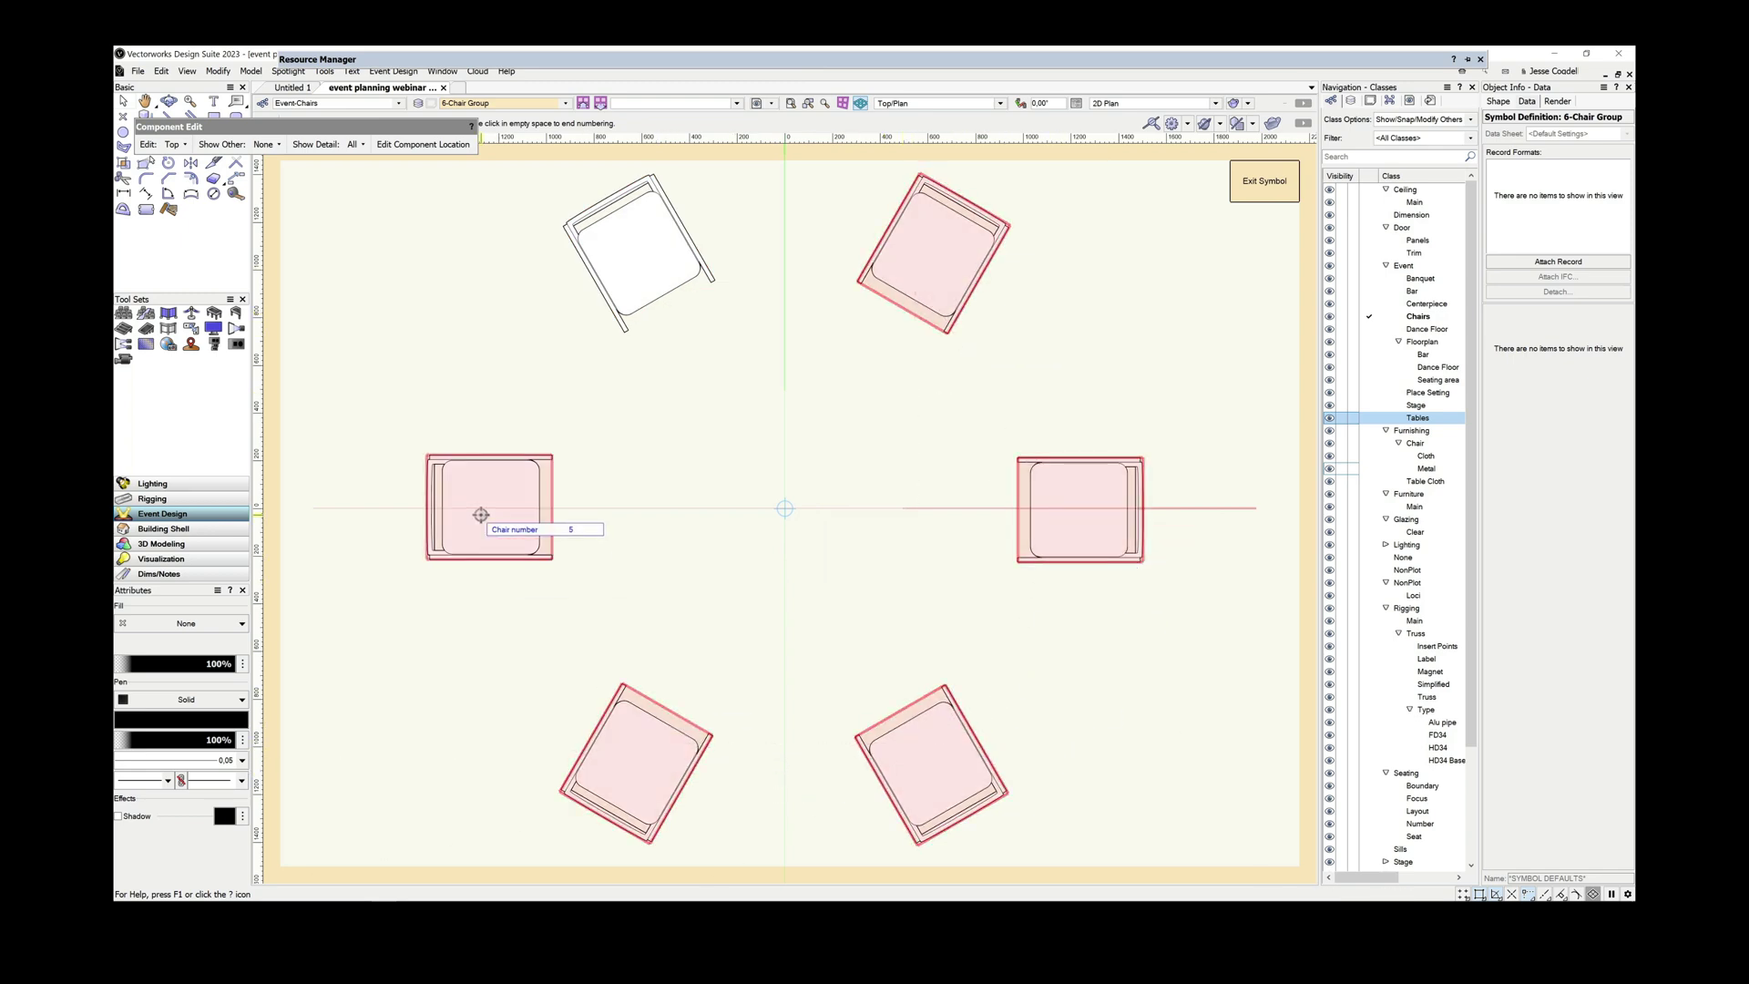
pyautogui.click(481, 515)
pyautogui.click(625, 293)
pyautogui.click(789, 417)
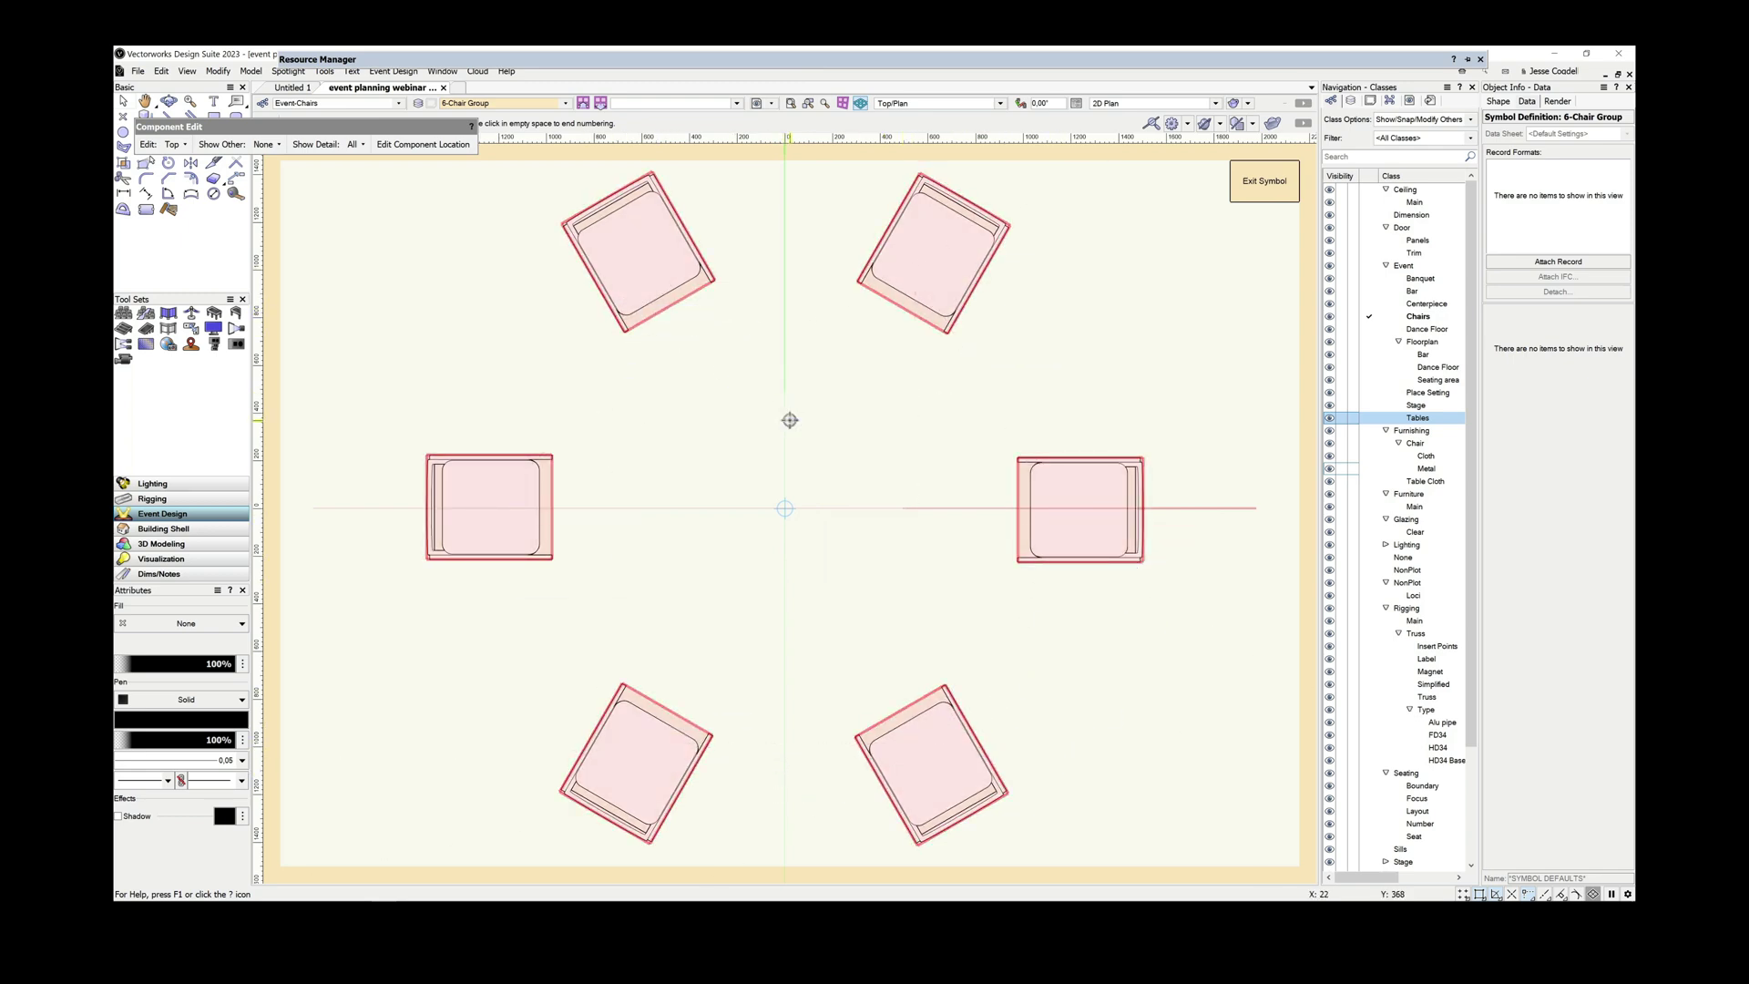
pyautogui.click(941, 269)
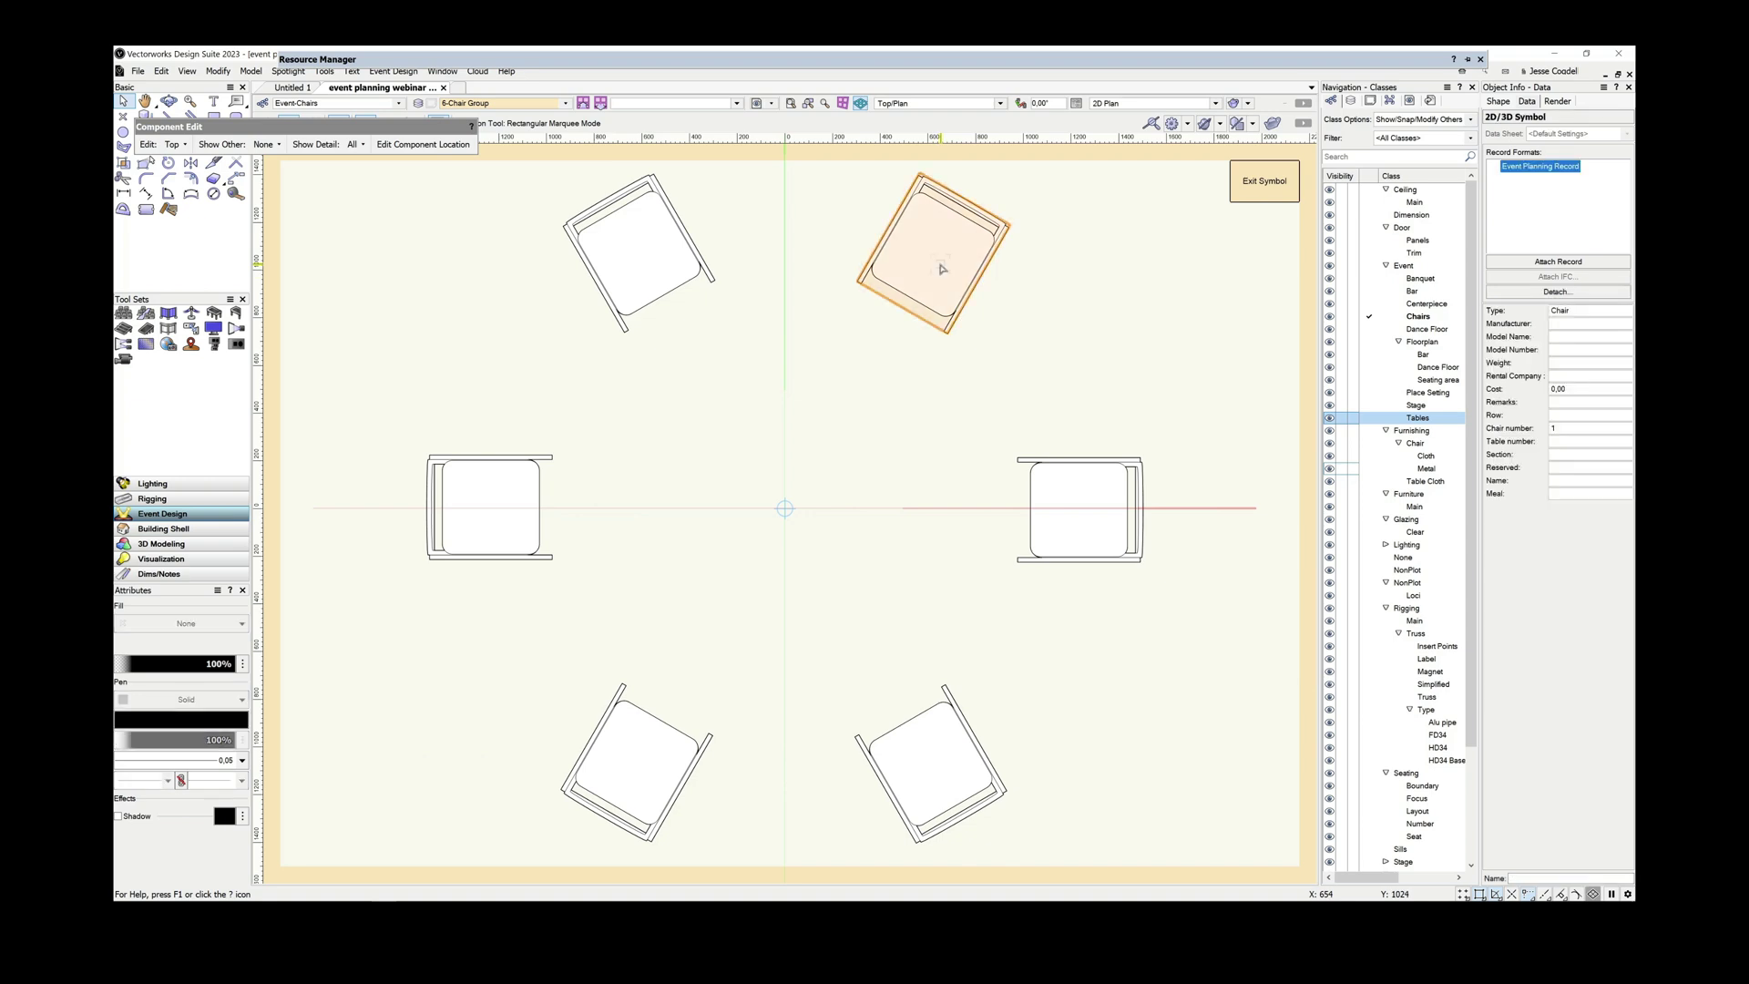
pyautogui.click(825, 469)
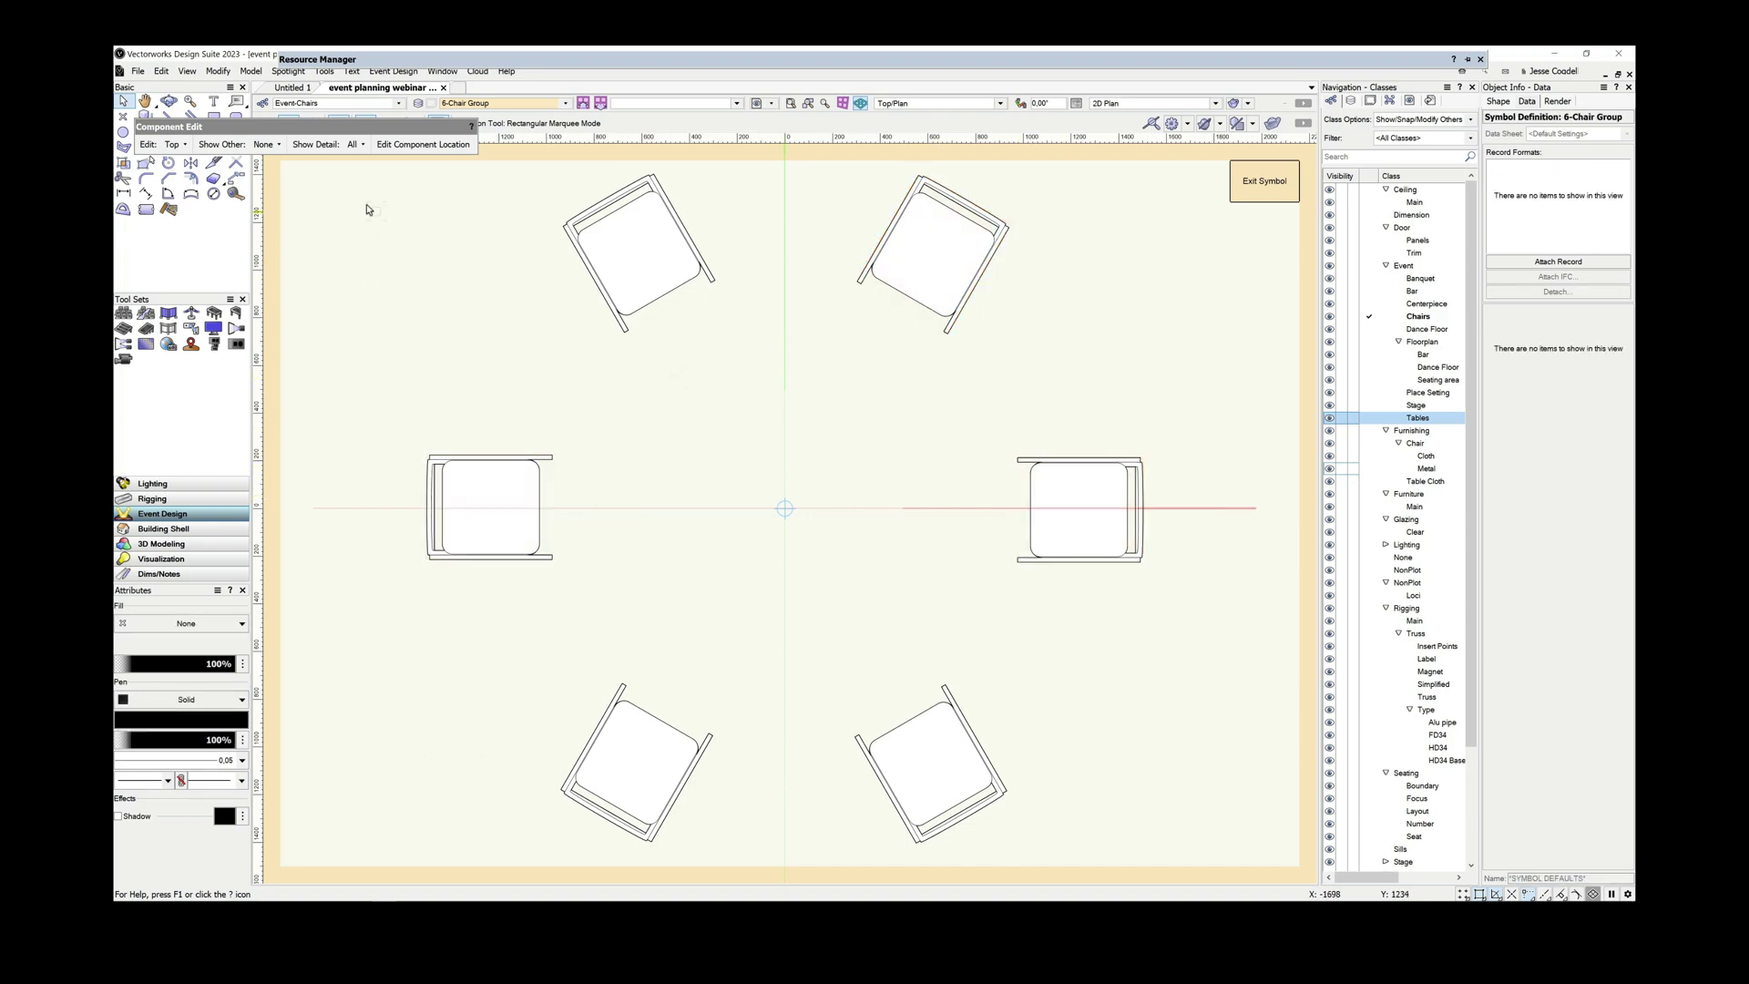
# - Select all six chairs and swap their symbol to Event Chair Slipcover pale pink
pyautogui.moveTo(357, 182); pyautogui.dragTo(1130, 833)
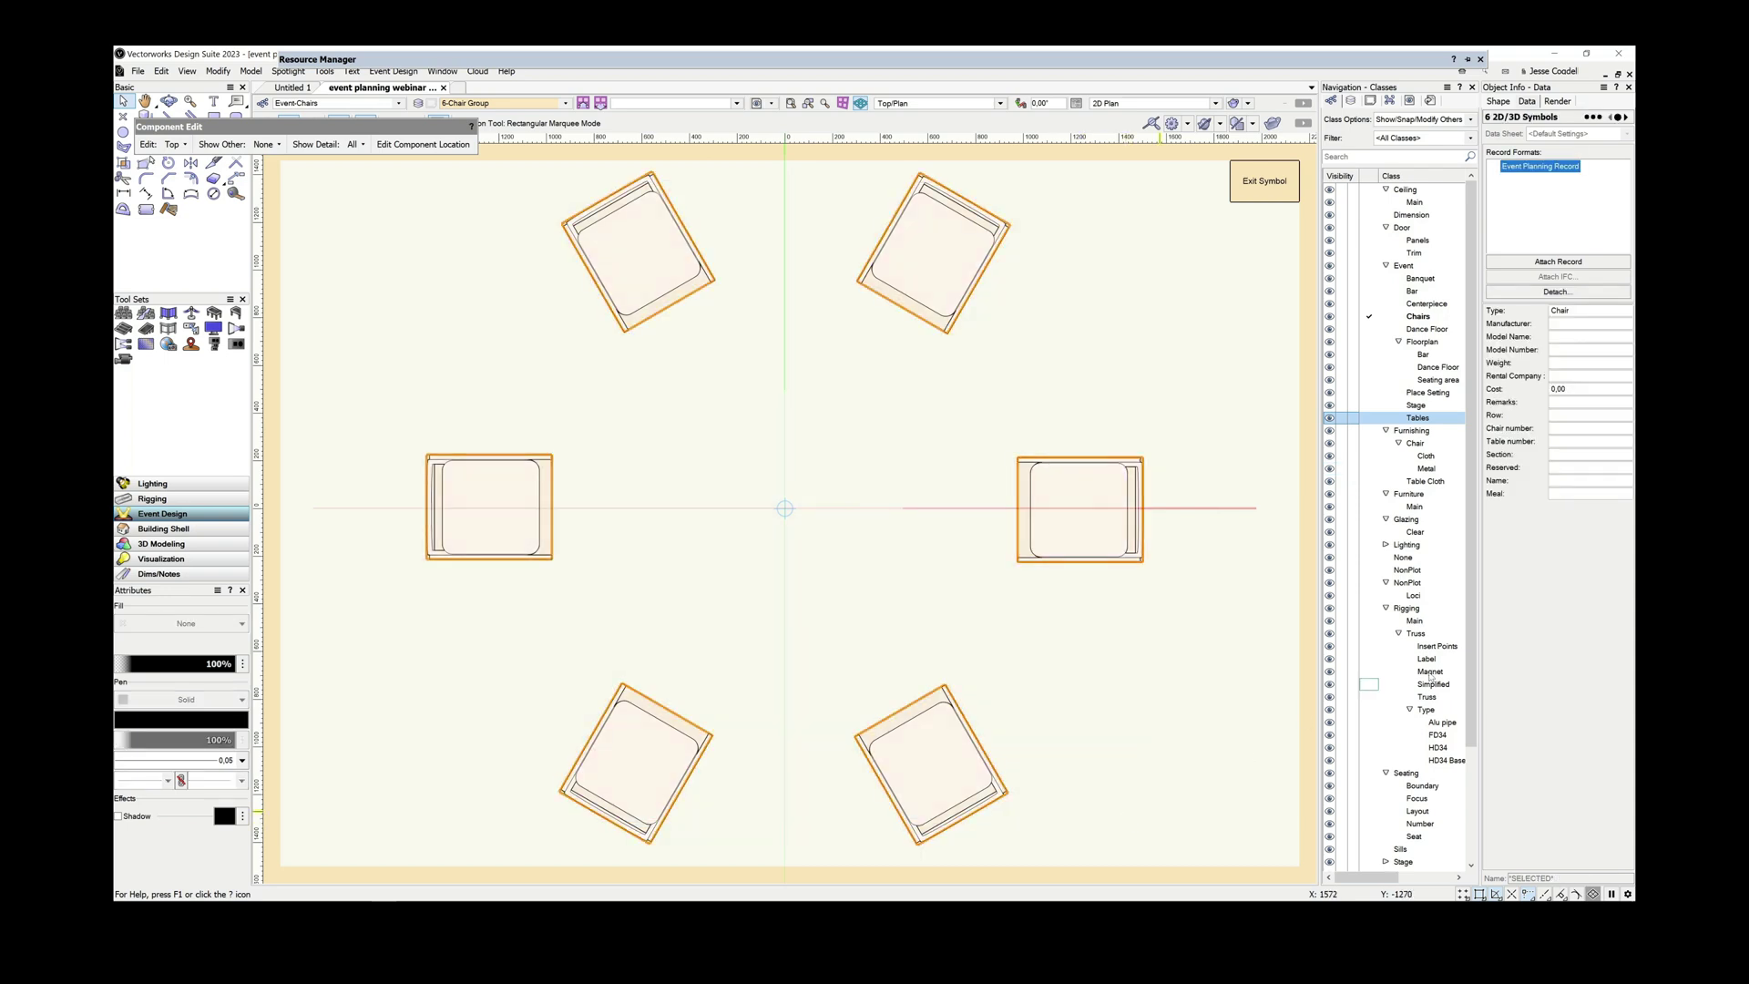
pyautogui.click(1498, 101)
pyautogui.click(1555, 301)
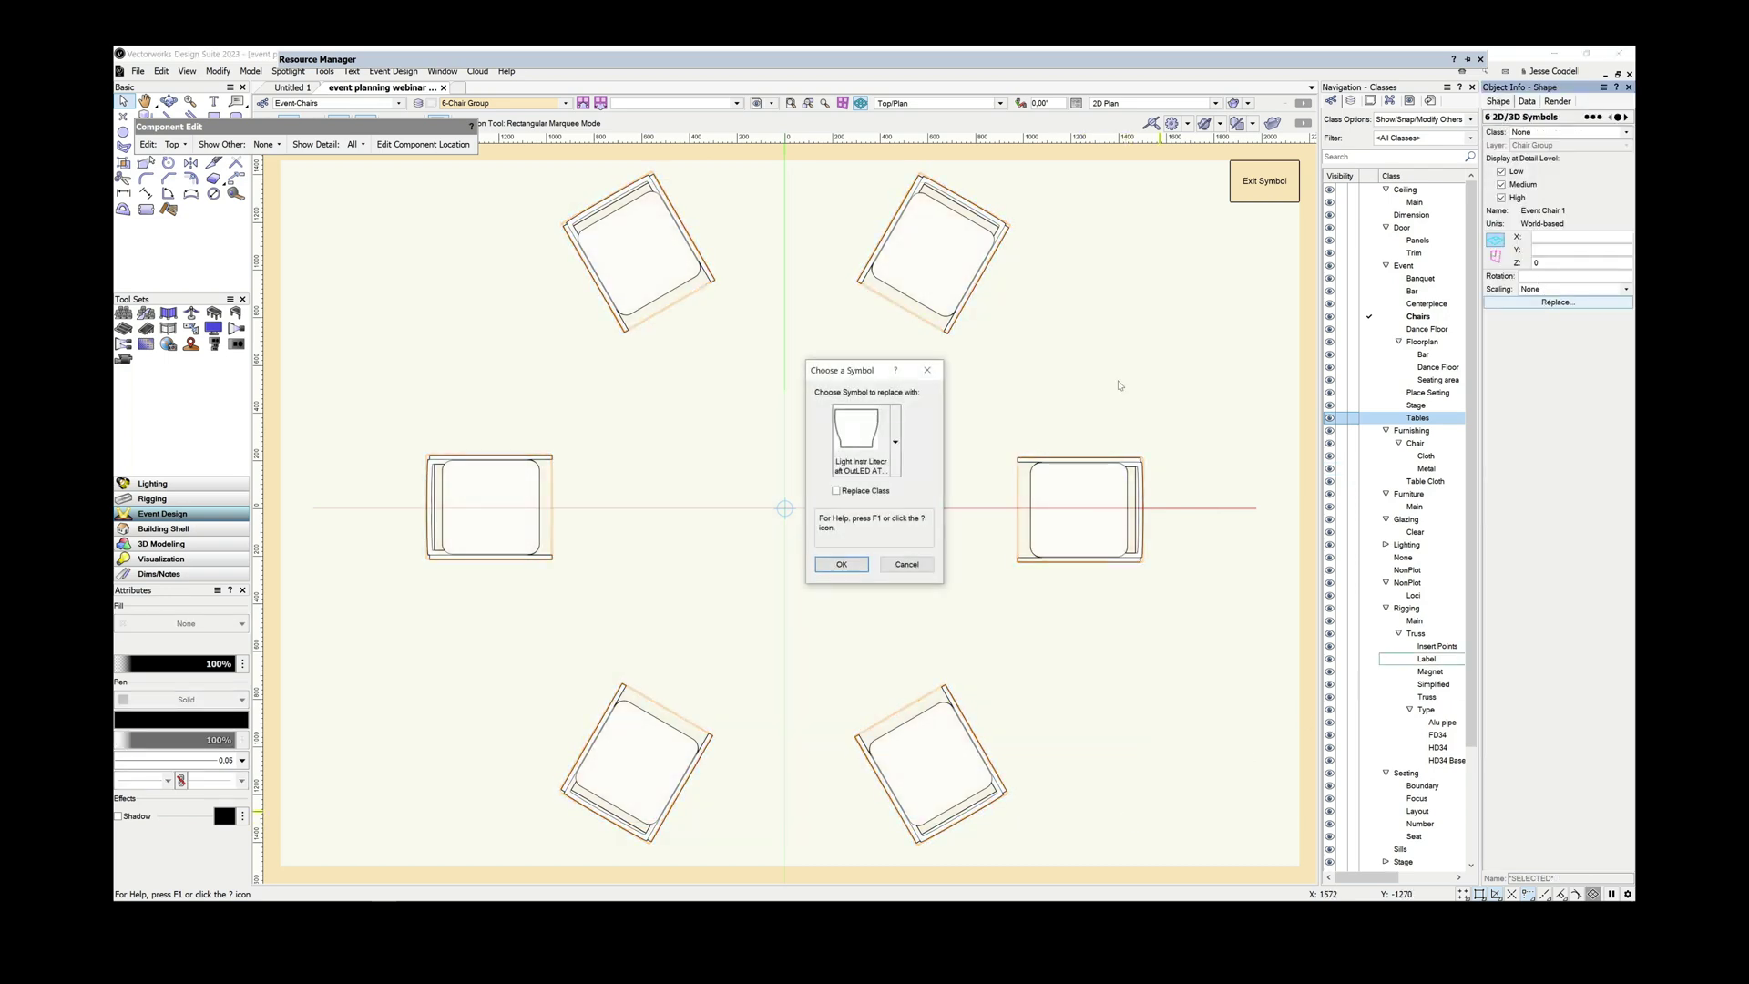
pyautogui.click(897, 443)
pyautogui.click(1104, 619)
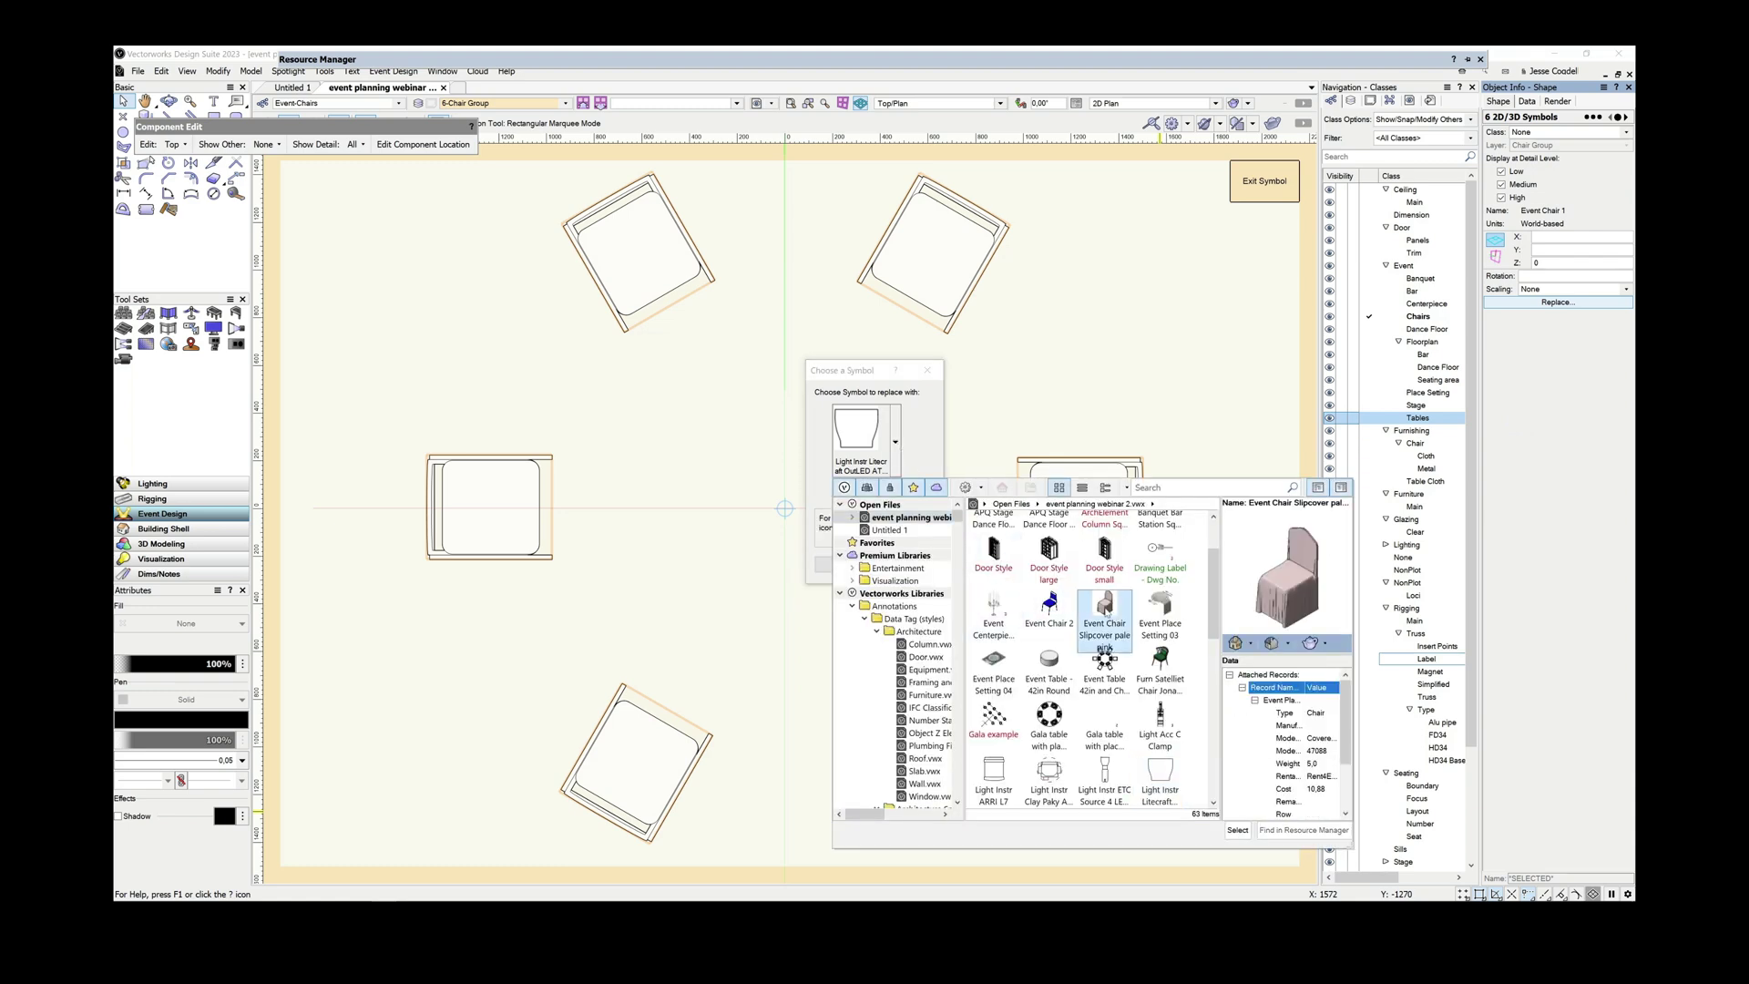
pyautogui.click(1237, 830)
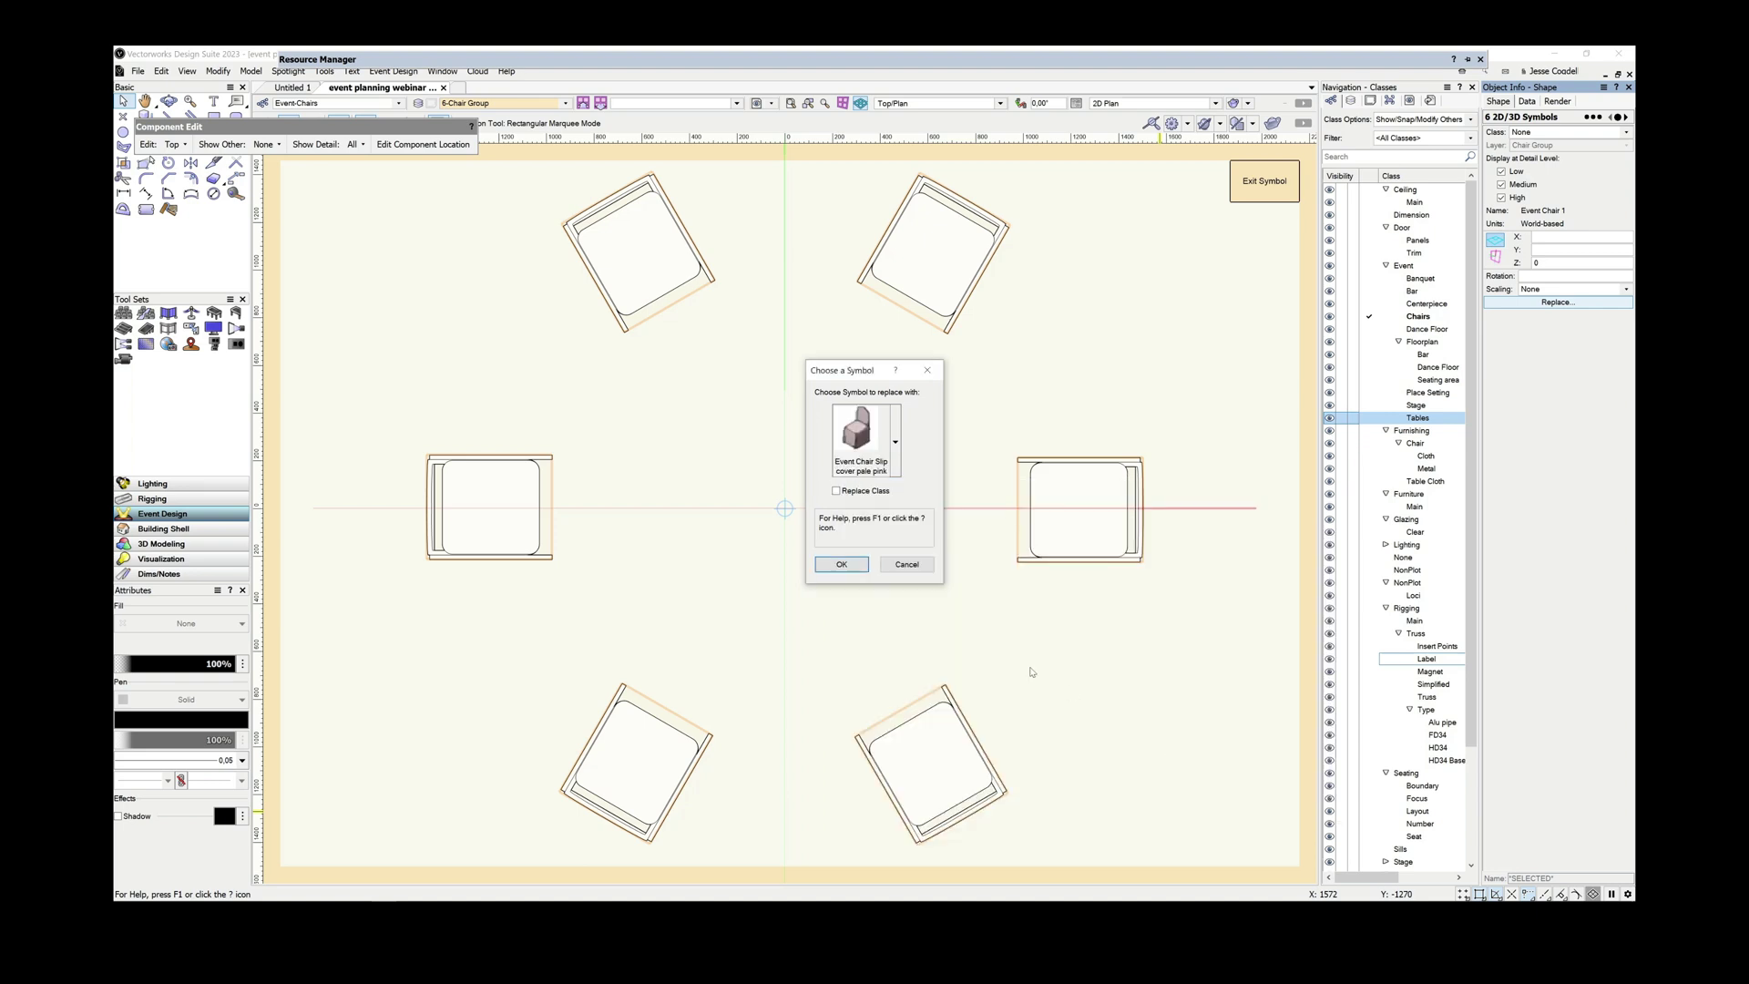
pyautogui.click(866, 567)
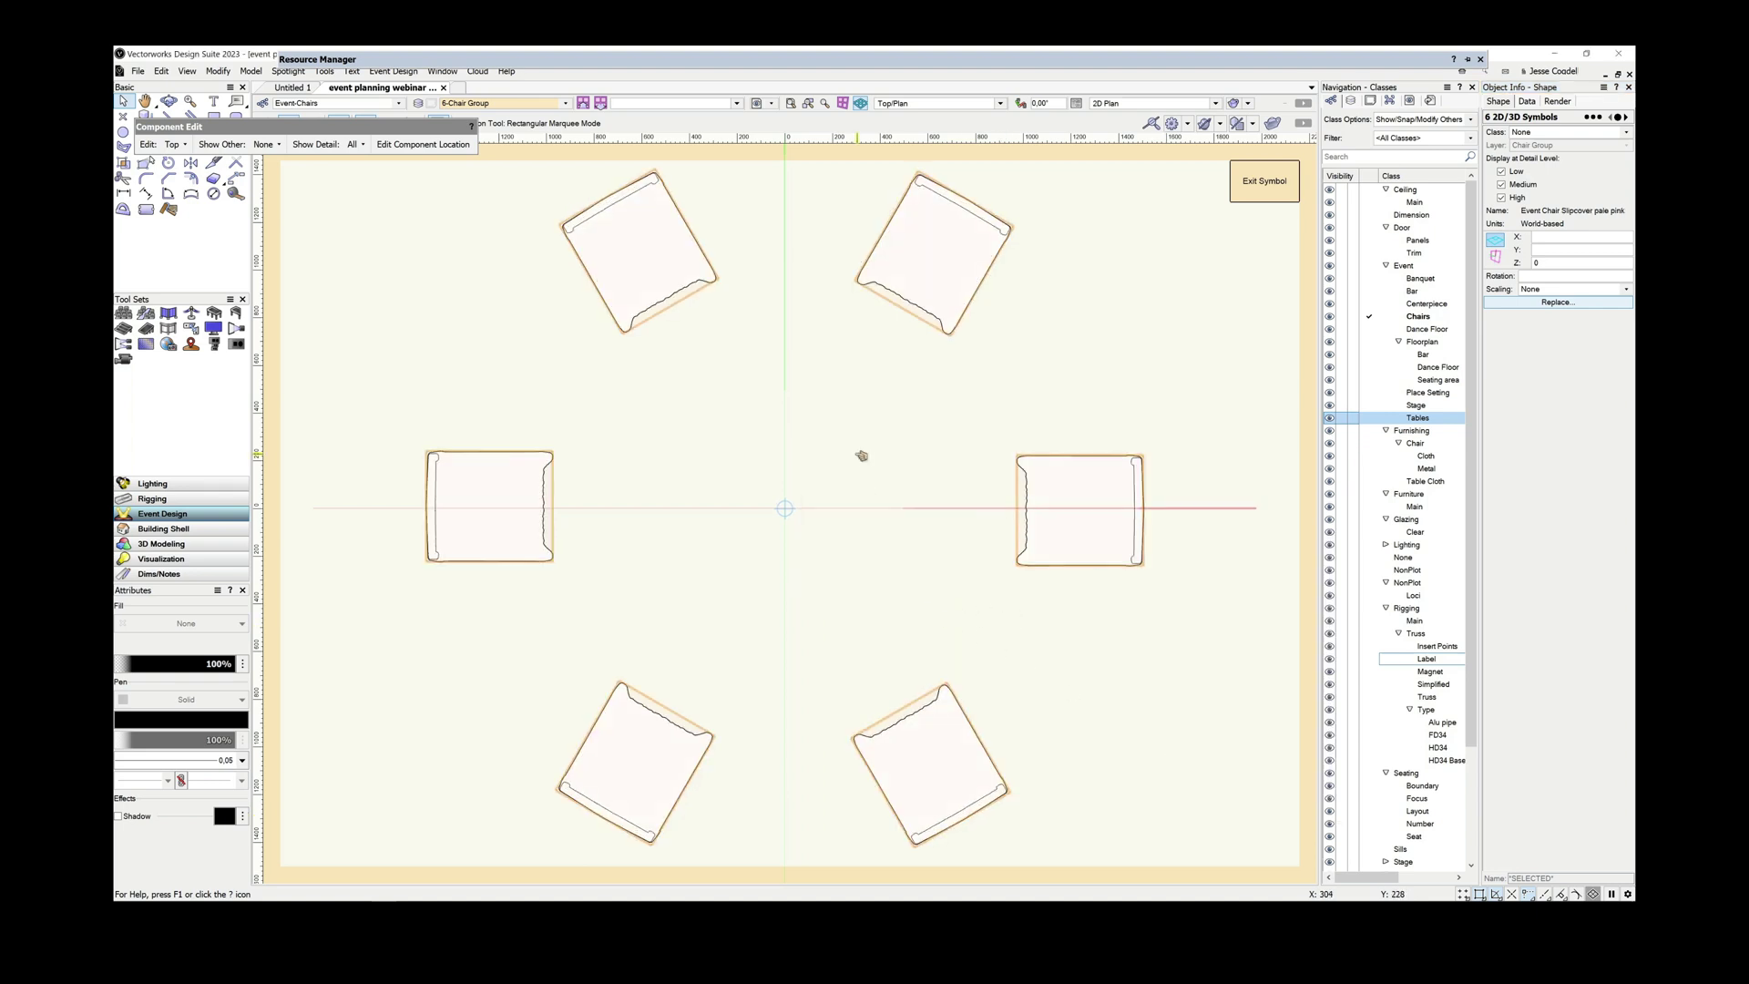
# - Select the top-right chair and inspect its position, rotation and attached data
pyautogui.click(861, 455)
pyautogui.click(921, 305)
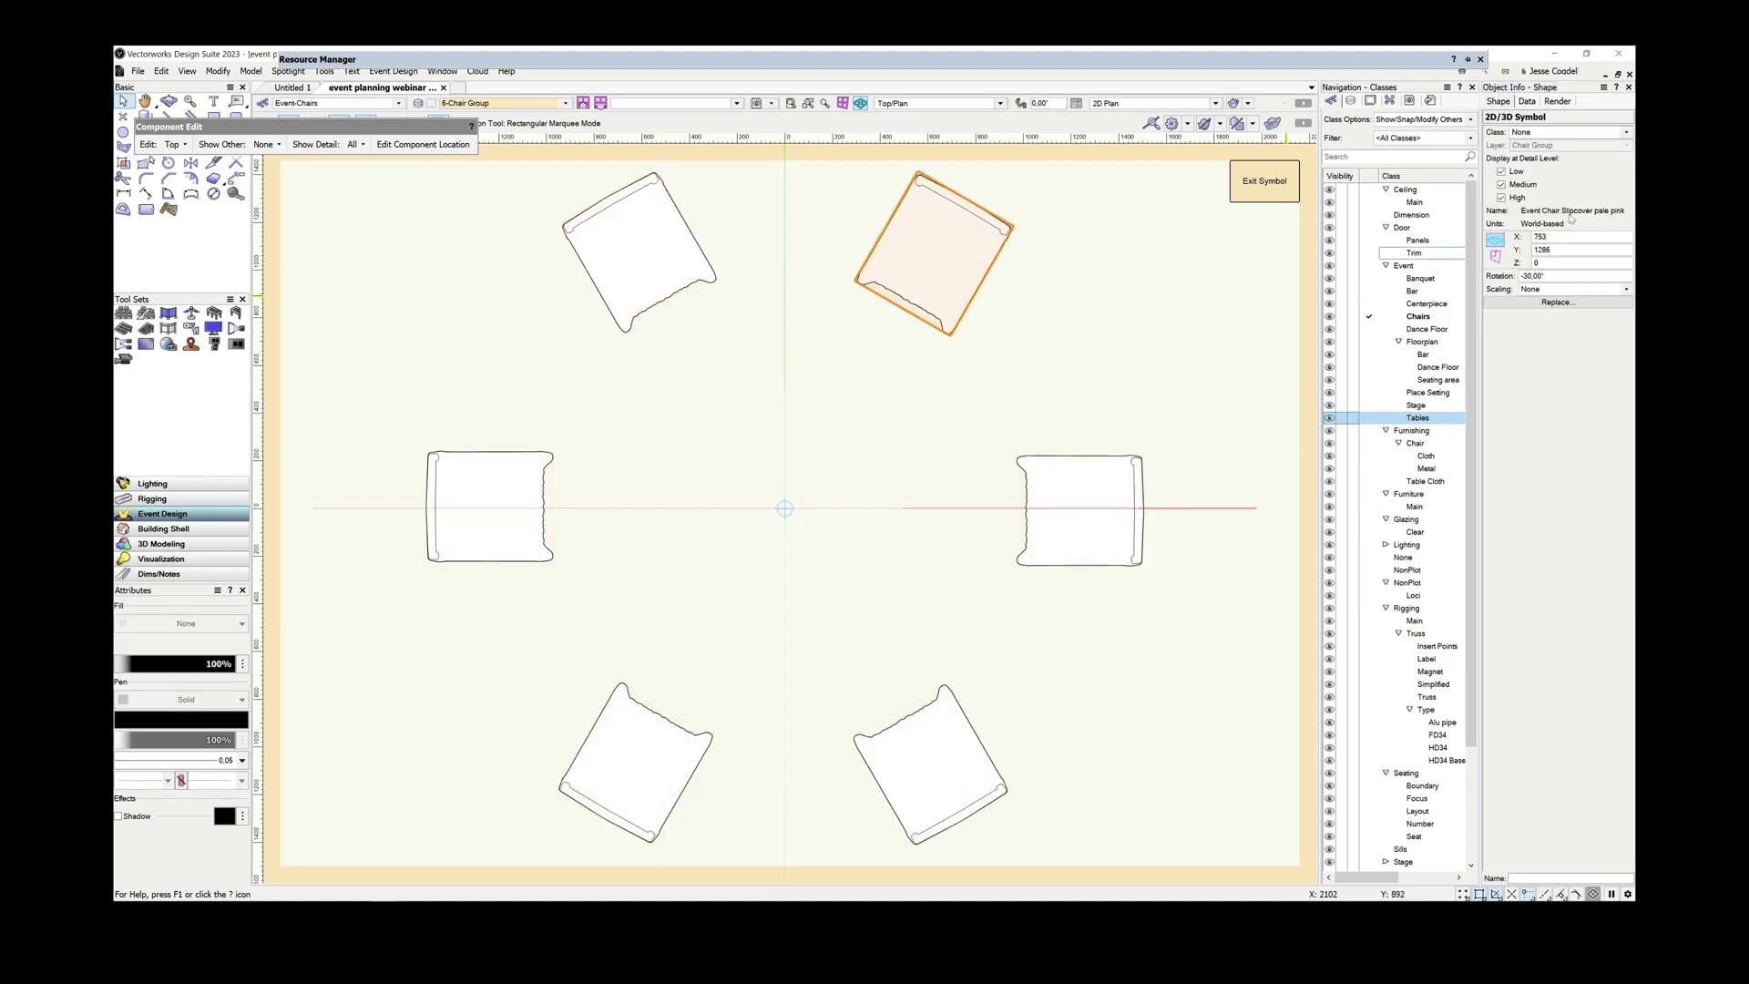
pyautogui.click(1529, 102)
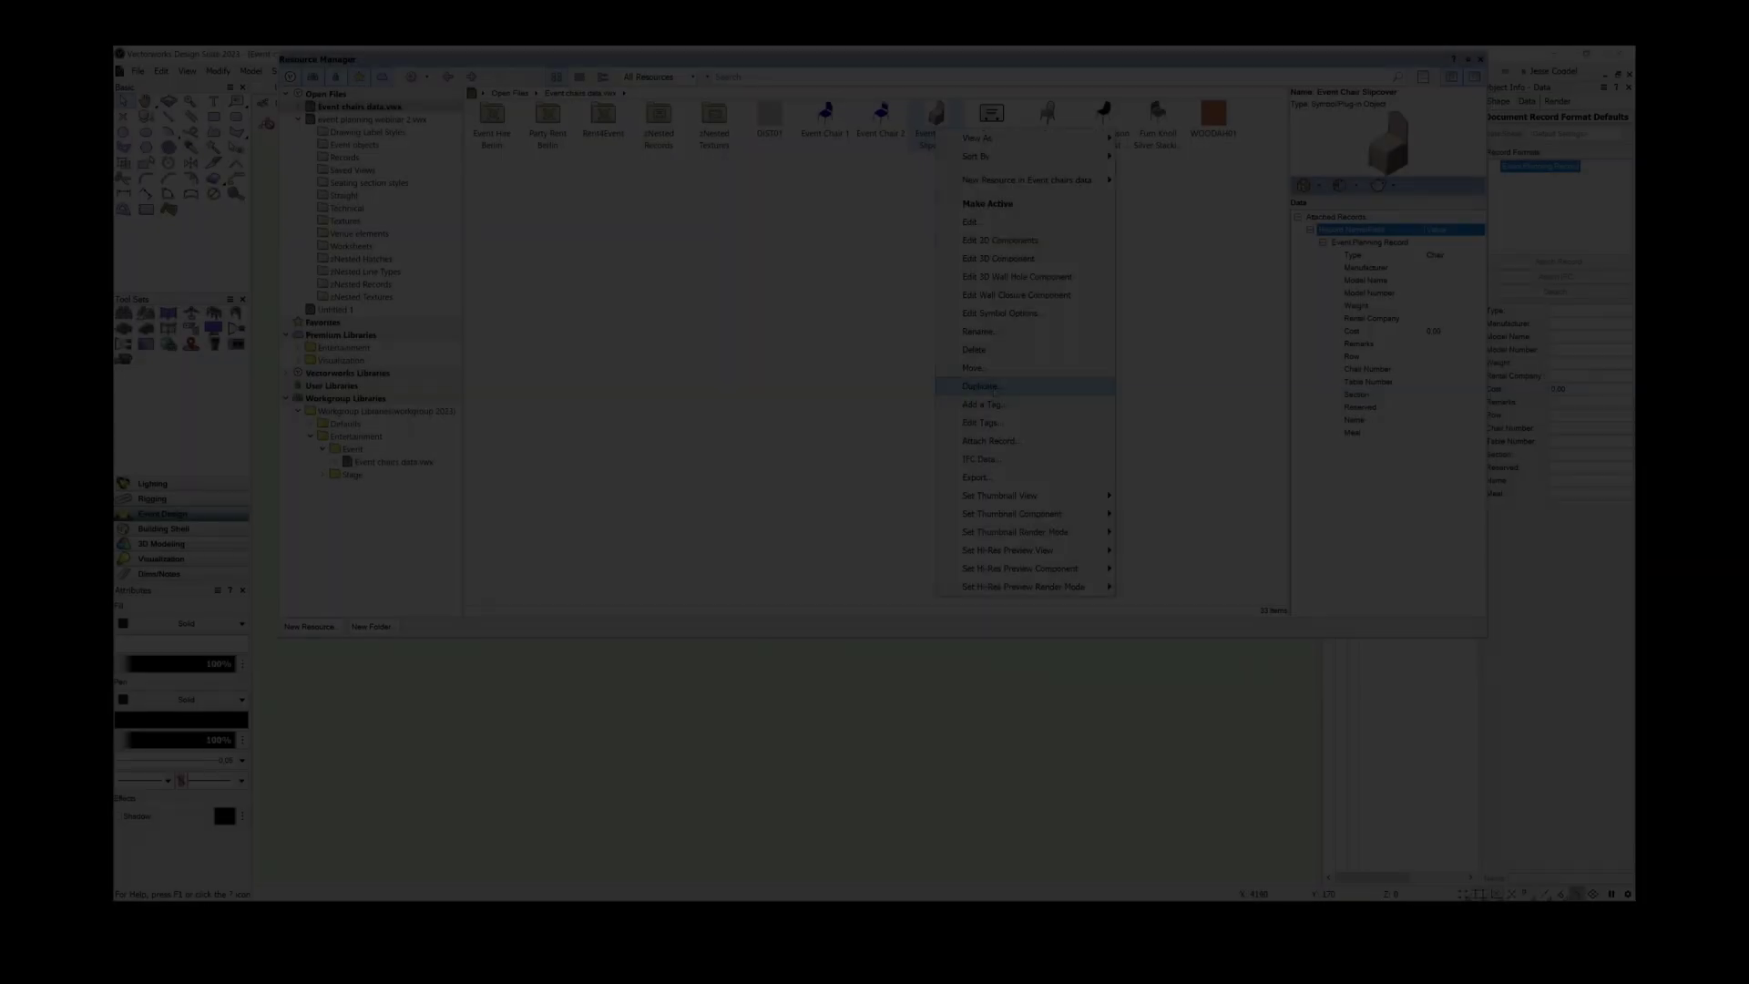
# - Duplicate the slipcover chair as Event Chair Green Slipcover and make its 3D fill green
pyautogui.click(981, 387)
pyautogui.click(901, 454)
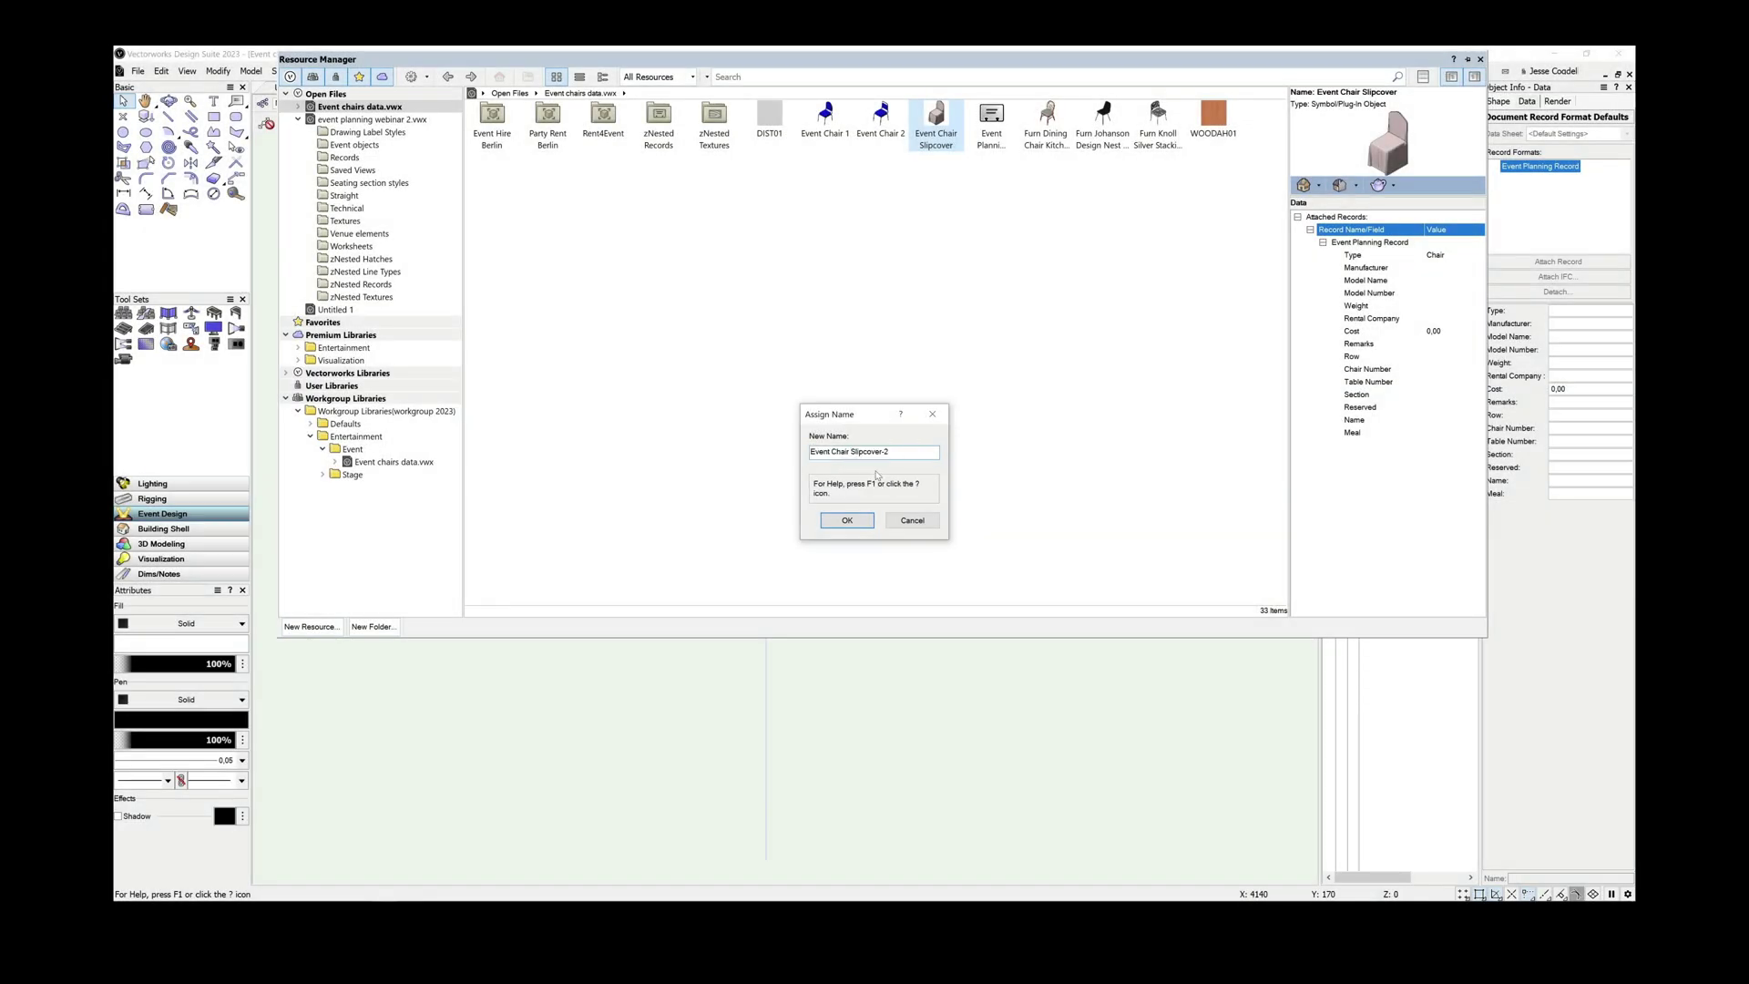
pyautogui.click(927, 450)
pyautogui.rightClick(933, 122)
pyautogui.click(984, 249)
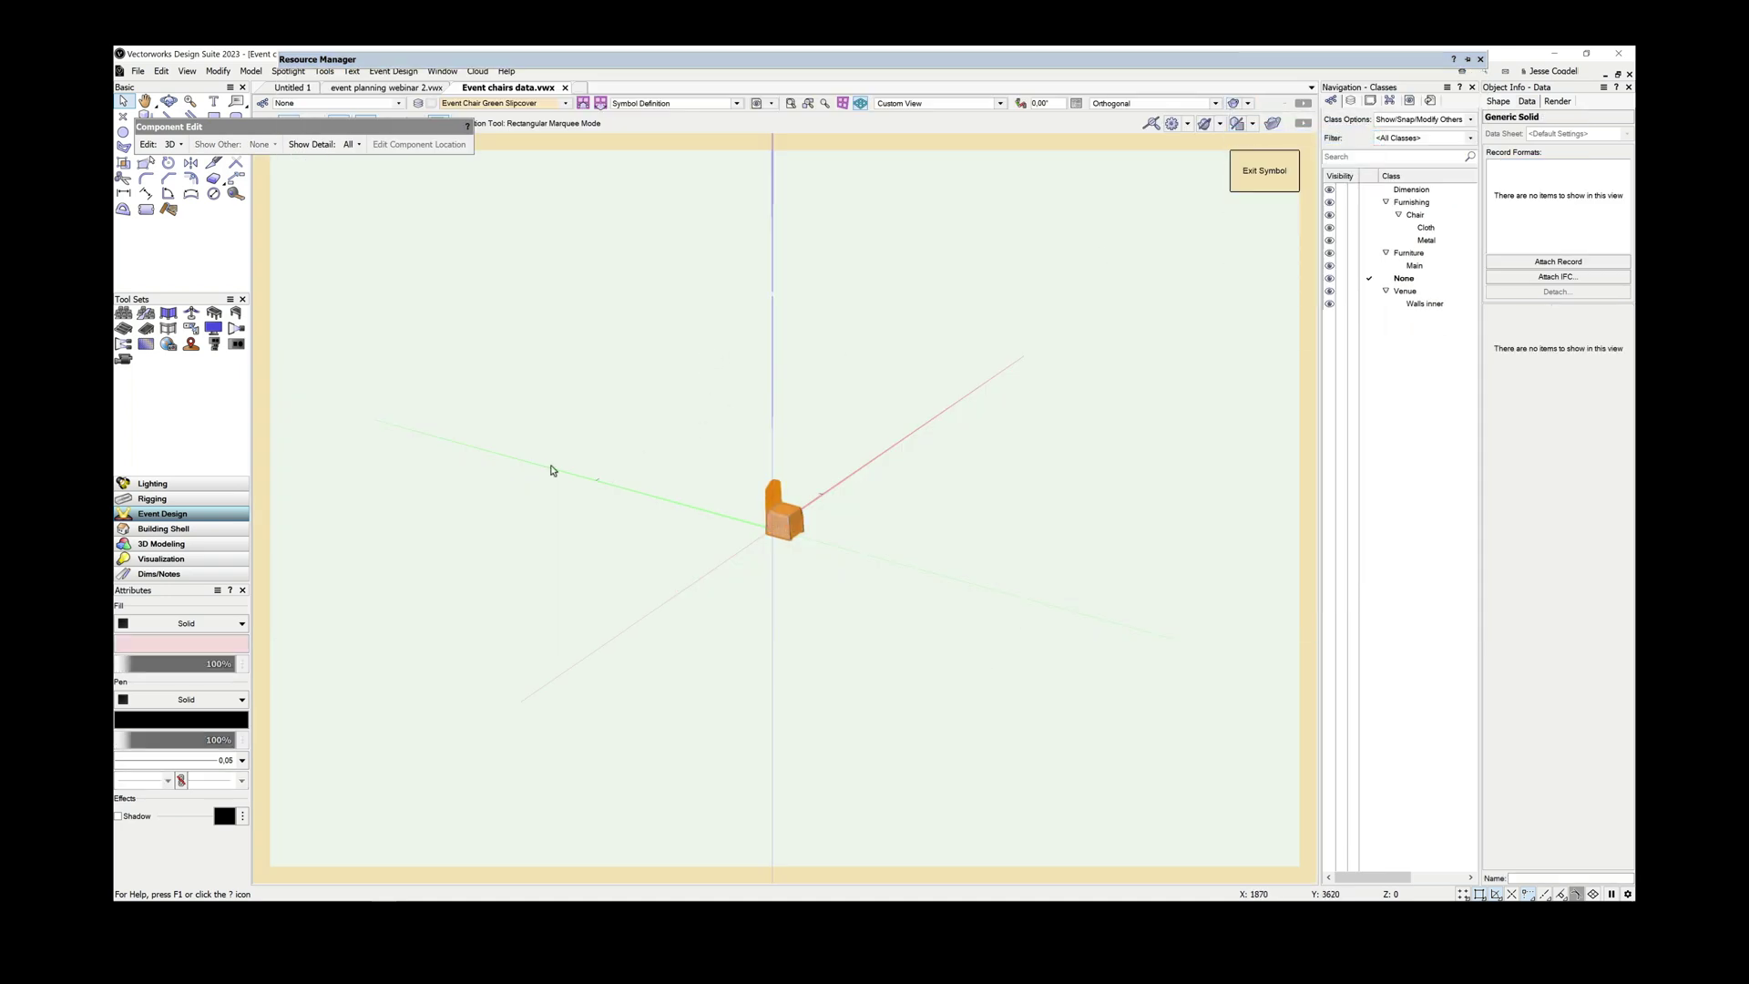
pyautogui.click(182, 644)
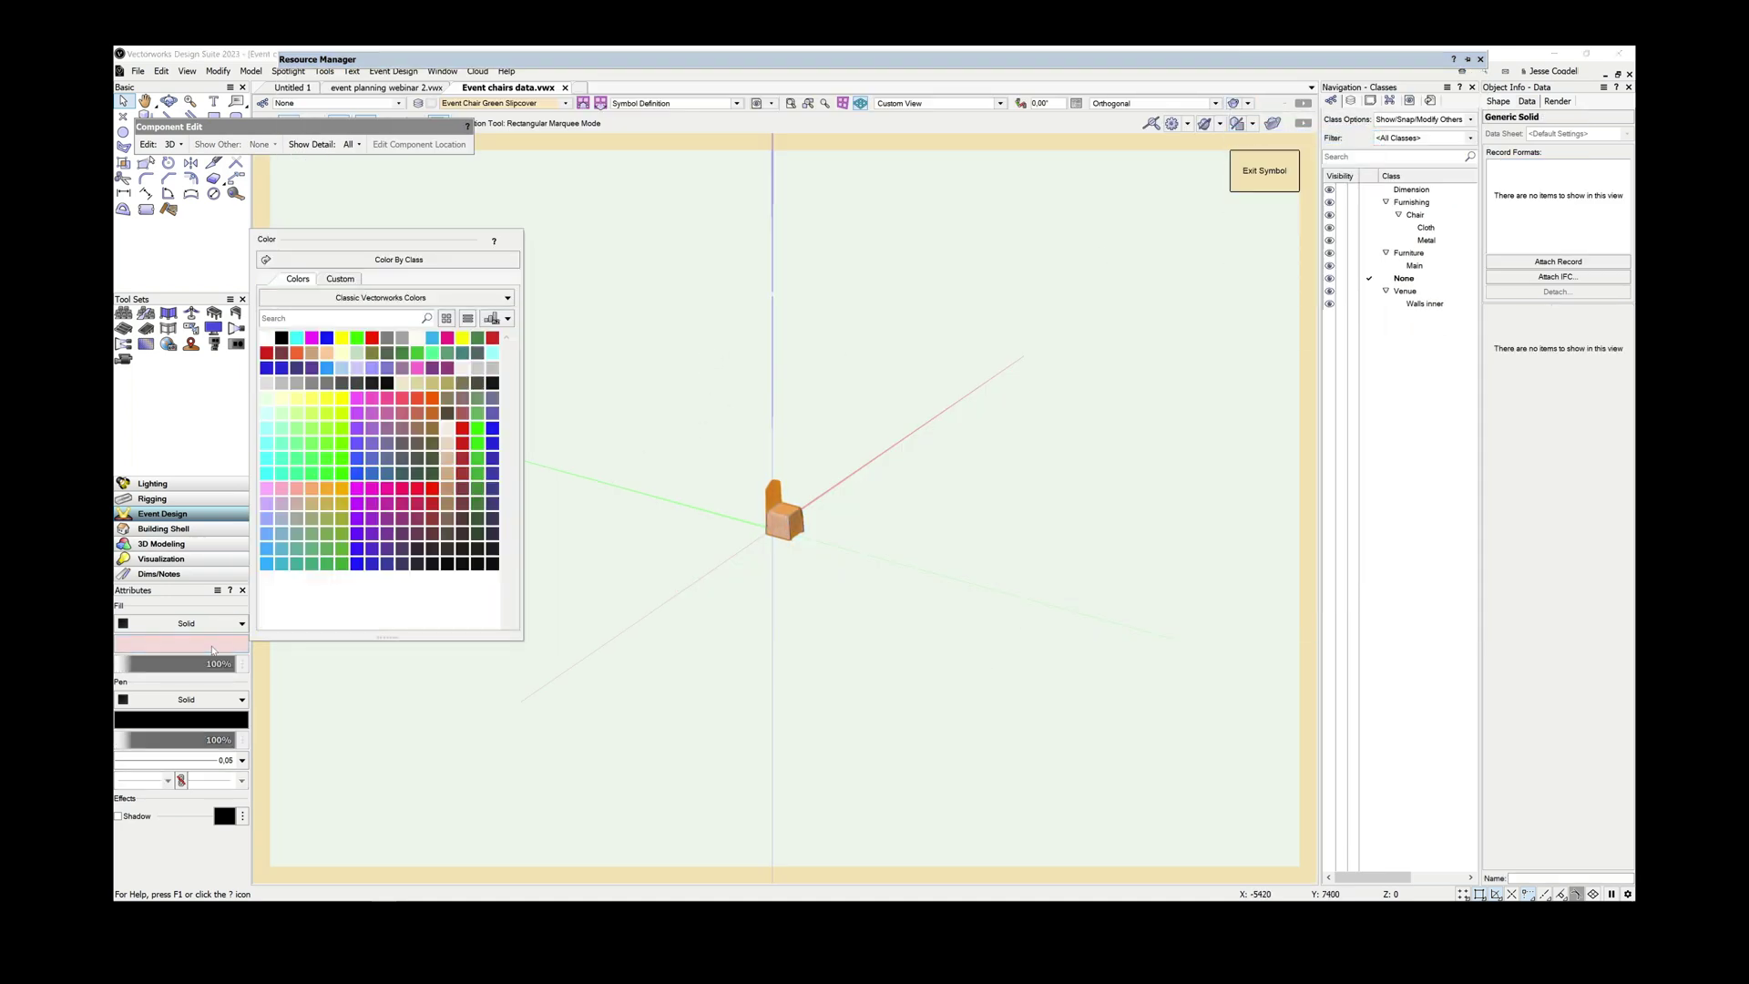
pyautogui.click(477, 504)
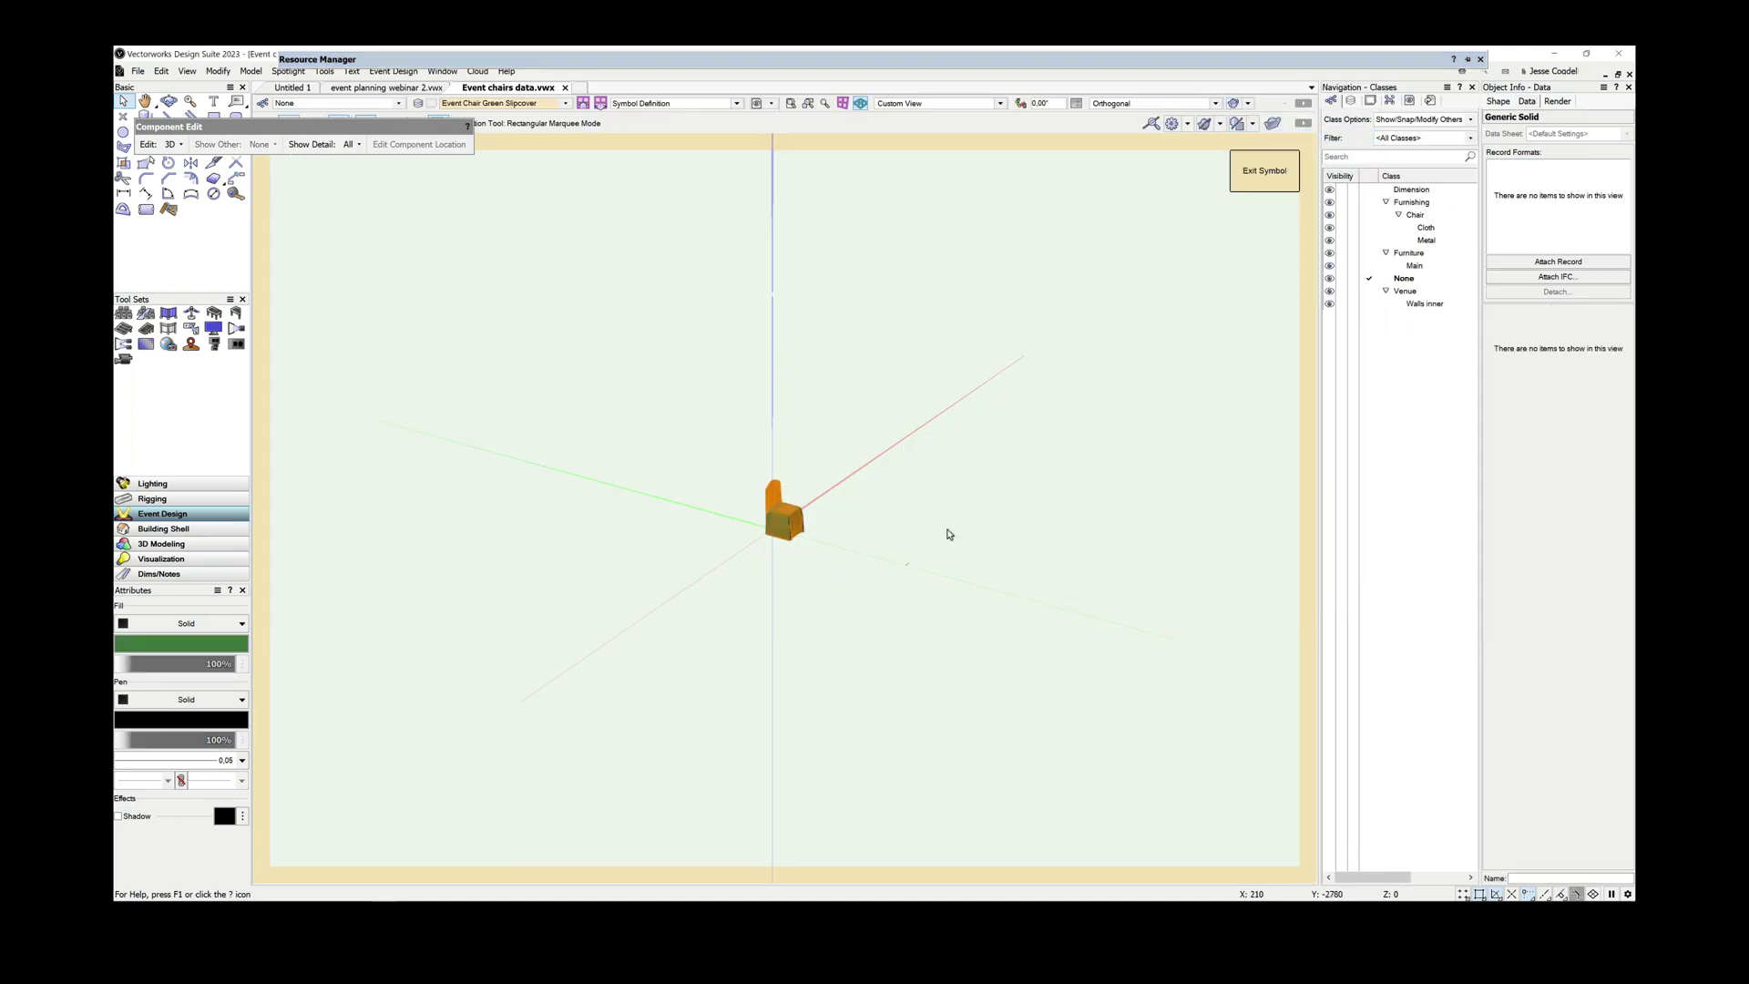
pyautogui.click(1264, 170)
# - Attach the Event Planning Record to the green slipcover symbol and open its values
pyautogui.moveTo(1071, 67)
pyautogui.rightClick(943, 123)
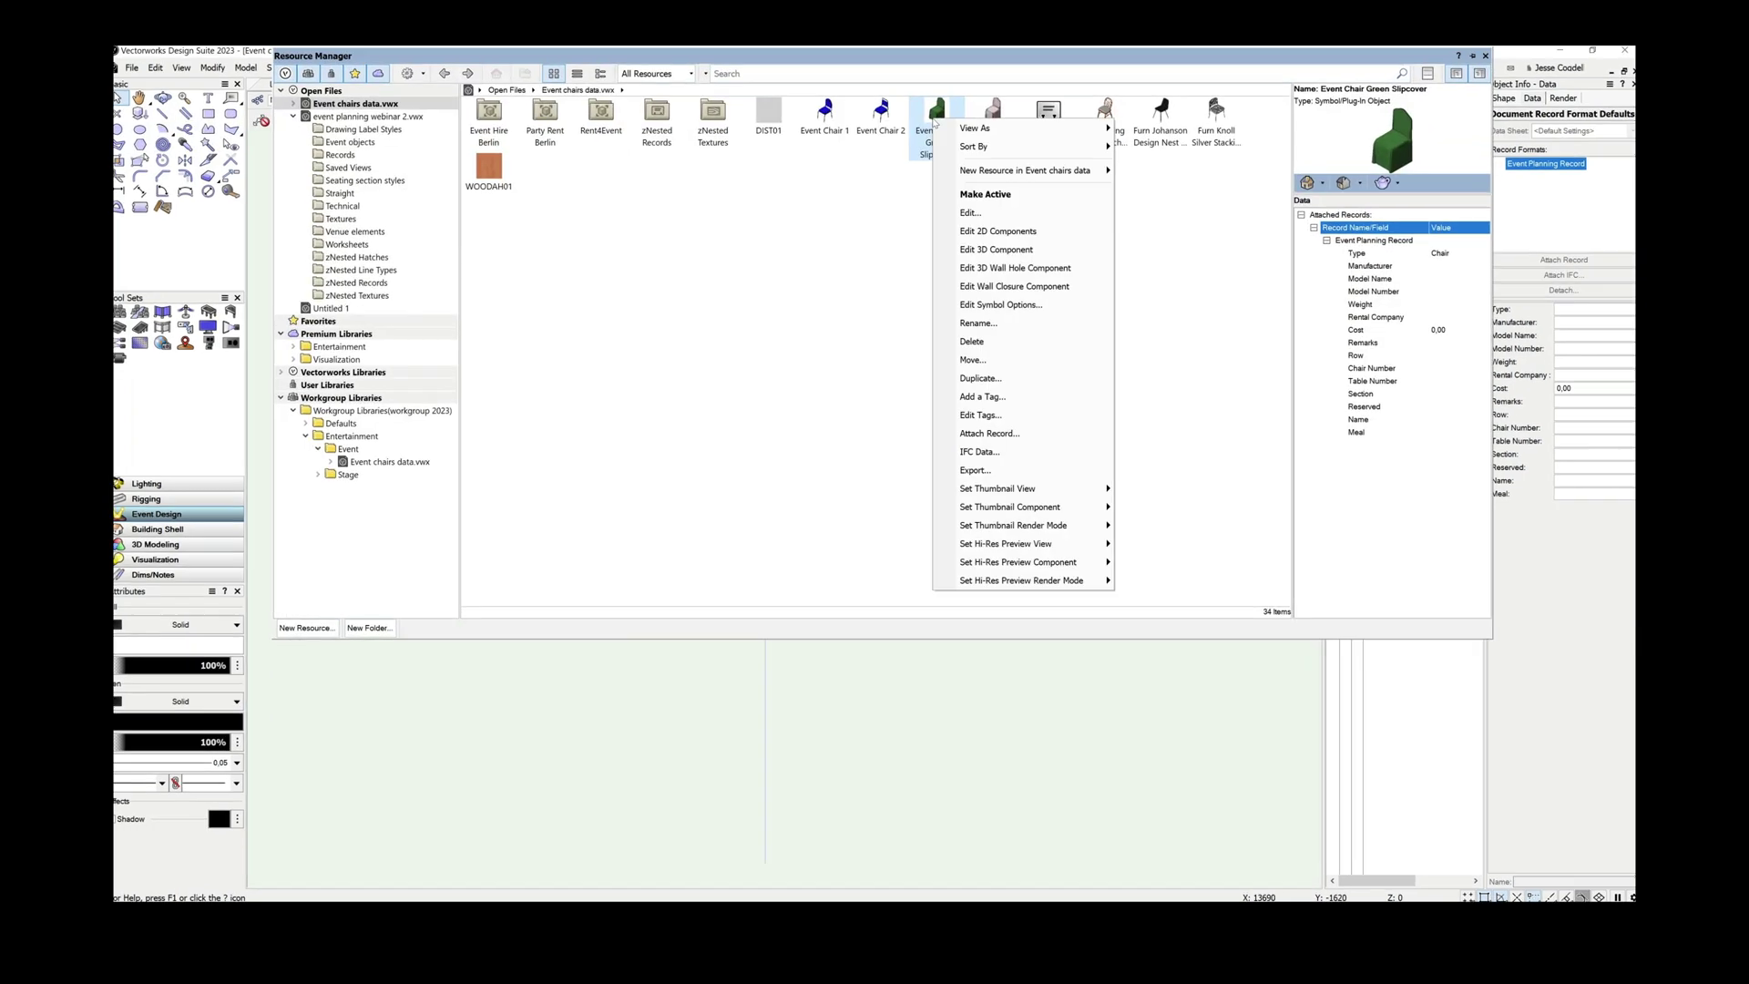
pyautogui.click(1011, 488)
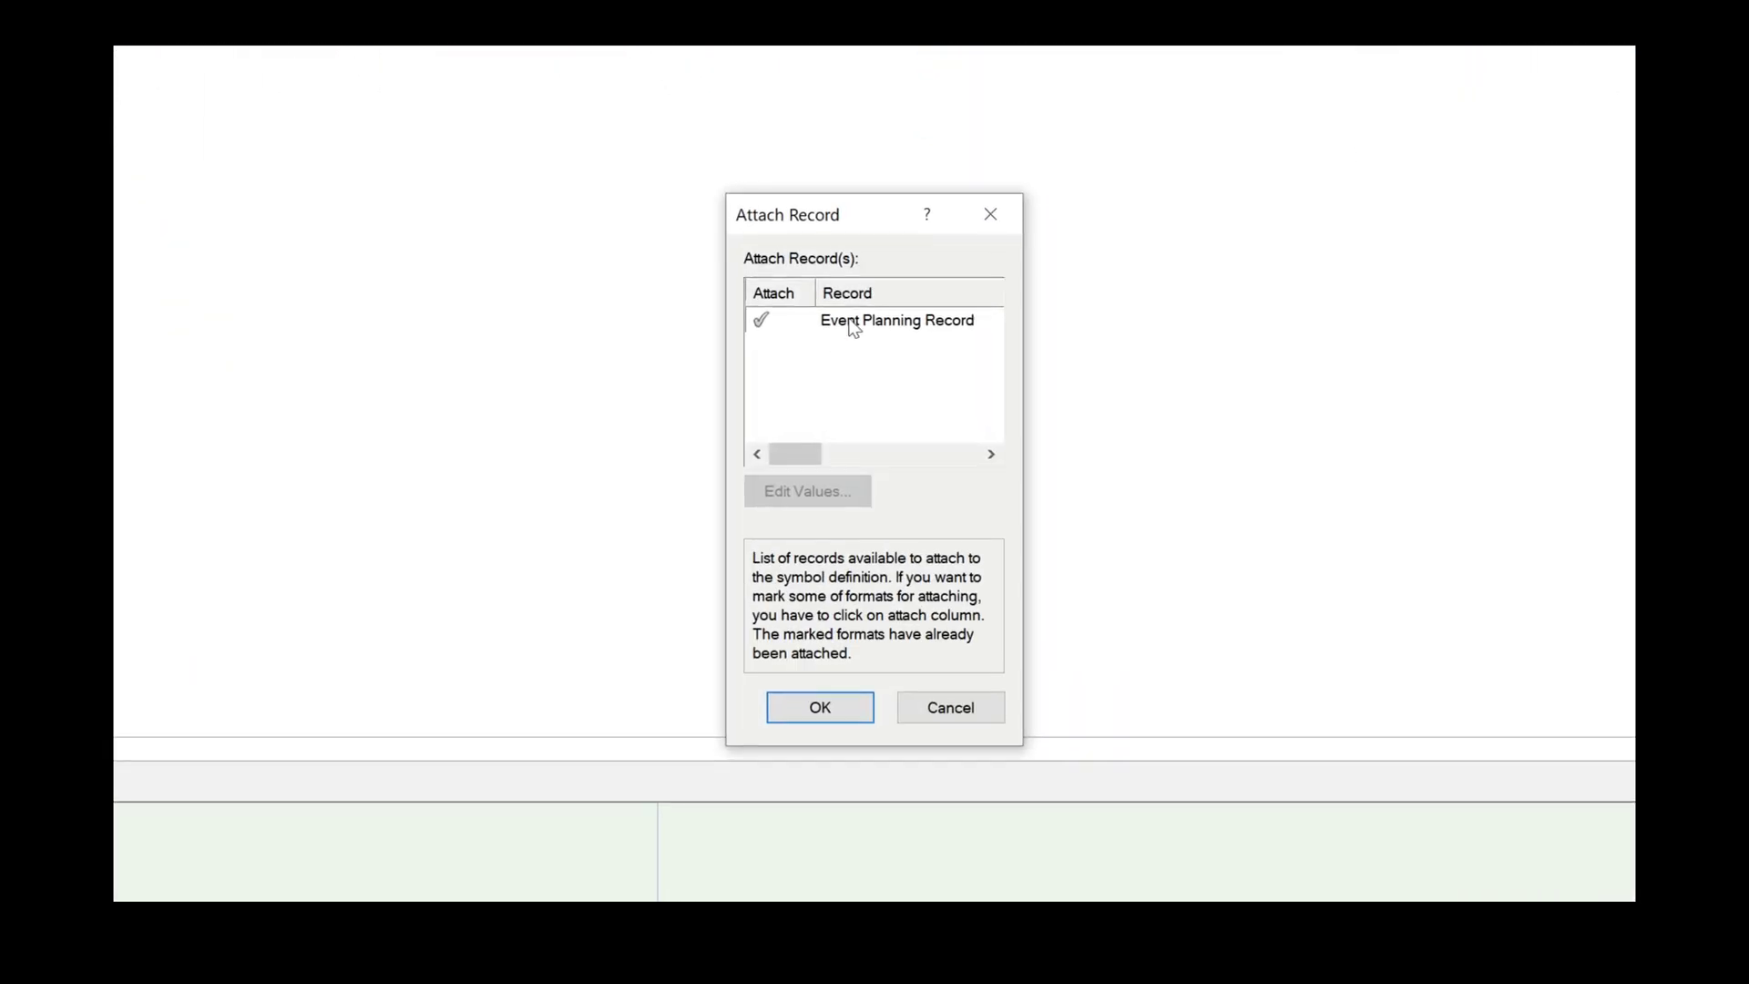
pyautogui.click(856, 326)
pyautogui.click(814, 490)
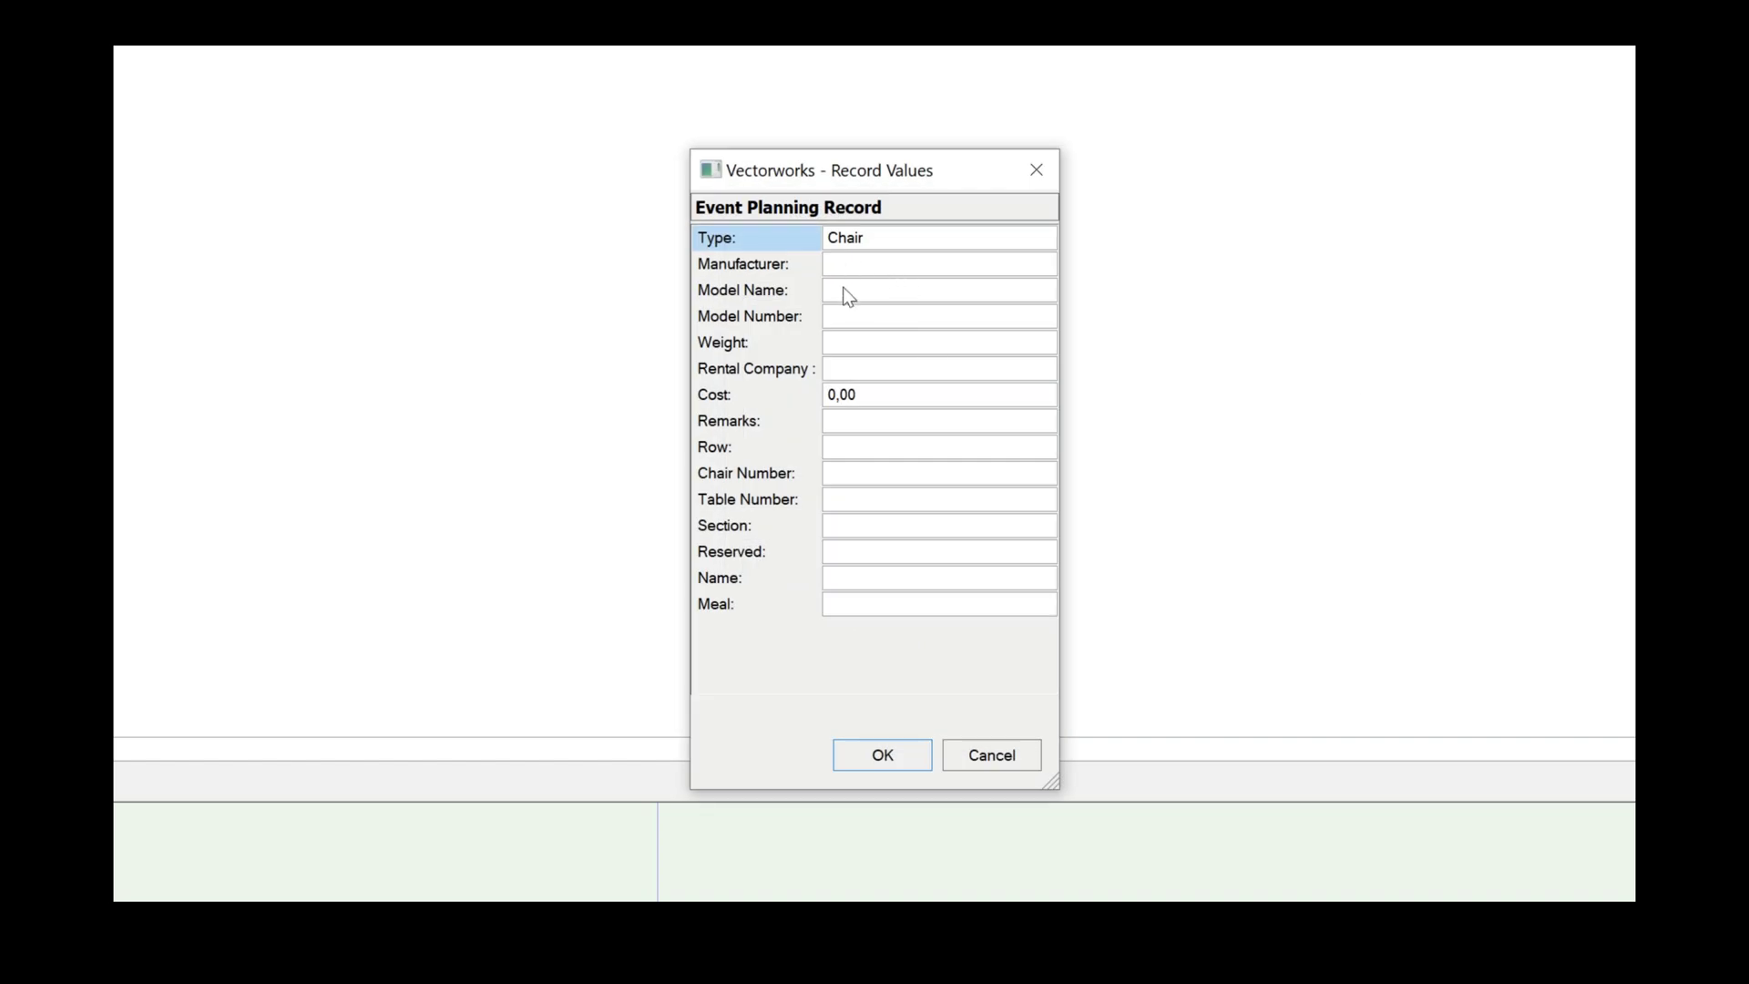
# - Enter model name Banquet chair green slipcover, model number 4811247, weight 5,2, rental company and cost 12,50
pyautogui.click(874, 292)
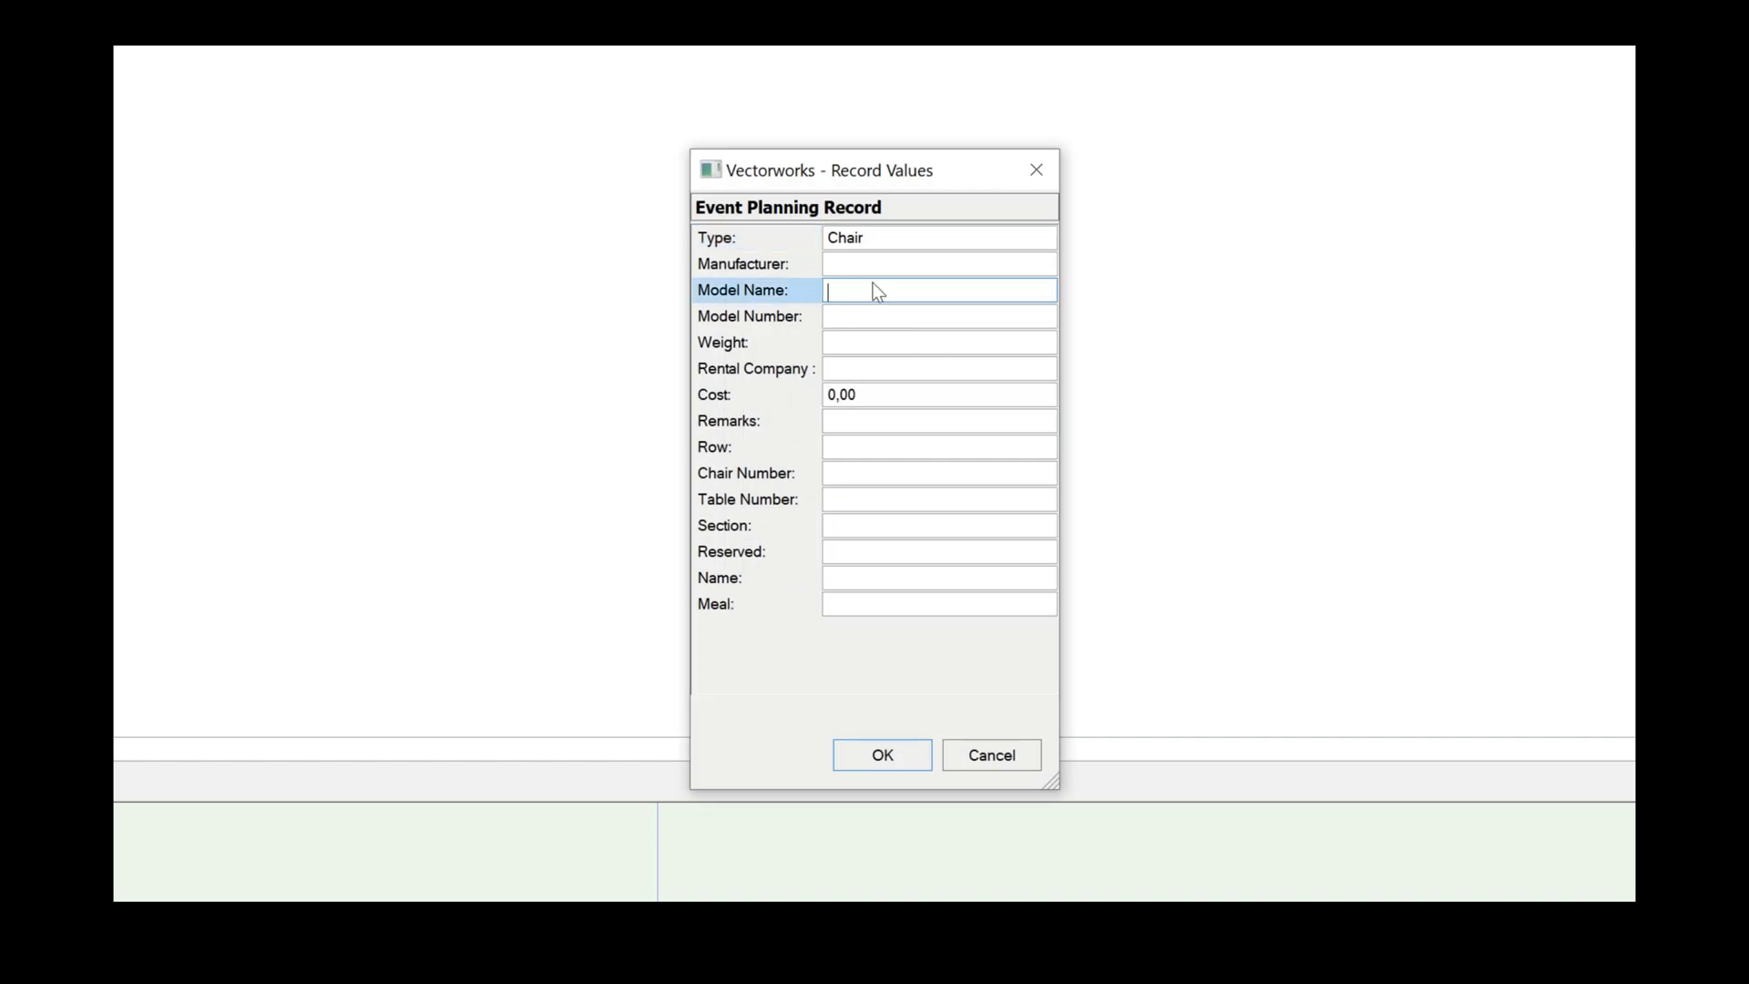
pyautogui.write('Banquet chair green slipcover')
pyautogui.press('Tab')
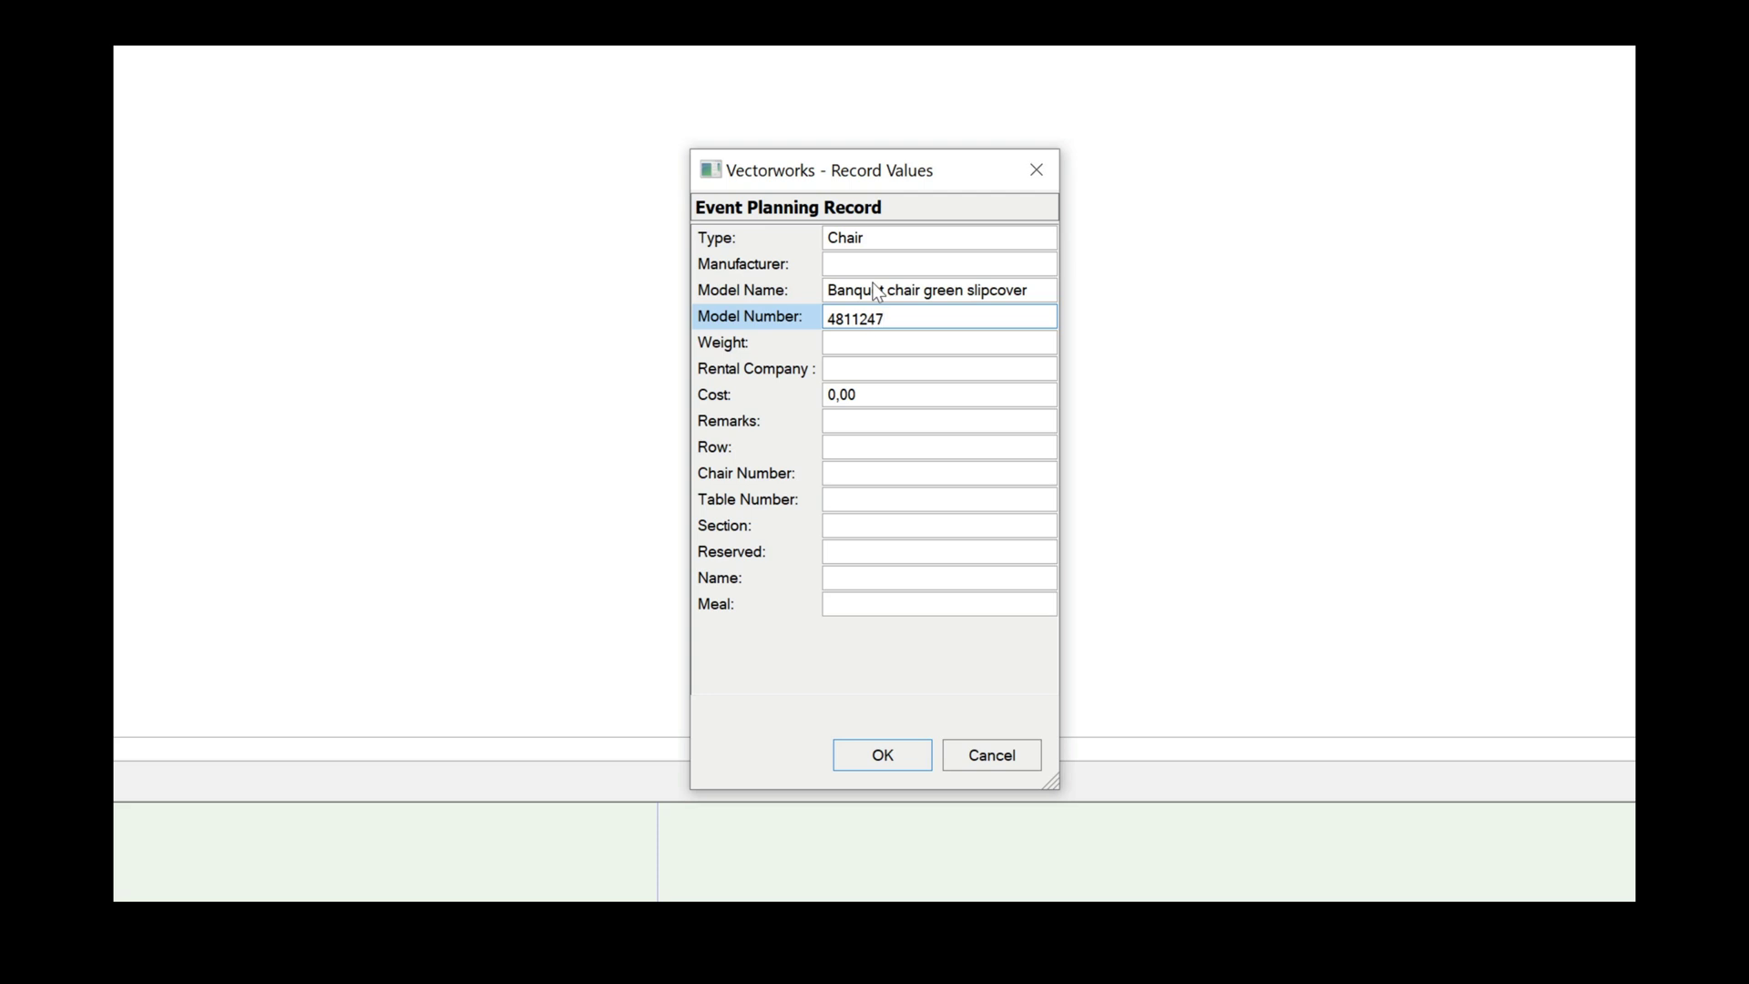
pyautogui.press('Tab')
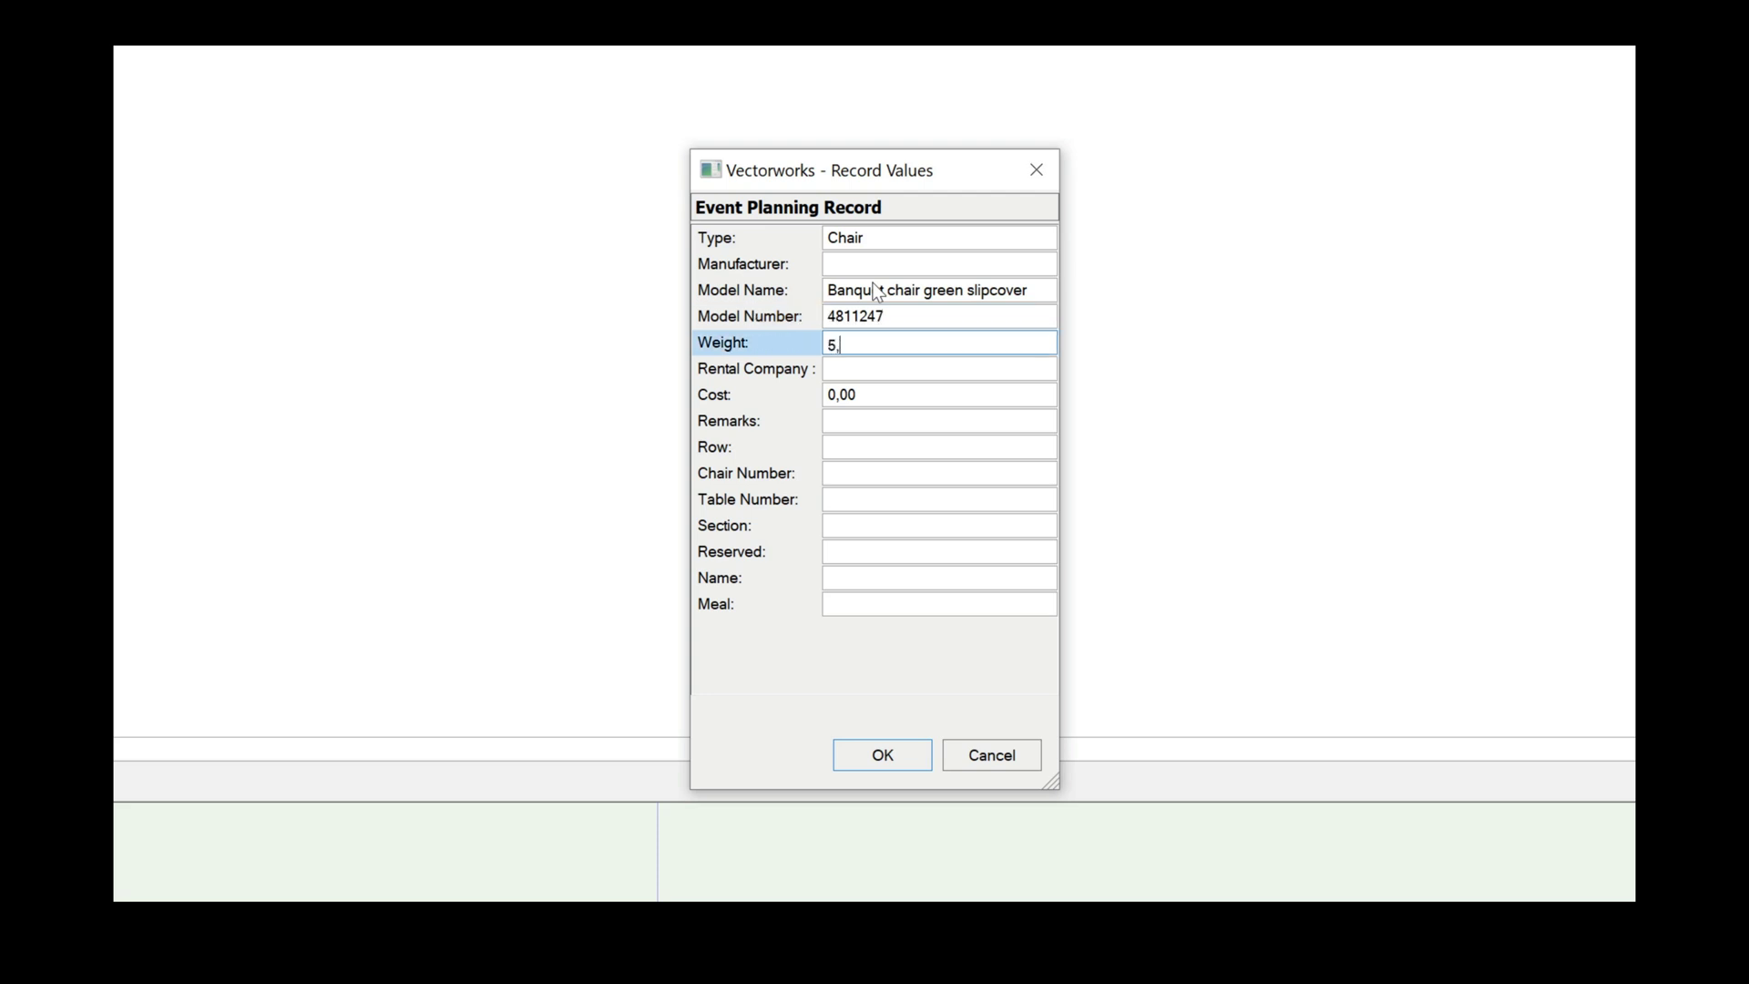
pyautogui.press('Tab')
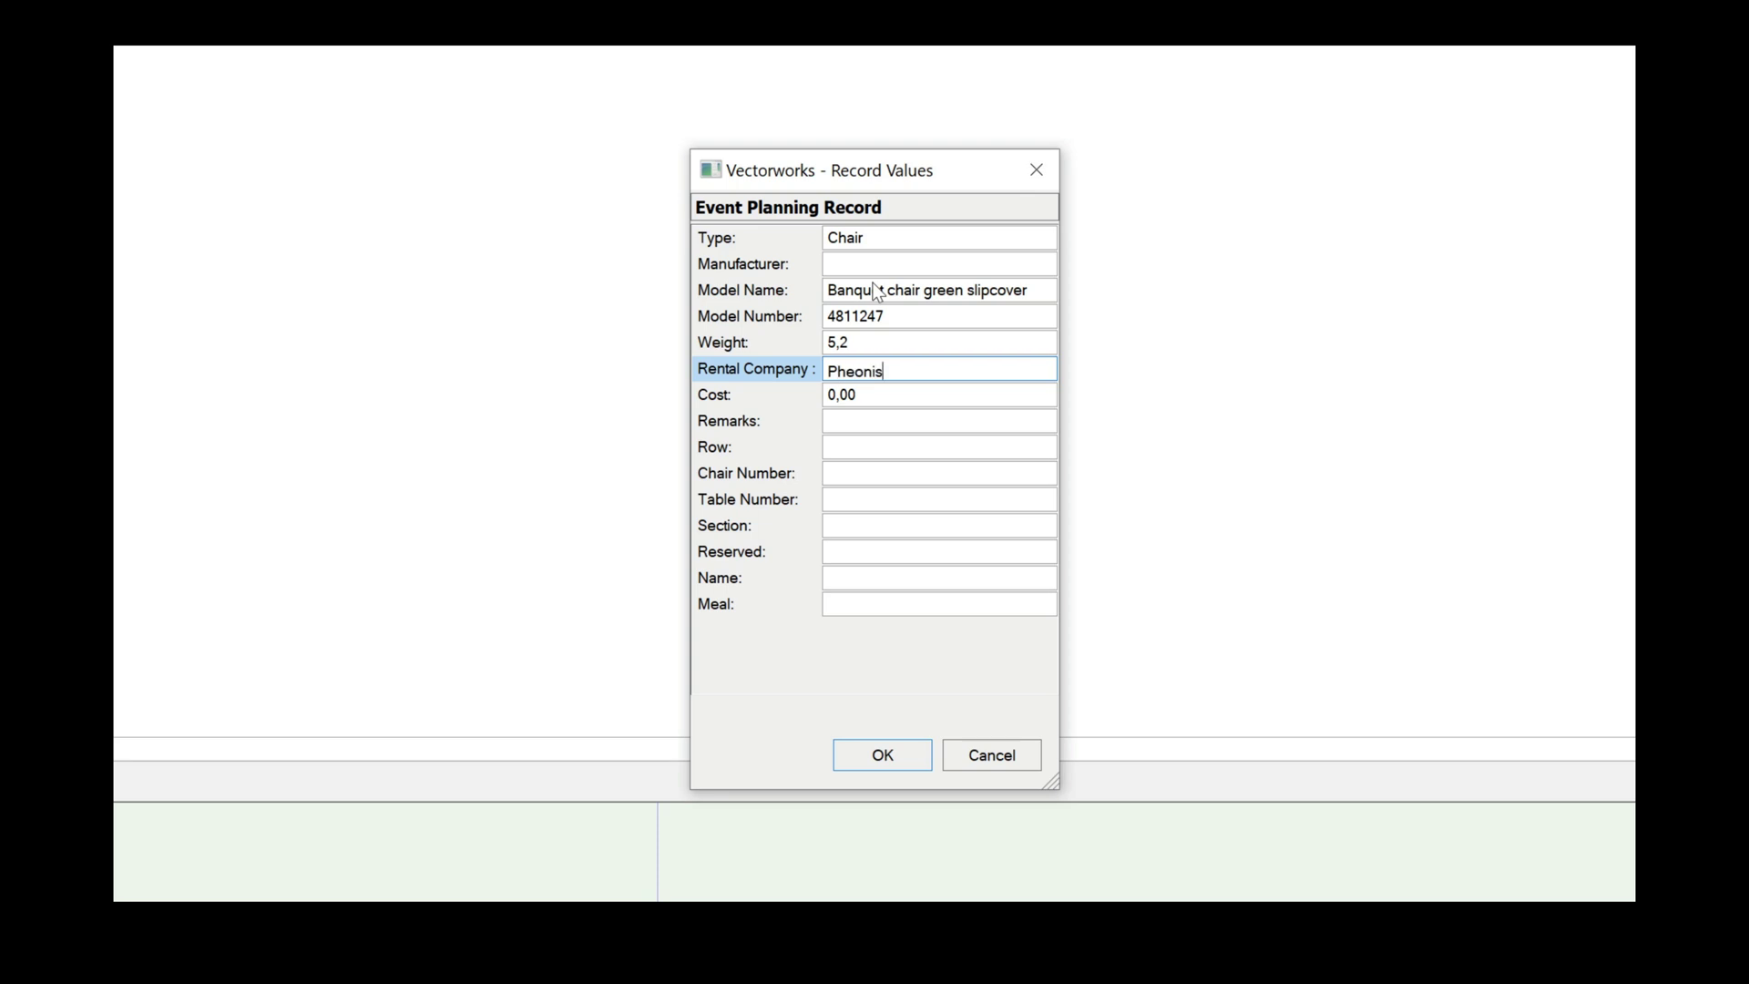
pyautogui.press('Tab')
pyautogui.write('12,50')
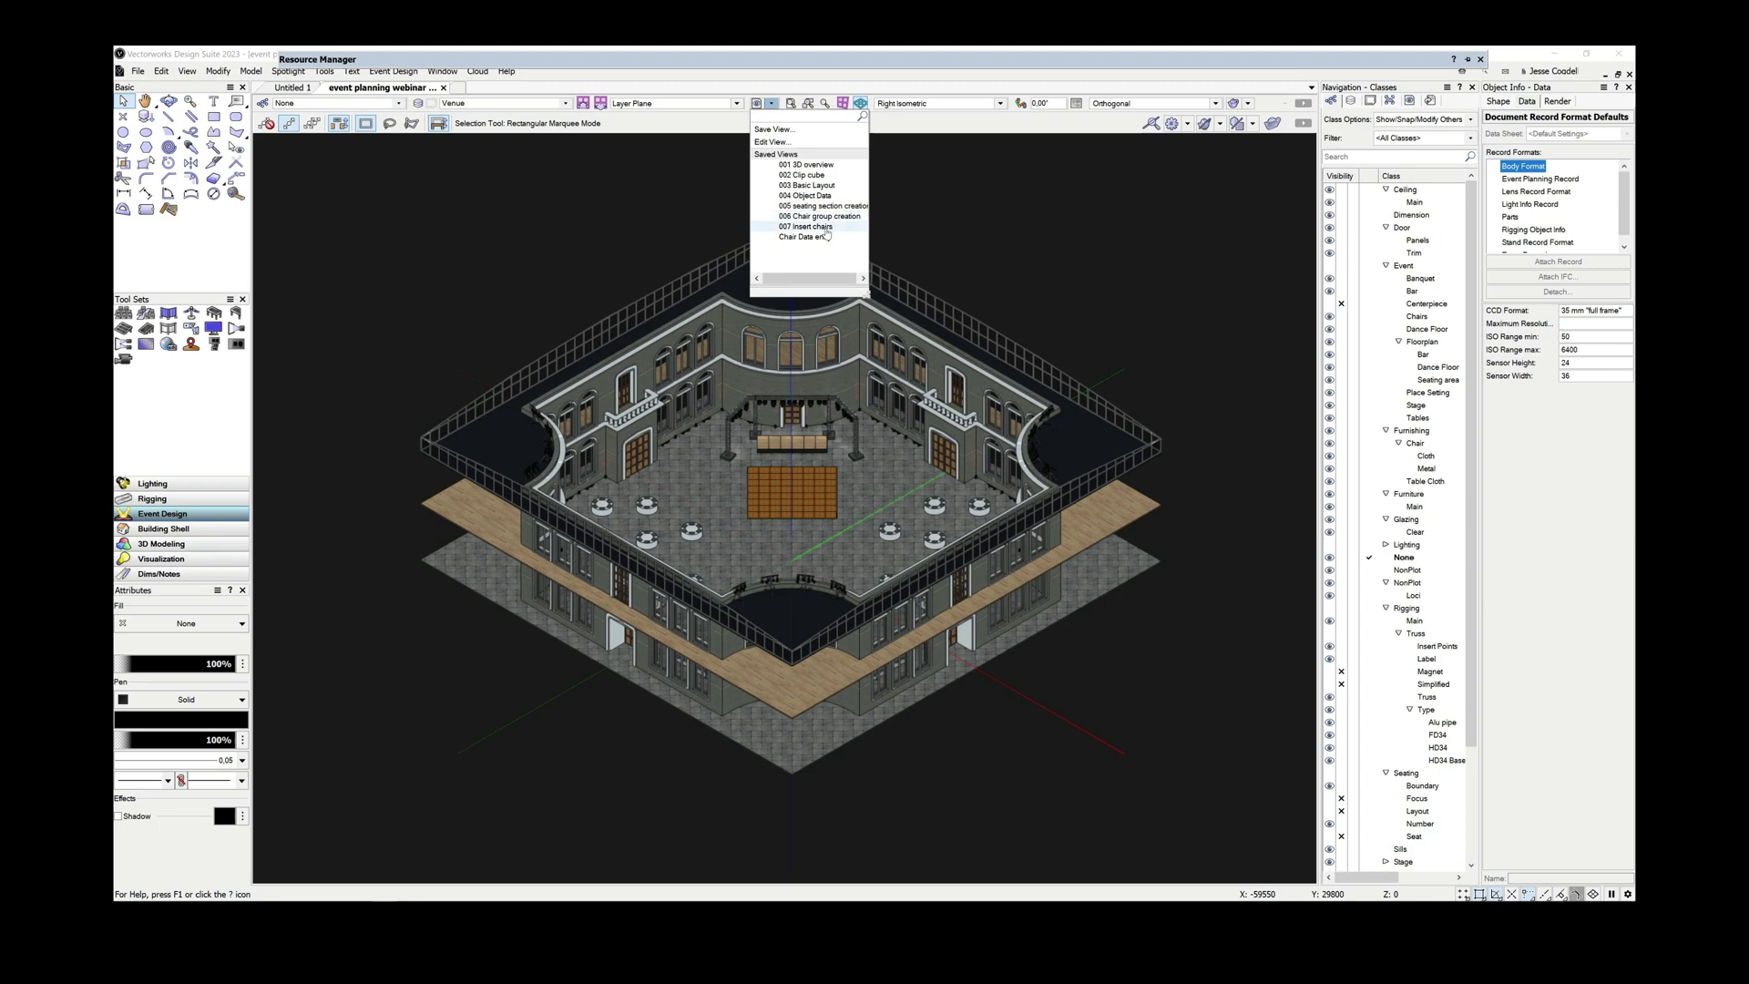
# - Back in the Top/Plan view, place a rotated 6-Chair Group around every gala table in sections A, B and C
pyautogui.click(825, 227)
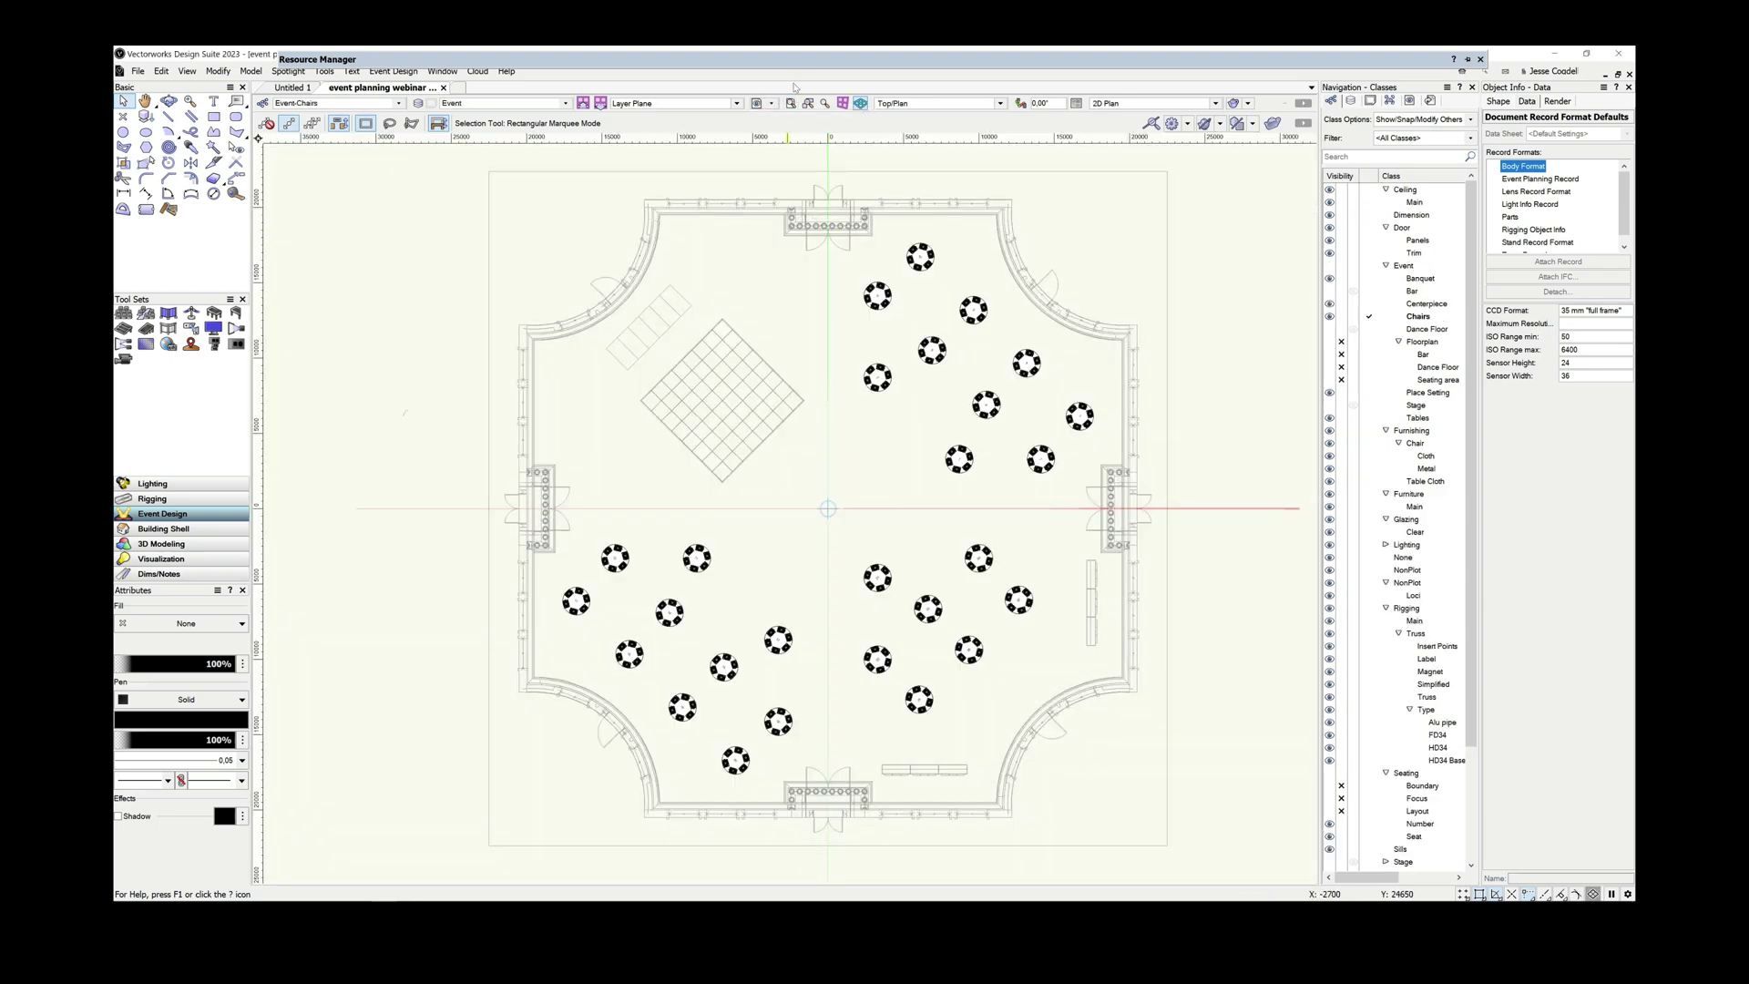
pyautogui.click(801, 60)
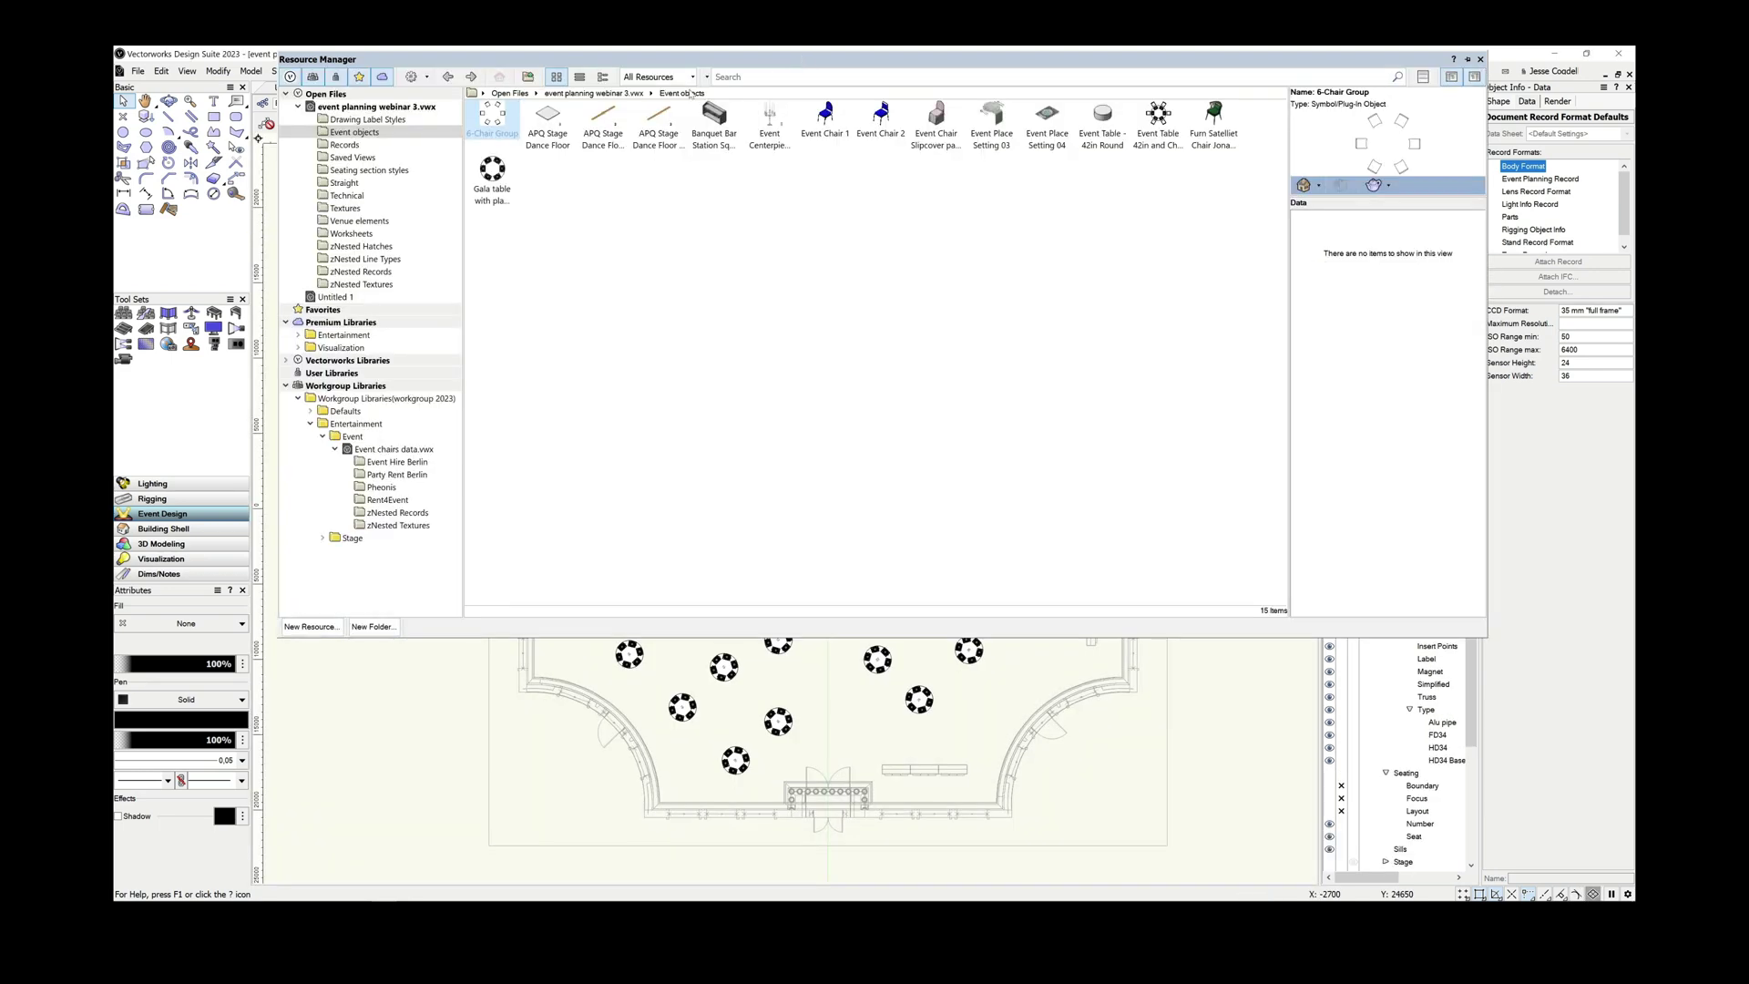
pyautogui.doubleClick(488, 123)
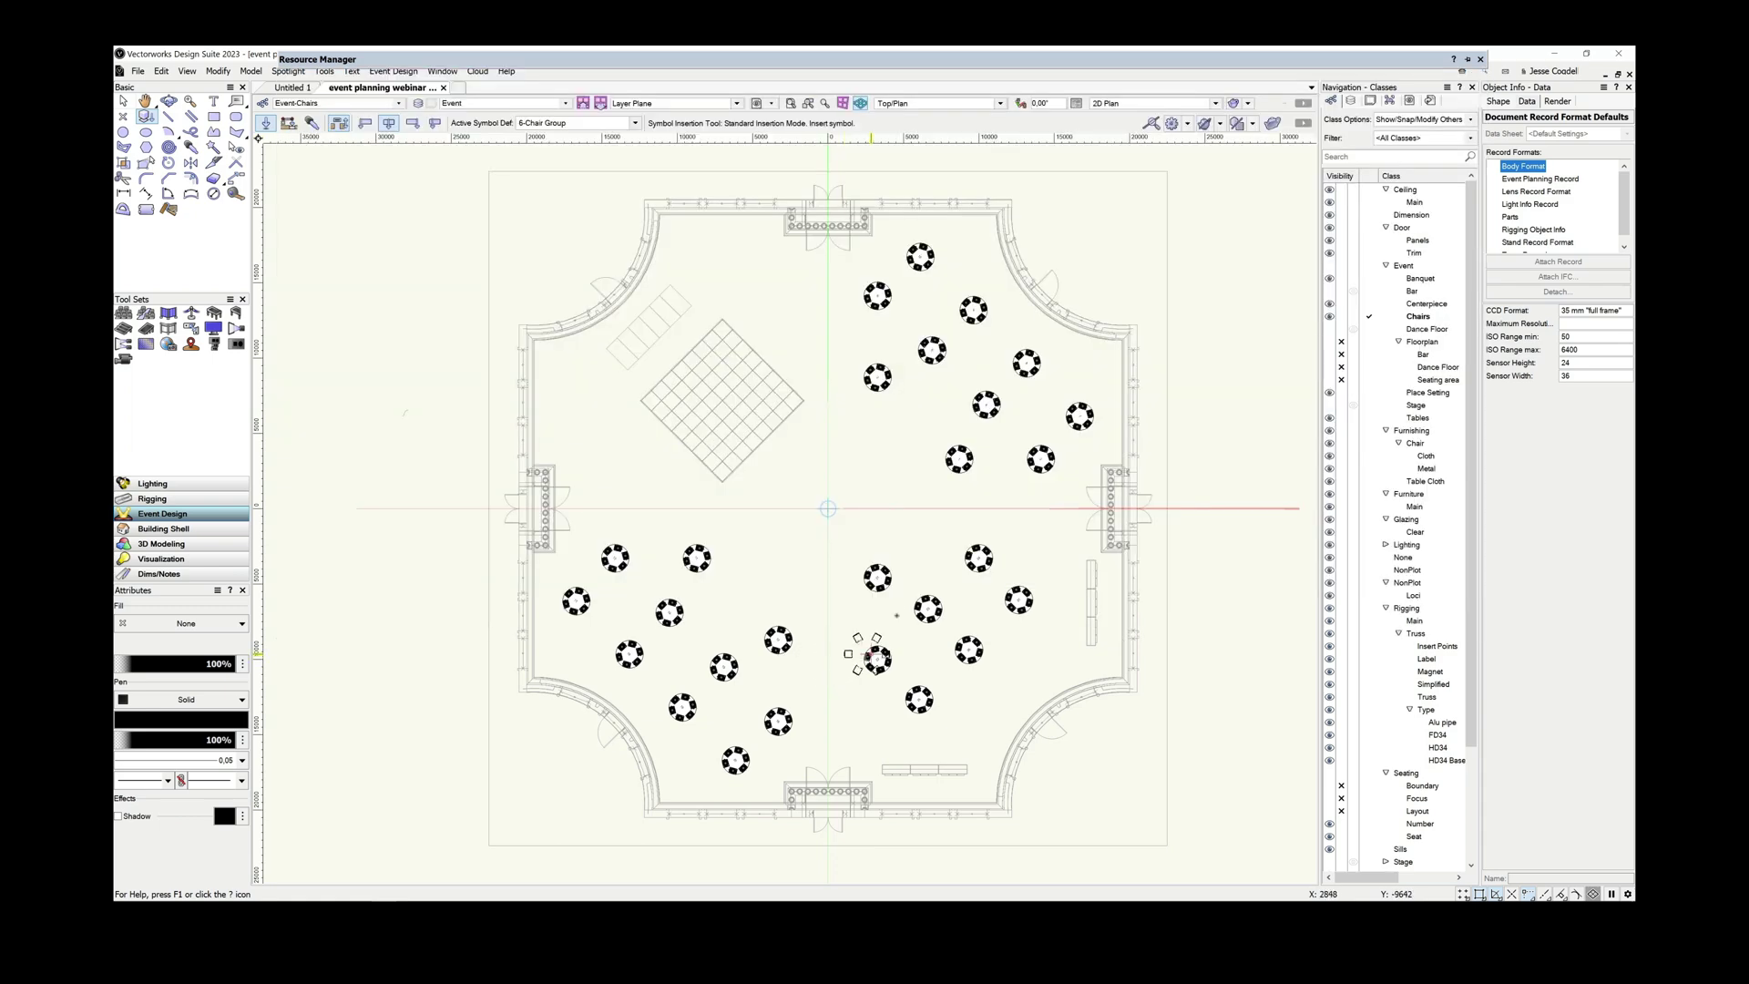
pyautogui.scroll(5, 951, 449)
pyautogui.click(974, 489)
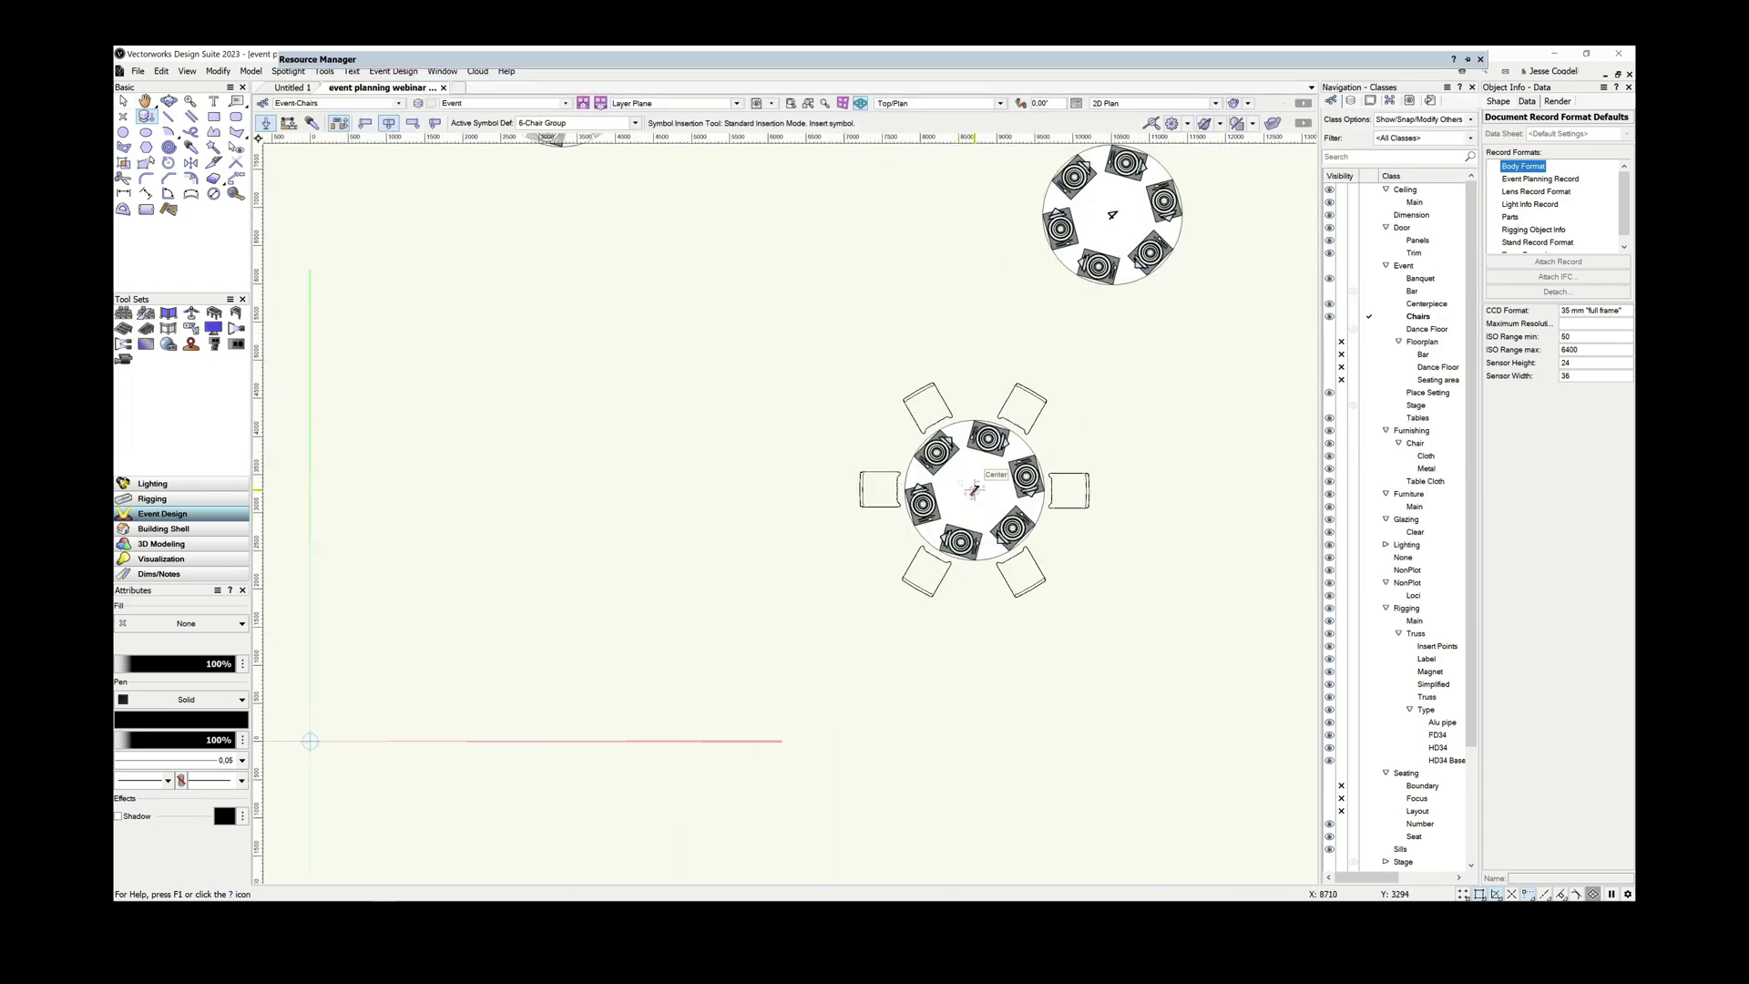
pyautogui.click(726, 383)
pyautogui.scroll(-3, 717, 377)
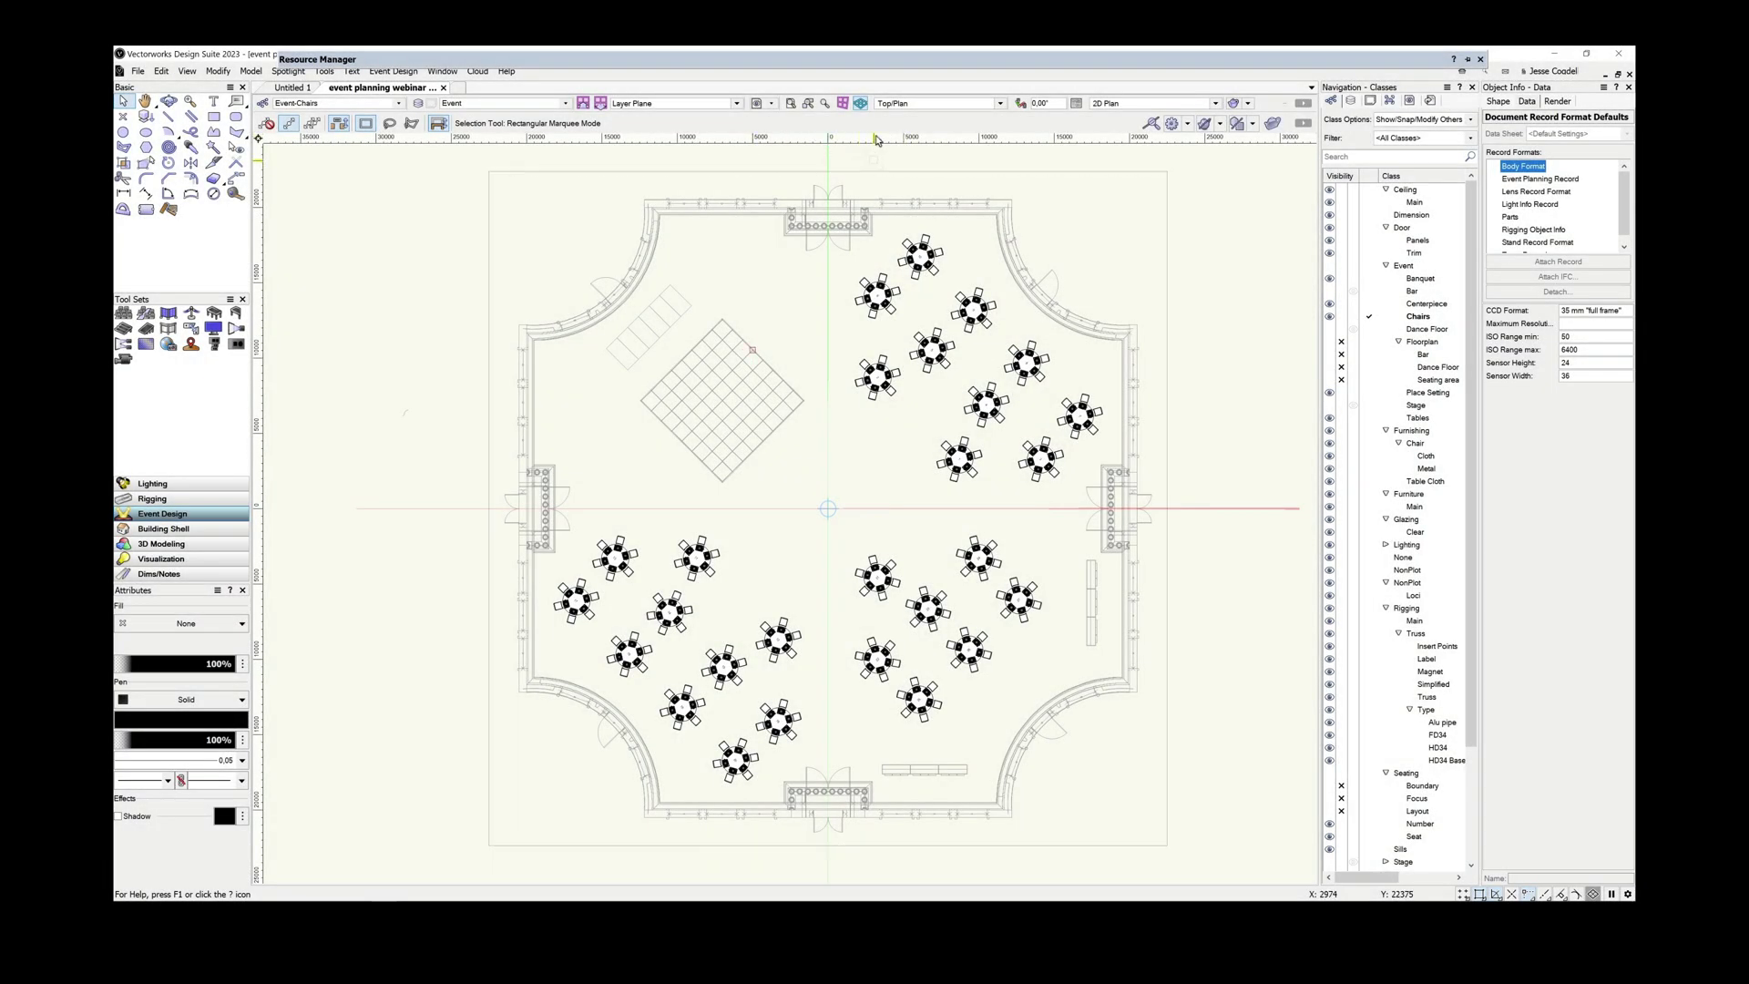
# - Restore the Chair Data entry view and hide the Boundary, Focus and Layout classes
pyautogui.click(771, 105)
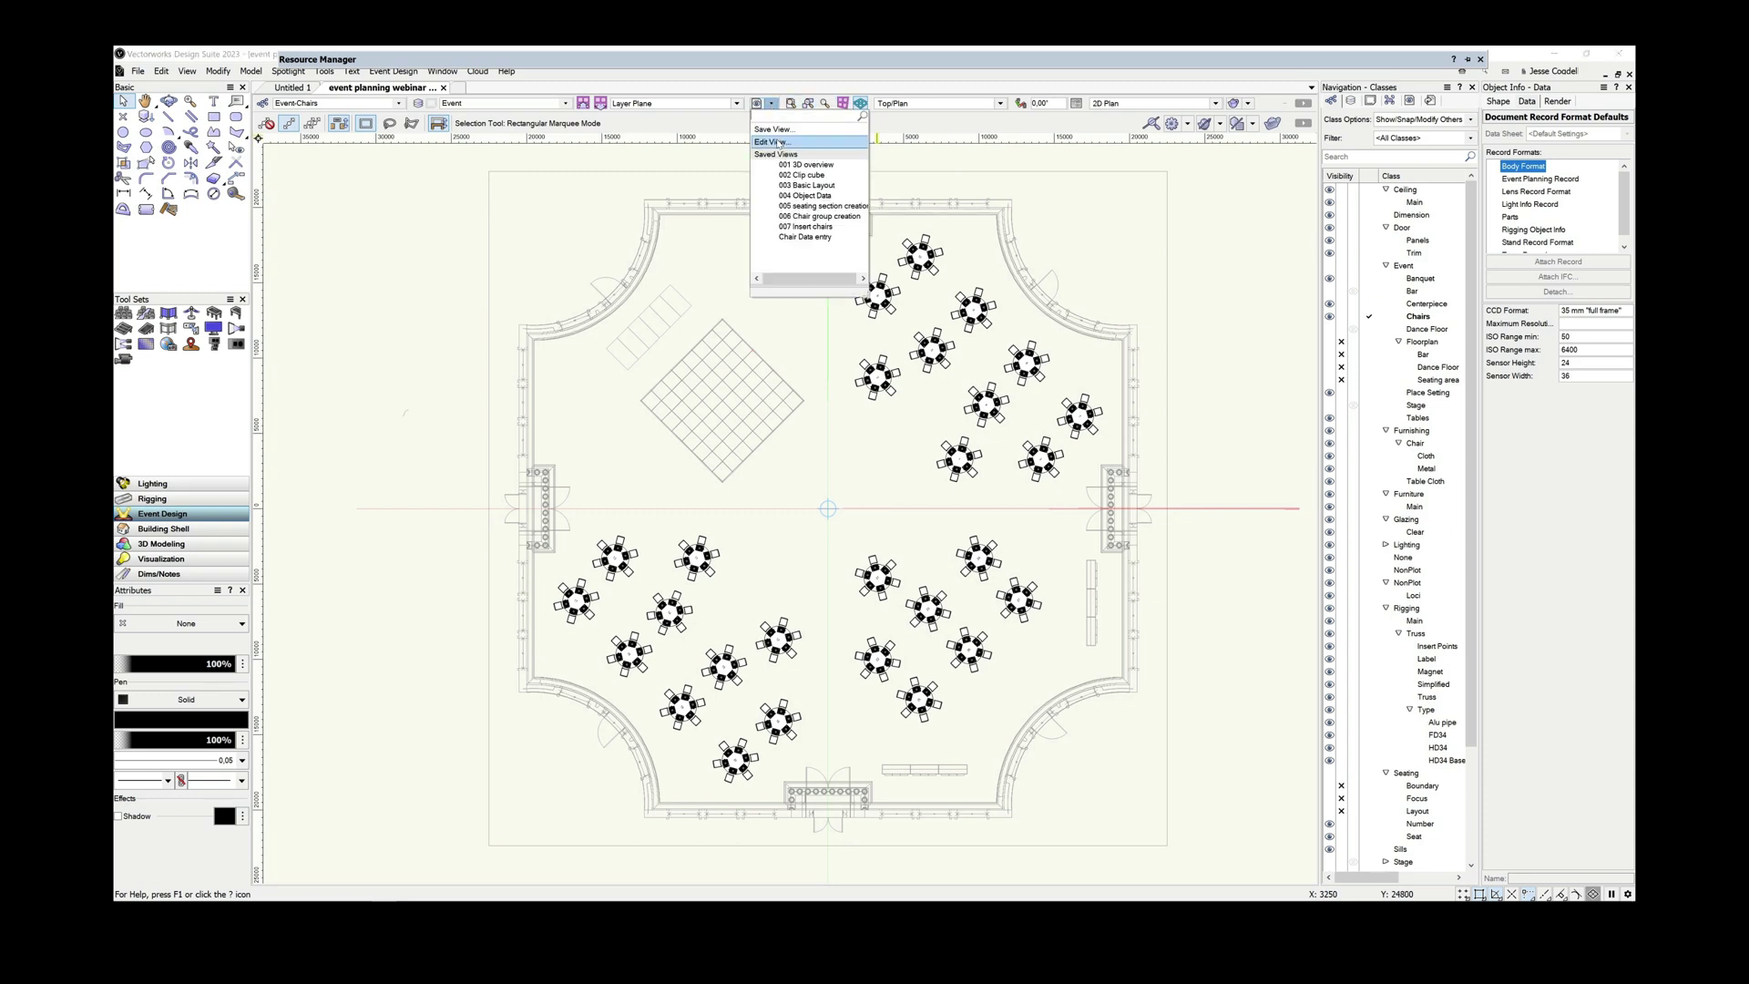
pyautogui.click(811, 237)
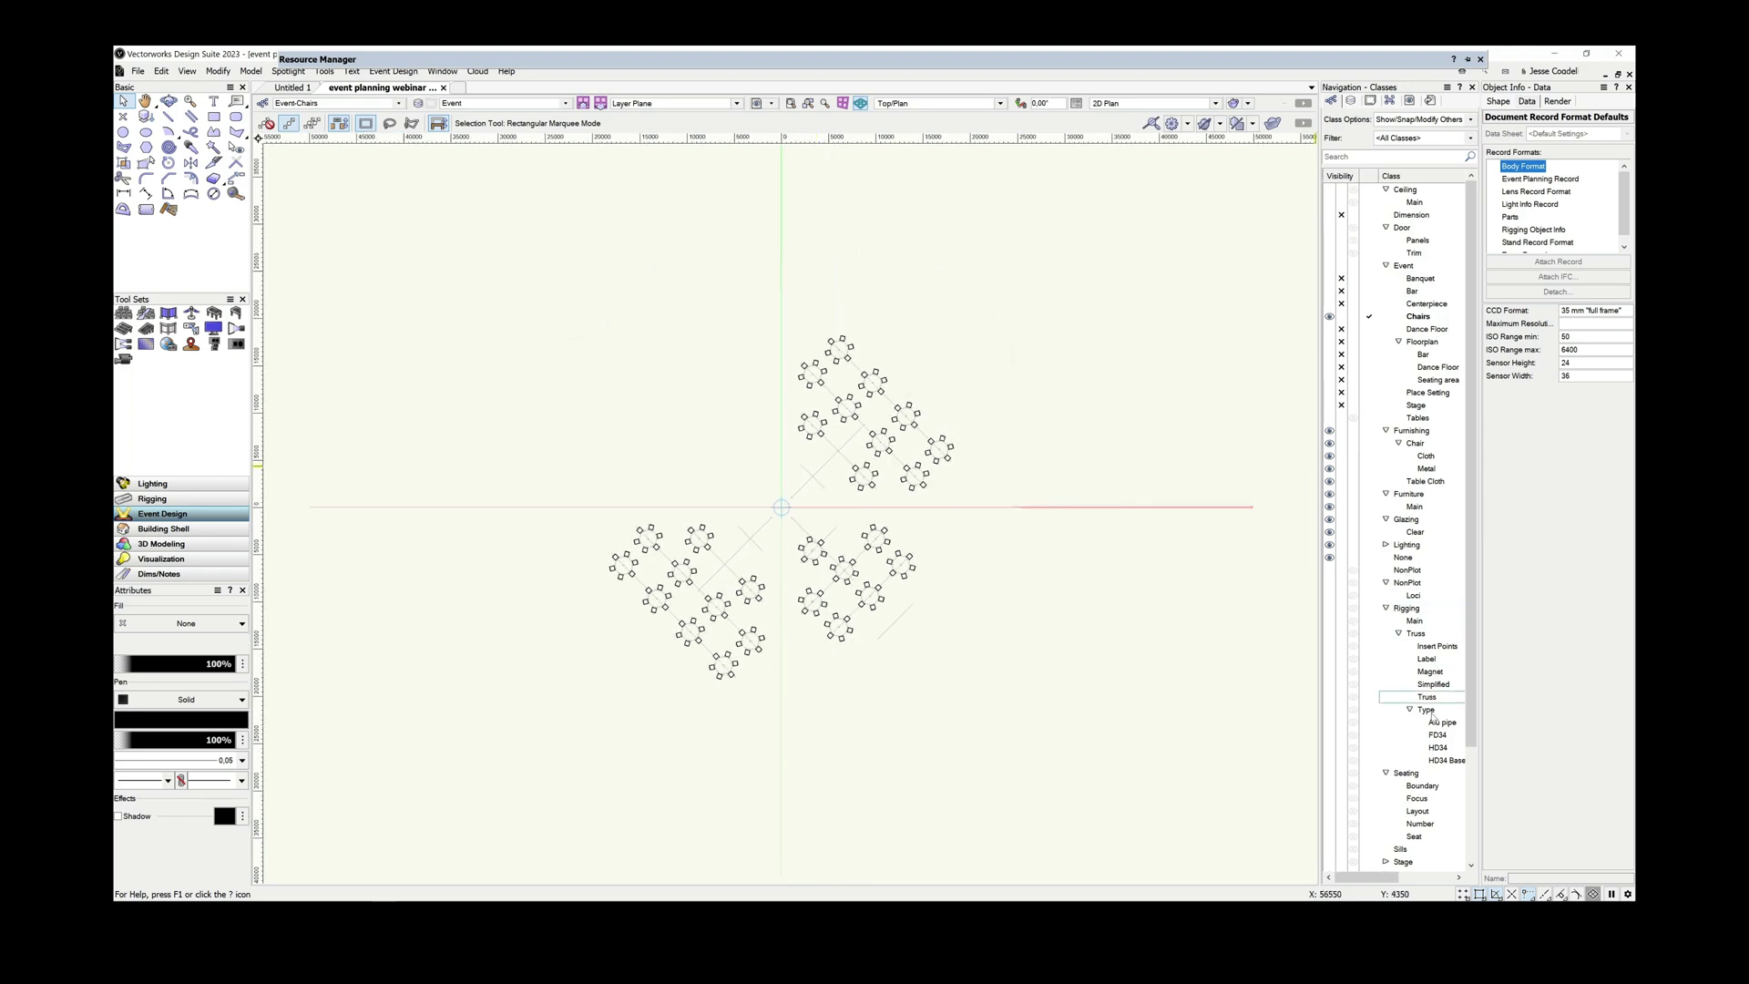
pyautogui.click(1341, 785)
pyautogui.click(1341, 797)
pyautogui.click(1341, 811)
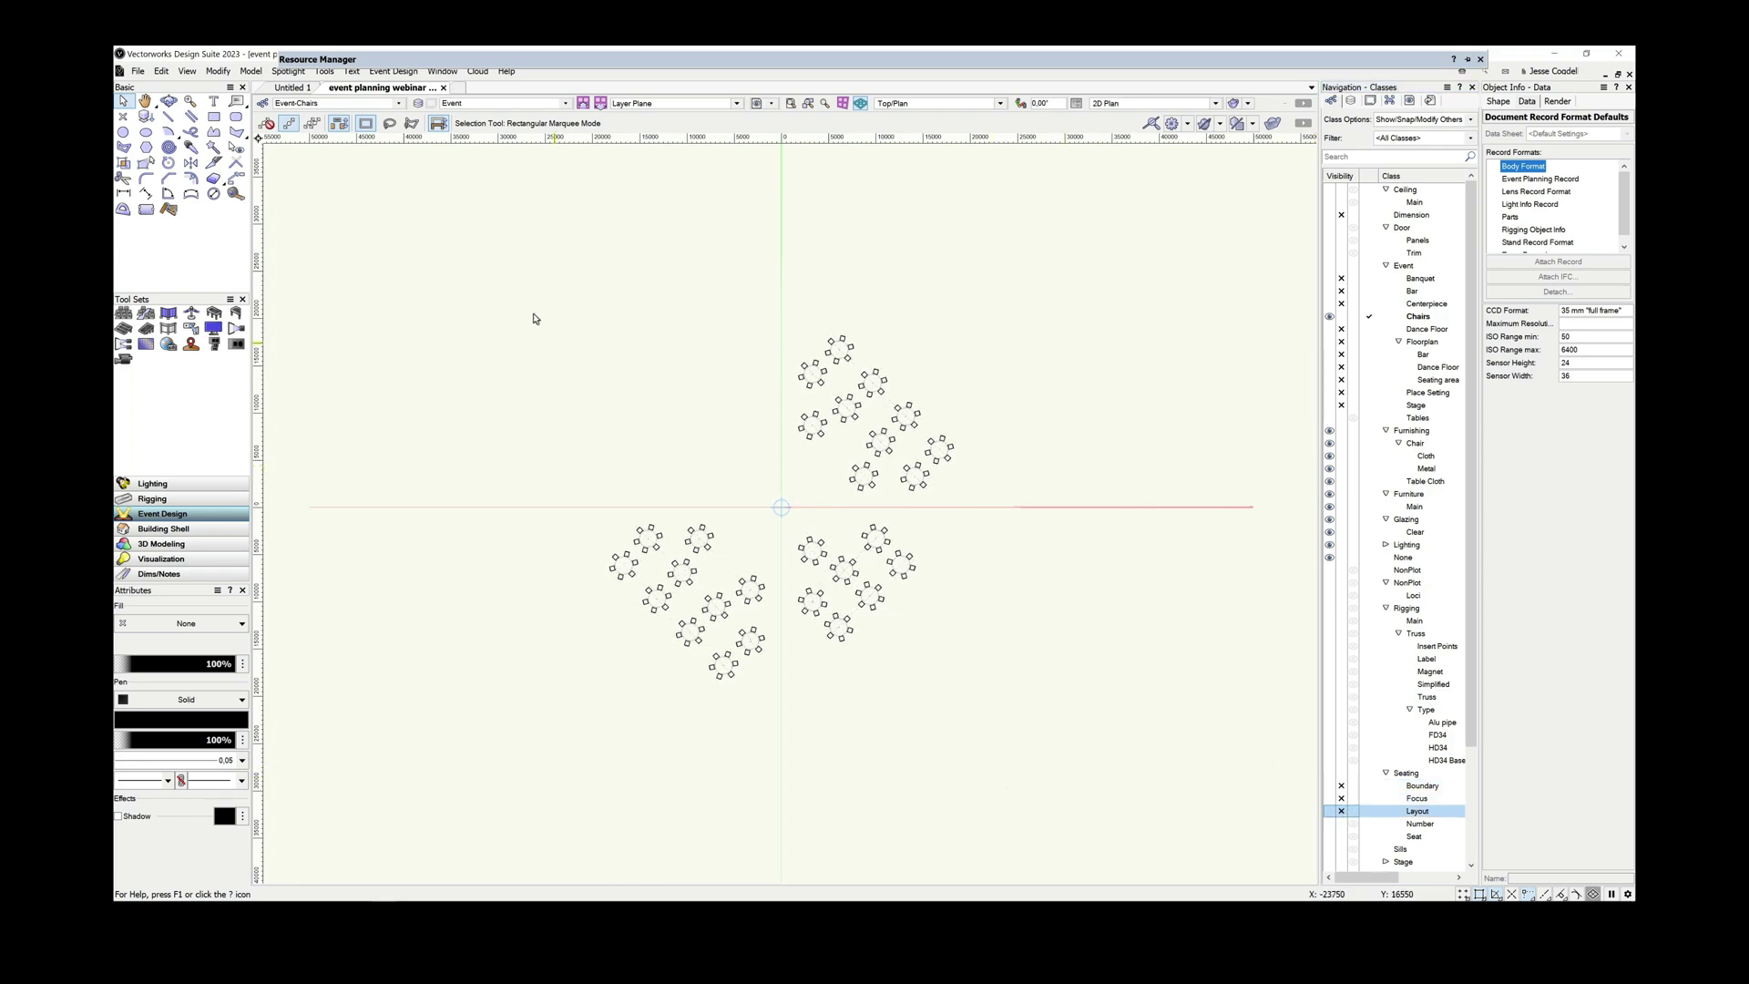
# - Ungroup all 27 chair groups into 162 individual chairs, keeping class information
pyautogui.moveTo(515, 273); pyautogui.dragTo(989, 695)
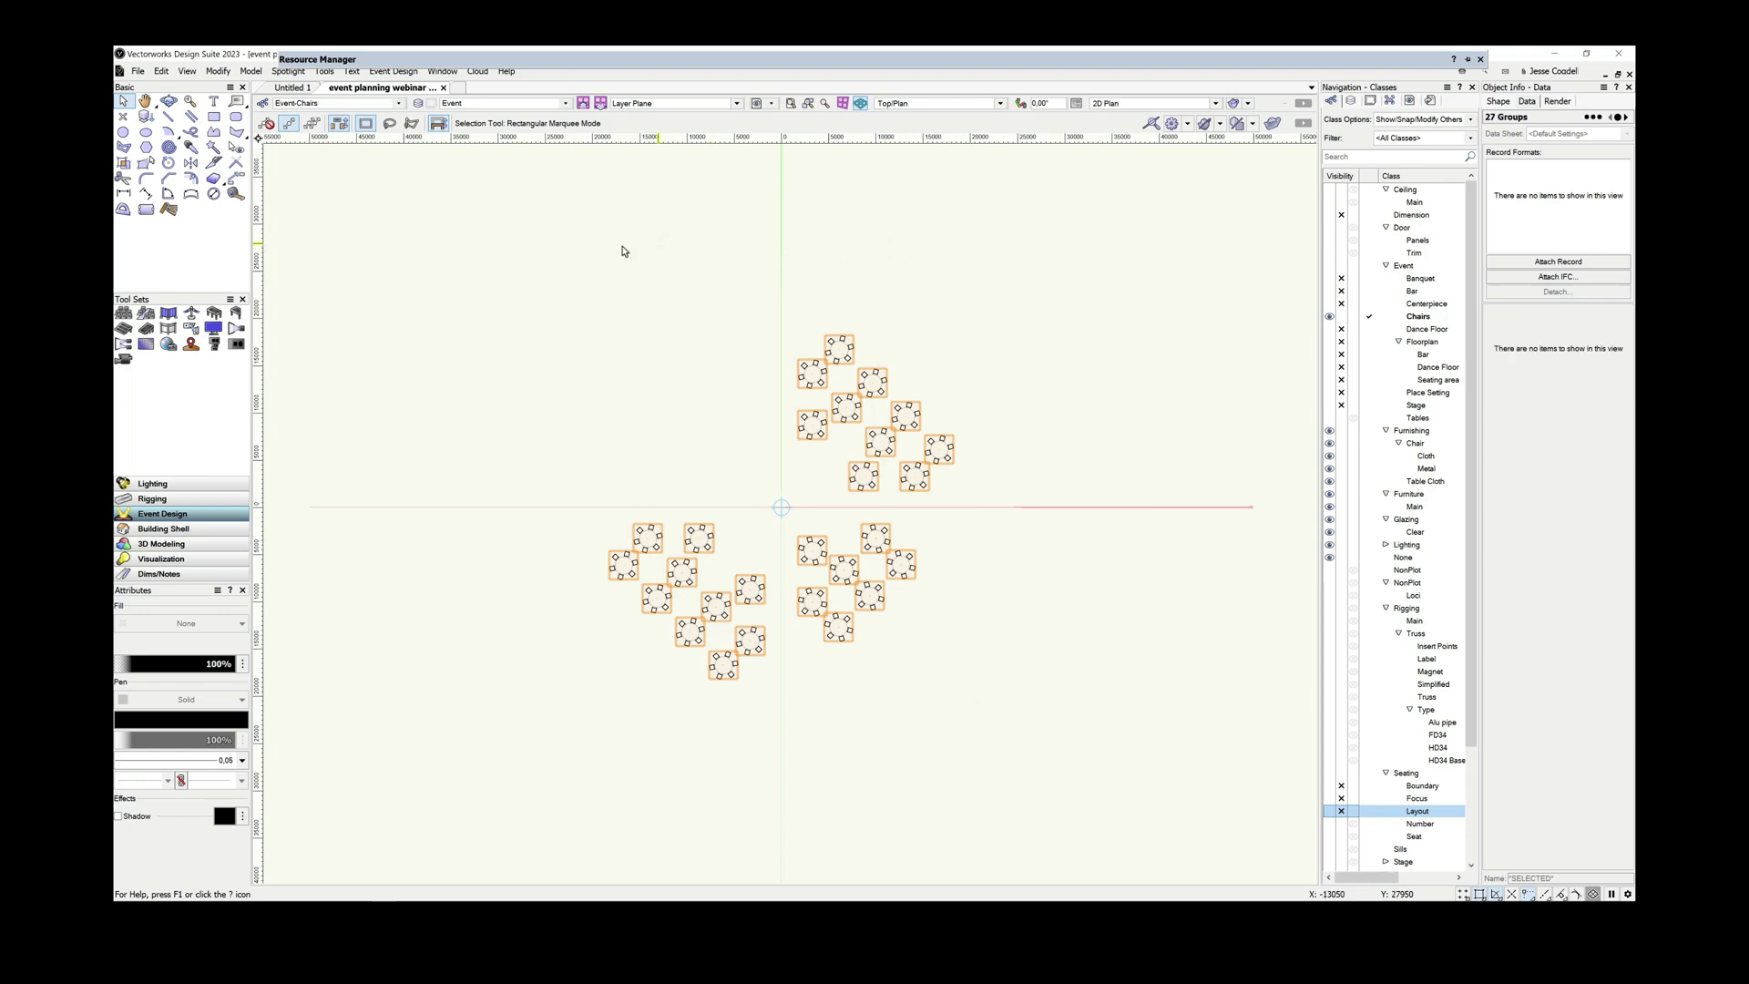
pyautogui.click(218, 71)
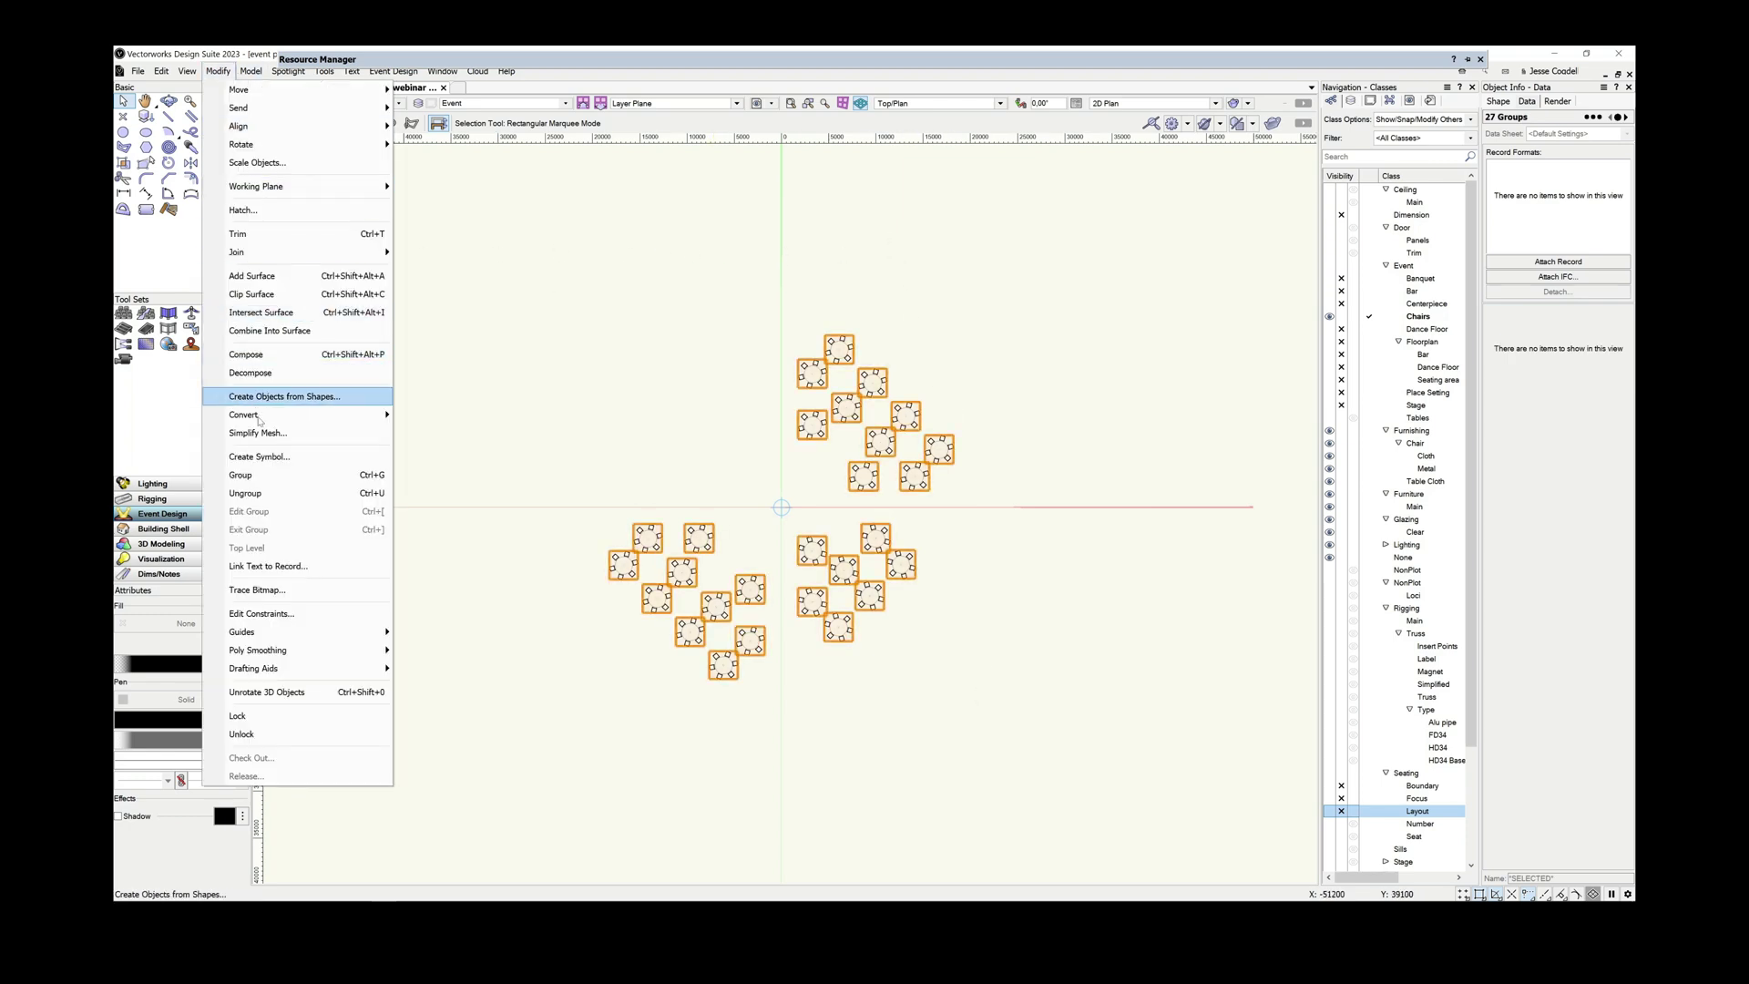
pyautogui.click(245, 493)
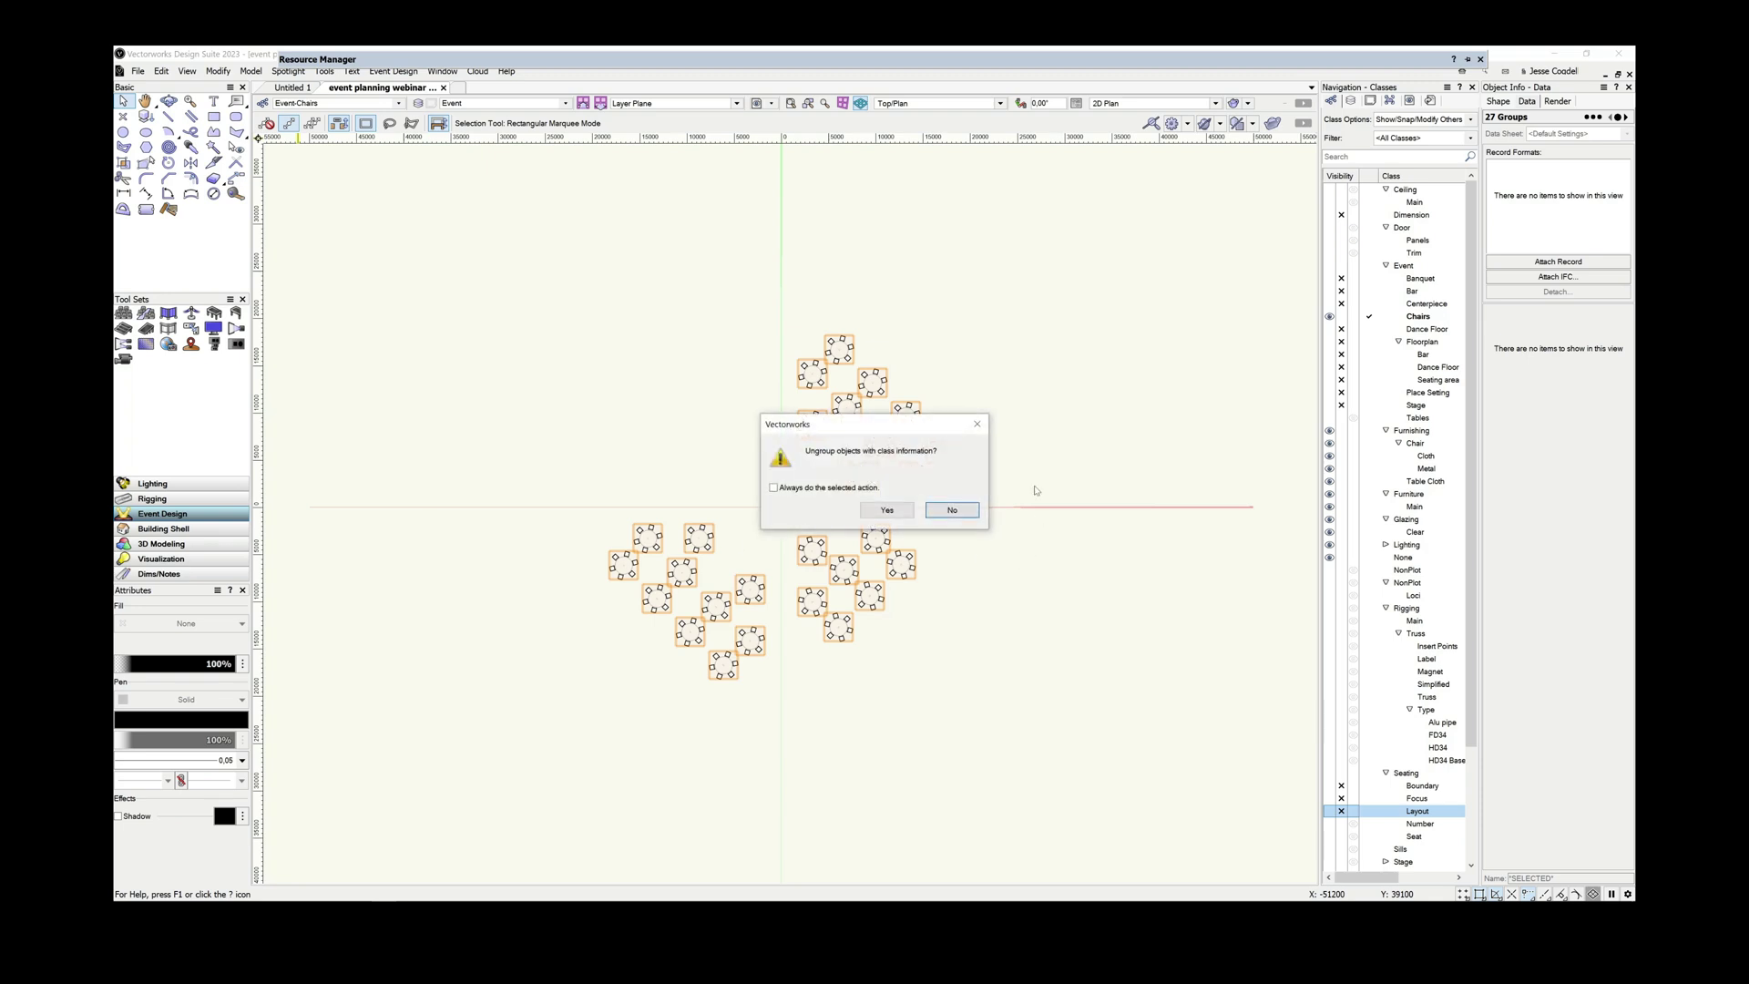
pyautogui.click(895, 515)
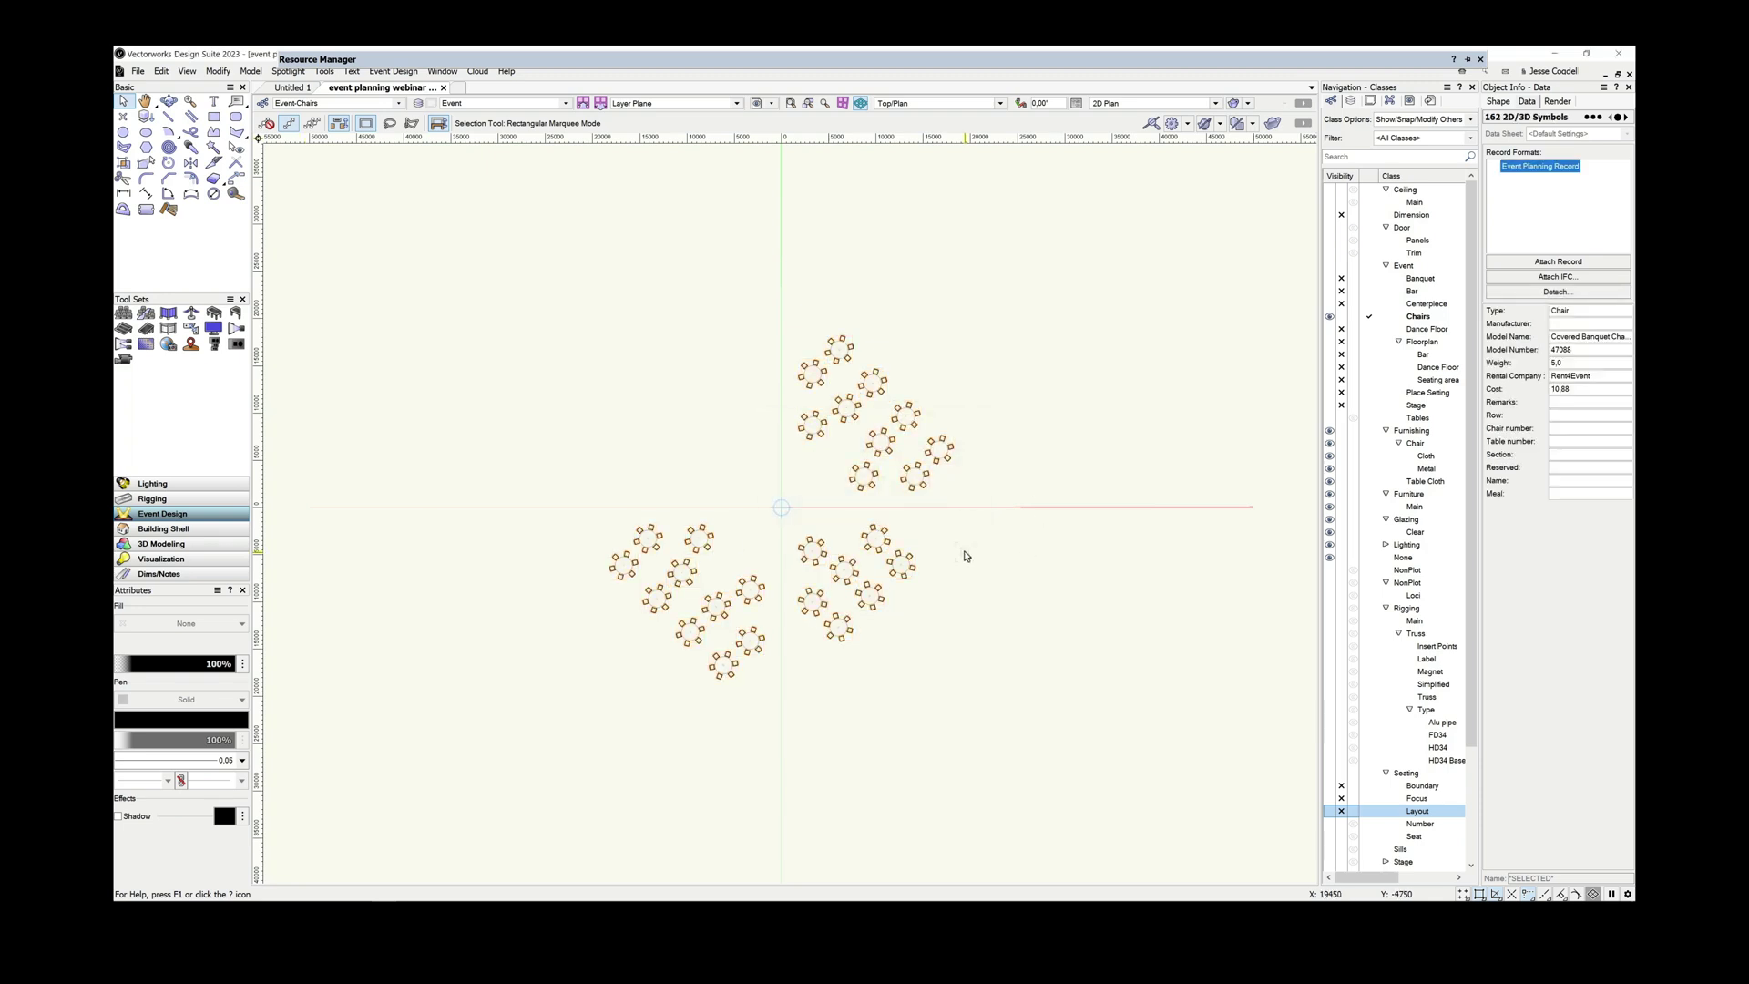
# - Give the six chairs around the left-middle table Table number 1, then fit all tables in view
pyautogui.click(969, 554)
pyautogui.scroll(2, 789, 497)
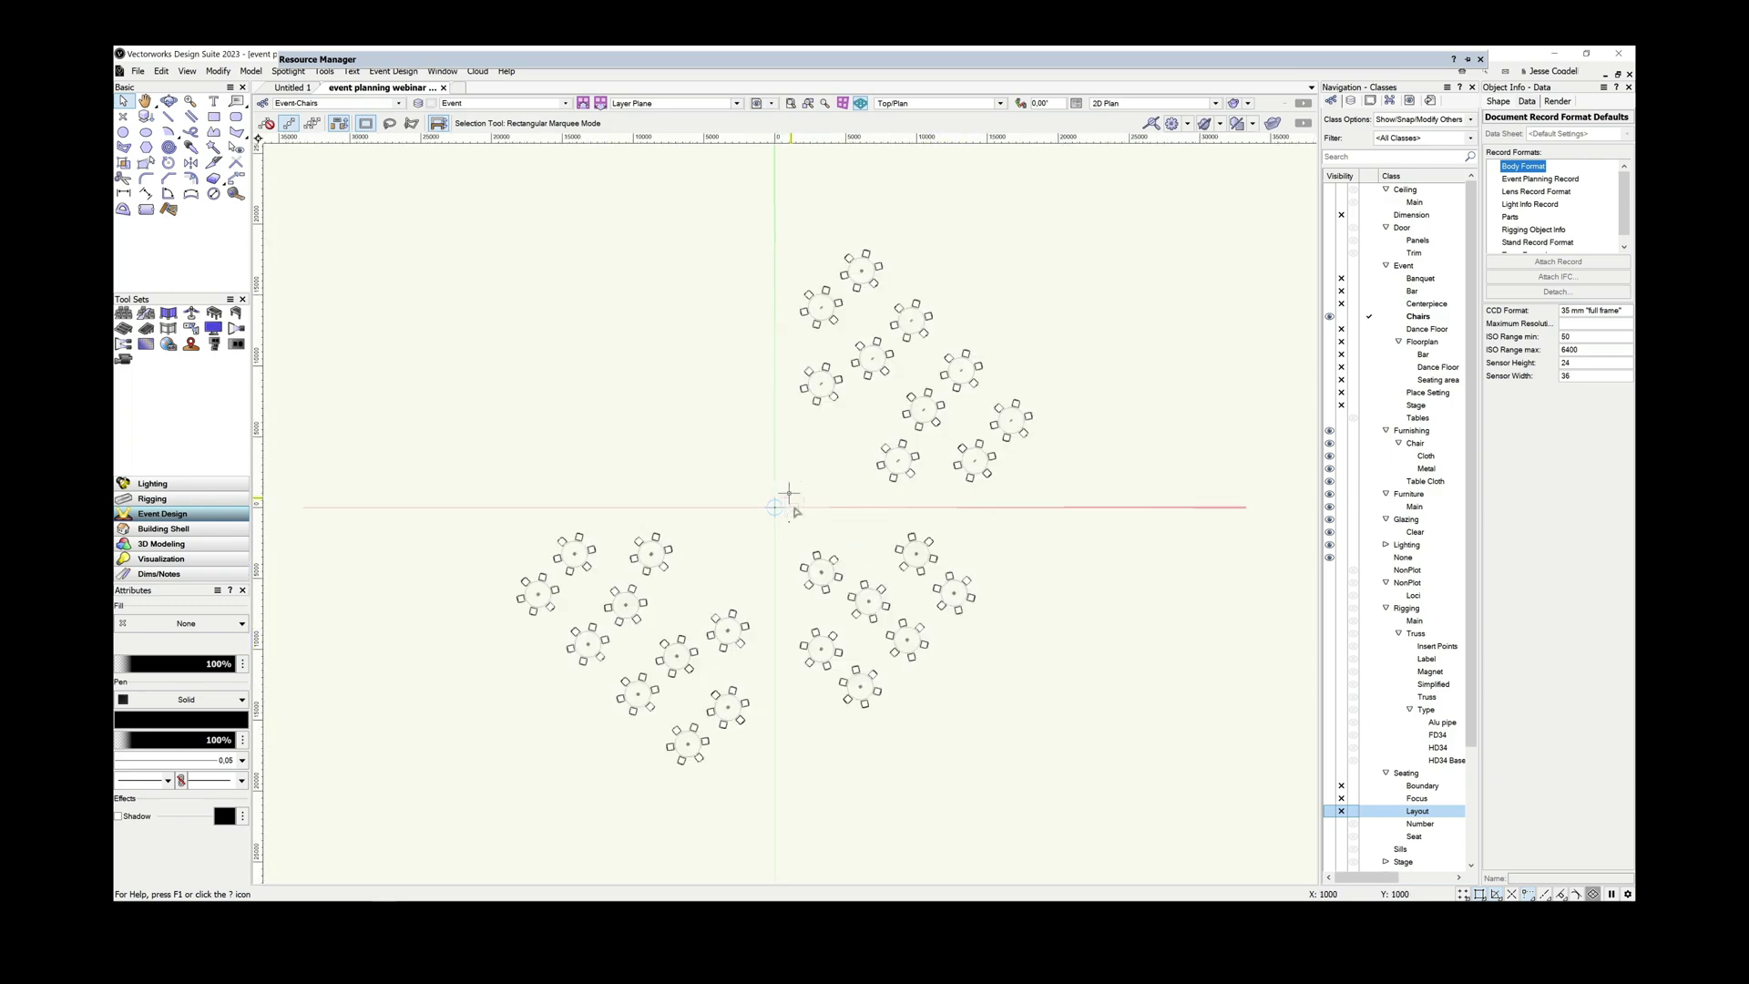
pyautogui.scroll(2, 789, 497)
pyautogui.scroll(5, 1013, 444)
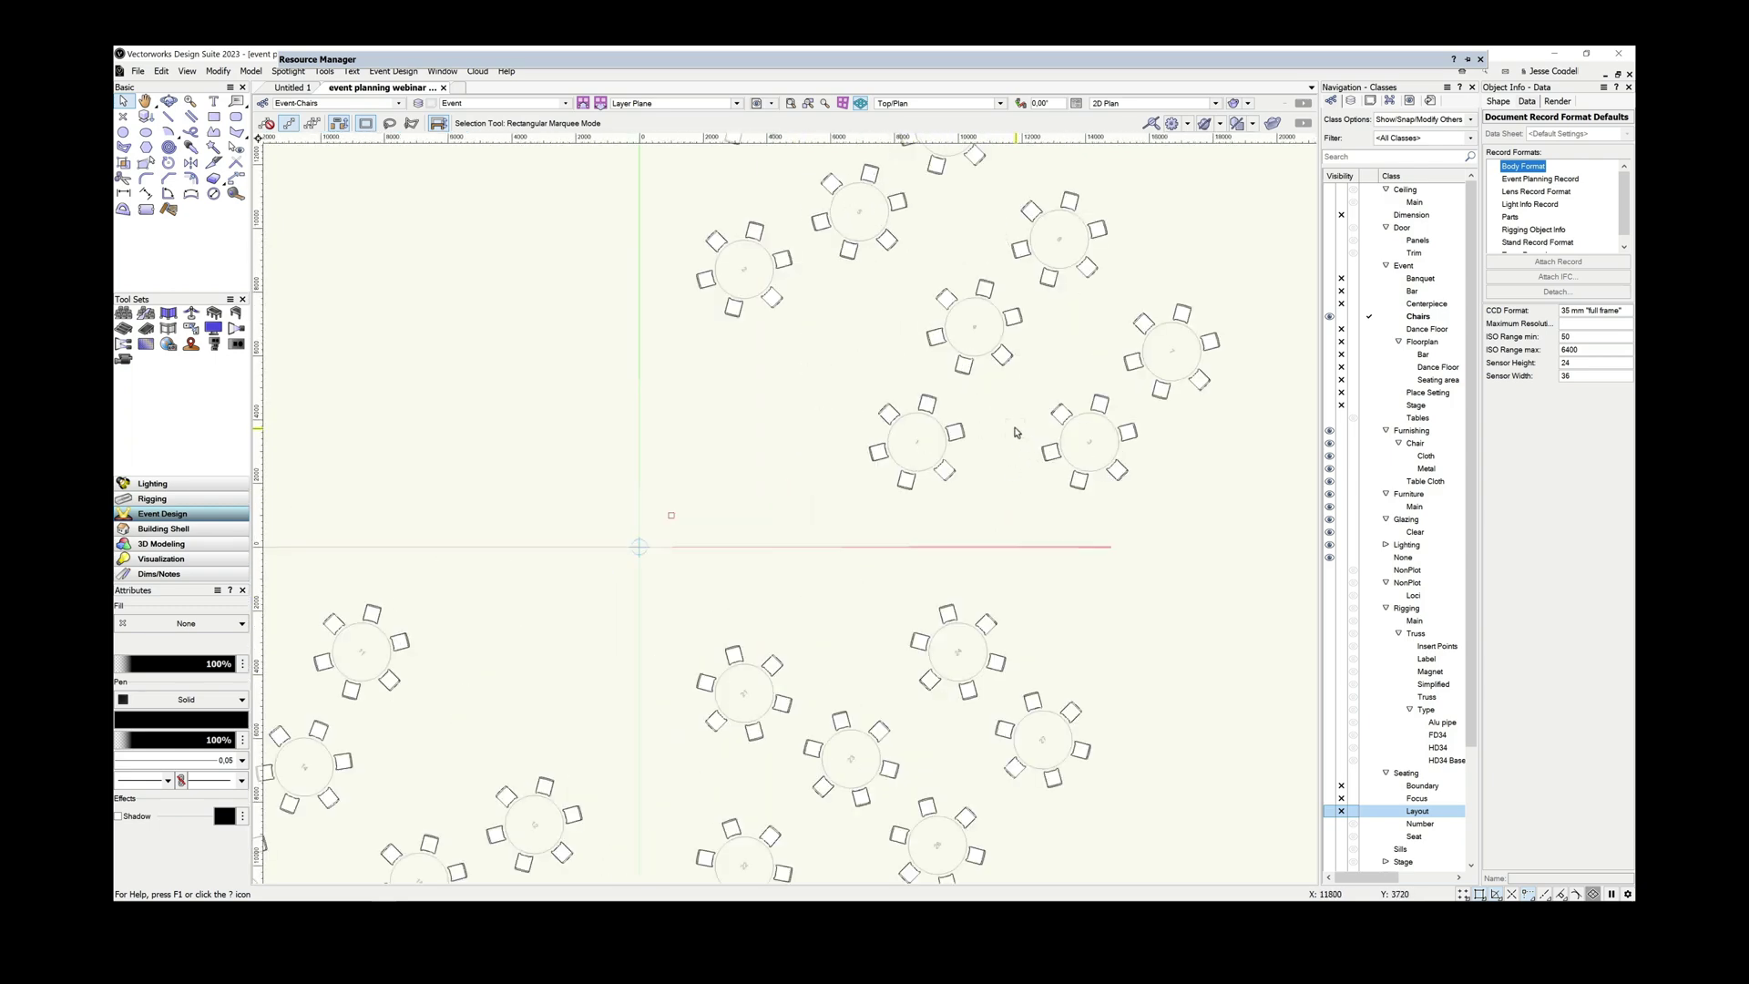
pyautogui.moveTo(746, 346); pyautogui.dragTo(969, 541)
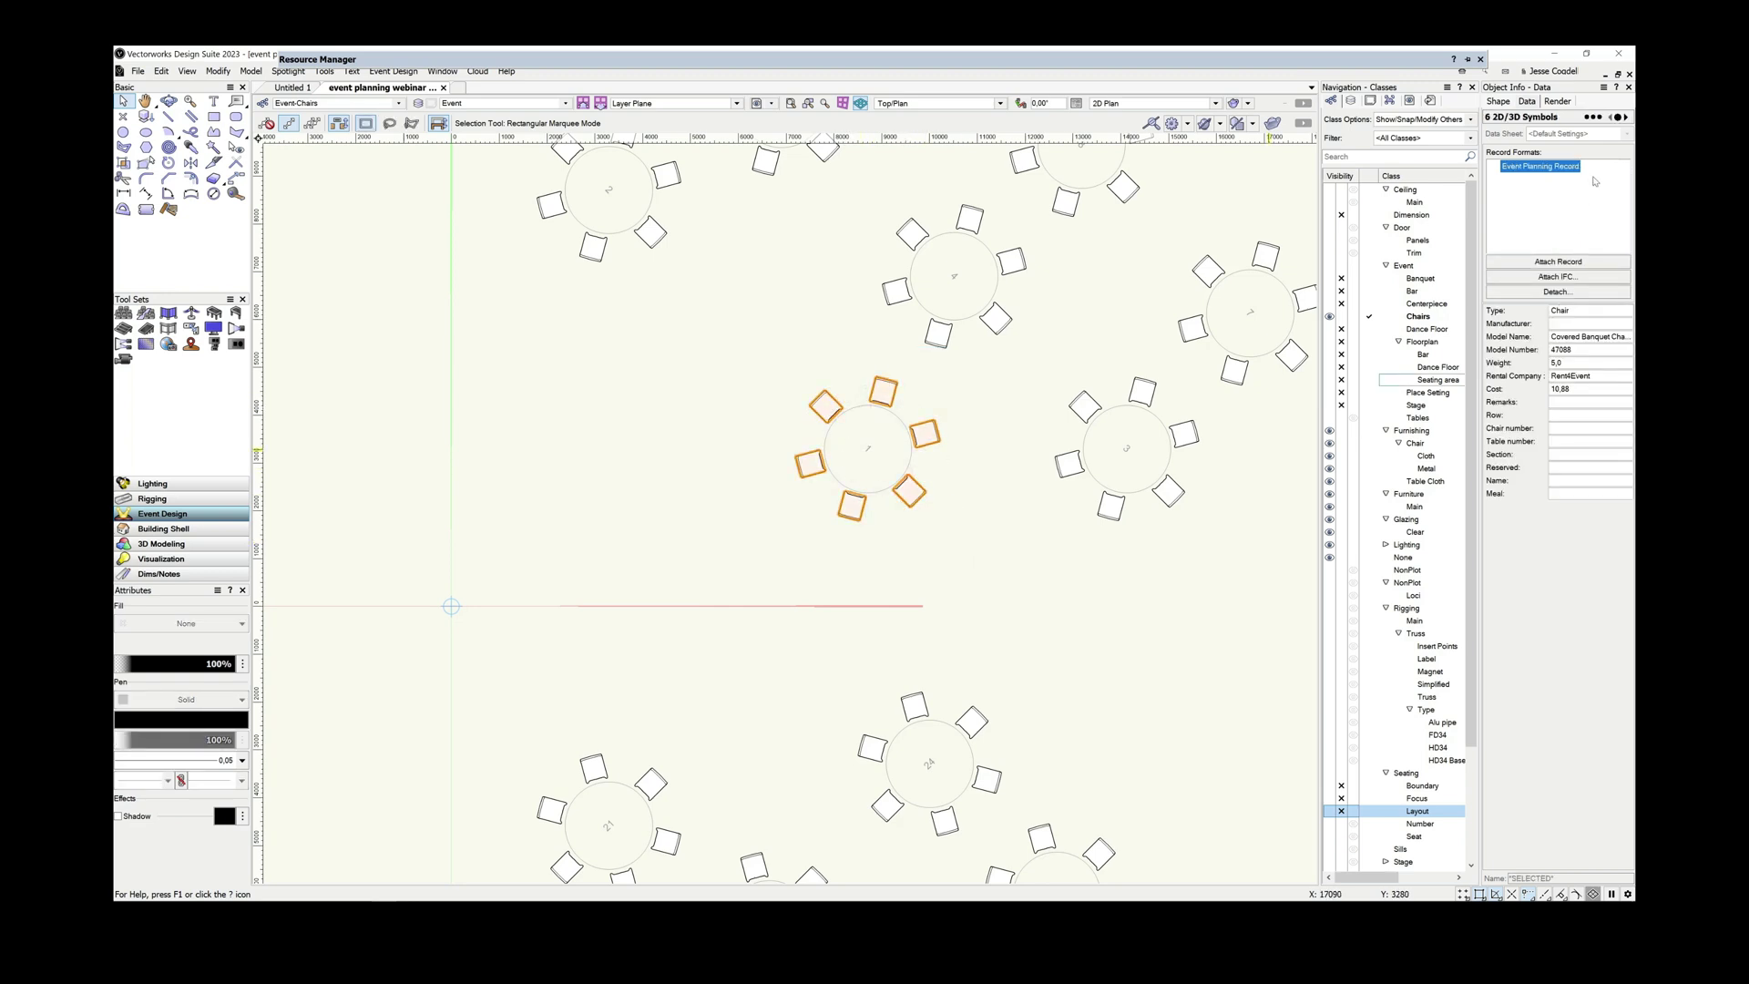
pyautogui.click(1562, 444)
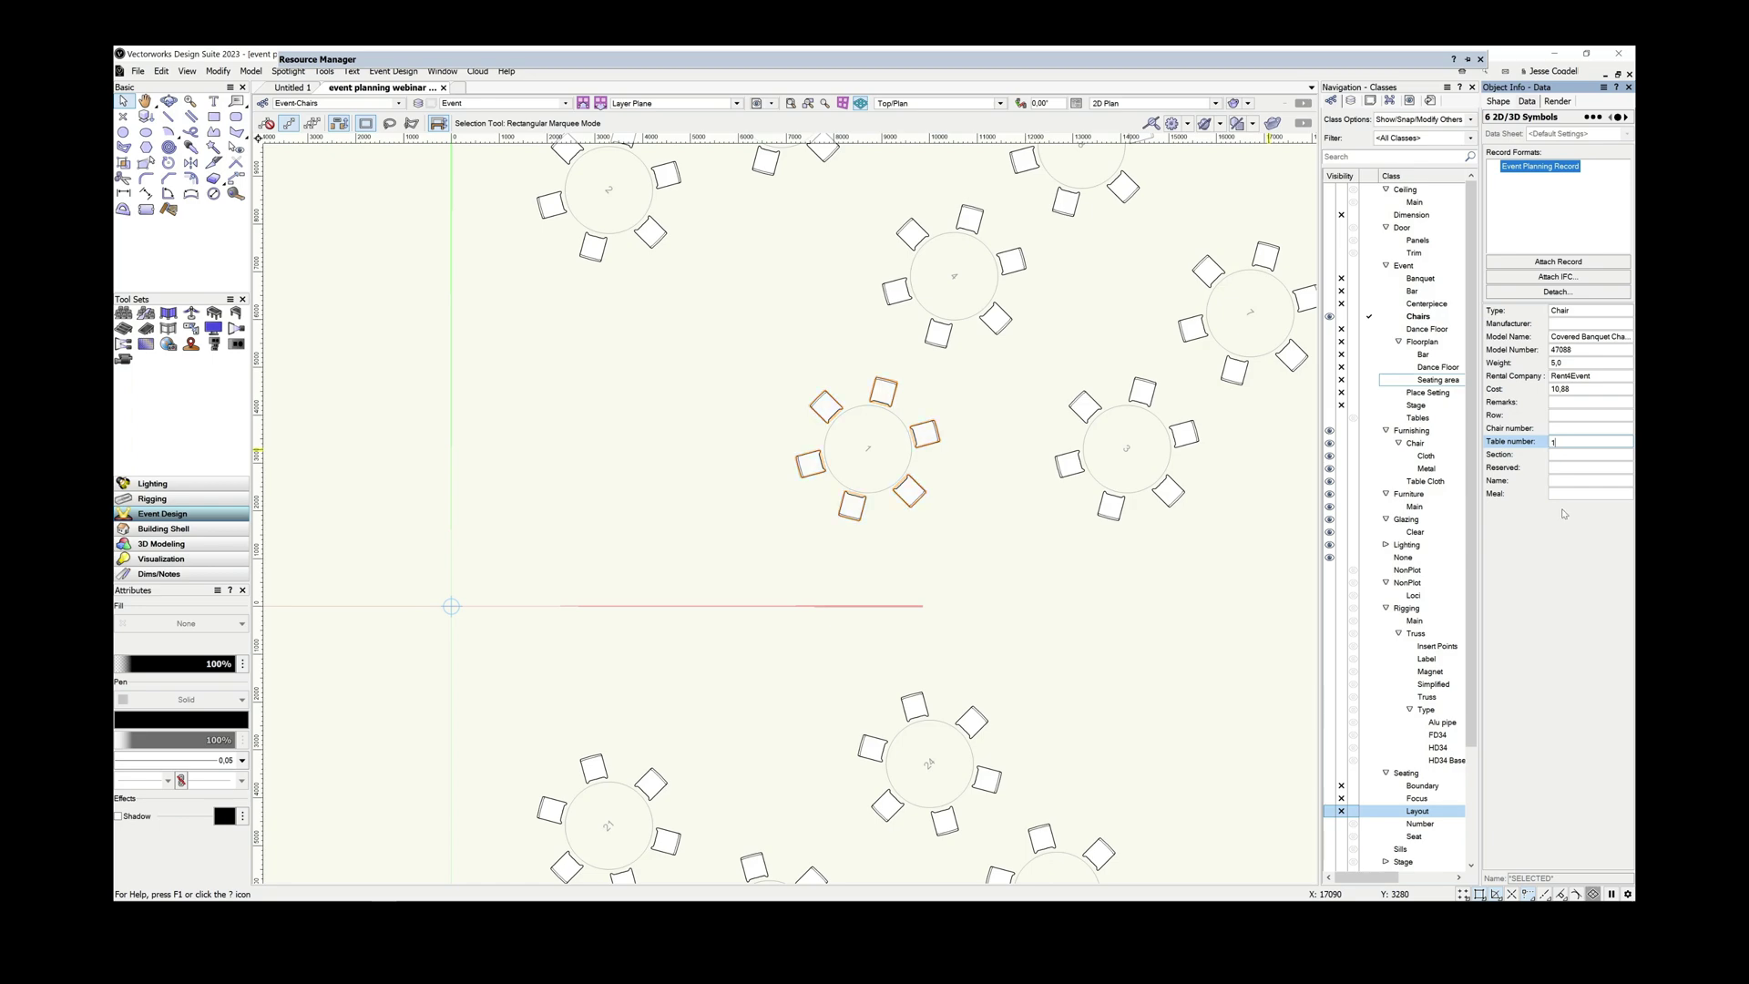
pyautogui.press('Return')
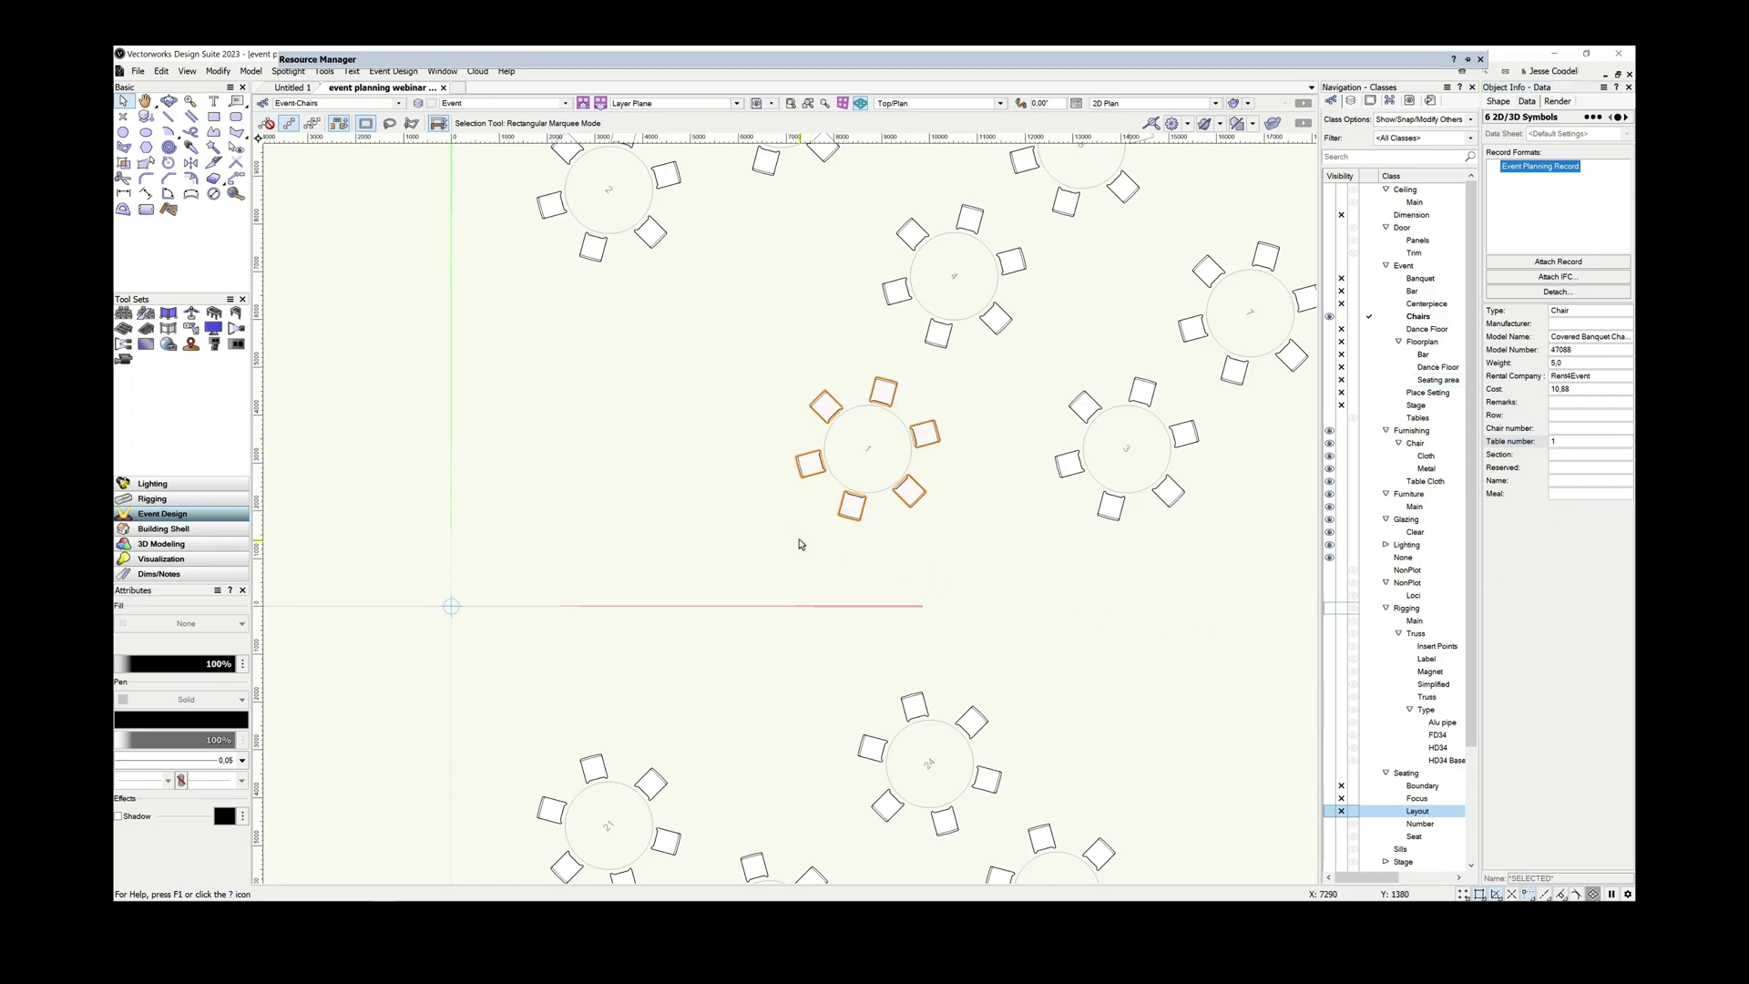
pyautogui.click(680, 319)
pyautogui.click(808, 104)
# - Open the Chair-guest data worksheet and recalculate it to list every chair
pyautogui.moveTo(735, 62)
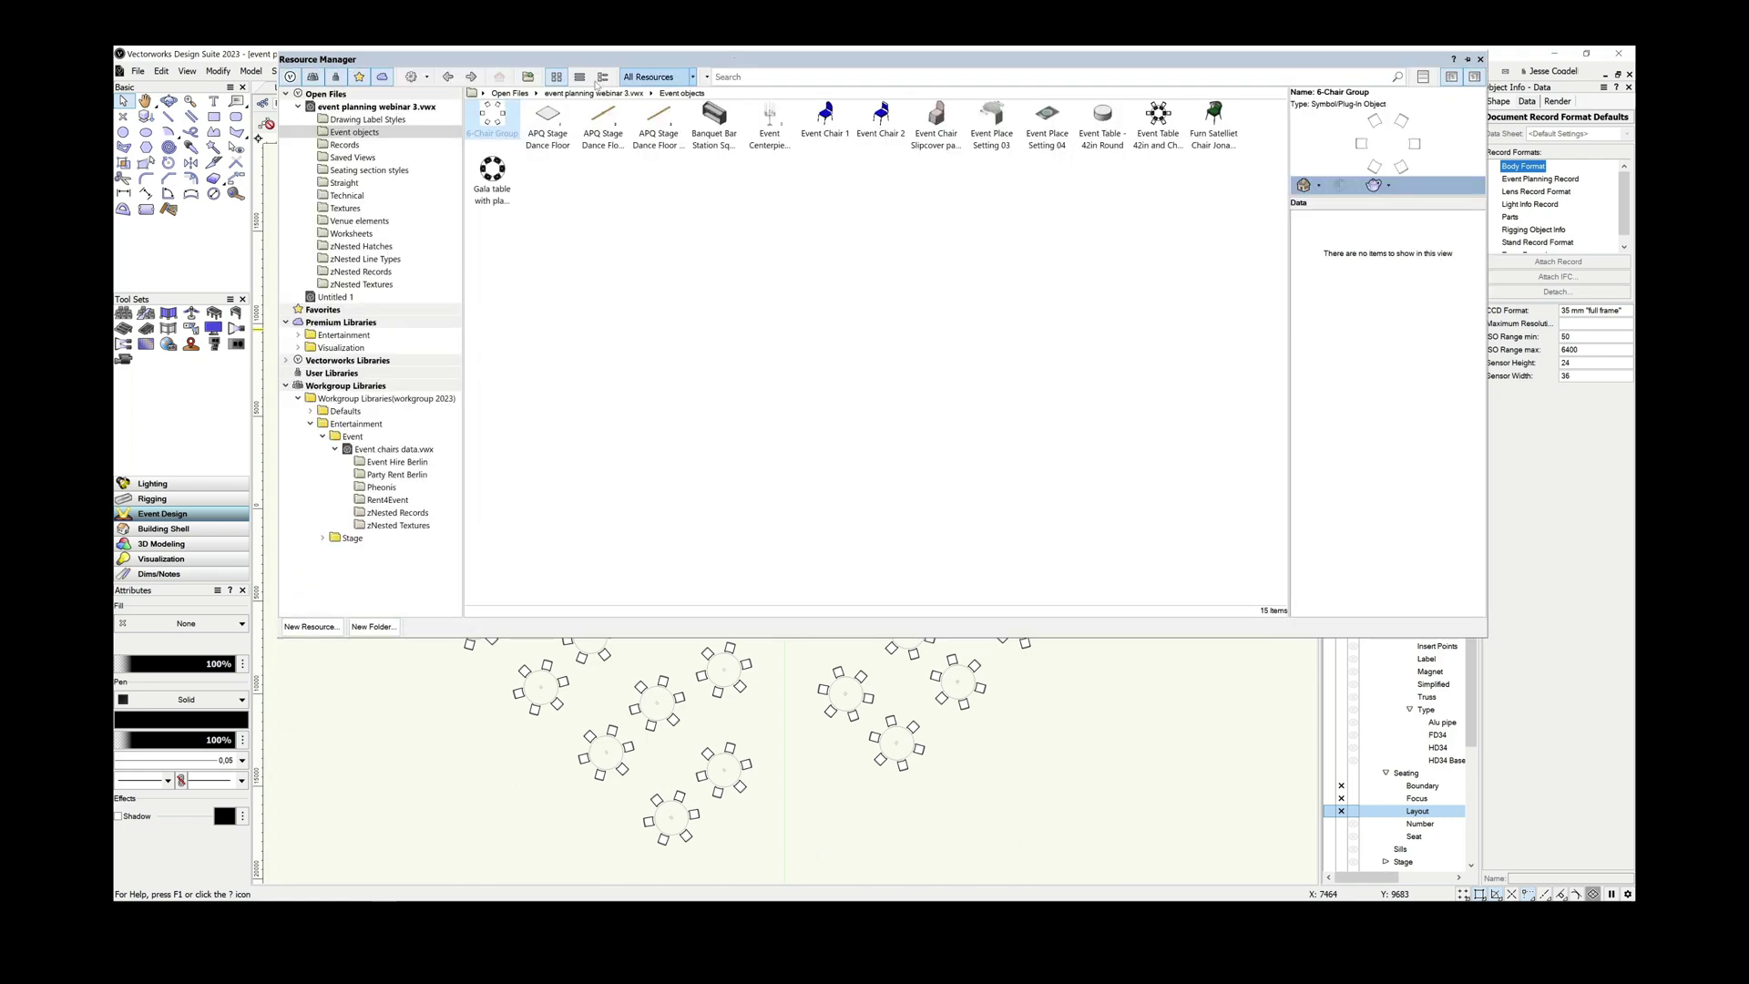
pyautogui.click(400, 233)
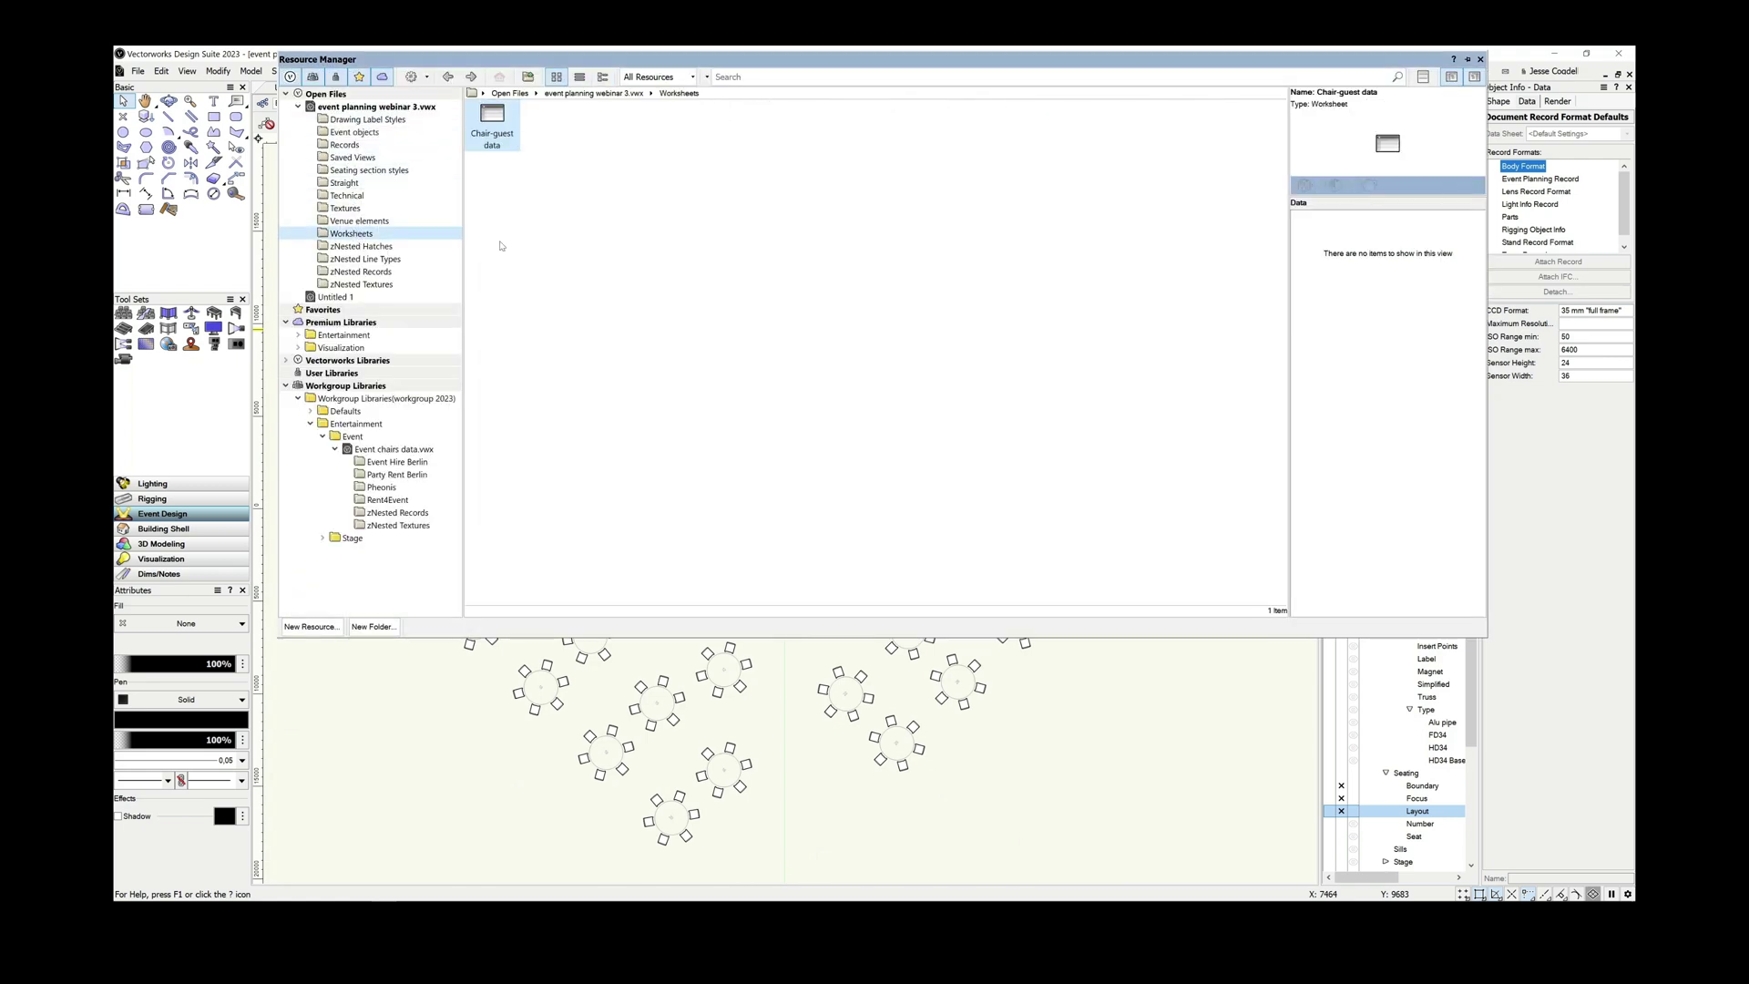
pyautogui.rightClick(494, 129)
pyautogui.click(538, 202)
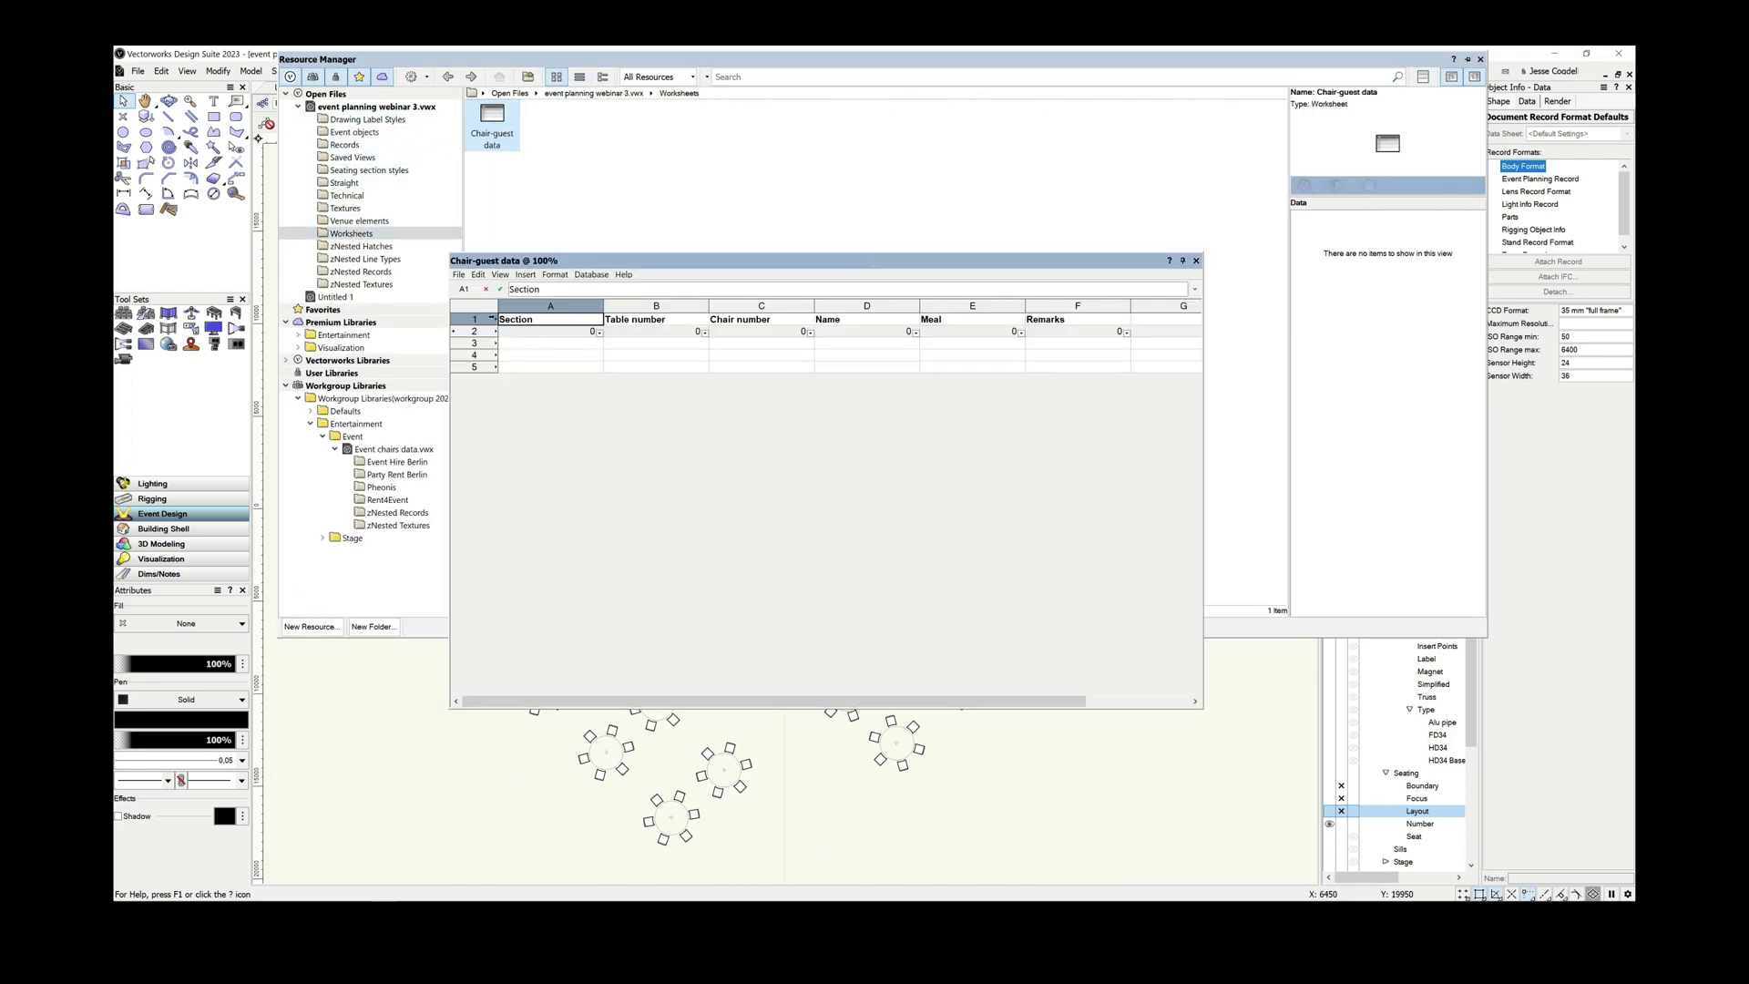
pyautogui.click(460, 277)
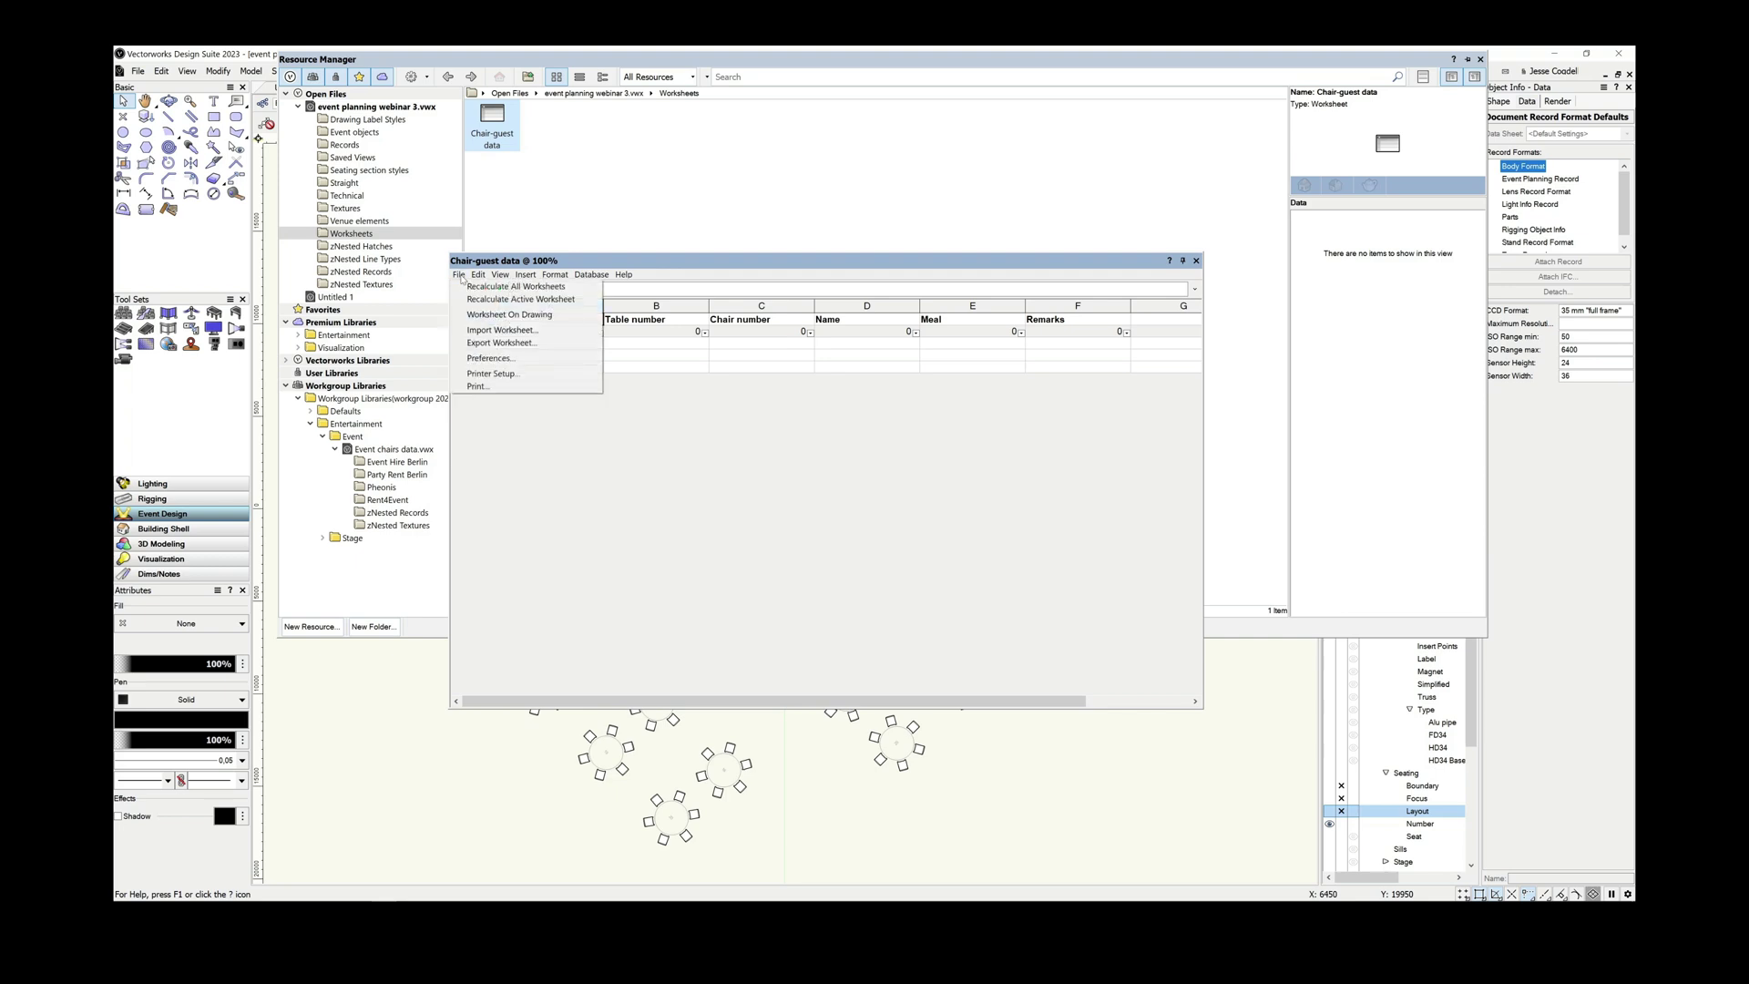
pyautogui.click(496, 299)
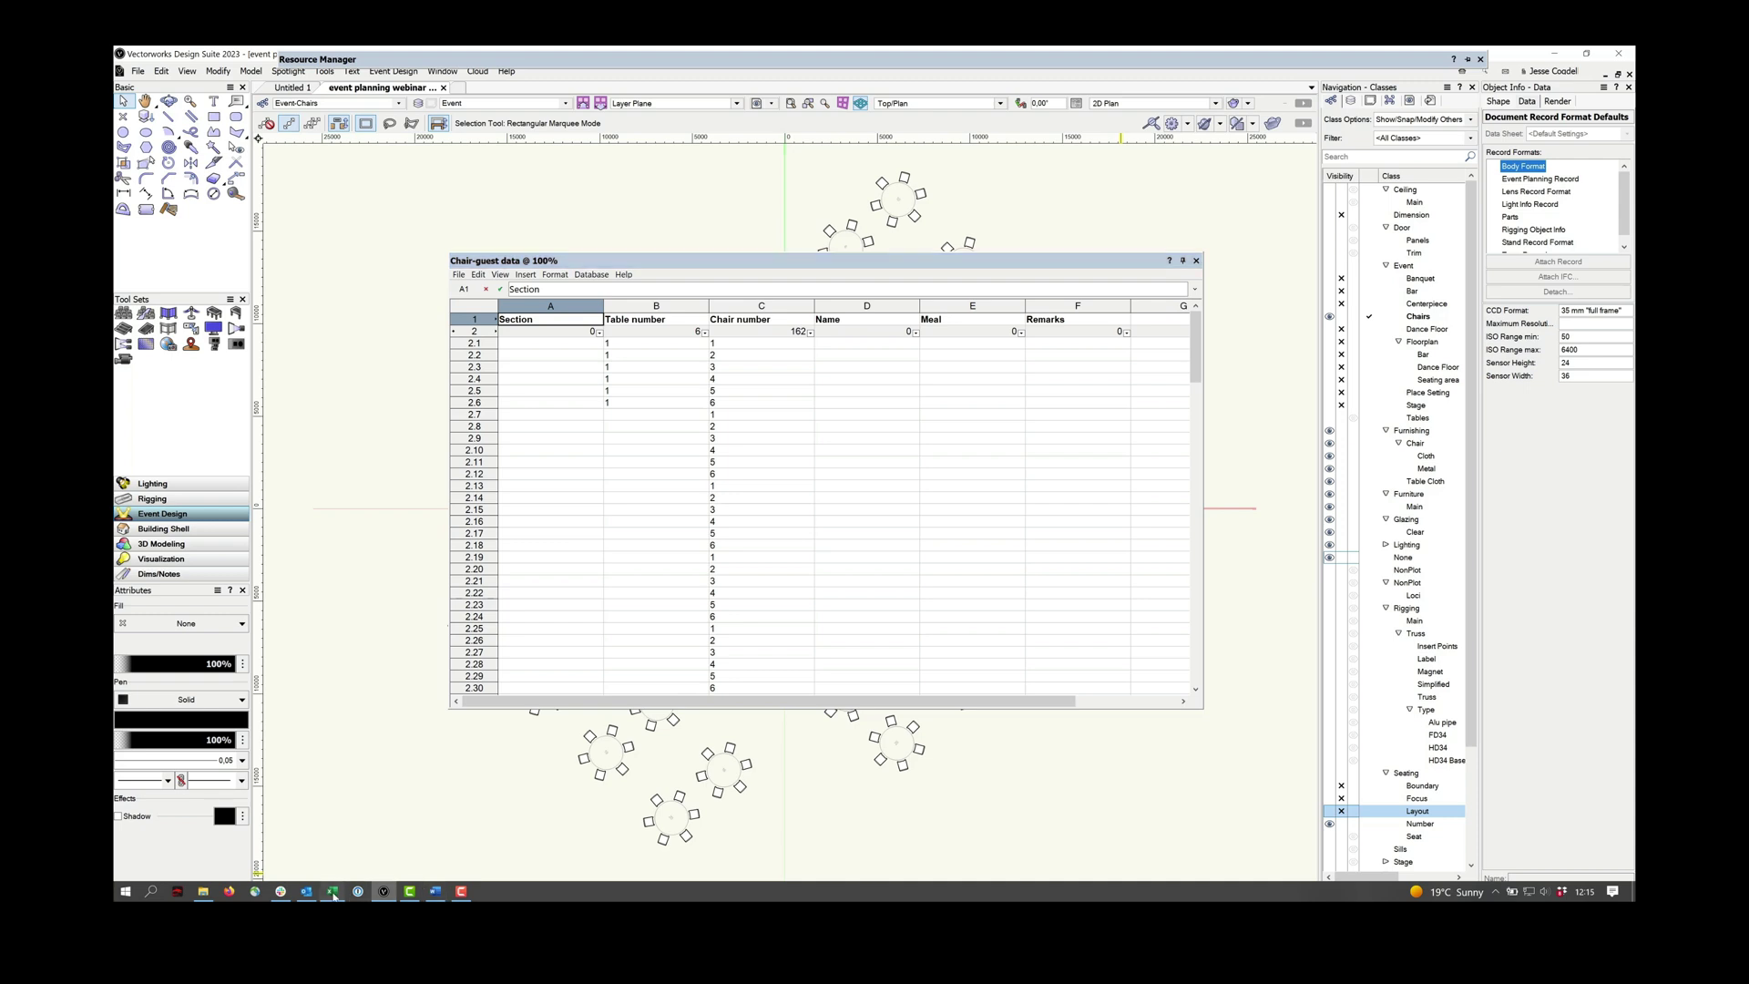
# - Paste Excel column A's table numbers into the worksheet's Table number column, then close it
pyautogui.click(384, 892)
pyautogui.click(1172, 128)
pyautogui.rightClick(1172, 133)
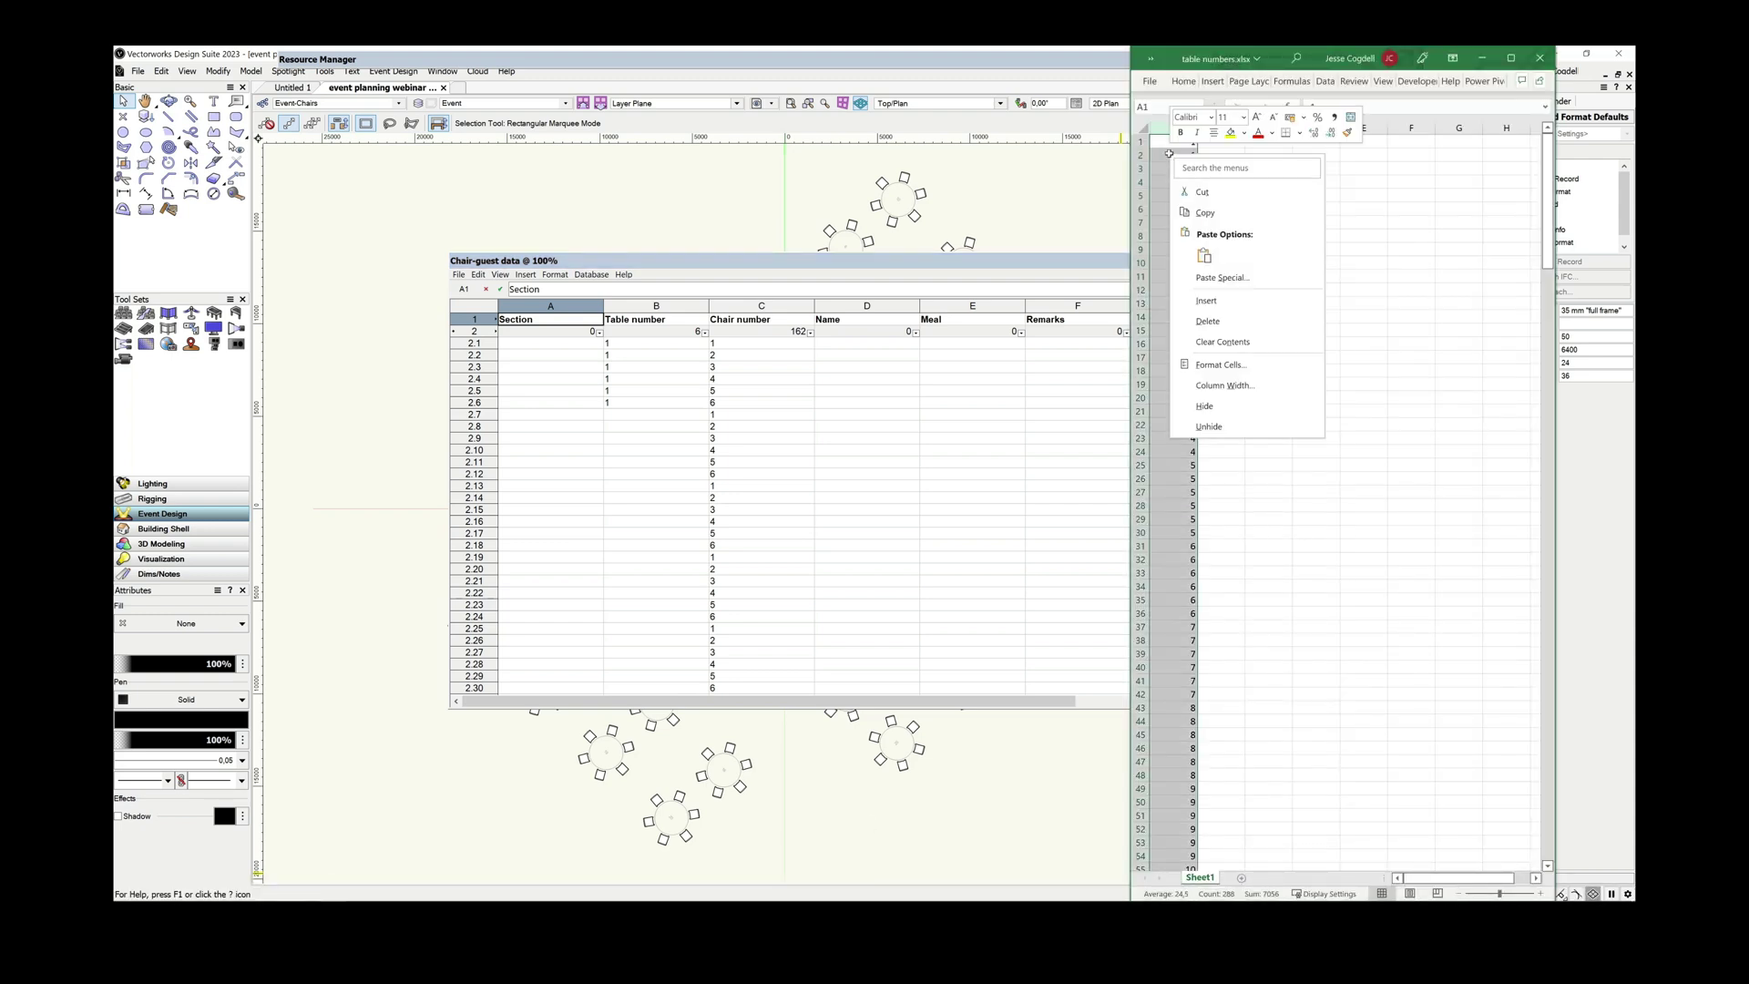
pyautogui.click(1199, 223)
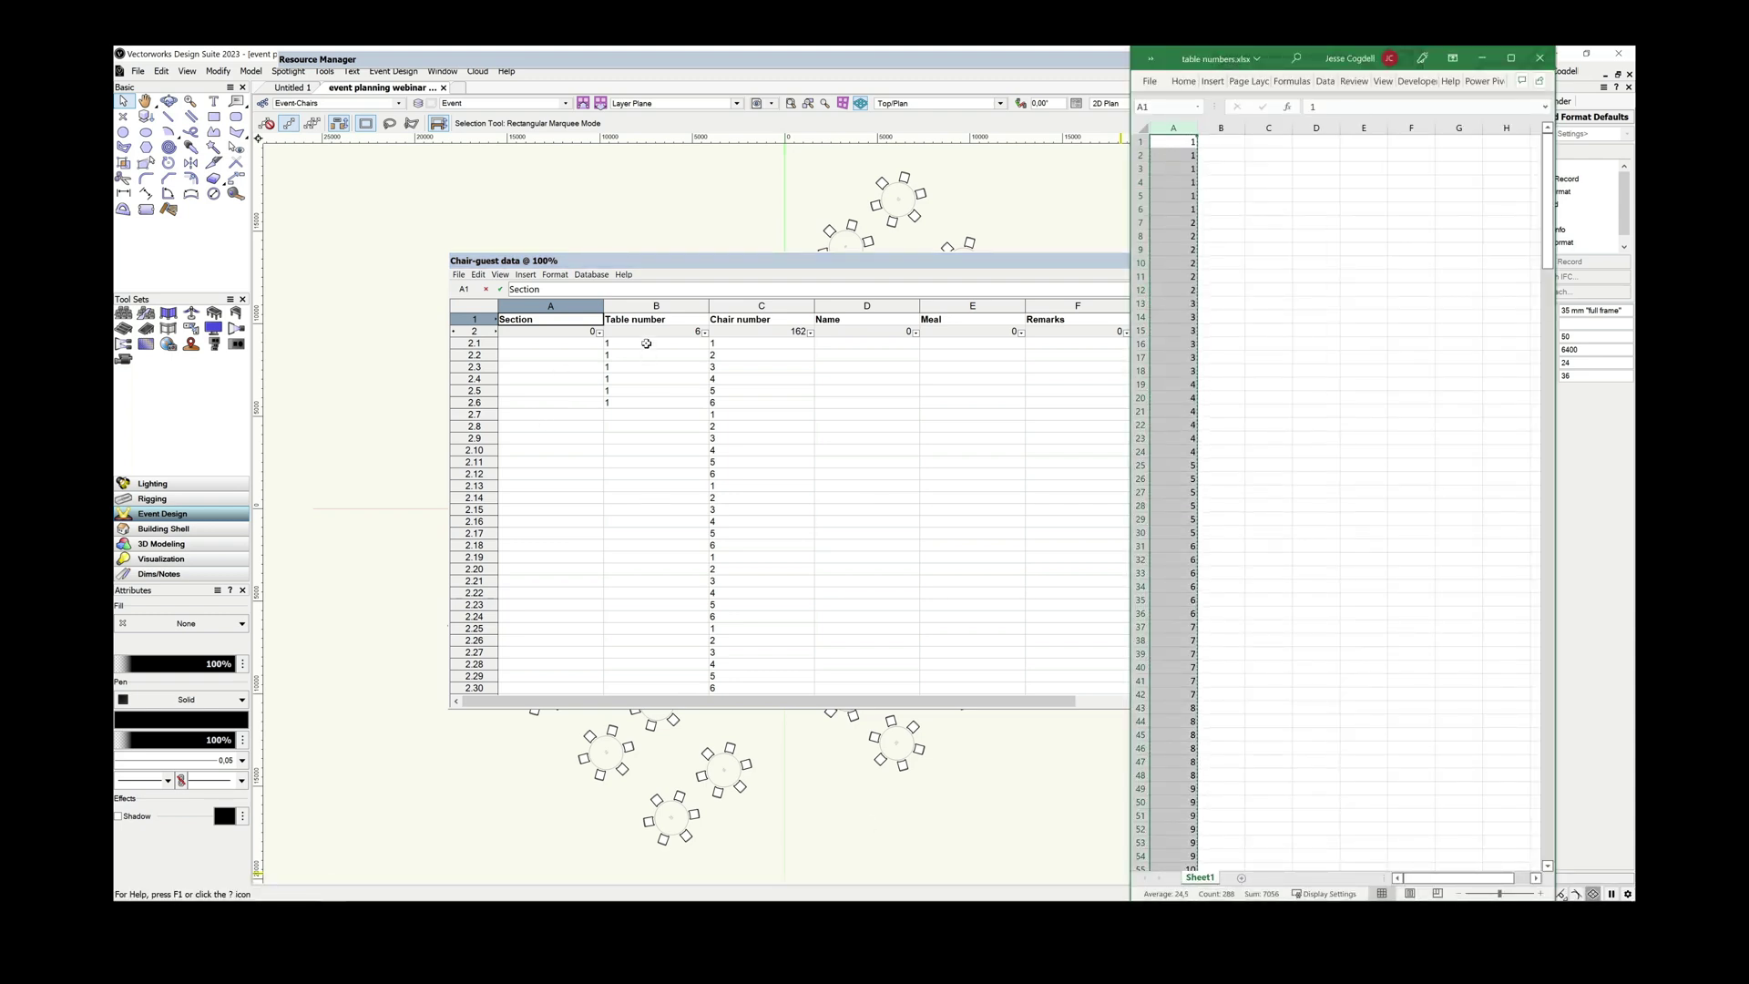
pyautogui.moveTo(645, 344); pyautogui.dragTo(664, 657)
pyautogui.rightClick(667, 652)
pyautogui.click(701, 686)
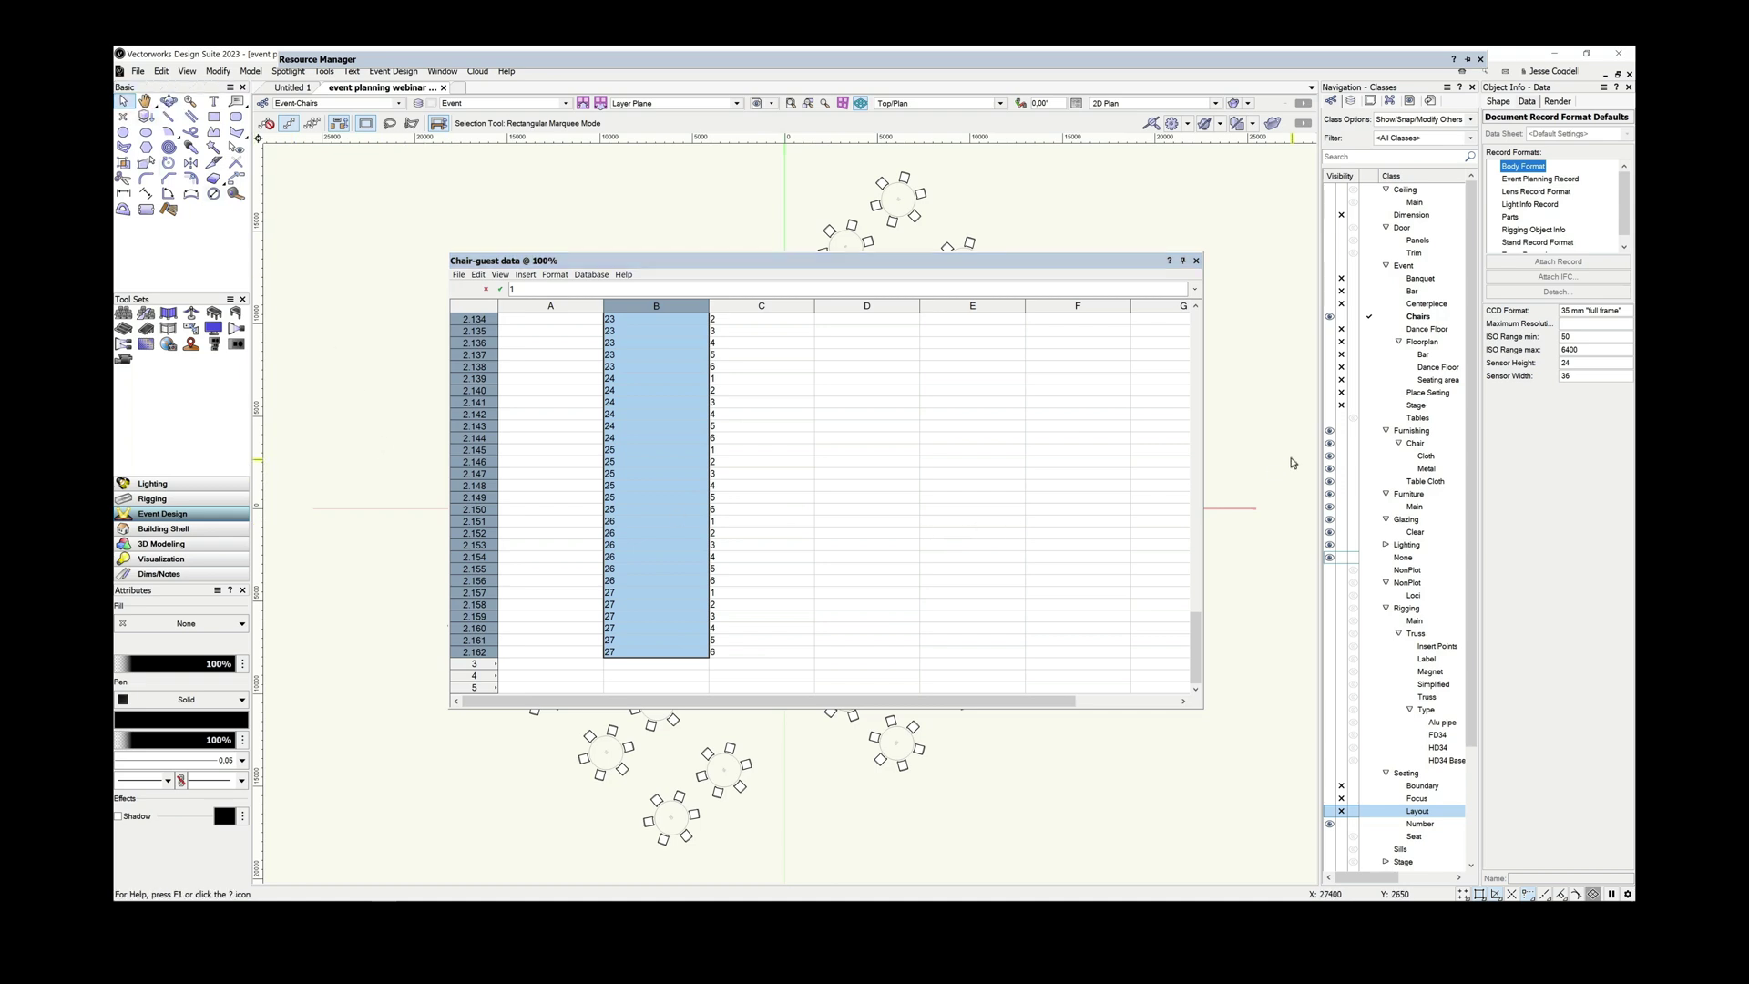
pyautogui.click(1196, 262)
pyautogui.scroll(3, 984, 495)
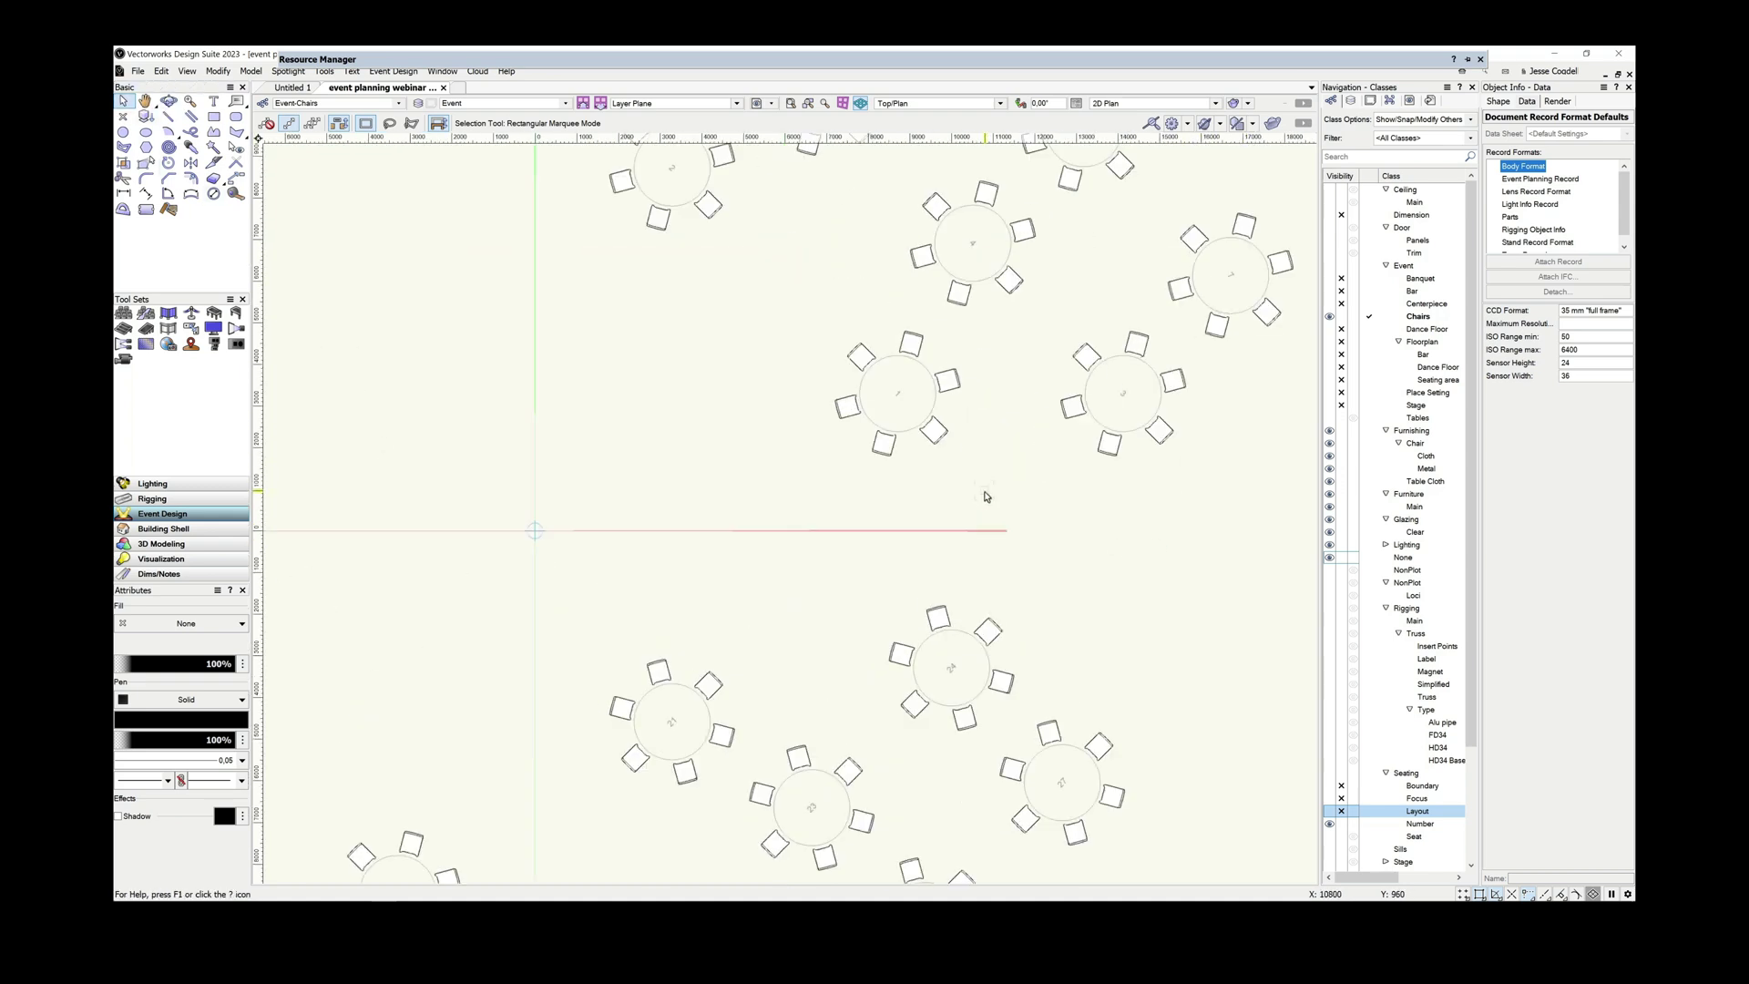
pyautogui.click(990, 629)
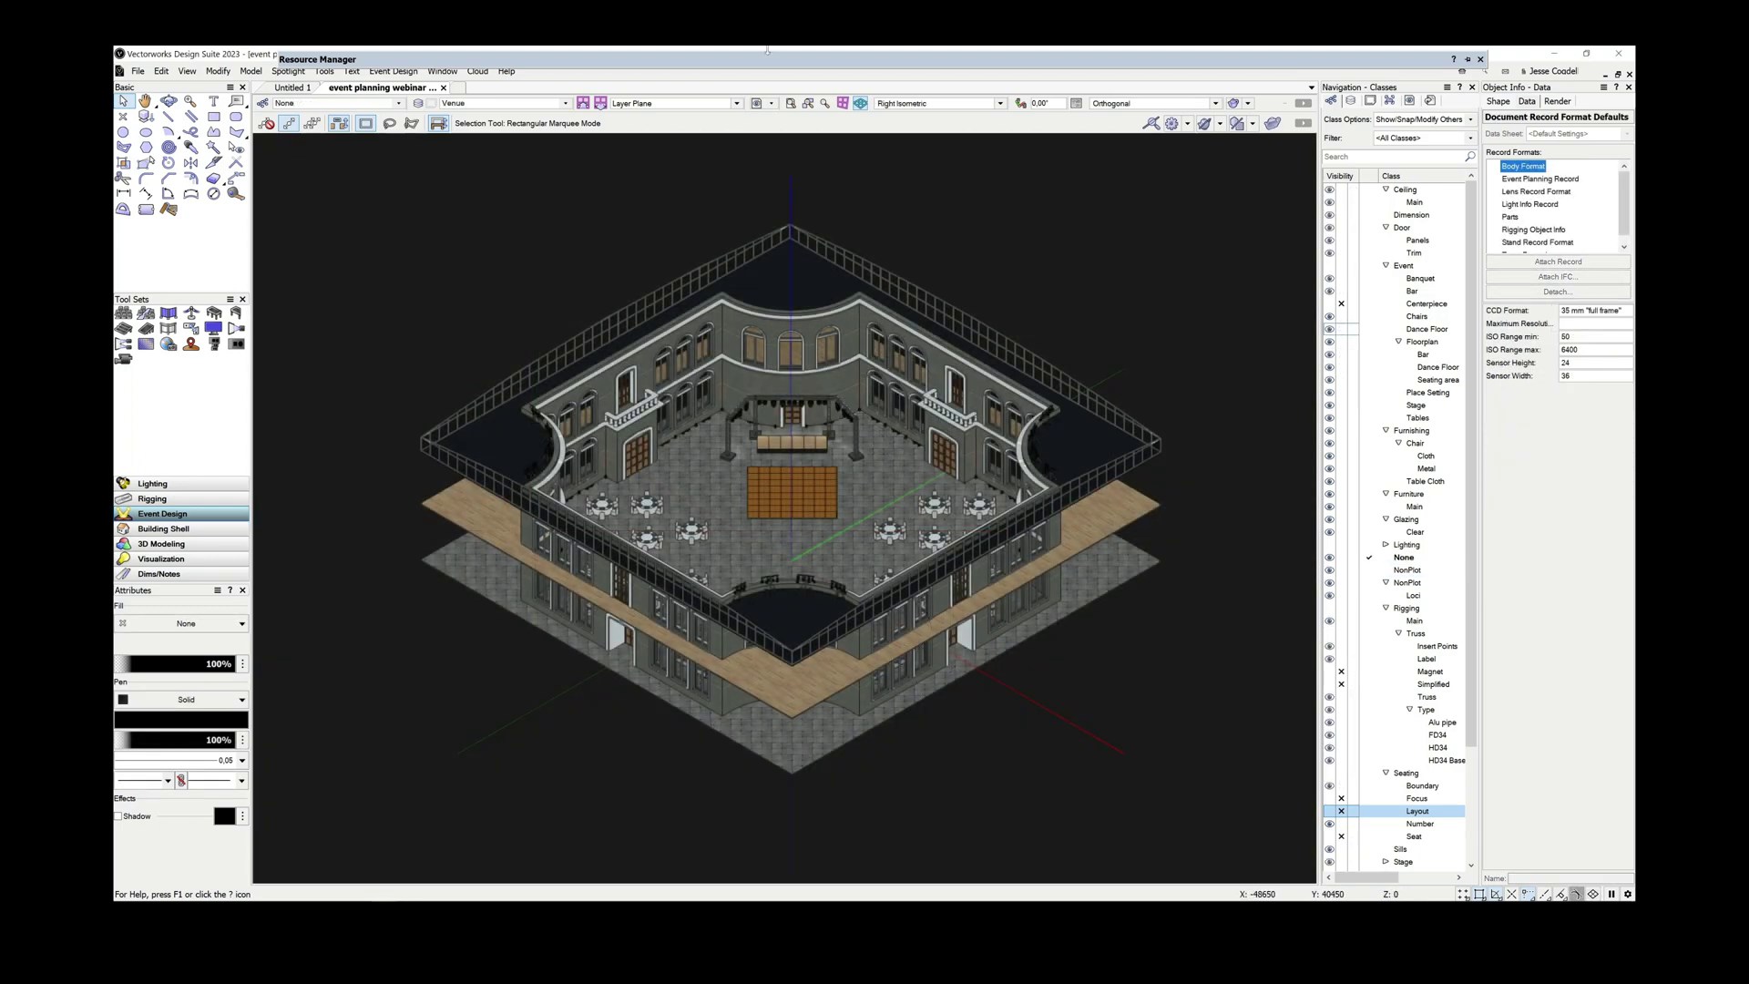
# - Paste the Excel guest names into the reopened worksheet's Name column
pyautogui.moveTo(769, 59)
pyautogui.rightClick(499, 118)
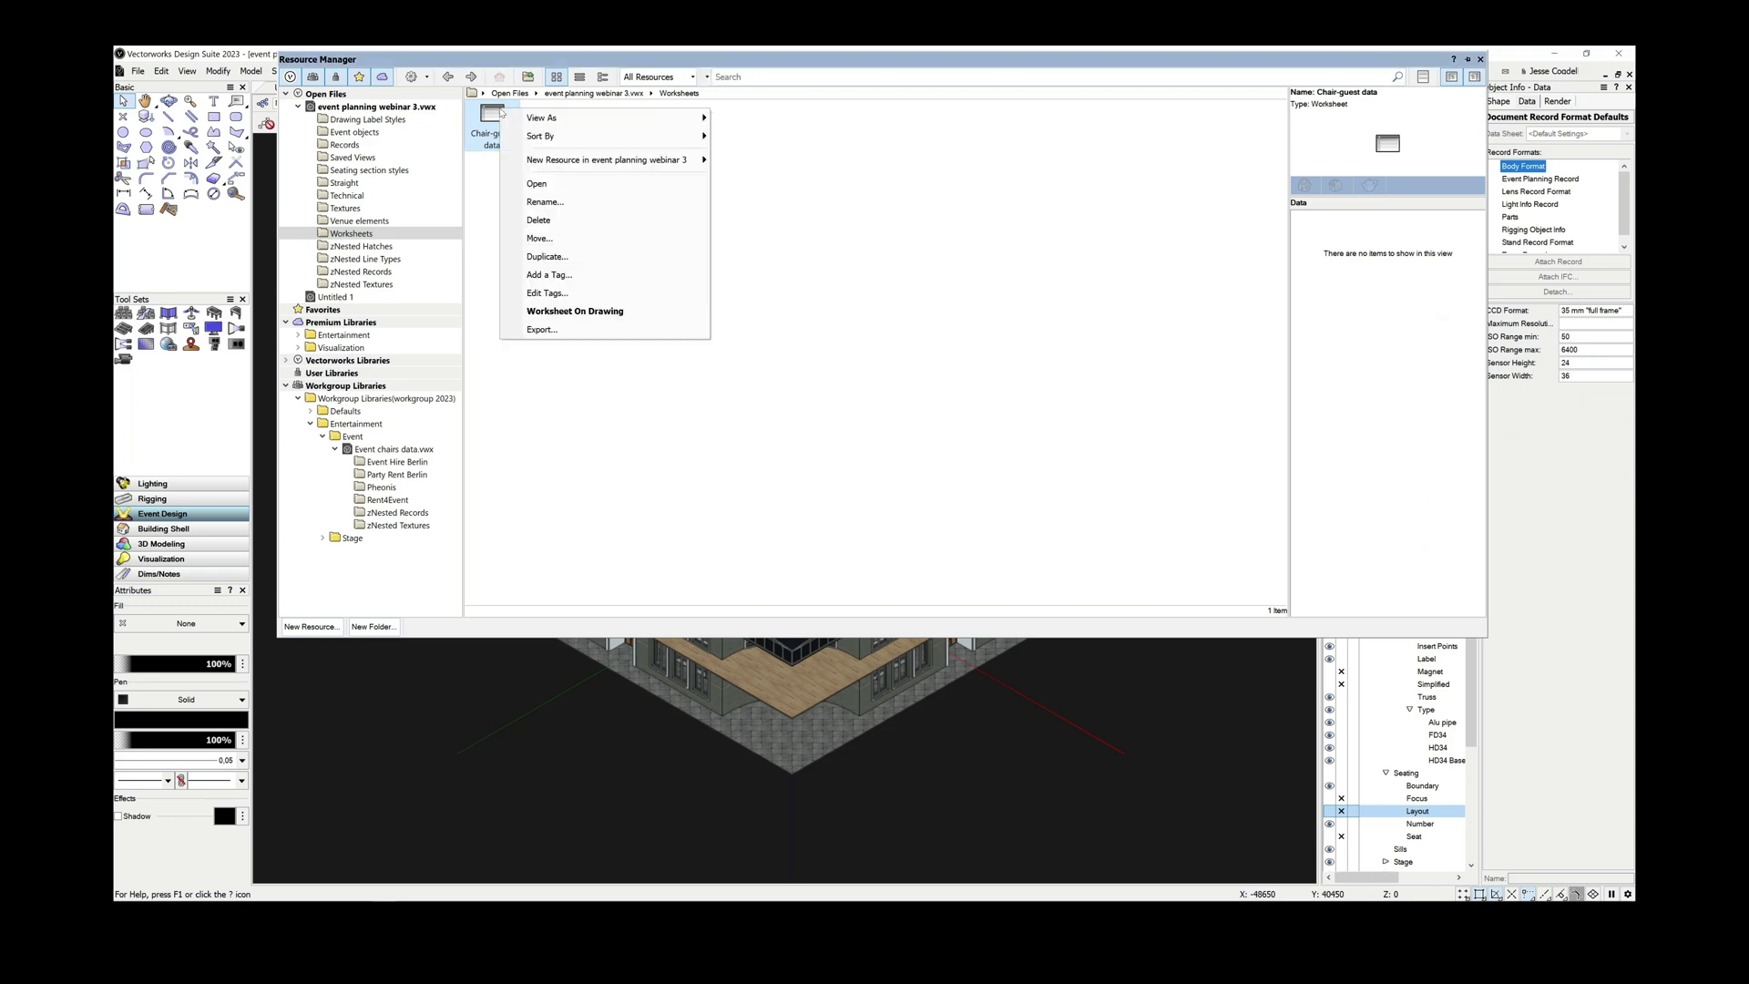
pyautogui.click(523, 180)
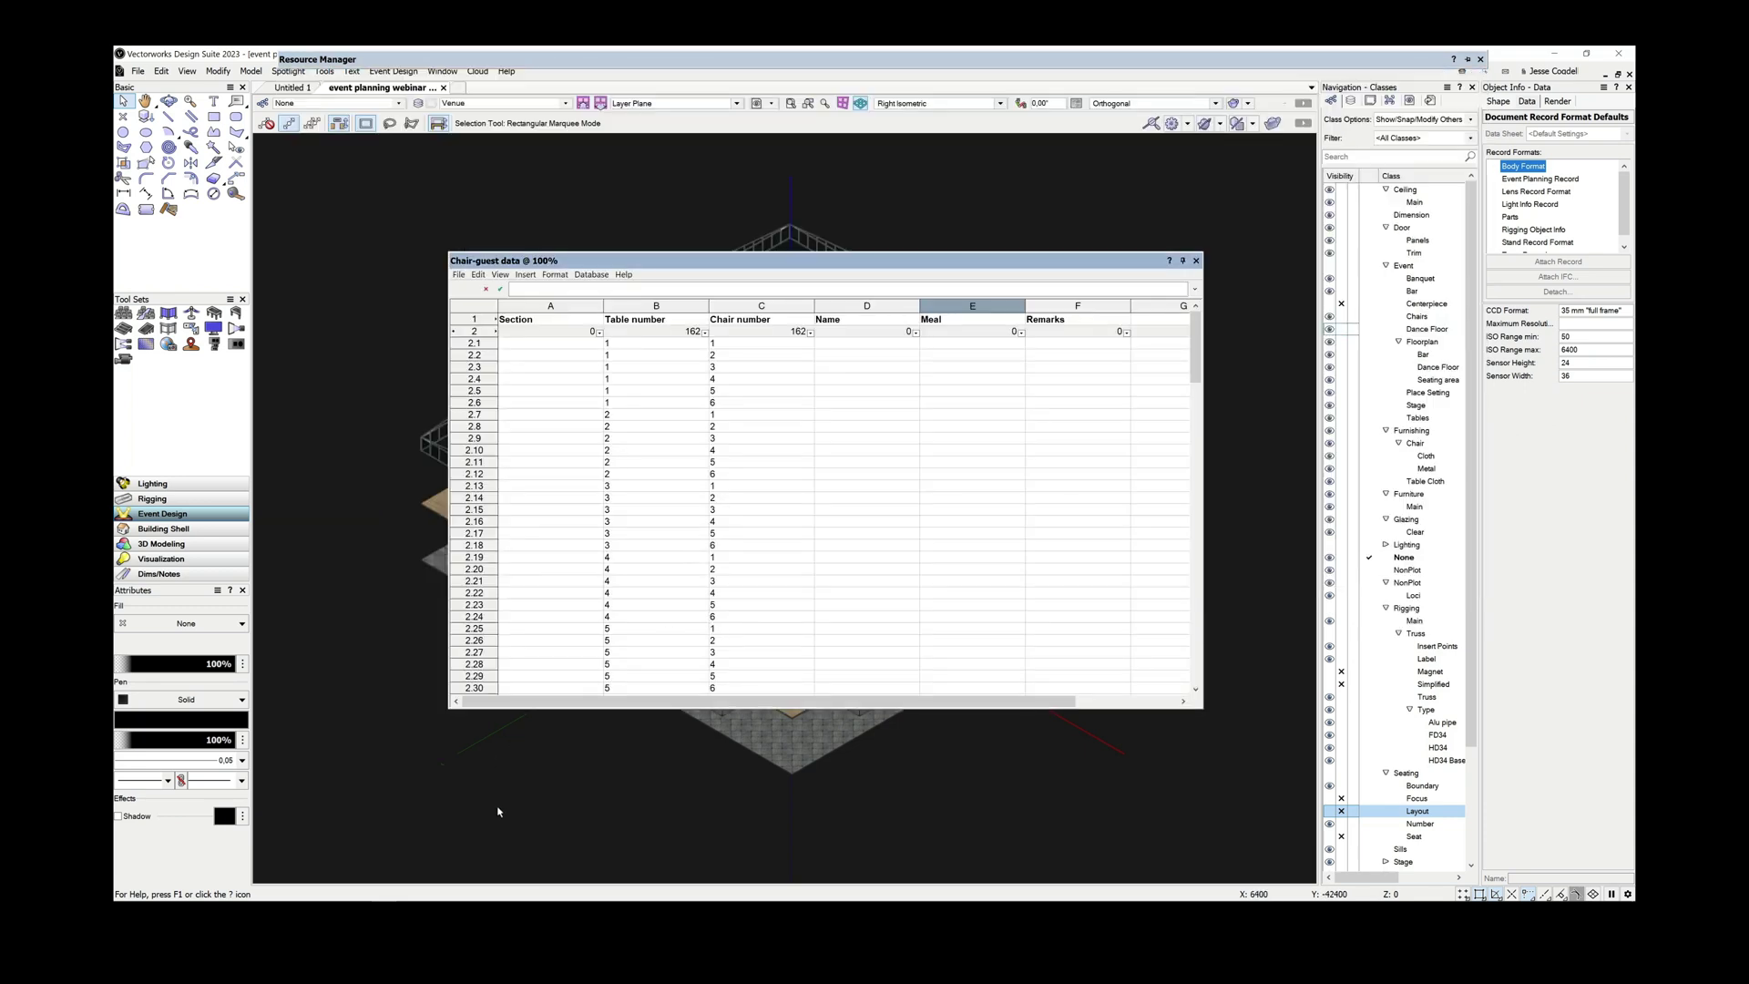
pyautogui.moveTo(438, 885)
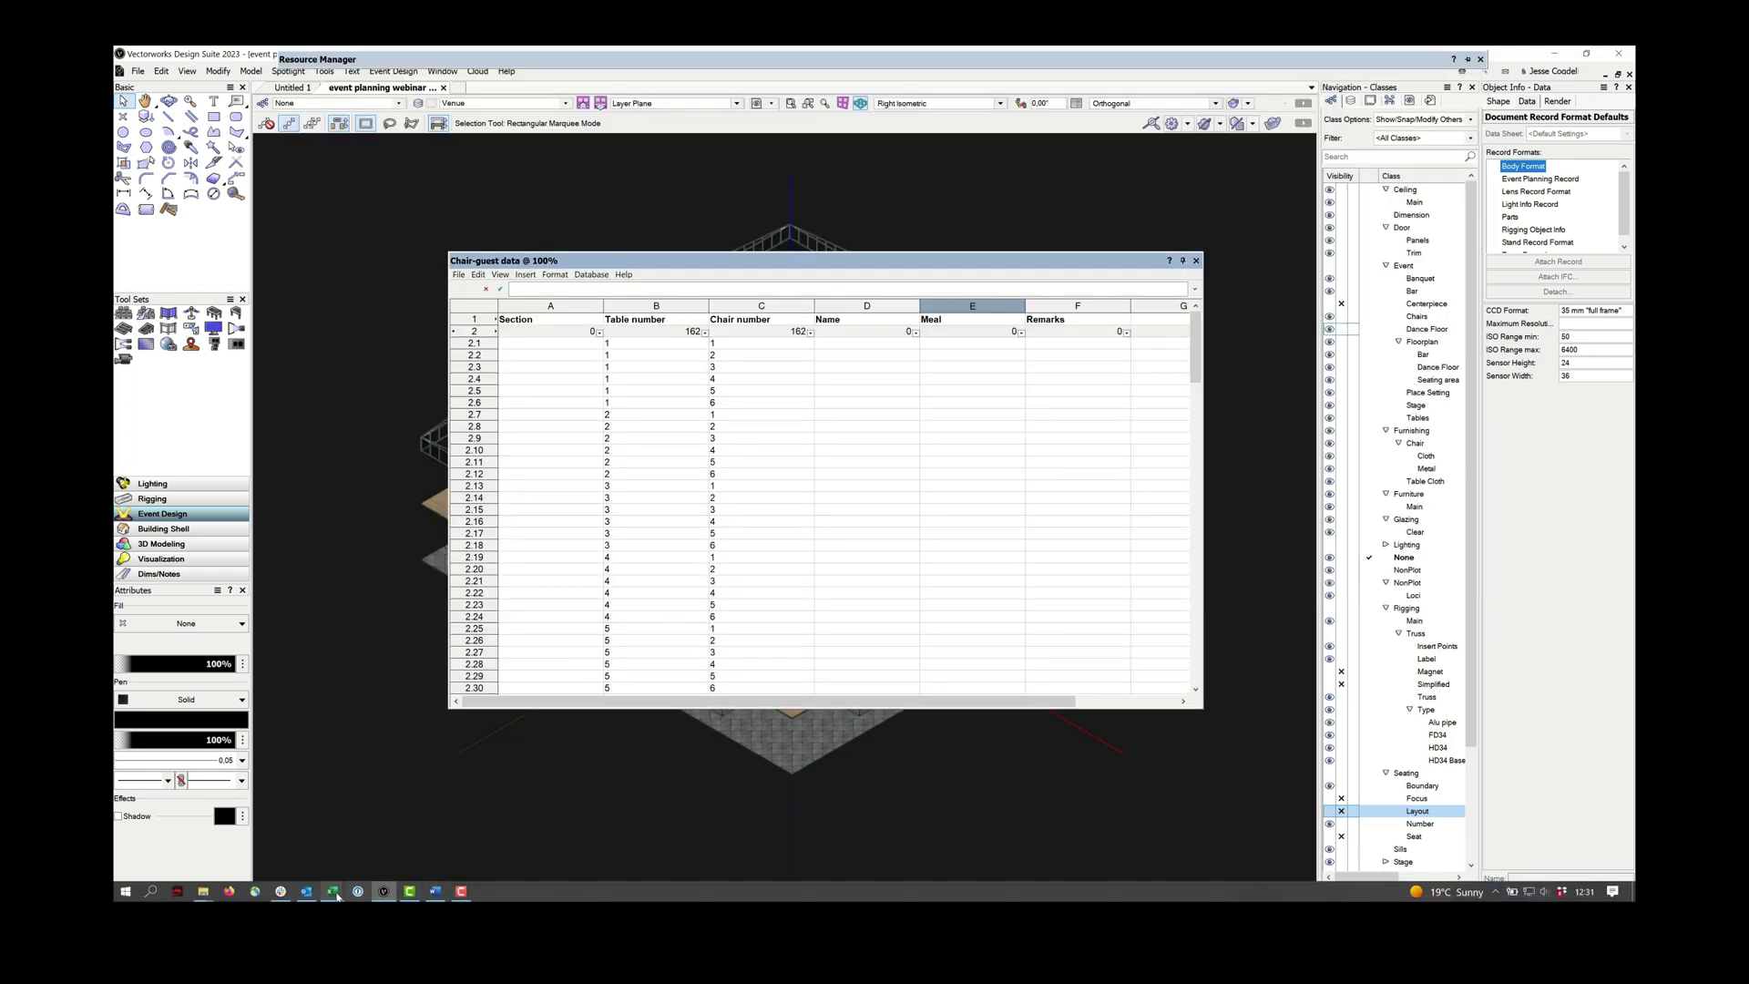
pyautogui.click(355, 852)
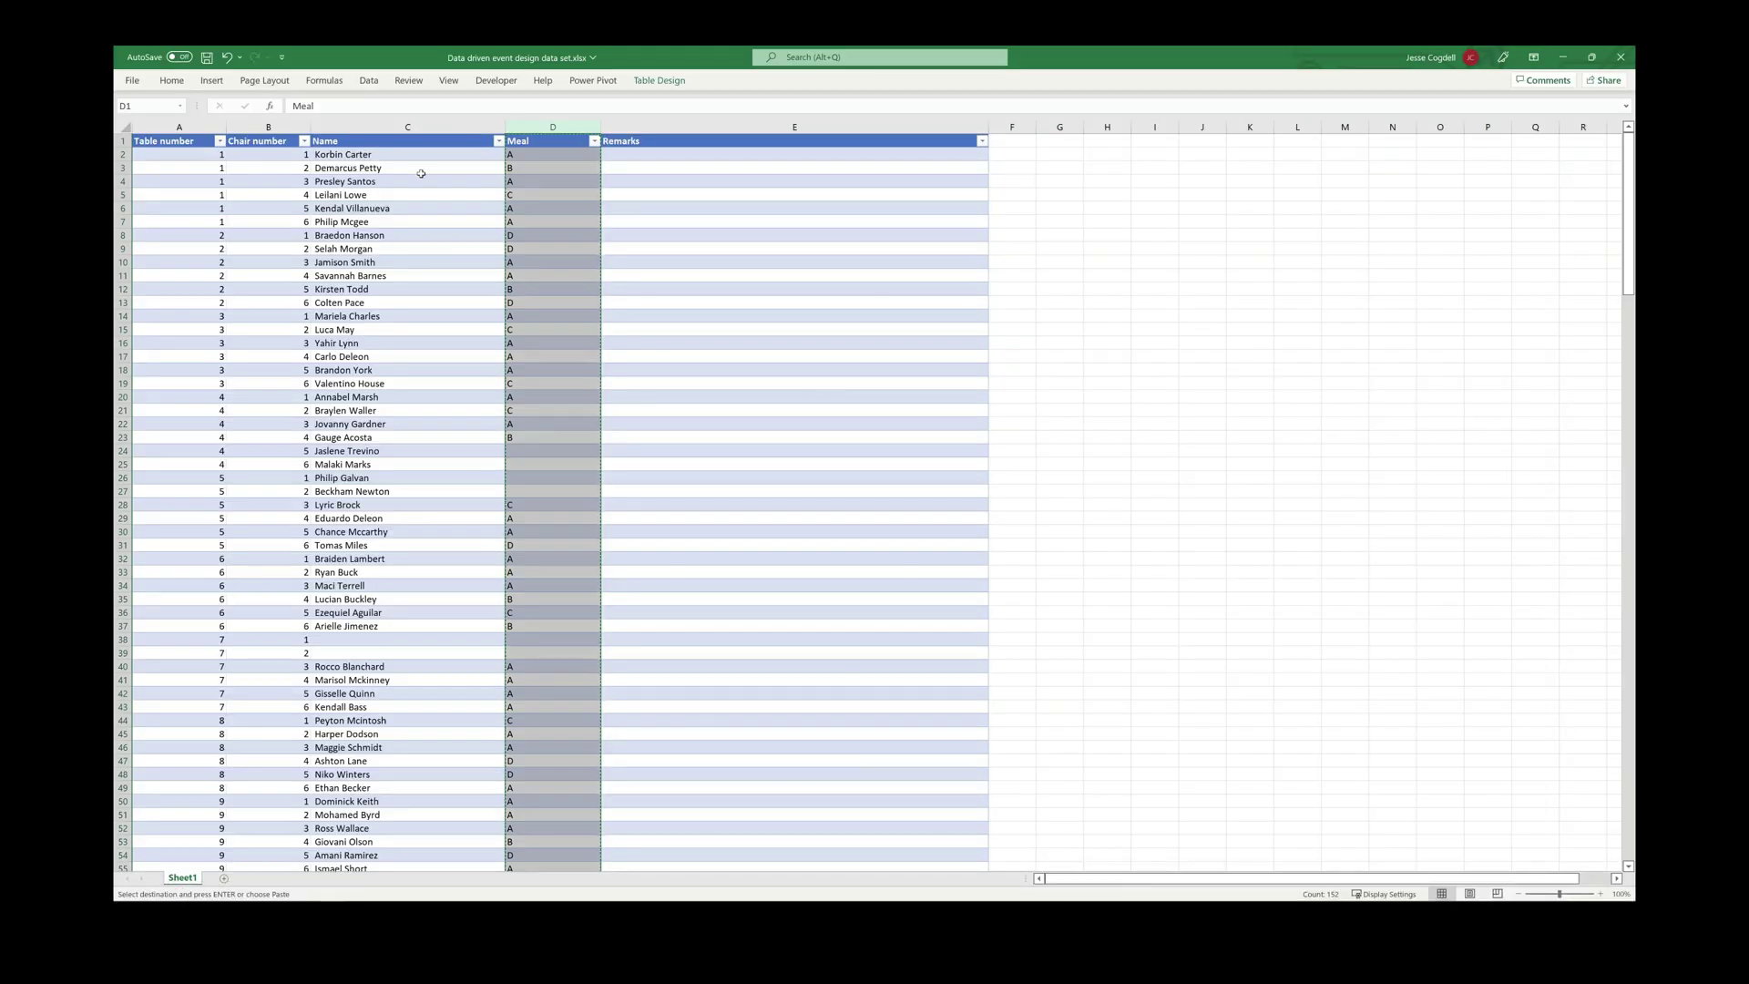
pyautogui.moveTo(417, 156); pyautogui.dragTo(434, 238)
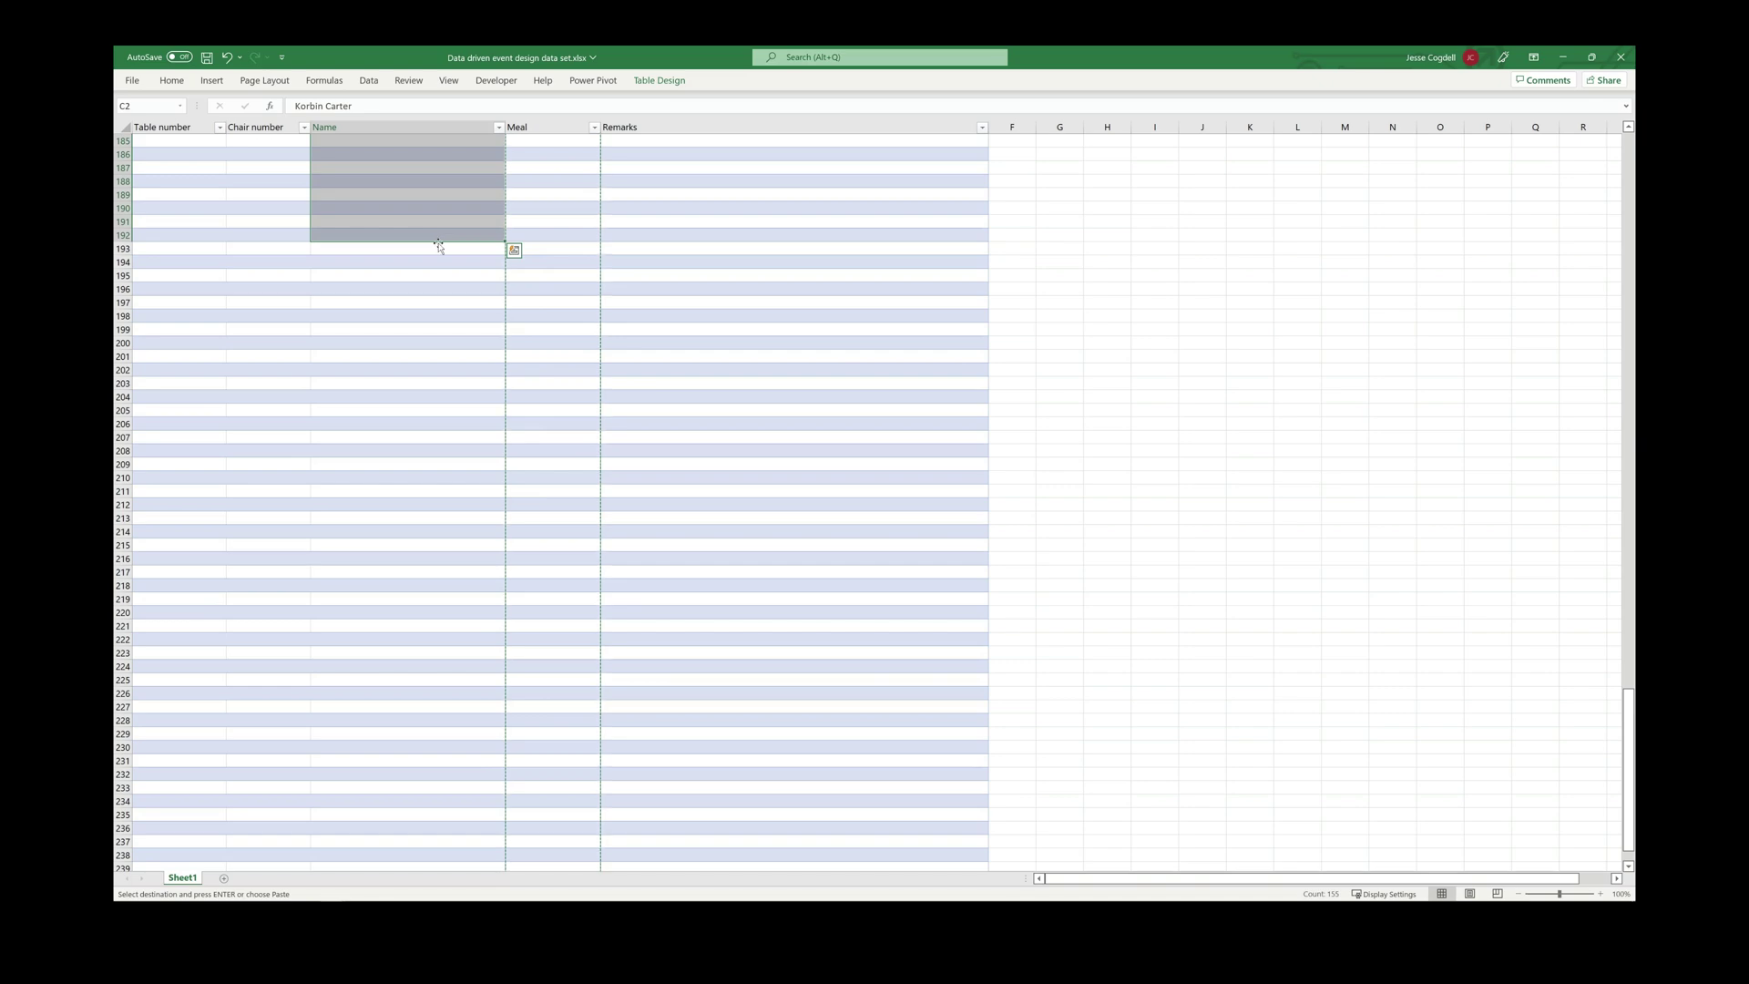
pyautogui.rightClick(438, 244)
pyautogui.click(470, 284)
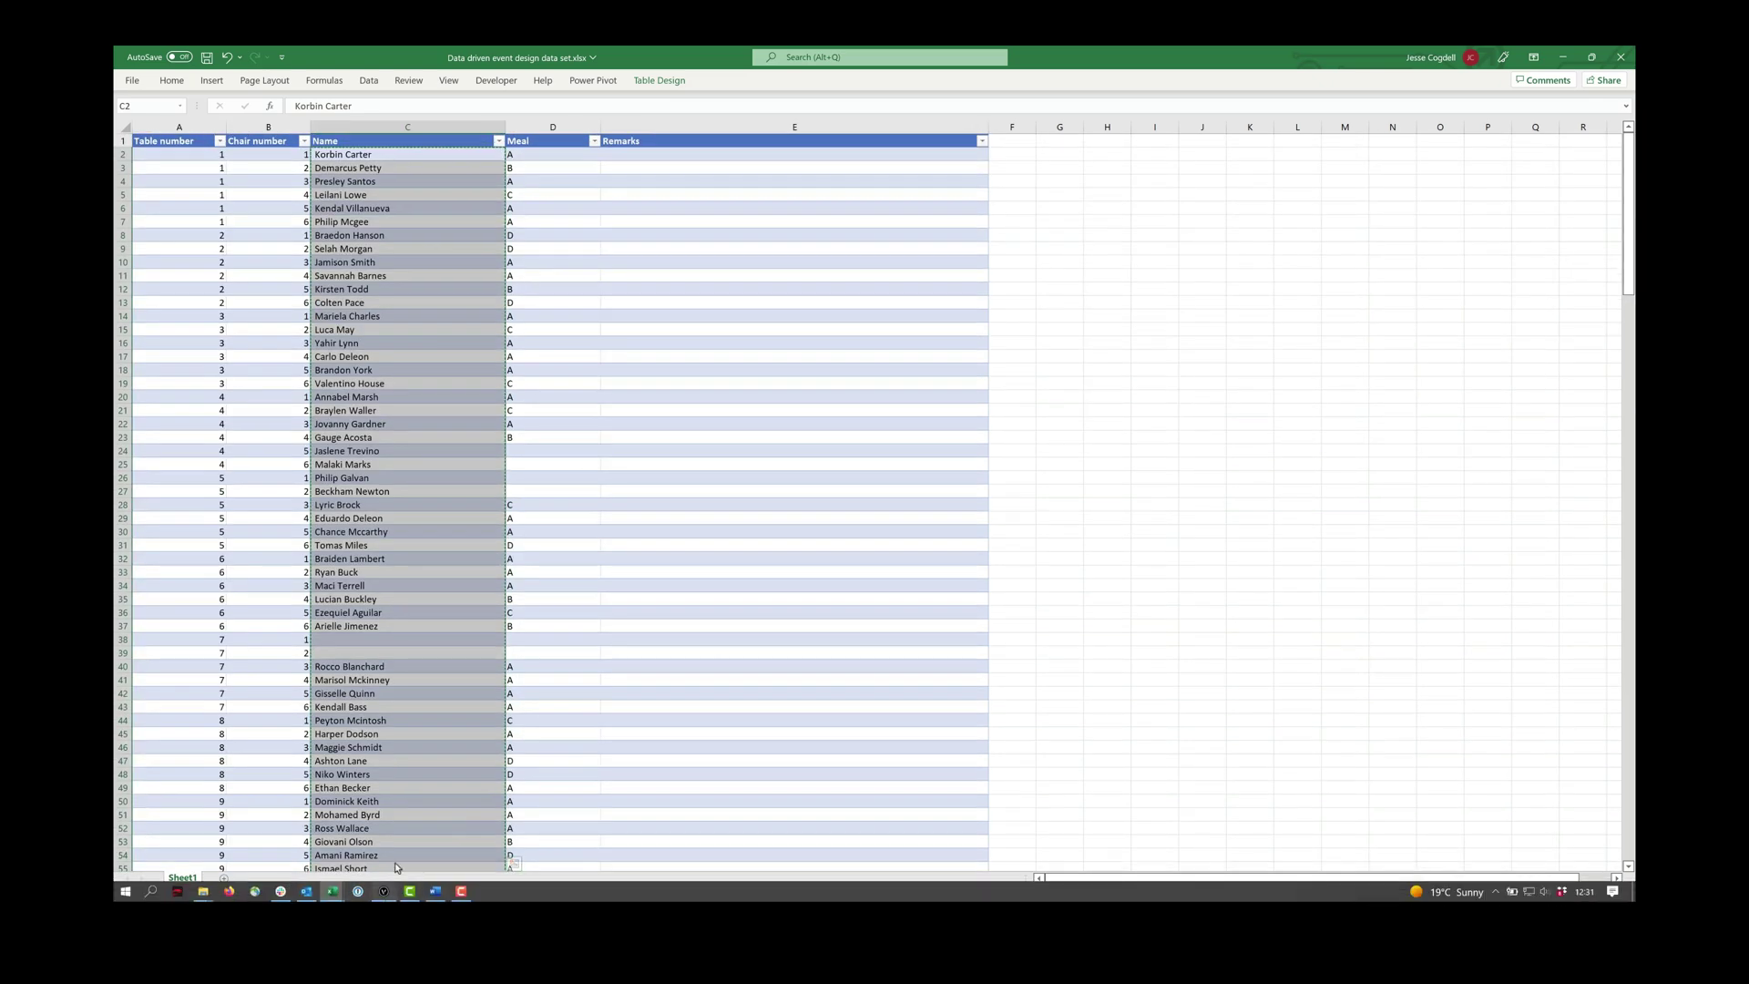
pyautogui.click(383, 891)
pyautogui.moveTo(832, 346); pyautogui.dragTo(882, 655)
pyautogui.rightClick(882, 655)
pyautogui.click(911, 687)
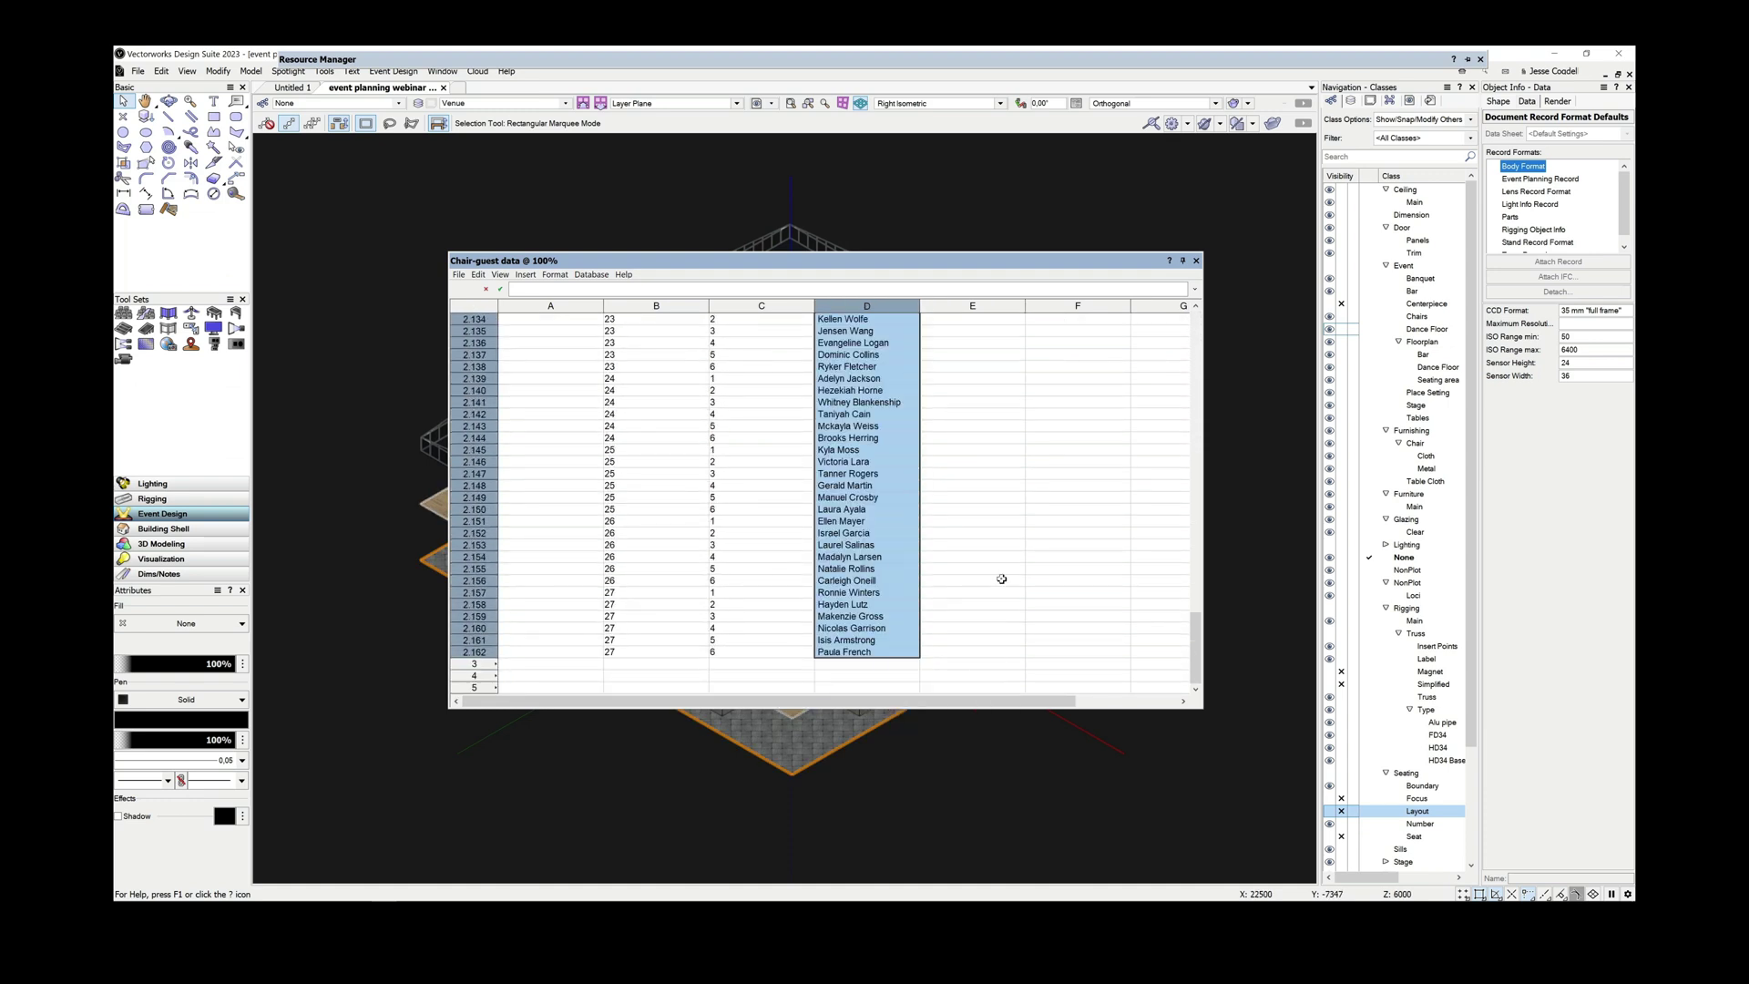
# - Copy all the meal choices from the Excel Meal column
pyautogui.scroll(20, 911, 569)
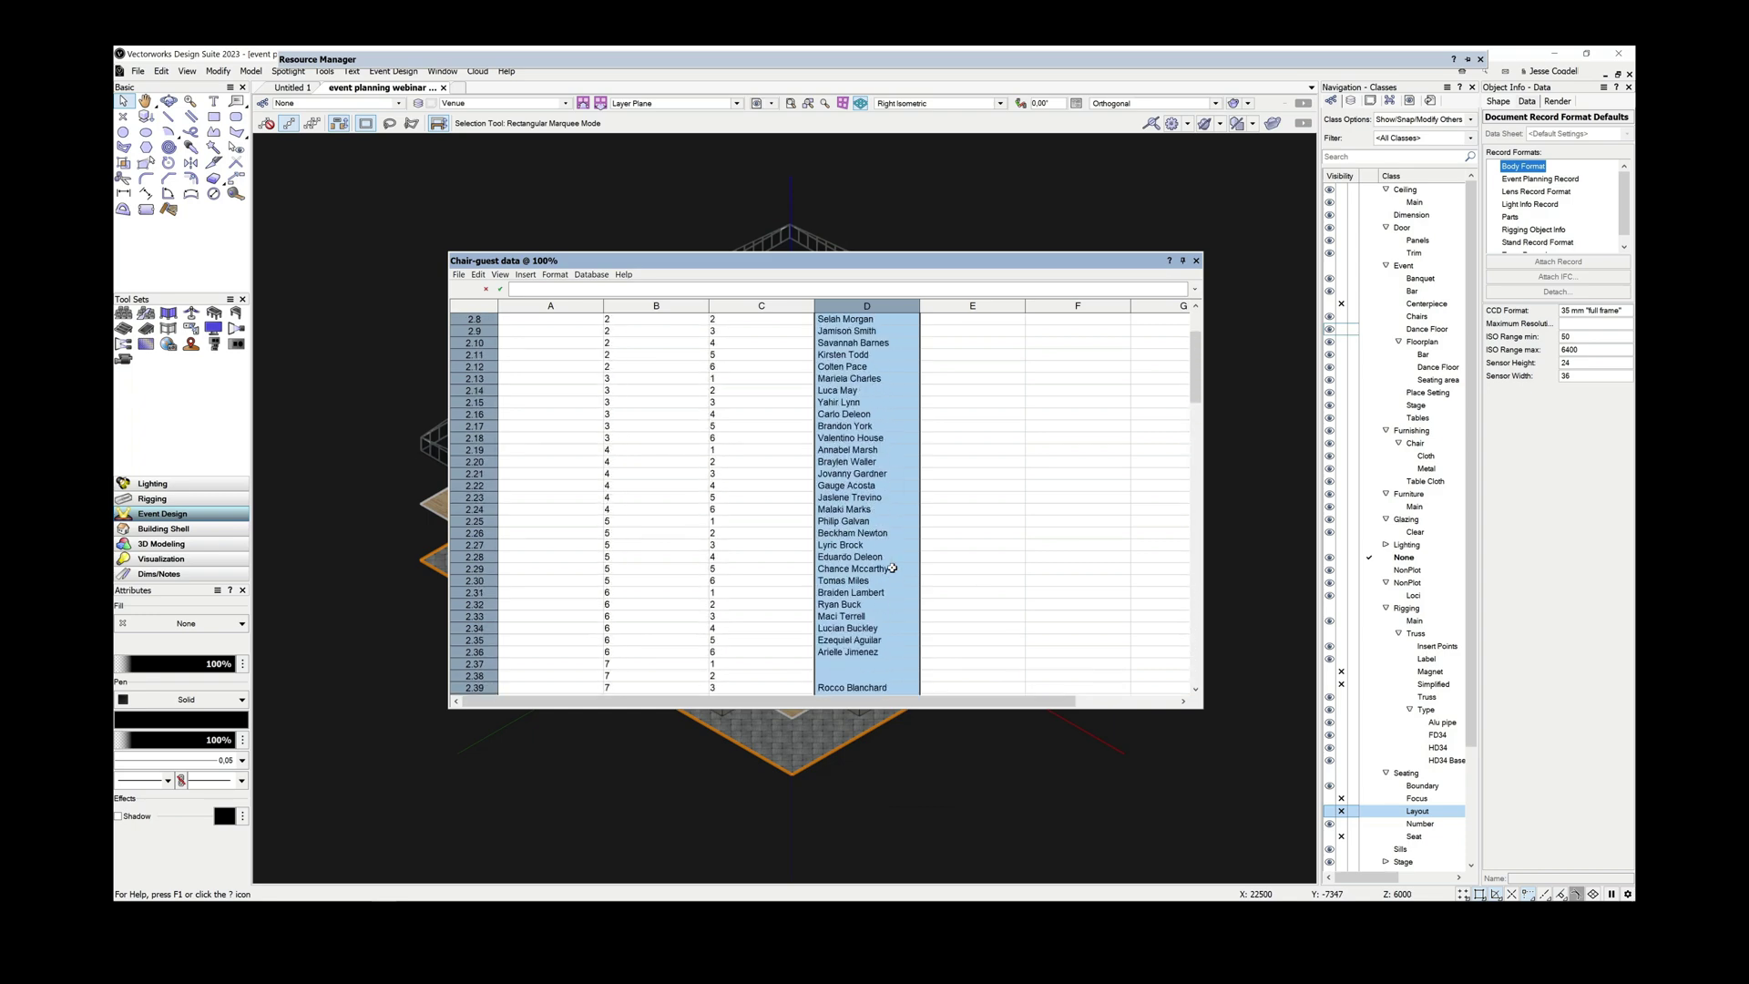
pyautogui.scroll(3, 891, 568)
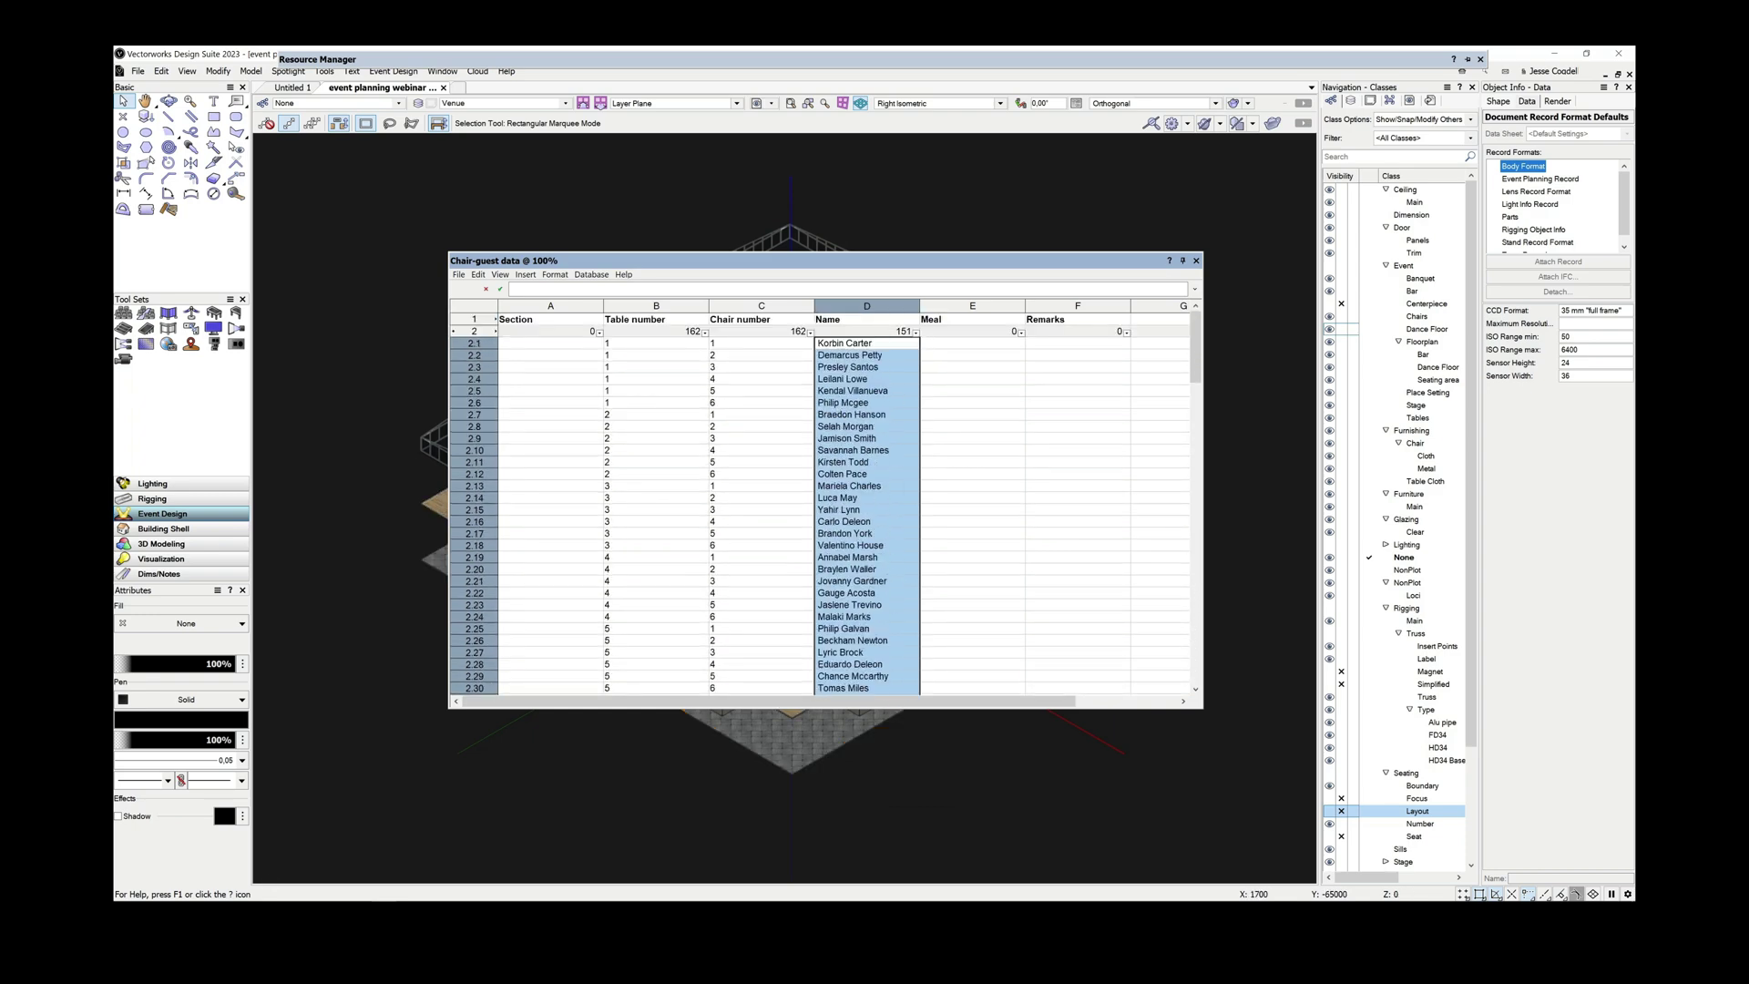
pyautogui.moveTo(306, 897)
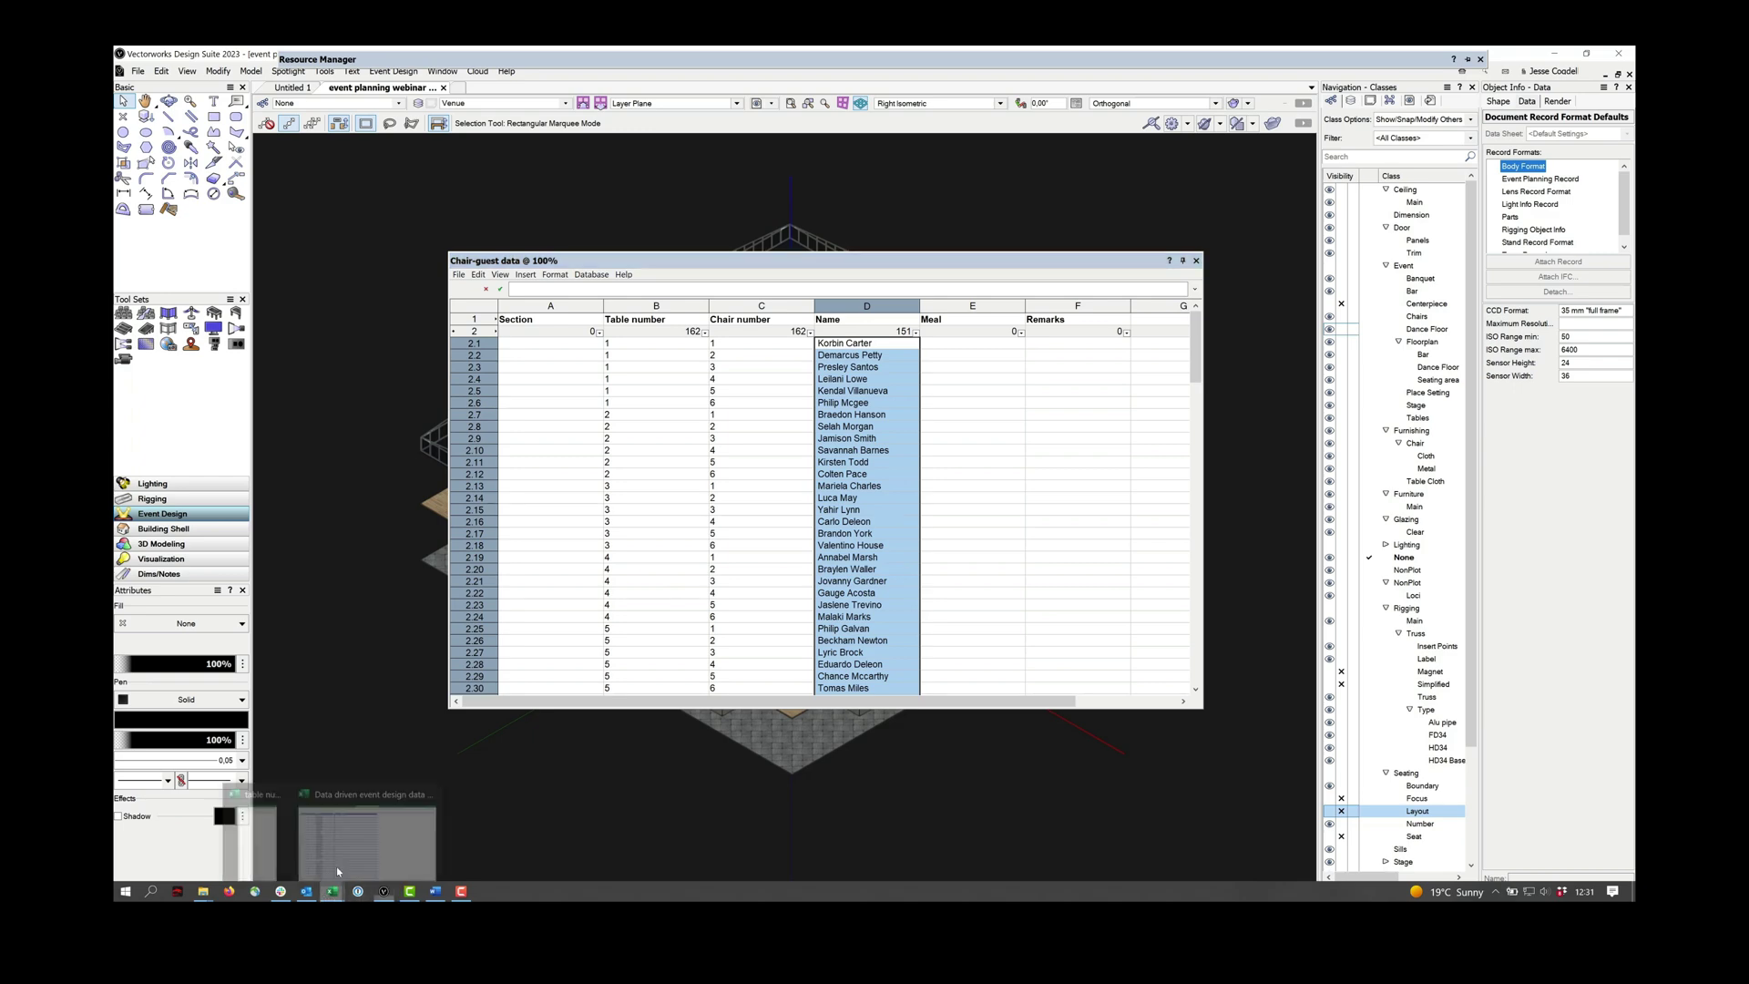
pyautogui.click(363, 852)
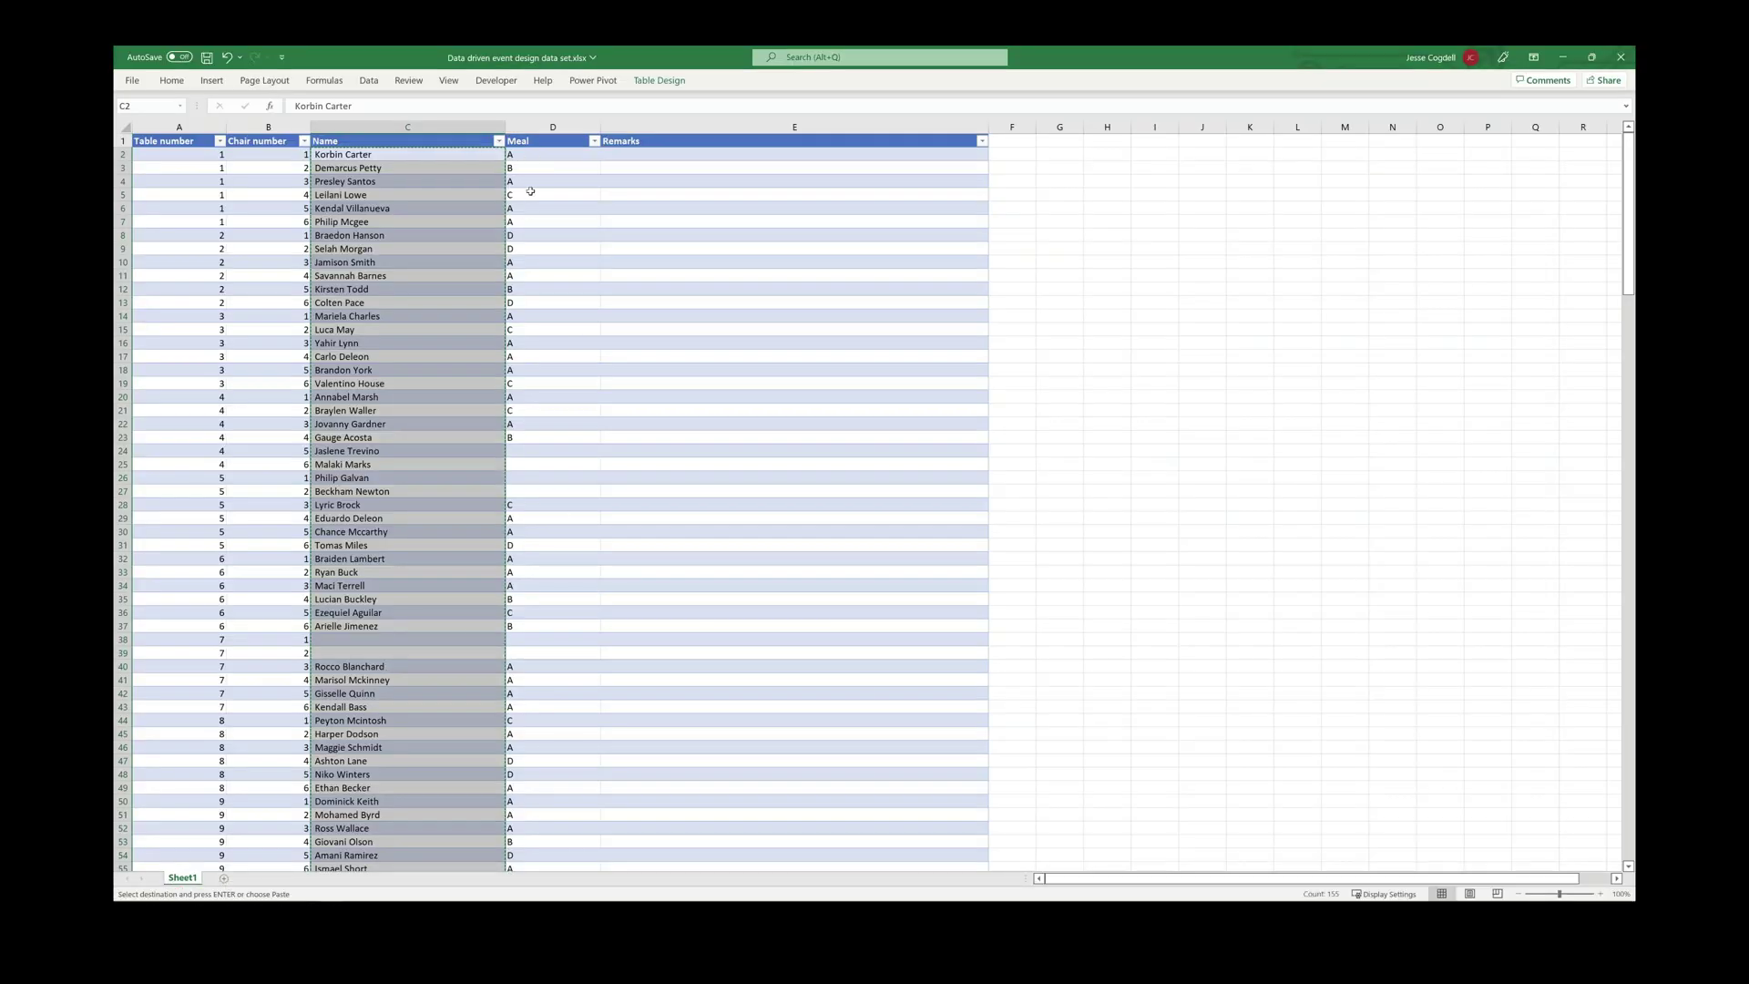
pyautogui.moveTo(547, 154); pyautogui.dragTo(552, 724)
pyautogui.rightClick(550, 724)
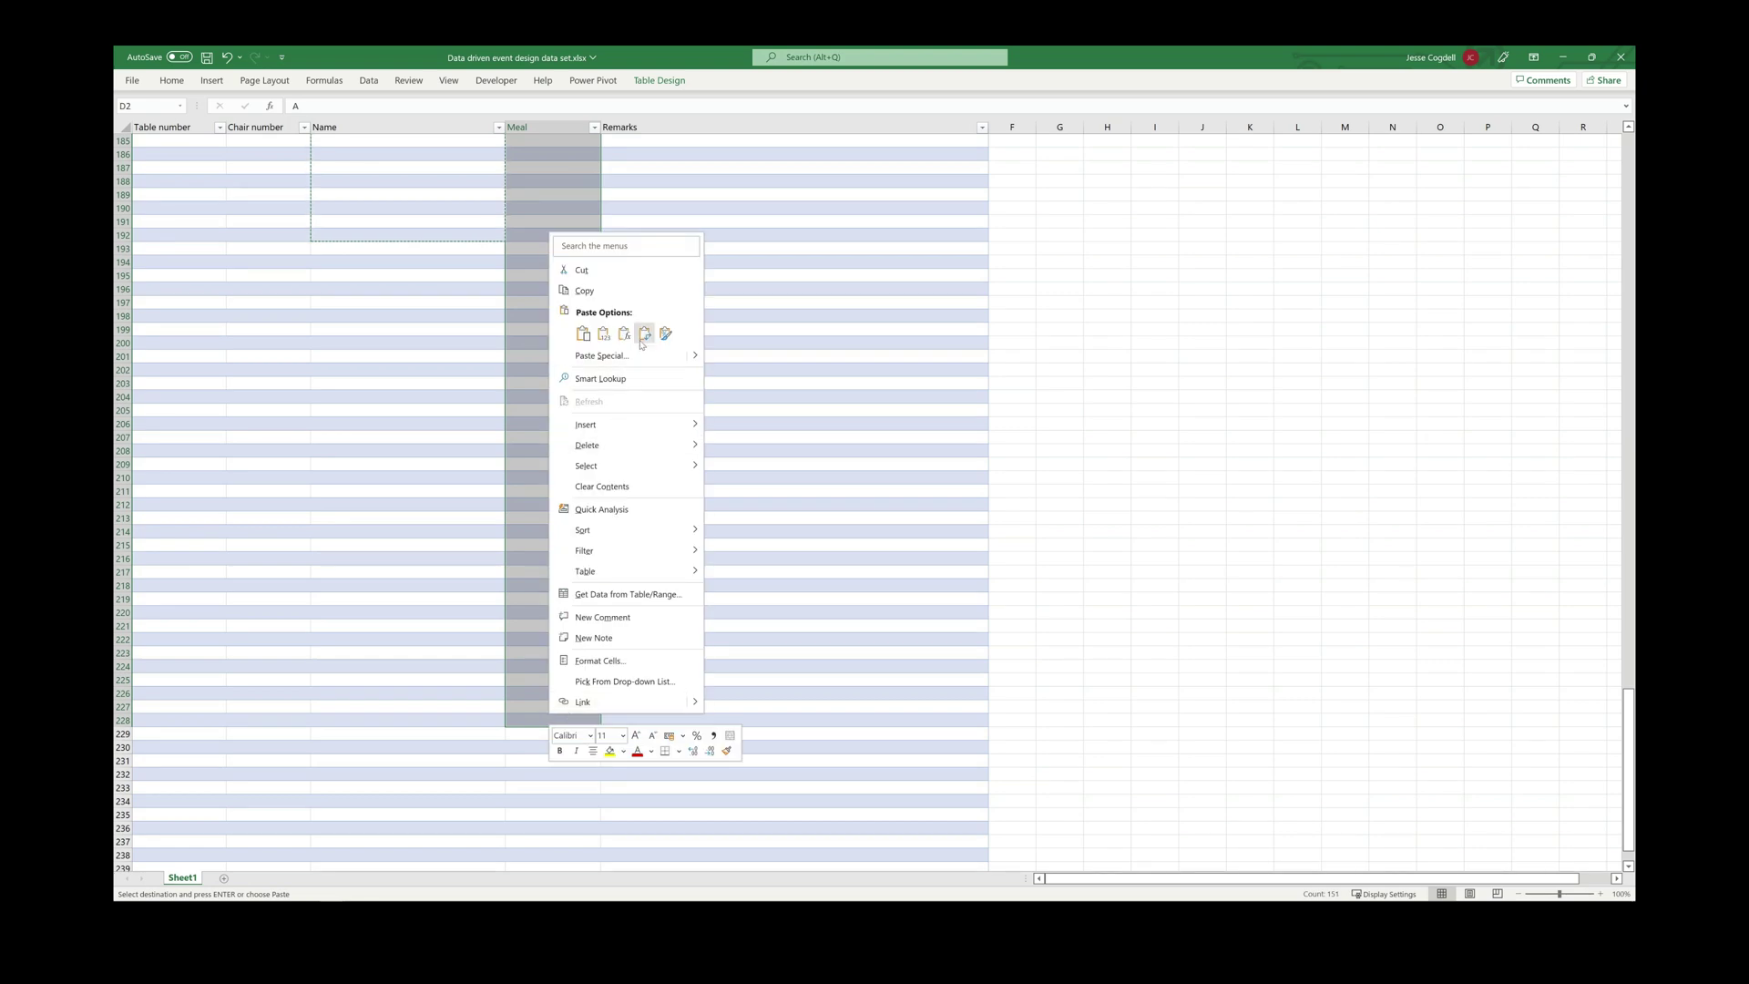
pyautogui.click(584, 291)
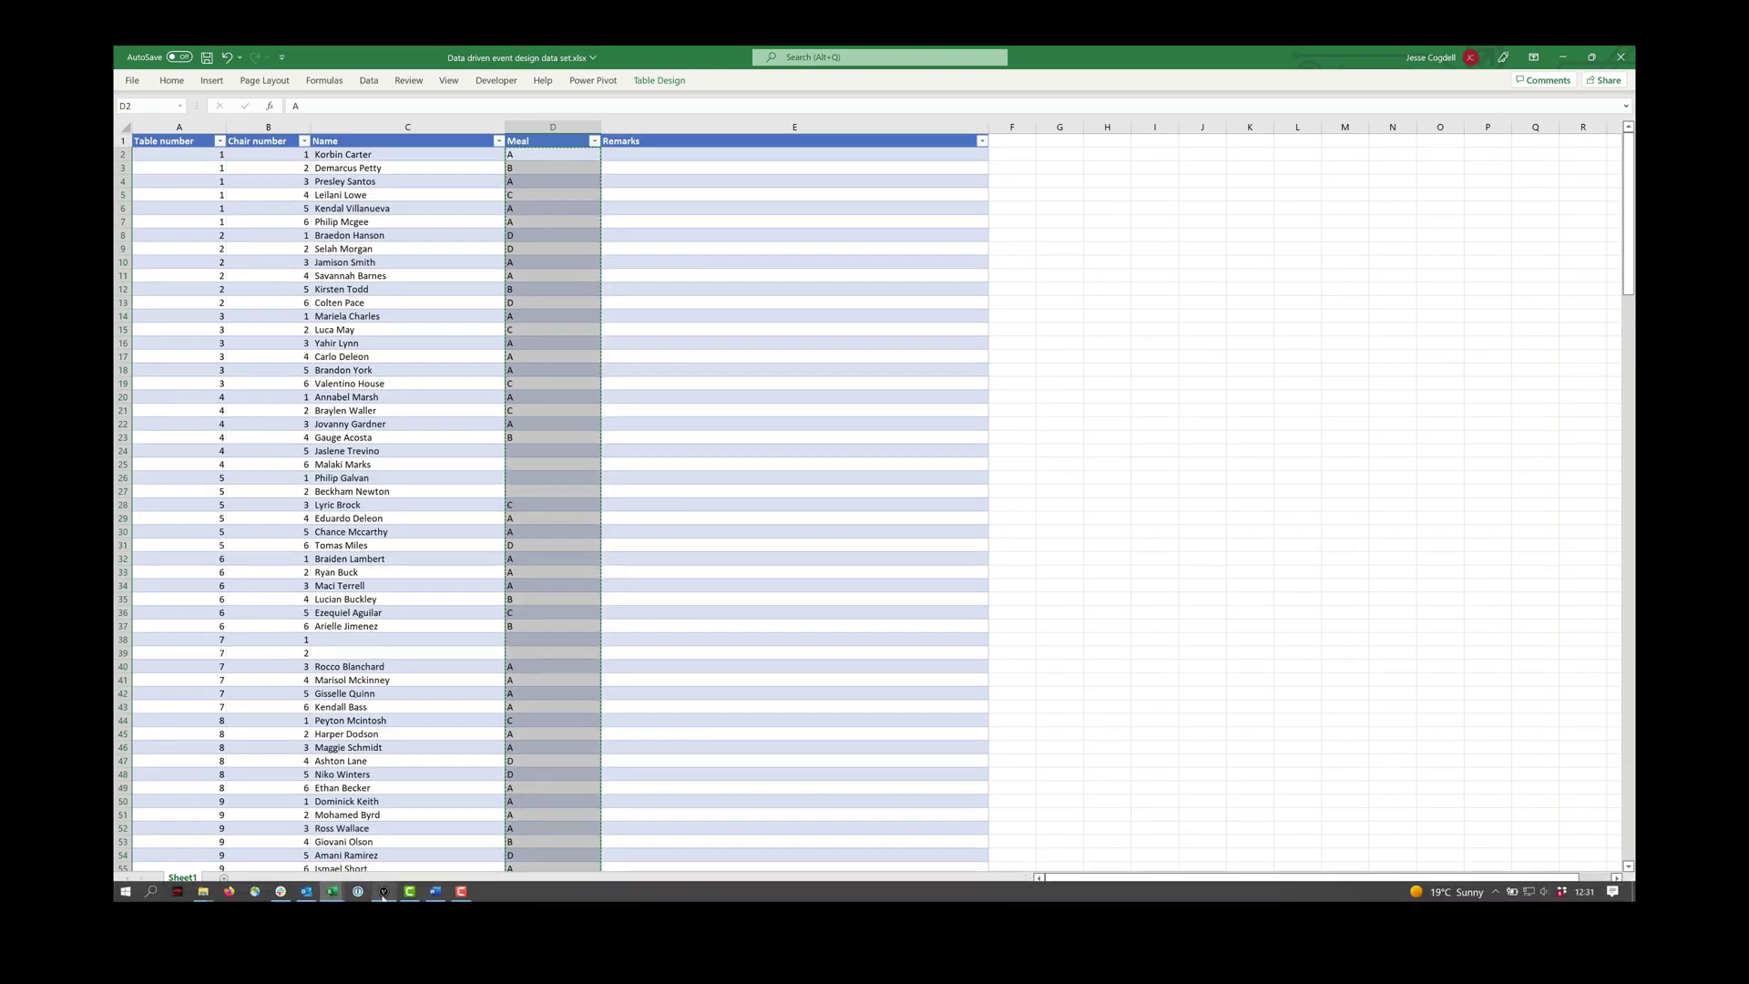
# - Select the worksheet's Meal cells, refit the view to all tables and resize the palettes
pyautogui.click(385, 891)
pyautogui.moveTo(960, 350); pyautogui.dragTo(966, 685)
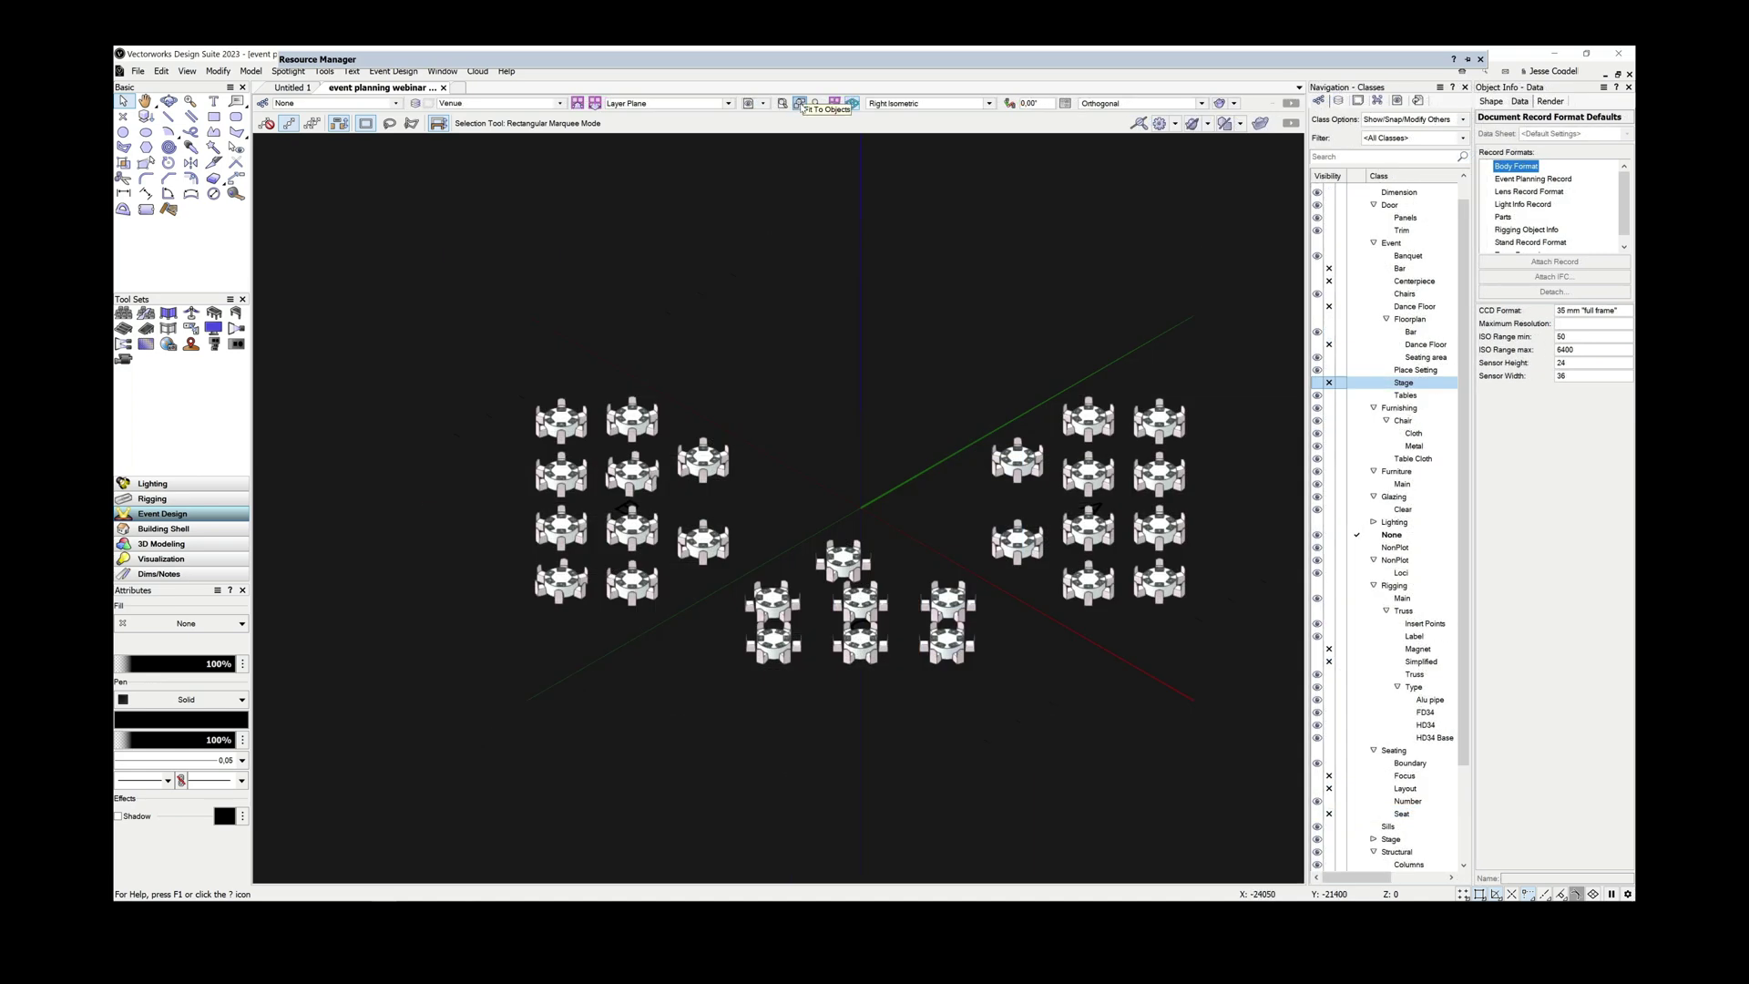
pyautogui.click(801, 104)
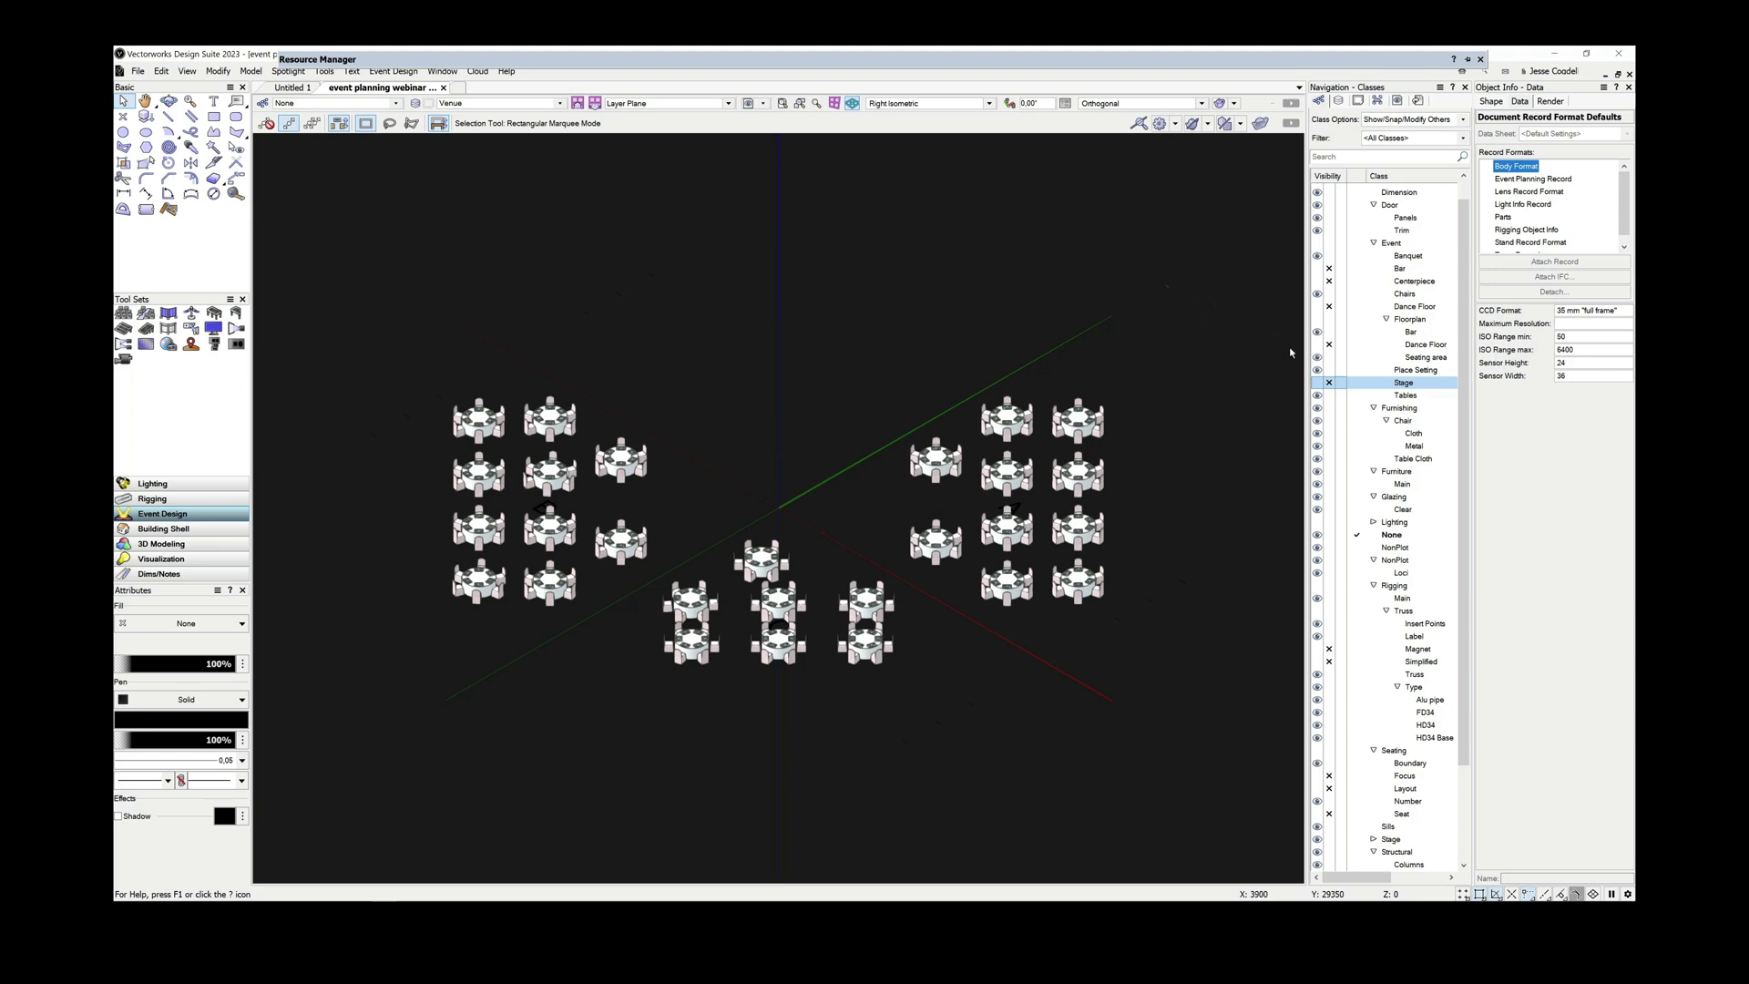
pyautogui.moveTo(1307, 357); pyautogui.dragTo(1346, 293)
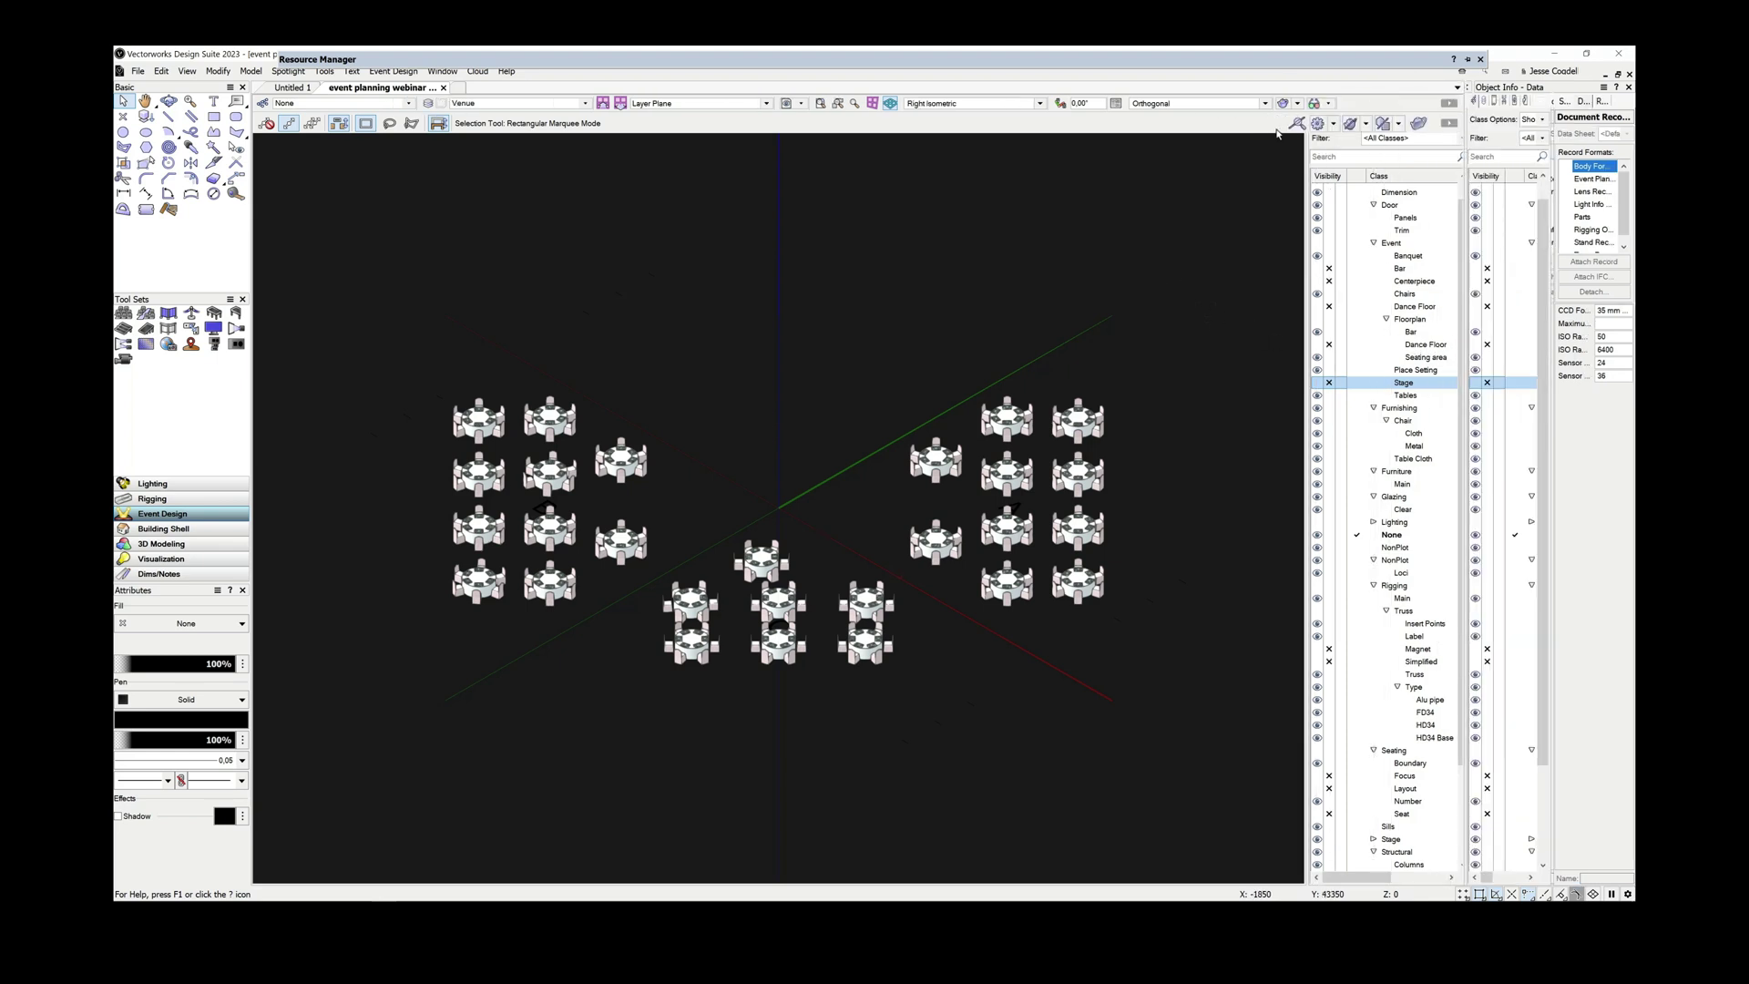
pyautogui.click(1328, 103)
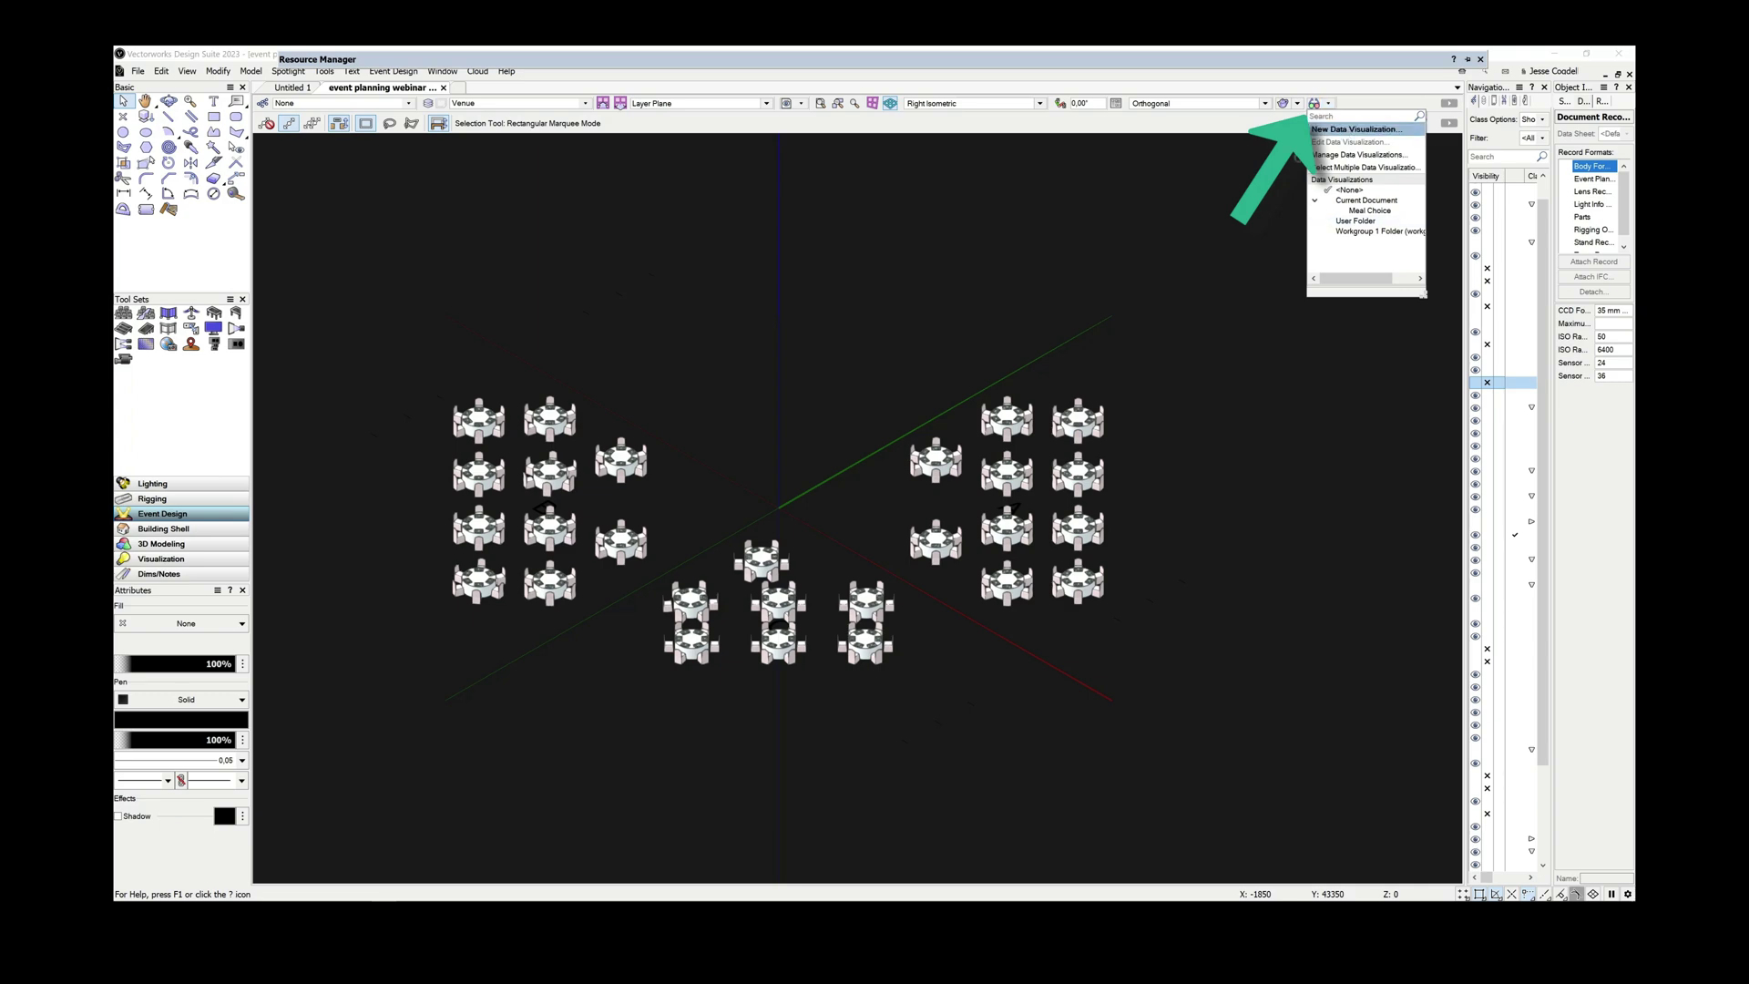
# - Create a data visualization named 'Seat reservations' limited to objects in class Event-Chairs
pyautogui.click(1351, 129)
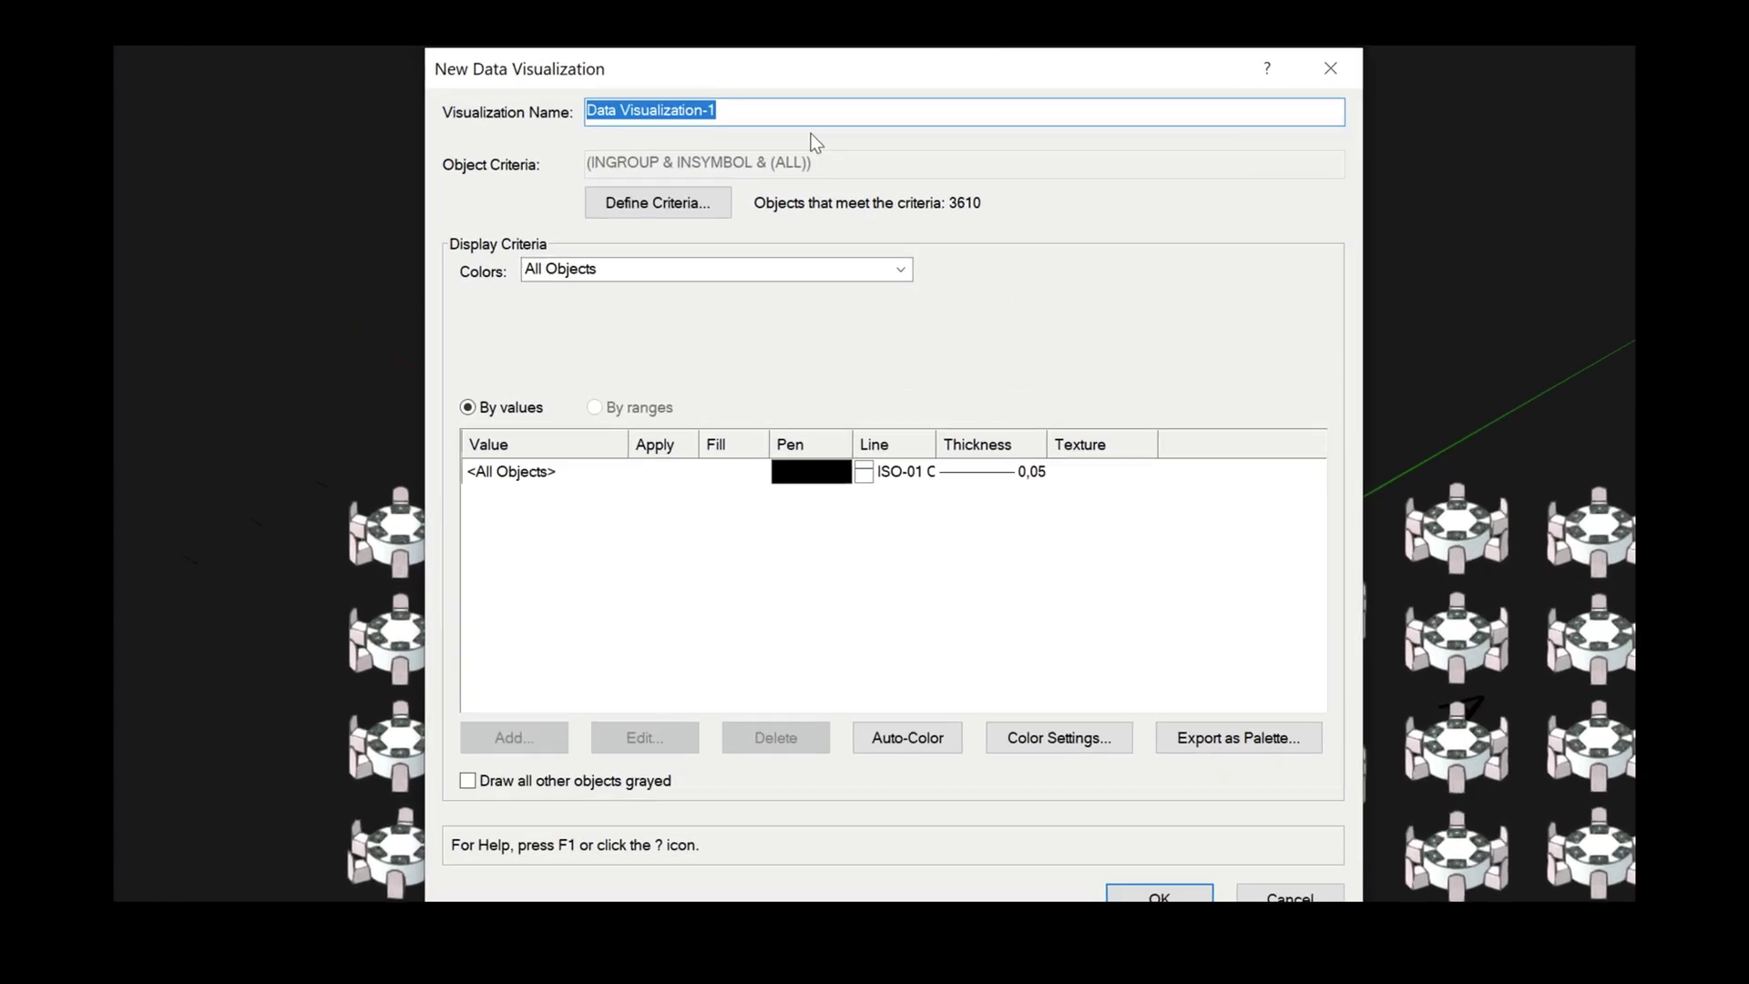
pyautogui.write('Seat reserva')
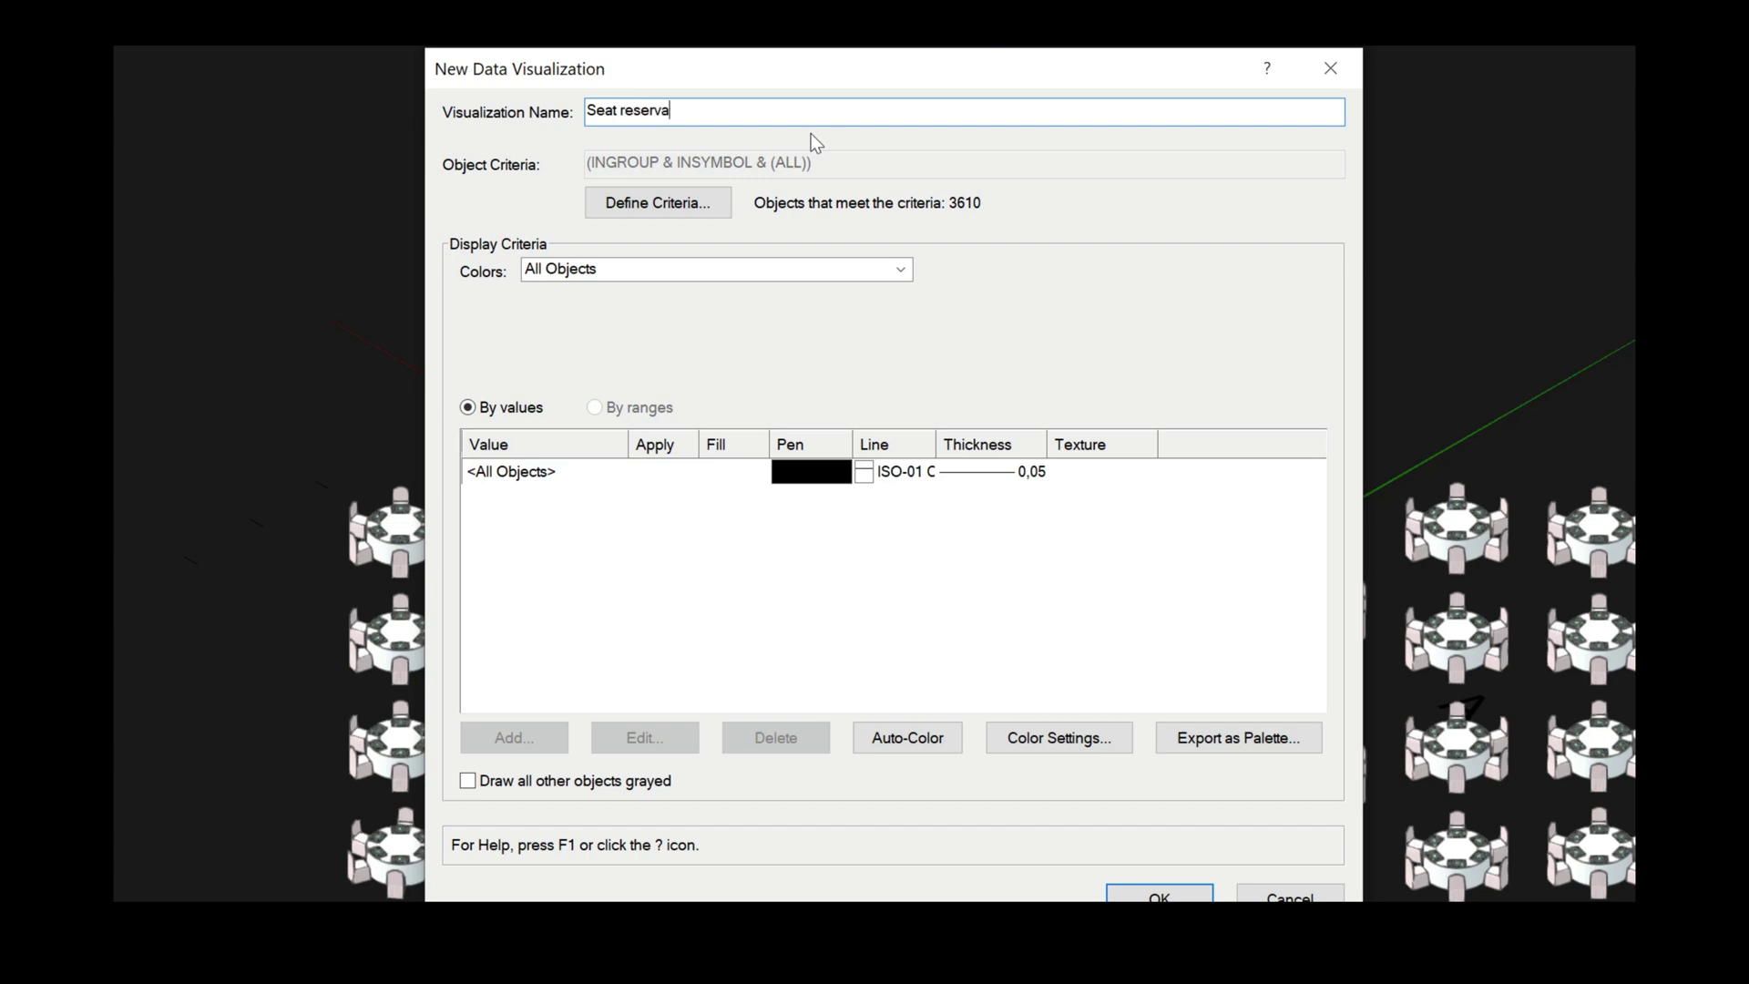
pyautogui.write('tions')
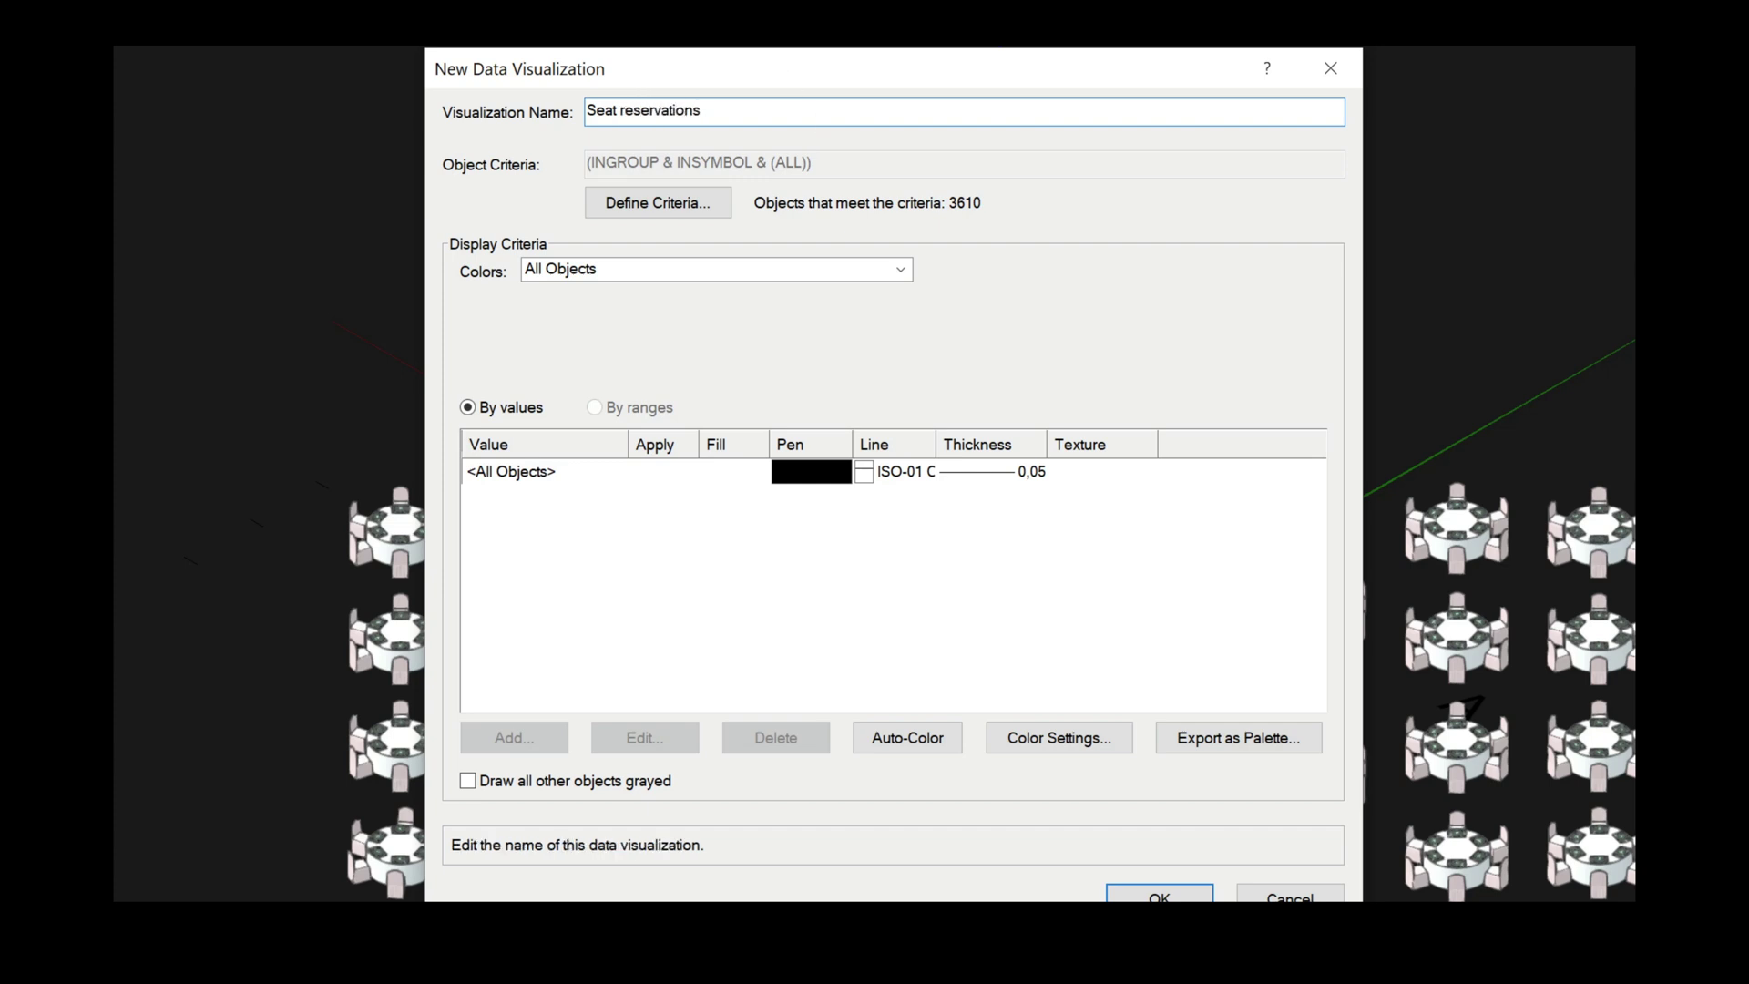
pyautogui.click(675, 215)
pyautogui.click(740, 322)
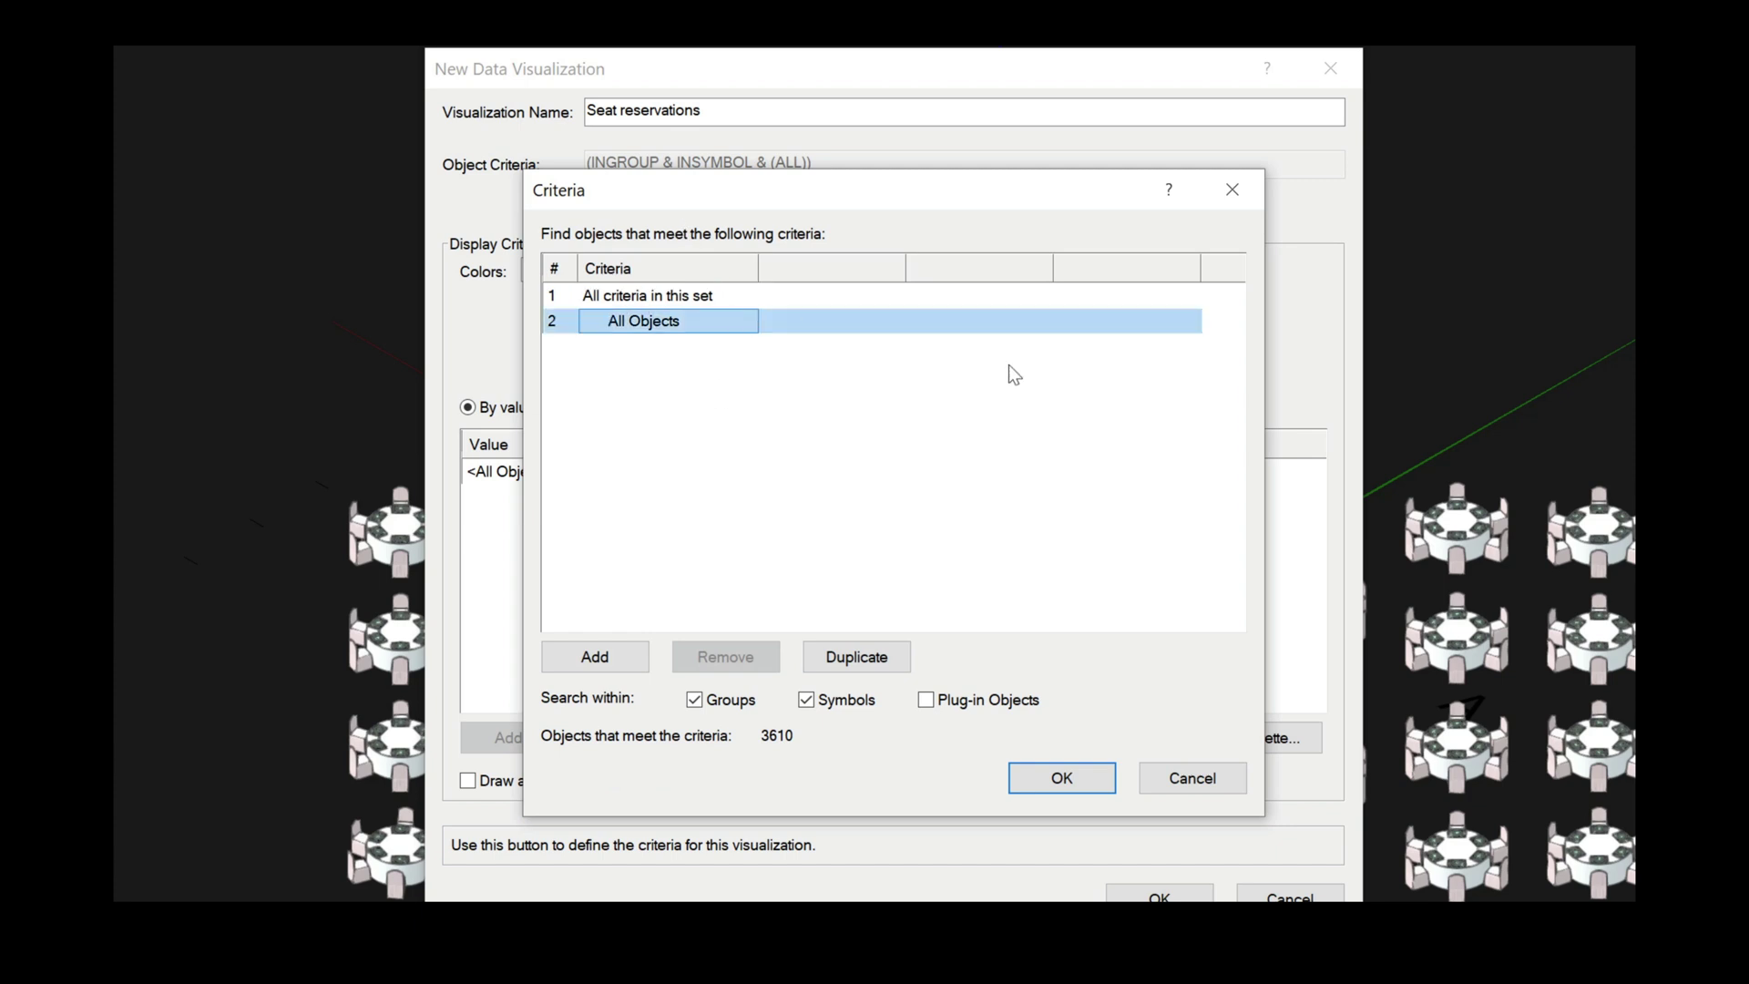
pyautogui.click(744, 322)
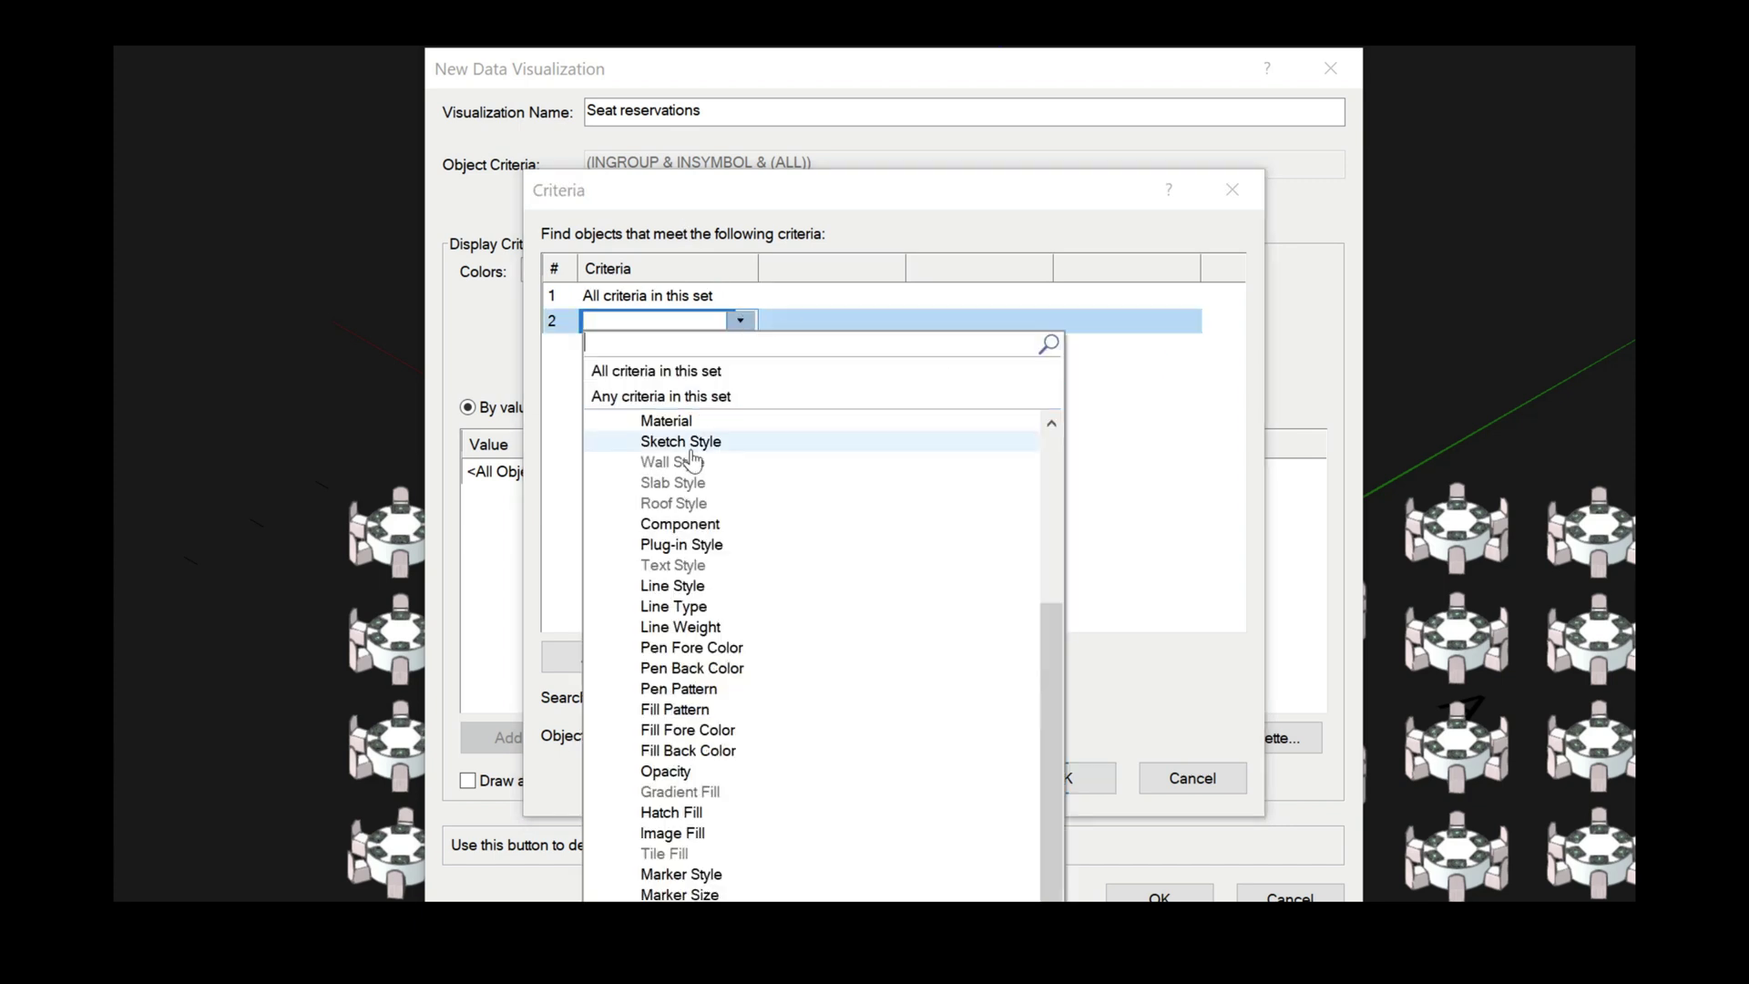
pyautogui.scroll(4, 695, 447)
pyautogui.click(693, 466)
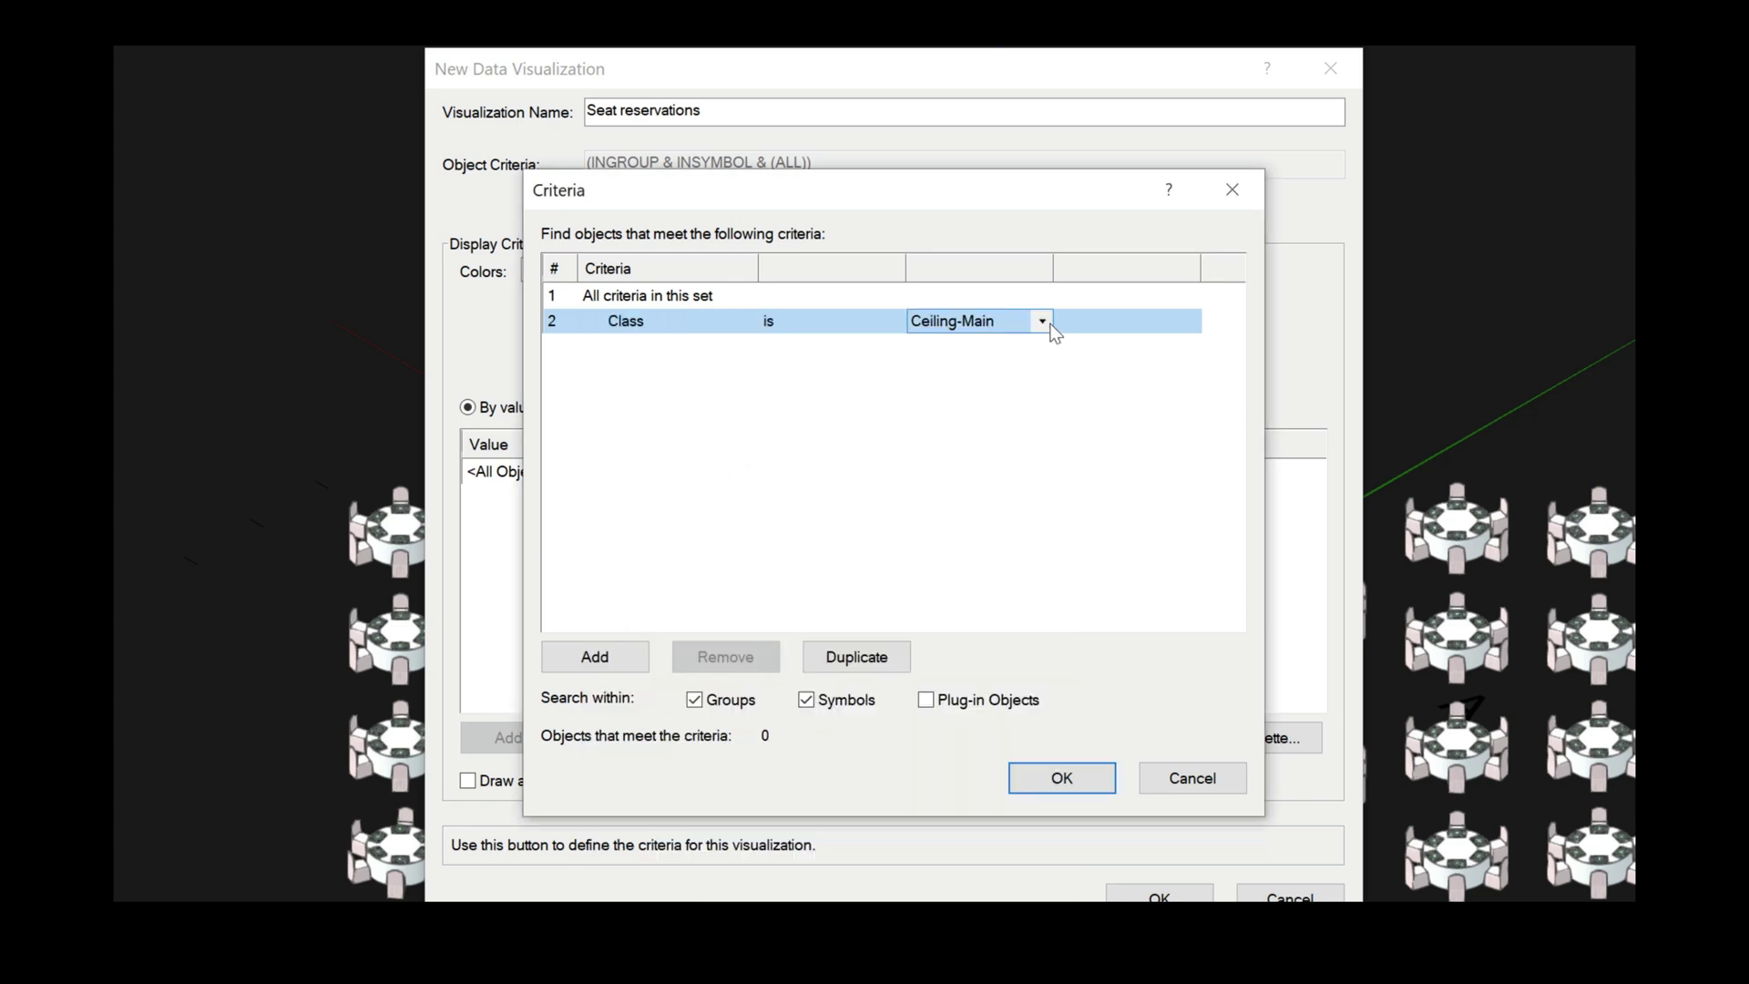
pyautogui.click(1042, 321)
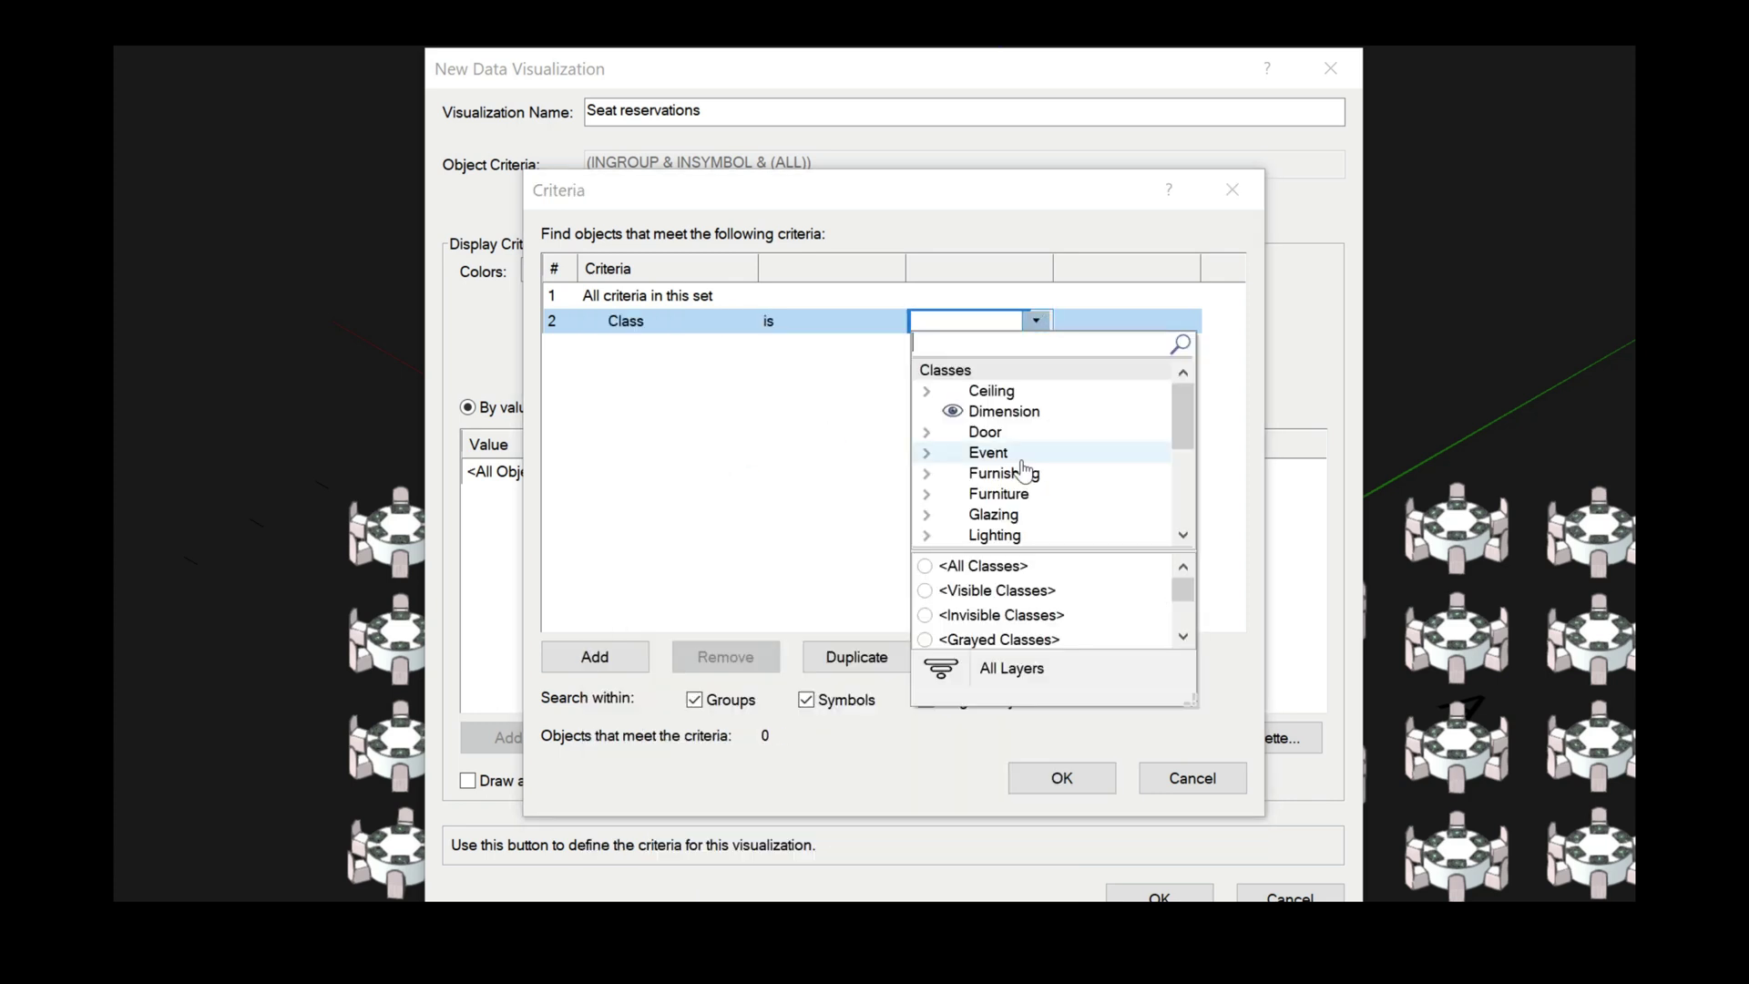
pyautogui.click(928, 452)
pyautogui.click(996, 454)
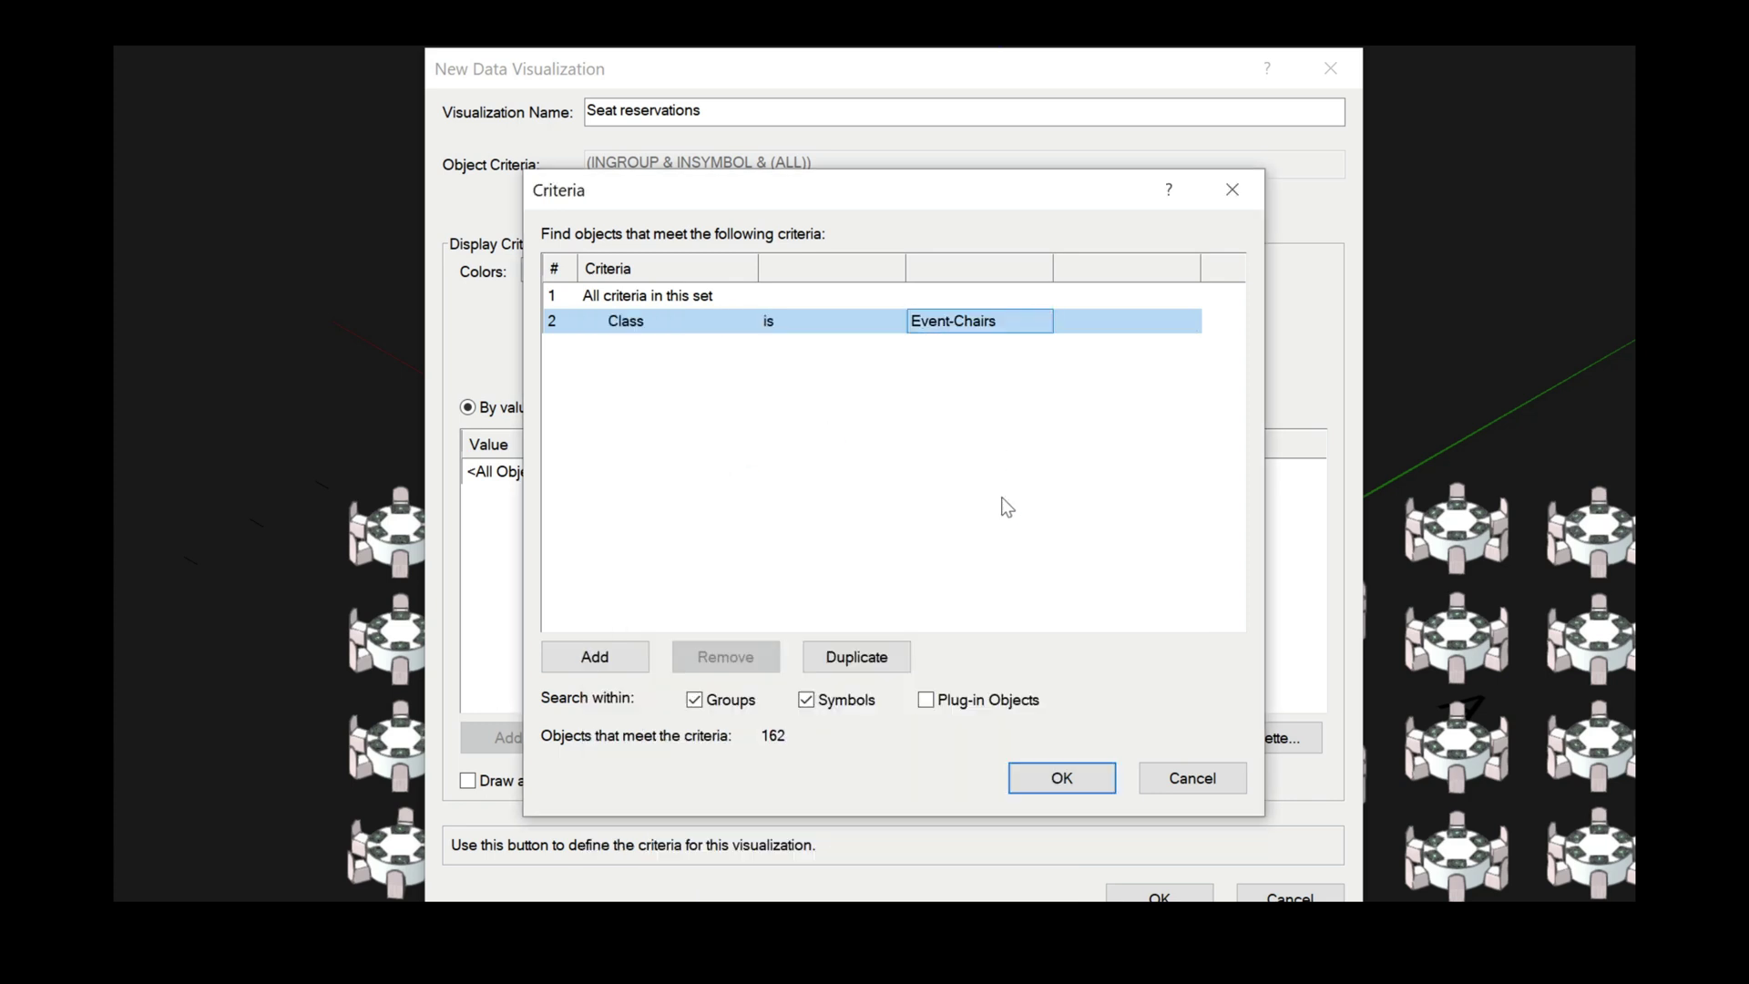
pyautogui.click(1060, 780)
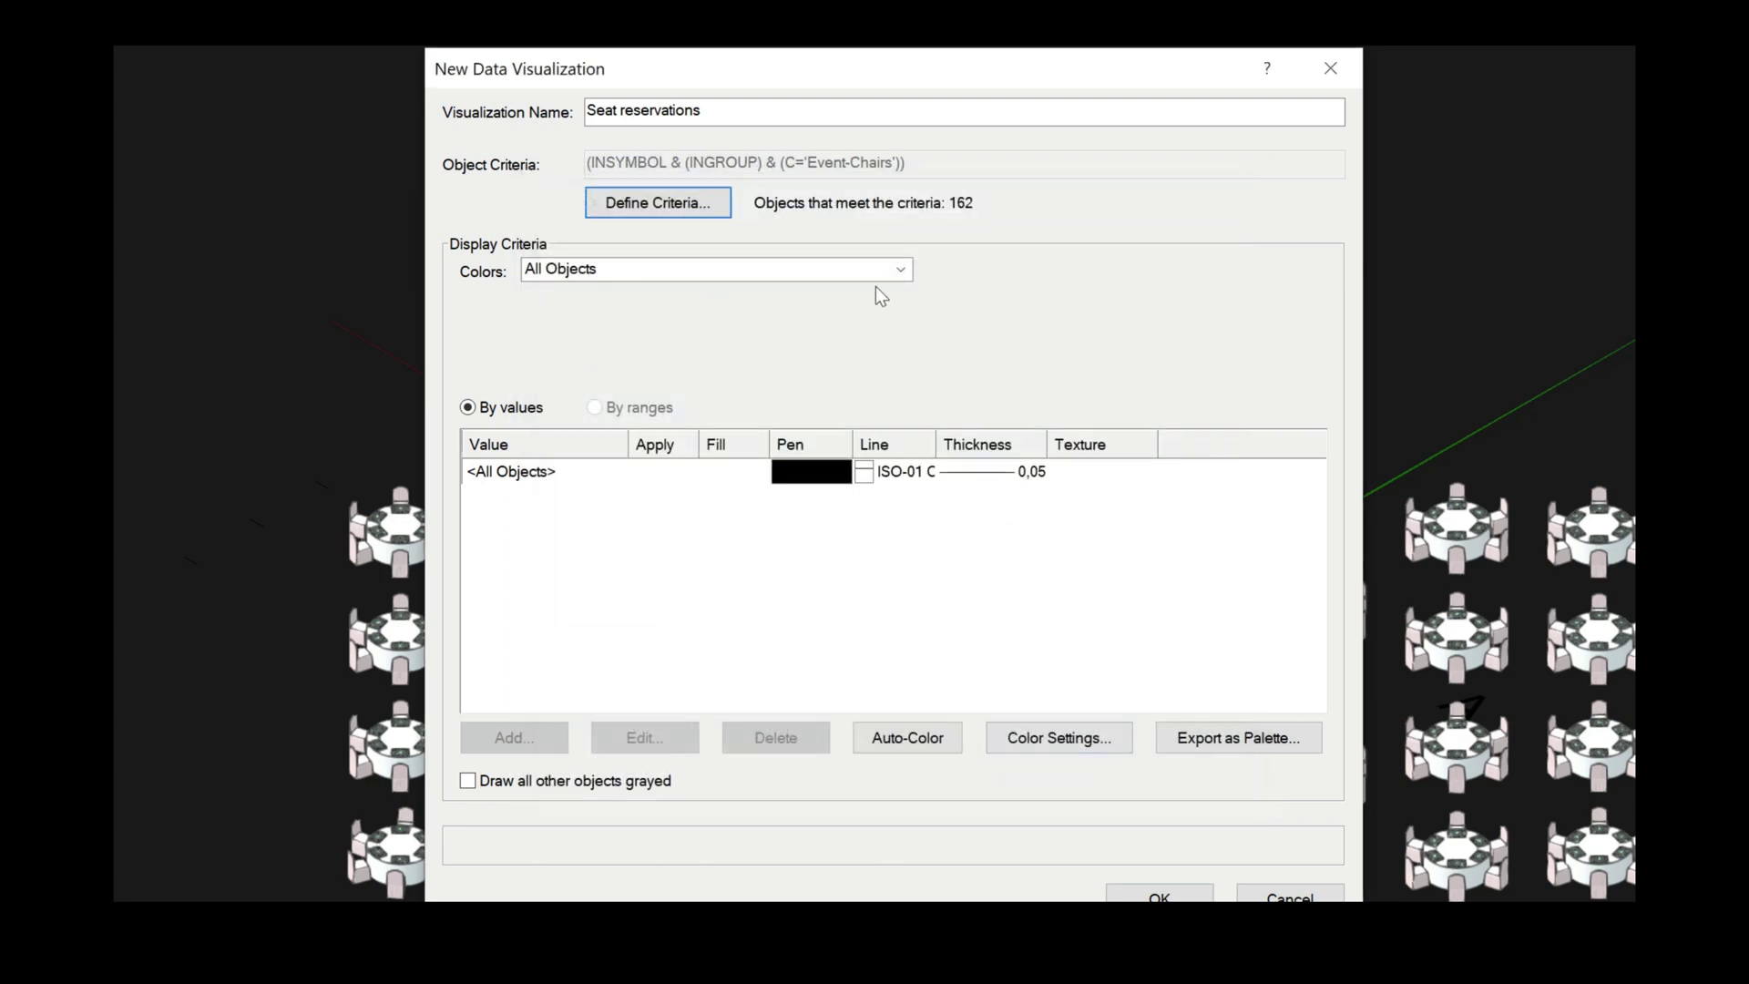
# - Colour objects by the Event Planning Record's Reserved field with auto-assigned colours
pyautogui.click(902, 271)
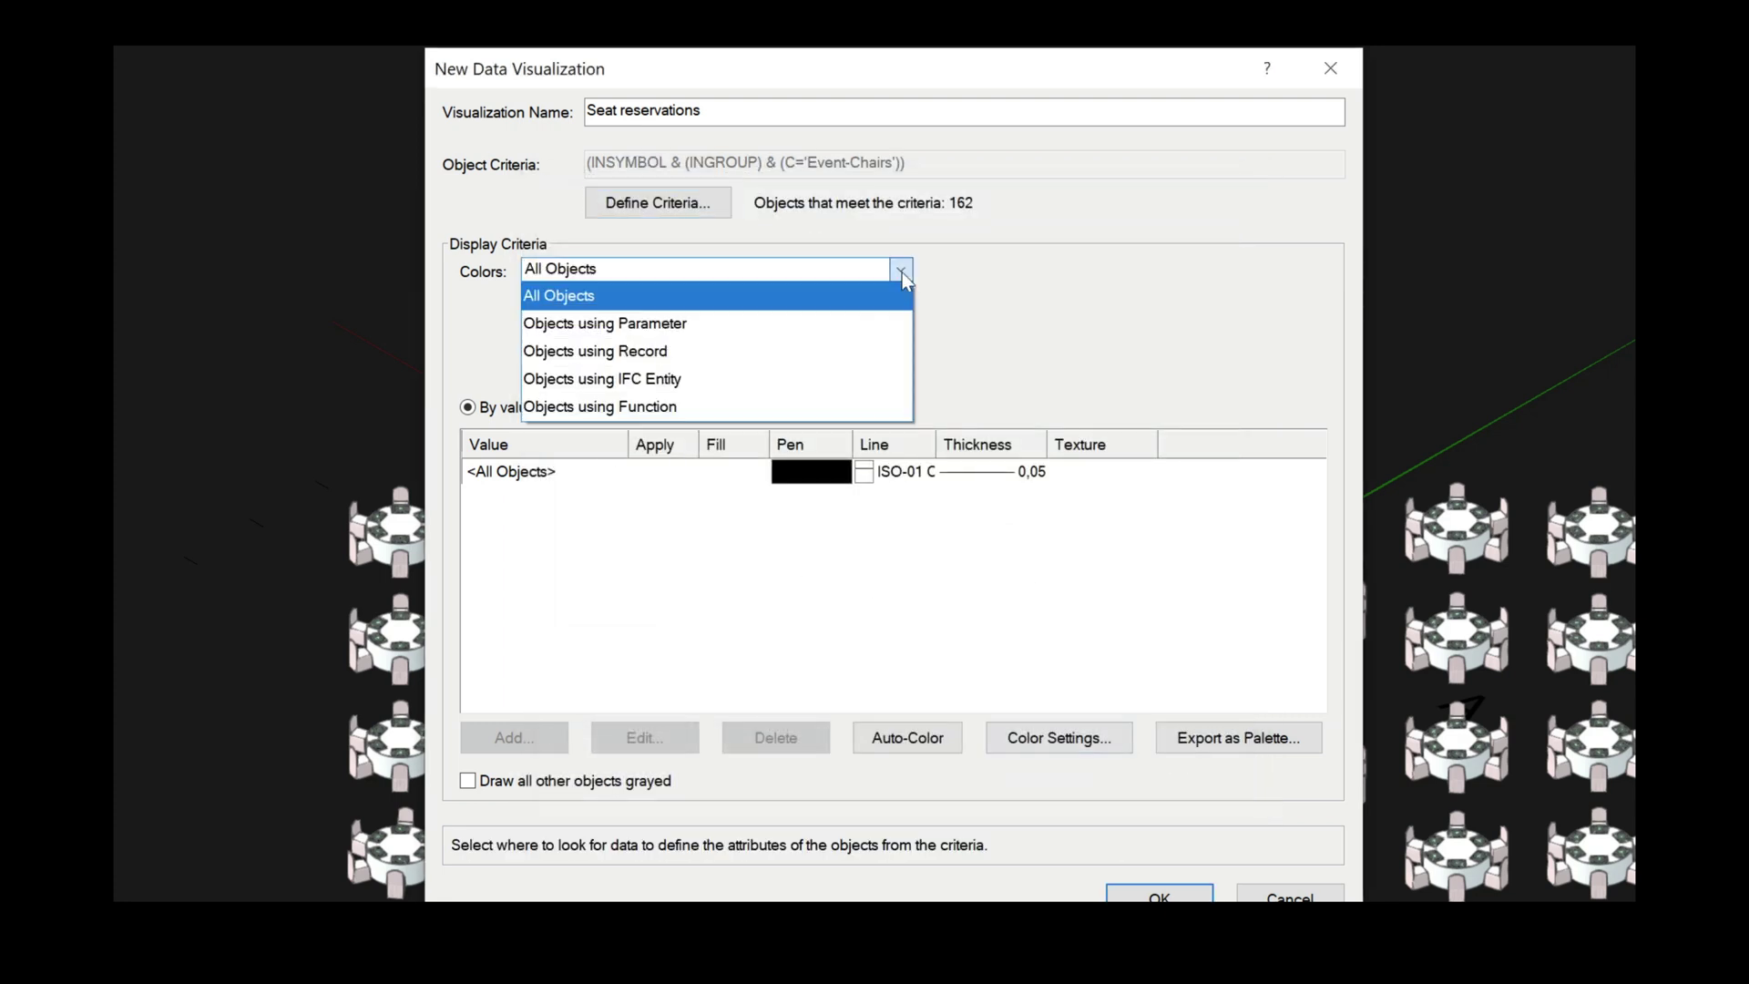
pyautogui.click(649, 355)
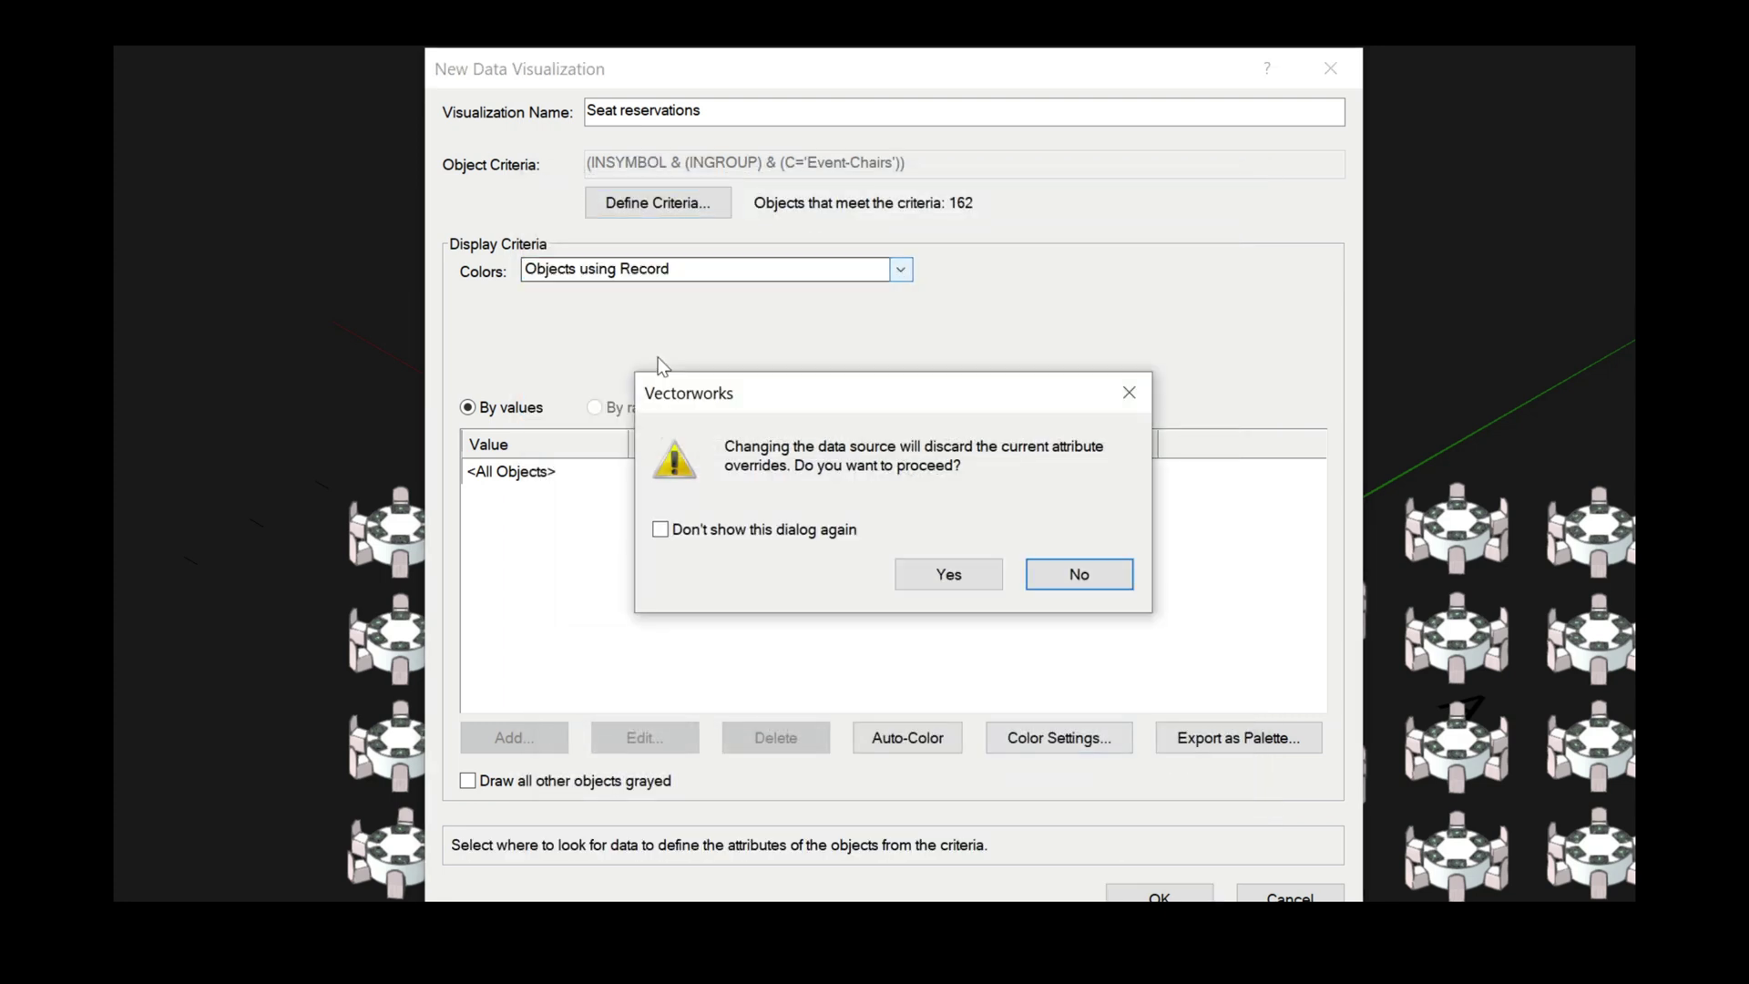
pyautogui.click(948, 574)
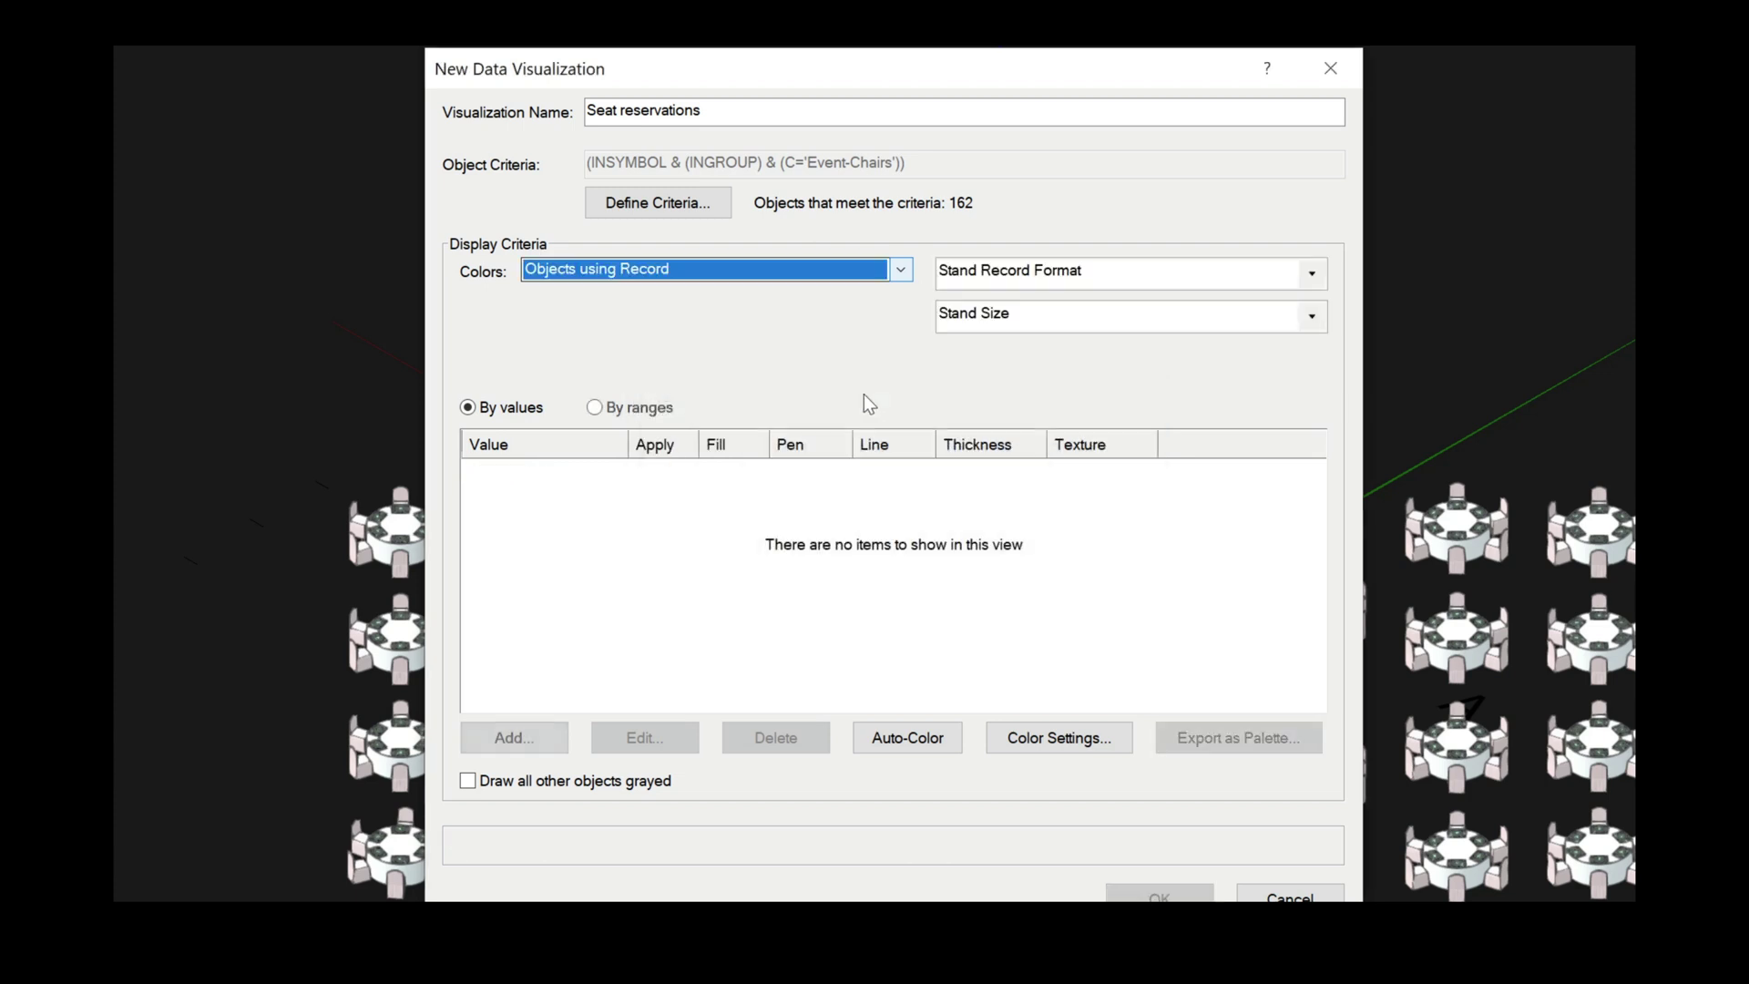
pyautogui.click(1311, 273)
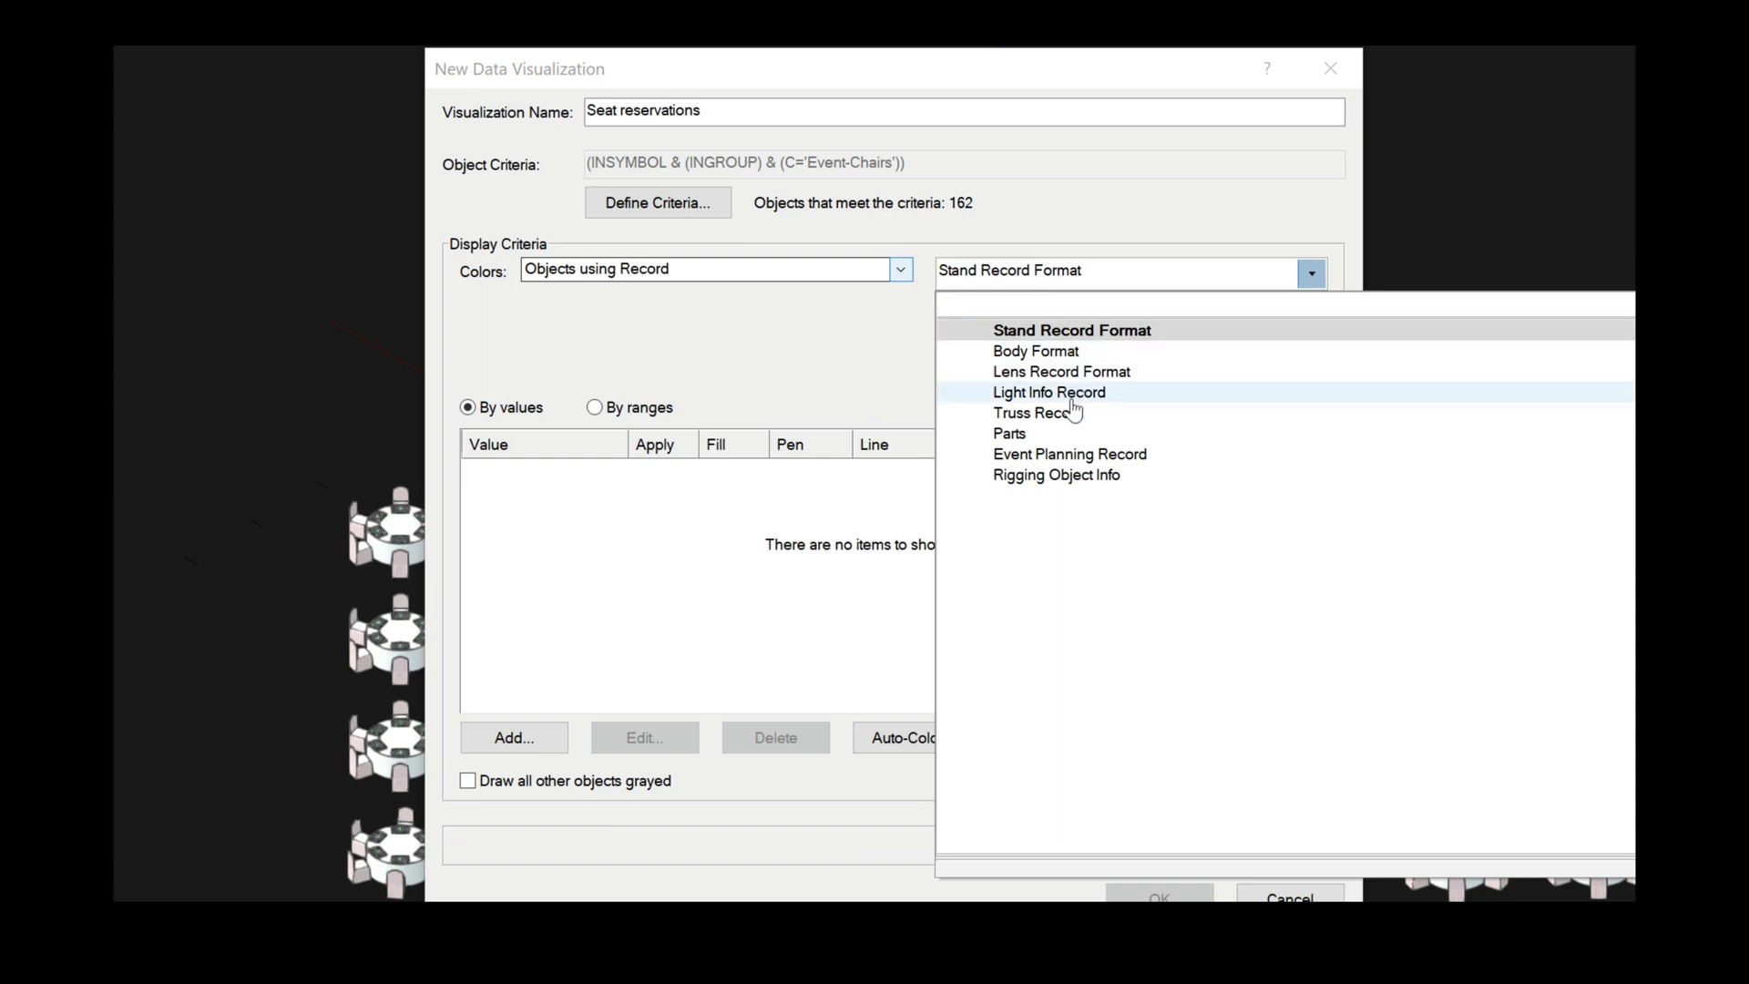
pyautogui.click(1064, 454)
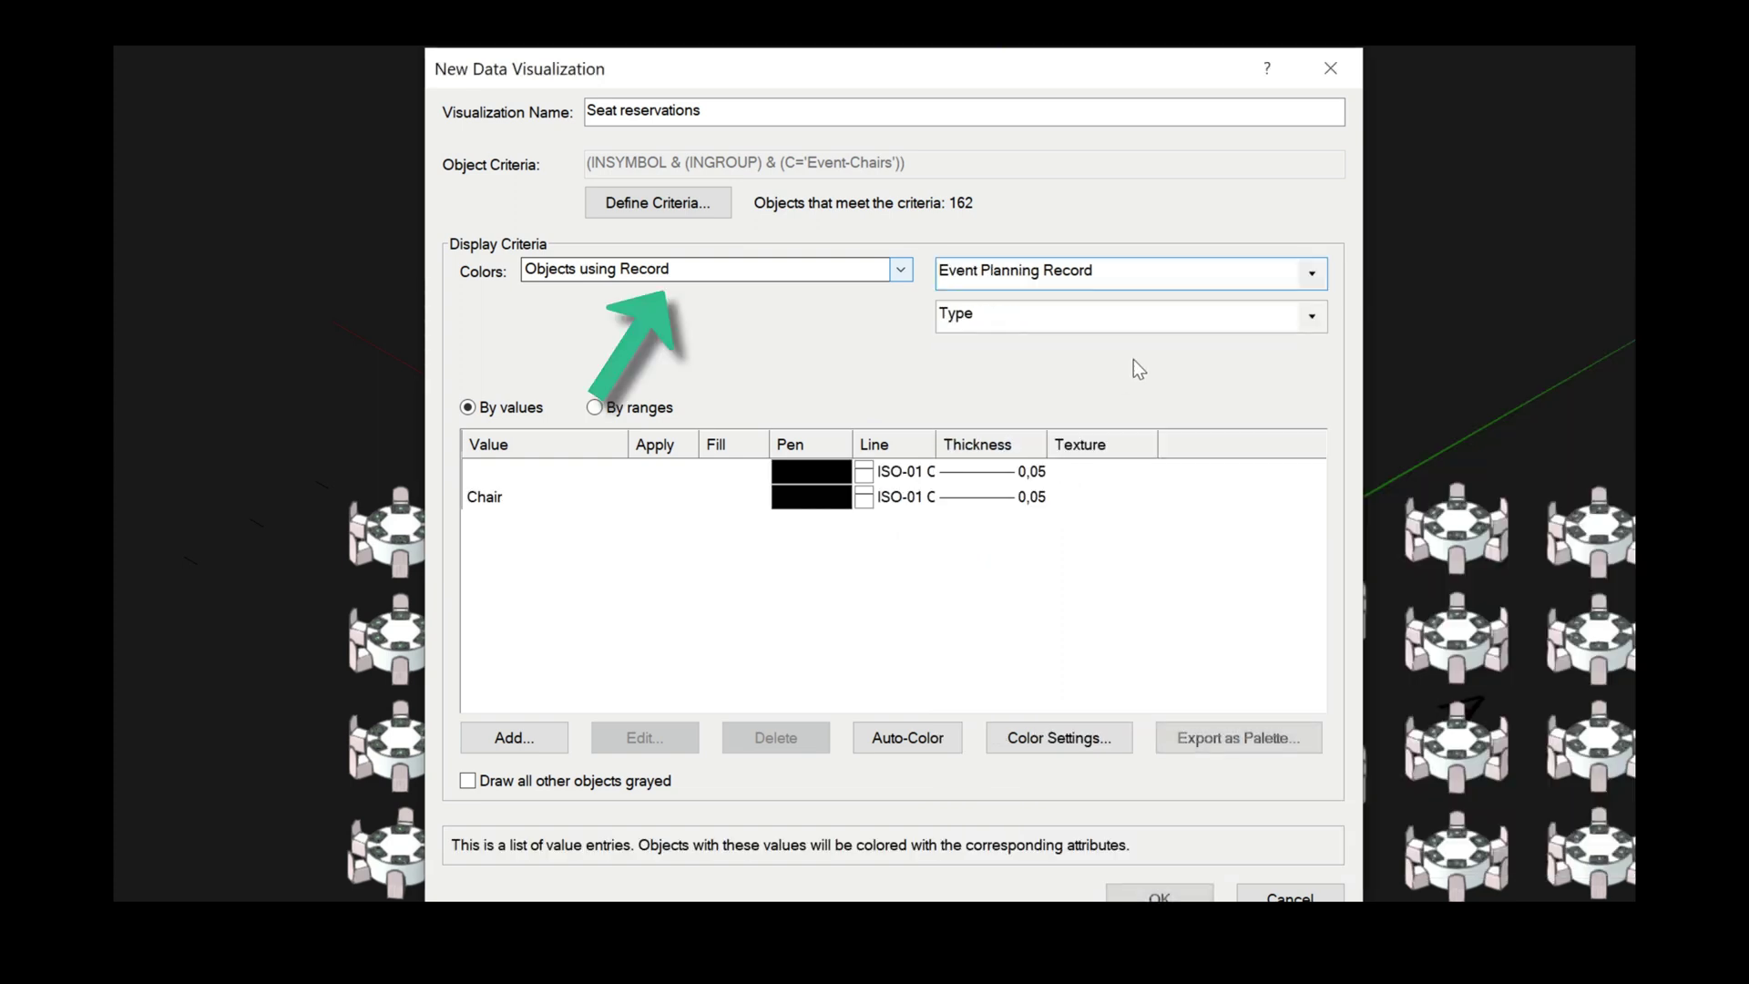
pyautogui.click(1310, 318)
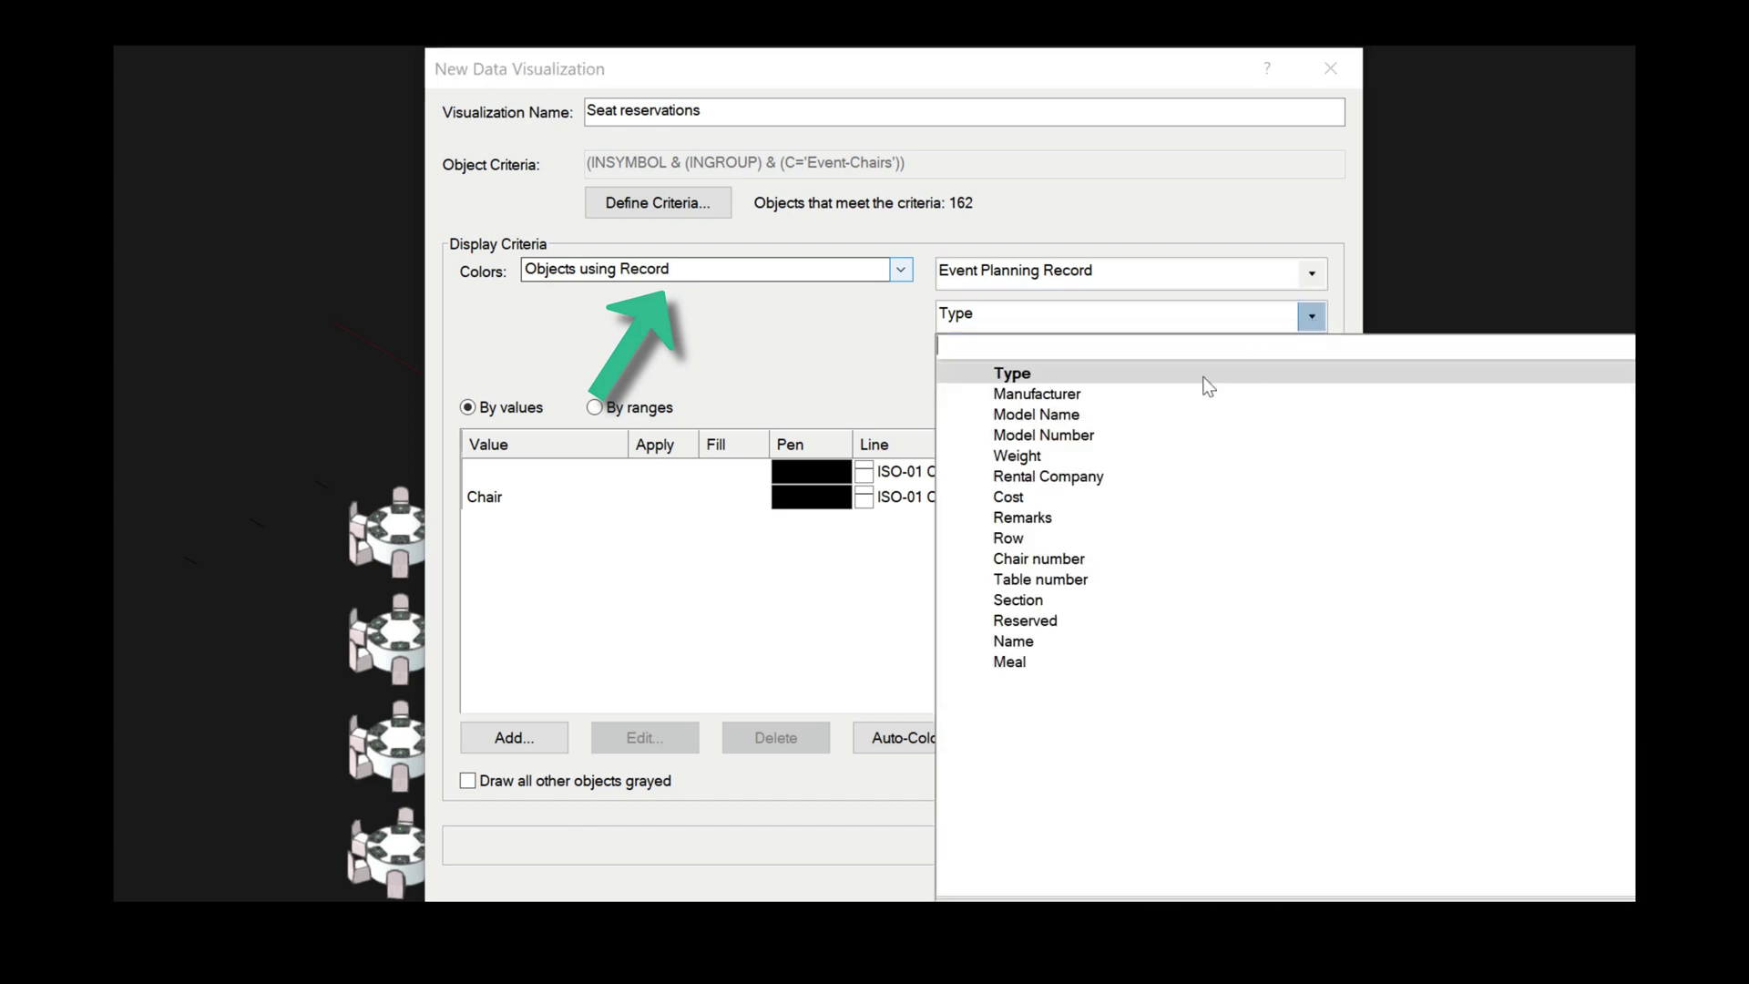
pyautogui.click(1020, 622)
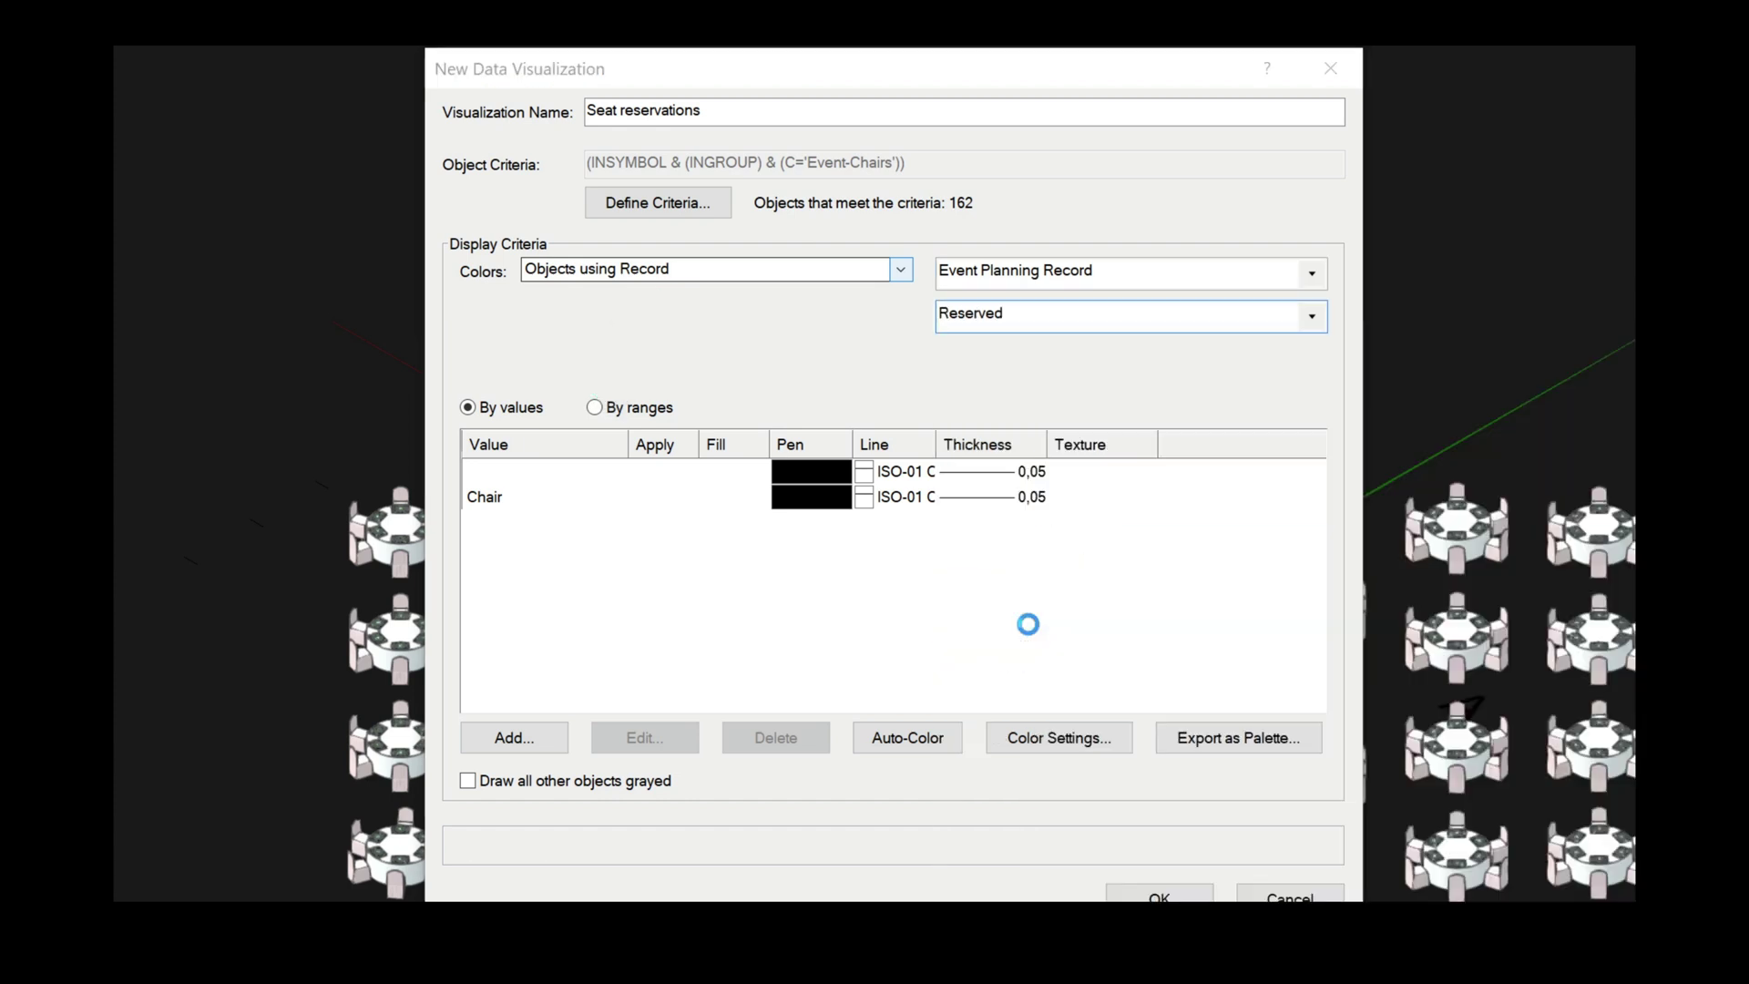
pyautogui.click(948, 574)
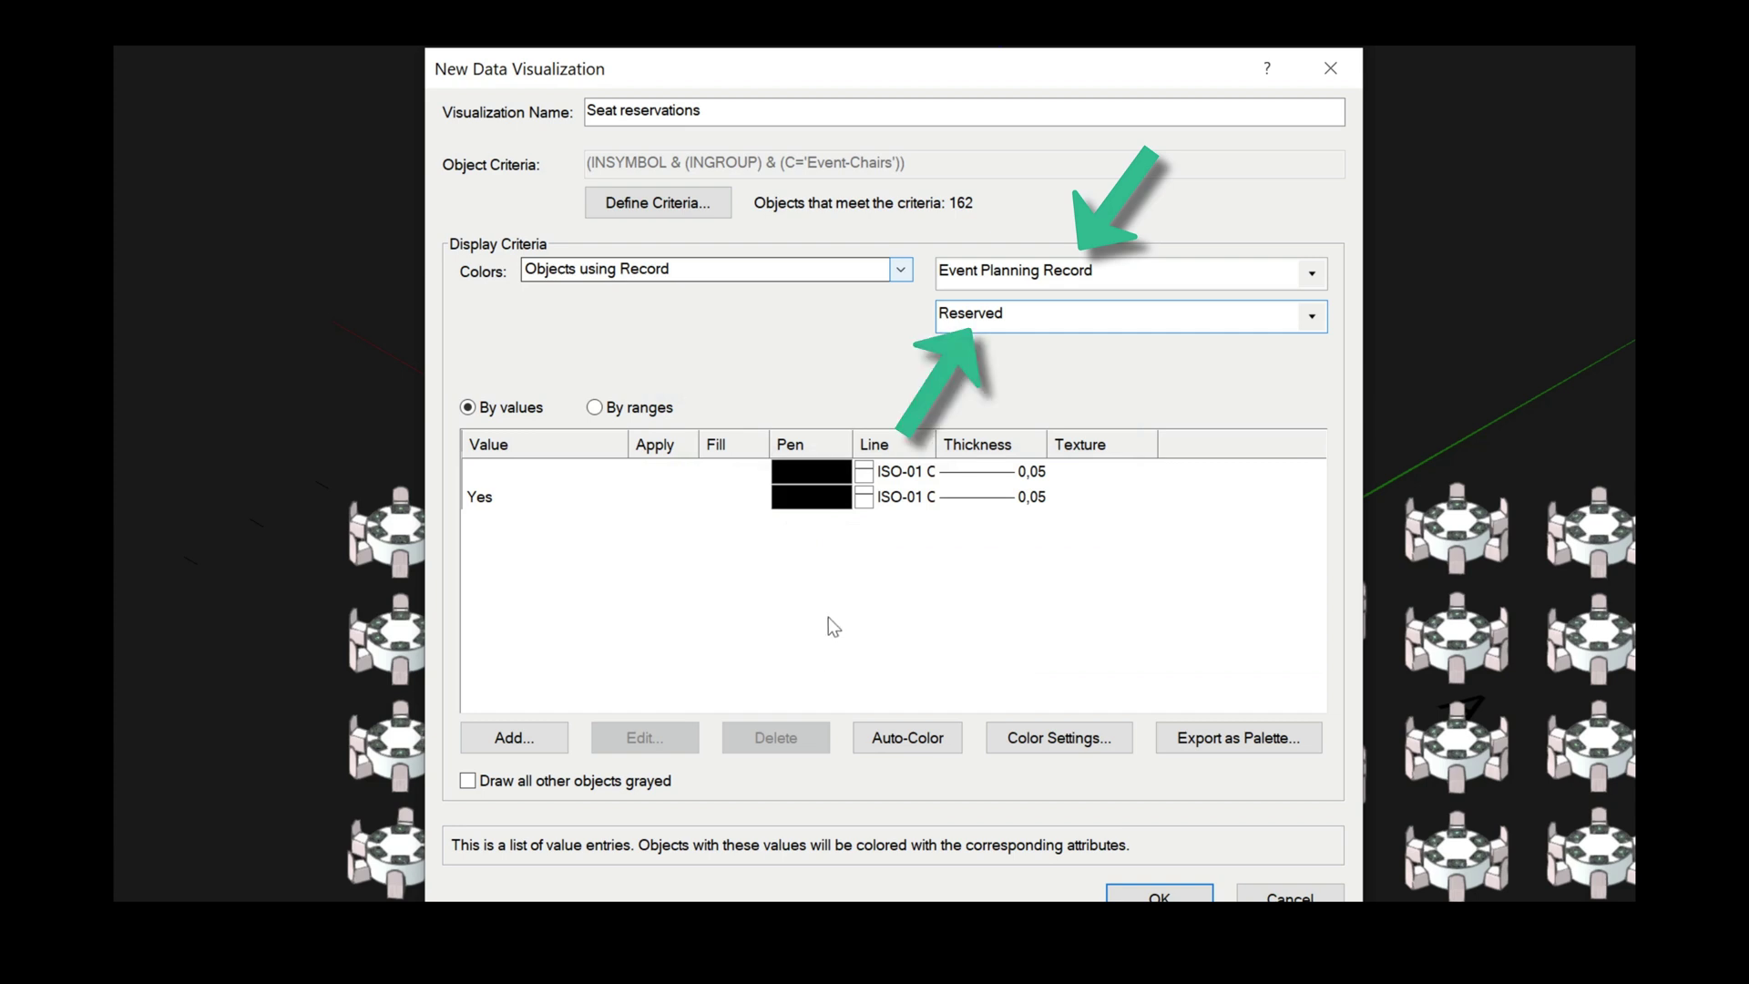
pyautogui.click(927, 746)
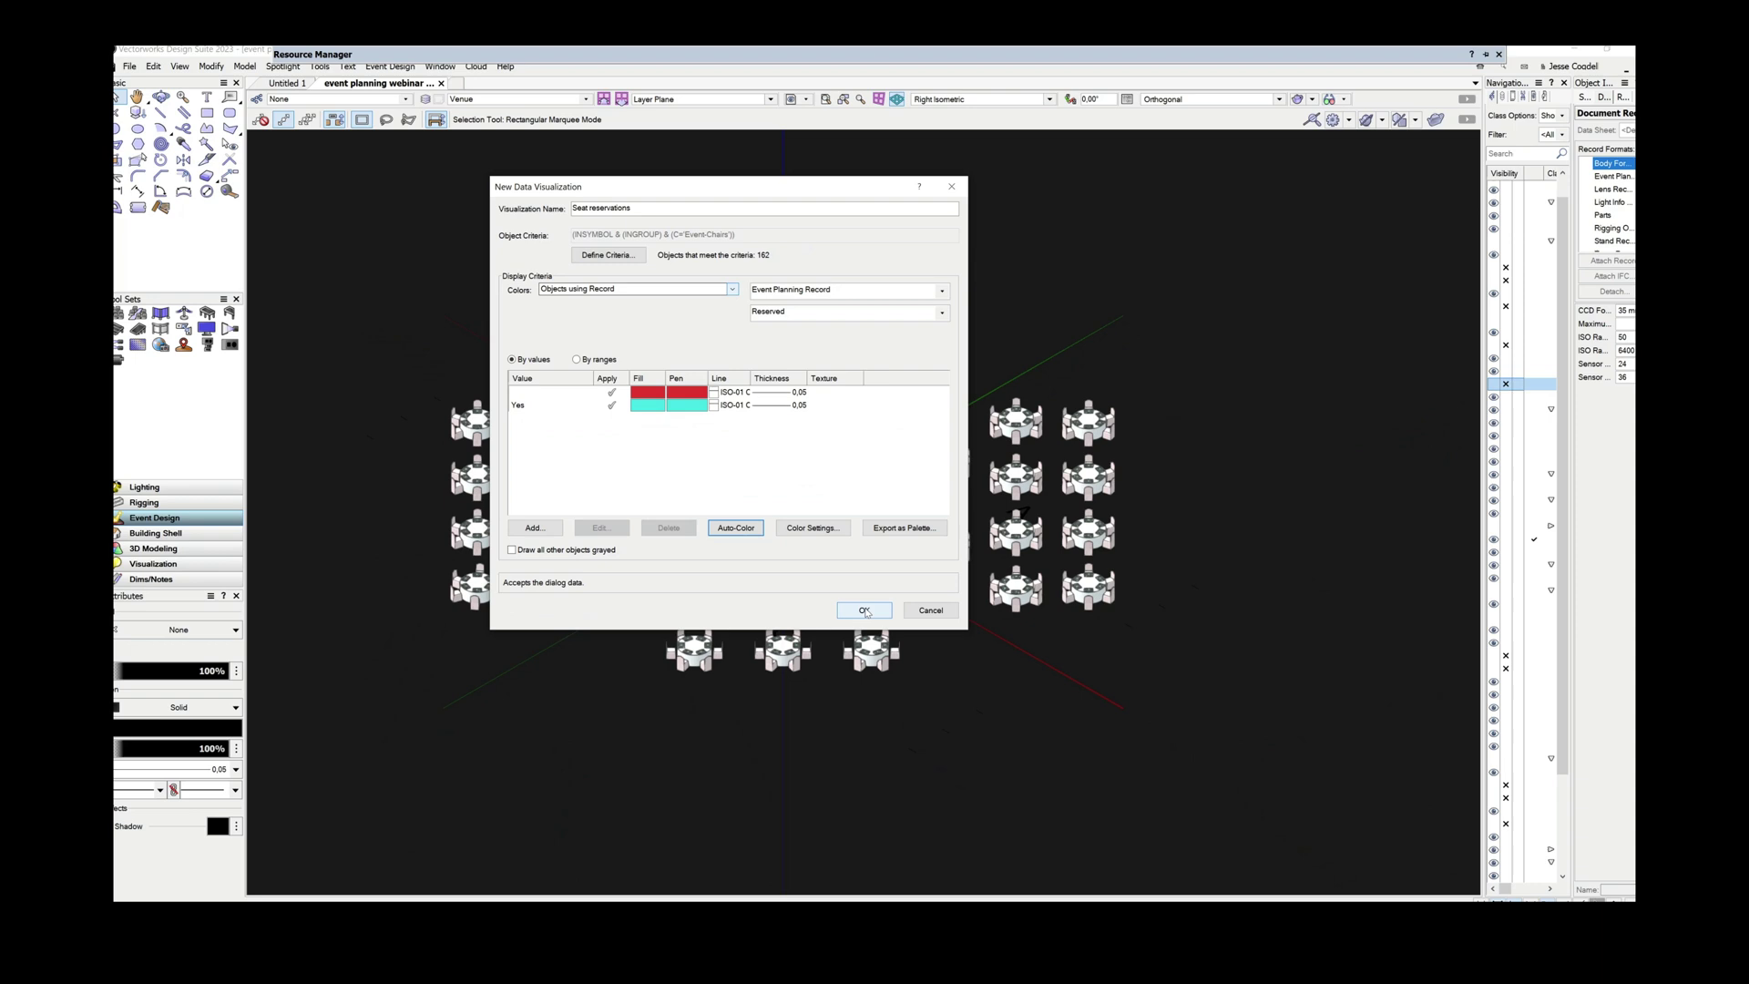
# - Apply the Seat reservations visualization, then switch the plan to the meal-choice visualization
pyautogui.click(1153, 889)
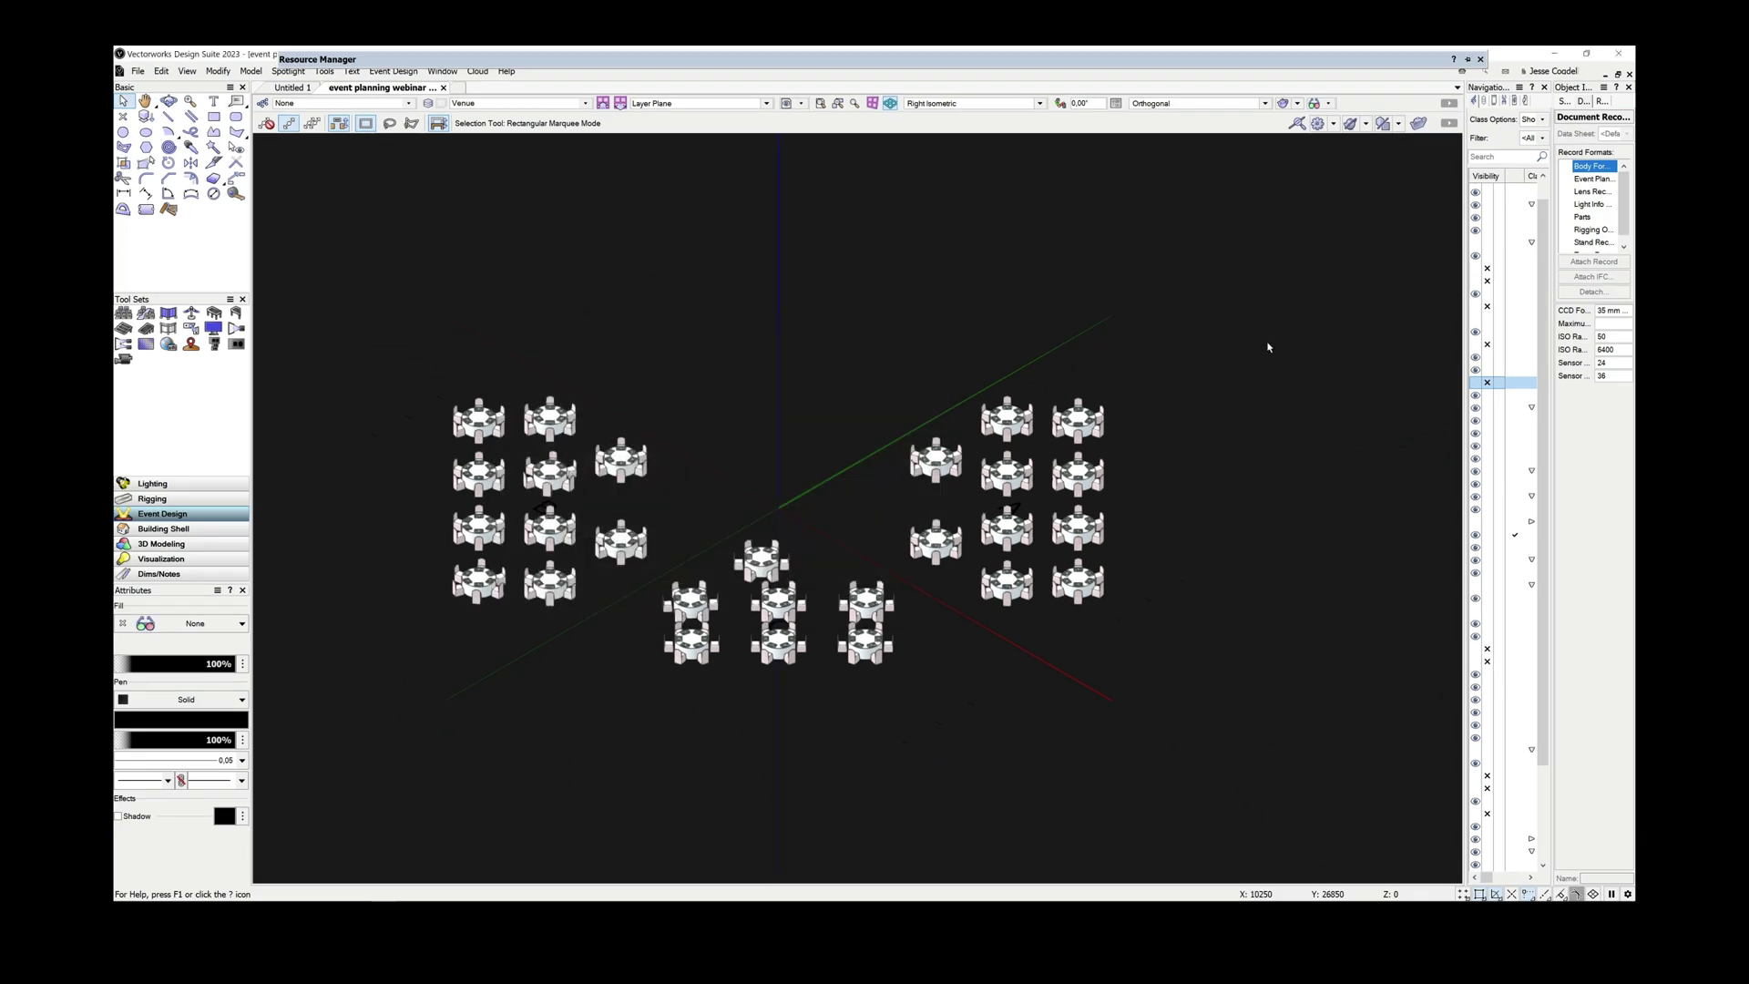
pyautogui.click(1315, 104)
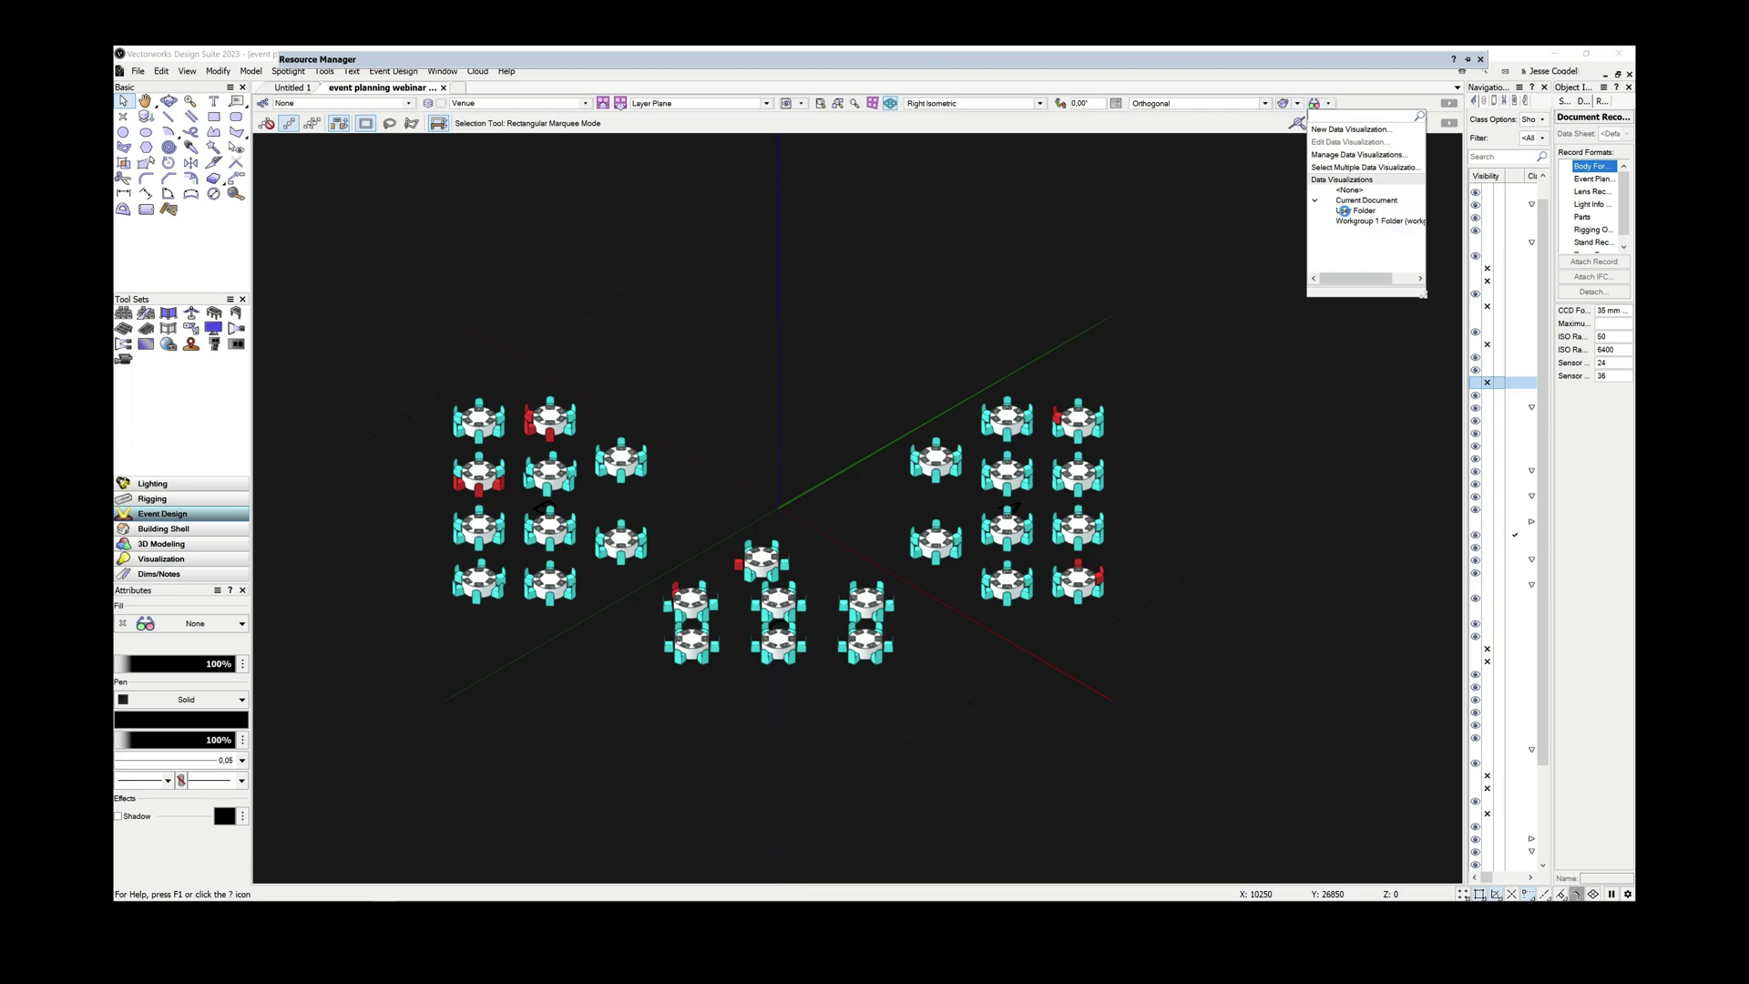
pyautogui.click(1347, 211)
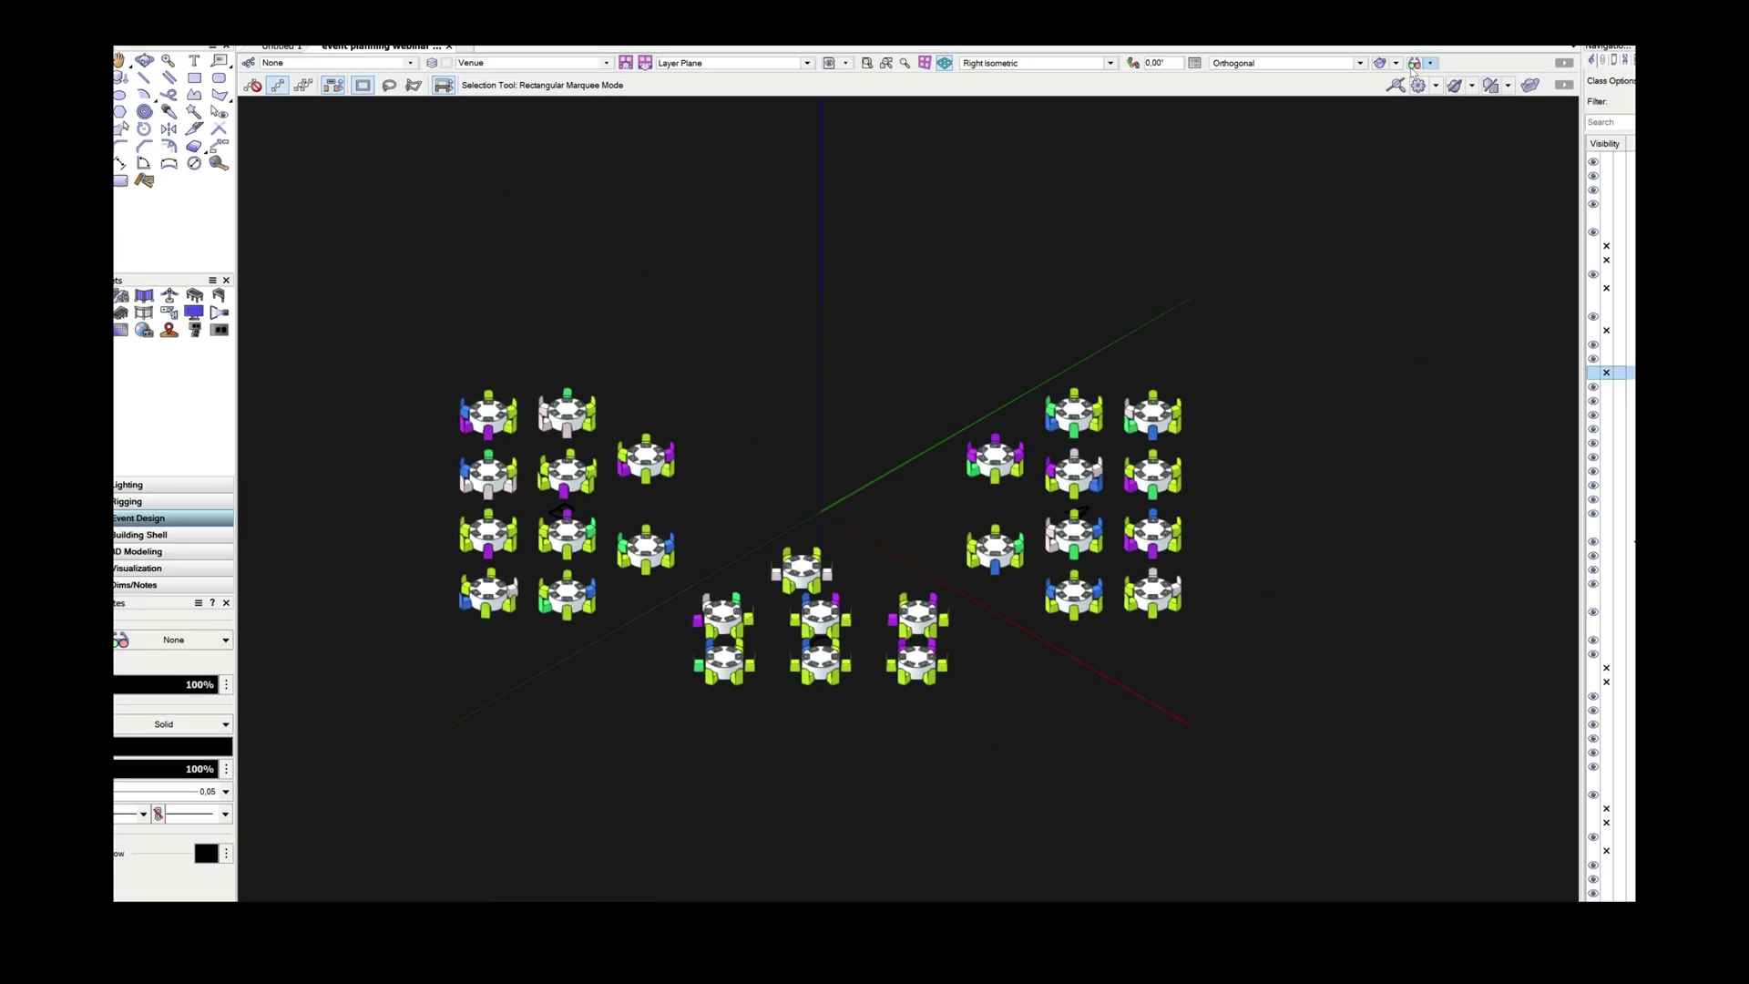
pyautogui.click(1316, 104)
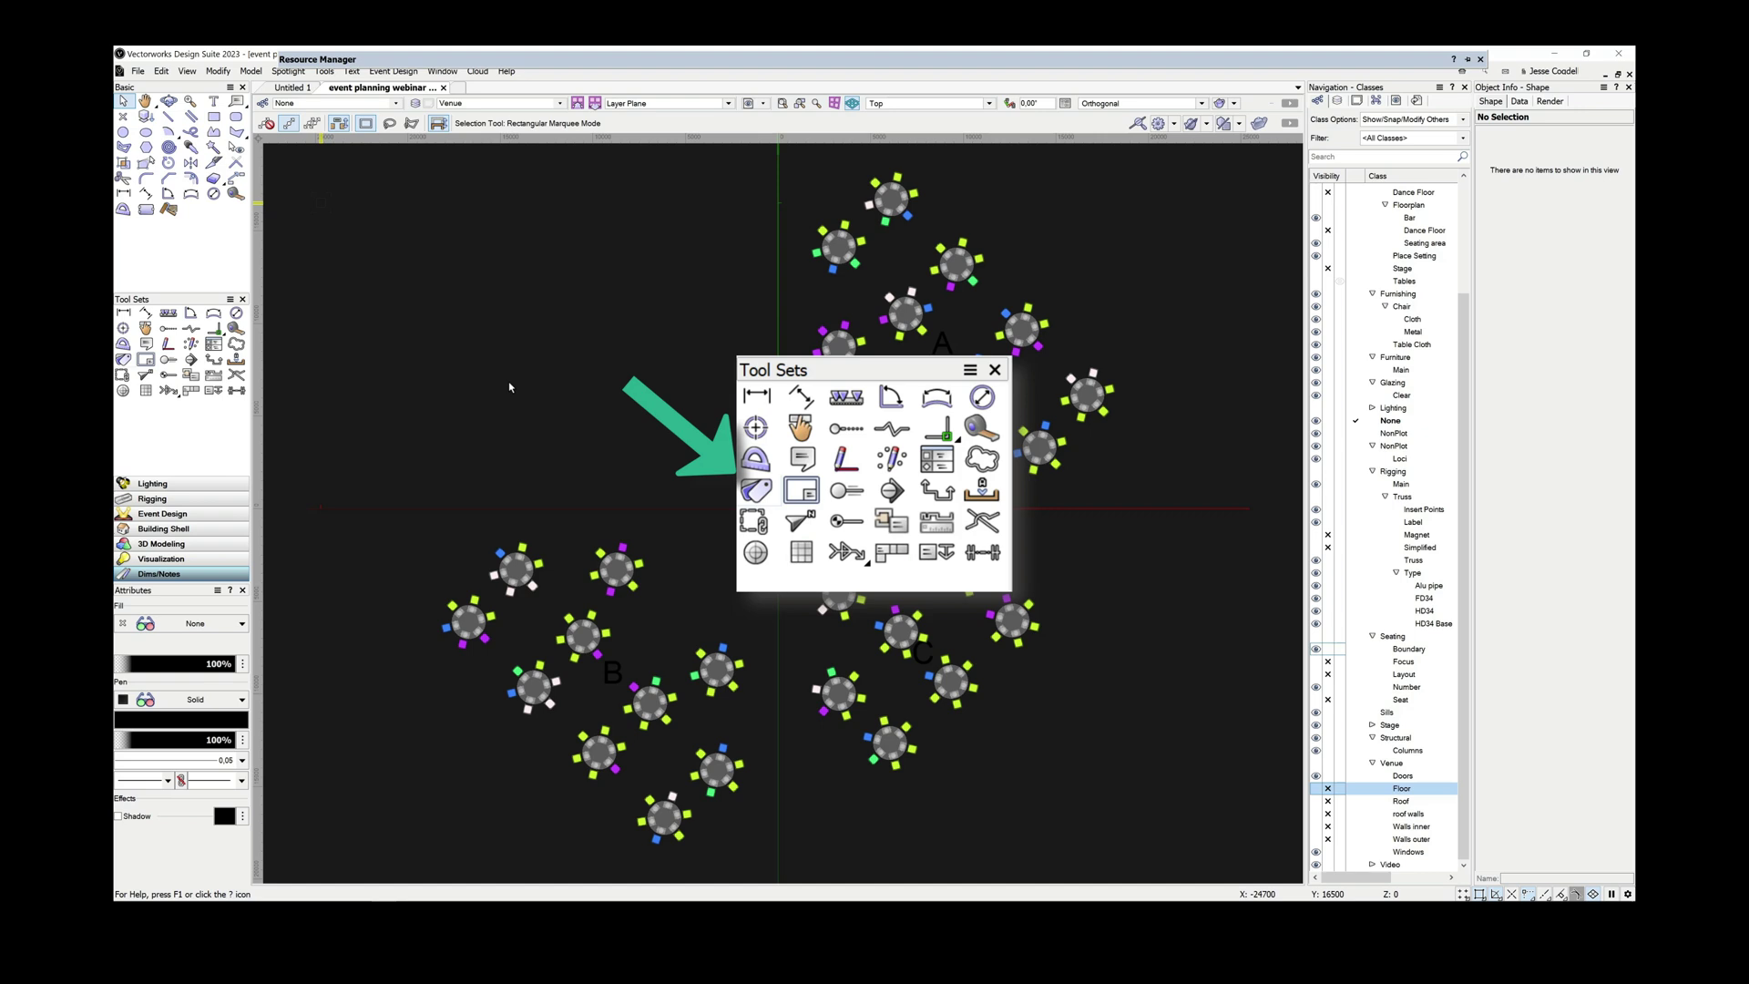
# - Tag all six chairs at group B's top-left table with Meal Choice data tags, moved clear of the chairs
pyautogui.moveTo(475, 537); pyautogui.dragTo(553, 603)
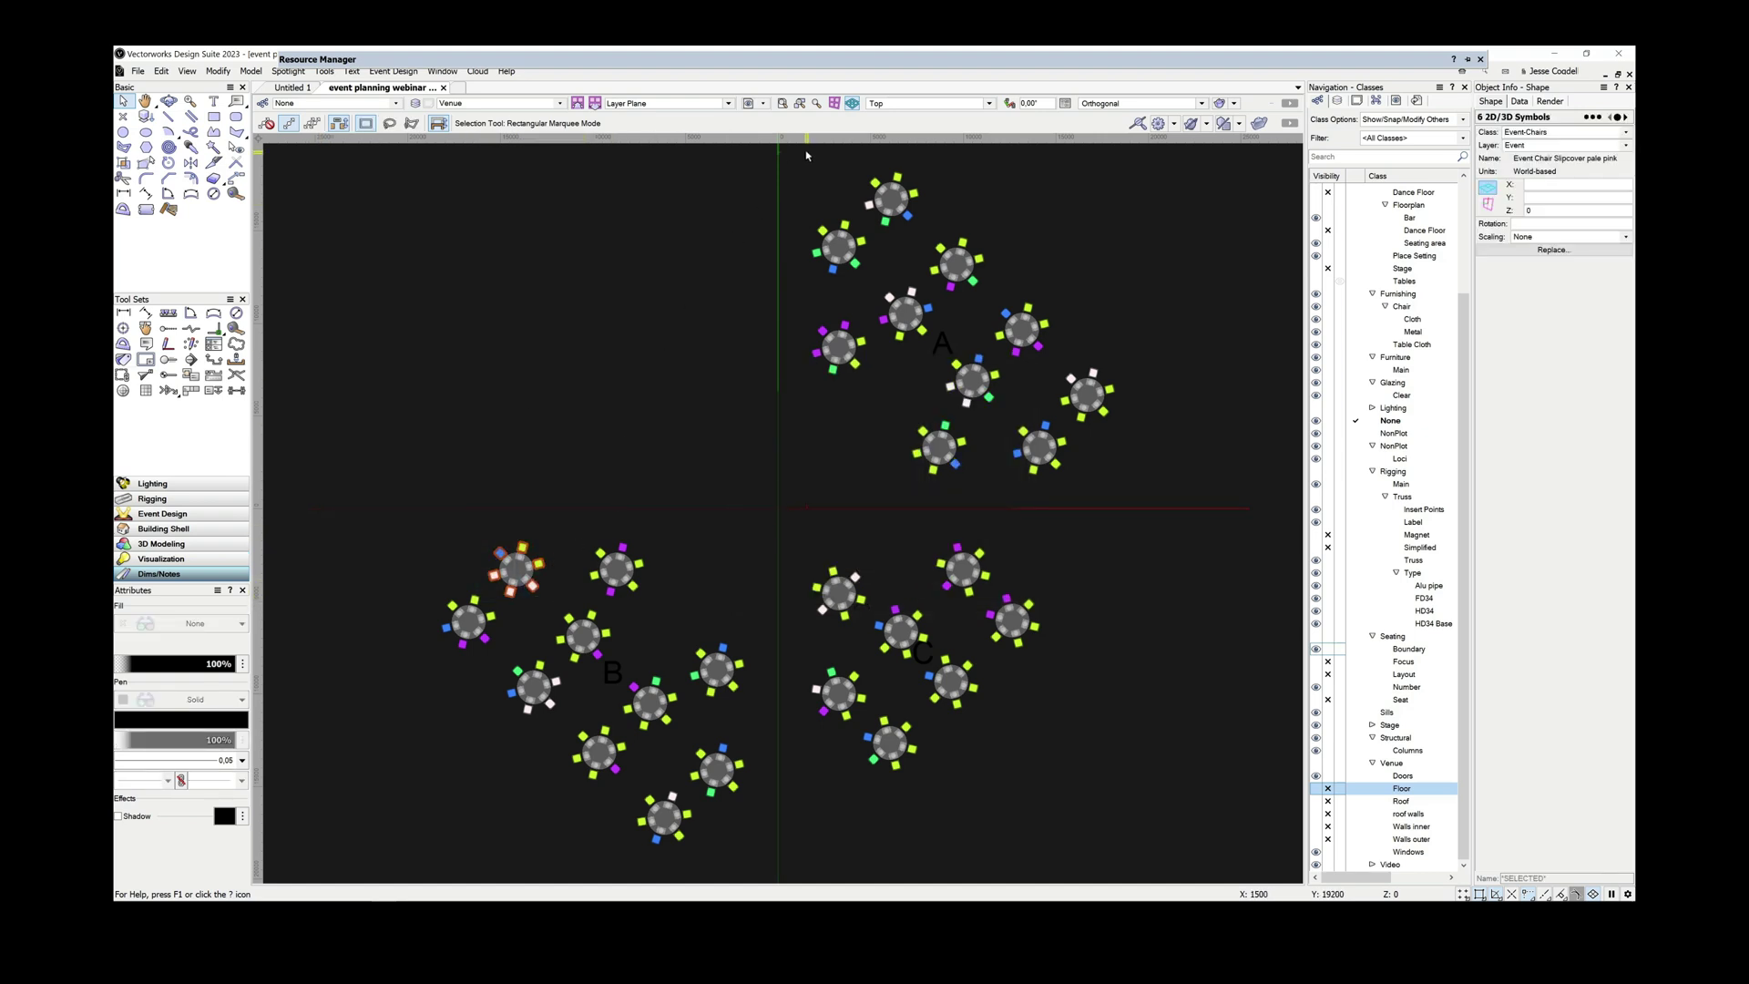
pyautogui.click(800, 103)
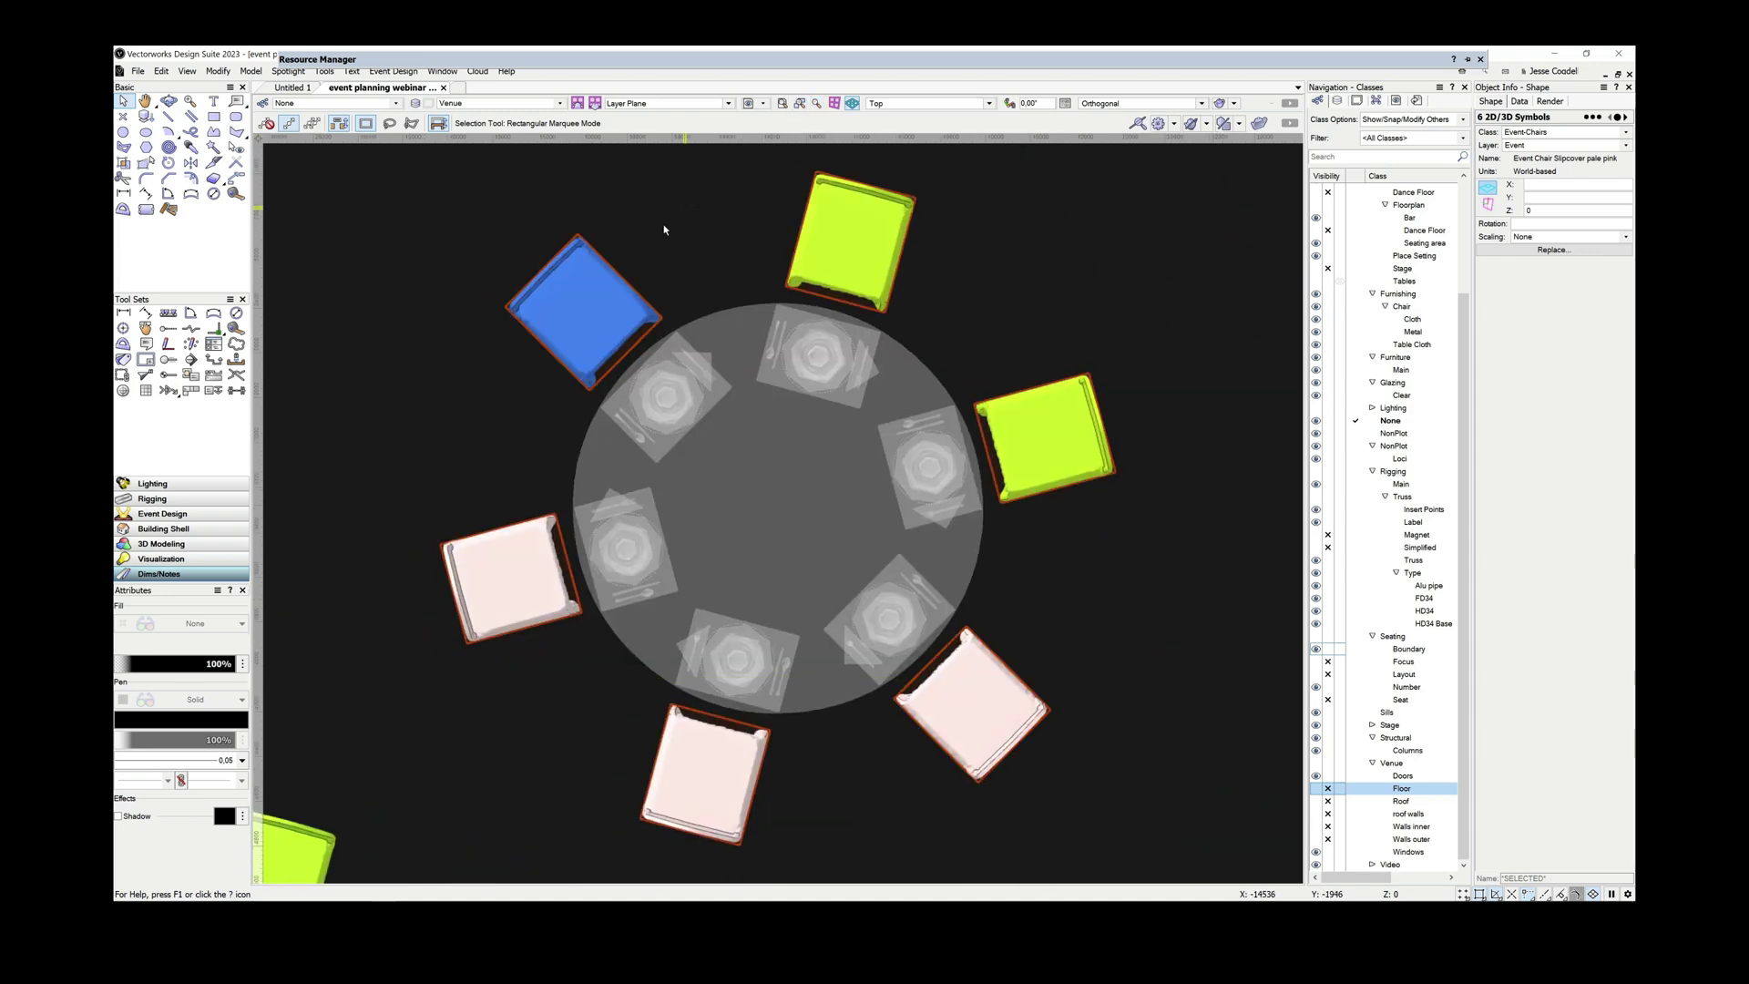
pyautogui.click(124, 359)
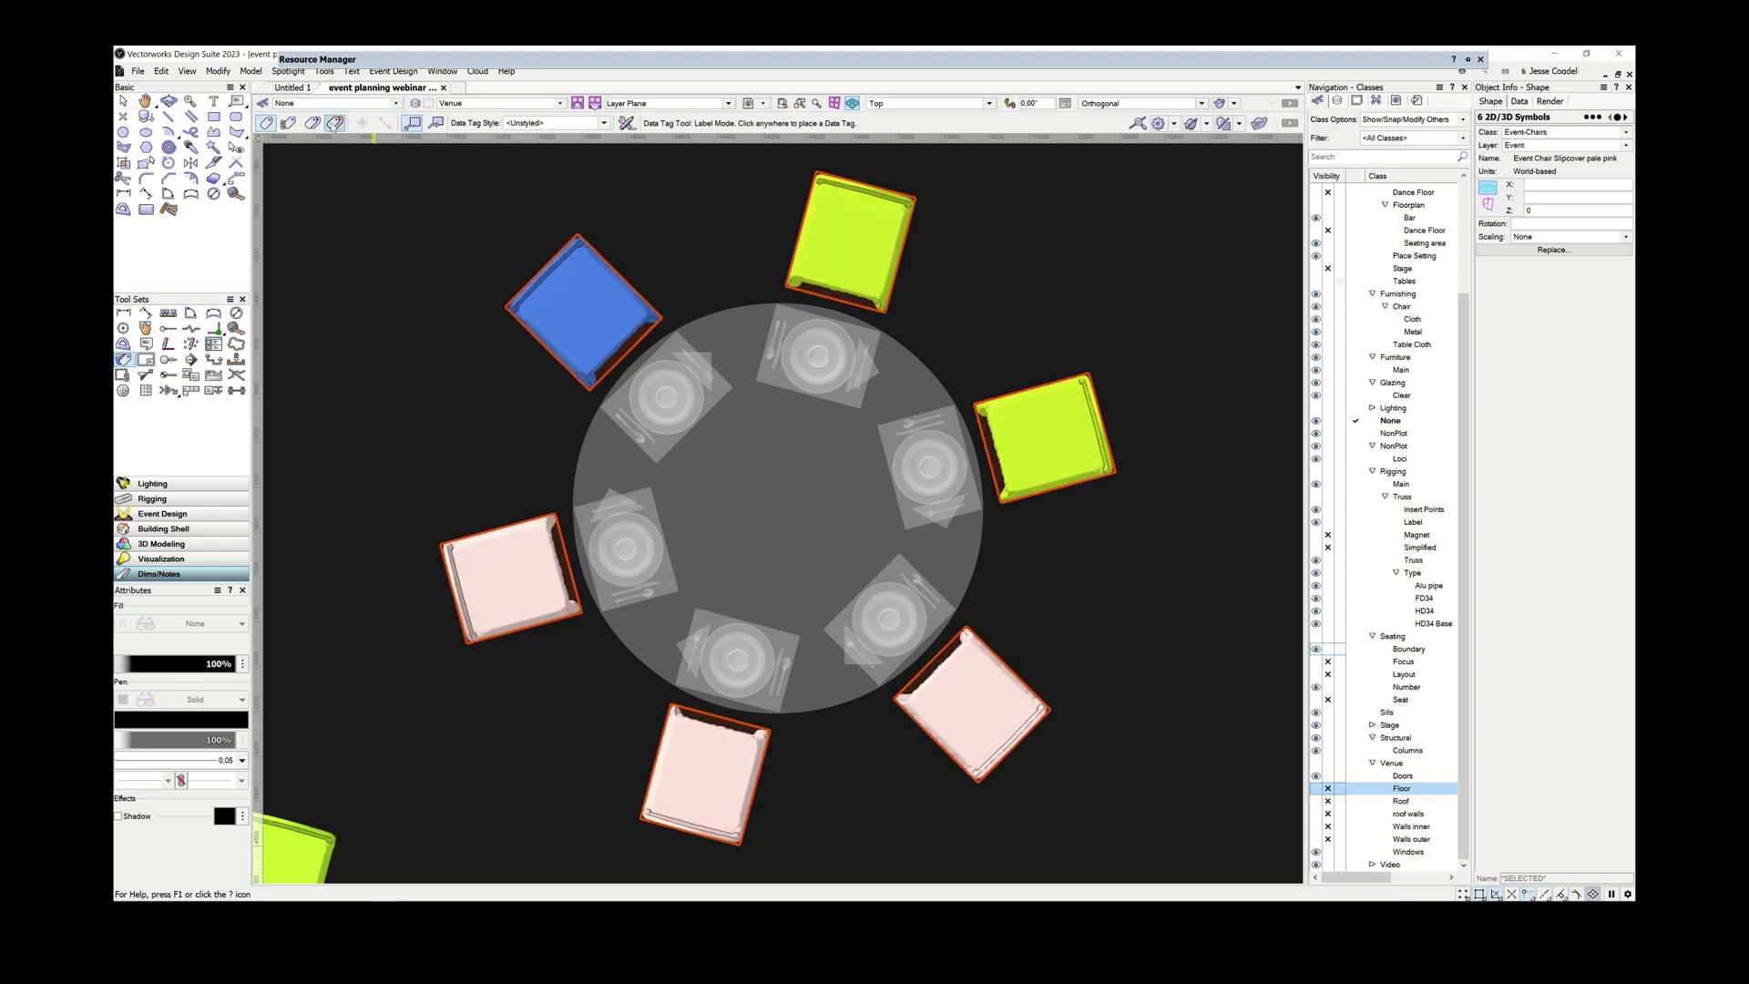
pyautogui.click(603, 122)
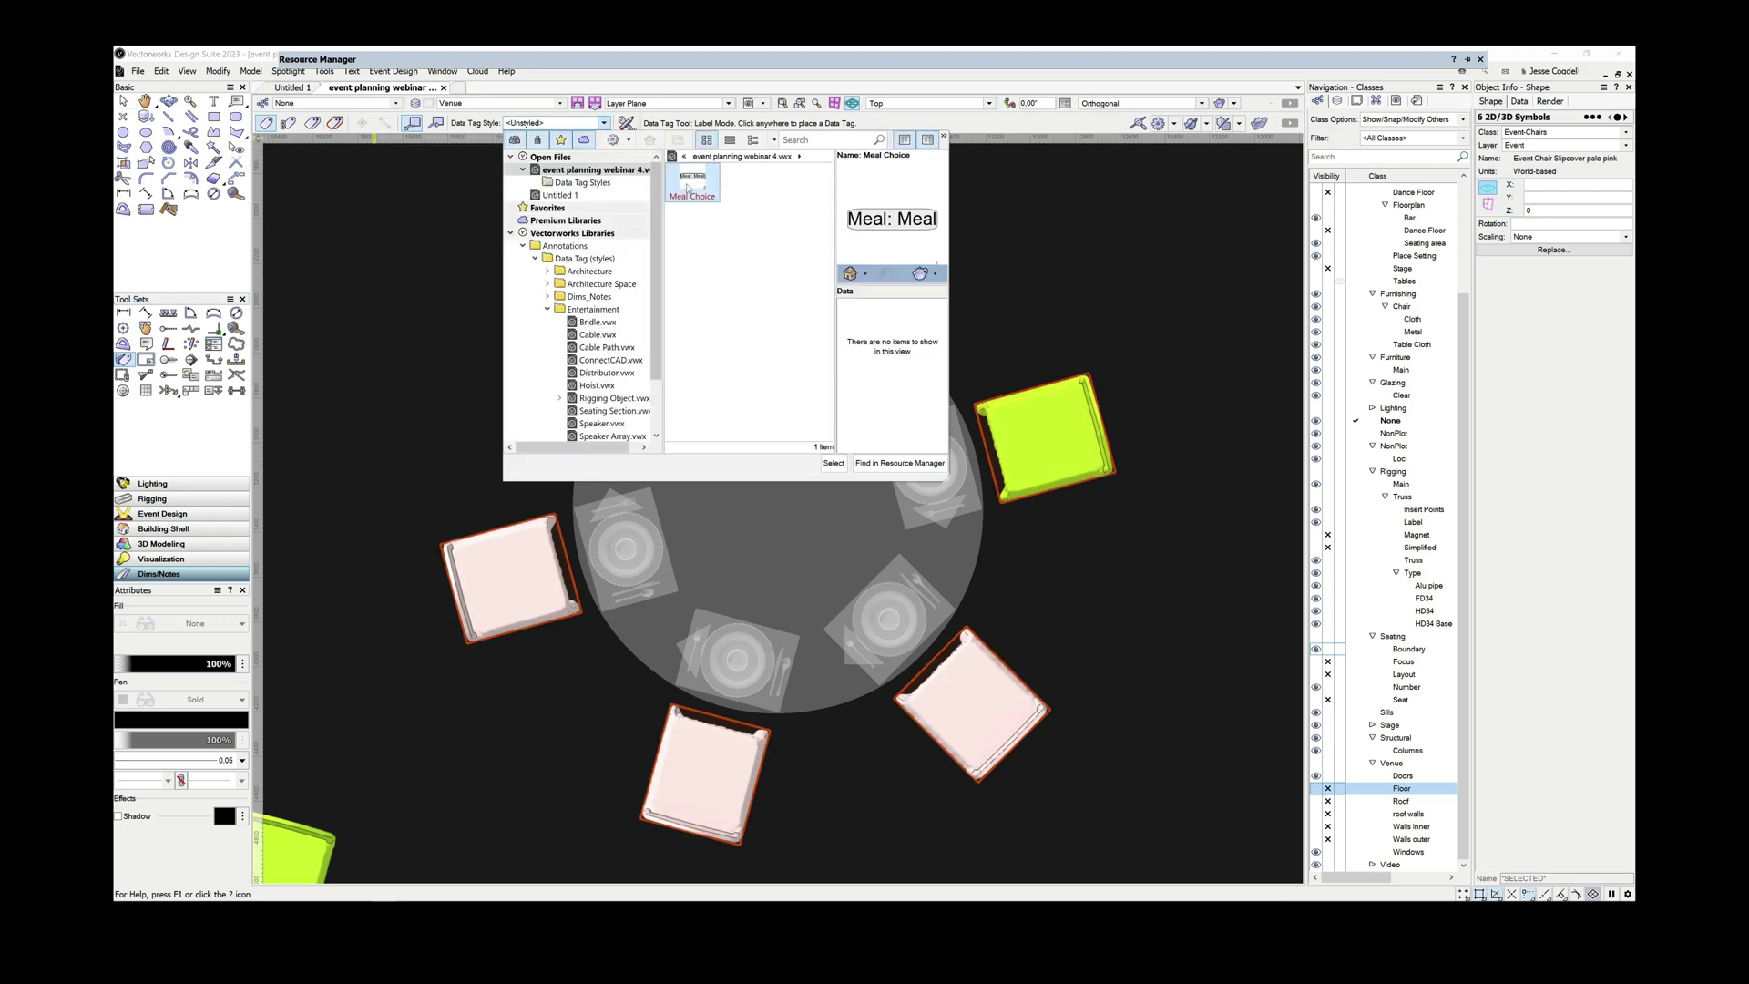
pyautogui.click(834, 463)
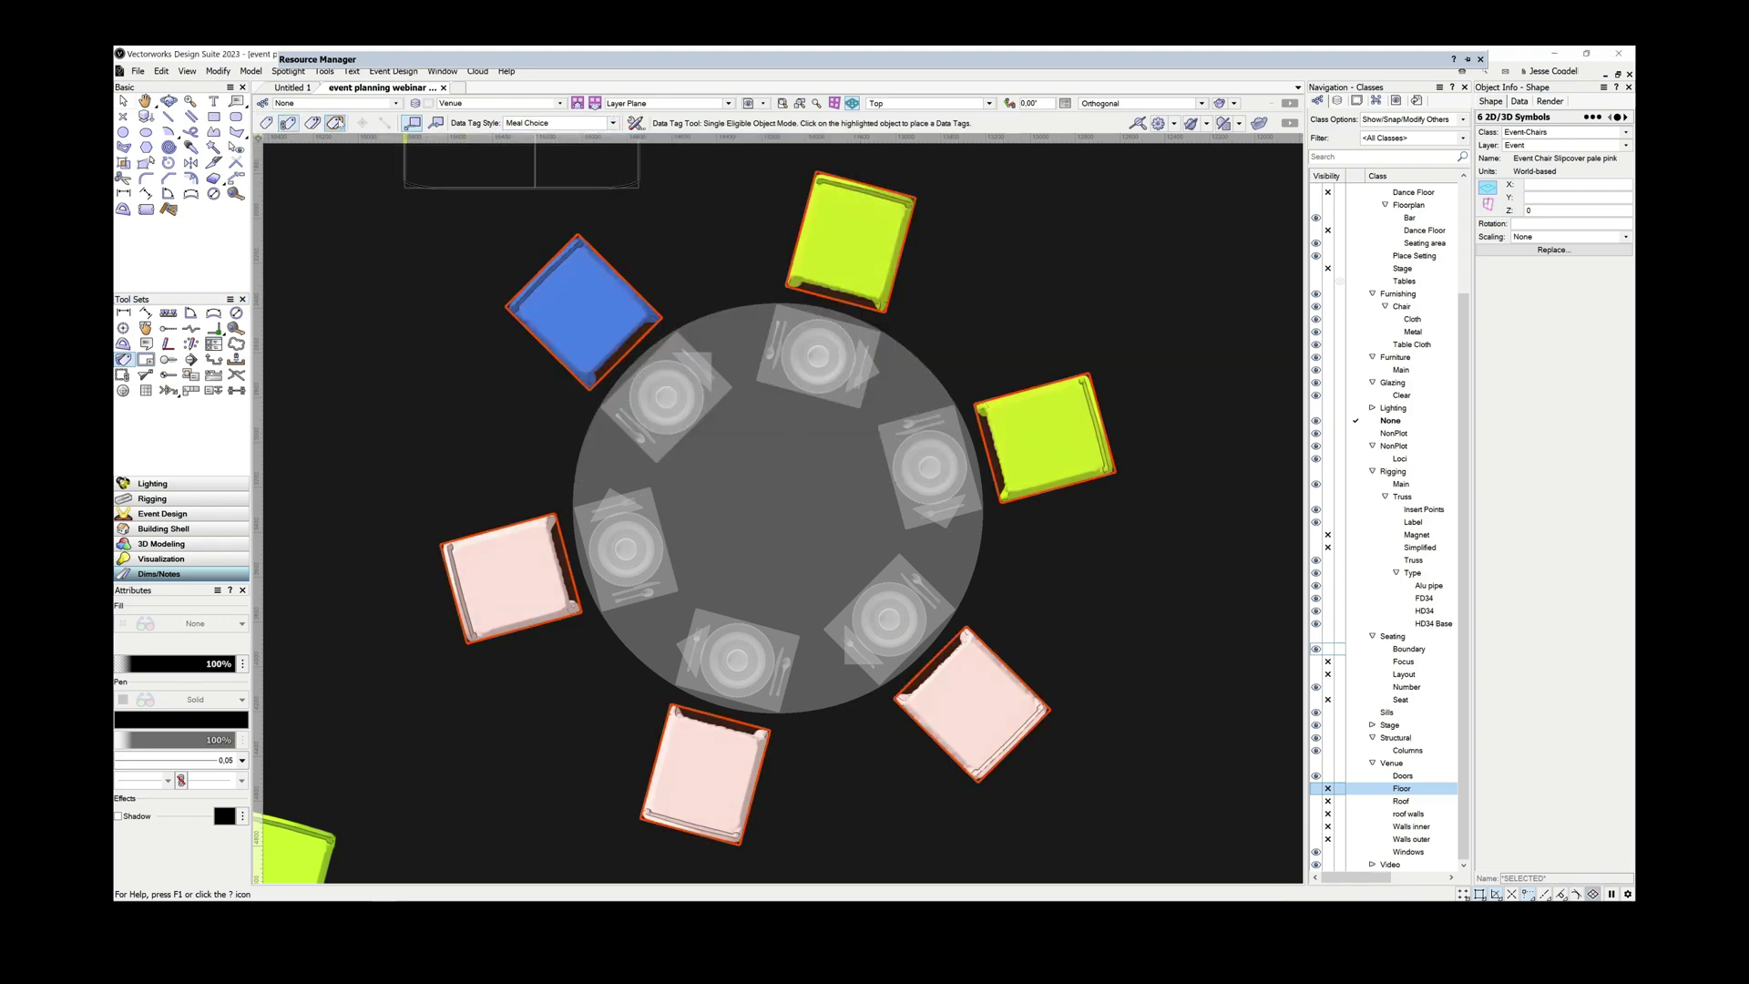
pyautogui.press('u')
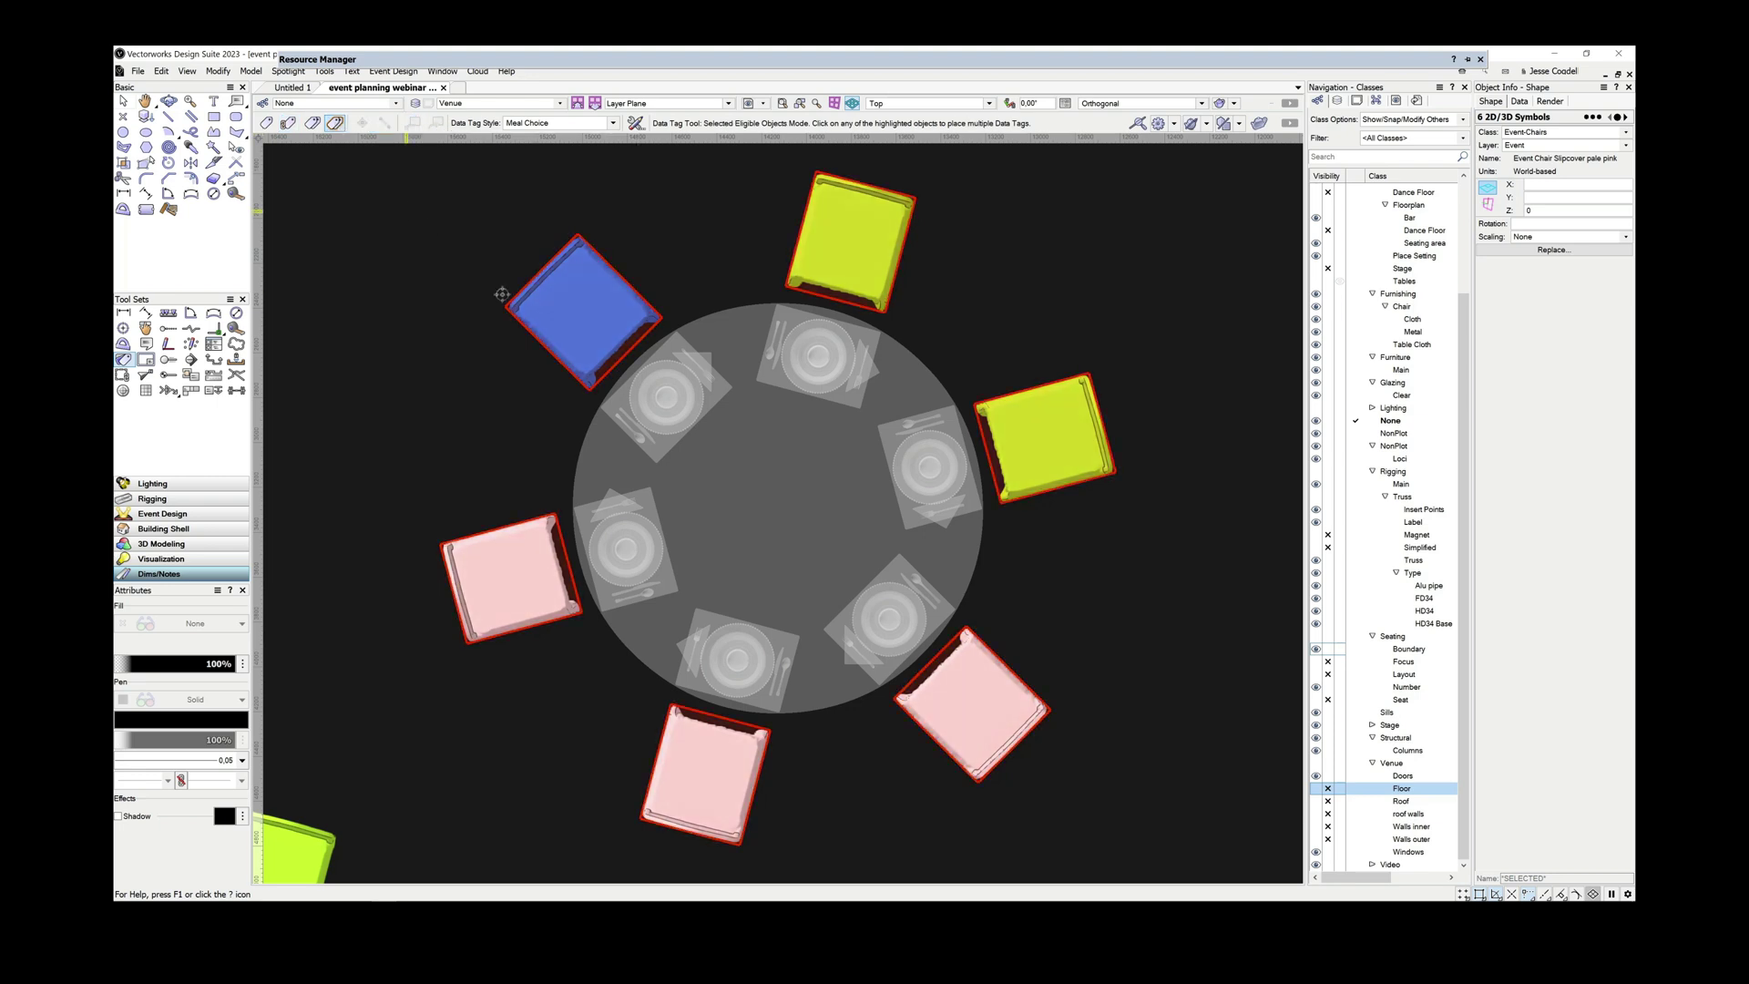
pyautogui.click(547, 319)
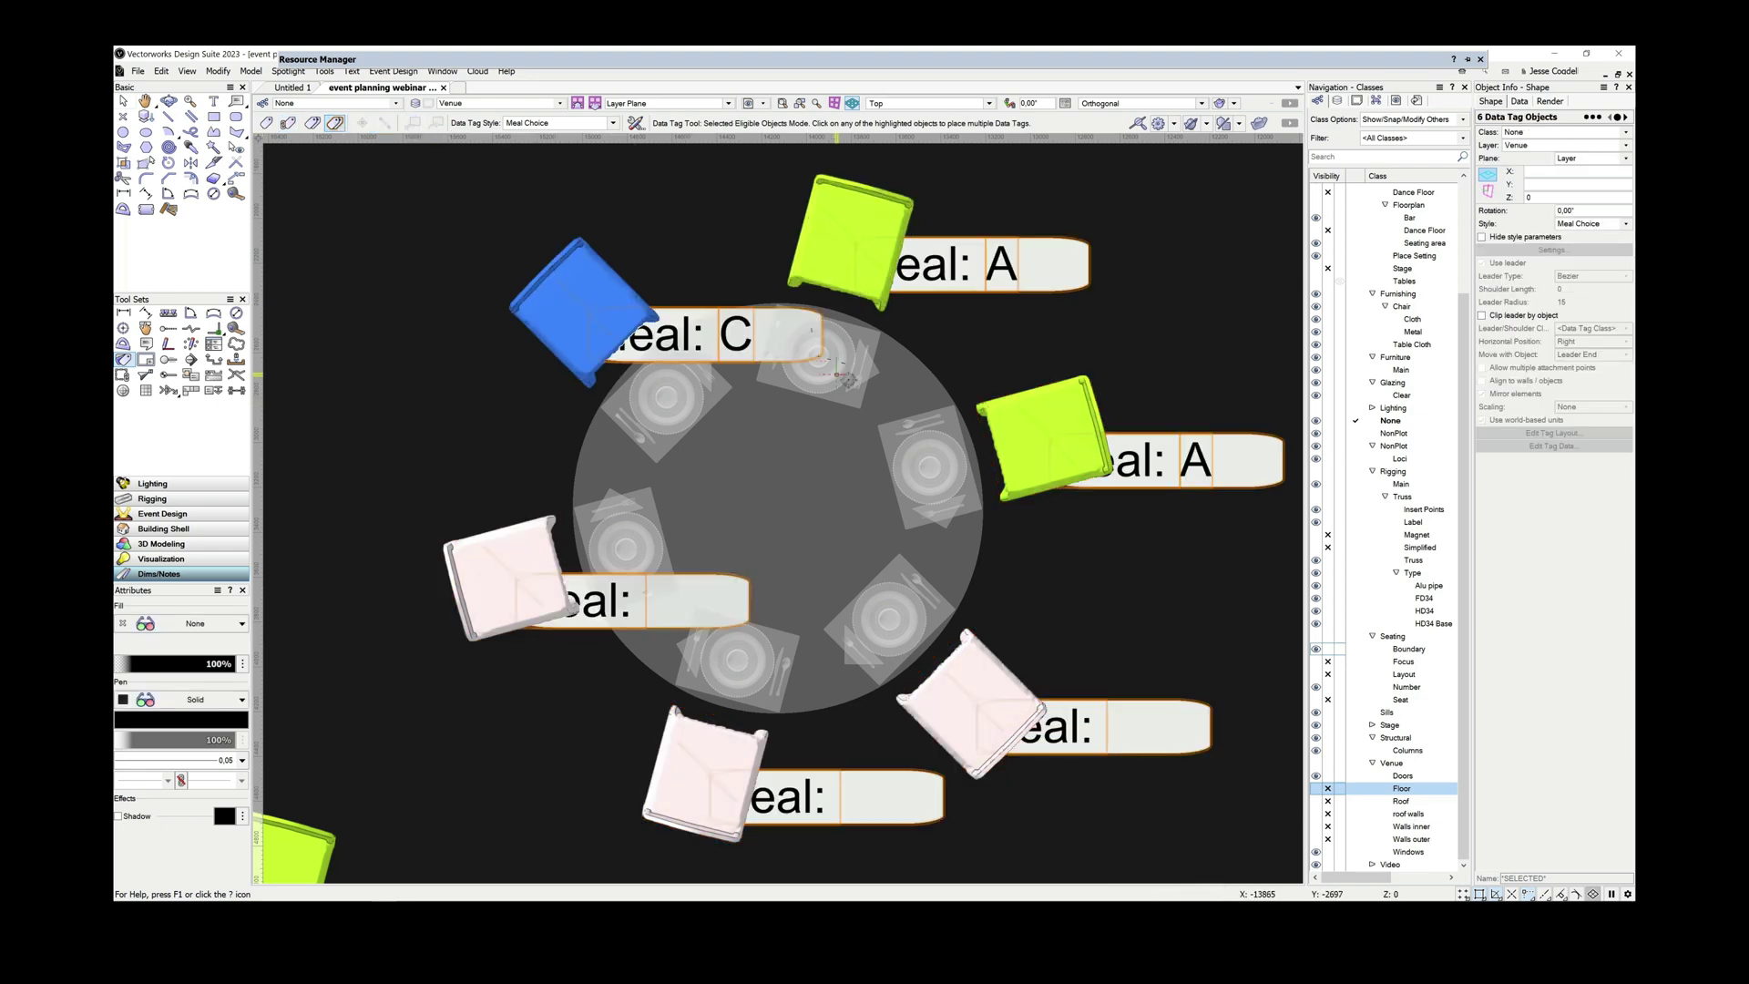
pyautogui.click(122, 100)
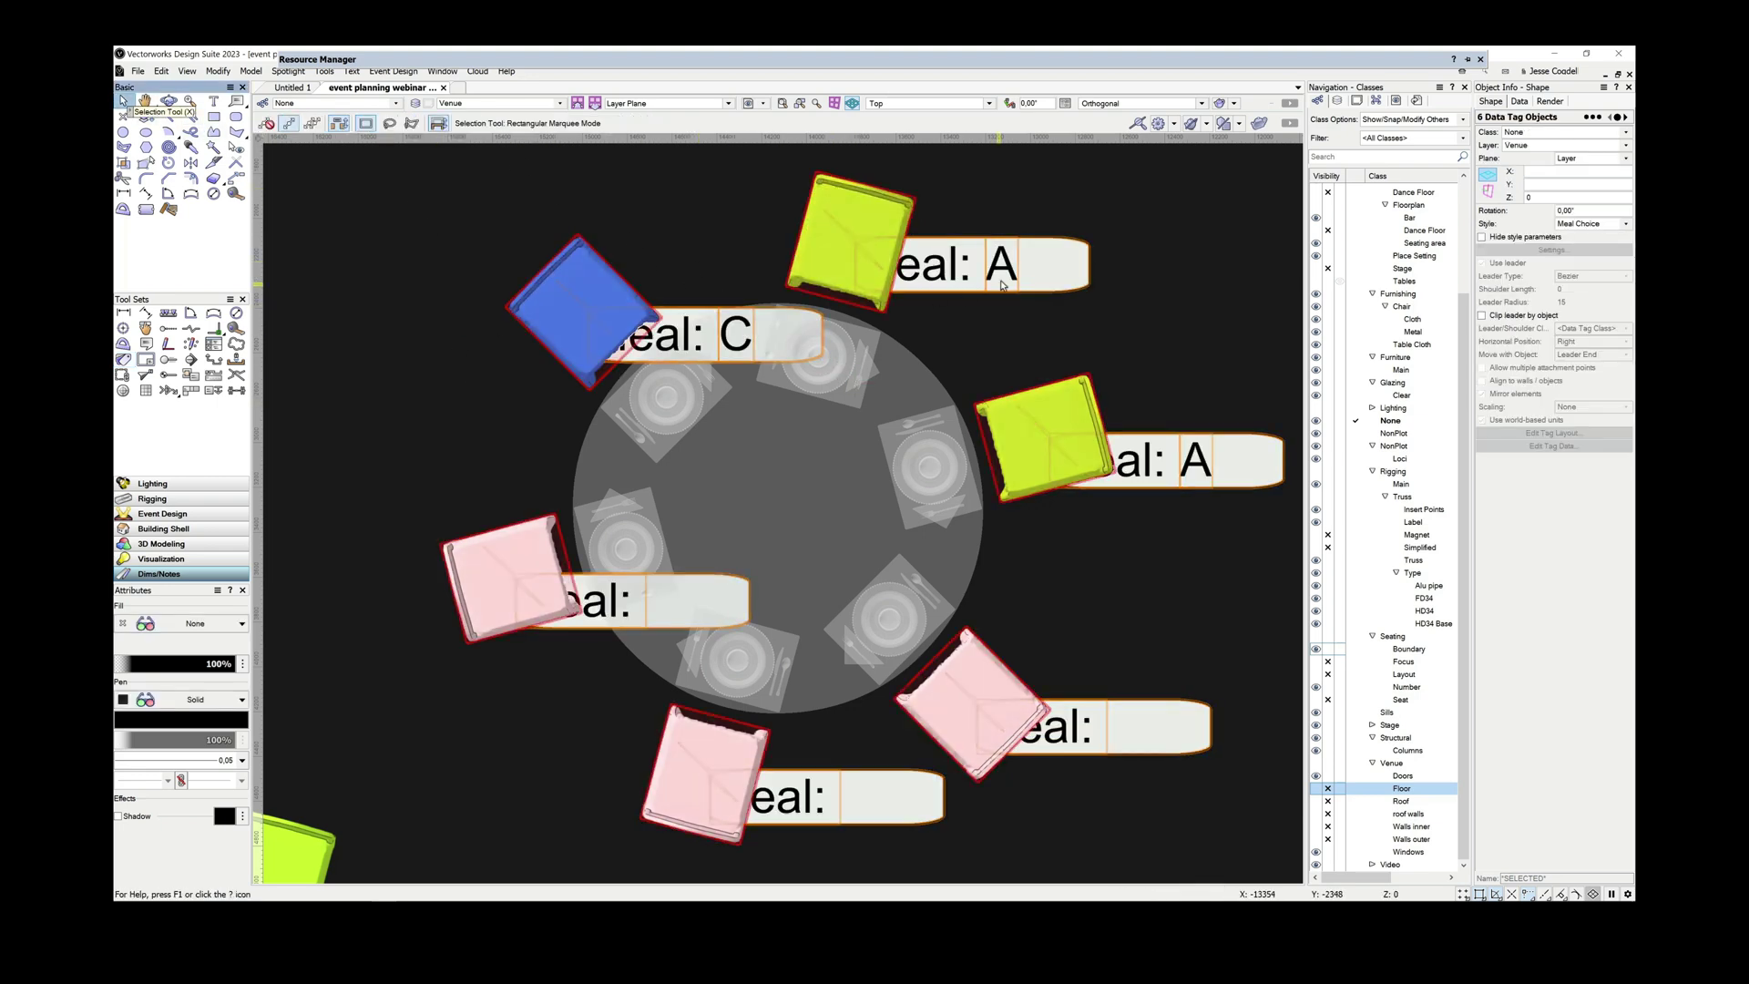
pyautogui.moveTo(742, 337); pyautogui.dragTo(819, 385)
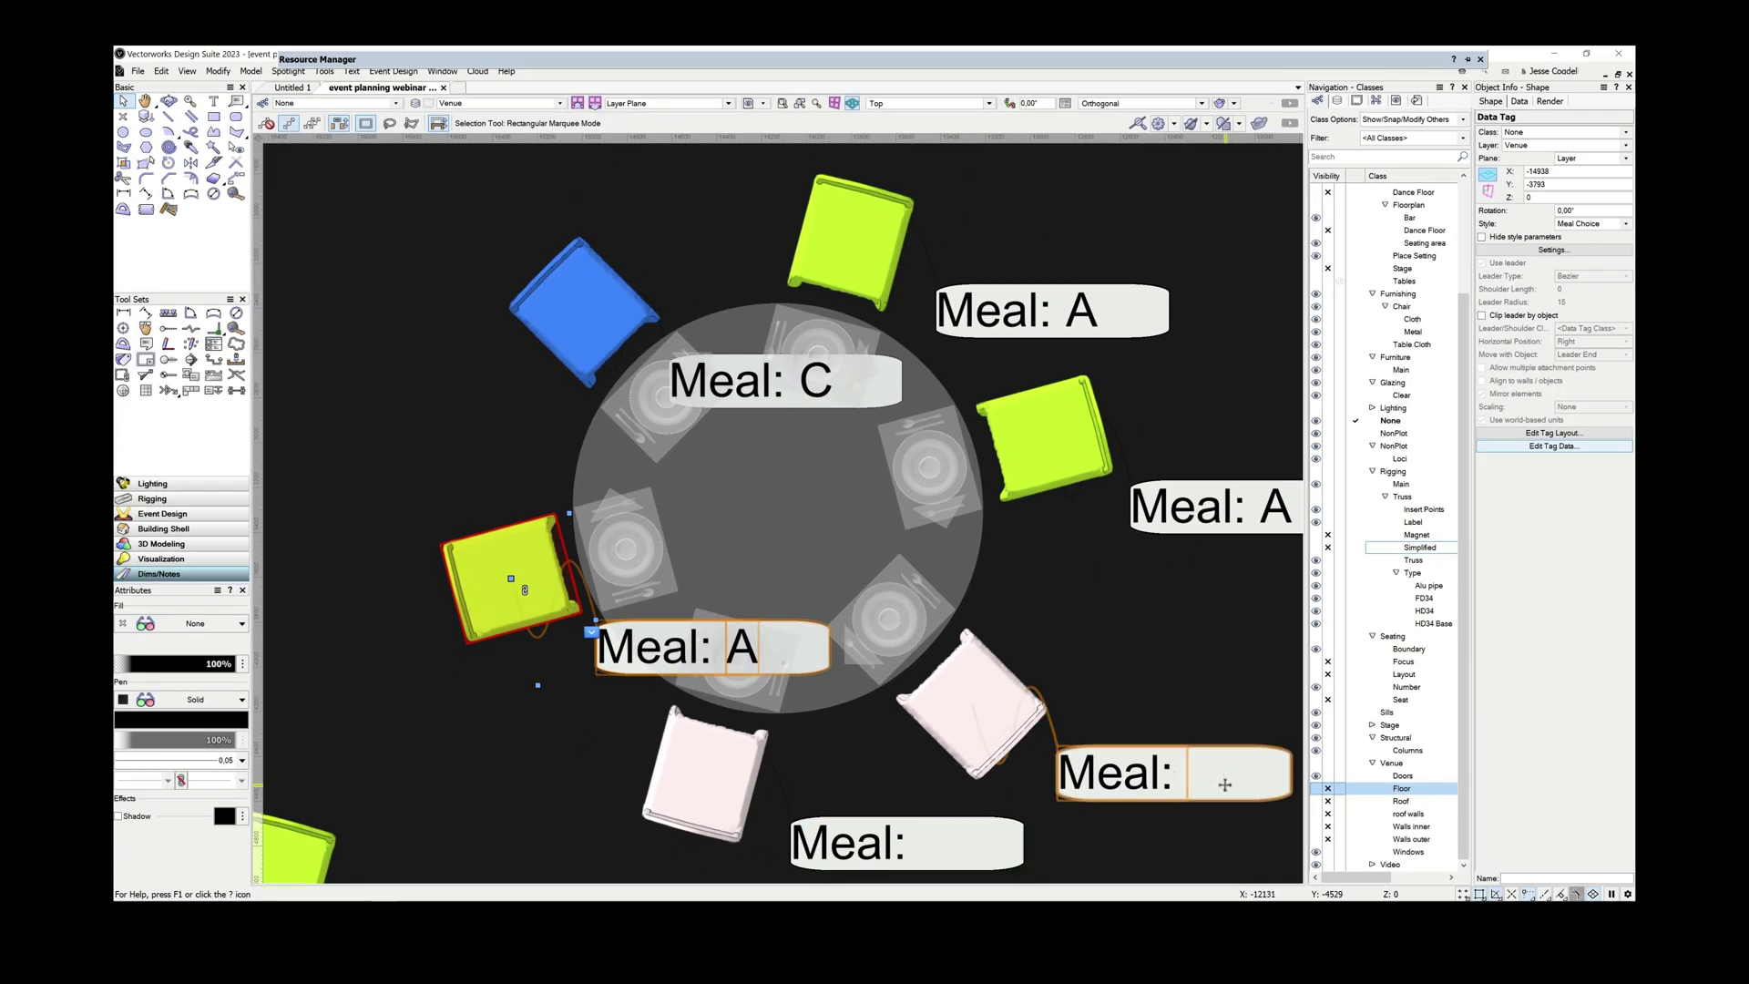
# - Edit the right-hand chair's tag data, changing its meal from A to D
pyautogui.click(1225, 785)
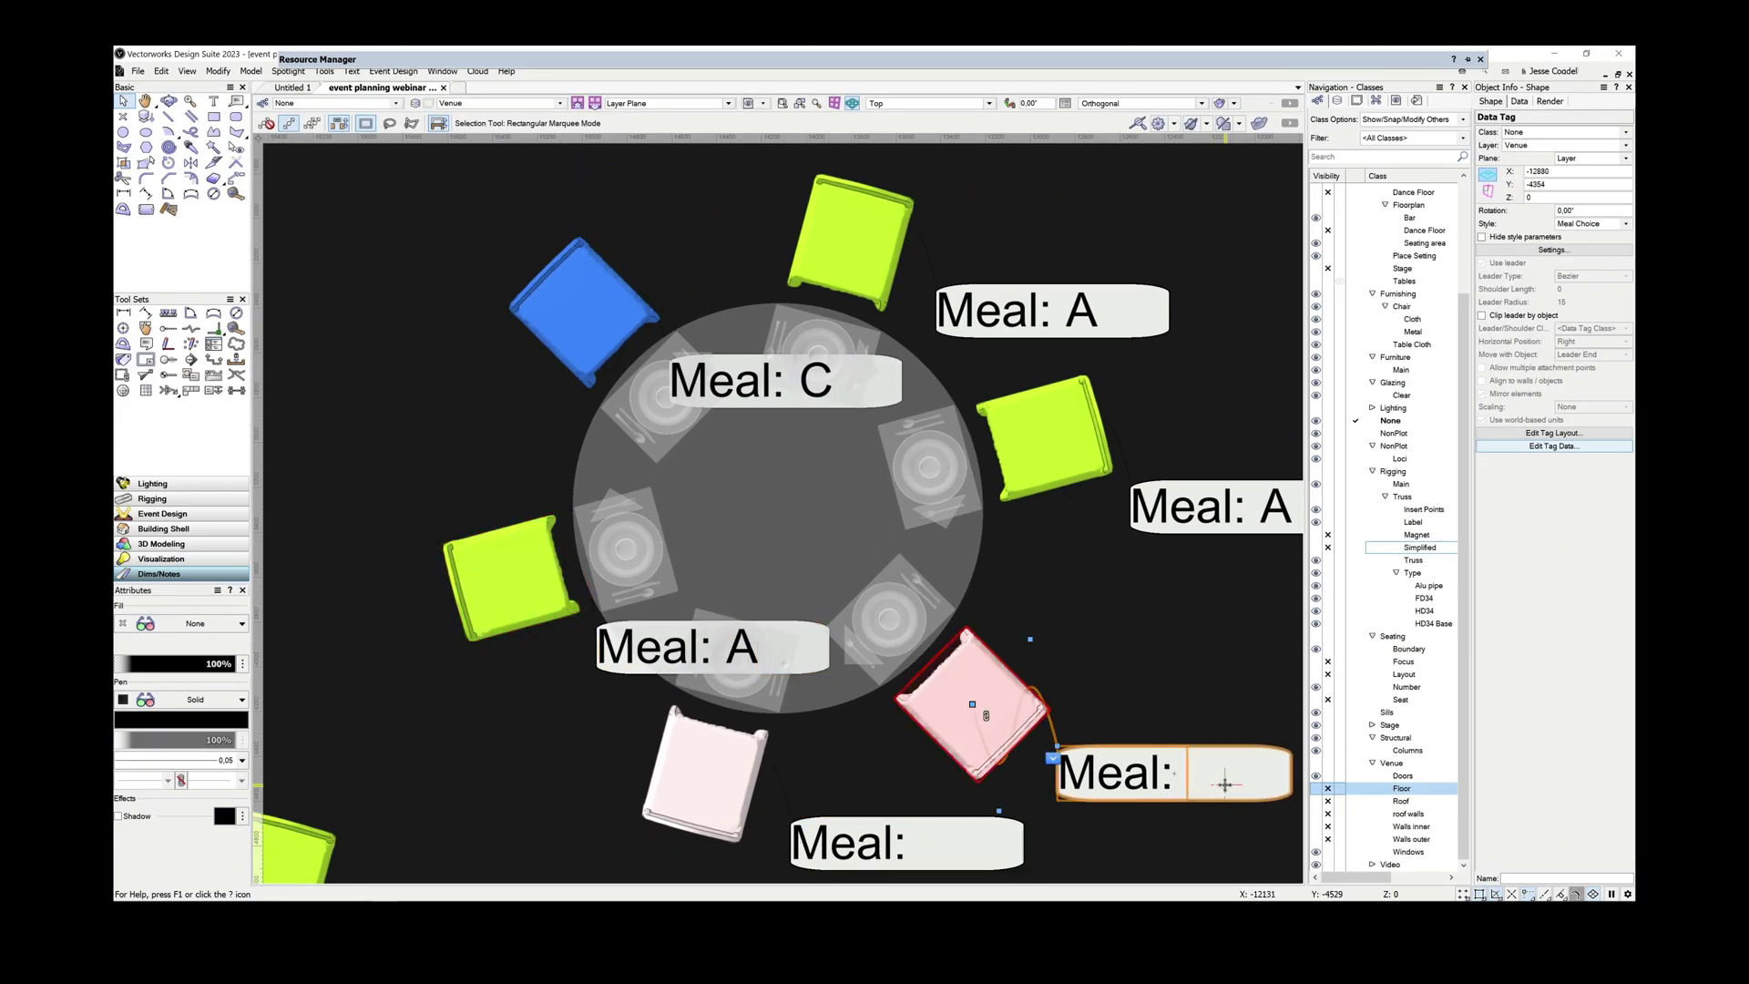
pyautogui.doubleClick(1245, 512)
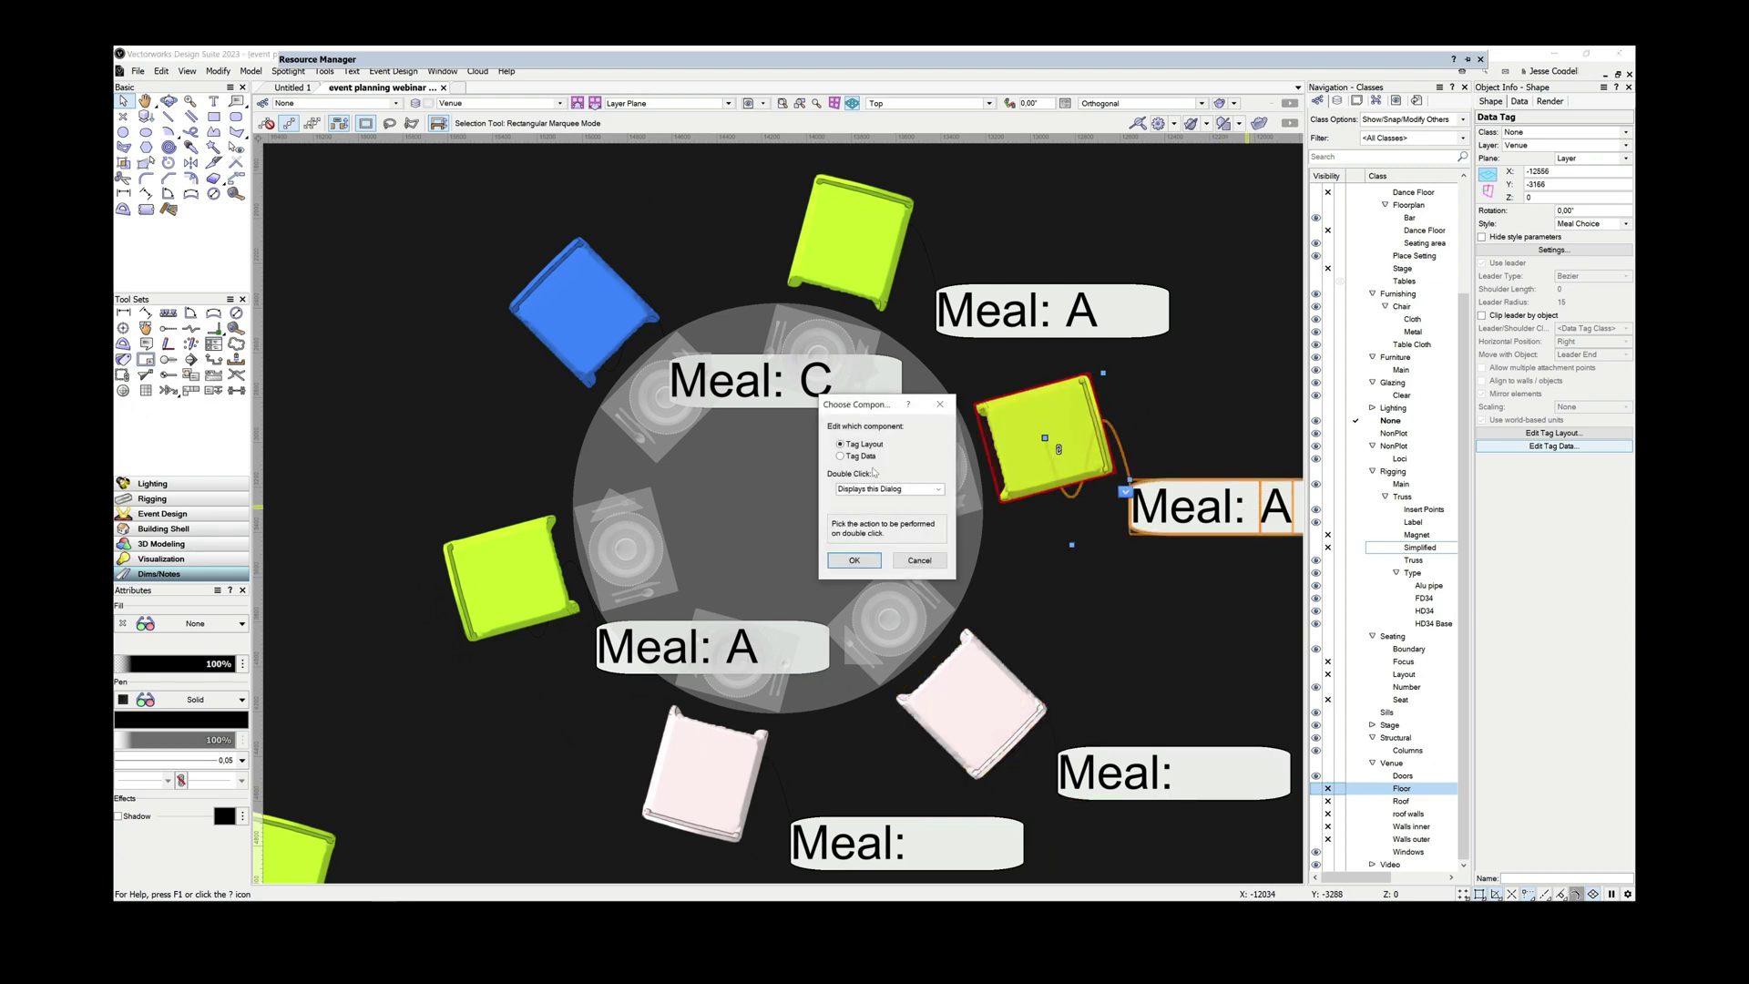
pyautogui.click(857, 455)
pyautogui.click(854, 560)
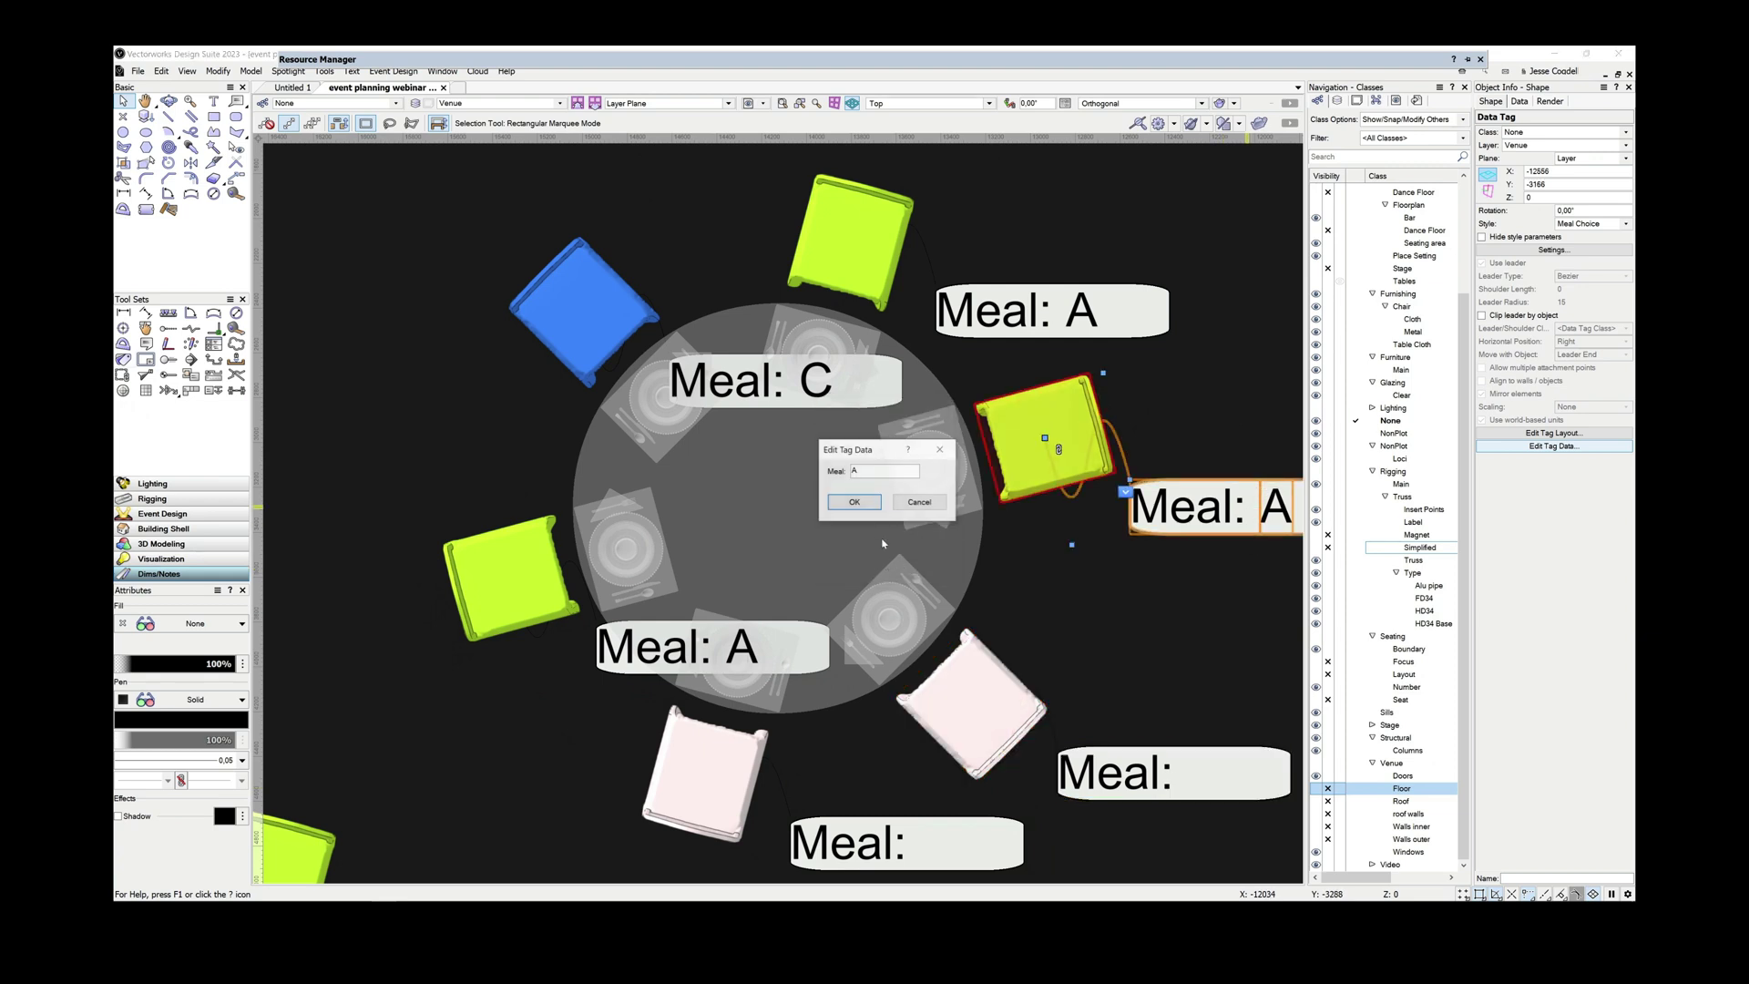
pyautogui.doubleClick(795, 469)
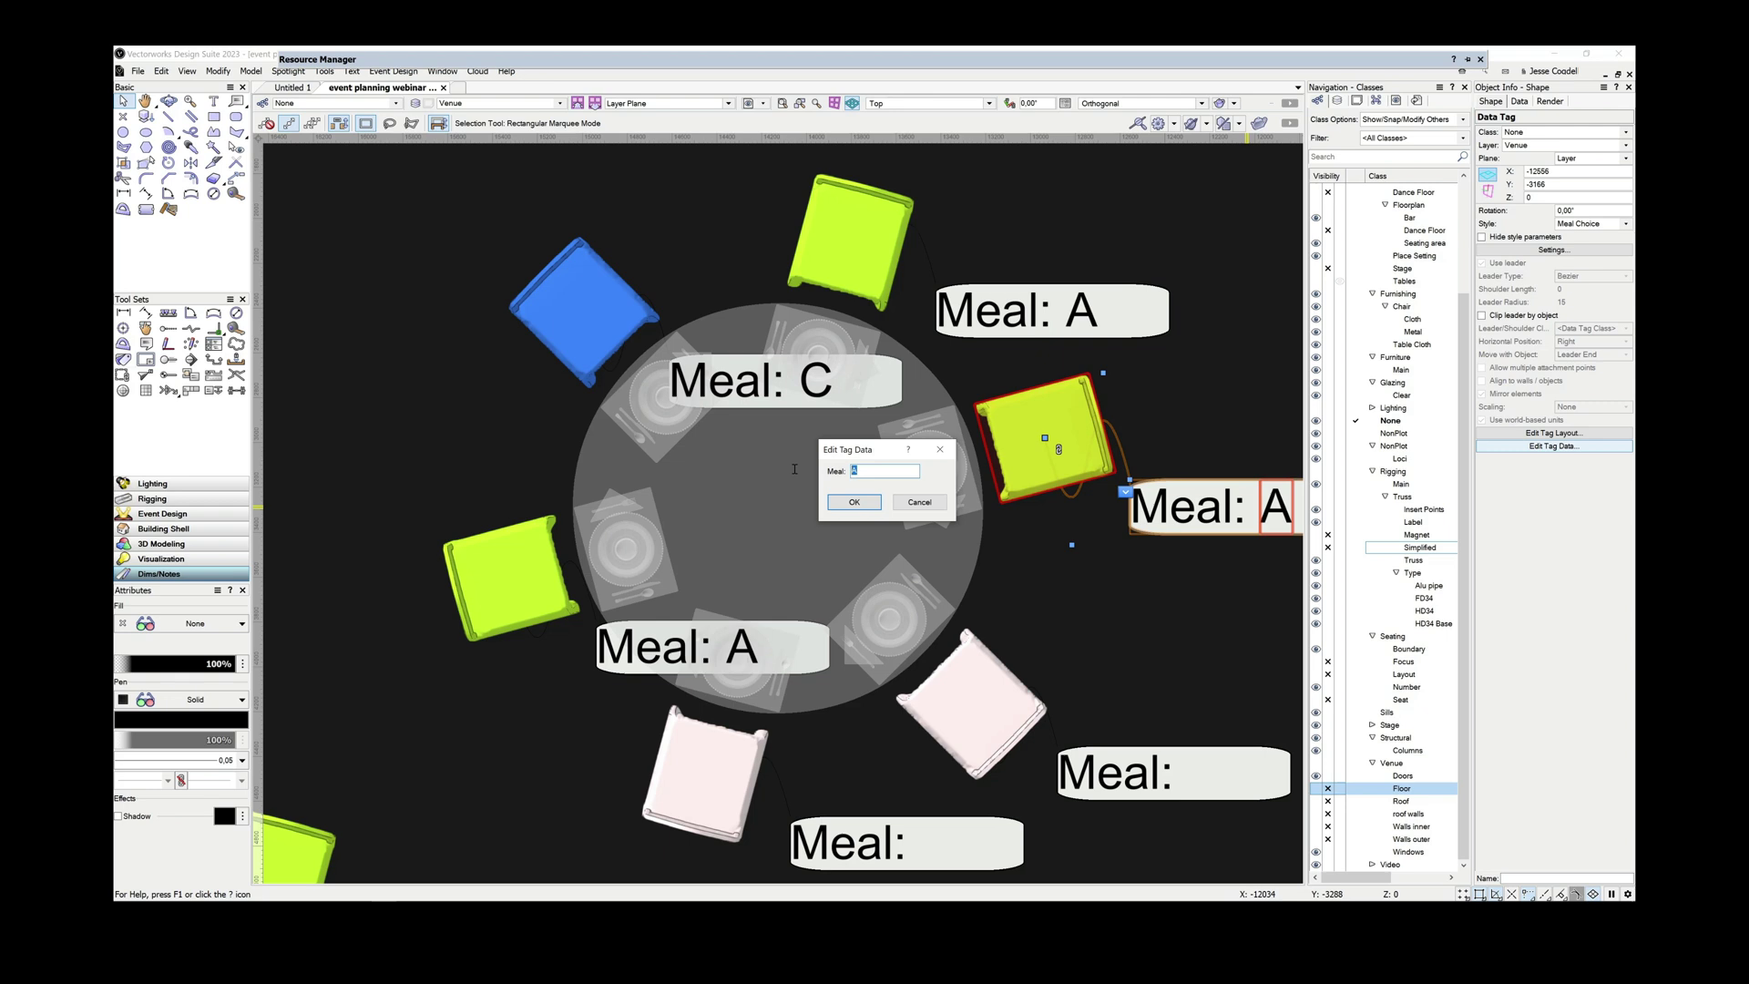
pyautogui.press('Return')
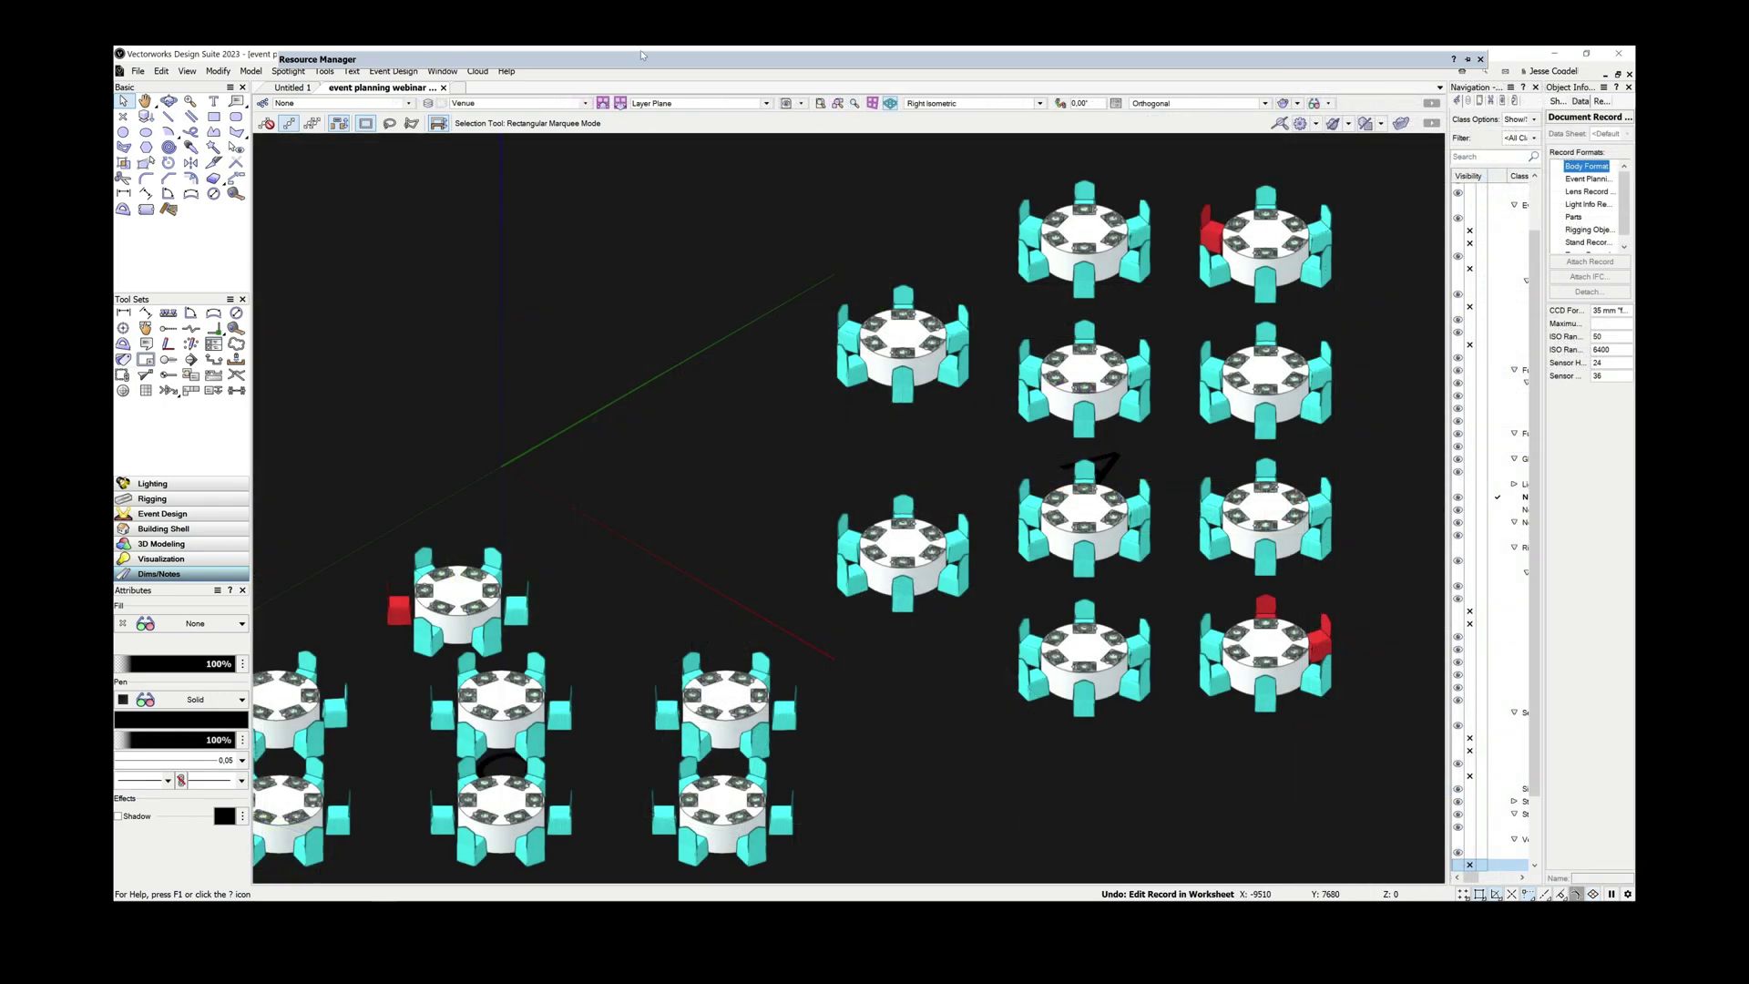
# - Open the Seat Reservations worksheet and delete Yes from Reserved cell E2.1
pyautogui.click(640, 55)
pyautogui.rightClick(551, 124)
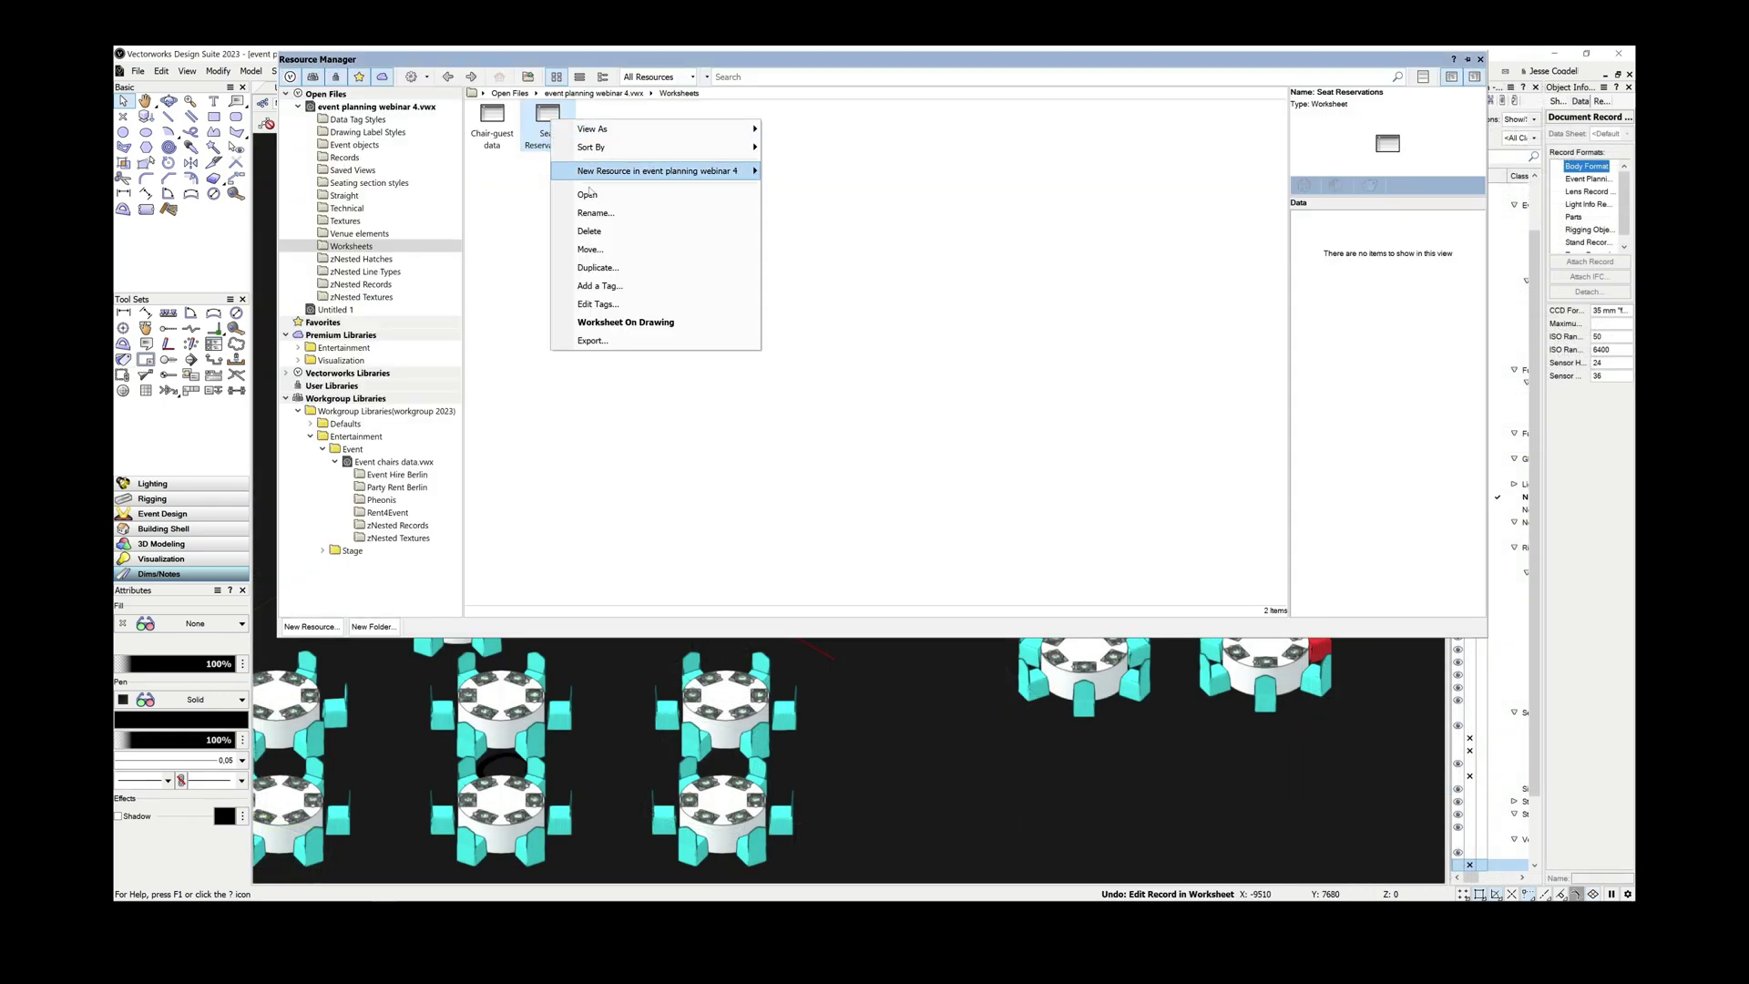
pyautogui.click(592, 195)
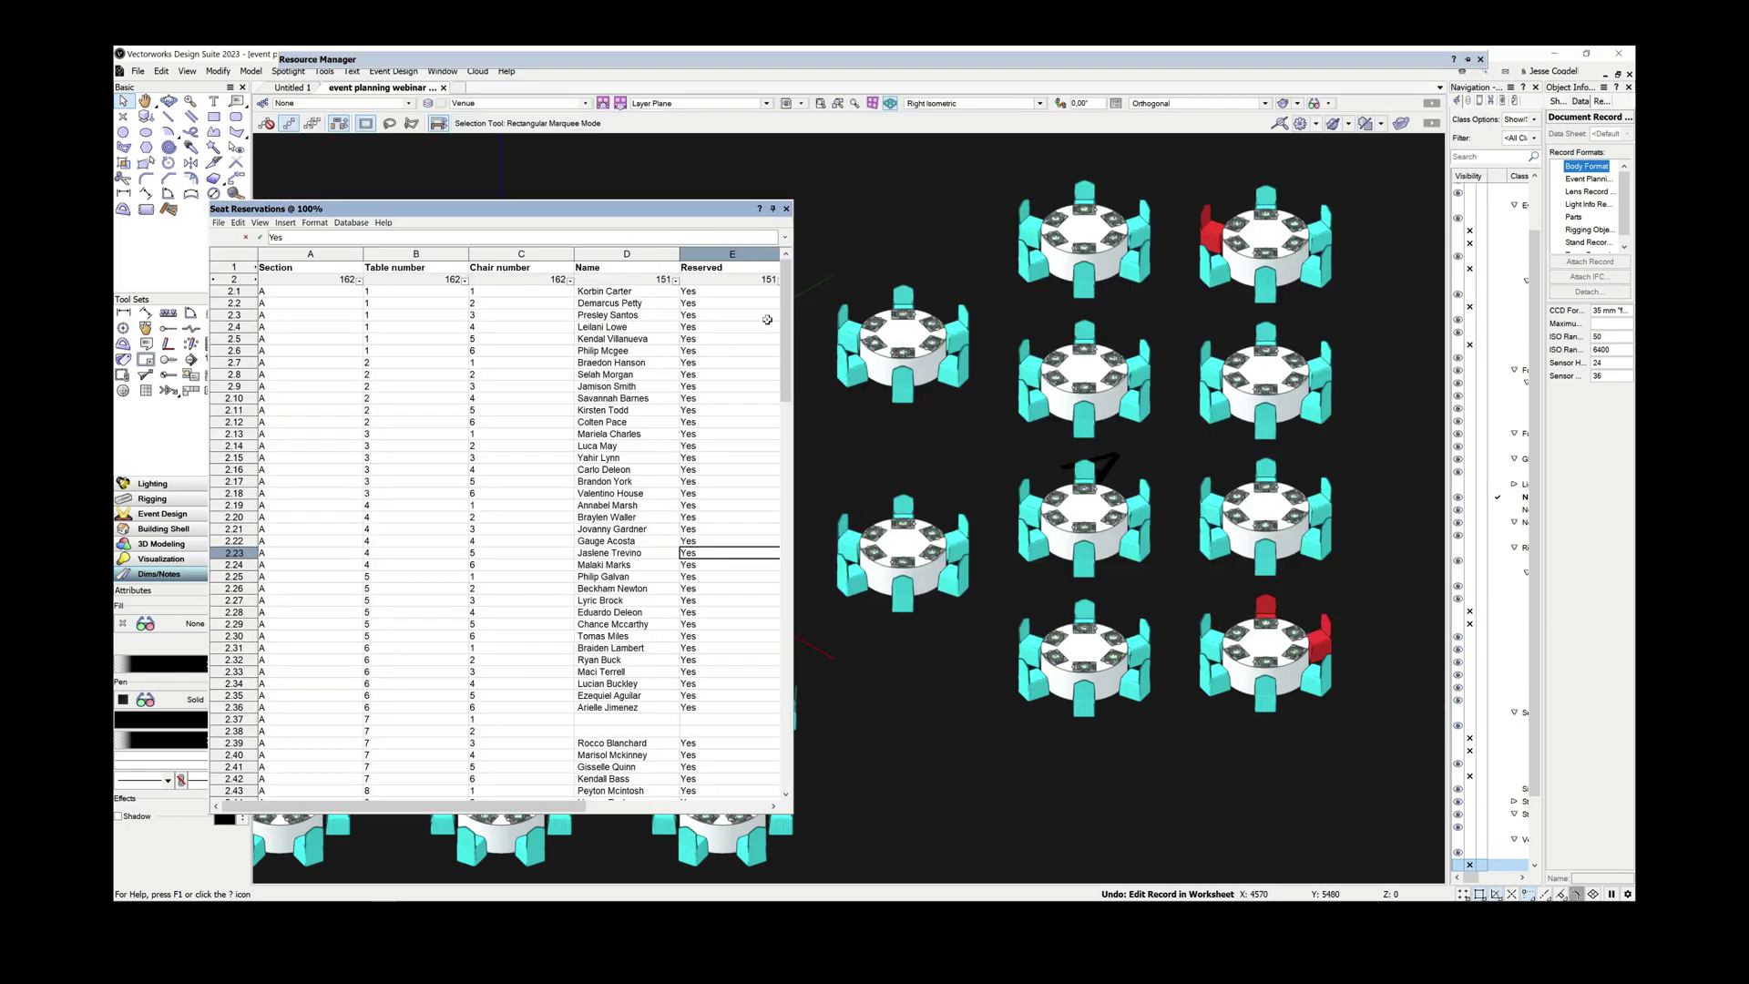
pyautogui.click(718, 292)
pyautogui.moveTo(282, 238); pyautogui.dragTo(263, 237)
pyautogui.press('BackSpace')
pyautogui.press('Return')
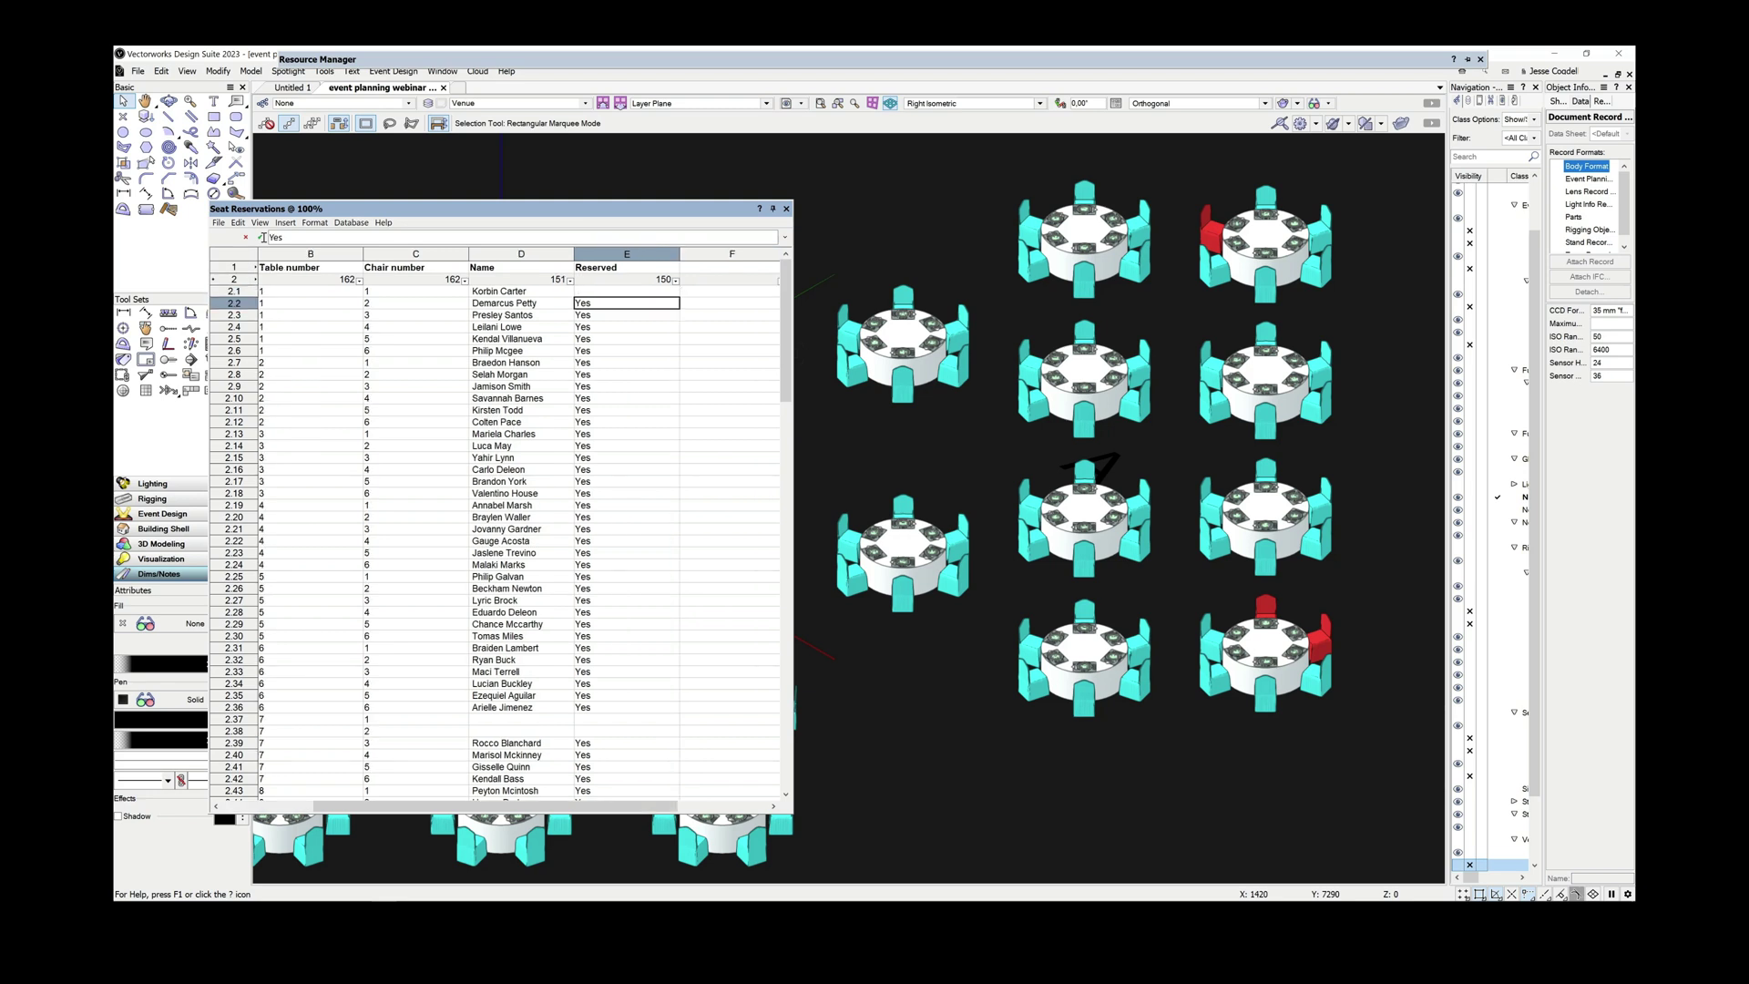
# - Clear the Reserved entries in cells E2.3, E2.14 and E2.19
pyautogui.click(606, 314)
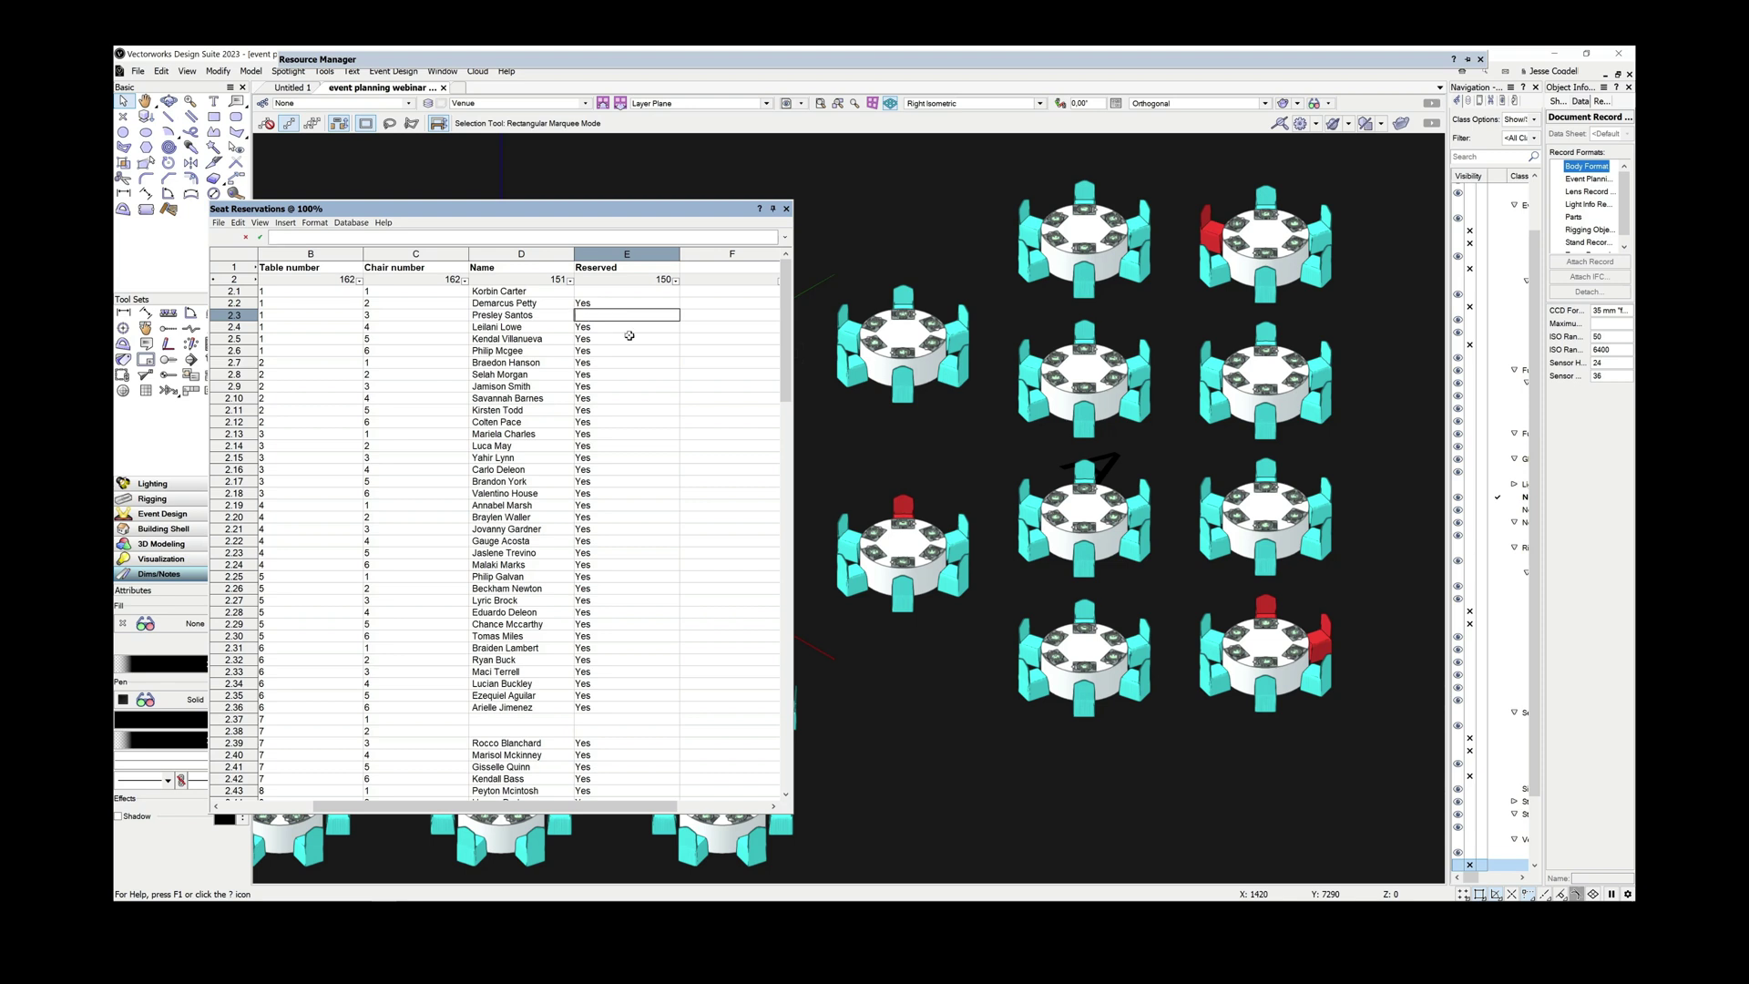
pyautogui.press('Return')
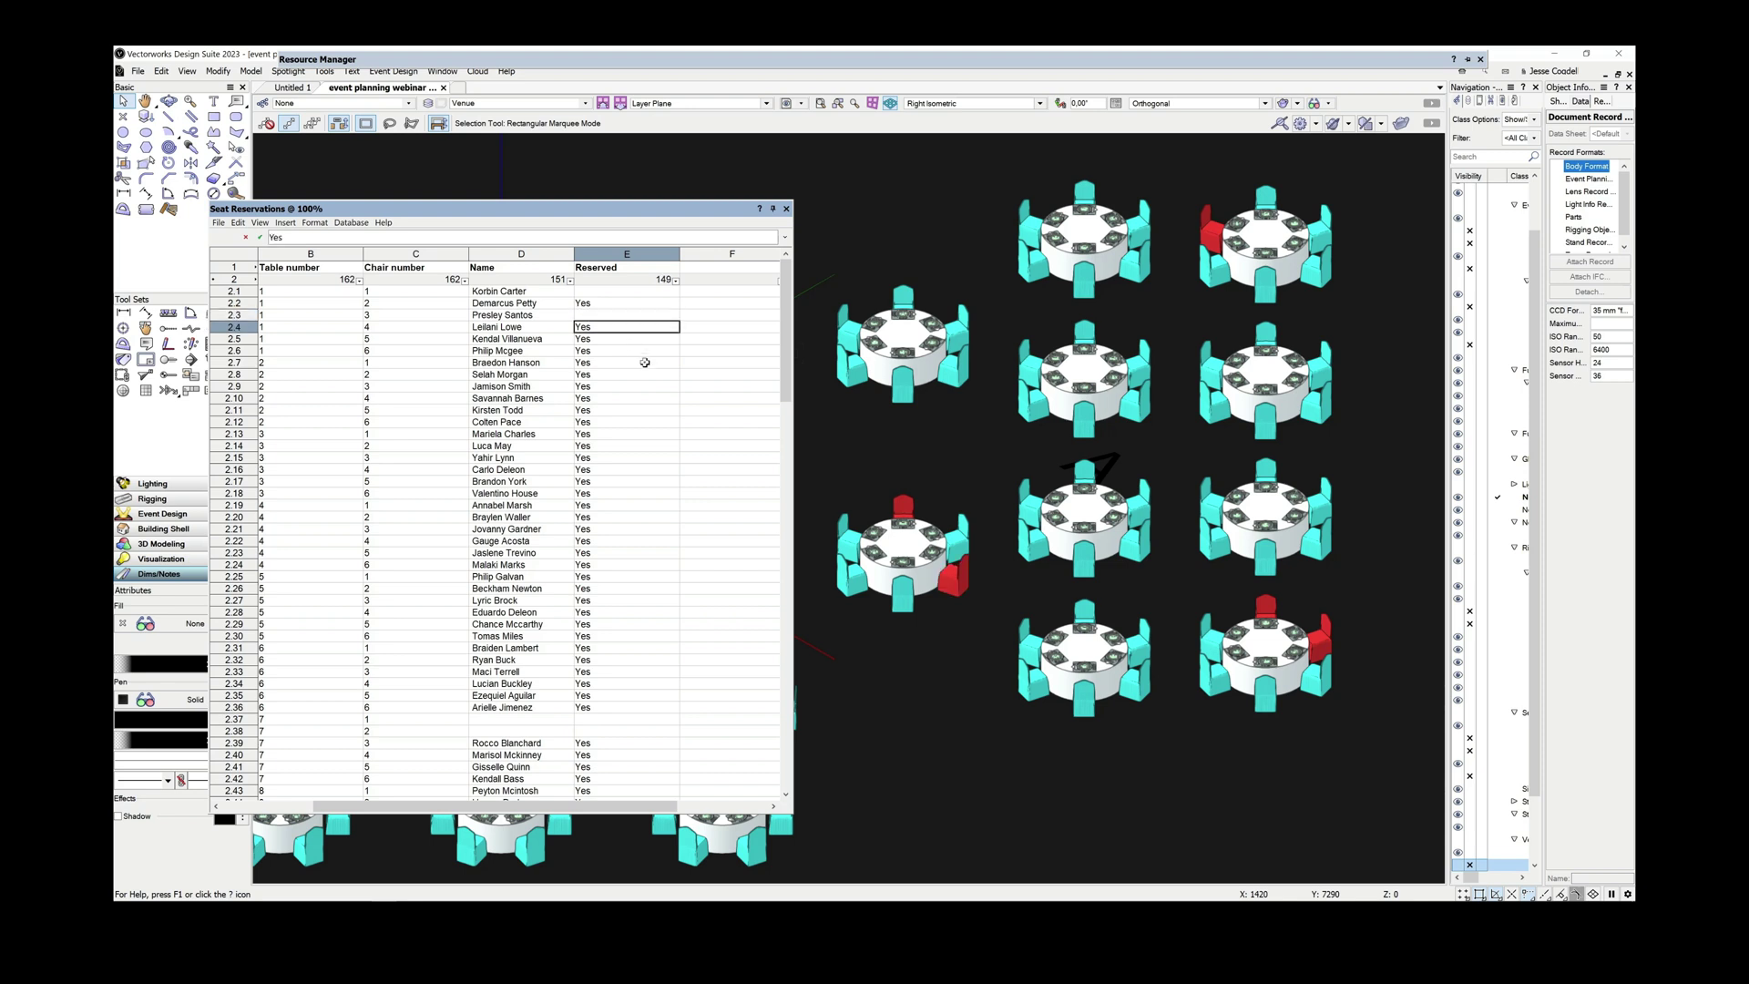
pyautogui.click(614, 447)
pyautogui.press('BackSpace')
pyautogui.press('Return')
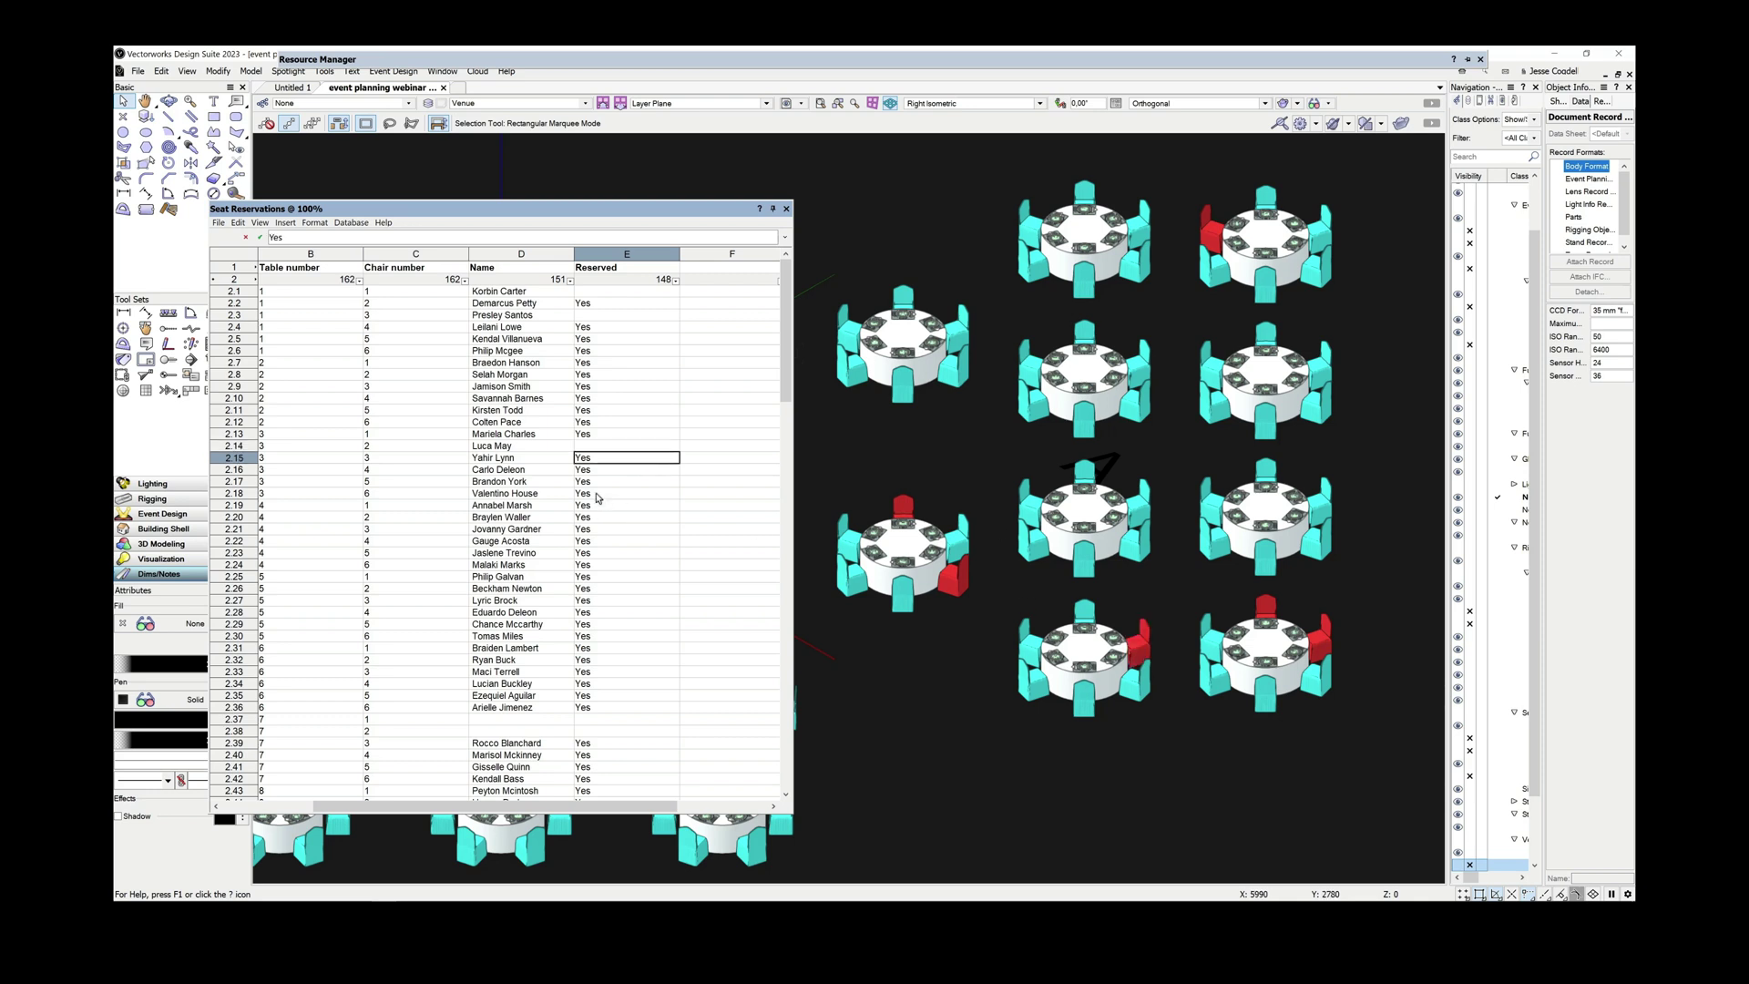
pyautogui.click(601, 504)
pyautogui.press('BackSpace')
pyautogui.press('Return')
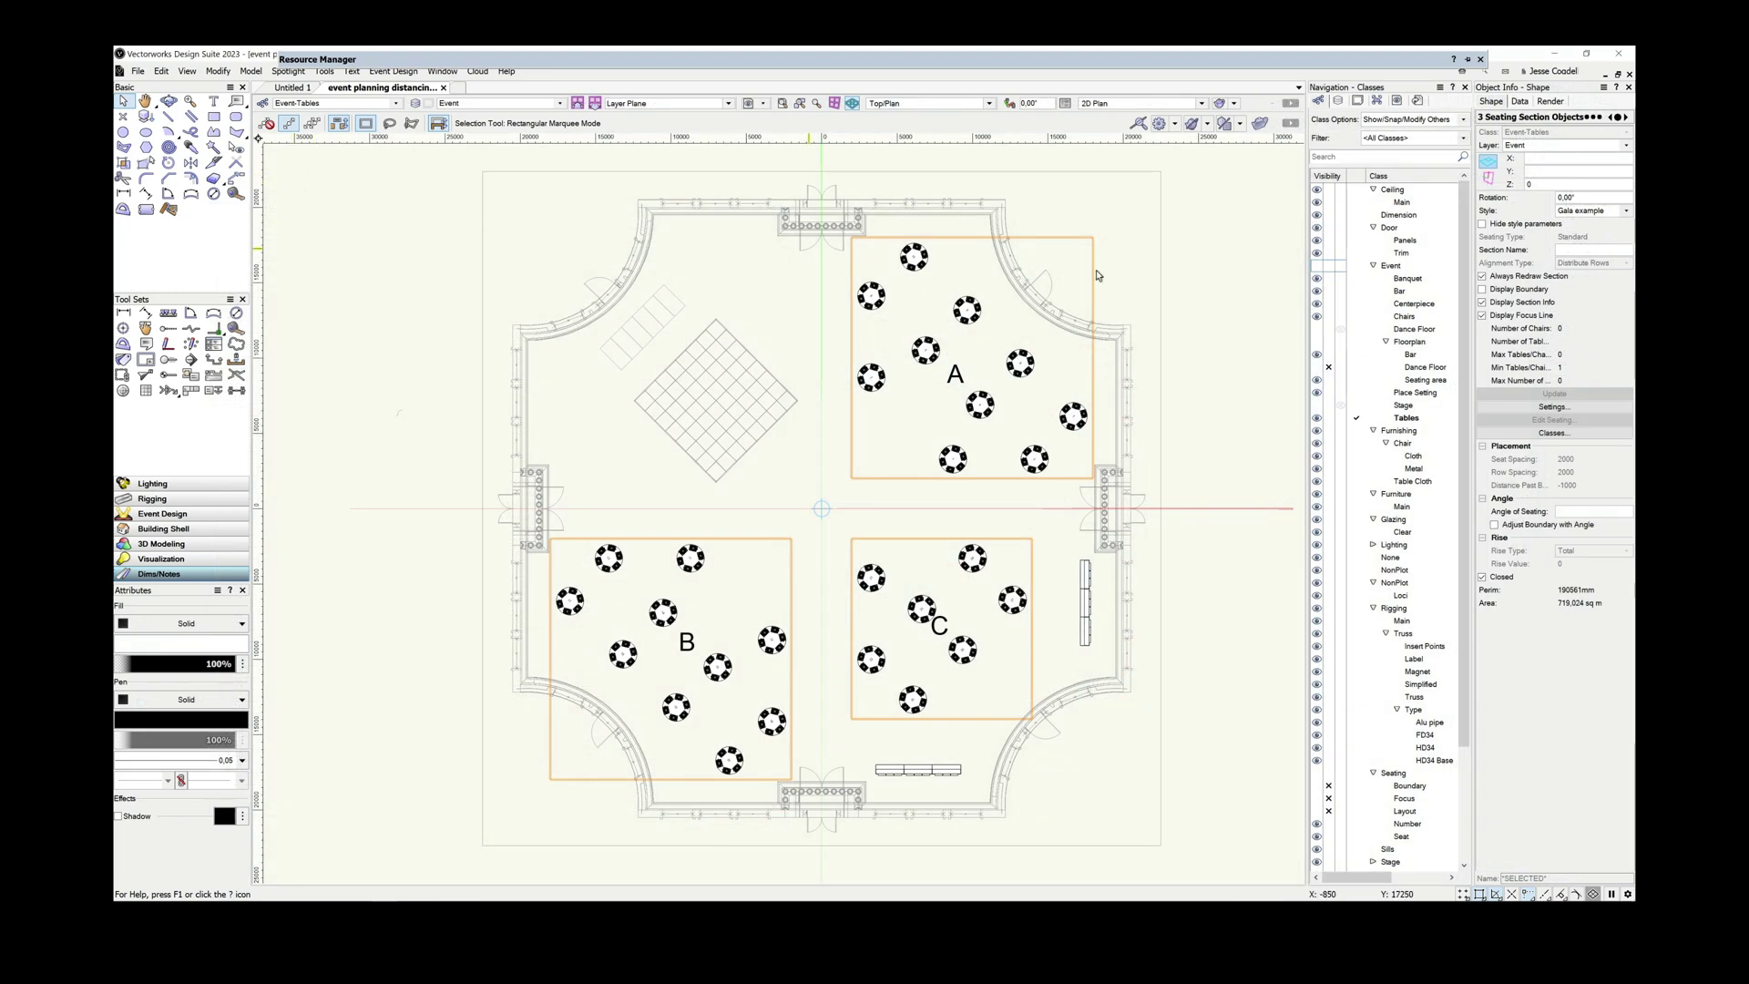
# - Pick the seating style, then set seat and row spacing to 1m and past-boundary distance to 0
pyautogui.click(1596, 212)
pyautogui.click(1596, 224)
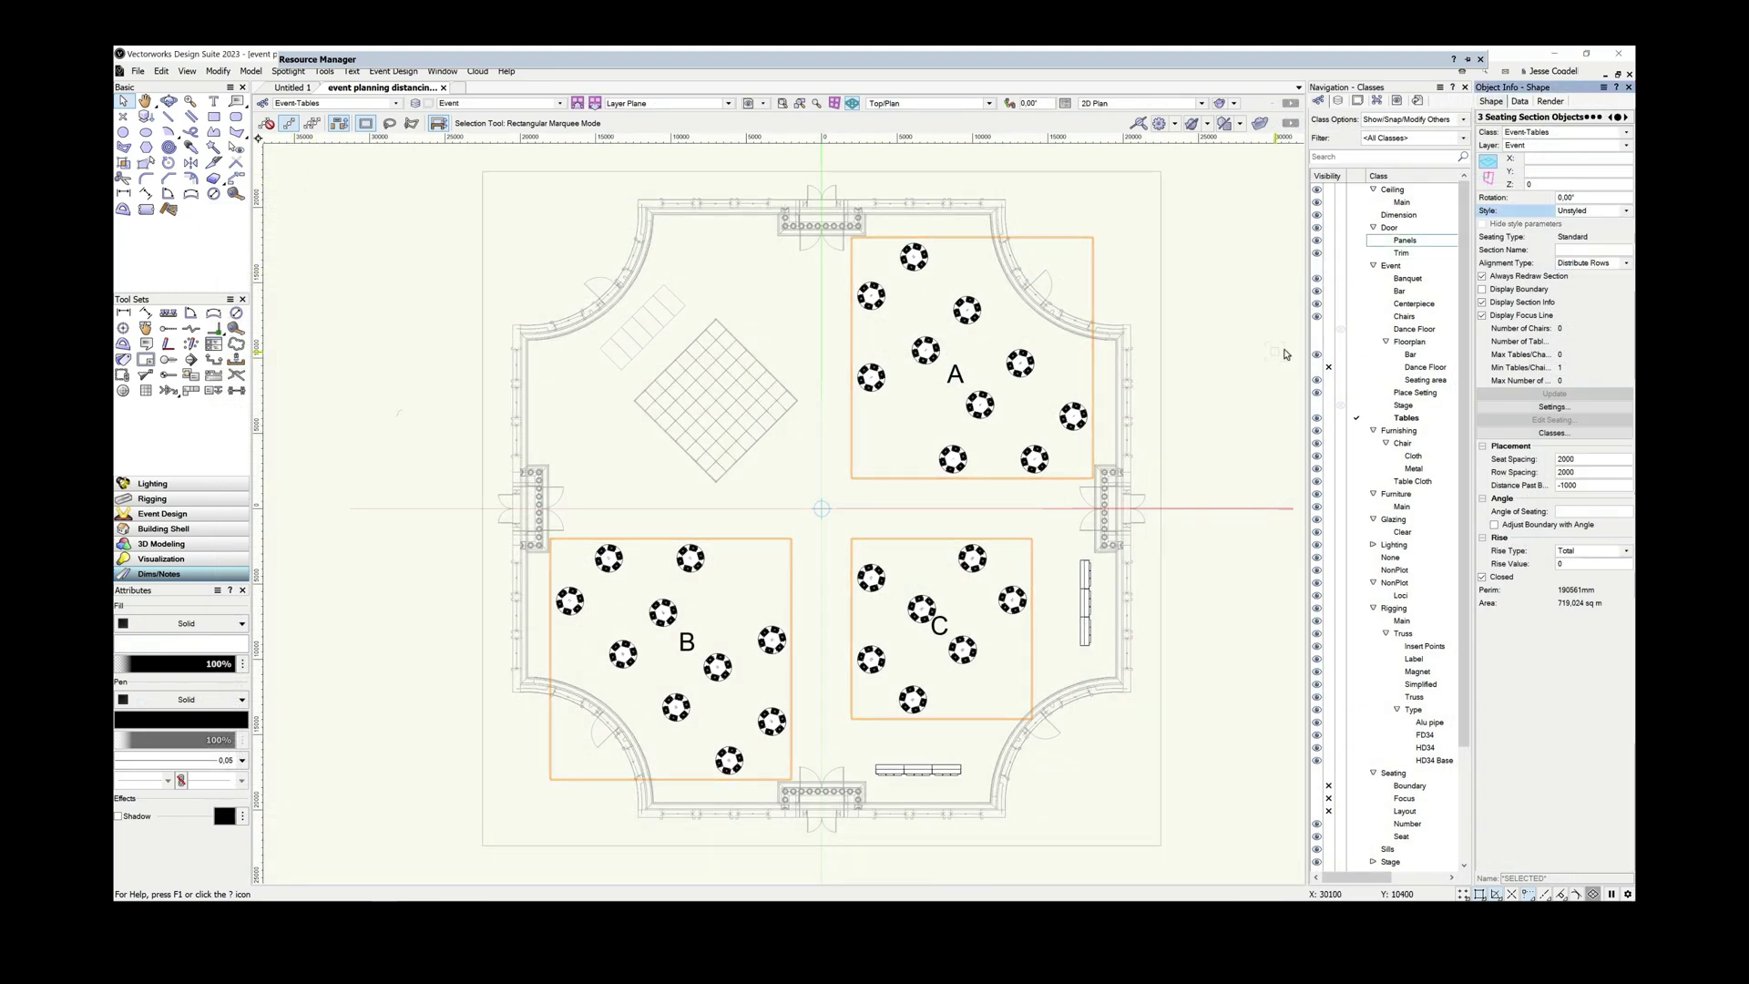
pyautogui.click(1553, 409)
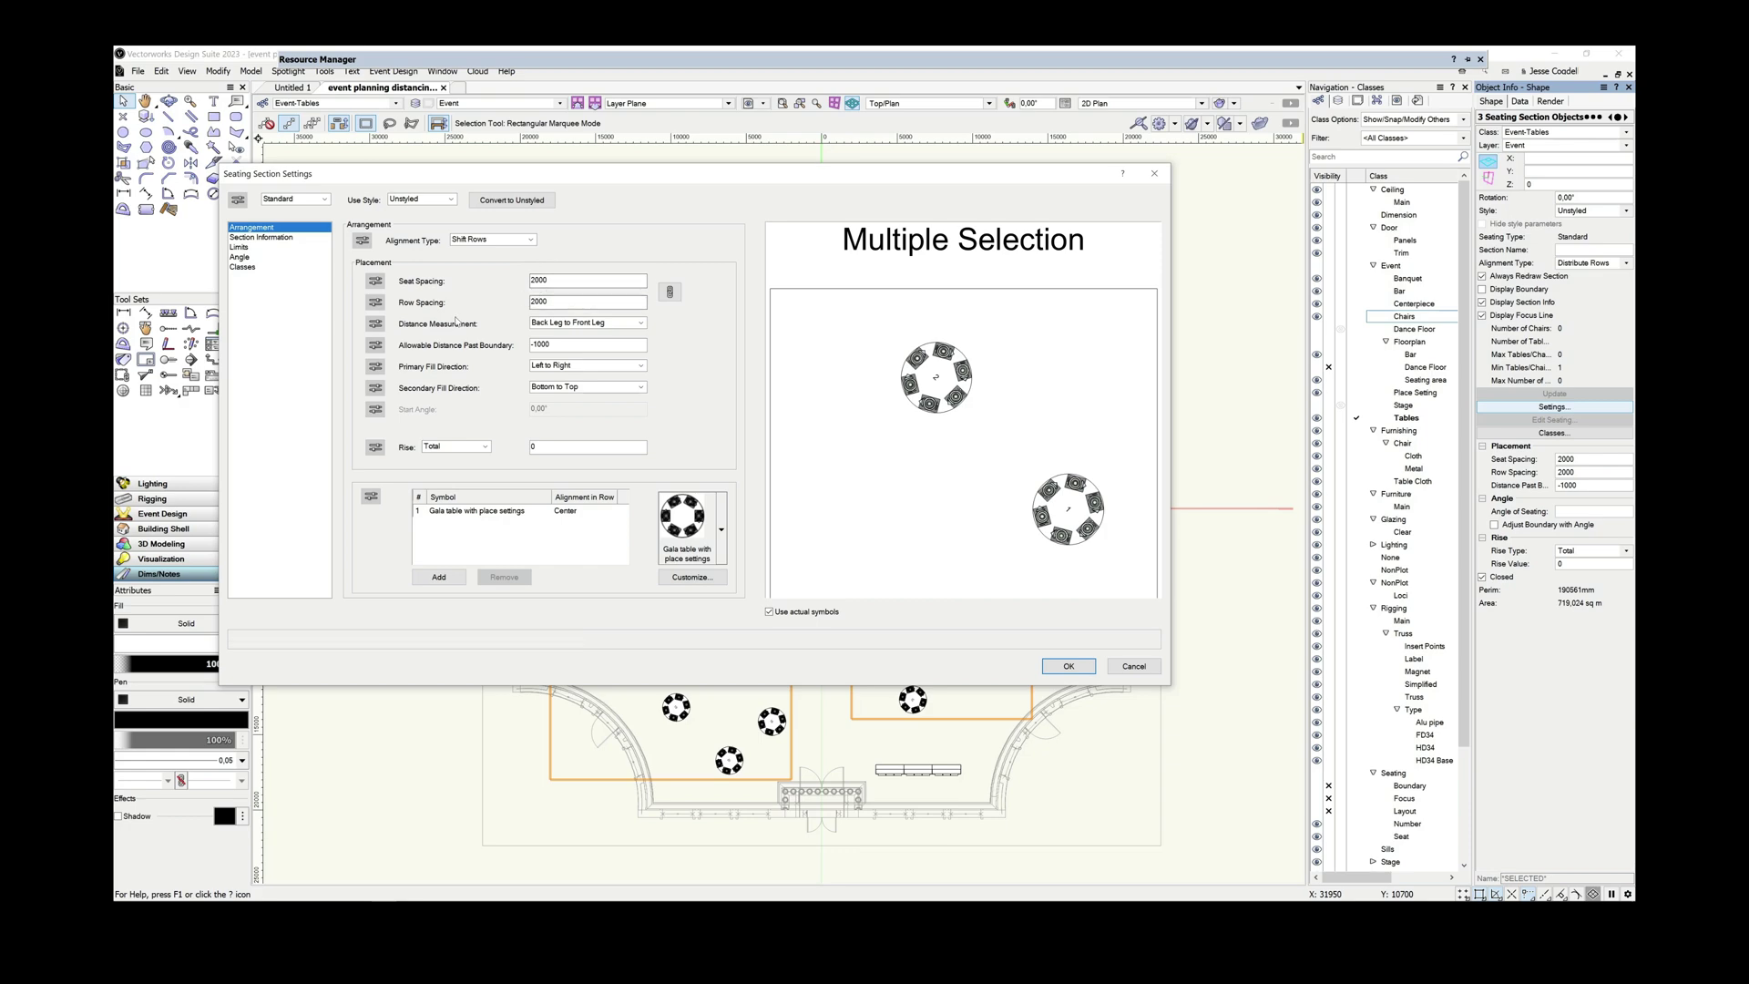
pyautogui.doubleClick(531, 280)
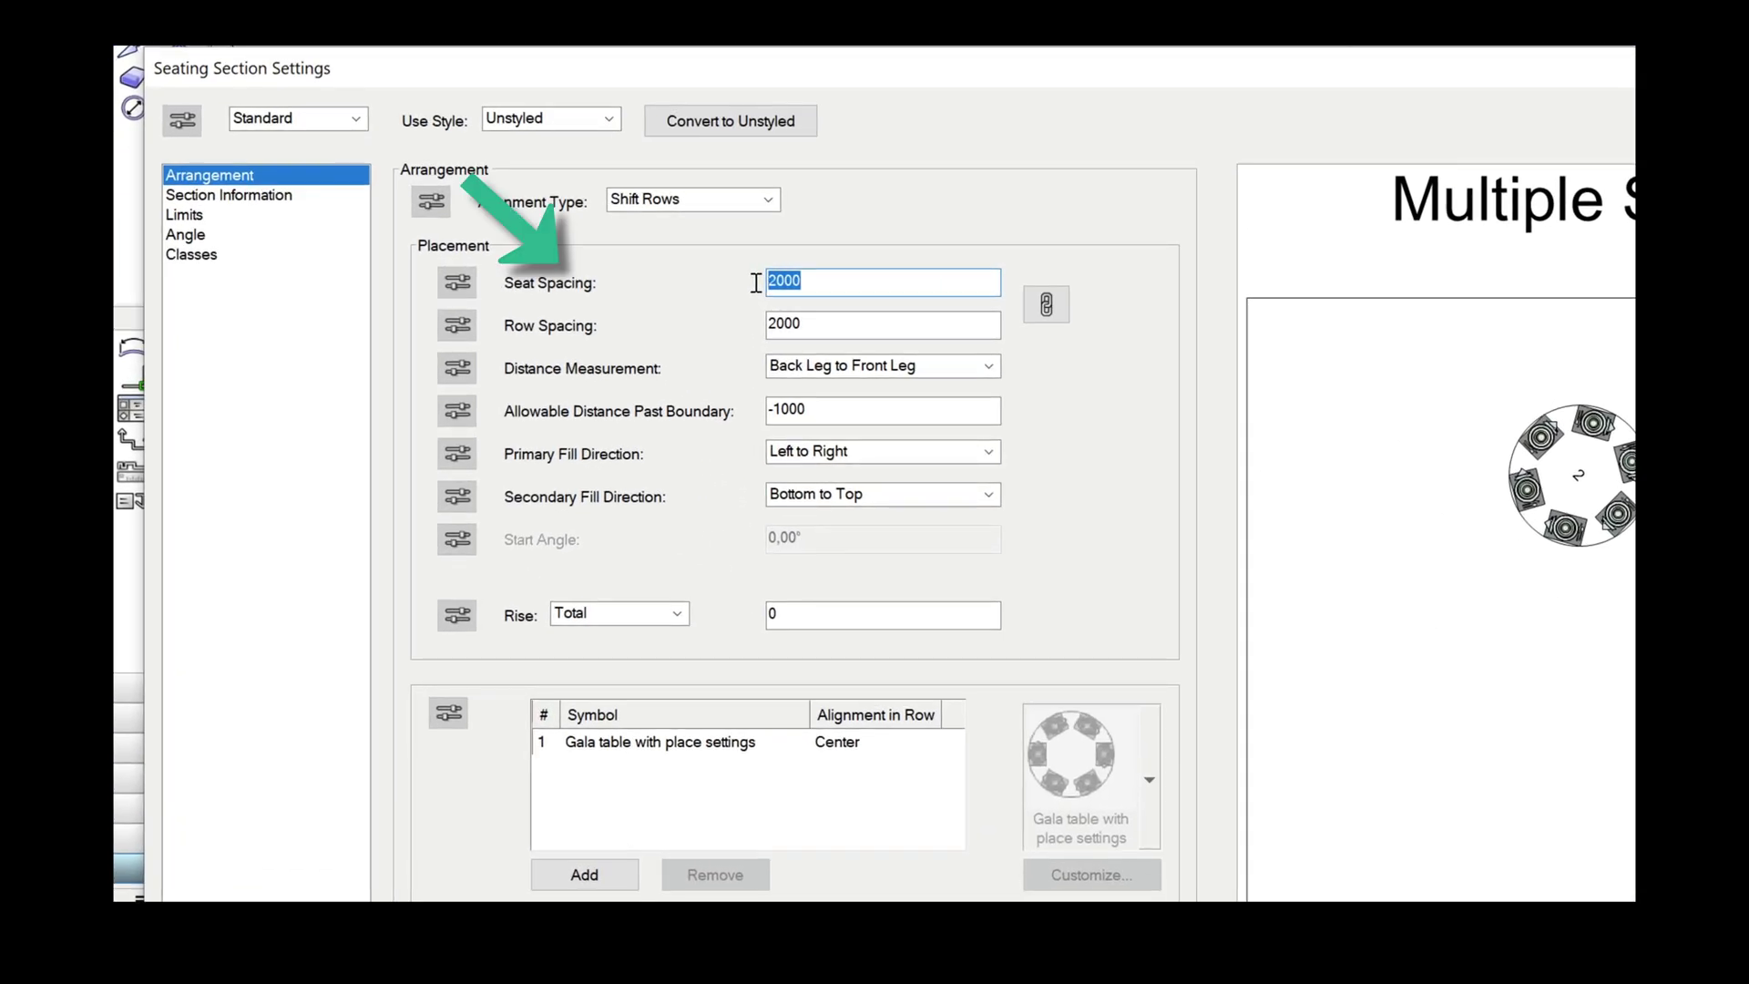
pyautogui.write('1m')
pyautogui.press('Tab')
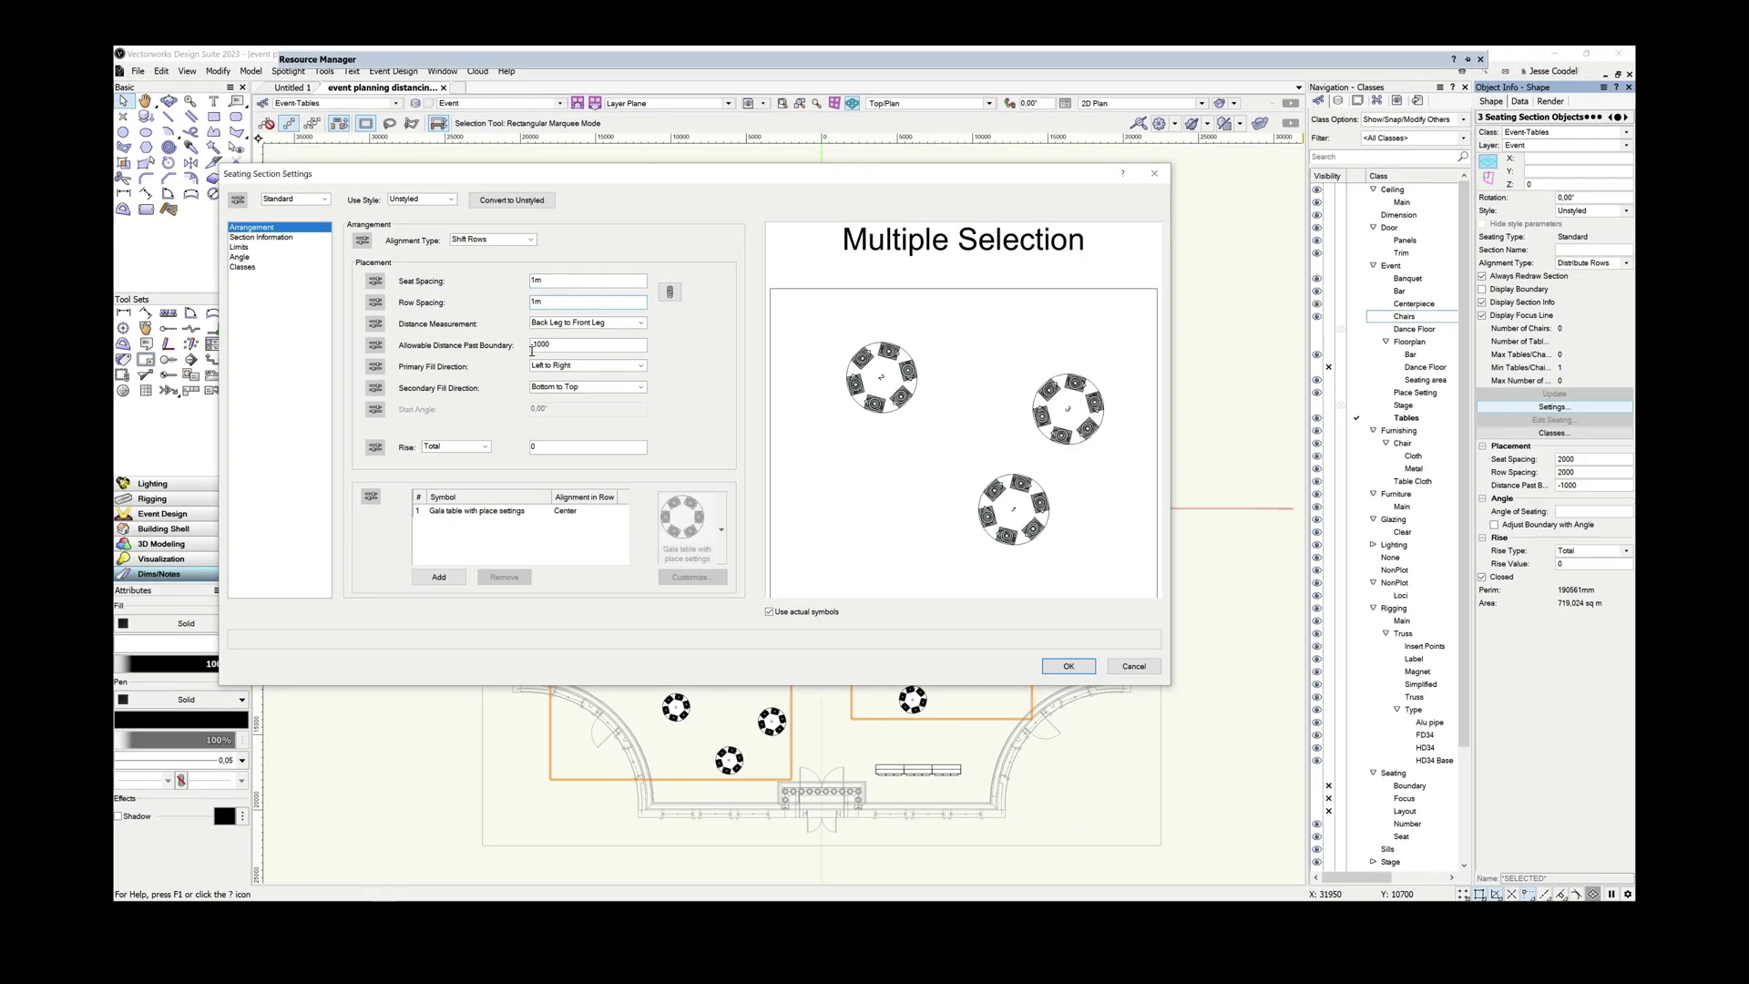
pyautogui.press('Tab')
pyautogui.write('0')
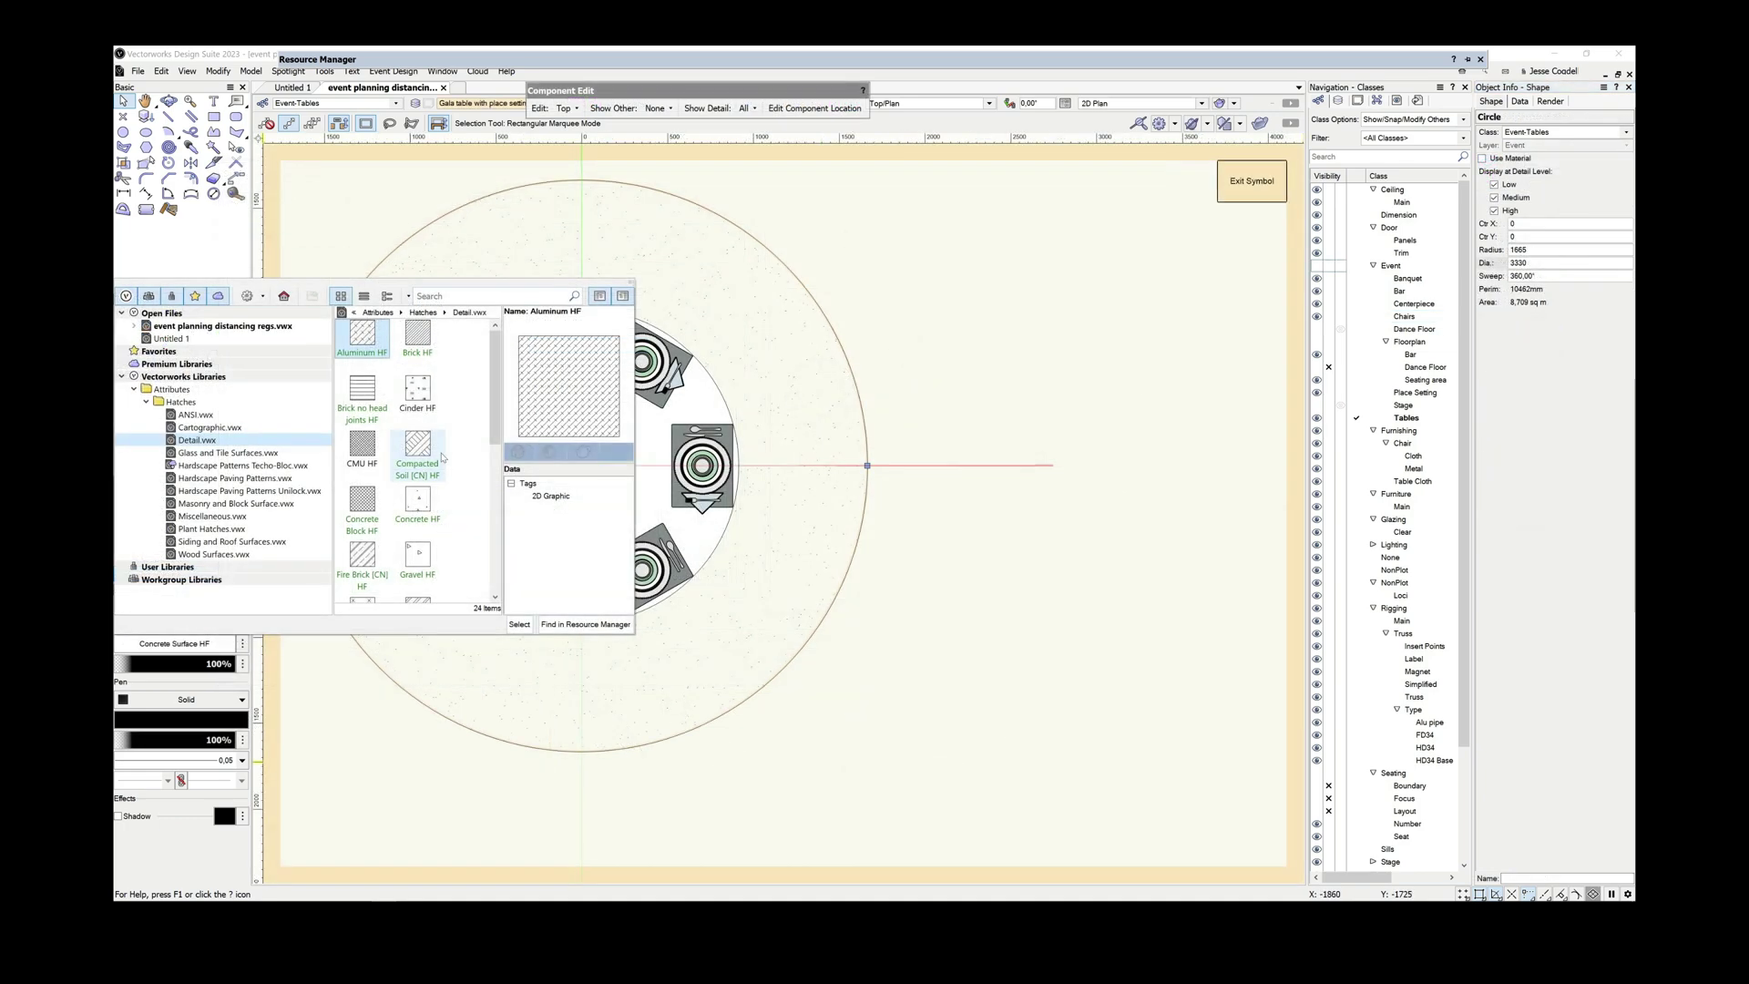
# - Fill the table circle with the ANSI Rubber/Insulation HF hatch
pyautogui.scroll(-5, 442, 457)
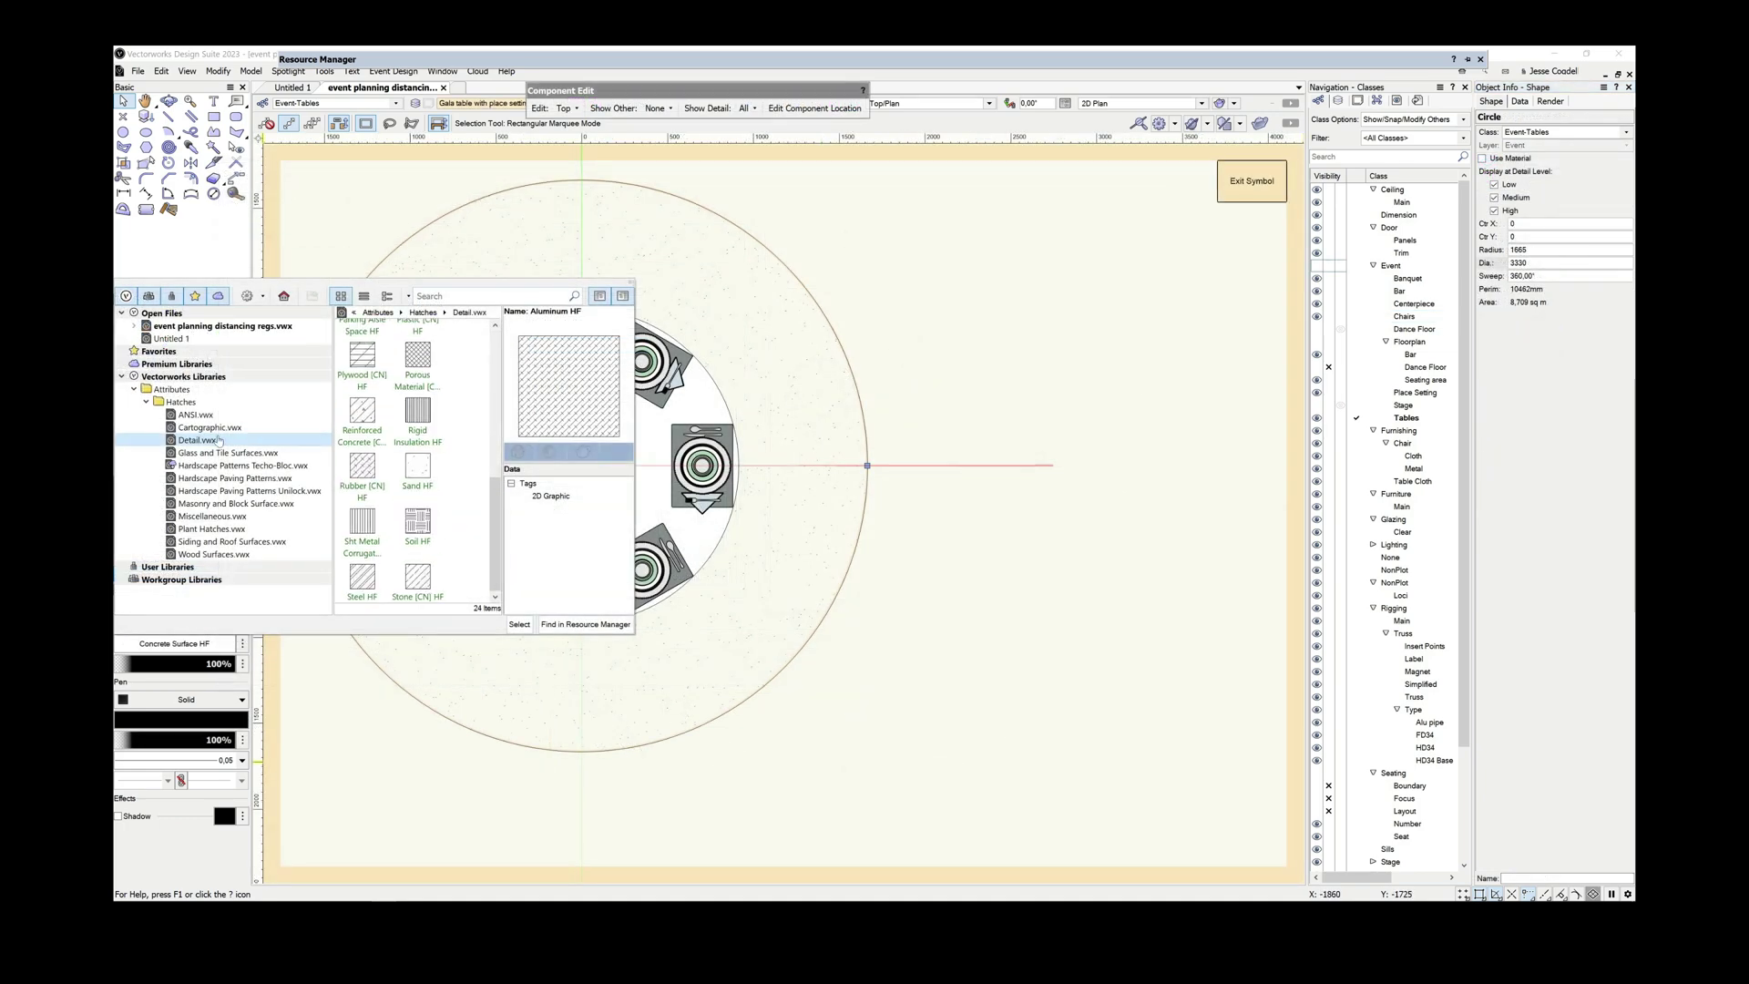
pyautogui.click(174, 415)
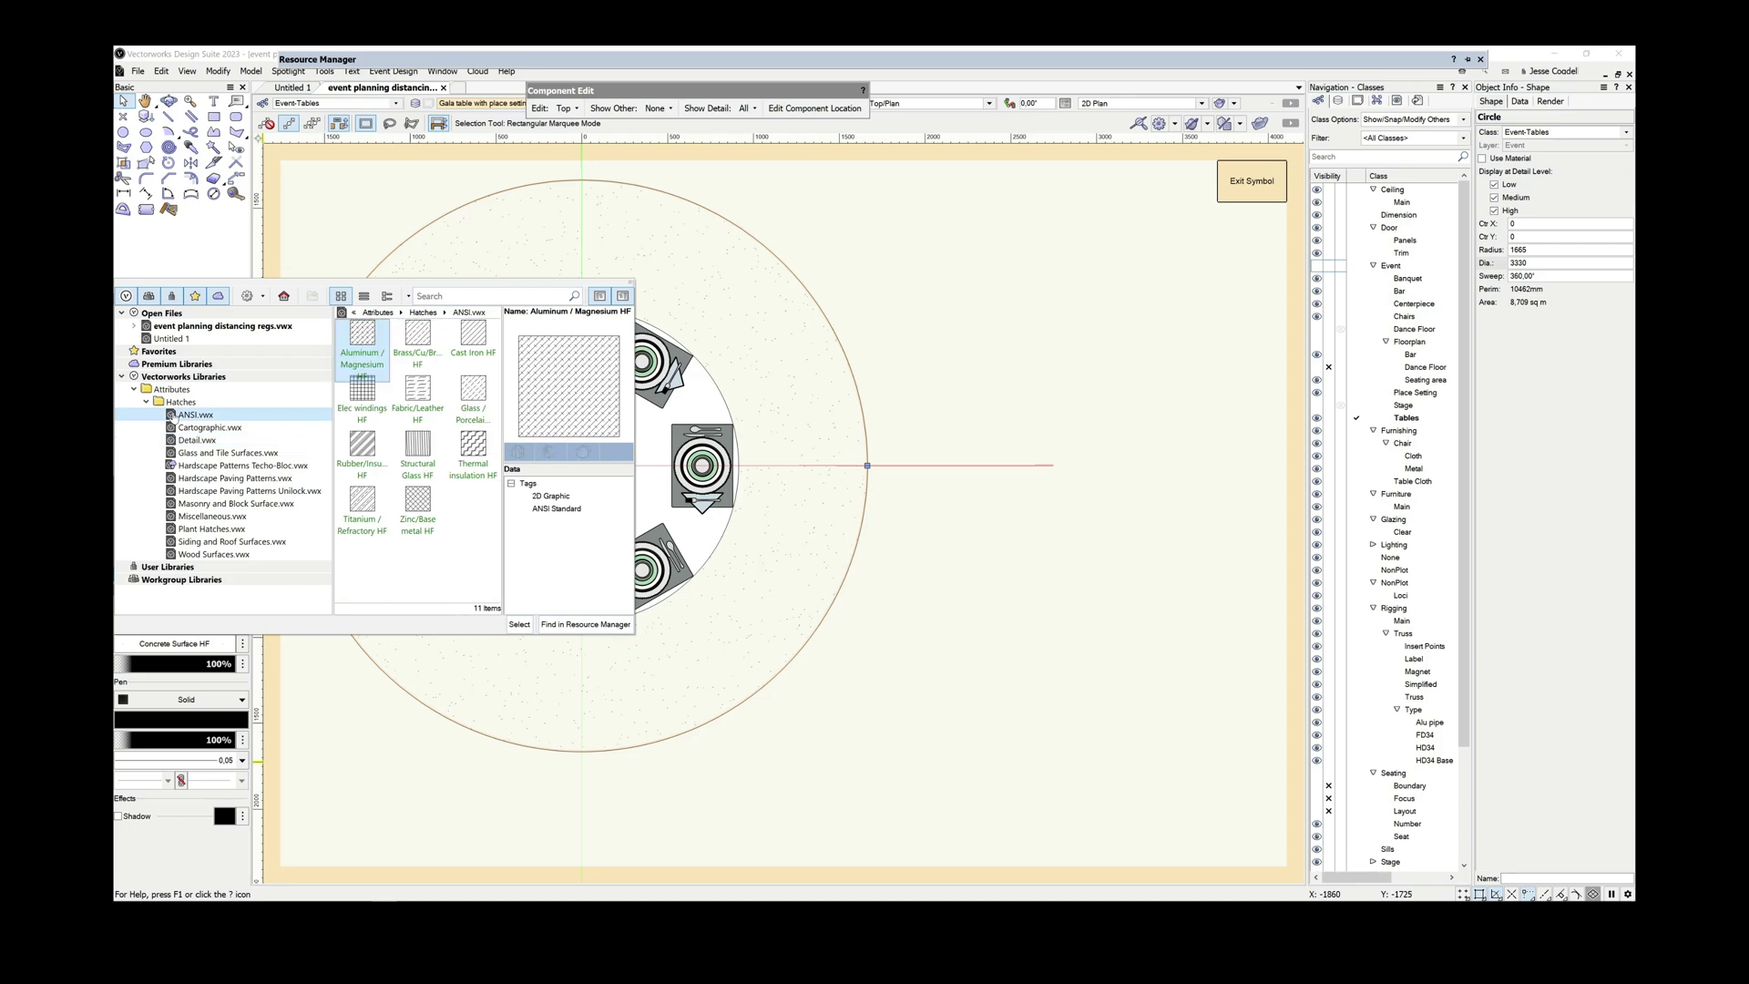
pyautogui.click(368, 448)
pyautogui.click(515, 624)
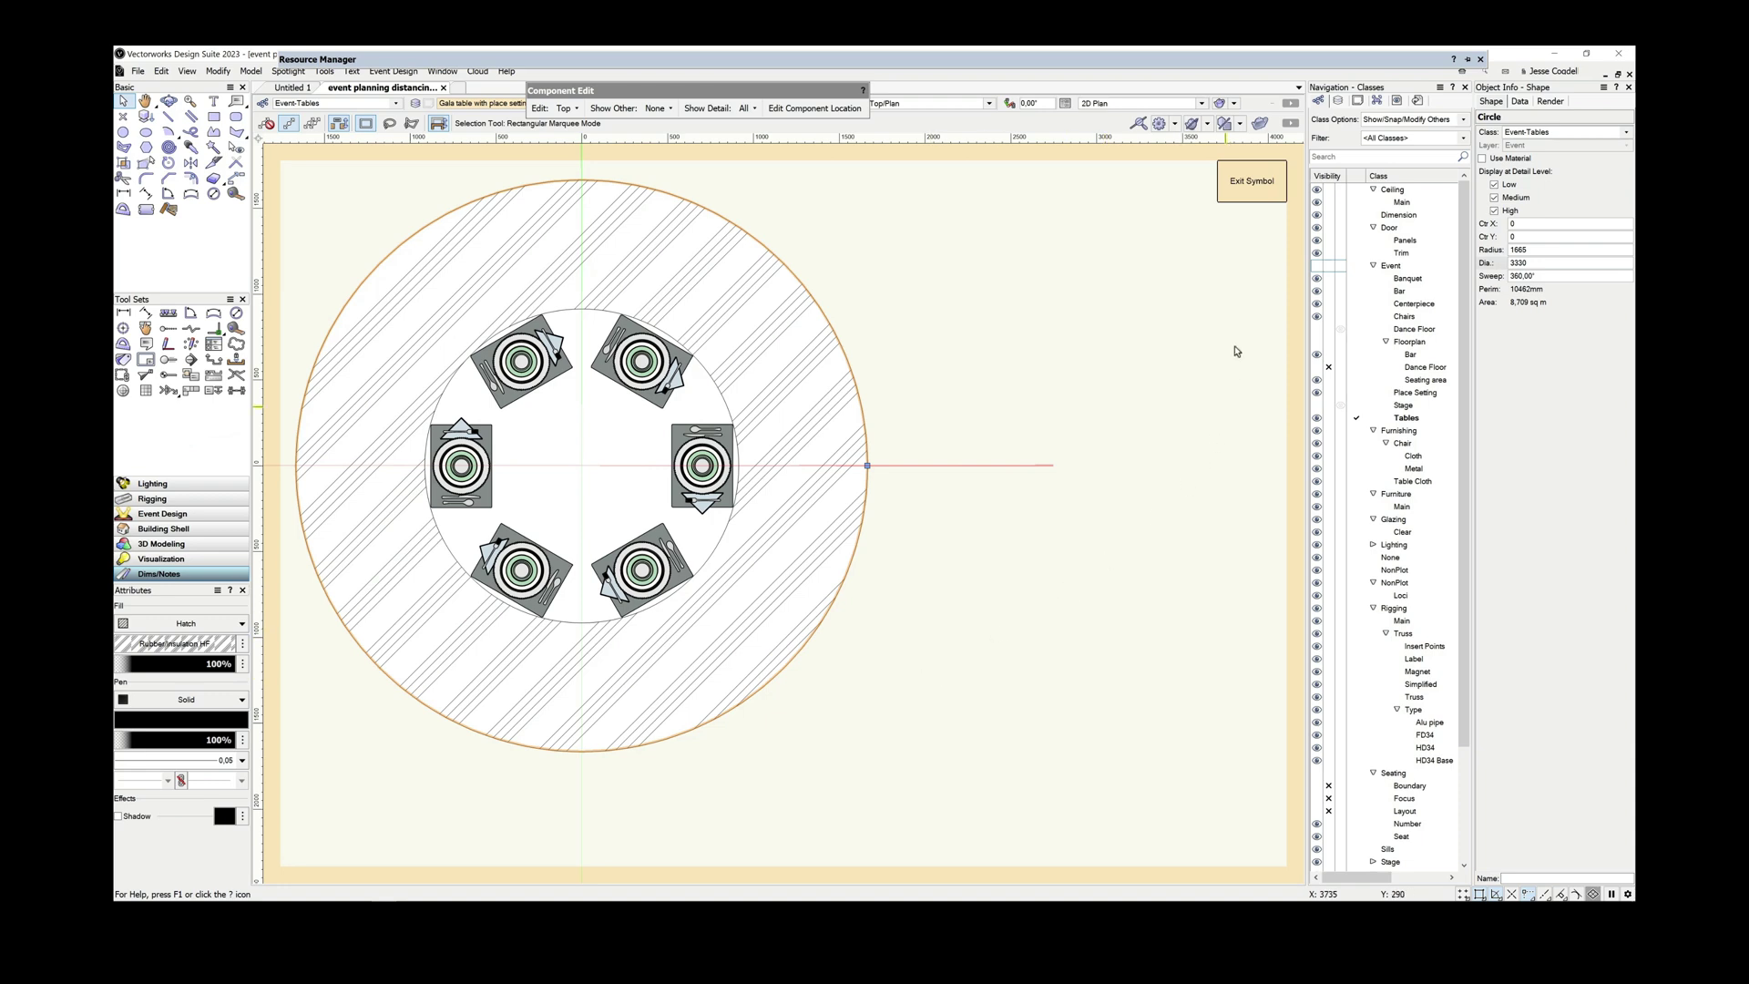
# - Put the hatched circle in a new class 'table distancing' and copy it
pyautogui.click(1626, 133)
pyautogui.click(1545, 212)
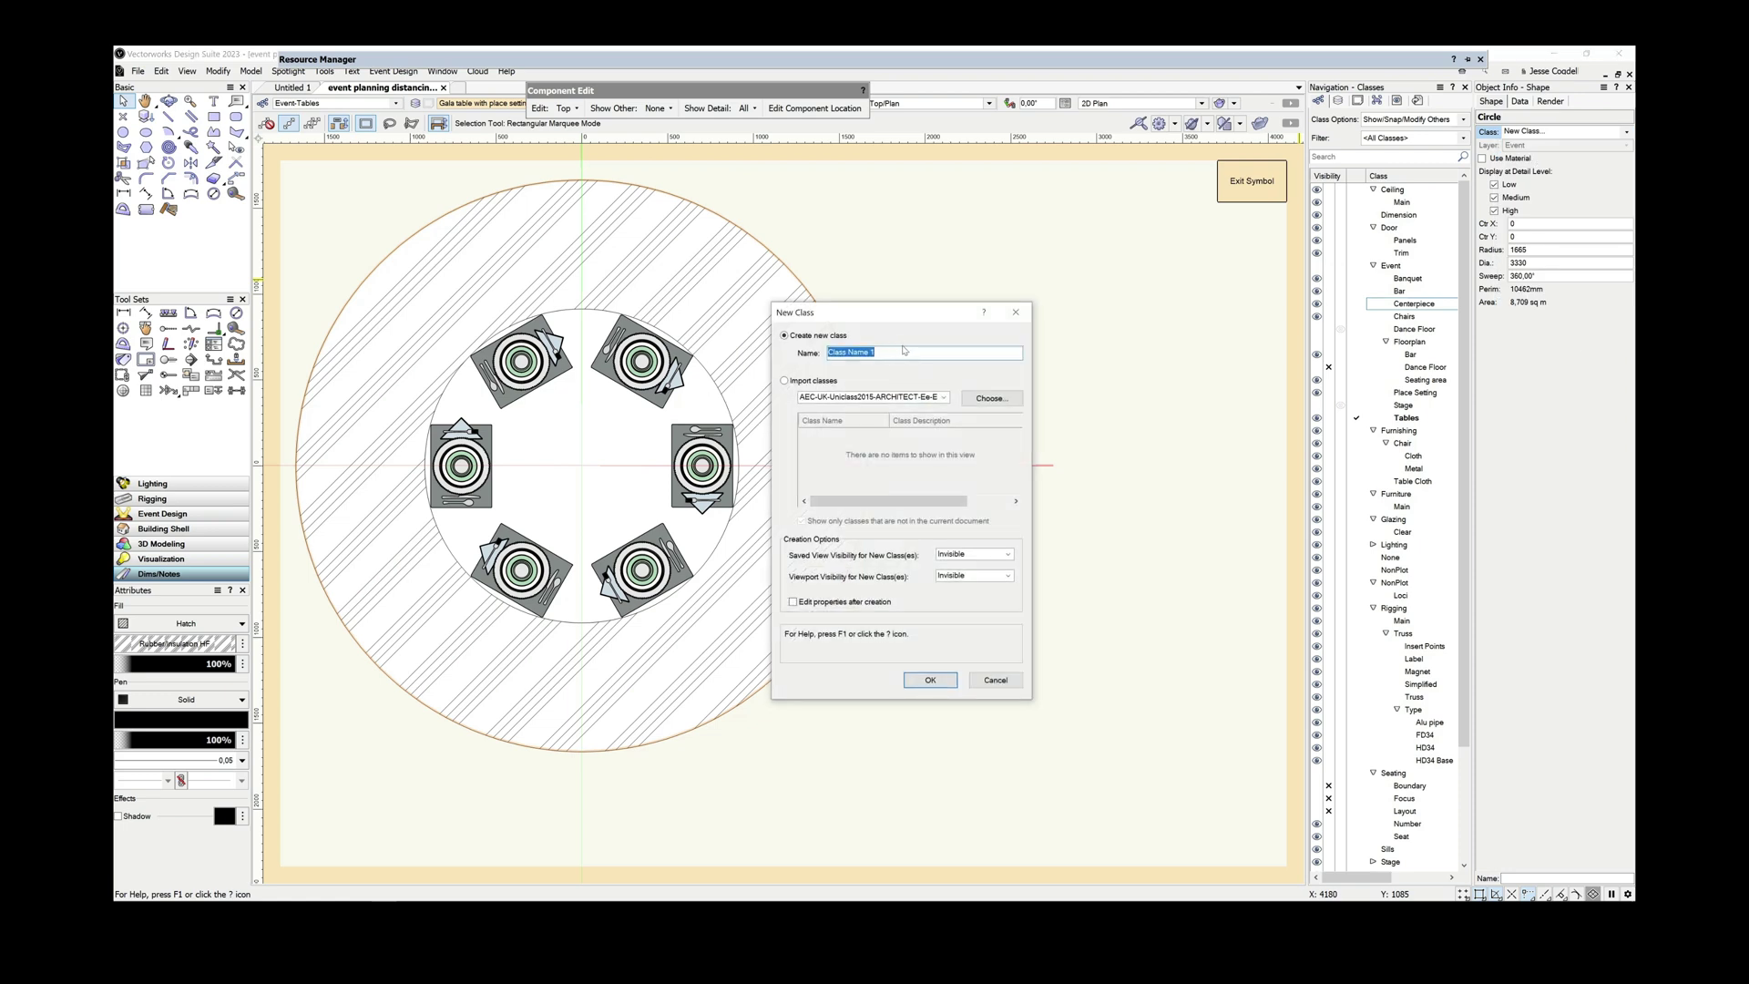
pyautogui.write('table distancing')
pyautogui.press('Return')
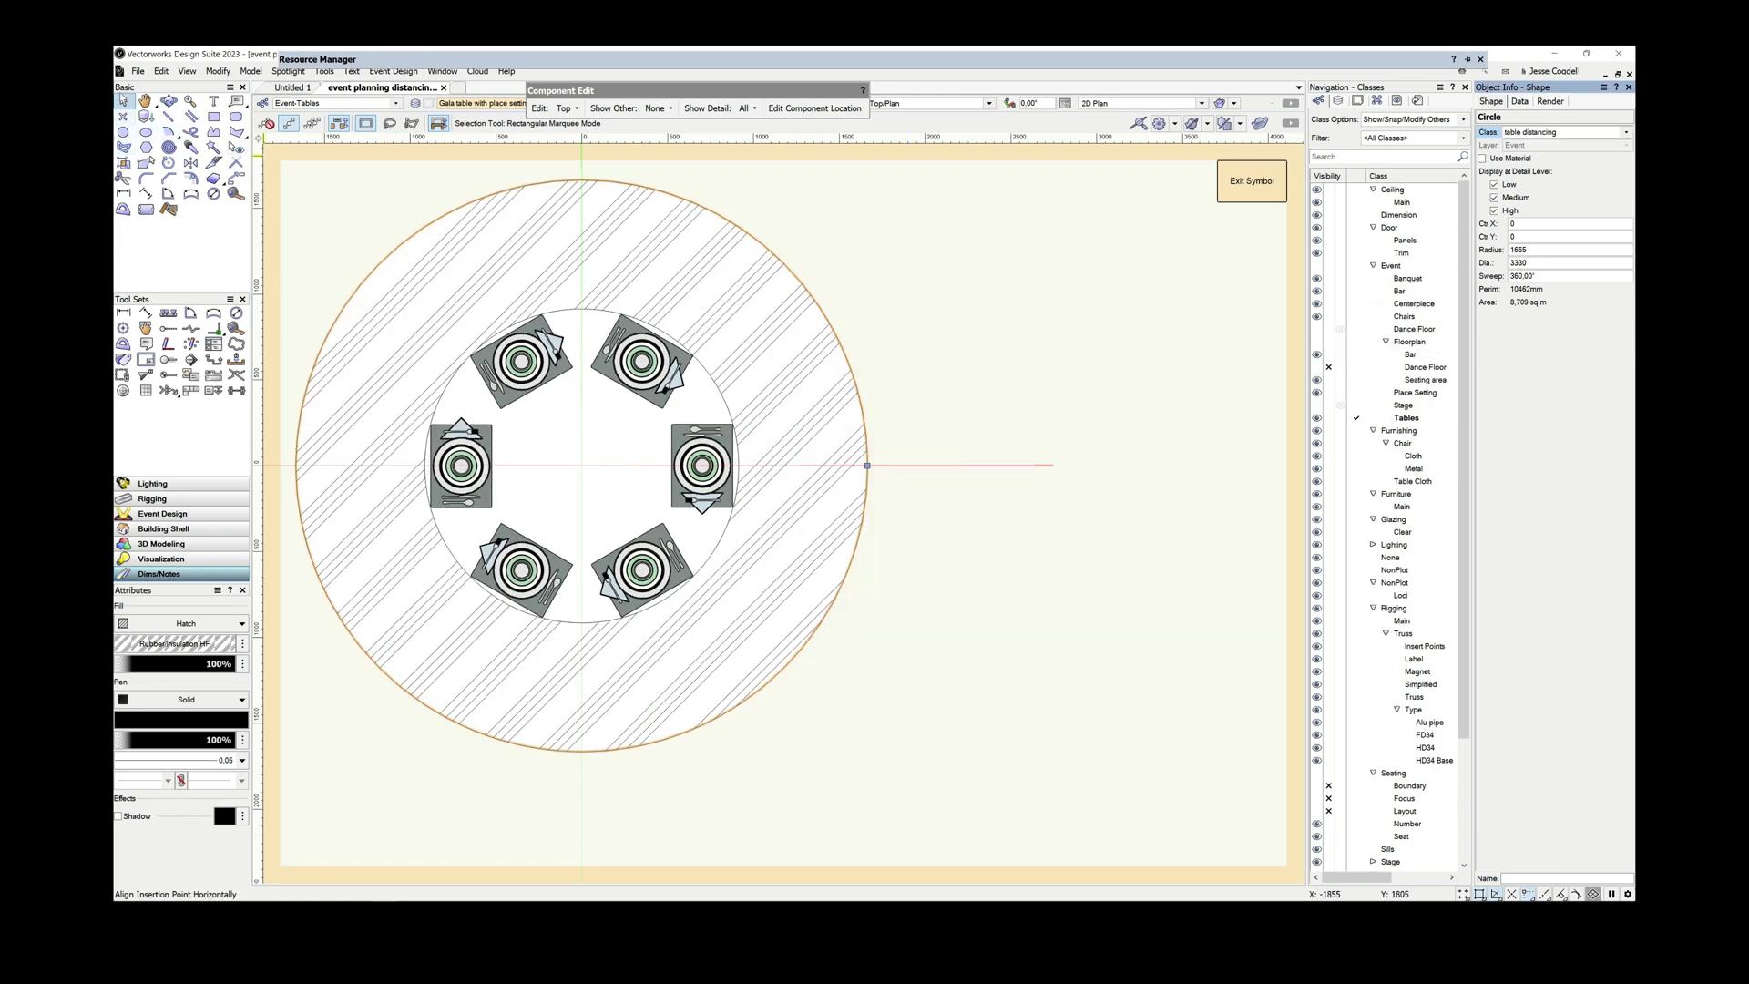
pyautogui.rightClick(741, 266)
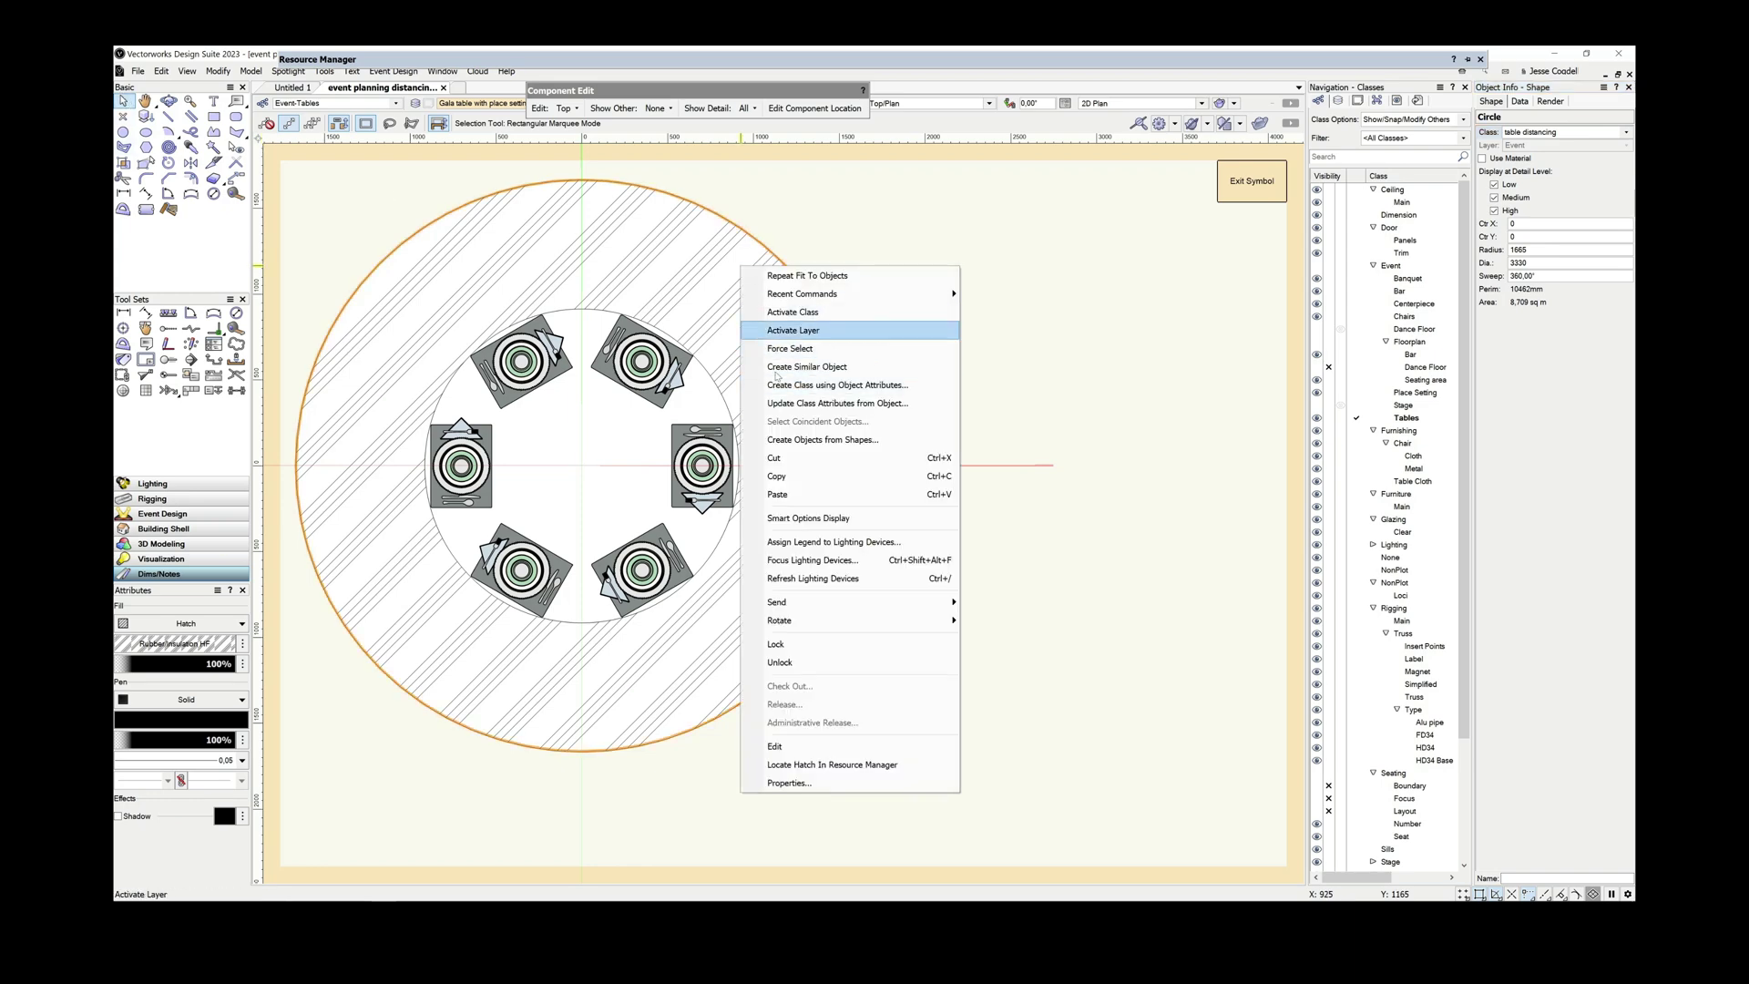
pyautogui.click(777, 476)
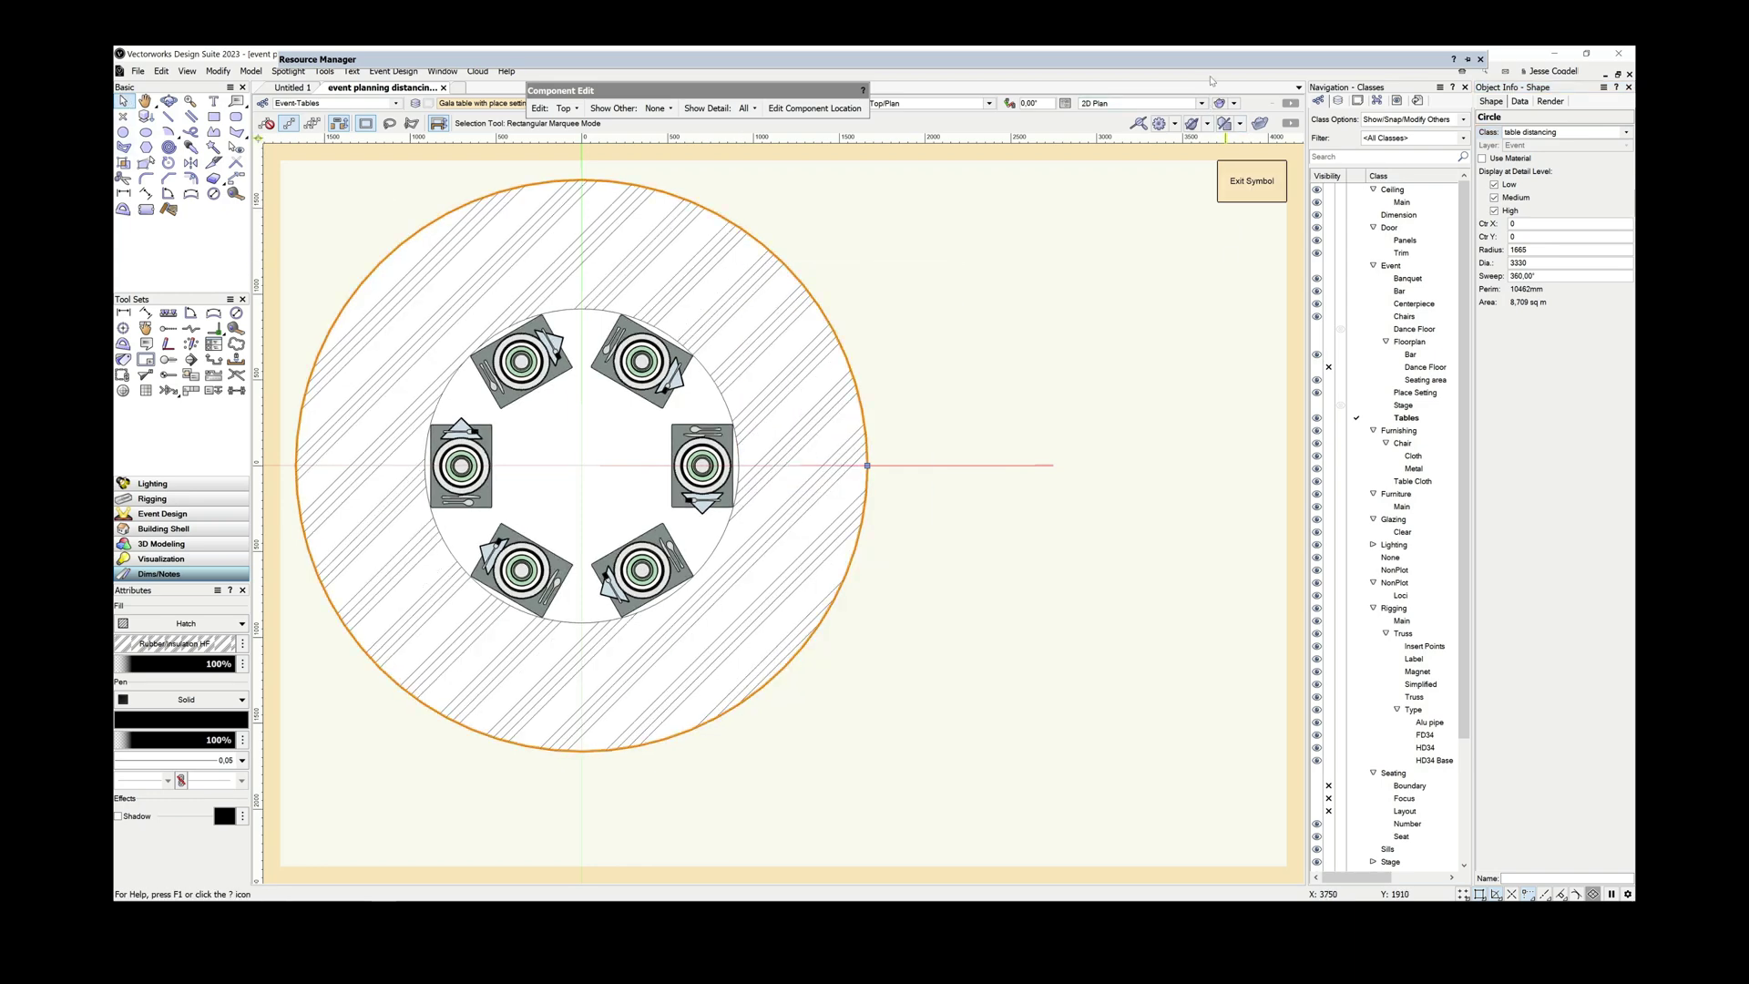
# - Open the Gala table symbol's 3D component for editing, zoomed on the table
pyautogui.moveTo(1211, 61)
pyautogui.rightClick(1216, 111)
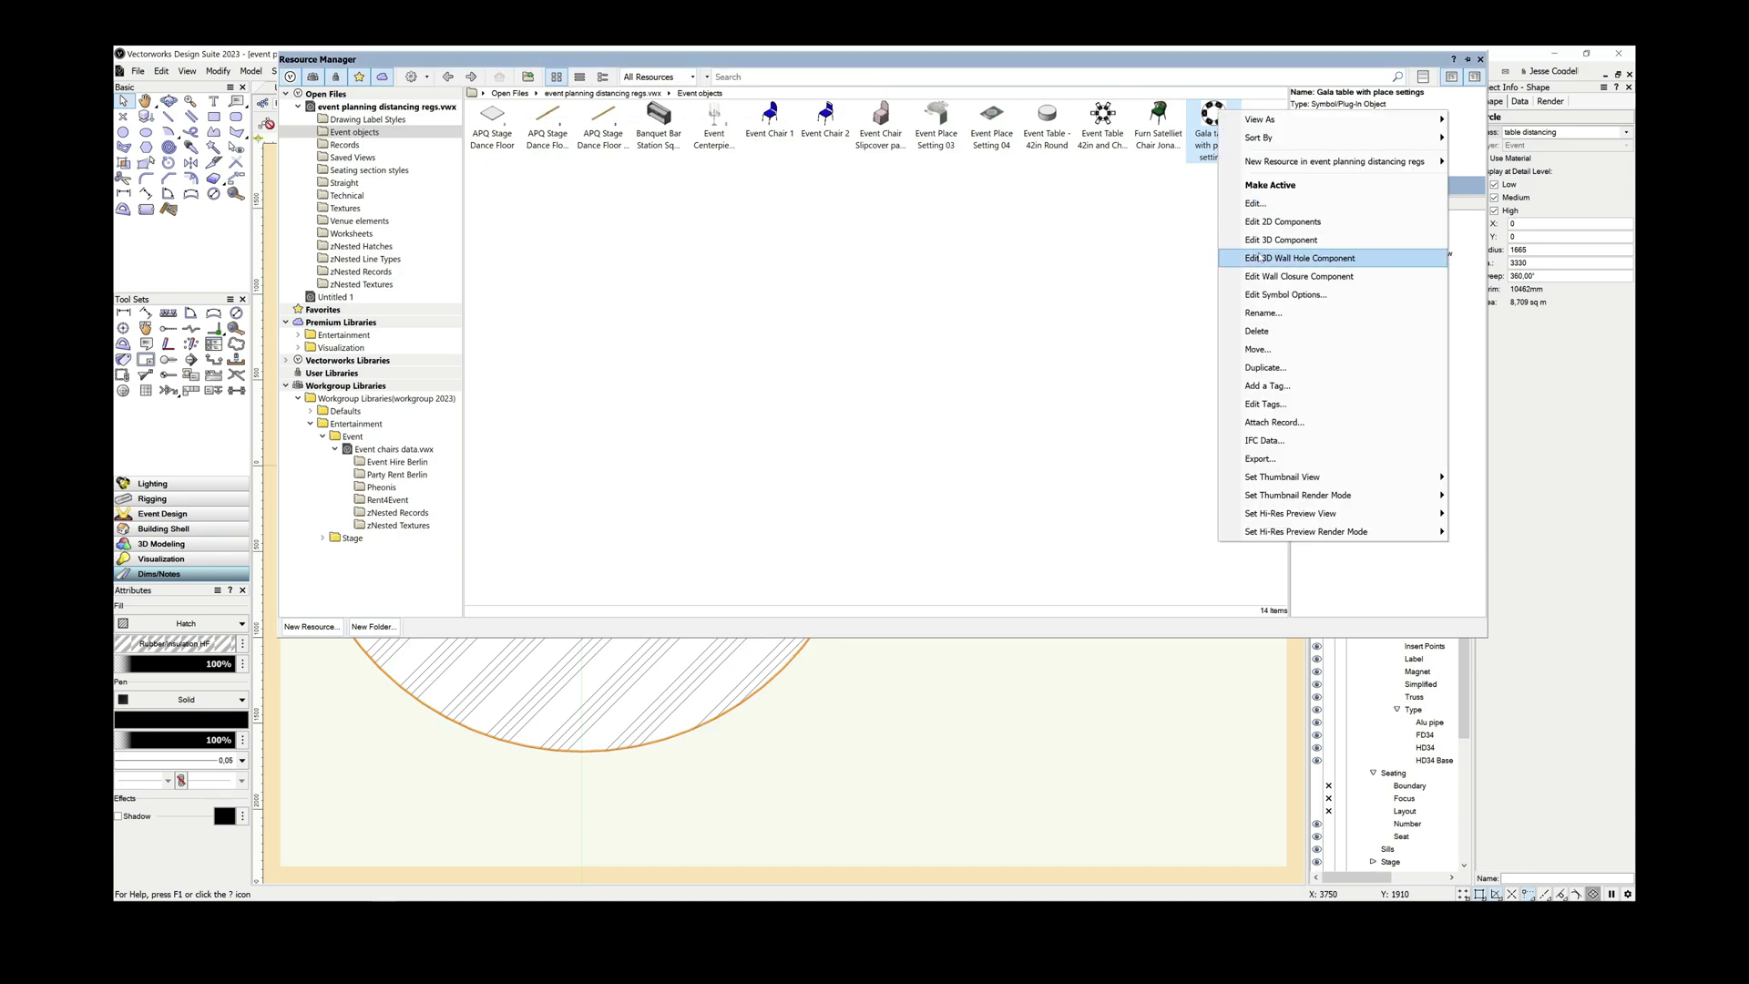
pyautogui.click(1276, 240)
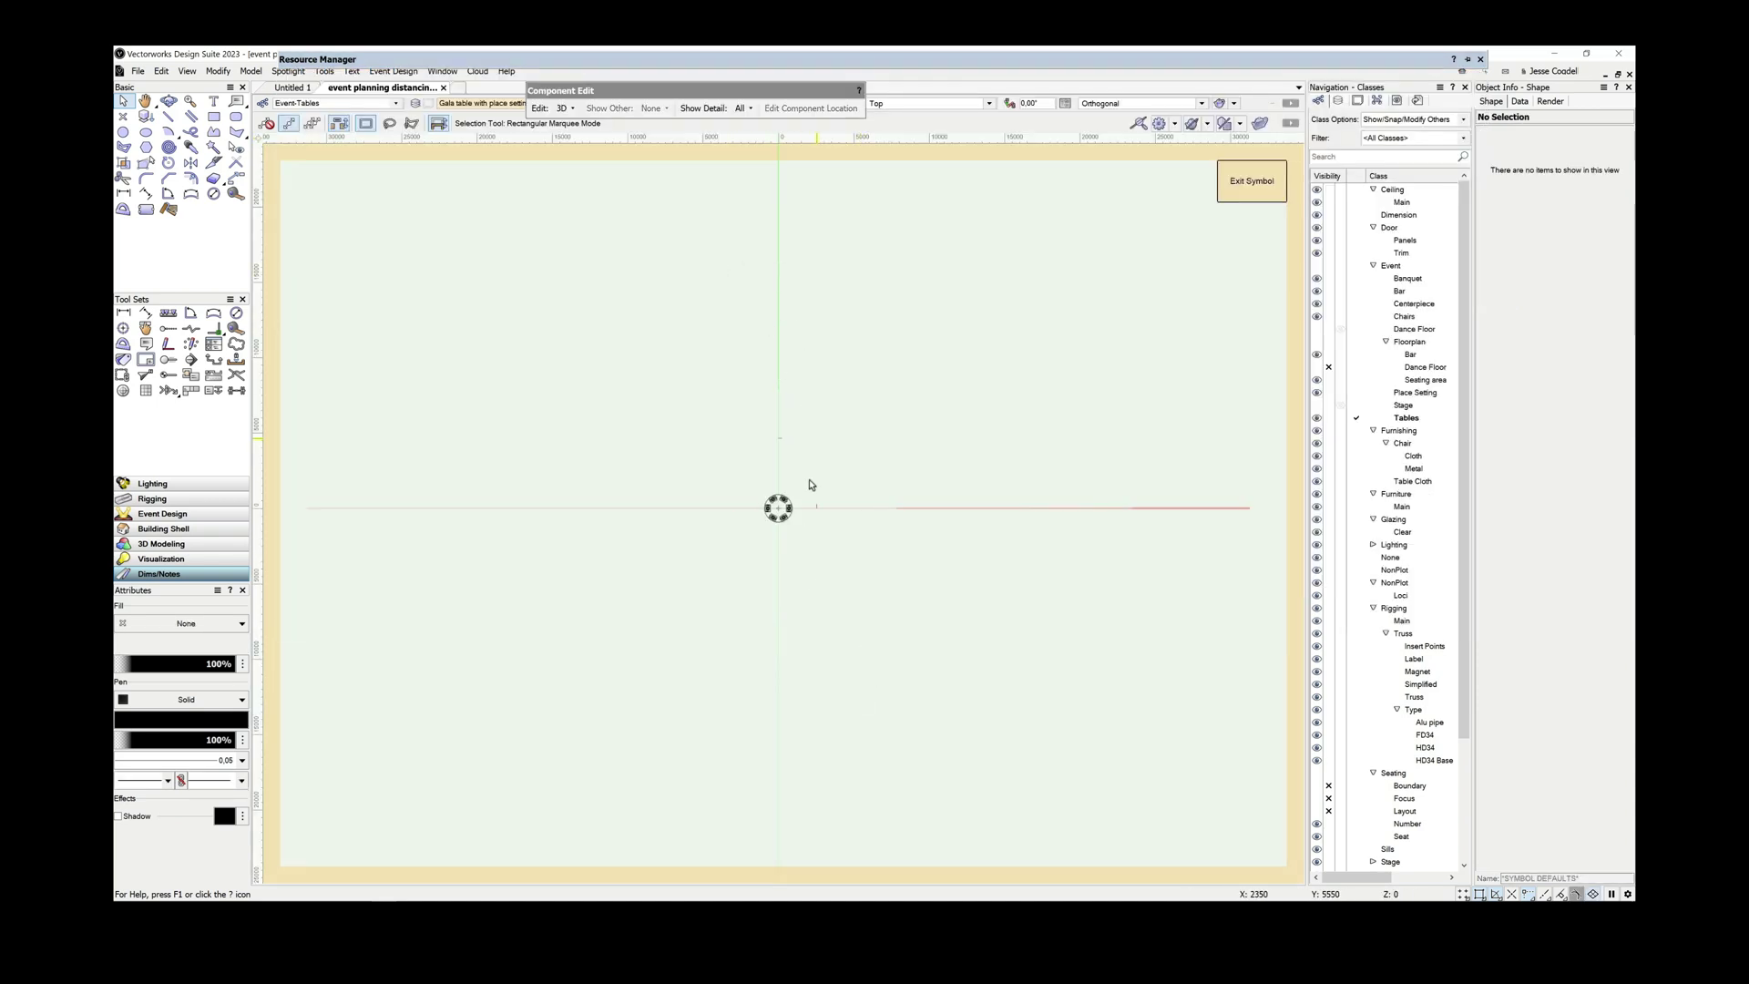
pyautogui.hotkey('ctrl', '4')
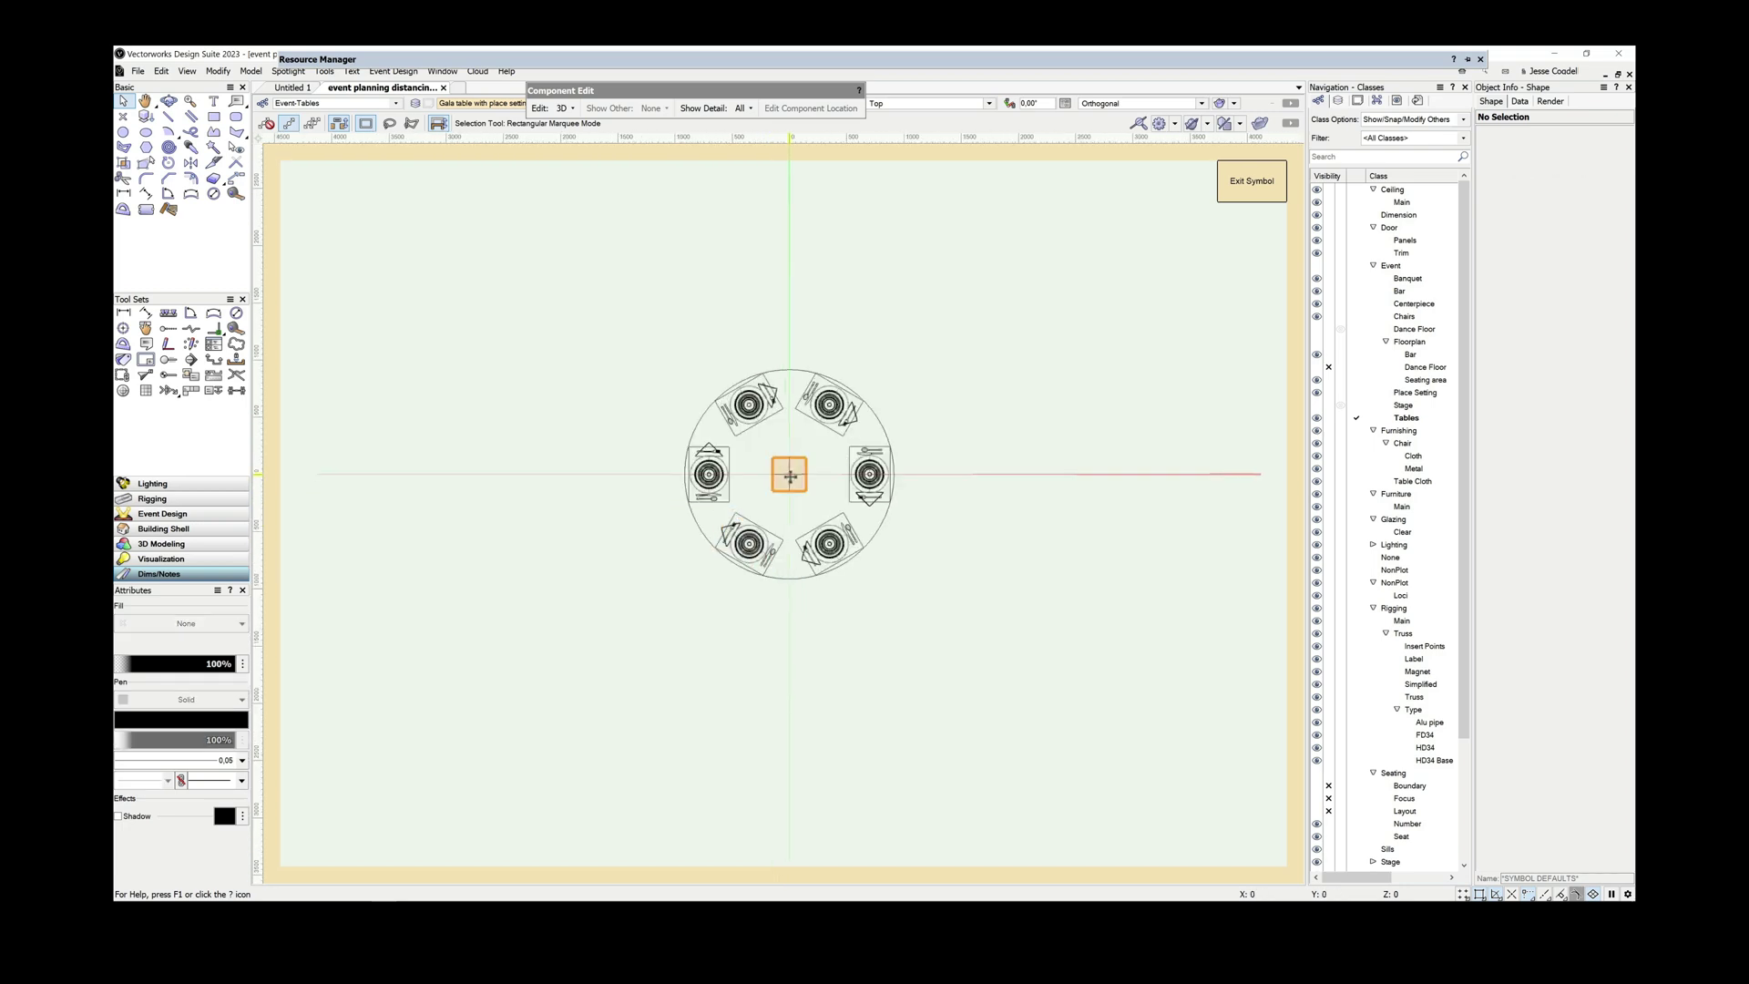
# - Paste the hatched circle and send it to the back behind the table
pyautogui.rightClick(788, 475)
pyautogui.click(831, 275)
pyautogui.rightClick(941, 398)
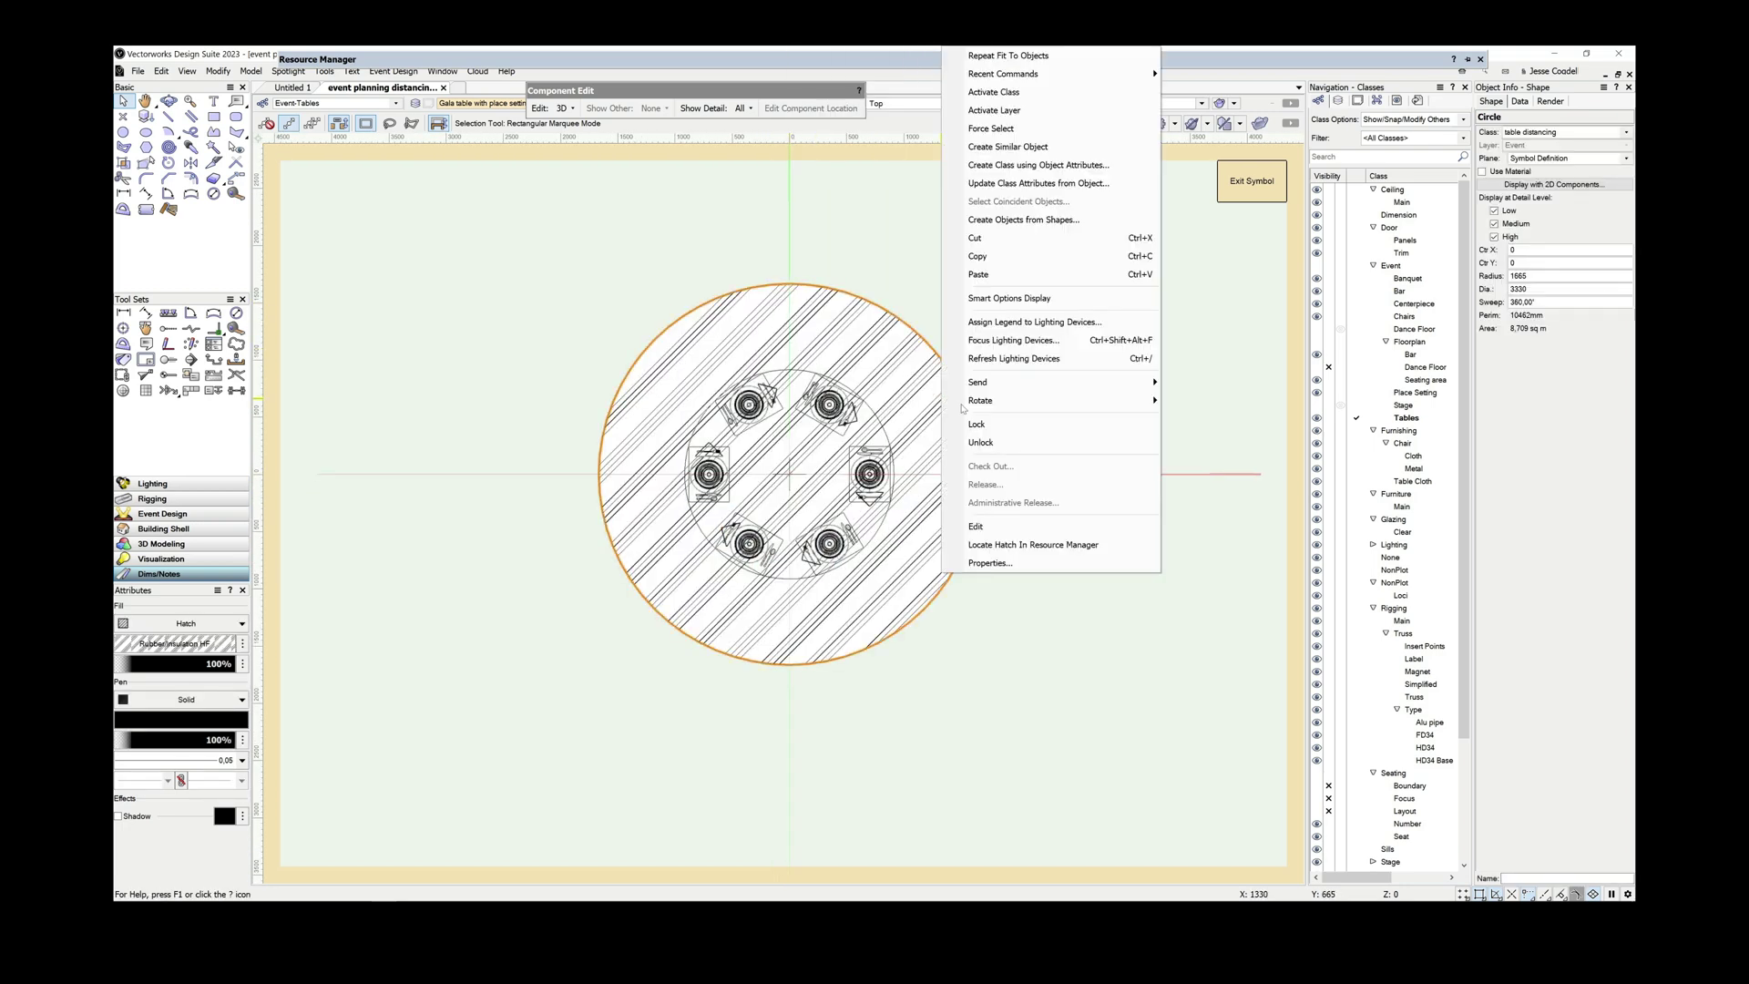
pyautogui.moveTo(1000, 387)
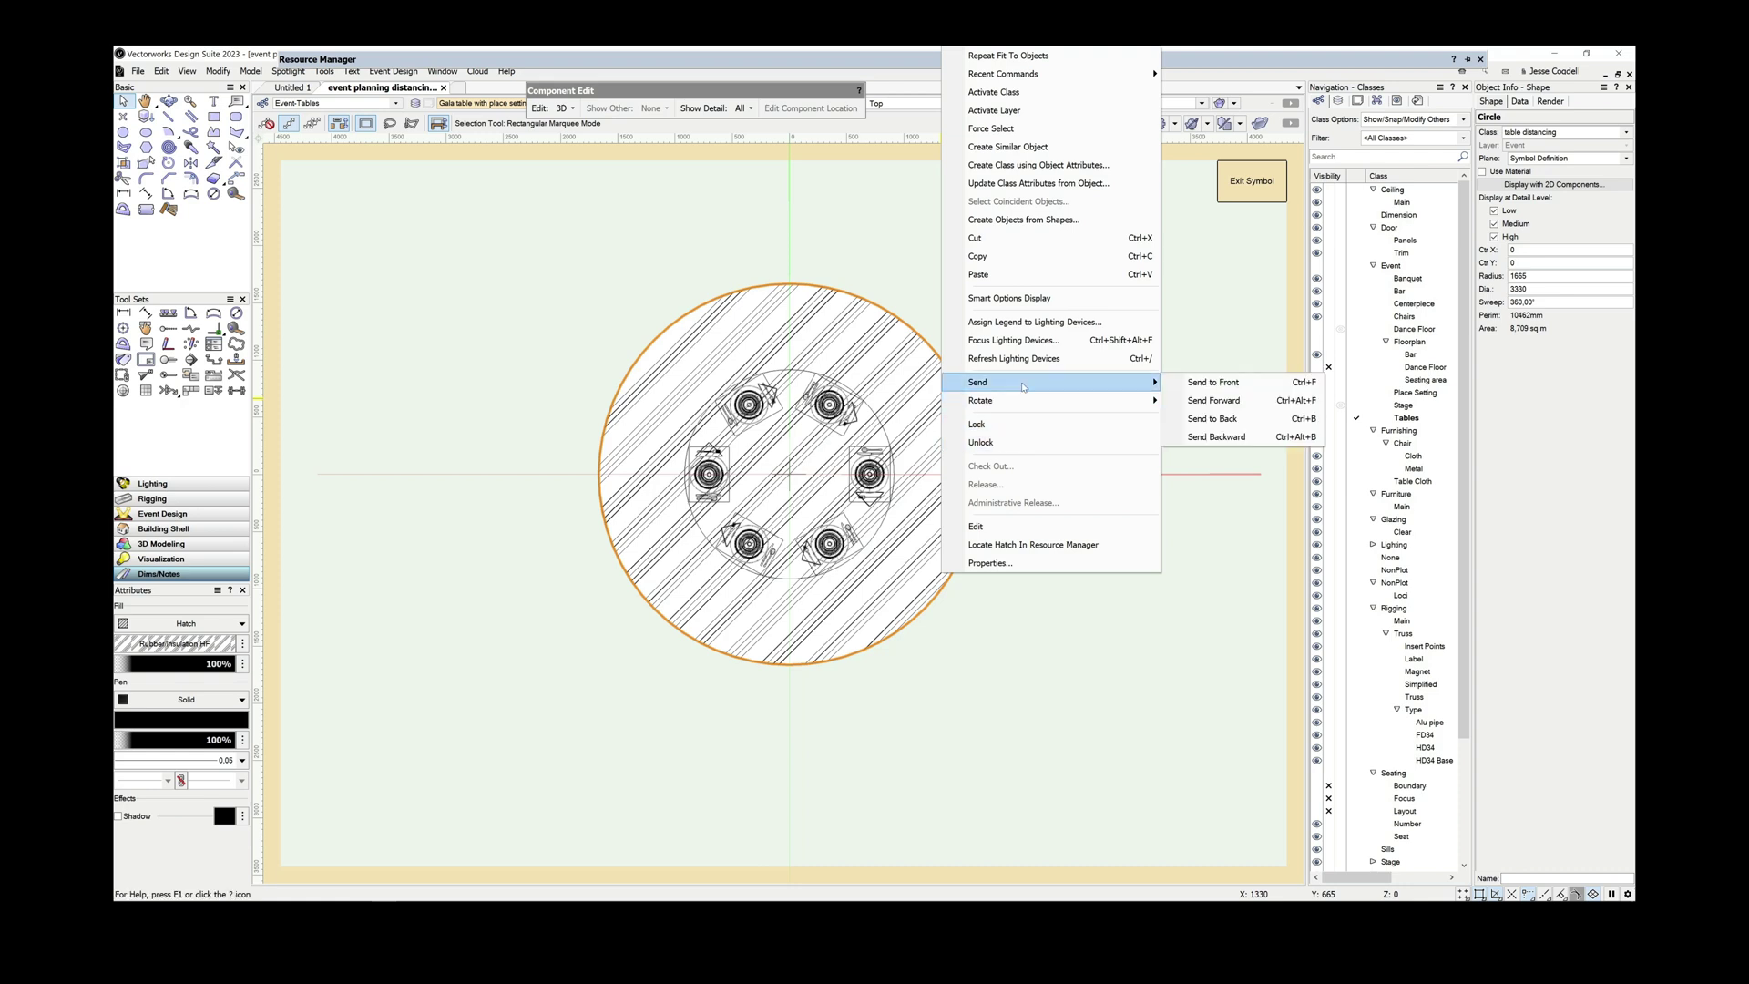
pyautogui.click(1214, 419)
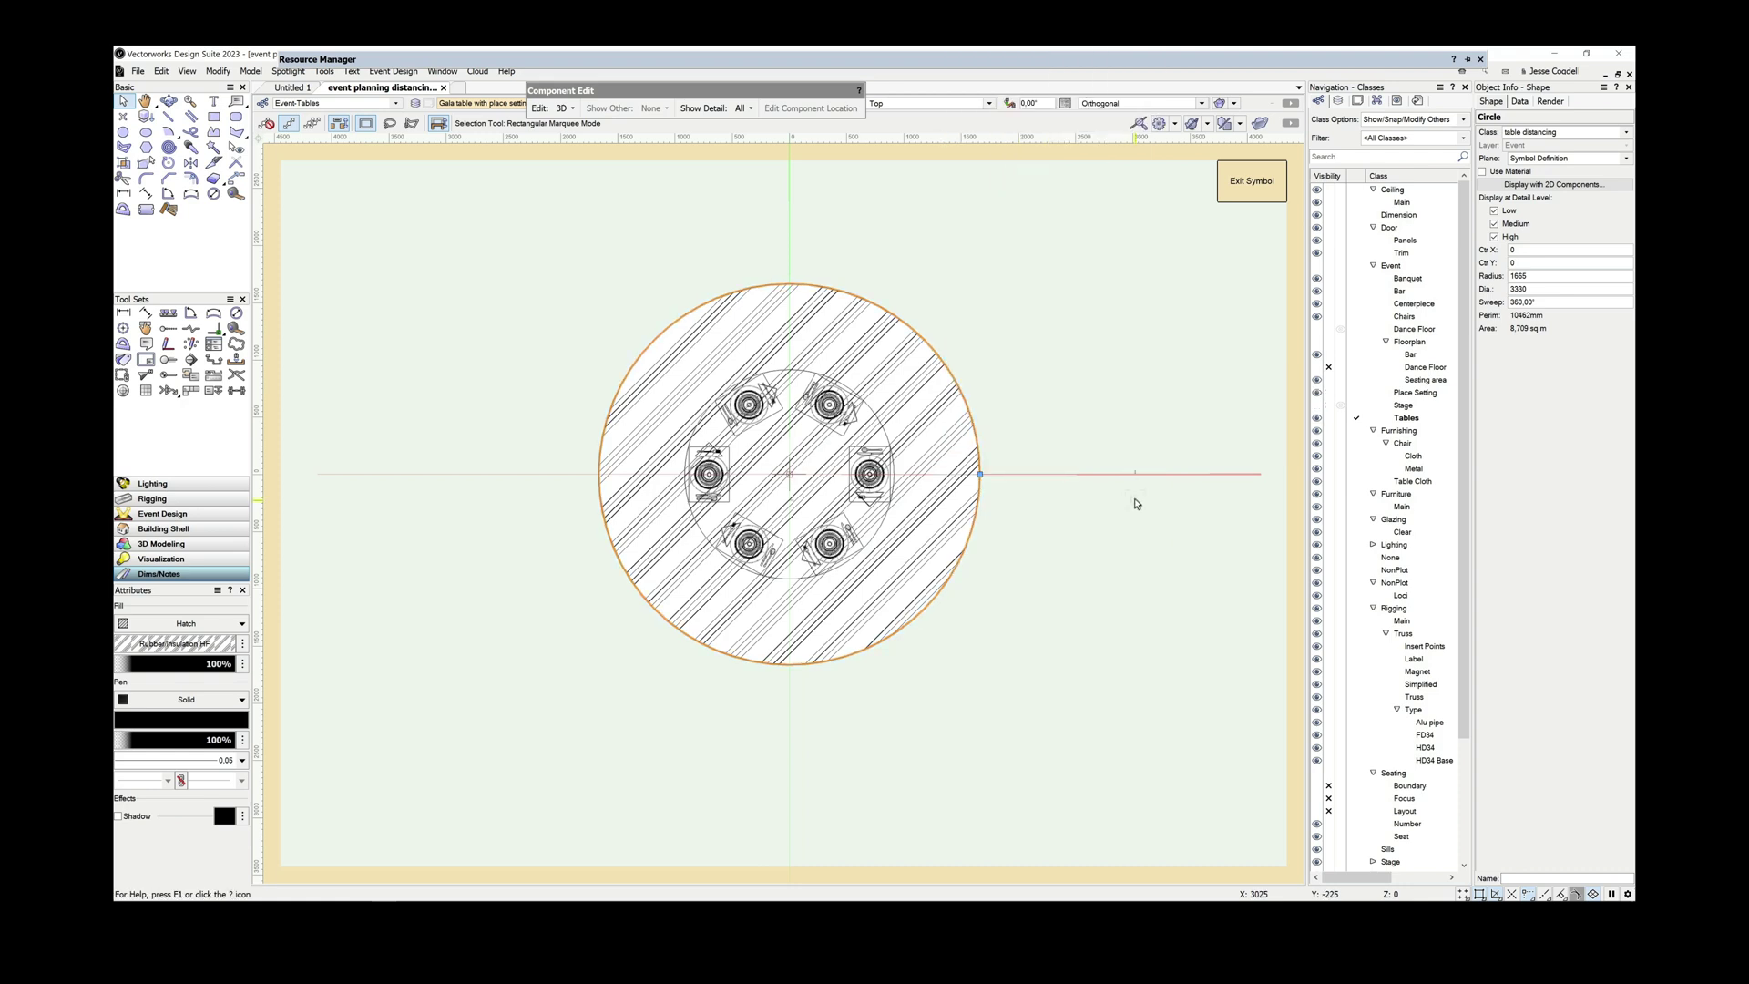
pyautogui.click(1137, 504)
# - Exit the table symbol and switch to the staff planning saved view
pyautogui.click(1252, 180)
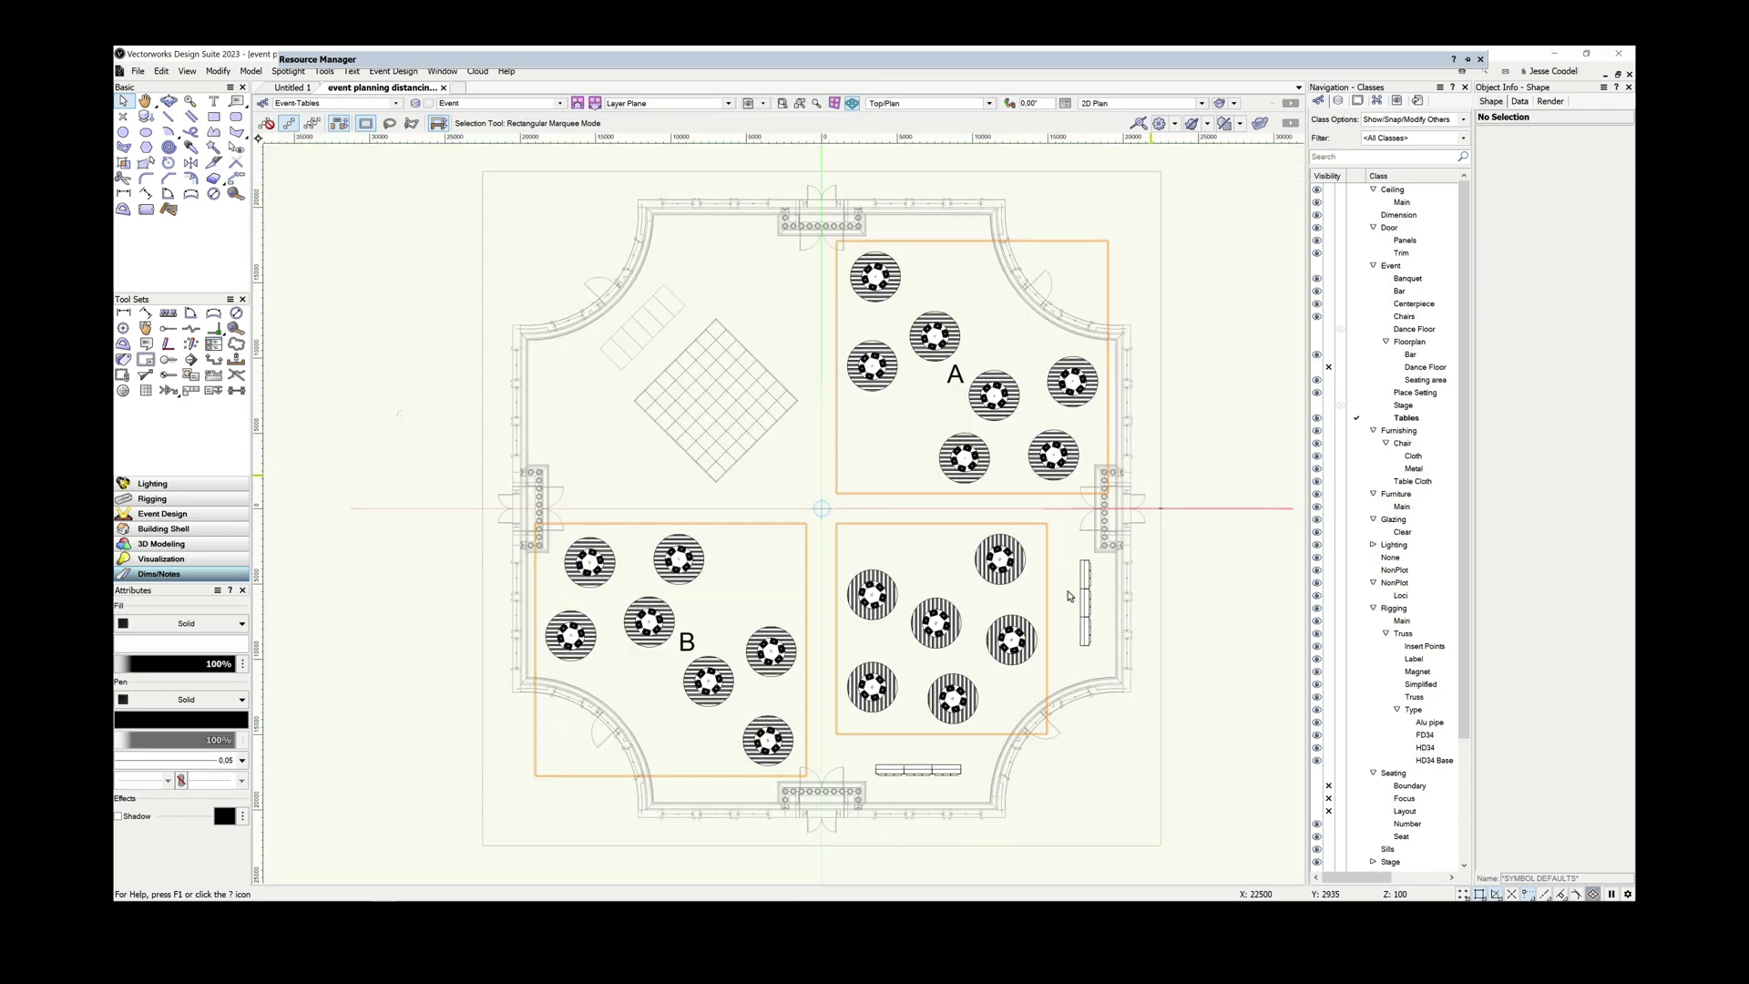
pyautogui.hotkey('ctrl', 'a')
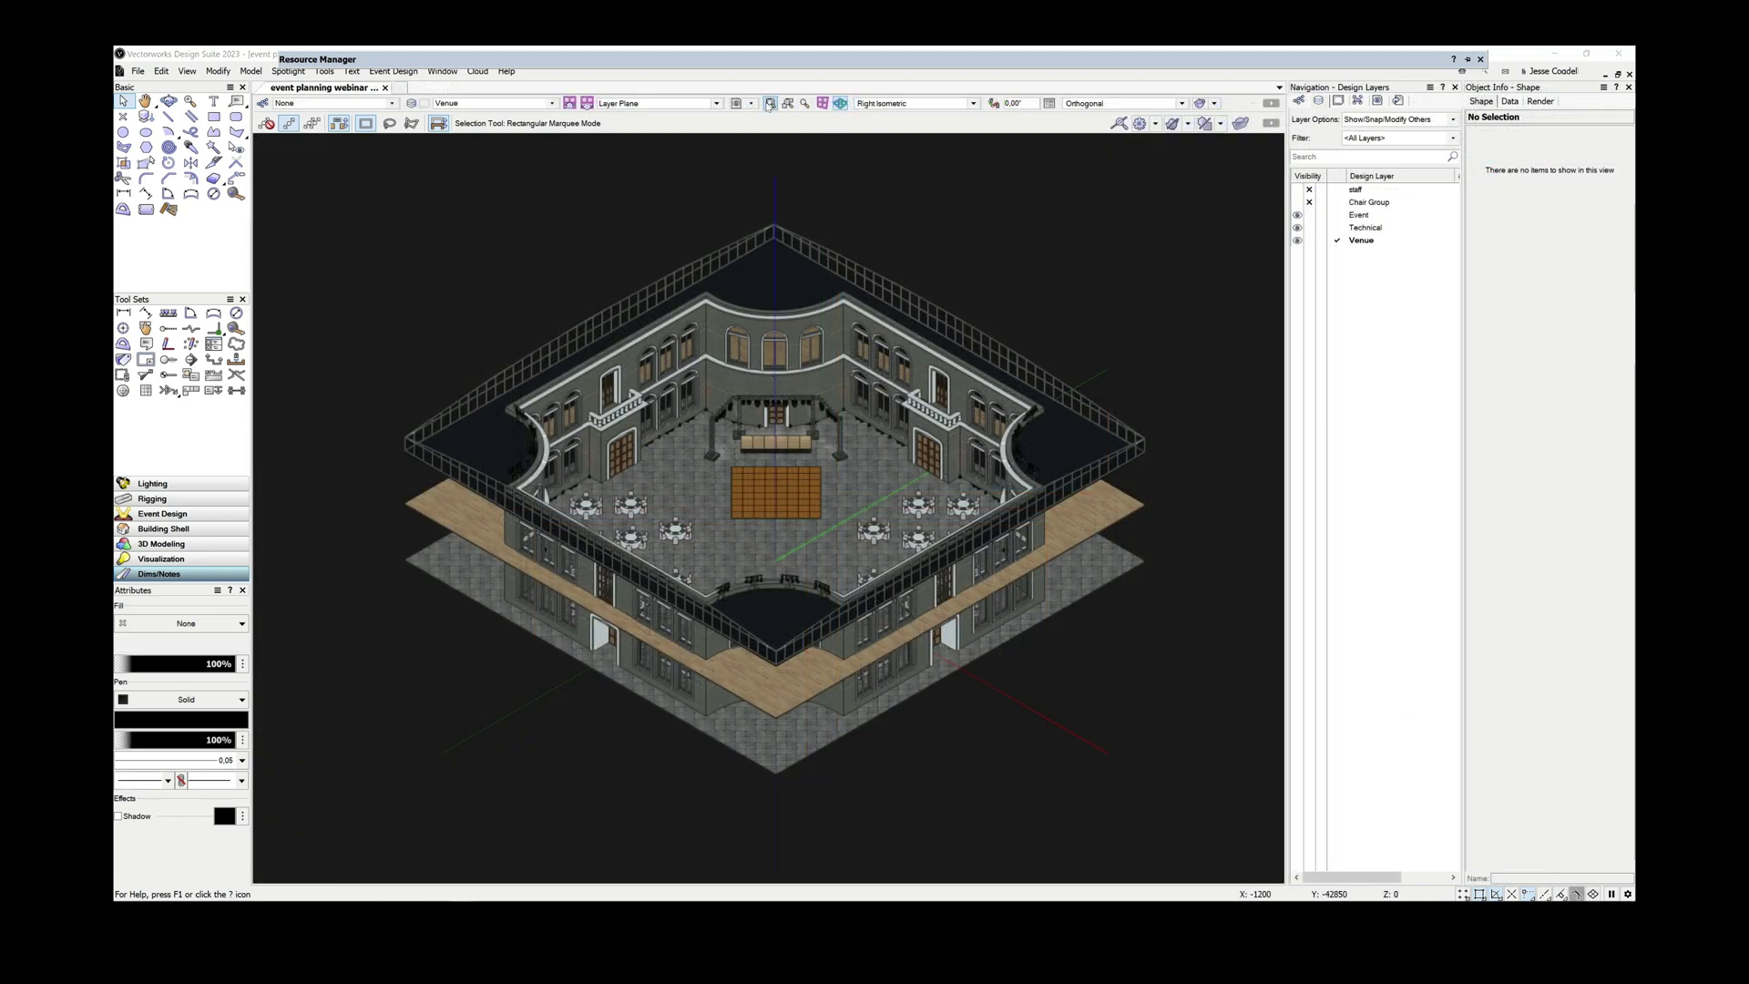
pyautogui.click(753, 104)
pyautogui.click(778, 254)
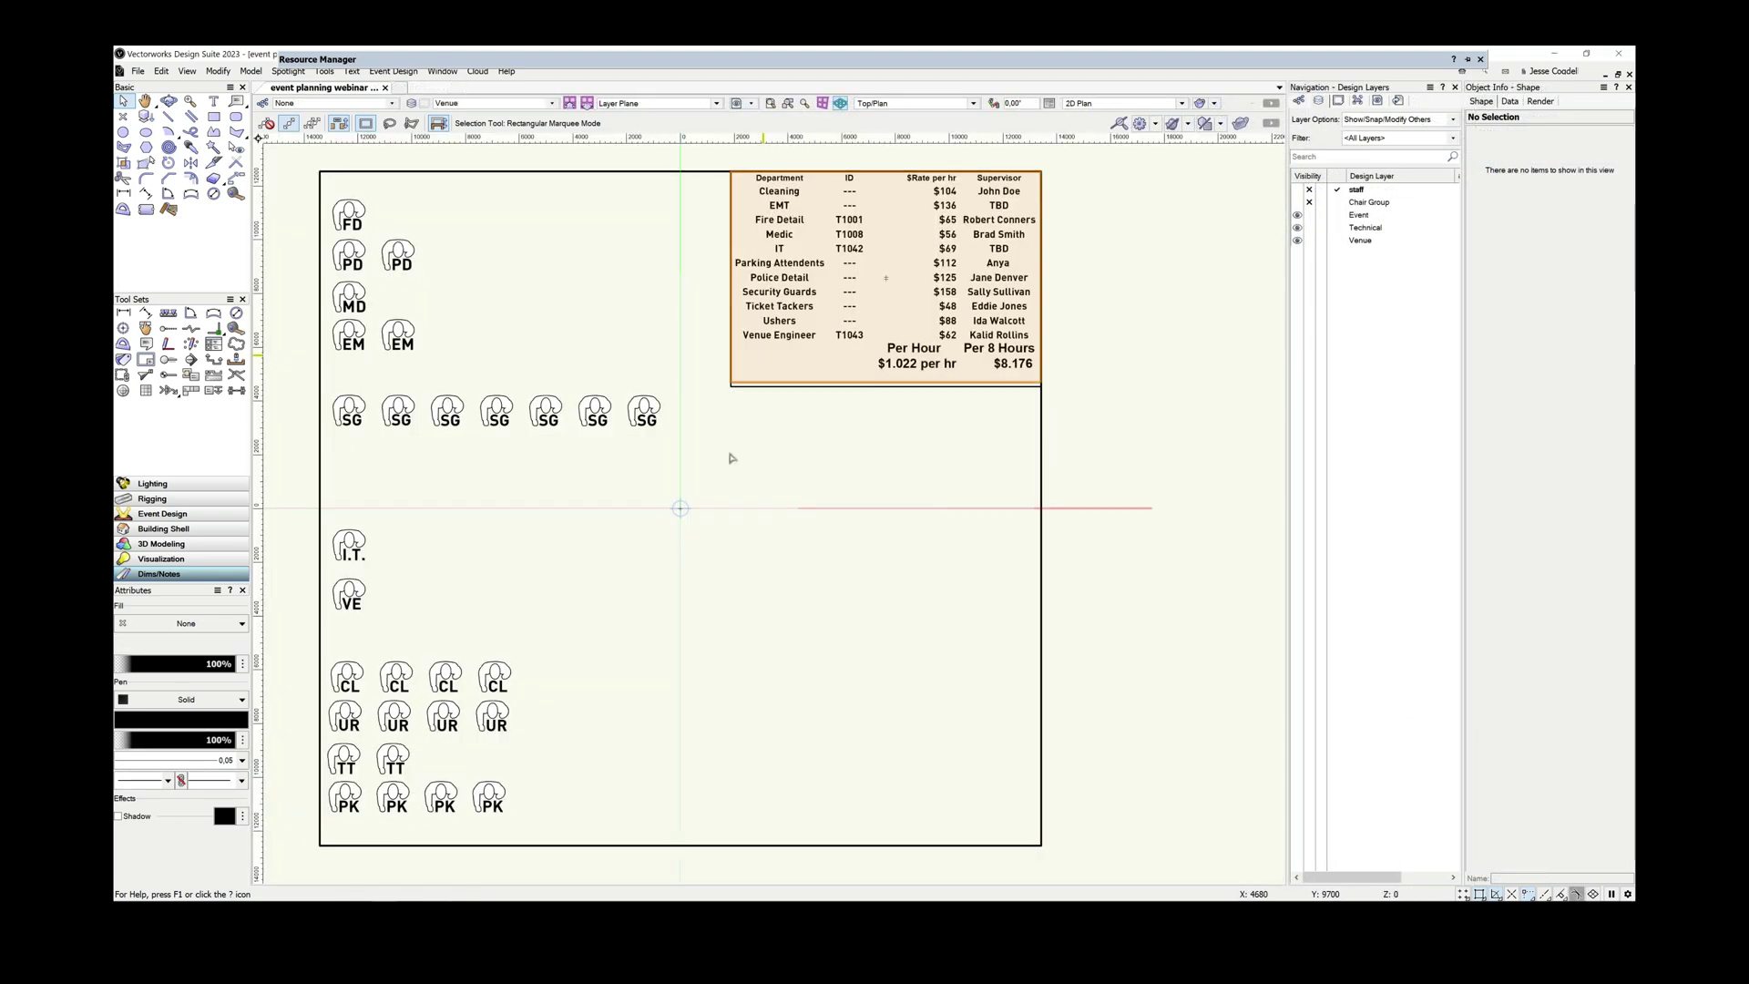
# - Check a security guard symbol's Staff record on the Data tab, then open the Resource Manager
pyautogui.click(349, 414)
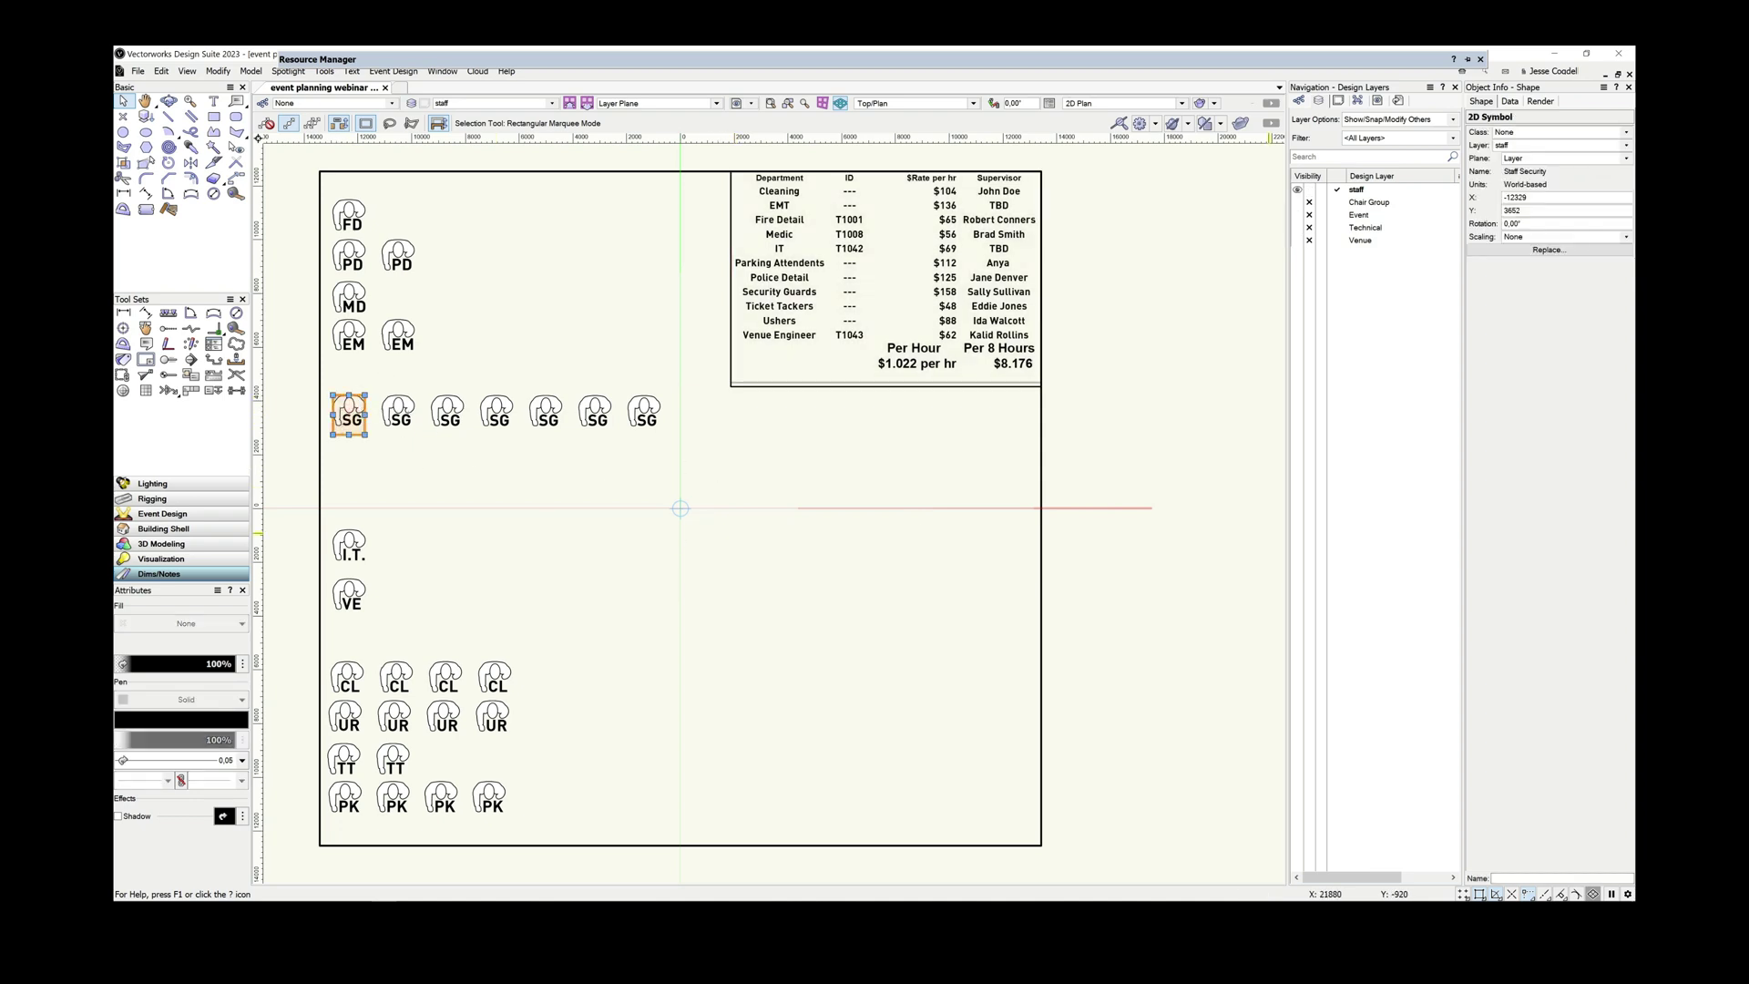
pyautogui.click(1509, 101)
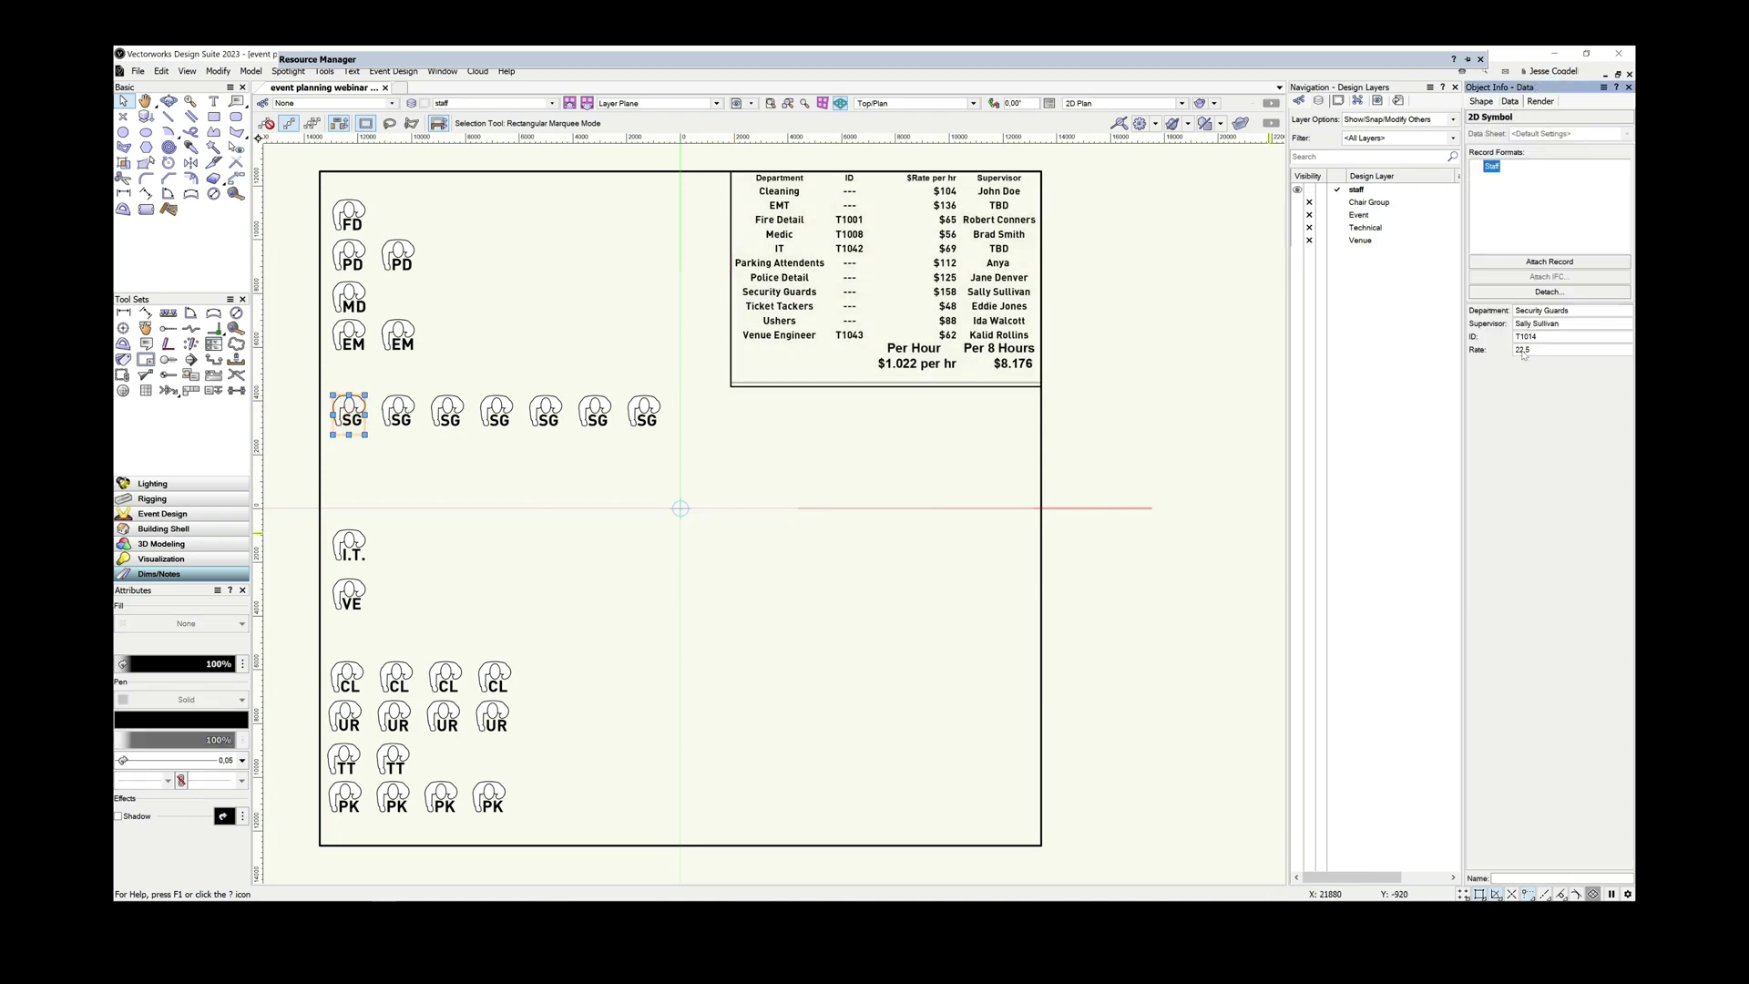
pyautogui.click(832, 527)
pyautogui.hotkey('ctrl', 'r')
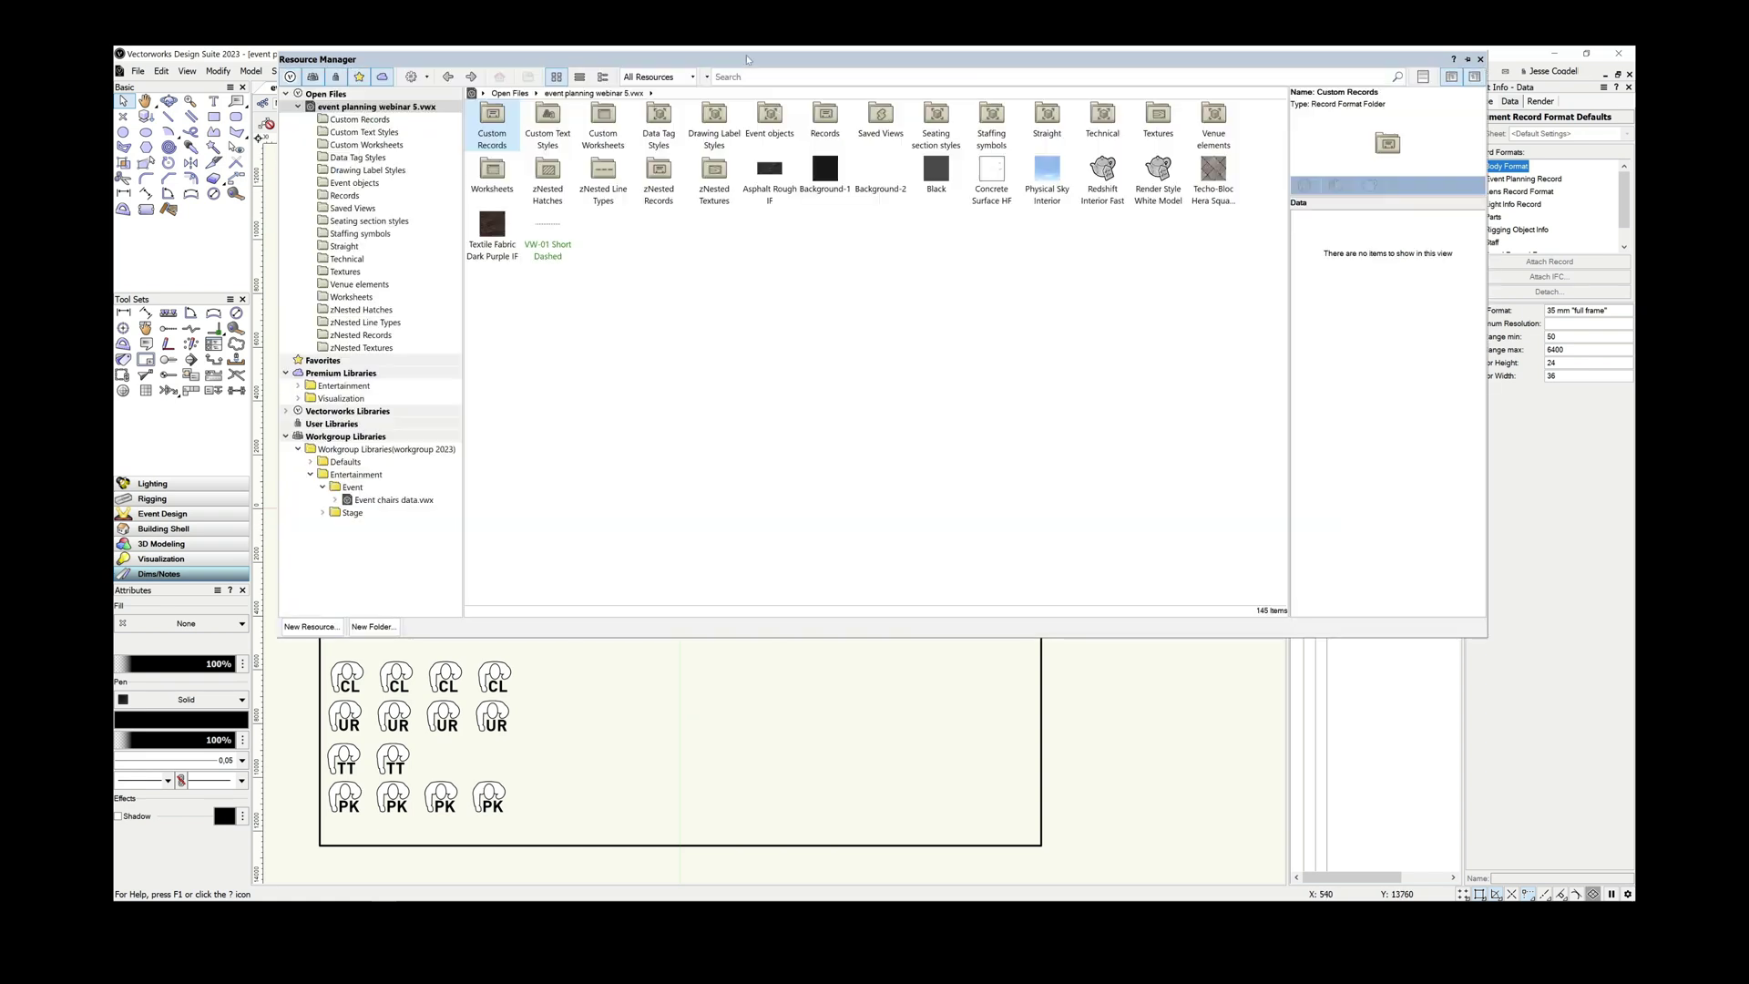
# - Duplicate the I.T. staff symbol as 'Catering service staff'
pyautogui.click(360, 233)
pyautogui.rightClick(1091, 123)
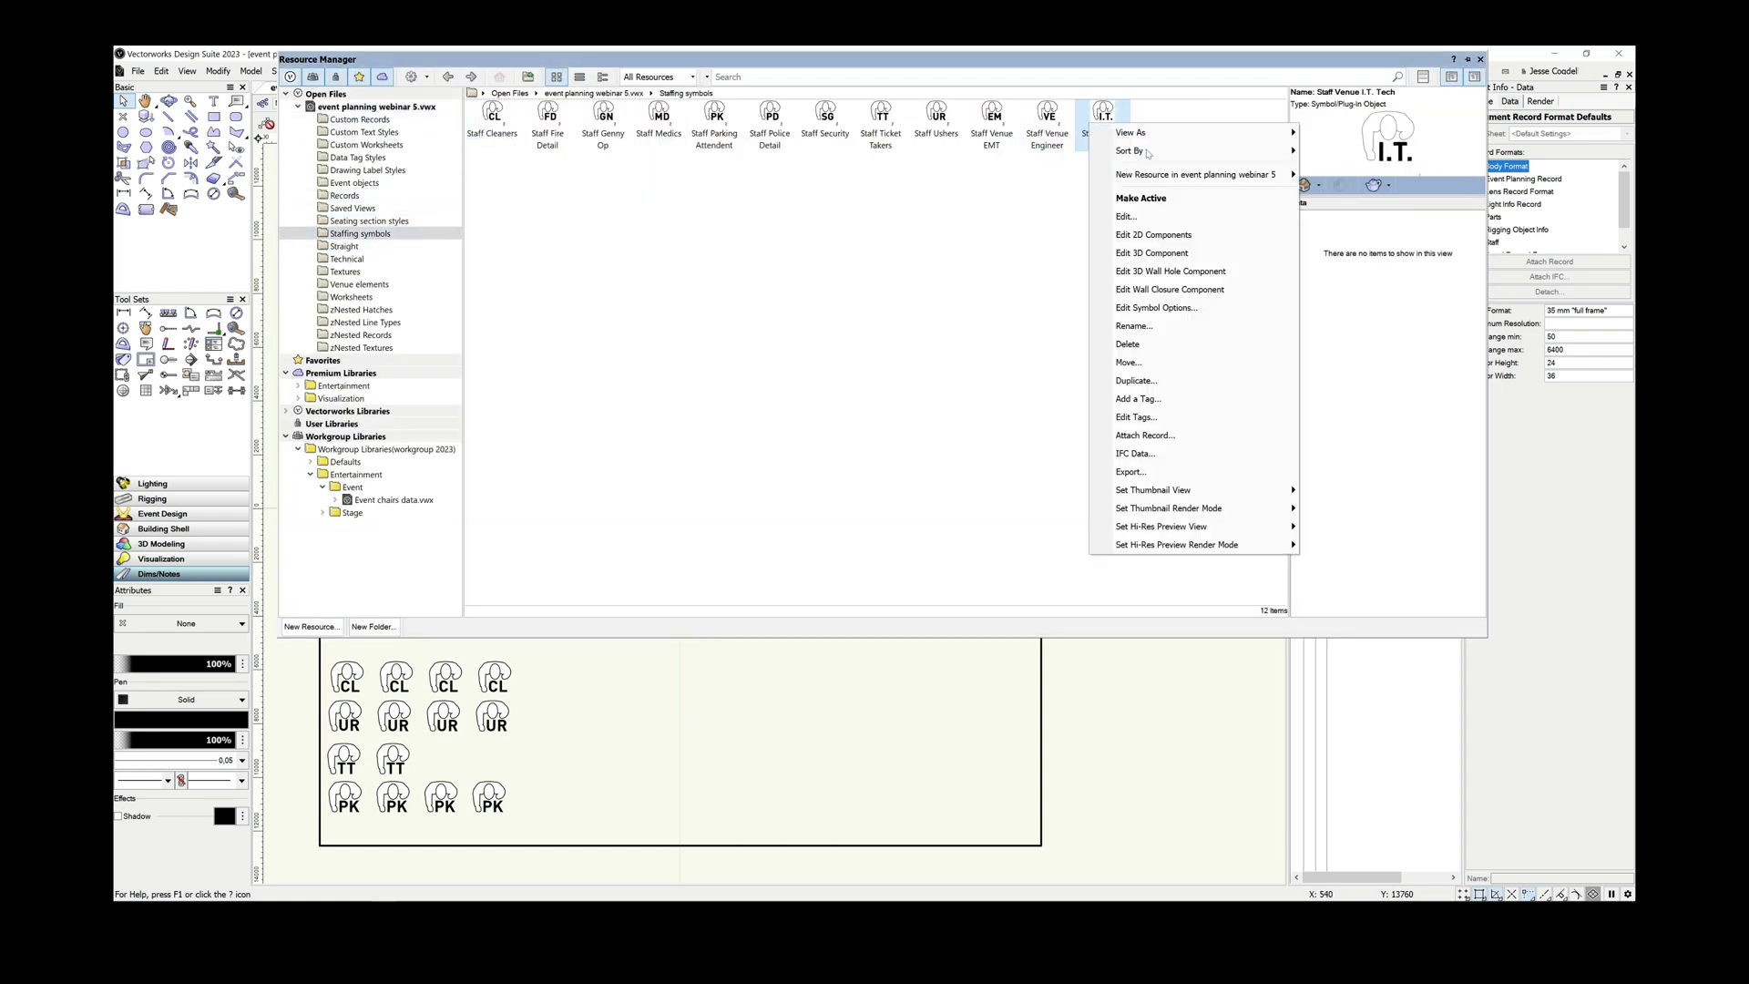
pyautogui.click(1175, 381)
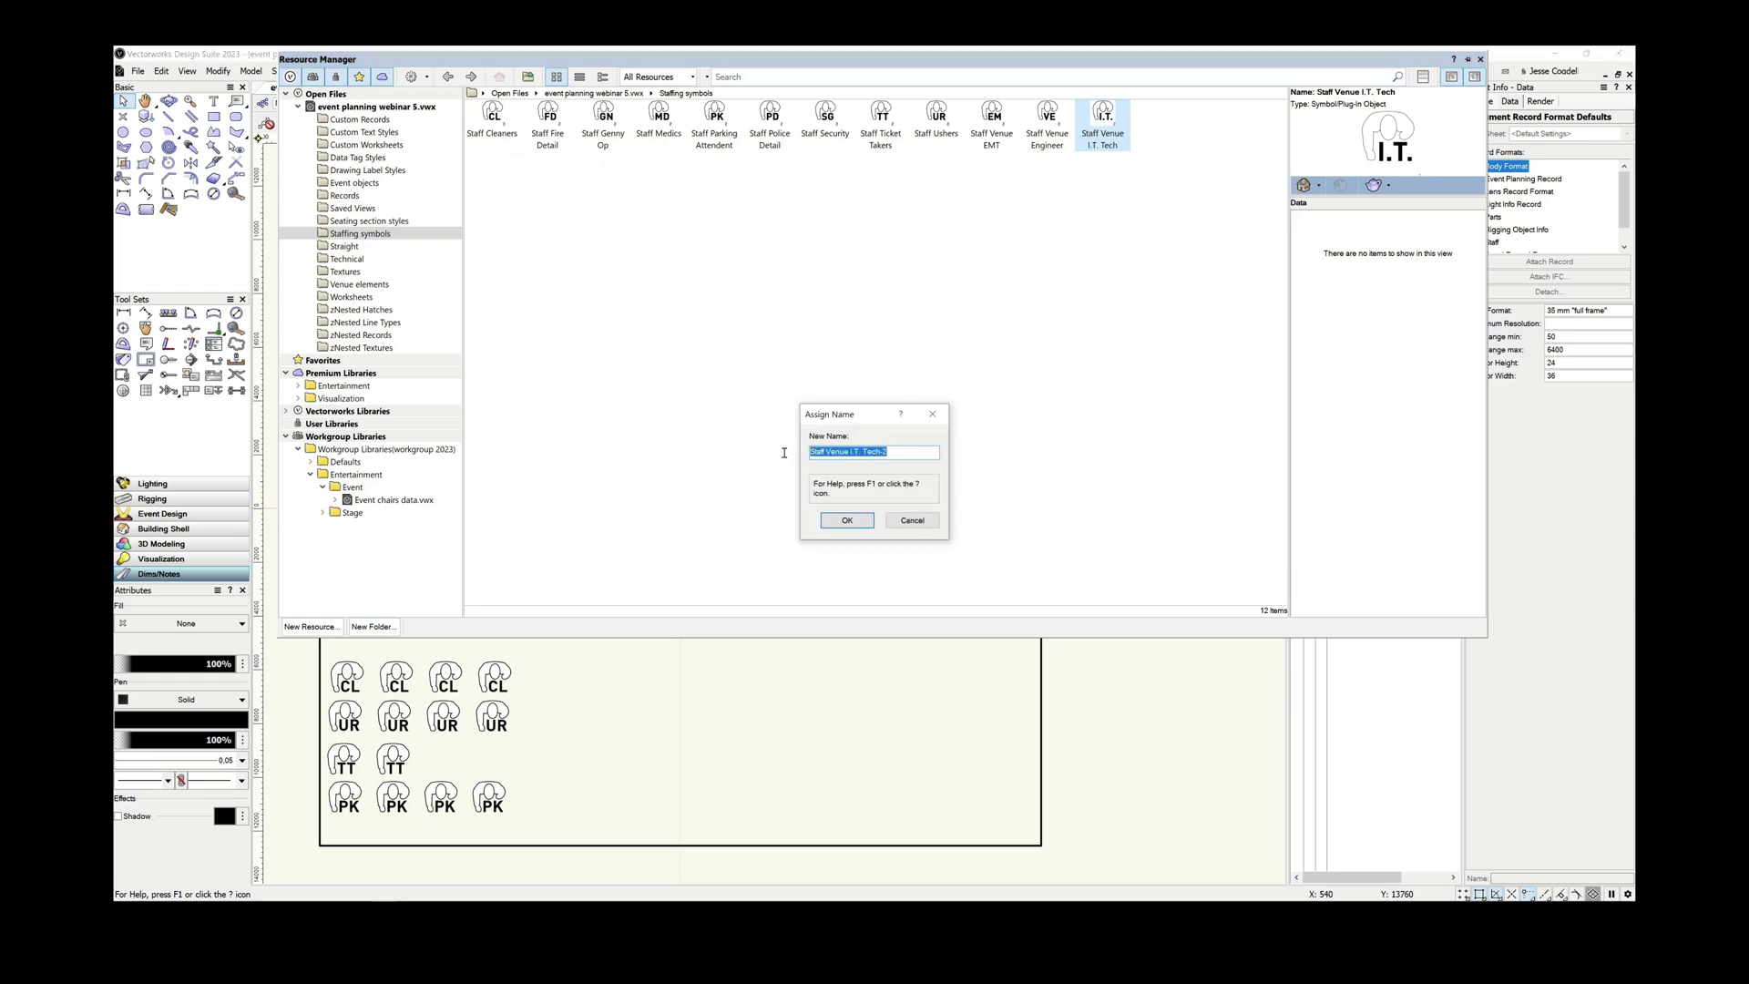
pyautogui.write('Waitin')
pyautogui.click(846, 520)
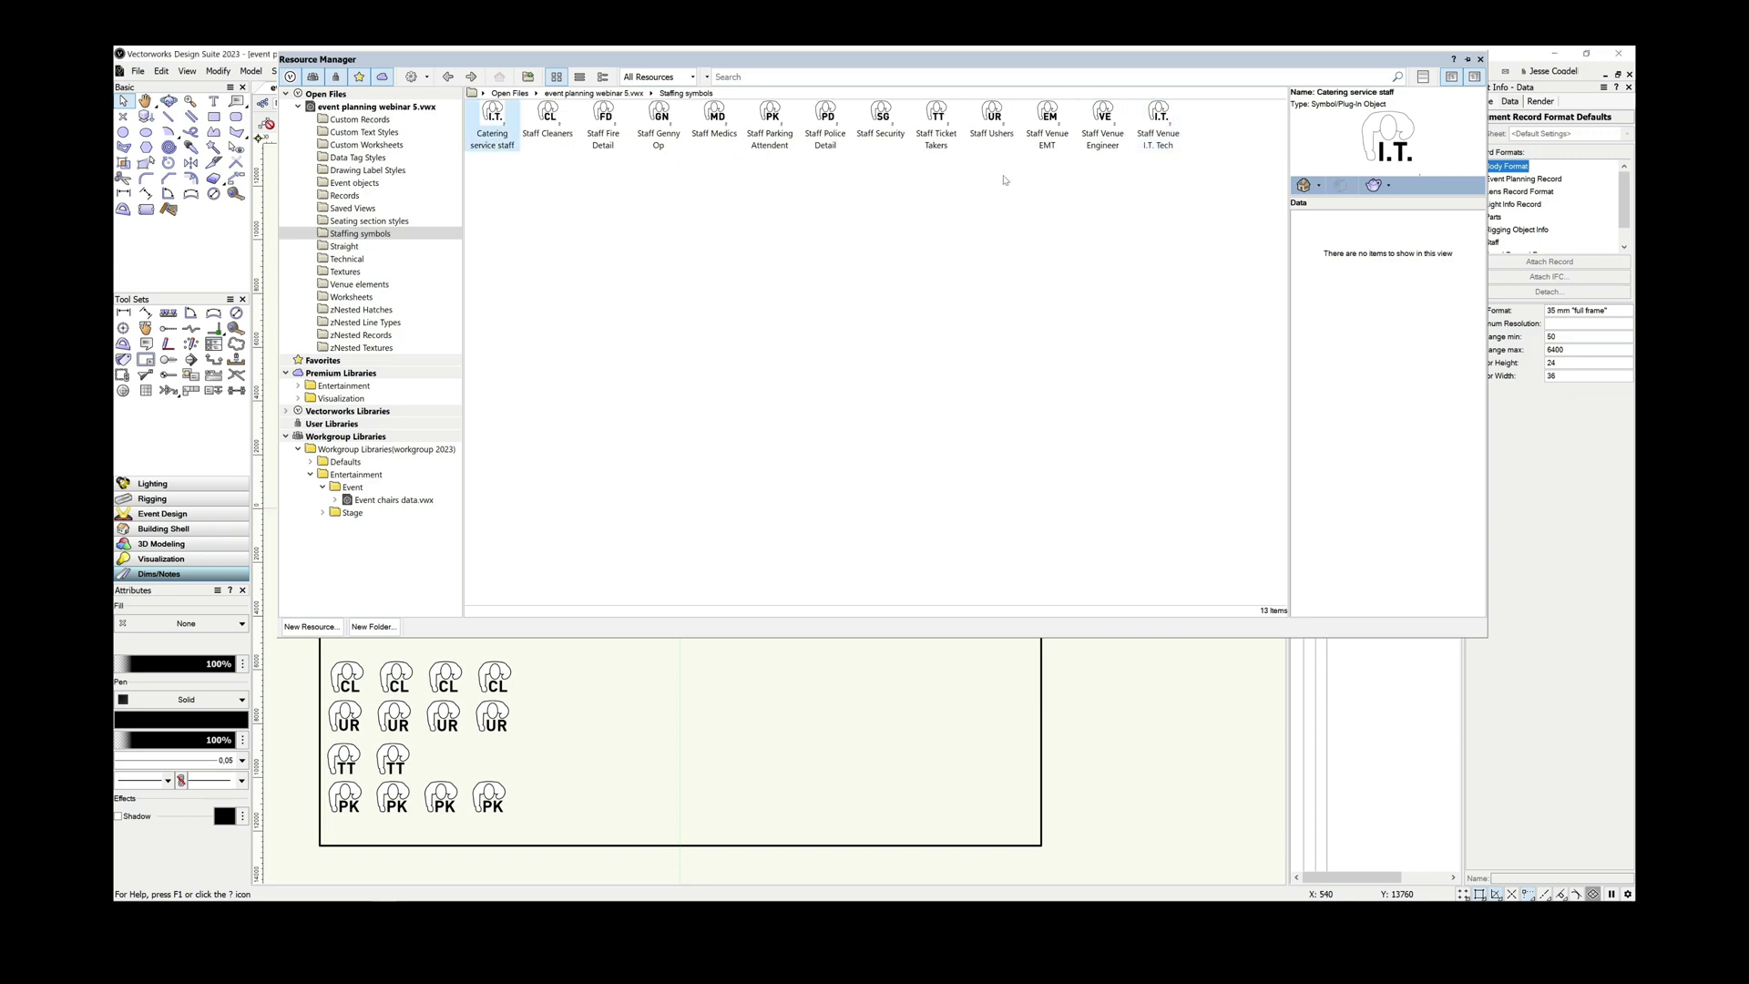
# - Change the new symbol's 2D label from I.T. to T.W
pyautogui.rightClick(485, 102)
pyautogui.click(547, 232)
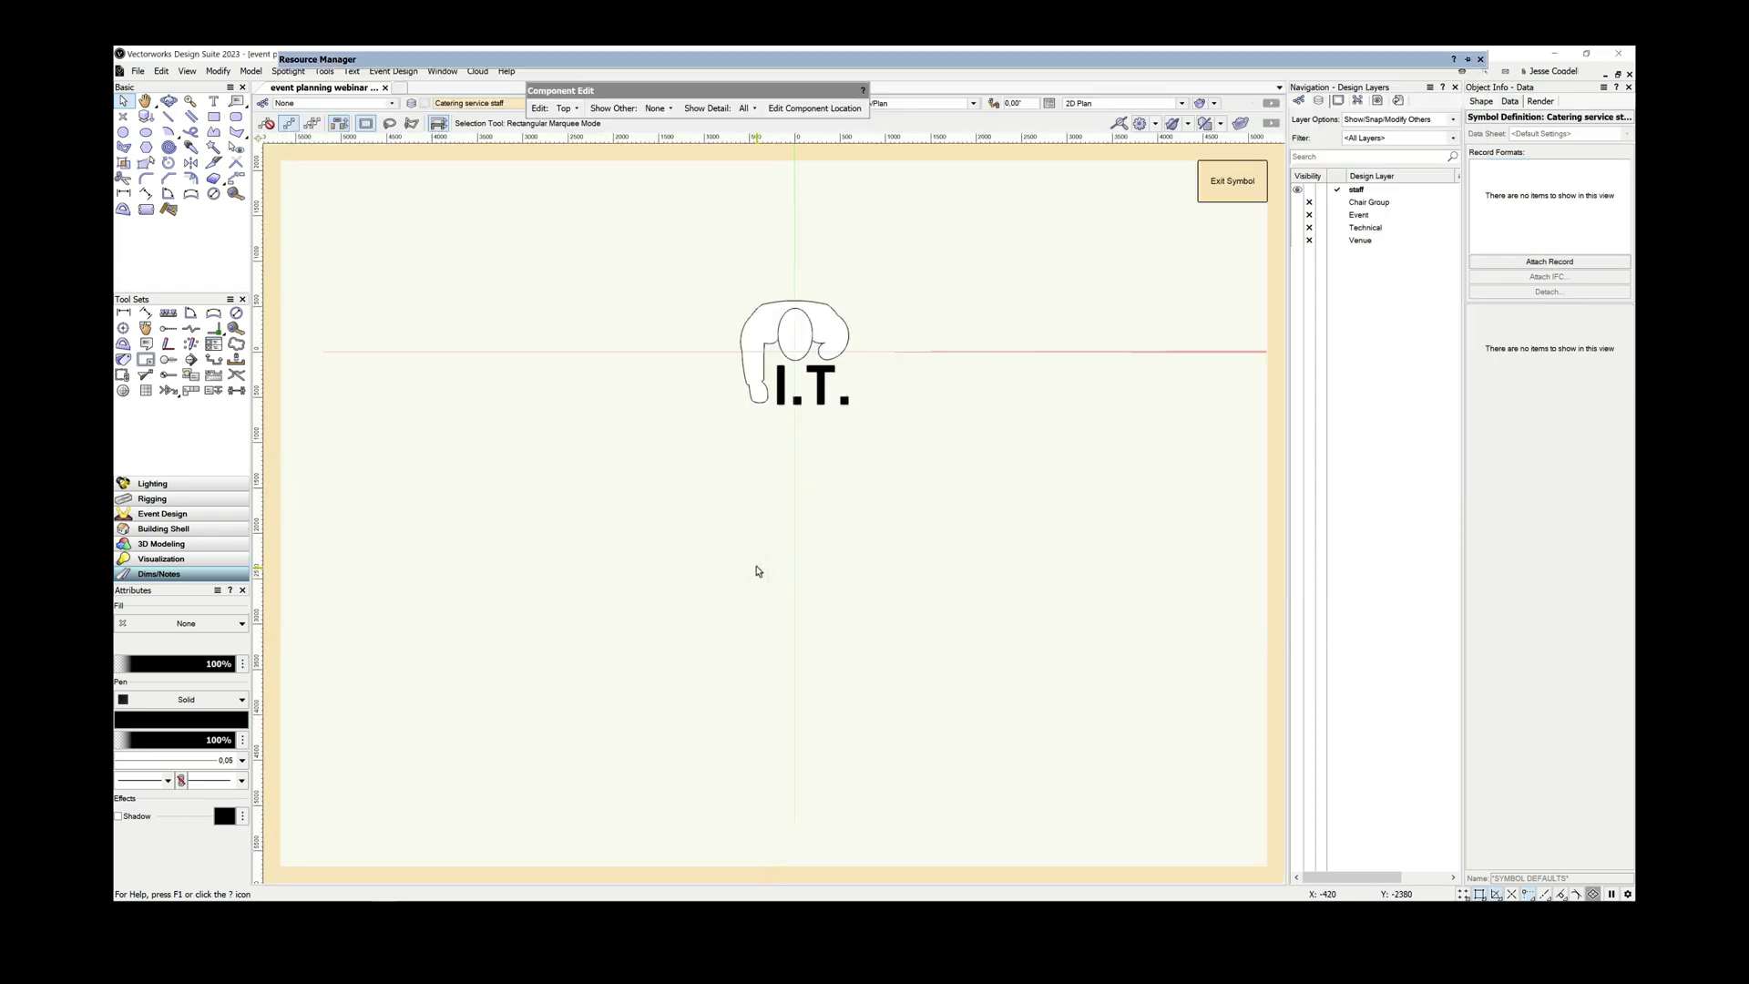
pyautogui.doubleClick(801, 301)
pyautogui.press('BackSpace')
pyautogui.write('T')
pyautogui.click(891, 294)
pyautogui.press('BackSpace')
pyautogui.write('W.')
pyautogui.click(1230, 181)
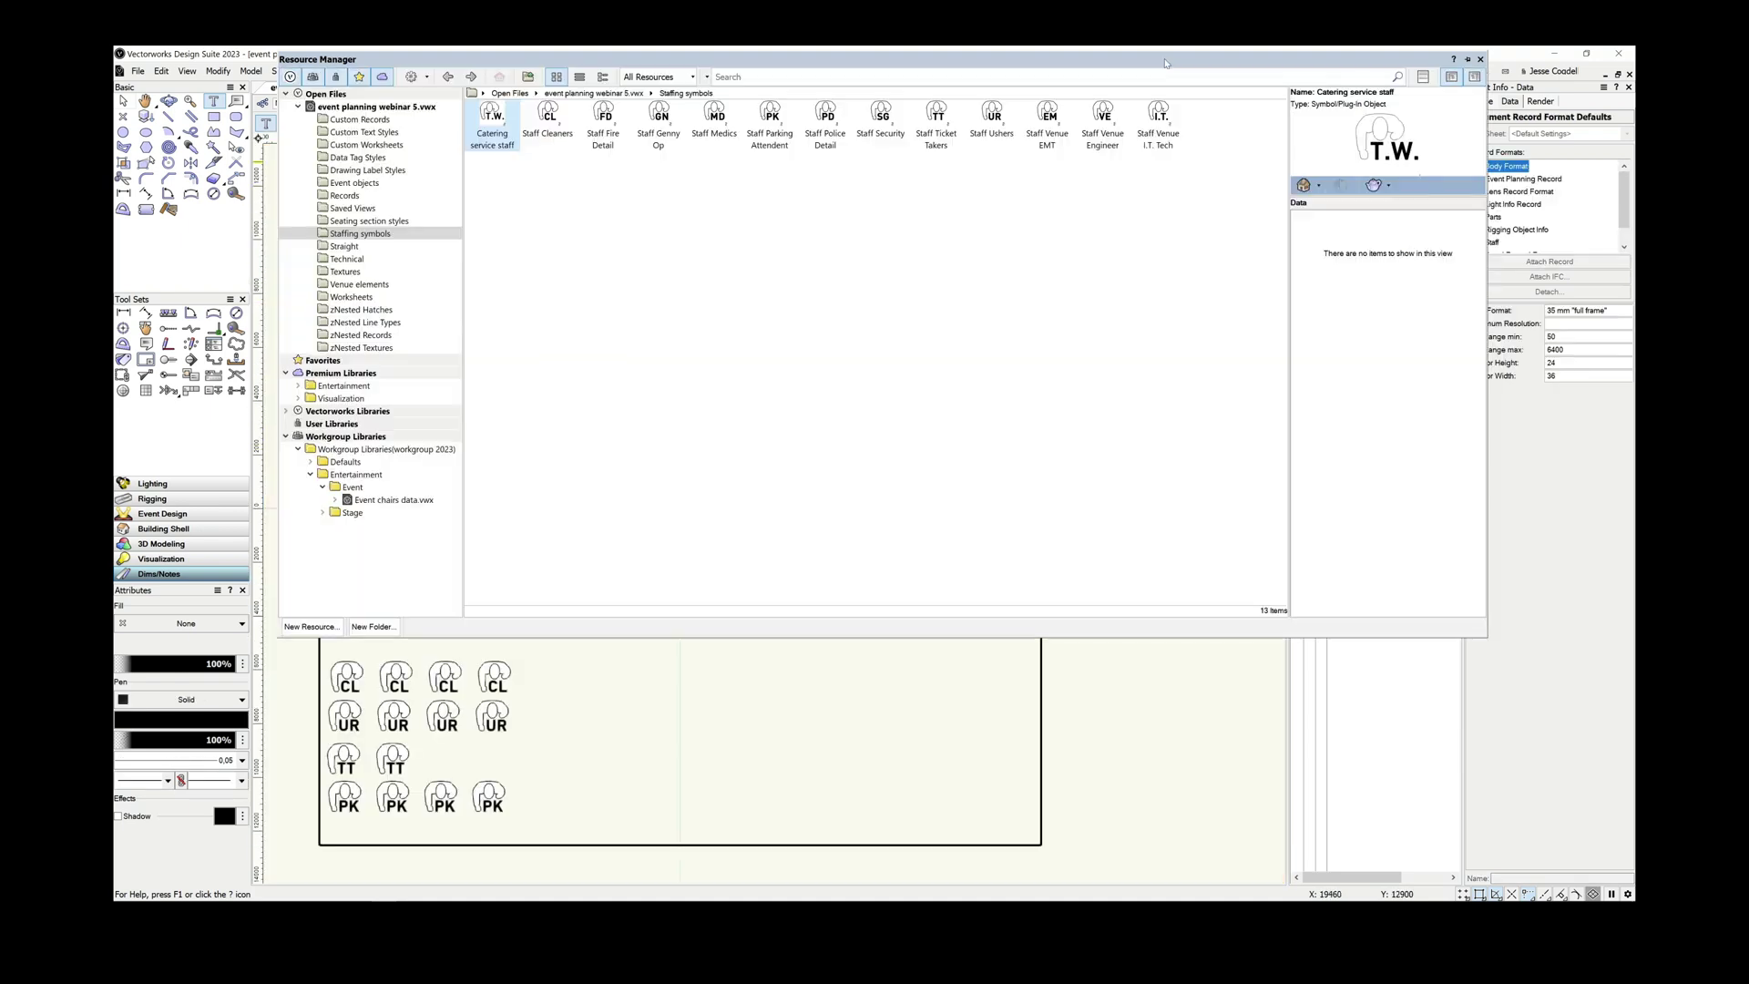
# - Attach the Staff record to the Catering service staff symbol
pyautogui.rightClick(492, 133)
pyautogui.click(538, 436)
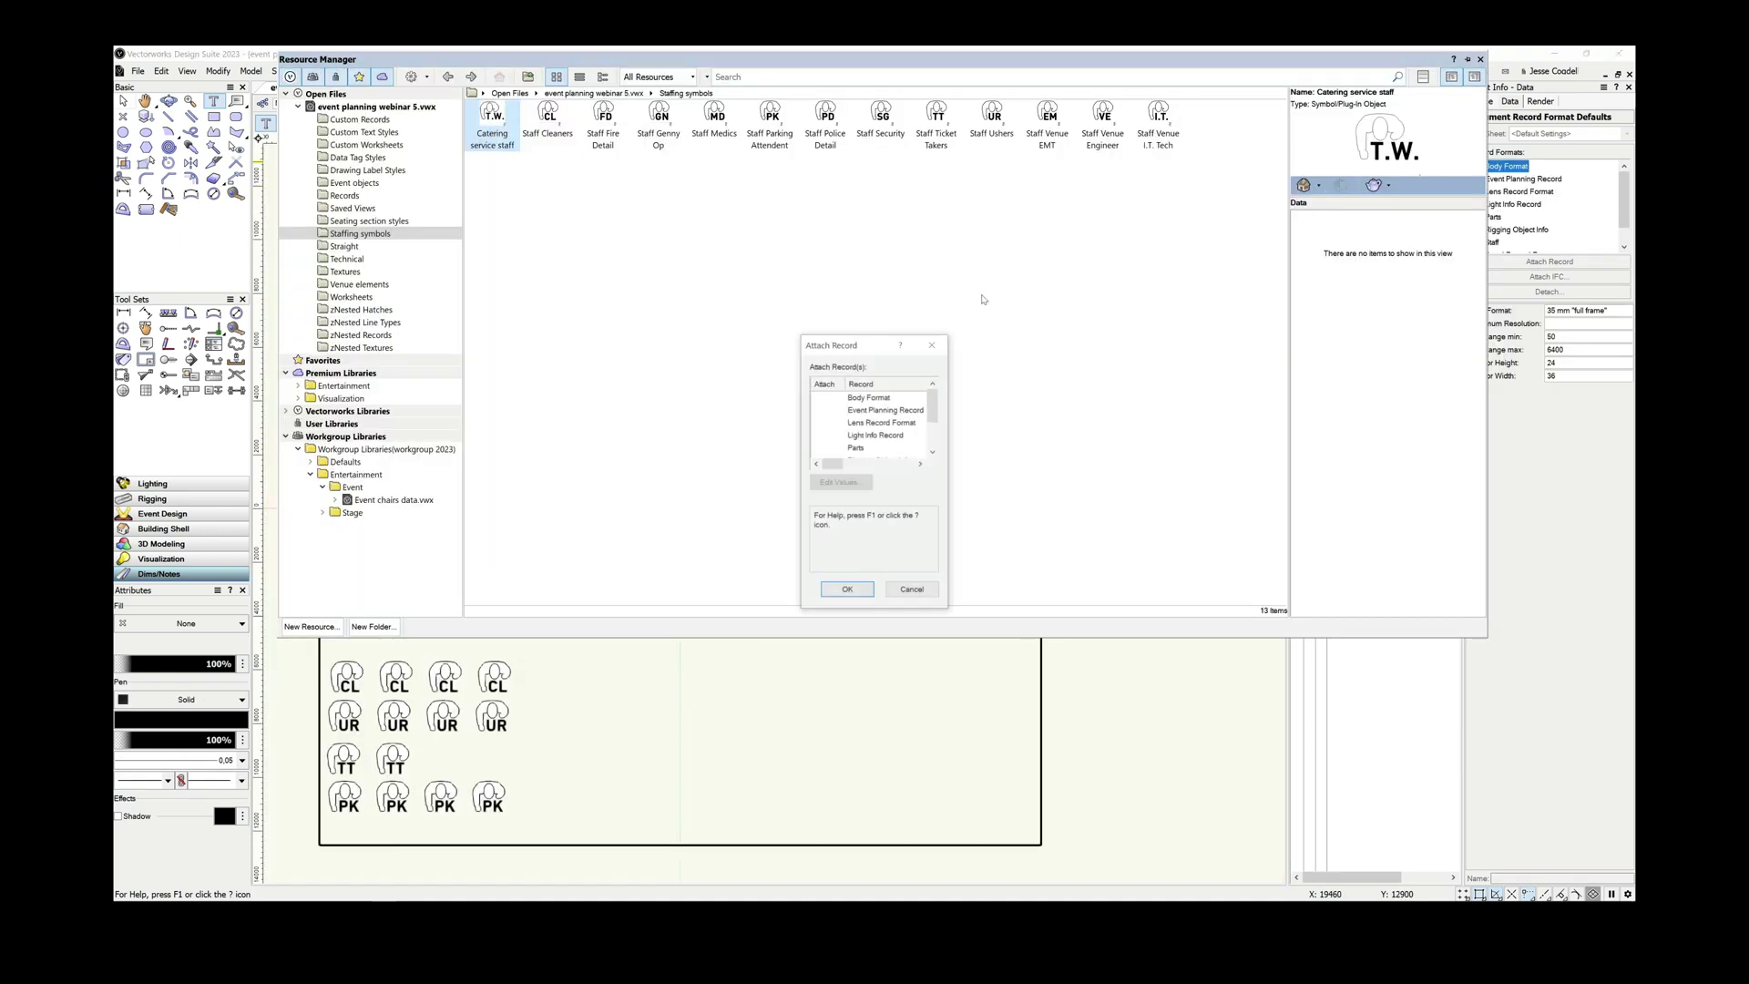
pyautogui.click(863, 435)
# - Confirm the Staff record and open its values for editing
pyautogui.click(847, 590)
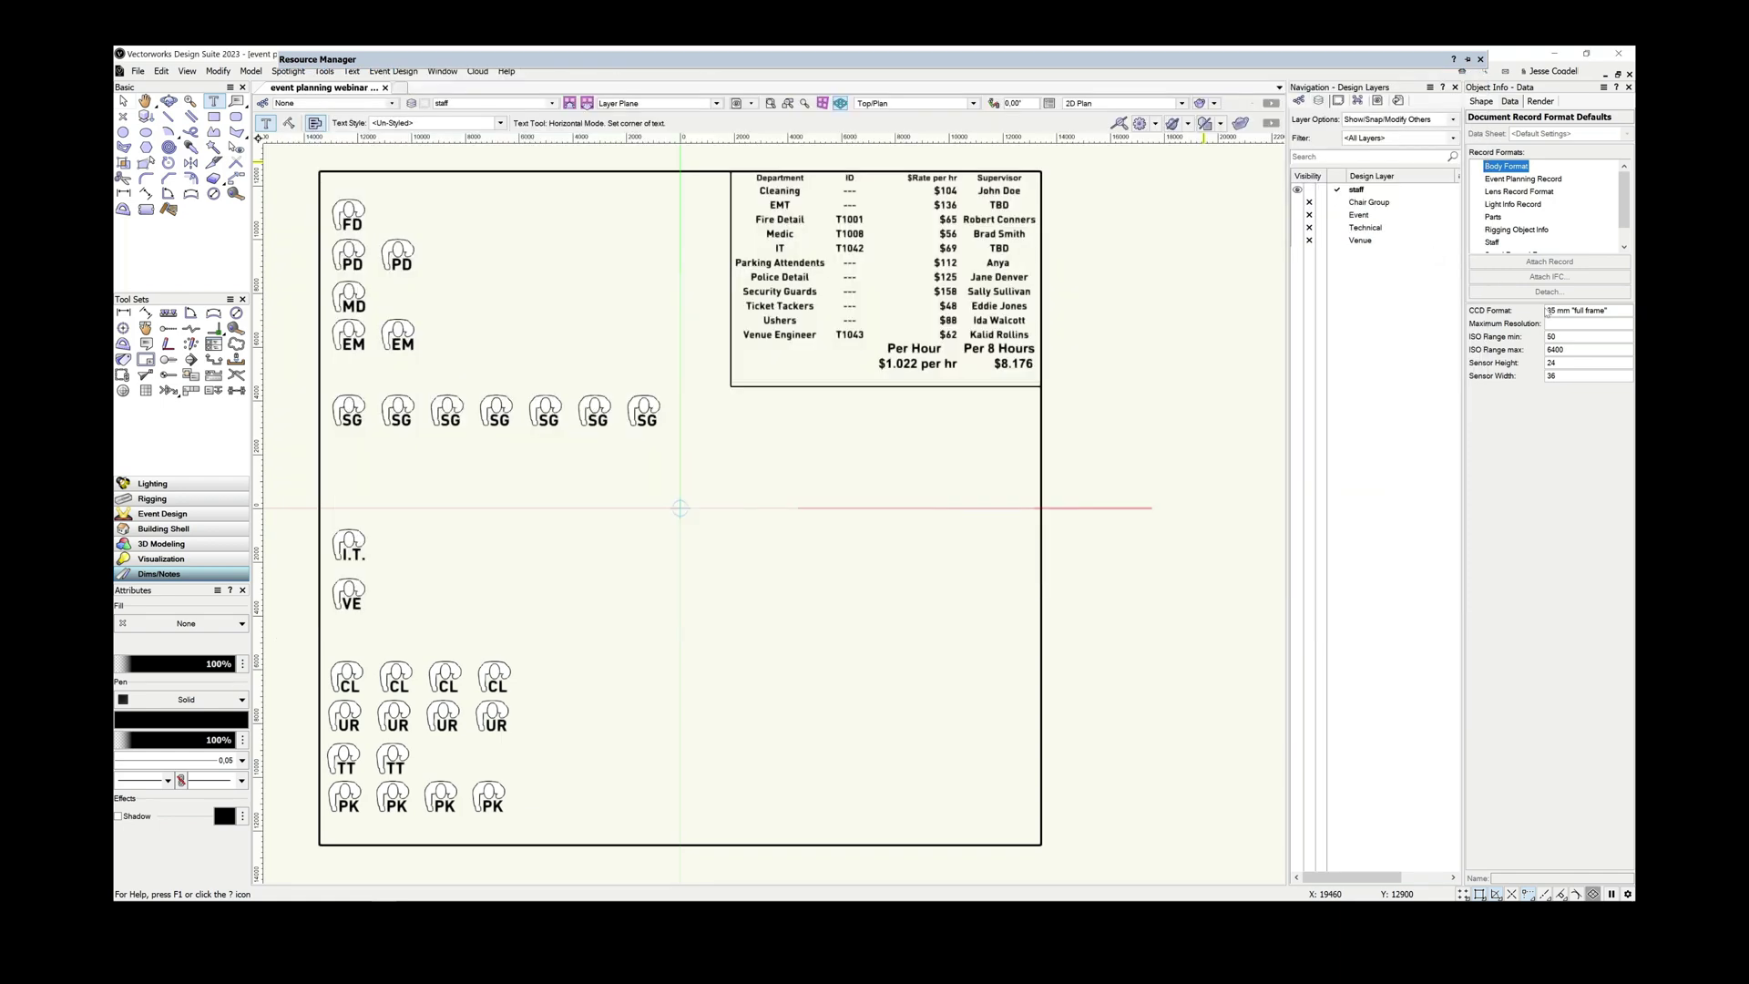
pyautogui.moveTo(637, 59)
pyautogui.rightClick(487, 114)
pyautogui.click(318, 391)
pyautogui.scroll(-2, 855, 363)
pyautogui.click(828, 379)
pyautogui.click(800, 489)
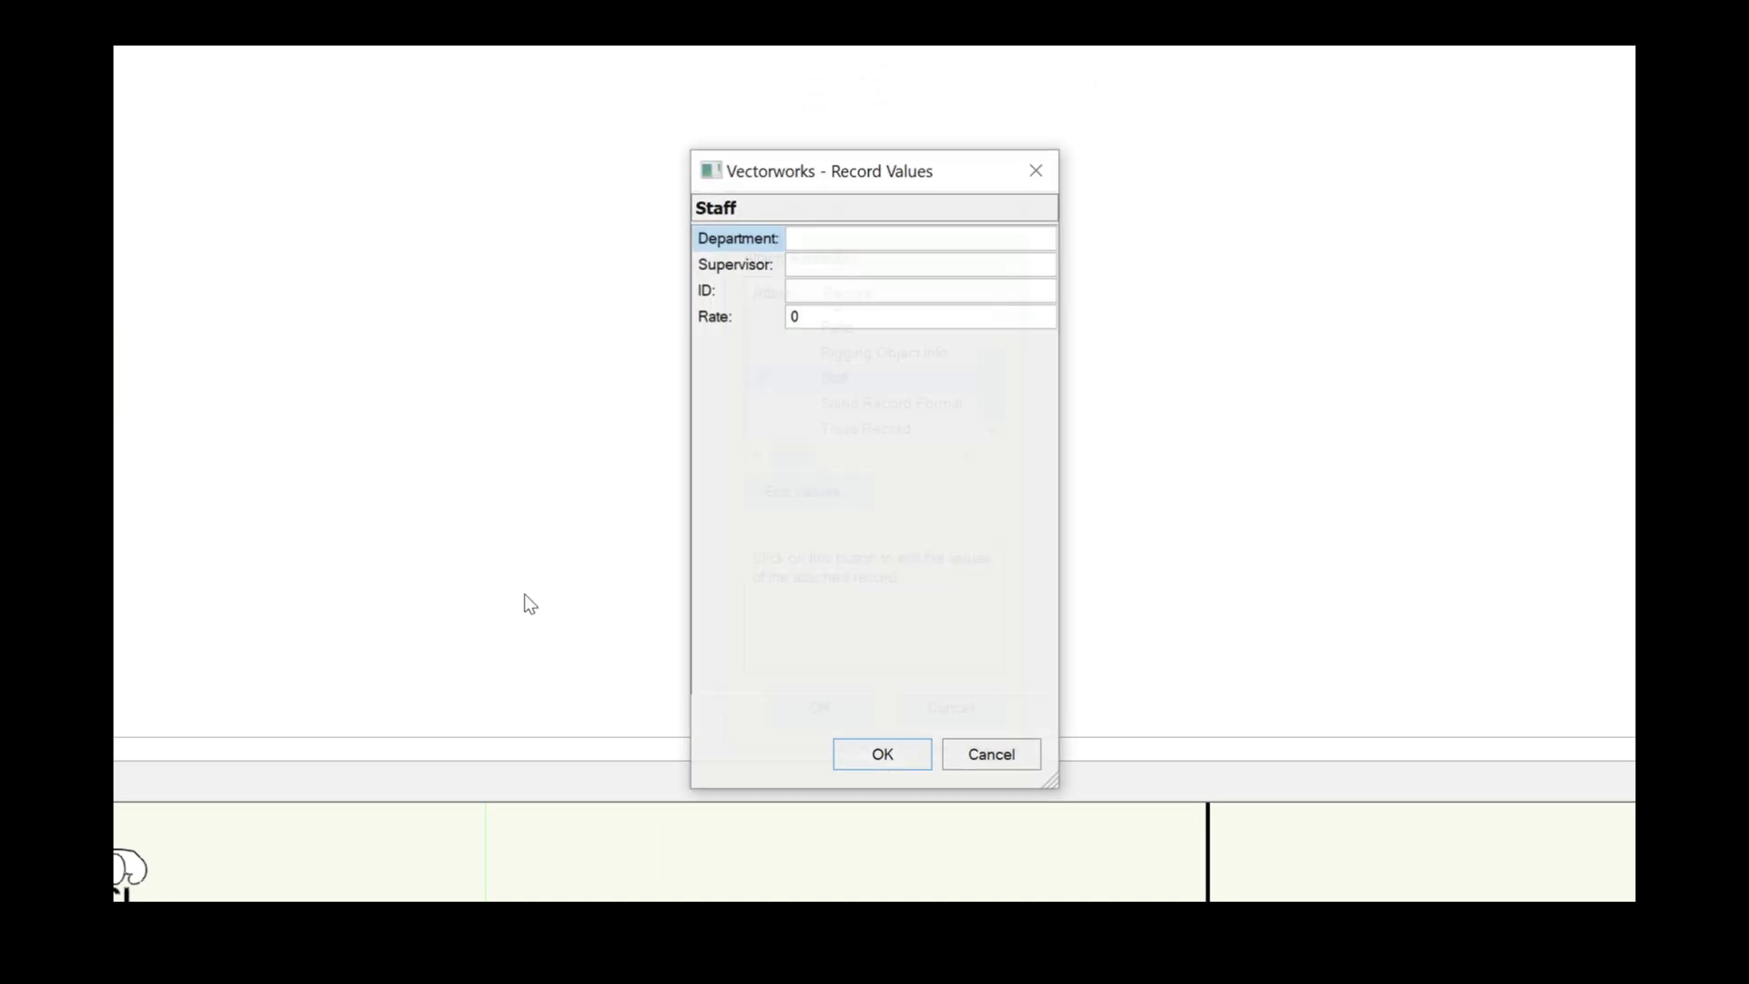
# - Enter department Catering, supervisor, staff ID and rate 20,5 in the Staff record
pyautogui.click(859, 241)
pyautogui.write('Catering')
pyautogui.press('Tab')
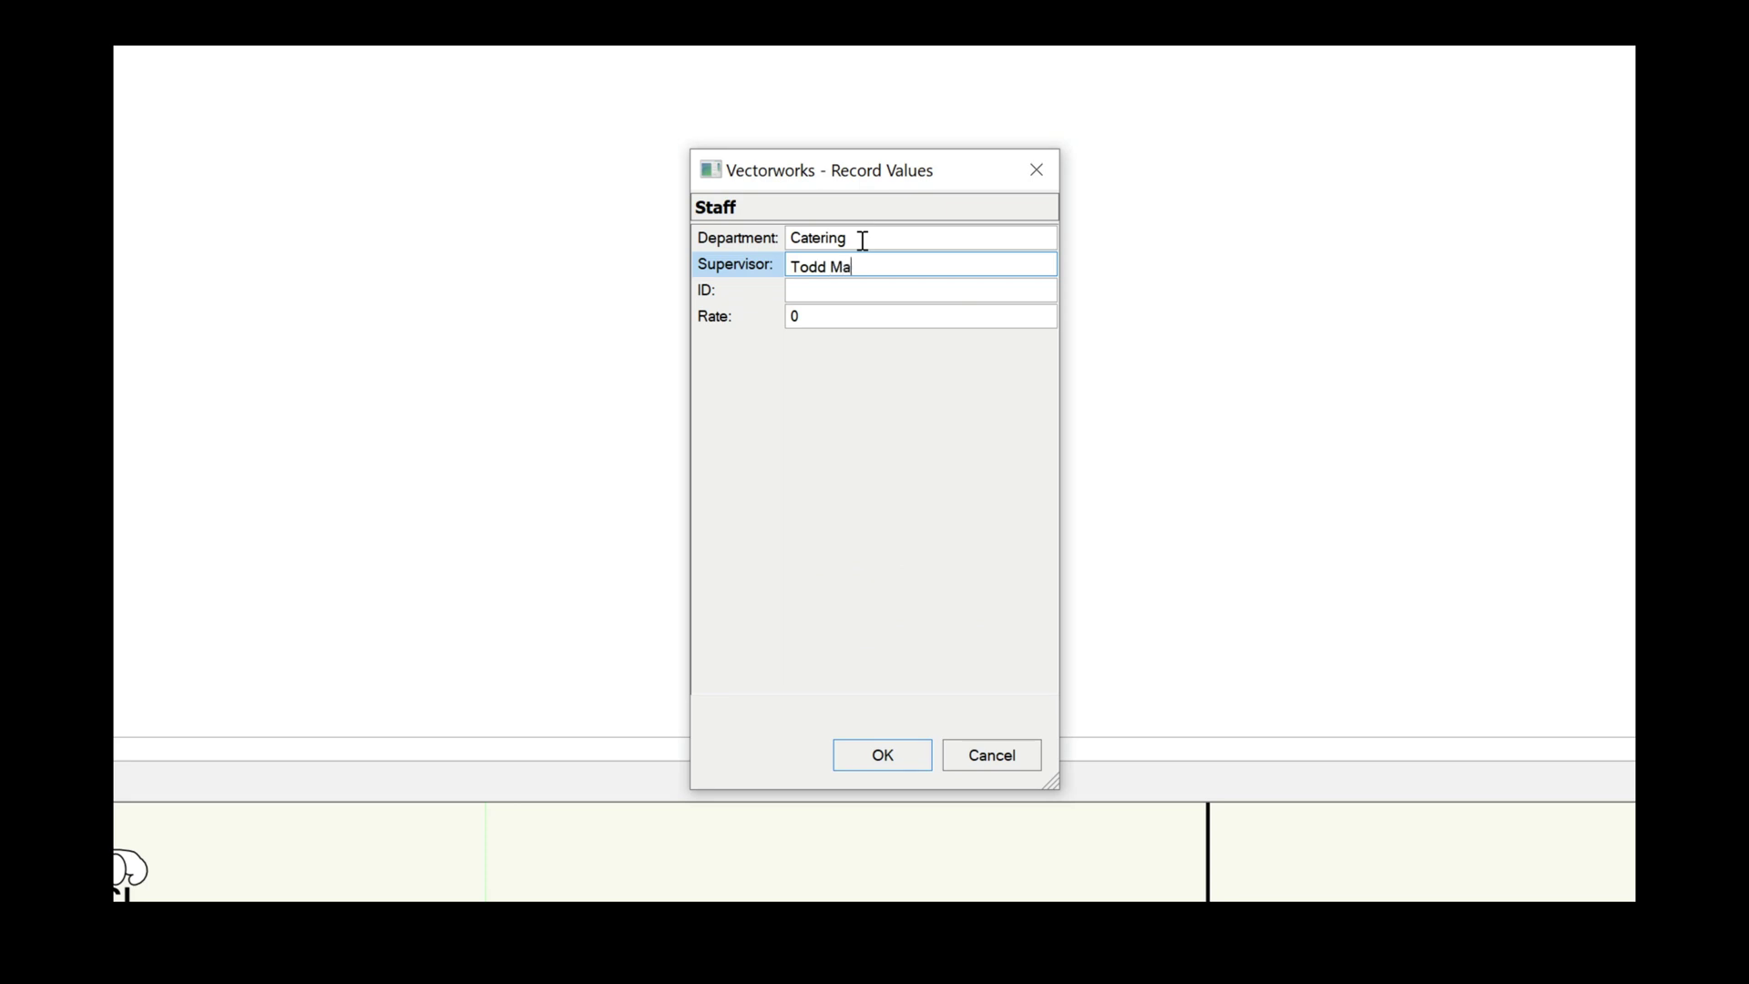
pyautogui.press('Tab')
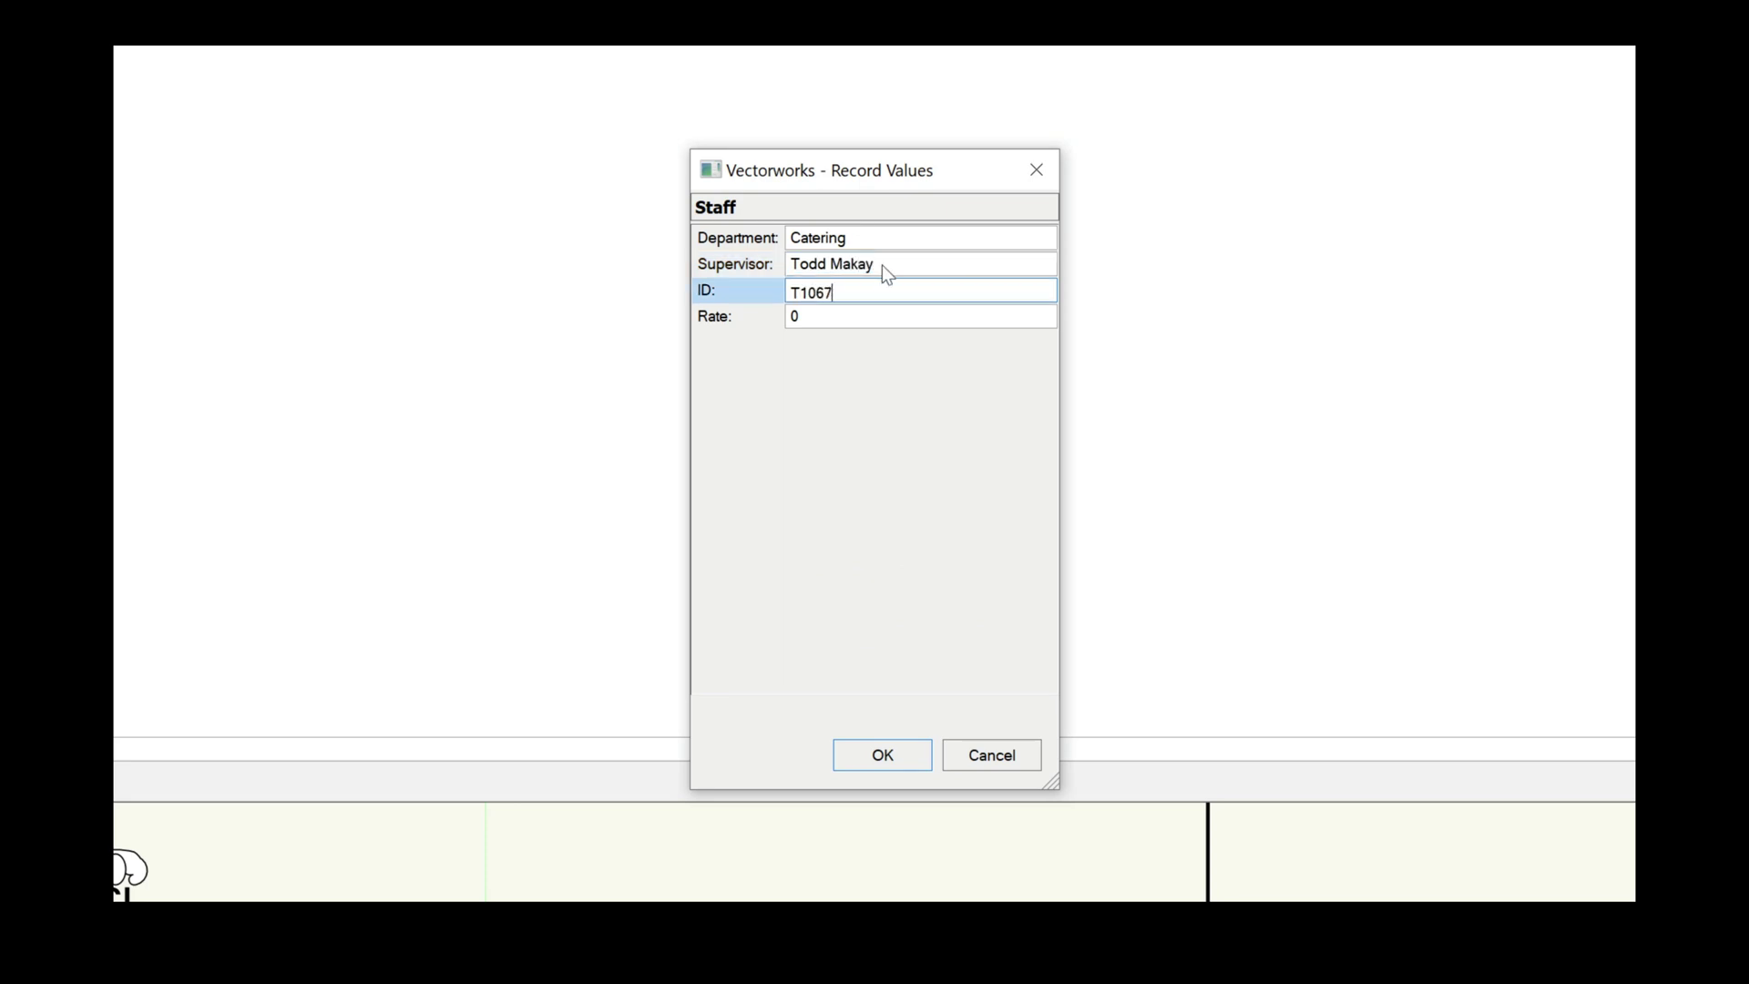
pyautogui.press('Tab')
pyautogui.write('20,50')
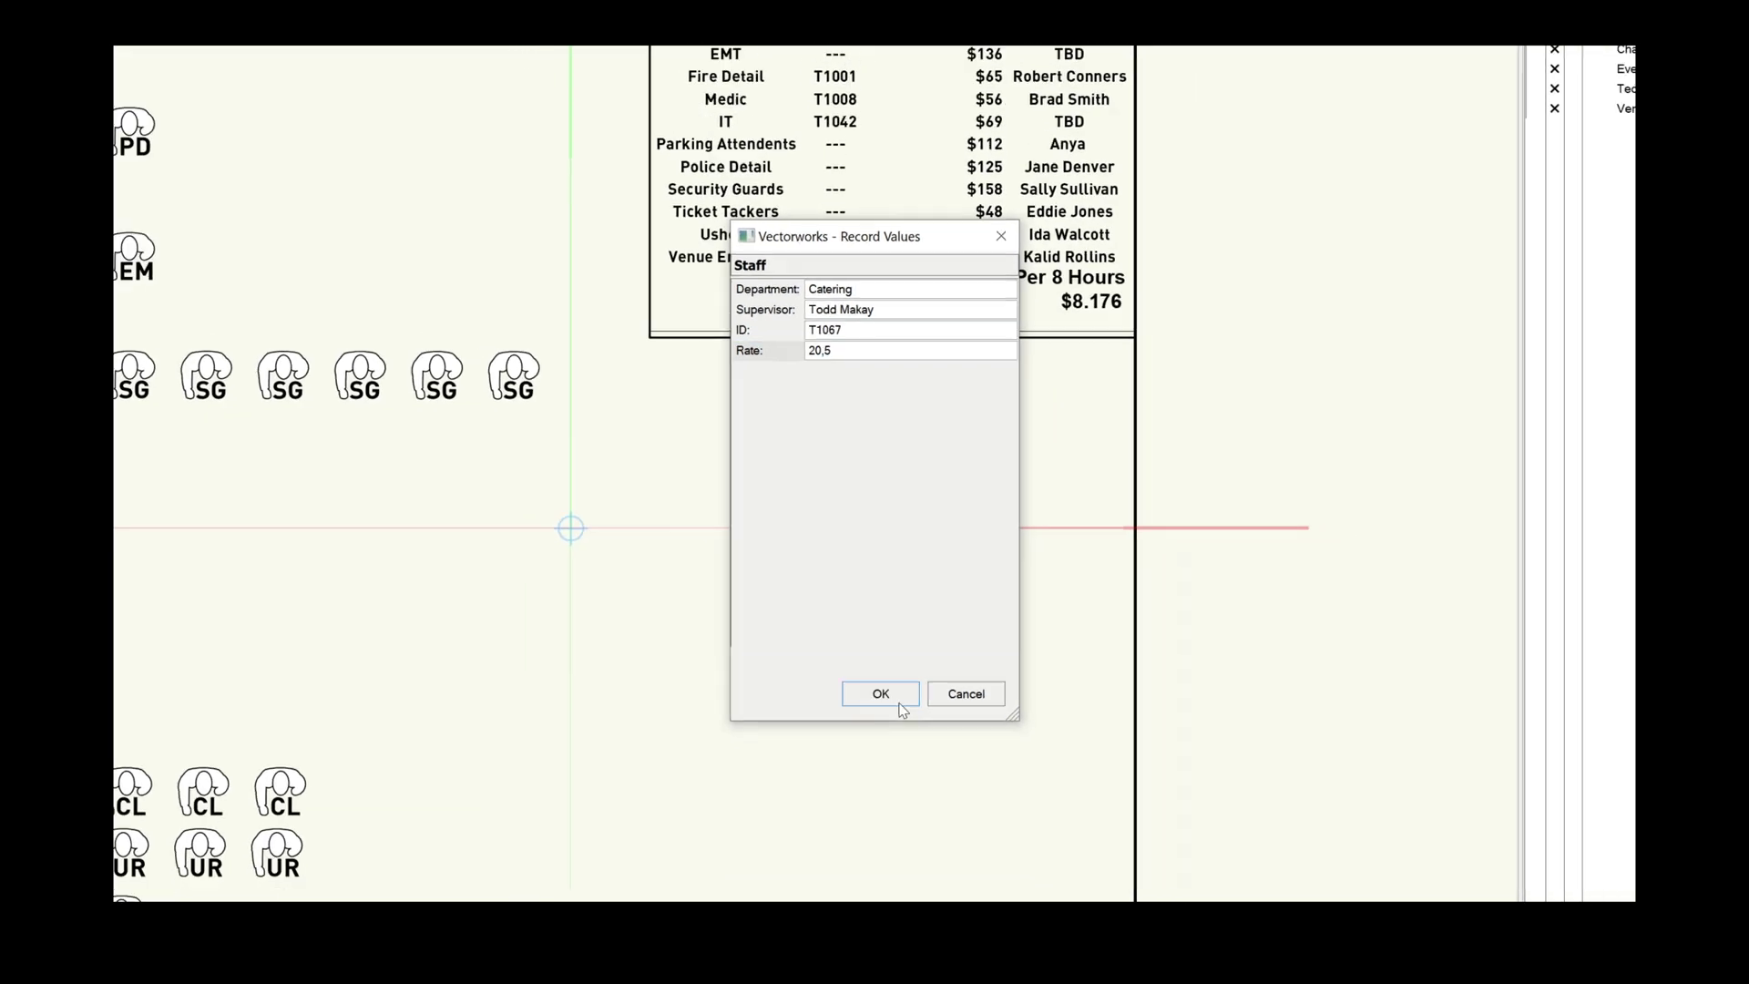
pyautogui.click(883, 754)
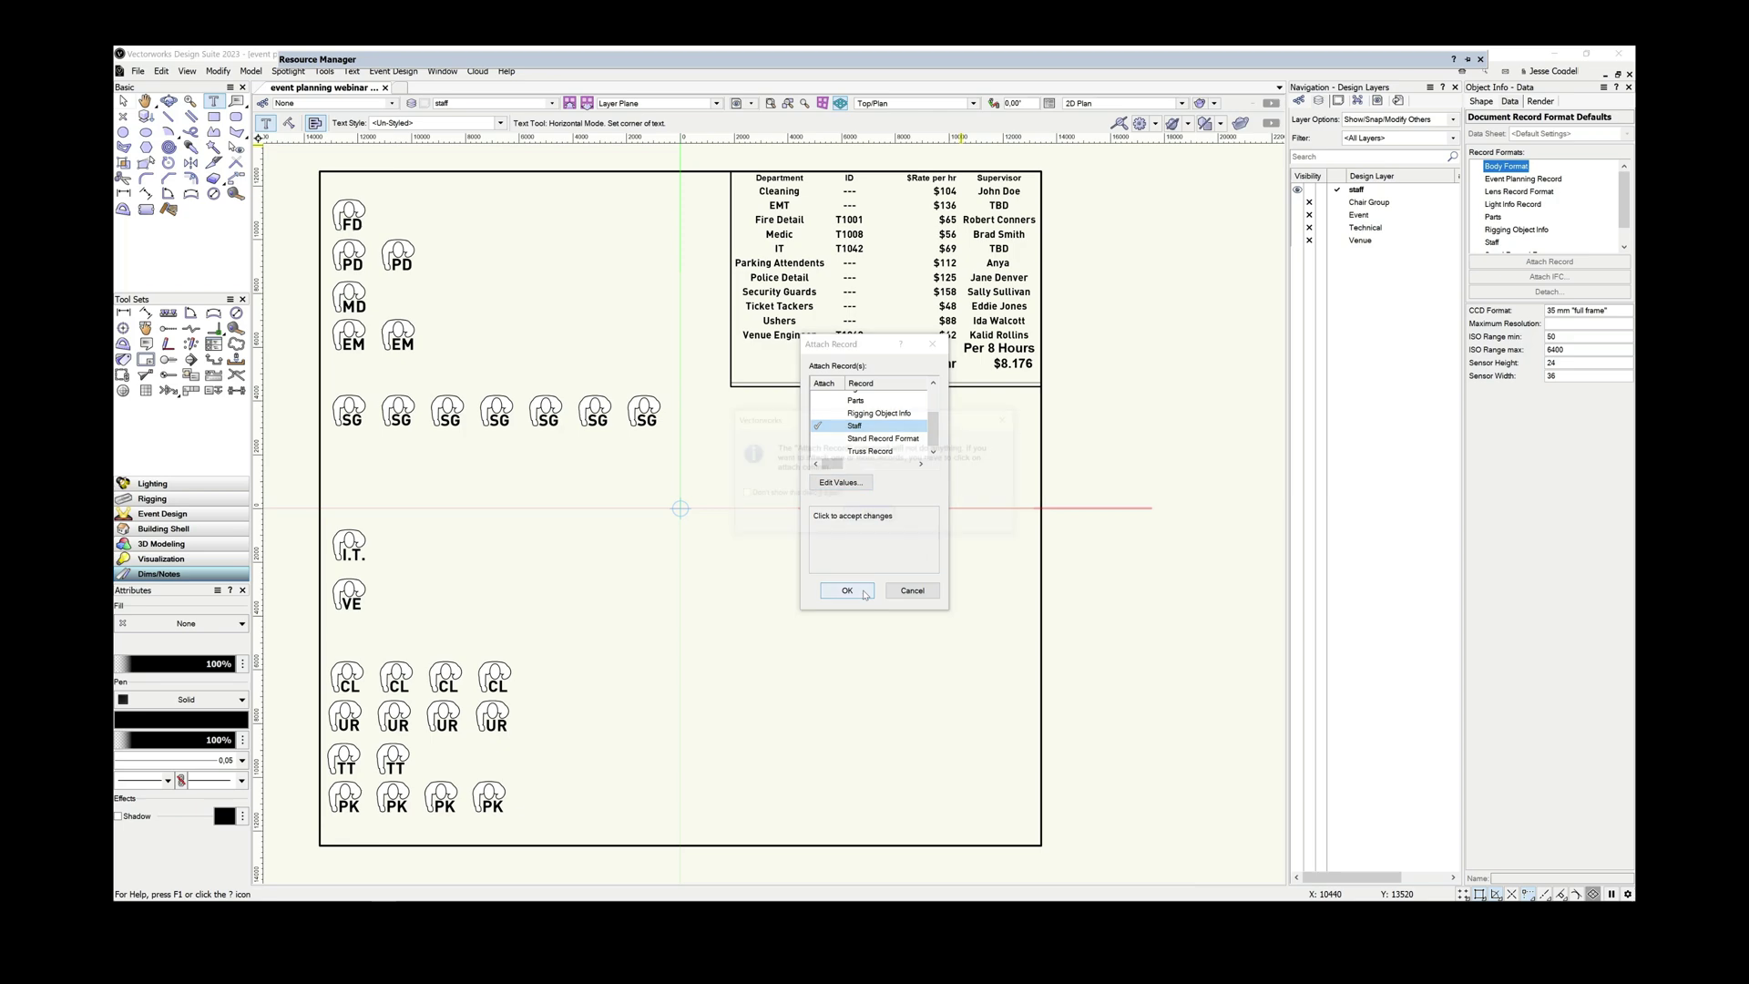
# - Close the record window and make the Catering service staff symbol active for placement
pyautogui.click(846, 591)
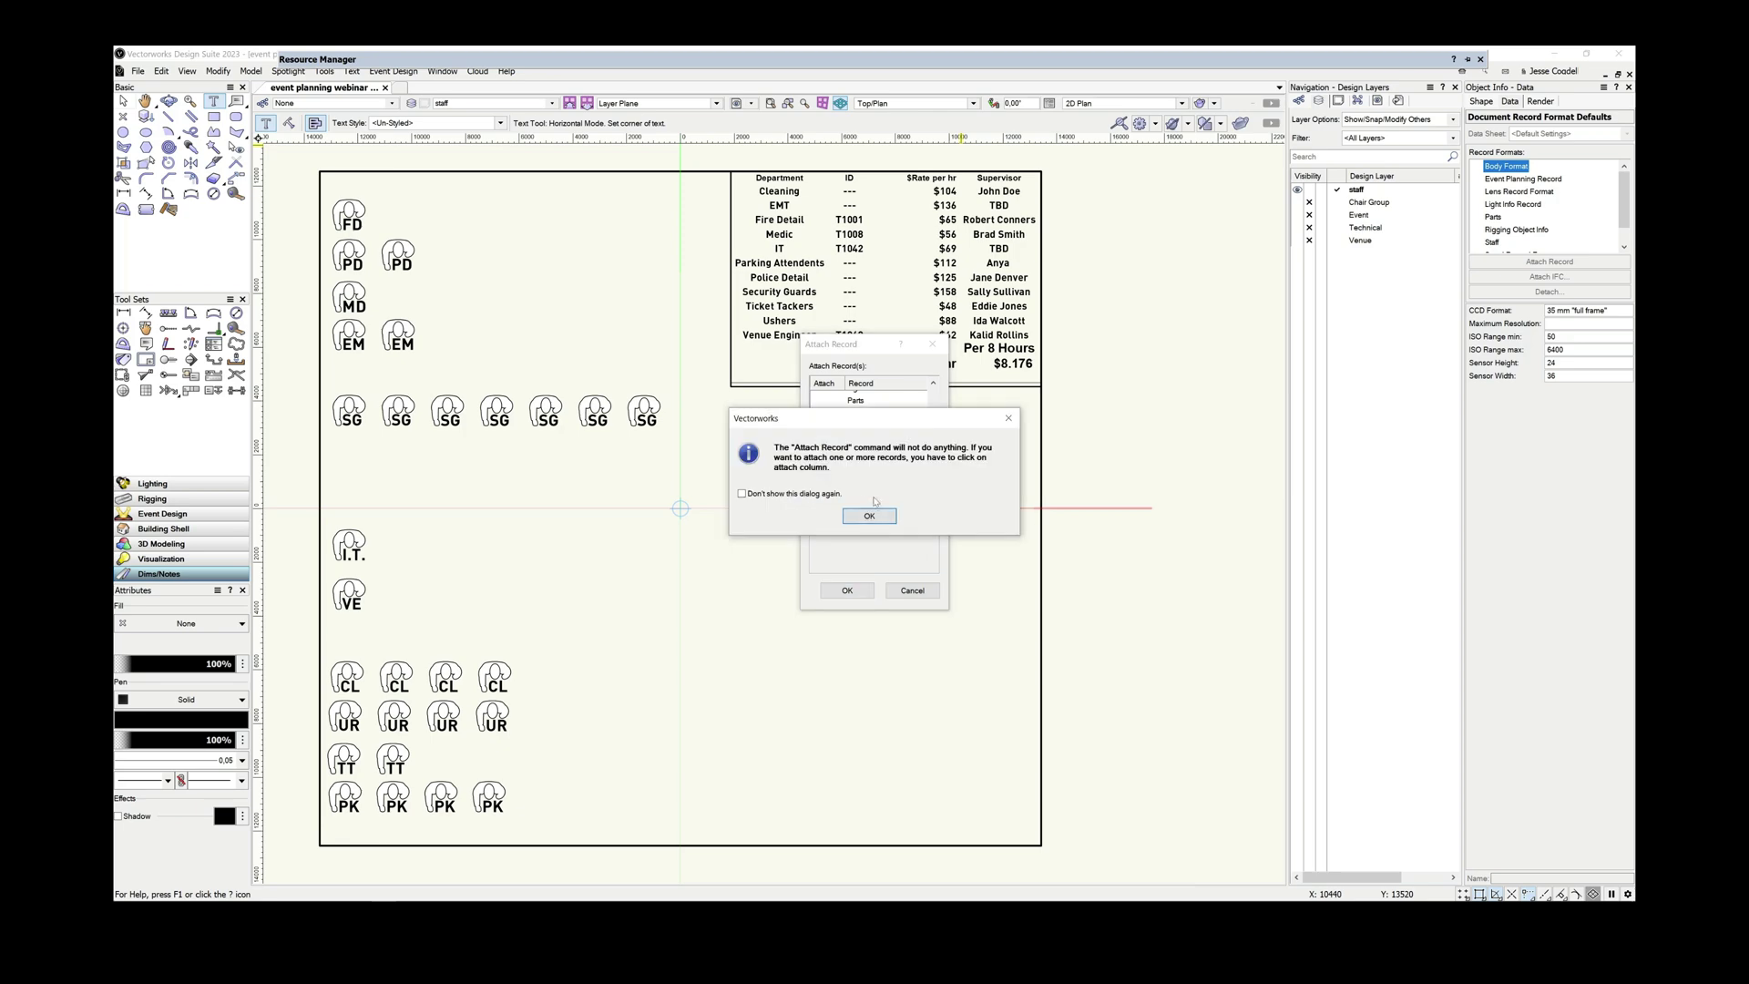
pyautogui.click(869, 511)
pyautogui.moveTo(954, 67)
pyautogui.doubleClick(493, 116)
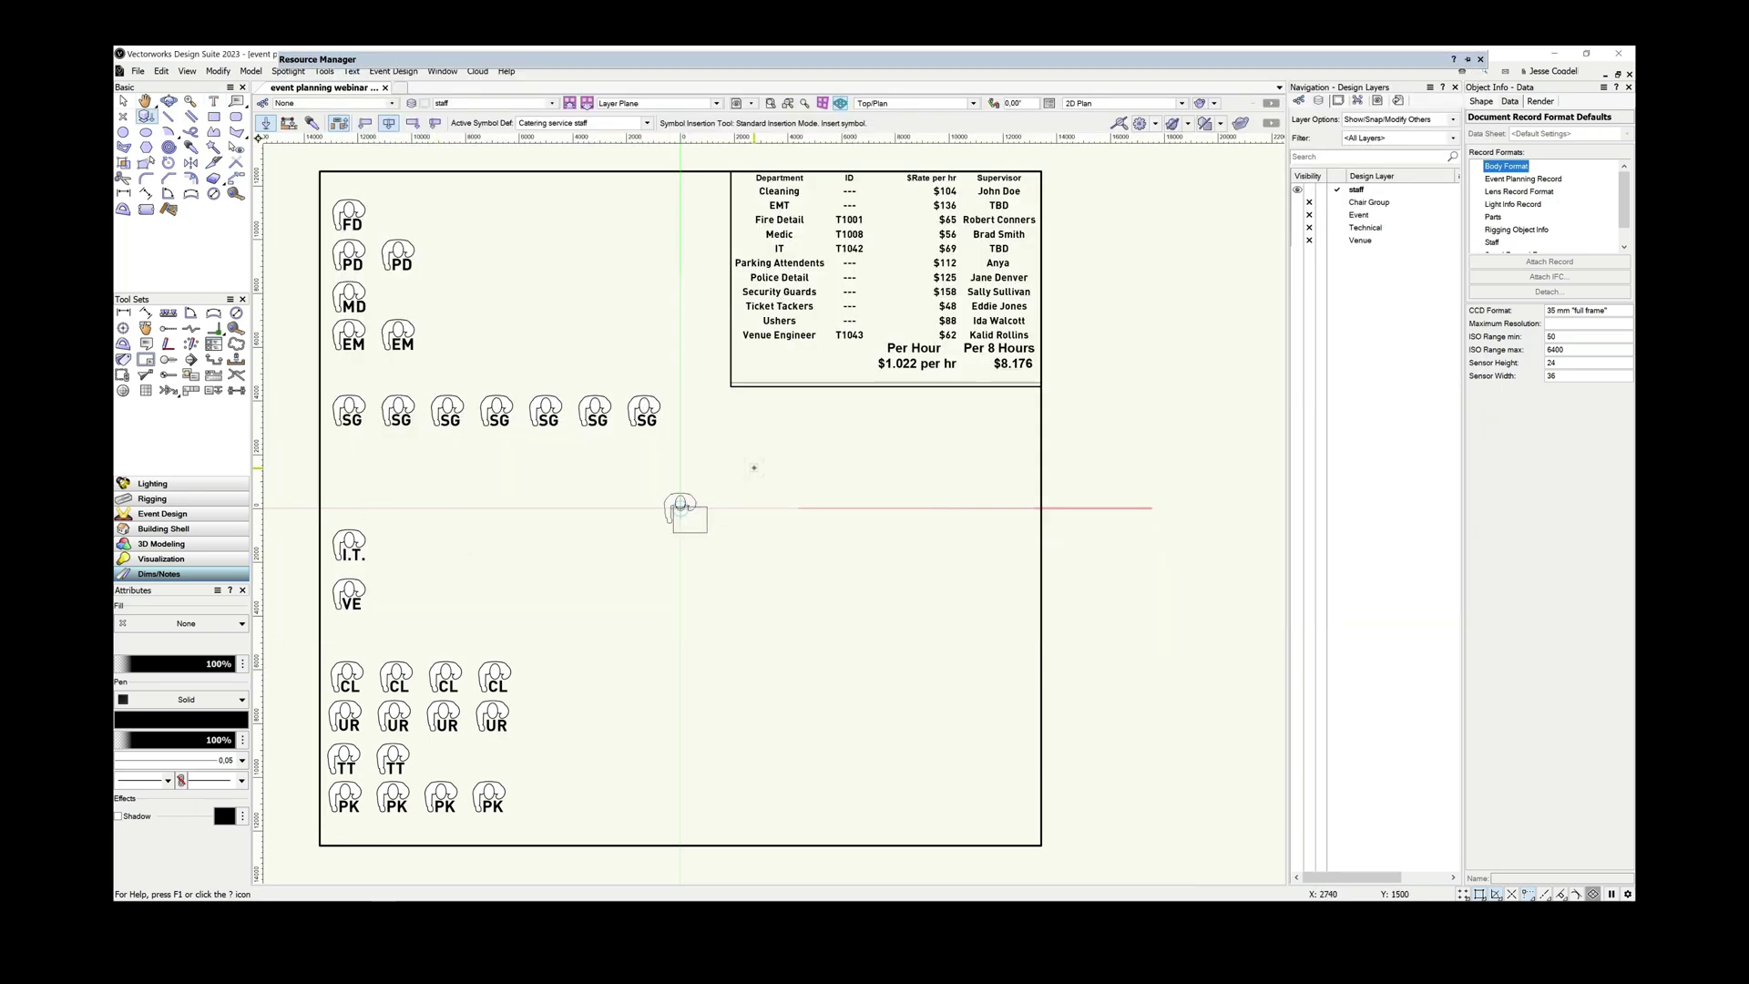
# - Place T.W. catering staff symbols at the plan's left edge
pyautogui.click(418, 469)
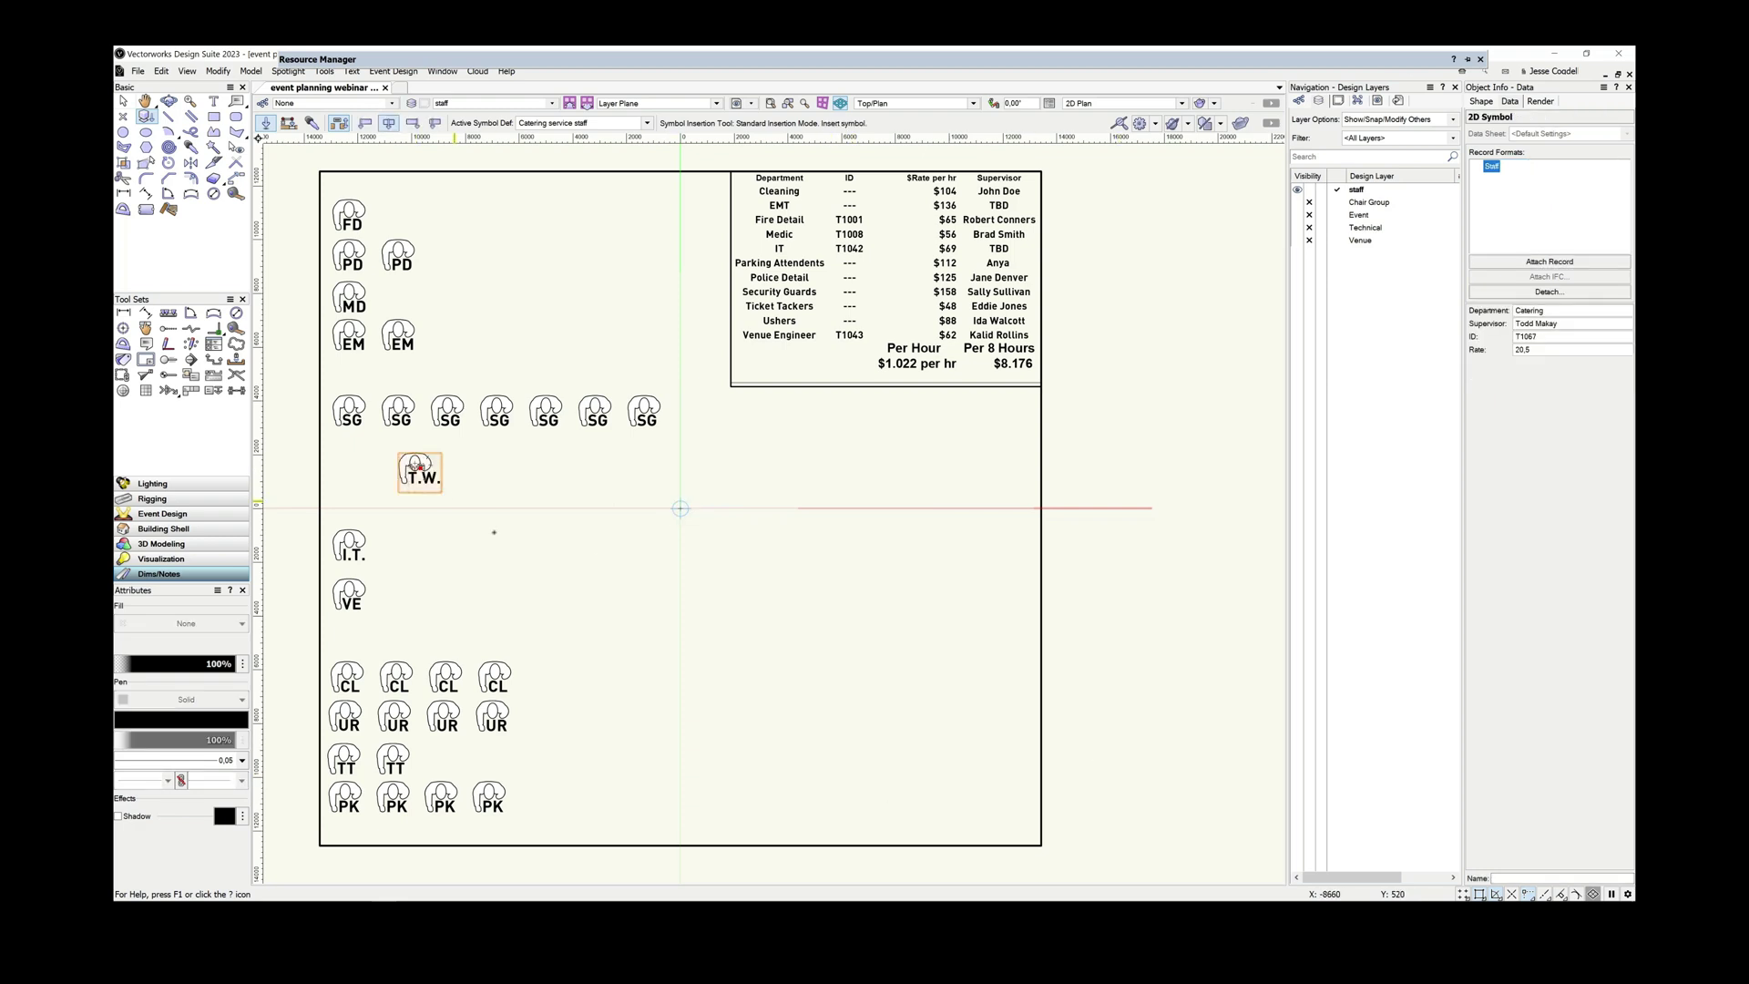
pyautogui.press('x')
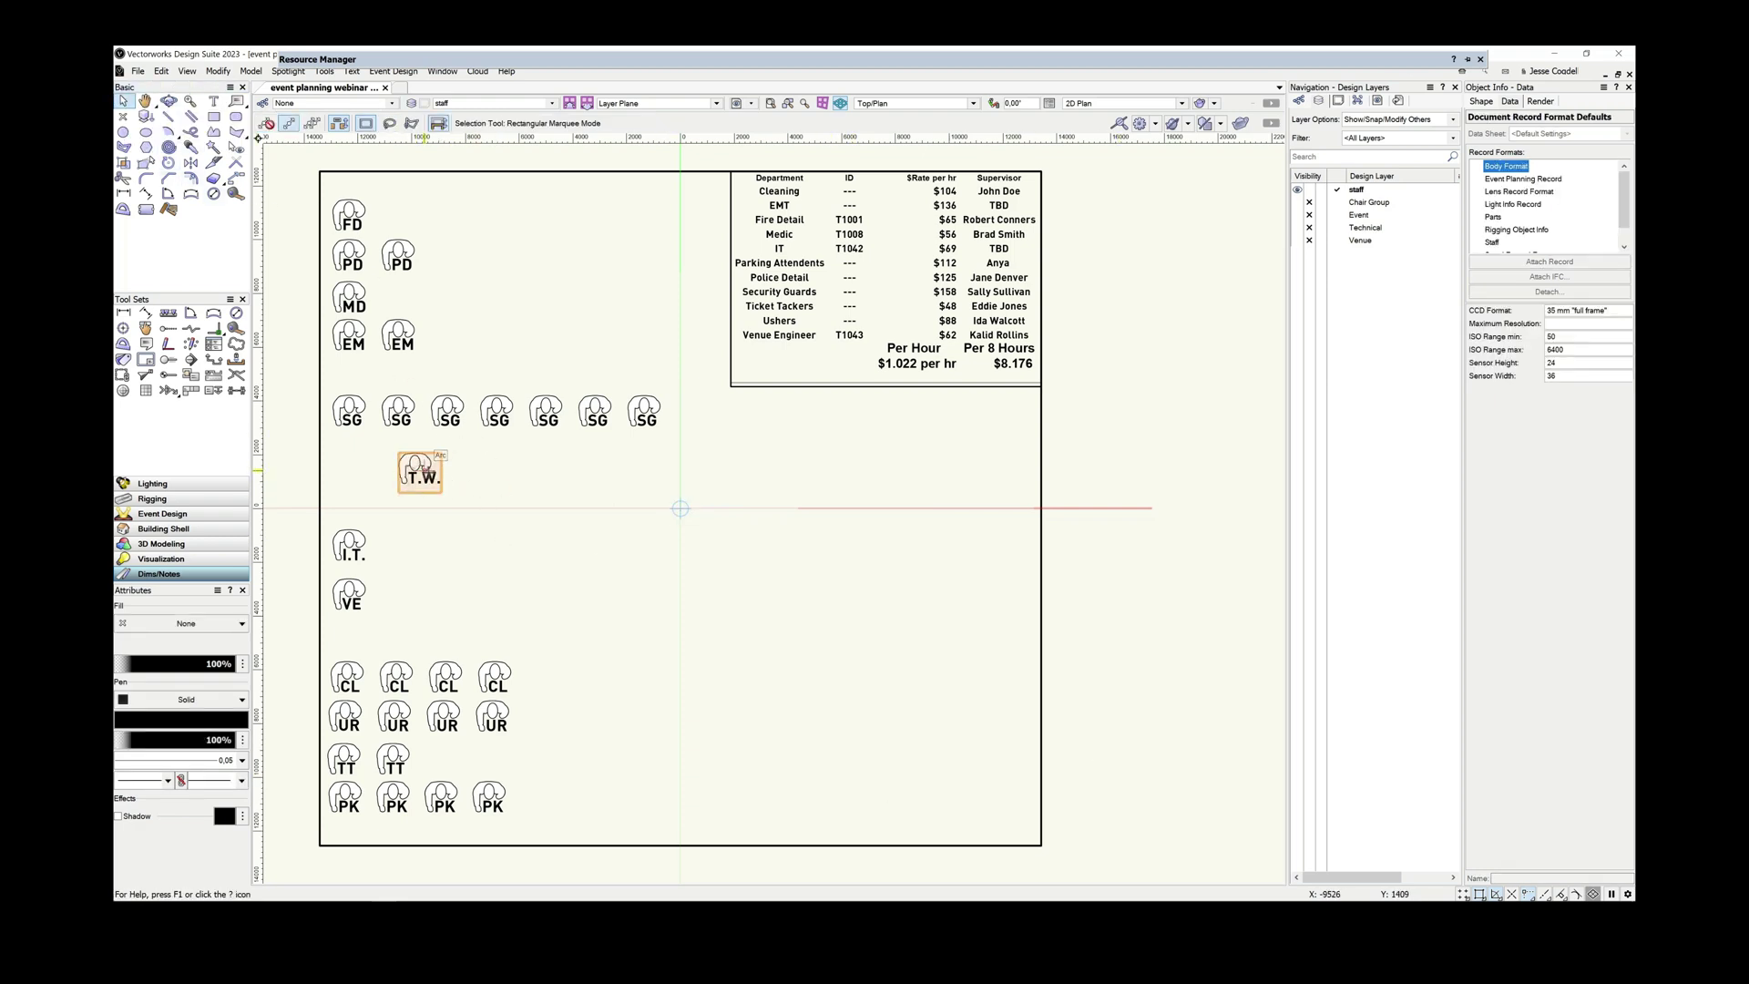
pyautogui.moveTo(419, 469); pyautogui.dragTo(347, 466)
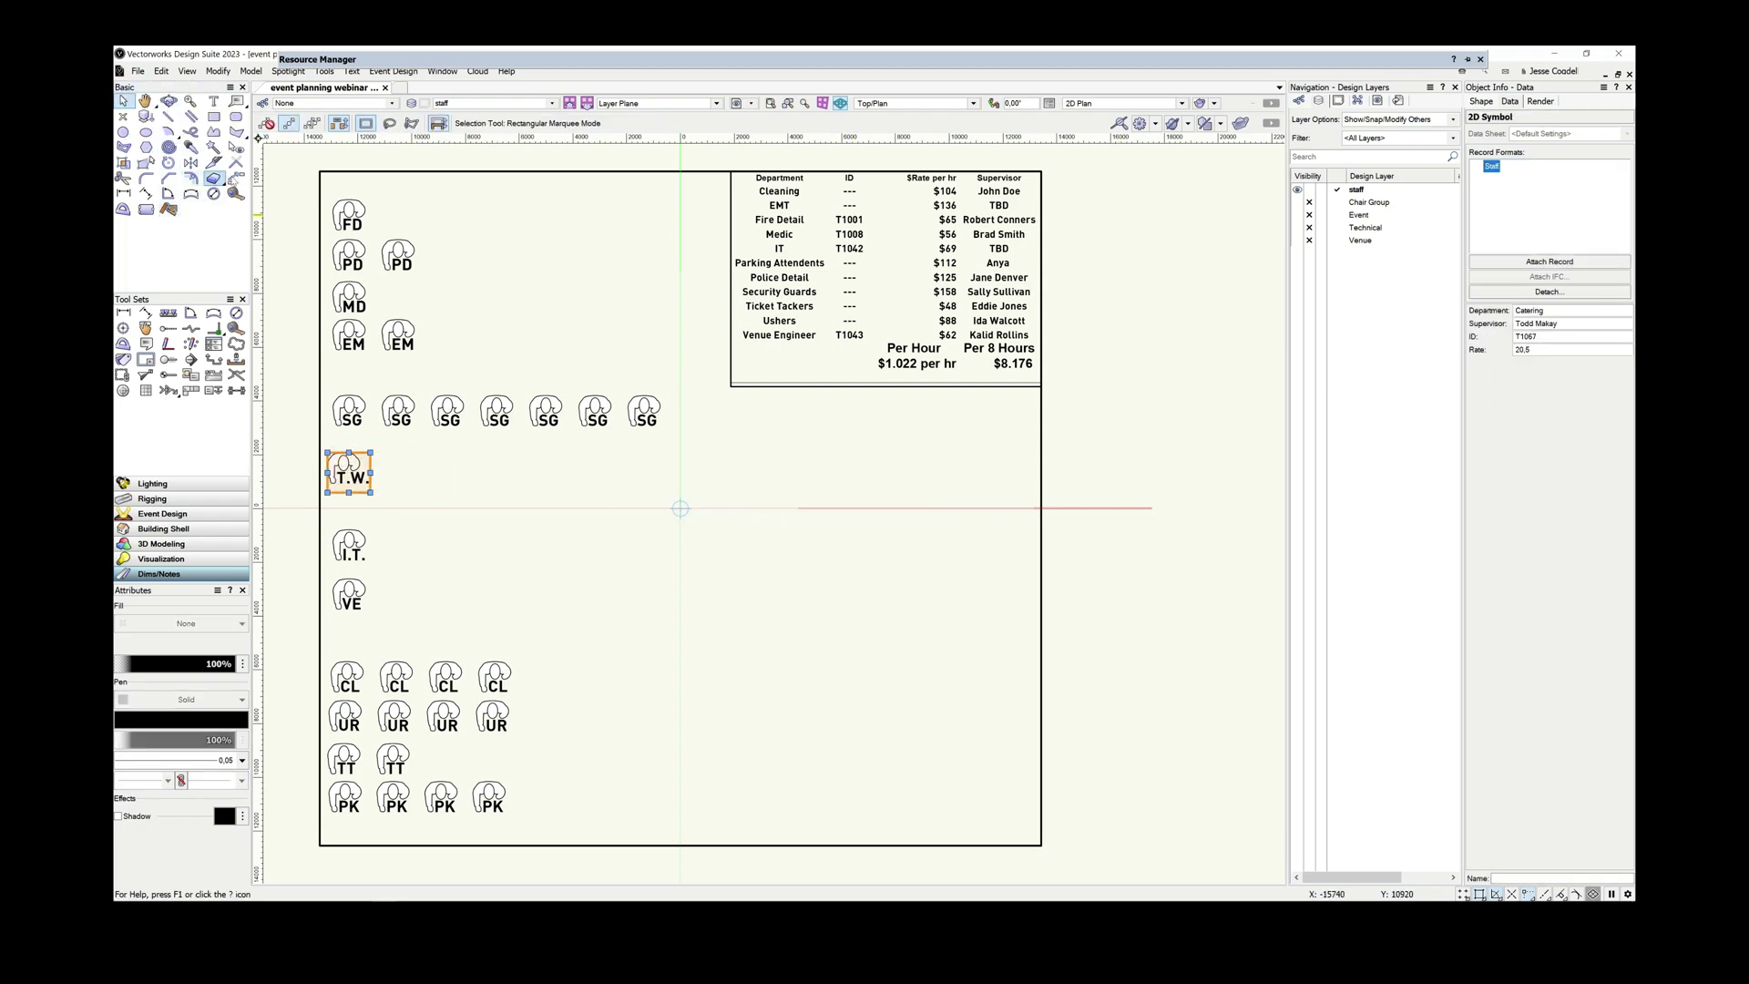
pyautogui.click(236, 178)
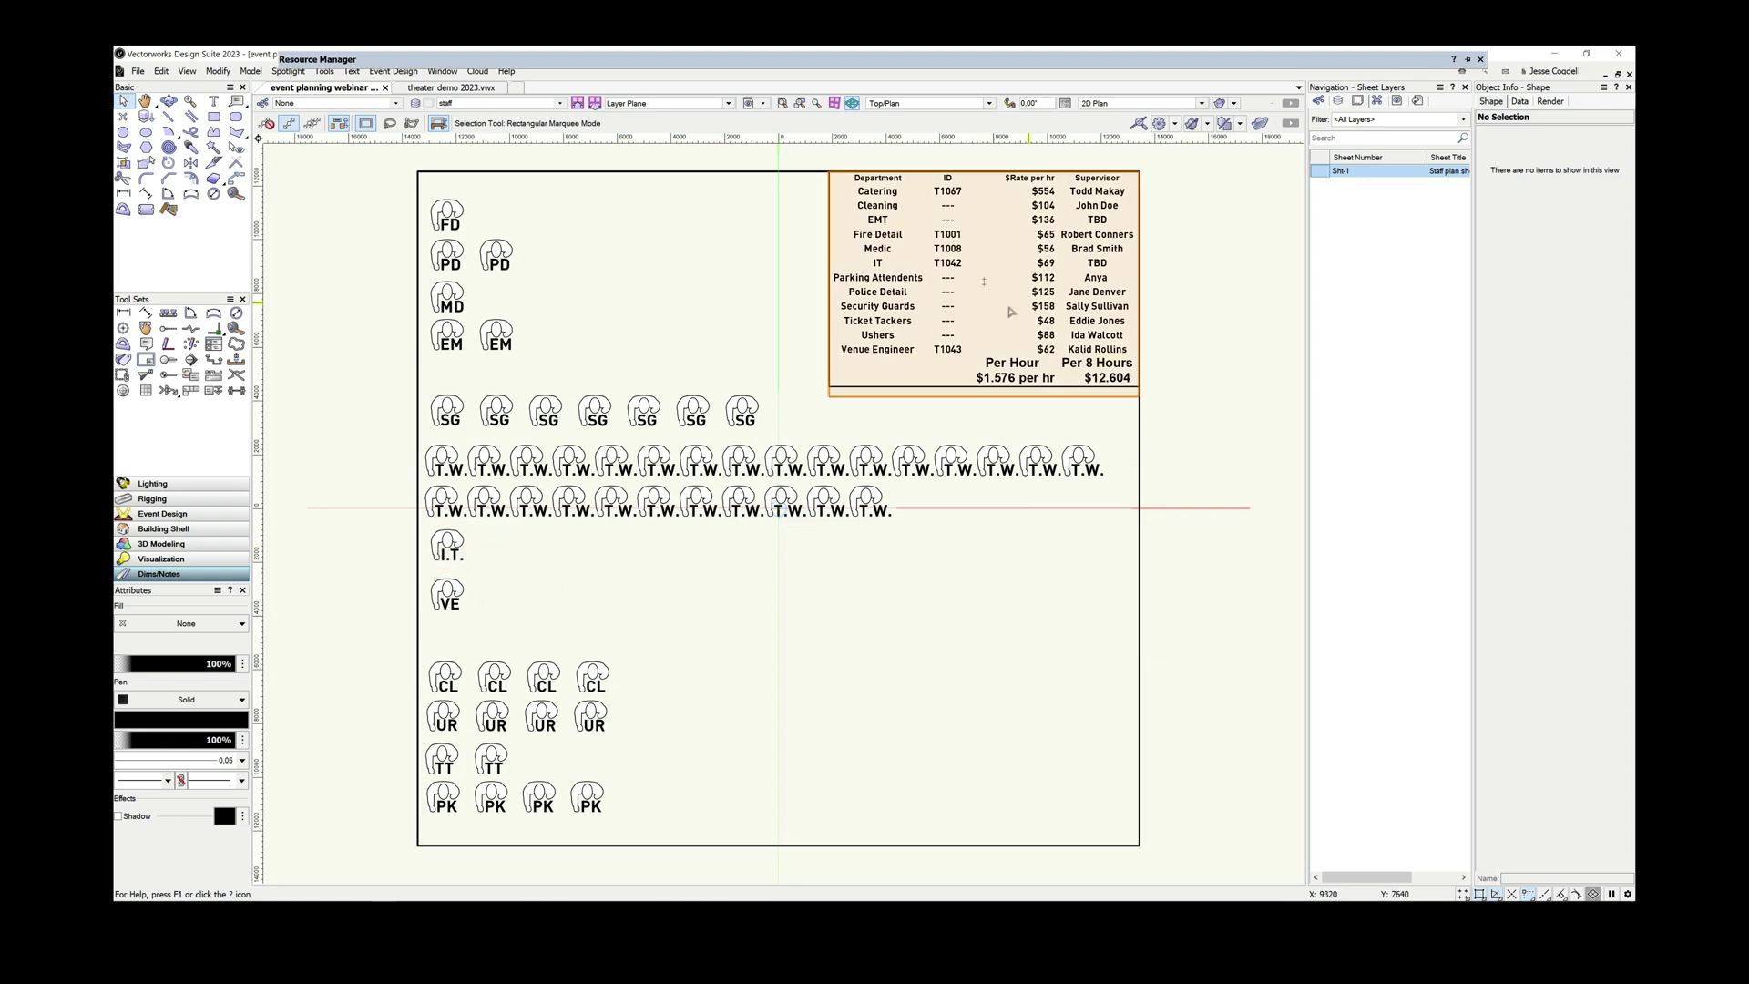
# - Delete the I.T. symbol and recalculate the labour cost worksheet
pyautogui.click(446, 544)
pyautogui.press('Delete')
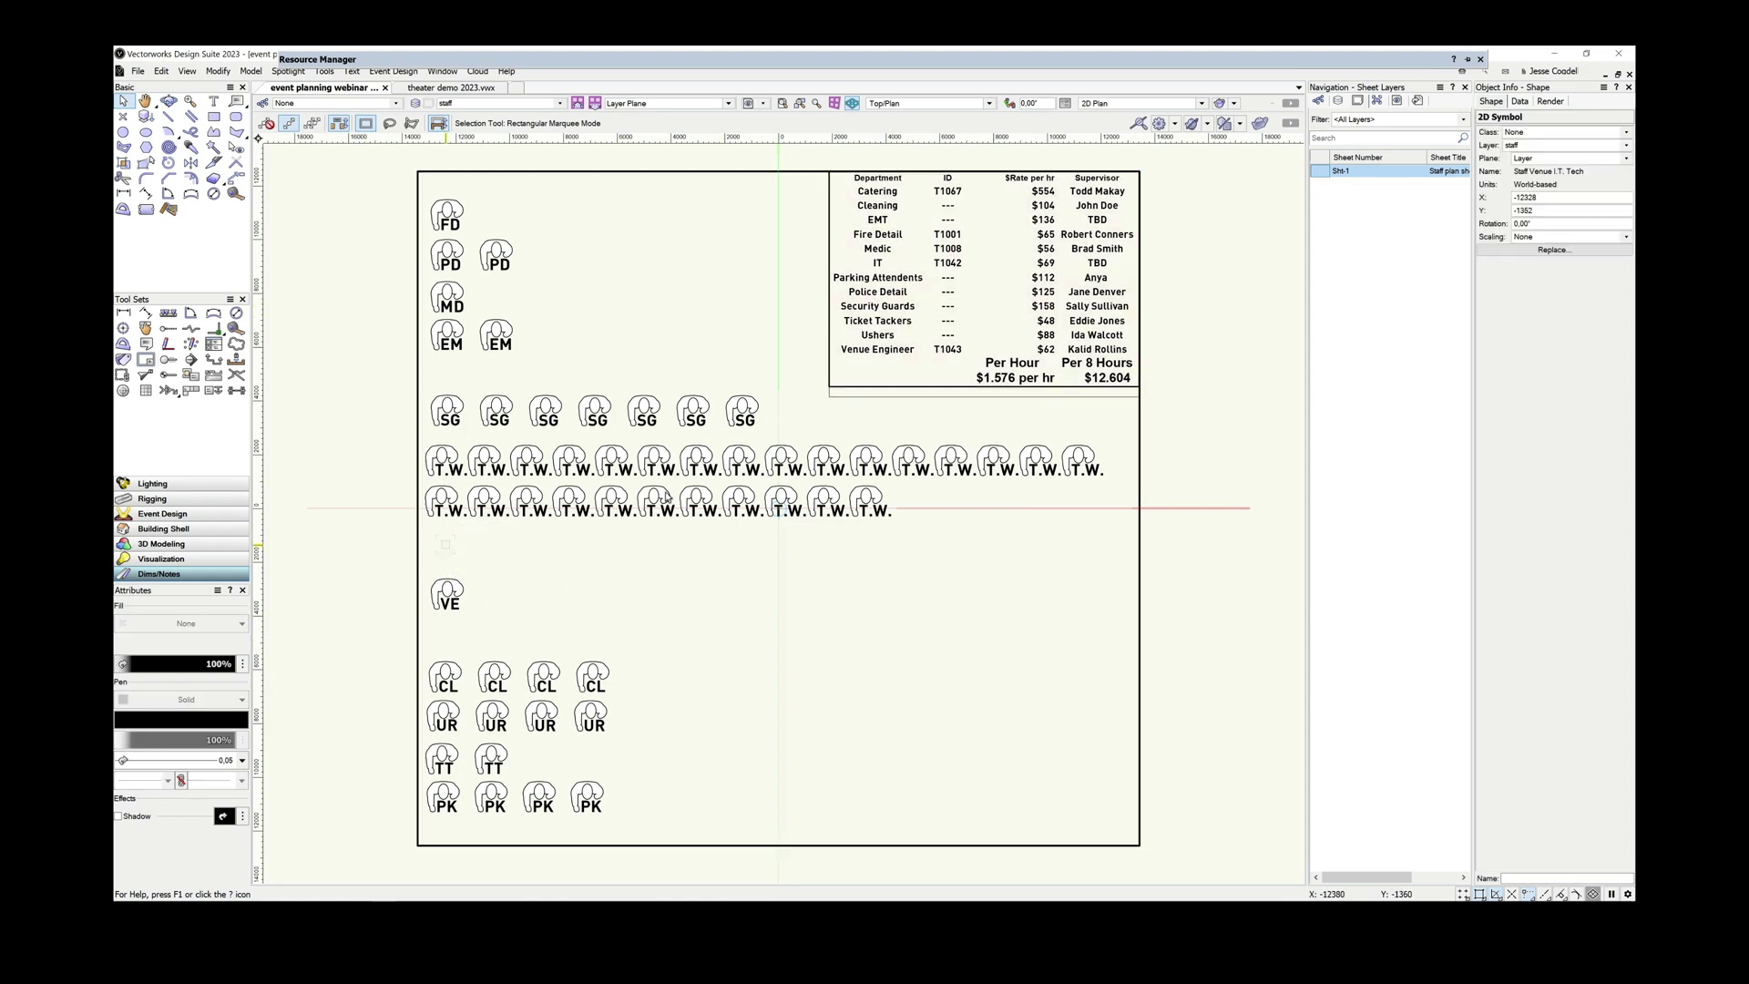
pyautogui.click(924, 304)
pyautogui.rightClick(923, 304)
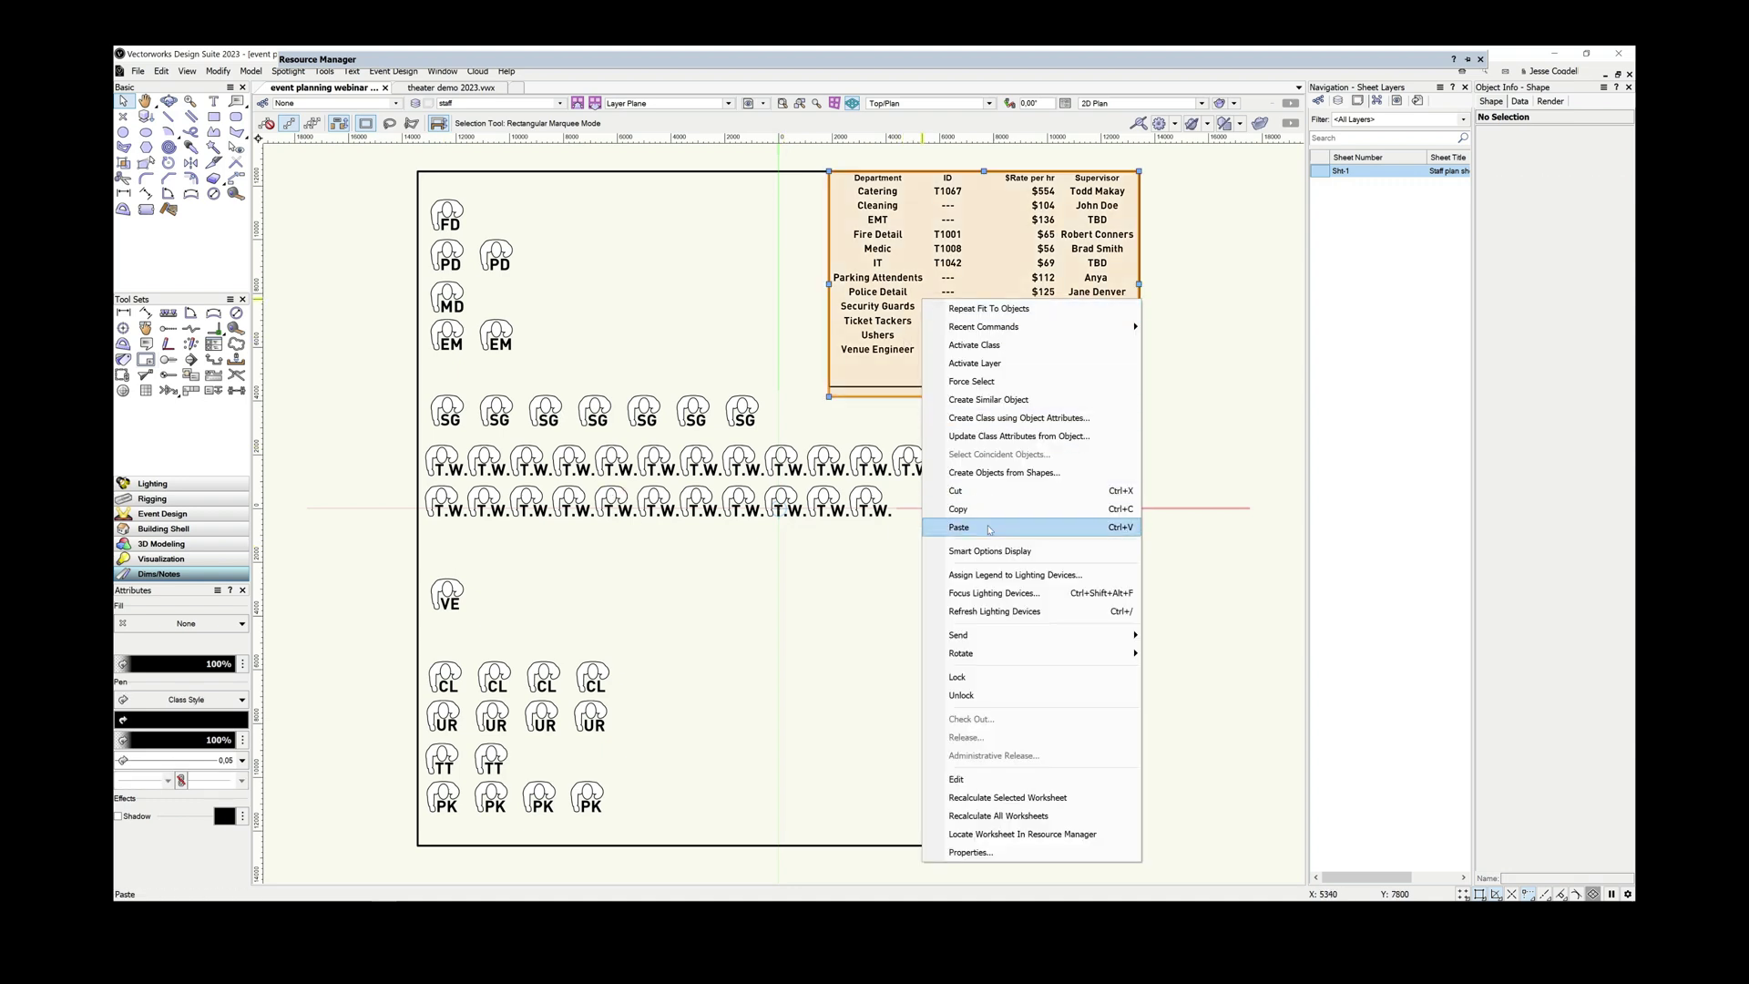
pyautogui.click(1043, 800)
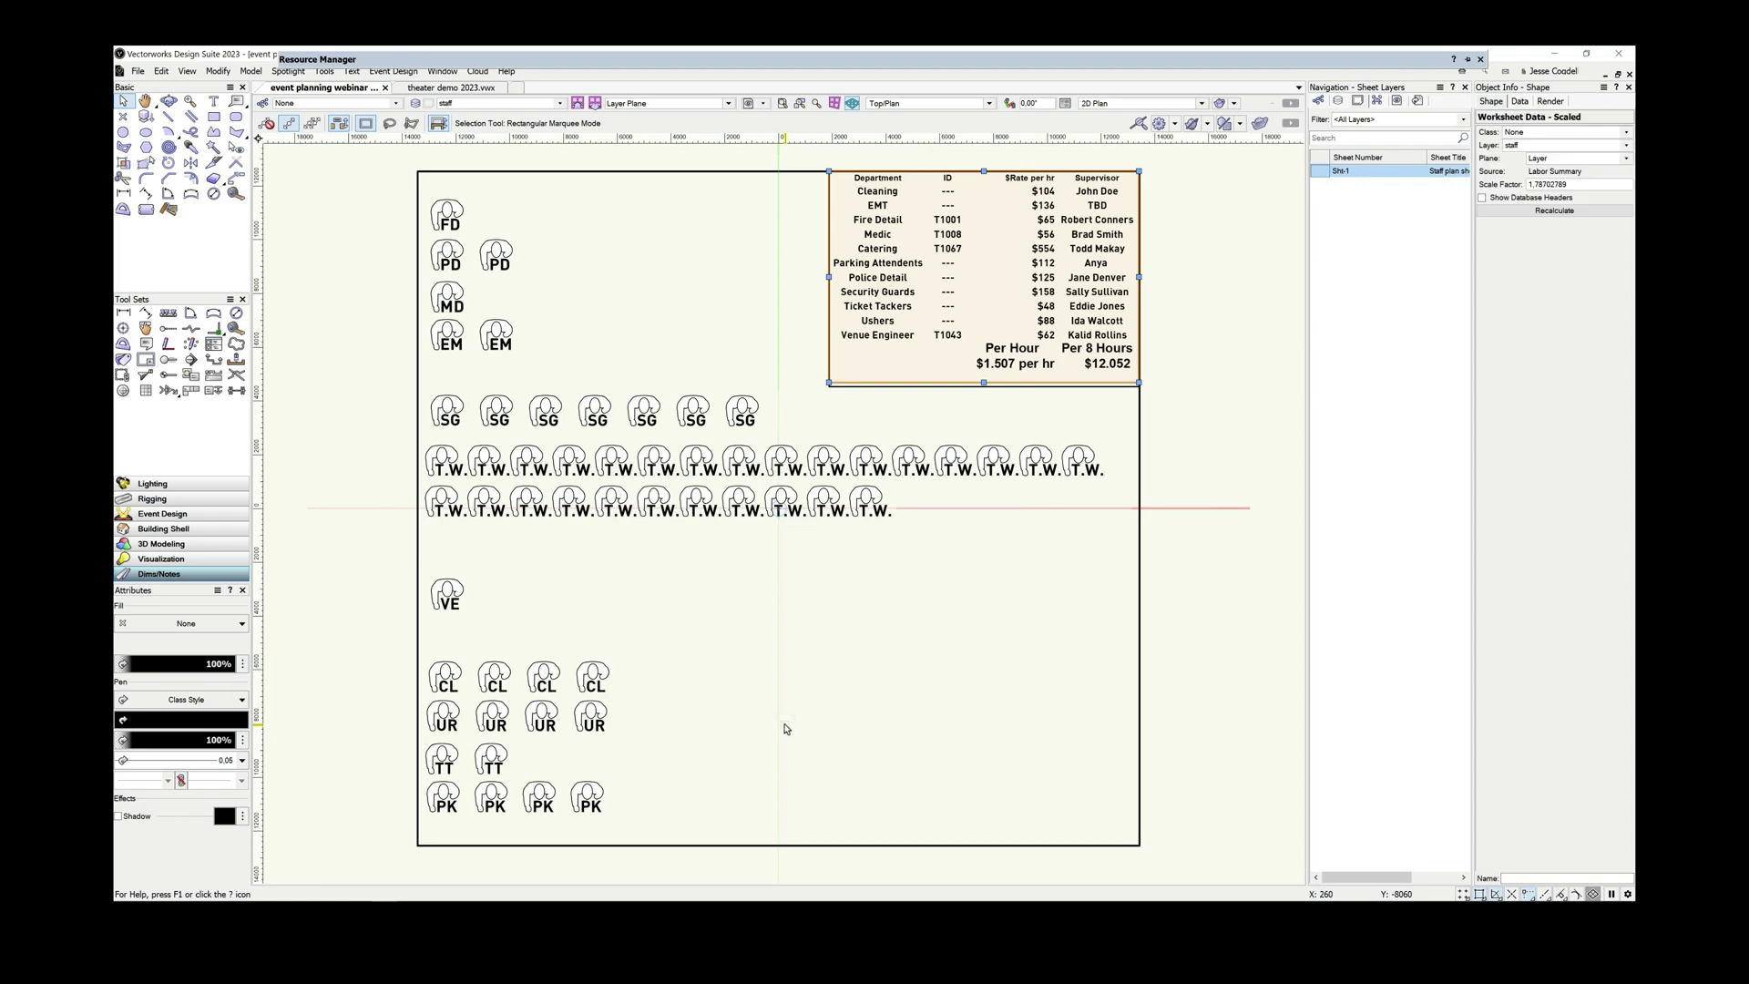
pyautogui.click(1170, 438)
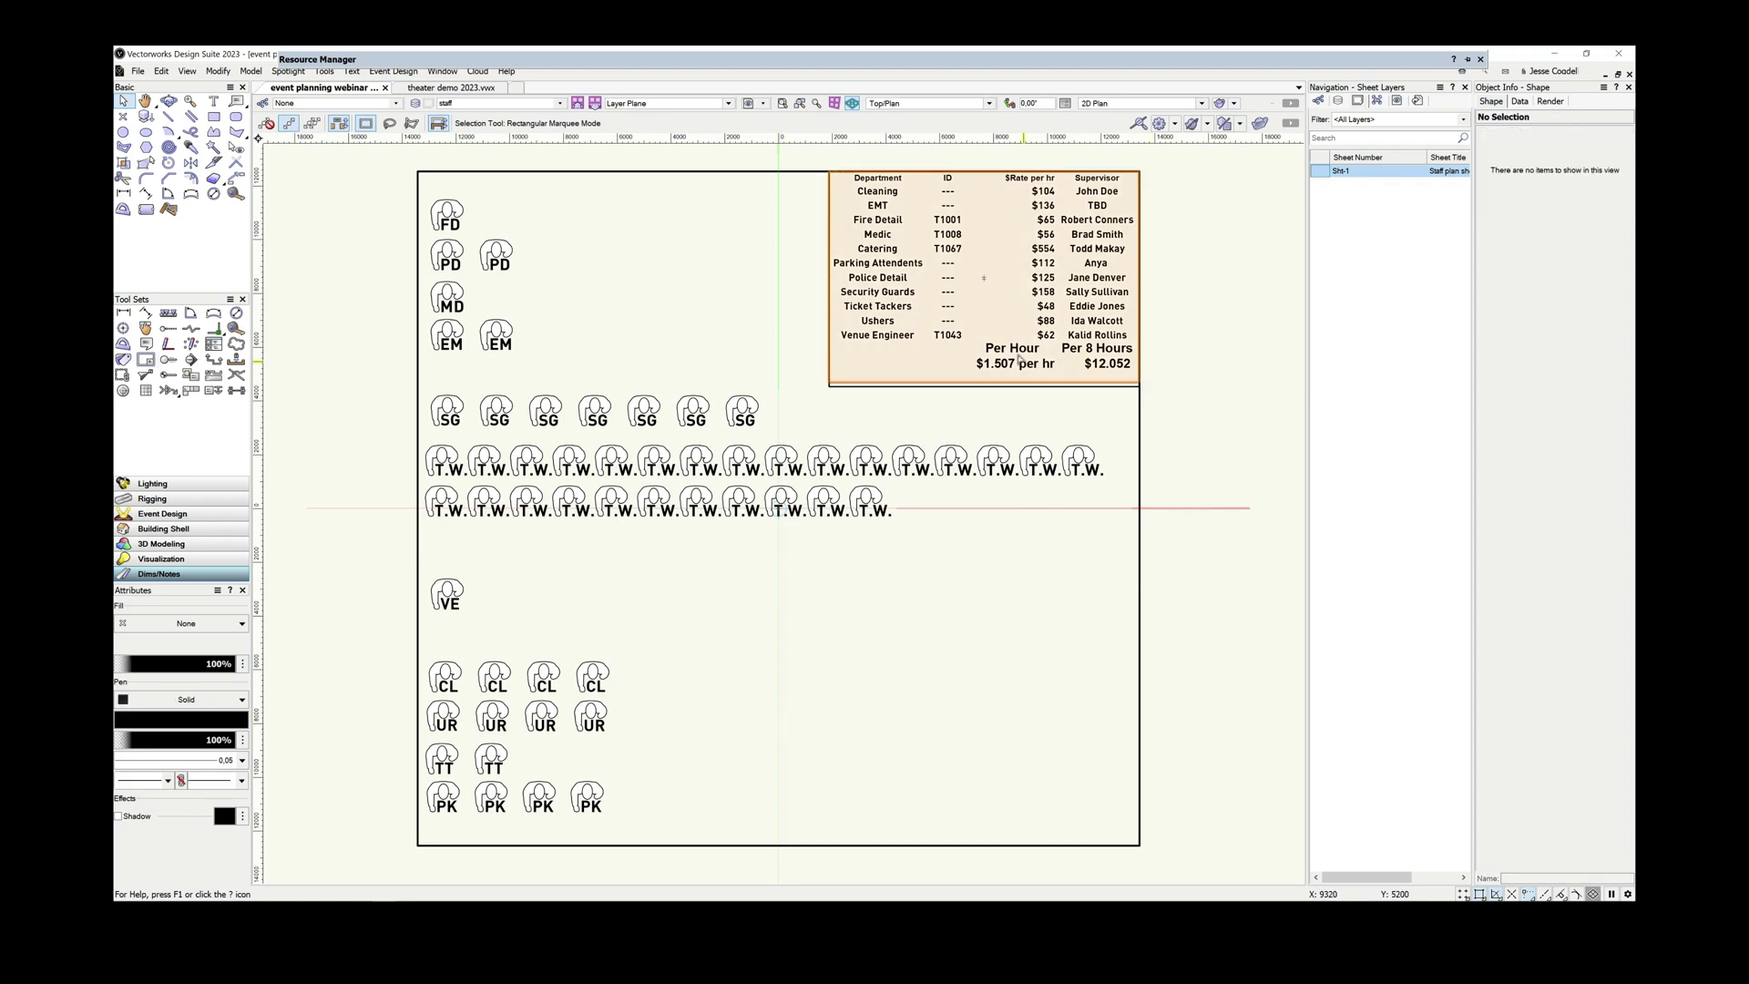
pyautogui.click(1320, 170)
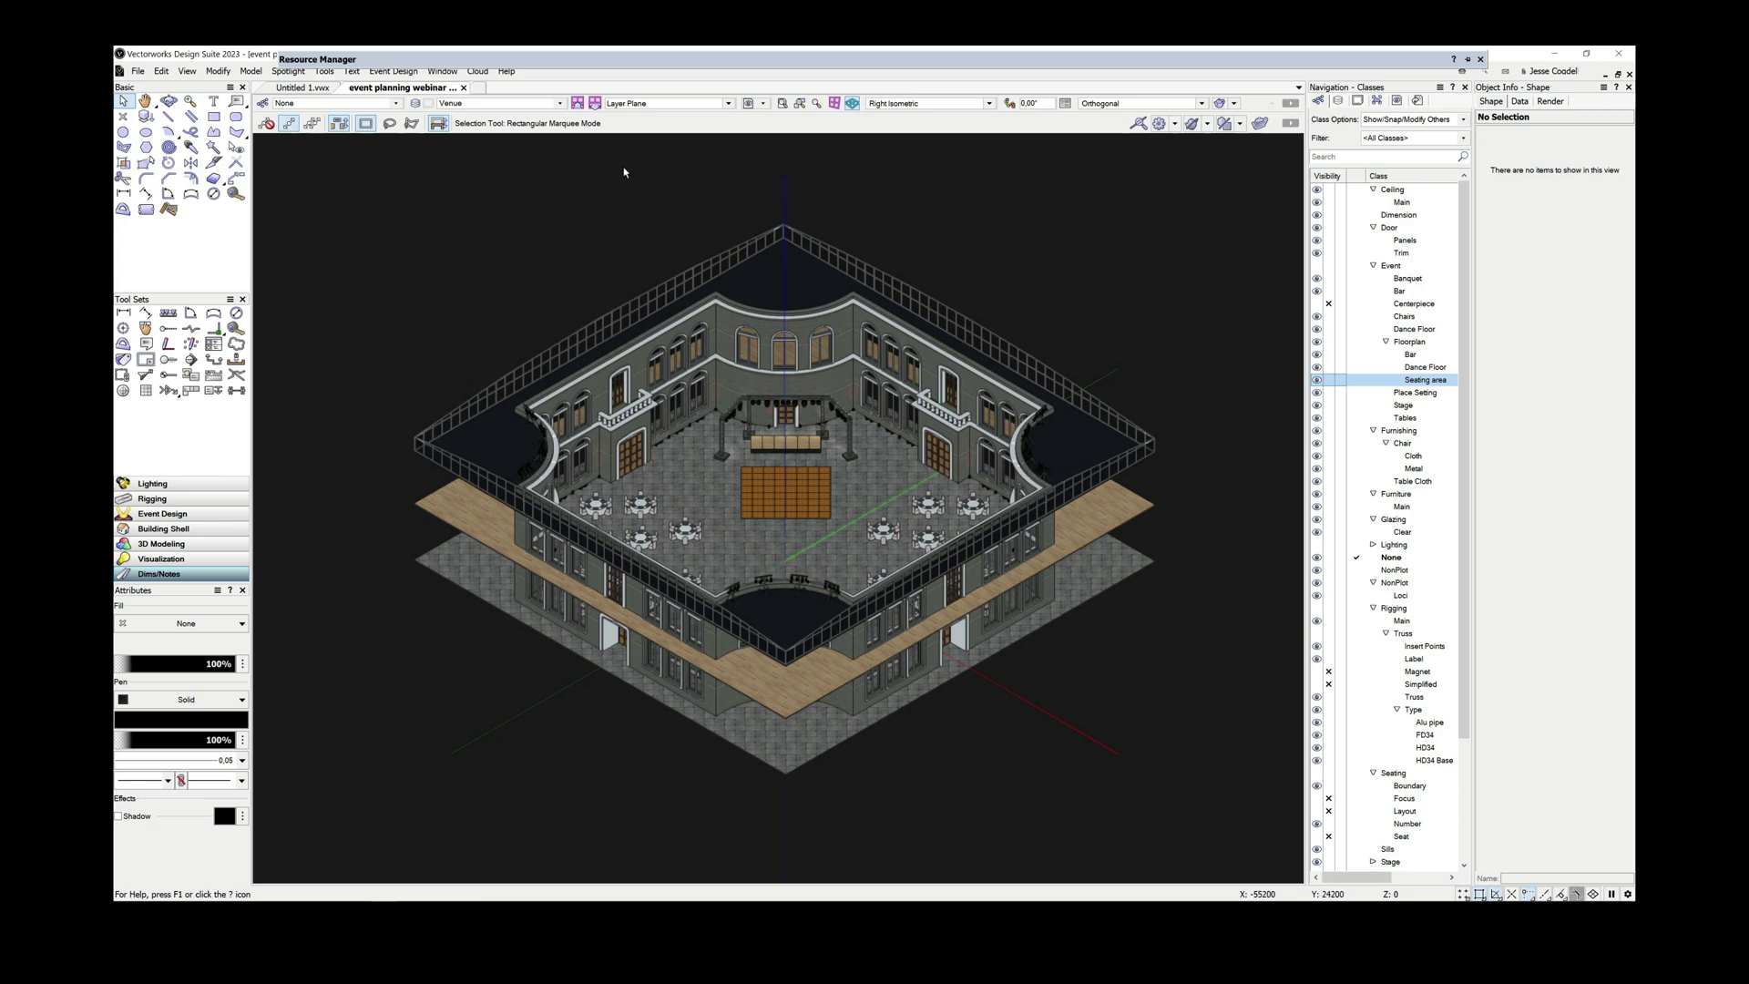
# - Switch to the seating plan saved view and start View > Create Viewport
pyautogui.click(763, 106)
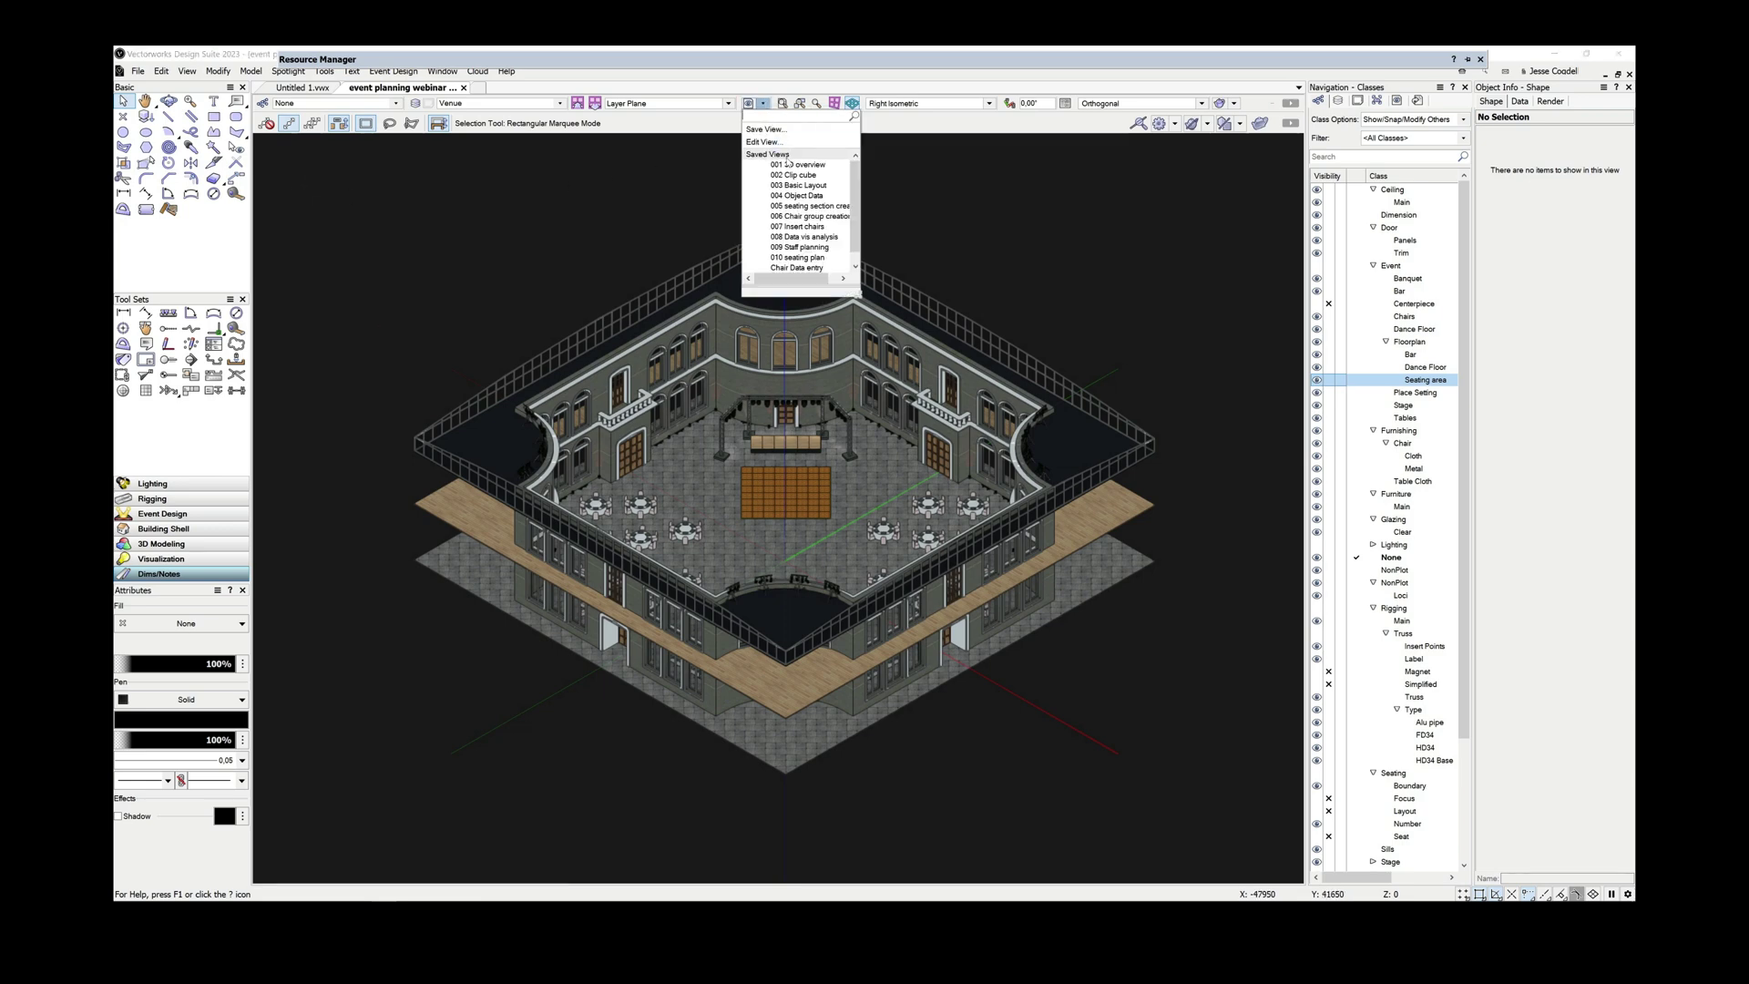
pyautogui.click(775, 127)
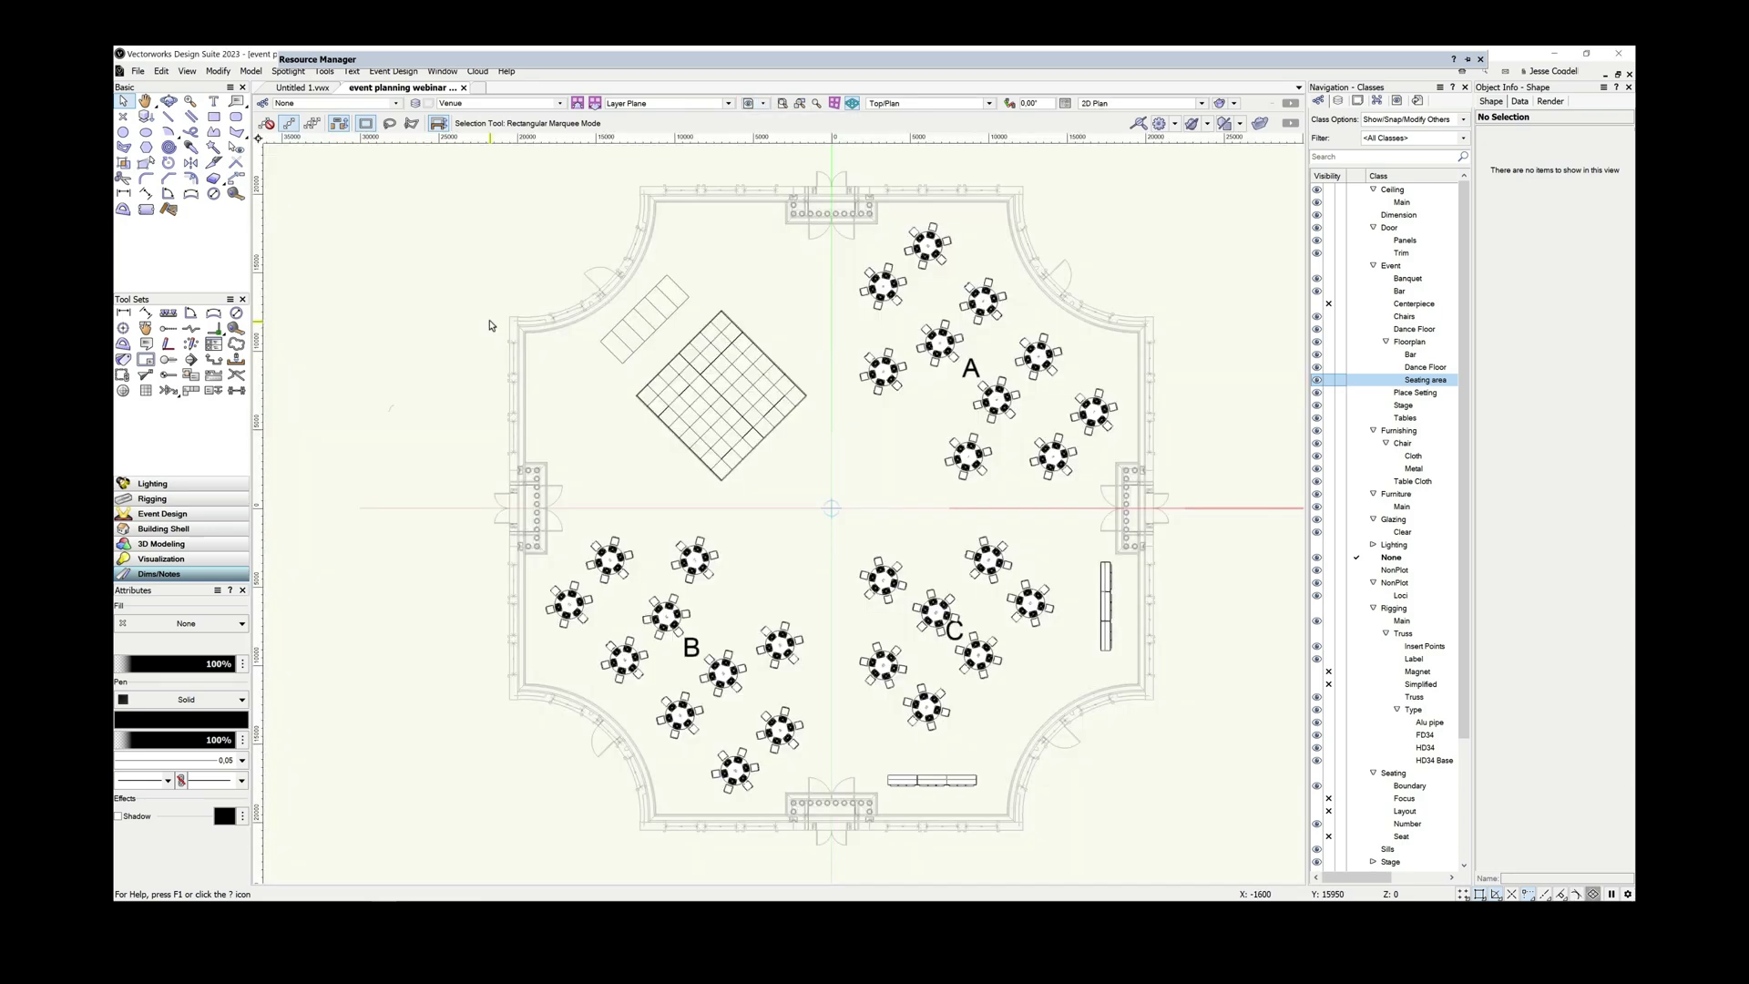
pyautogui.click(223, 73)
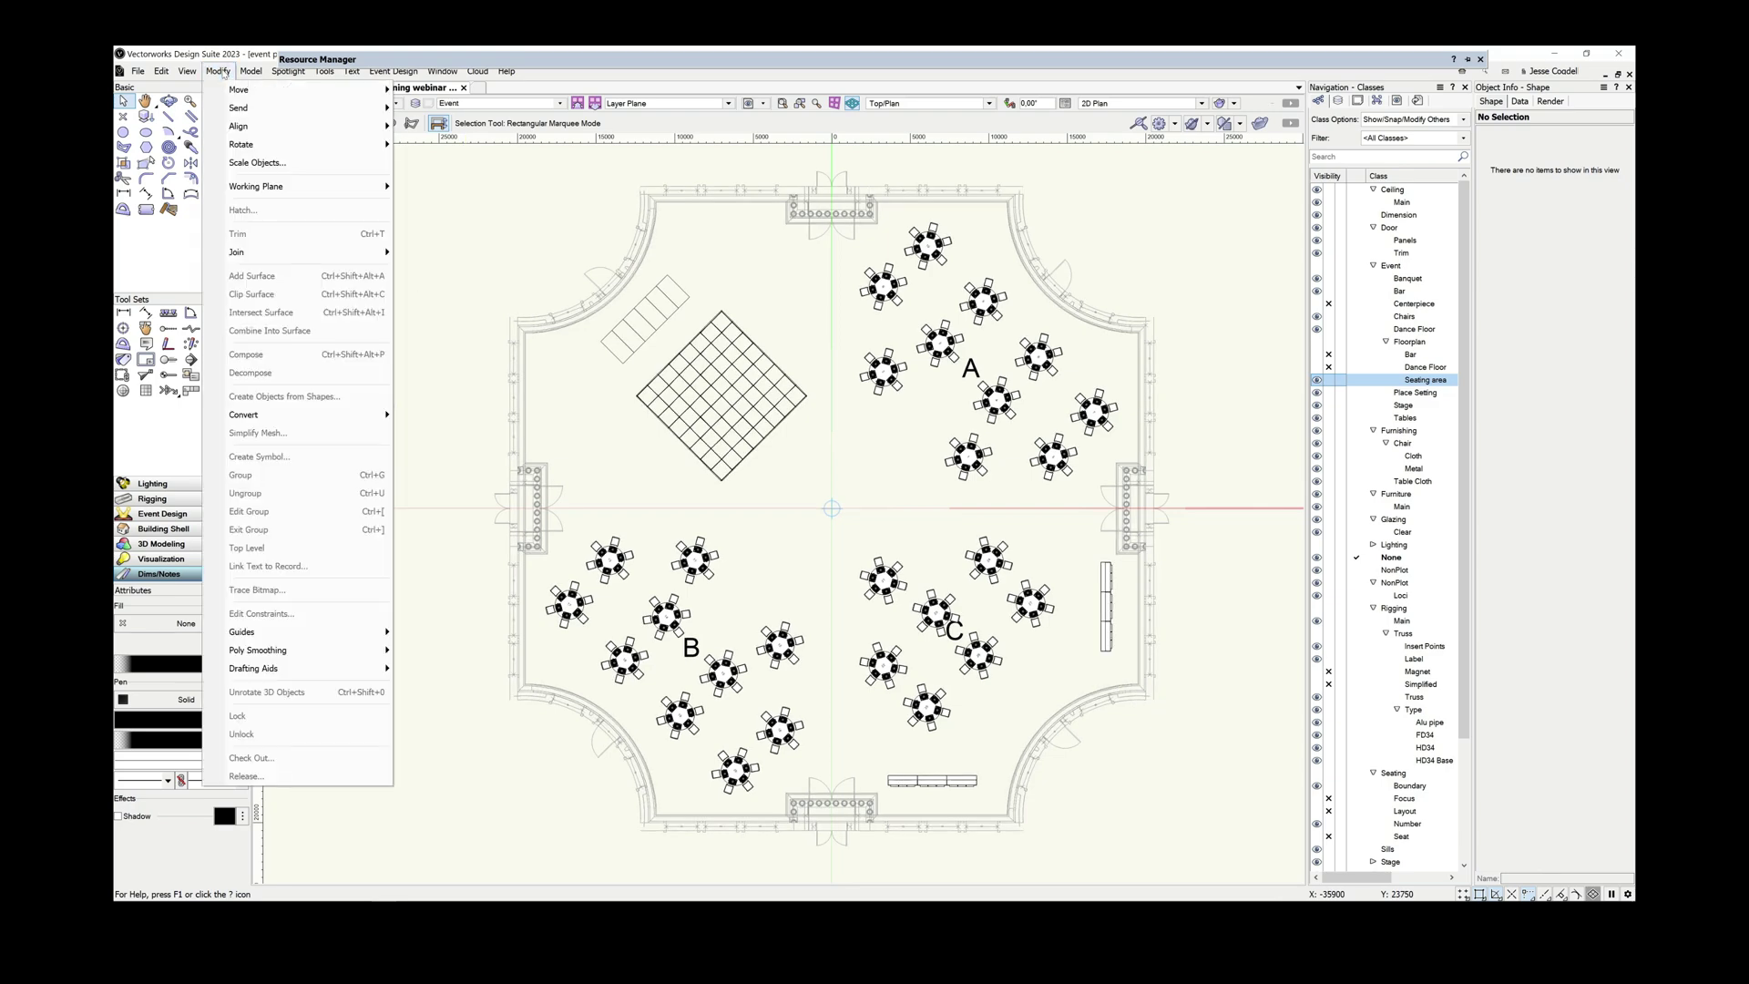
pyautogui.moveTo(187, 71)
pyautogui.click(230, 403)
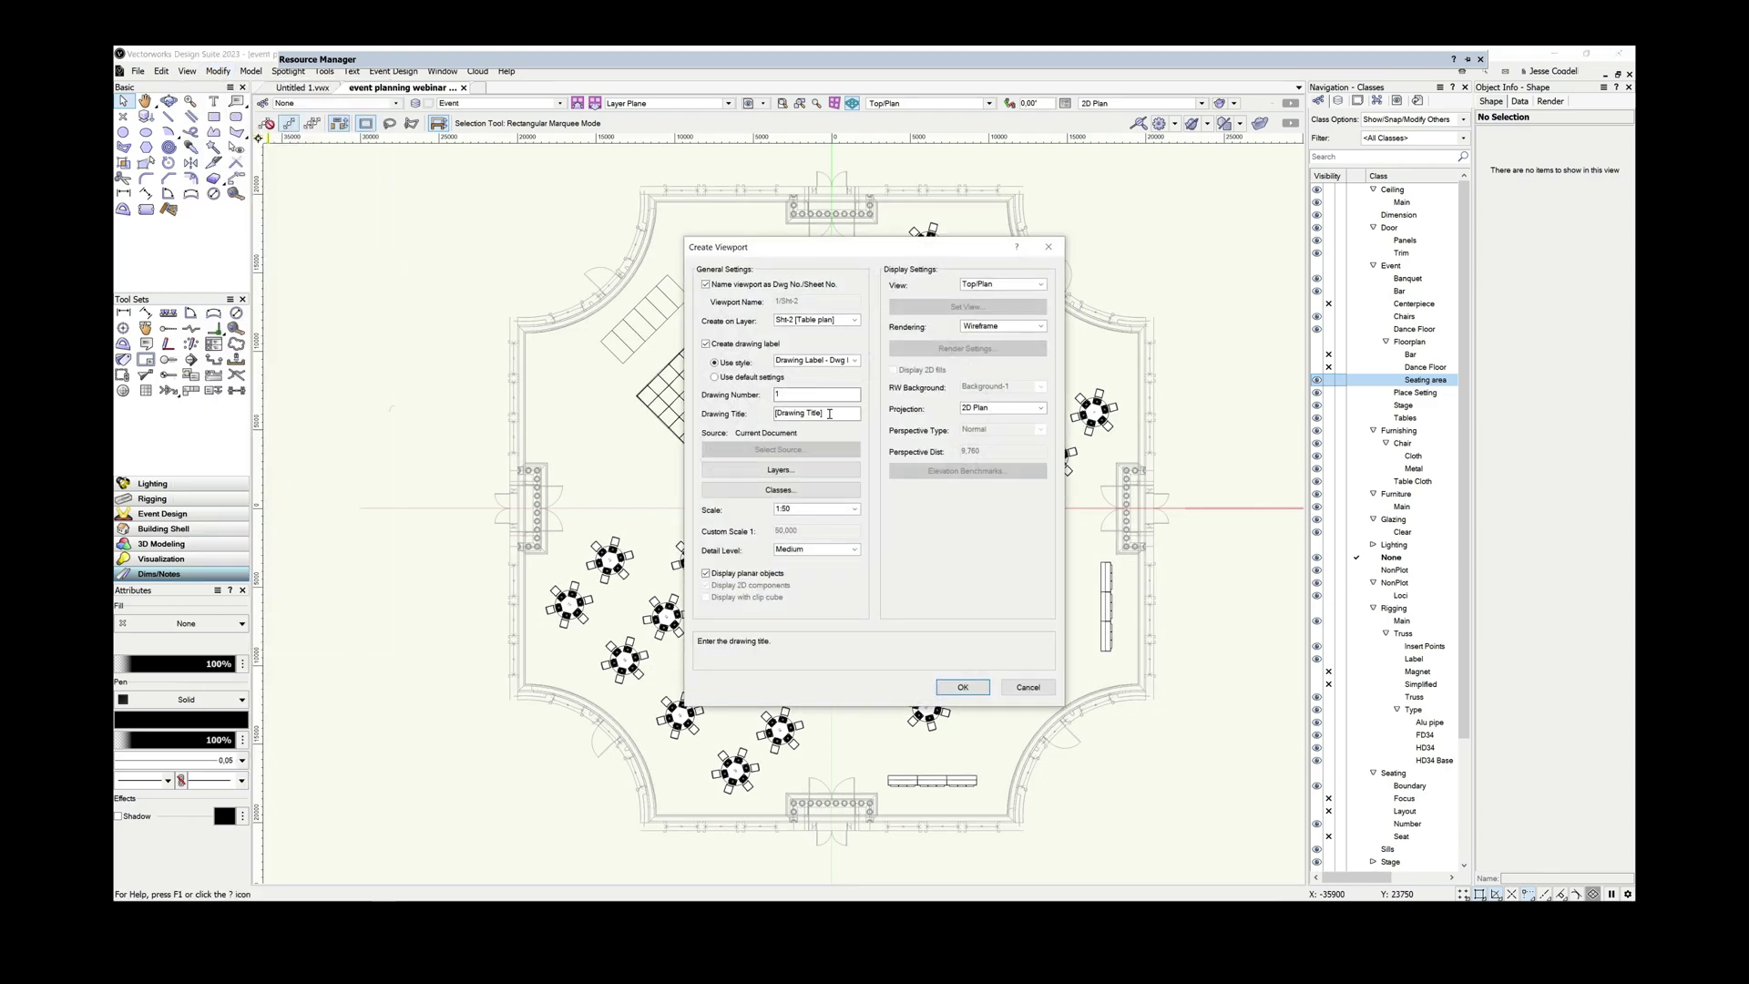
# - Create a 'Guest seating plan' viewport with High detail and drag it into place
pyautogui.moveTo(829, 413); pyautogui.dragTo(712, 412)
pyautogui.write('Guest seating plan')
pyautogui.click(815, 549)
pyautogui.click(811, 590)
pyautogui.click(963, 686)
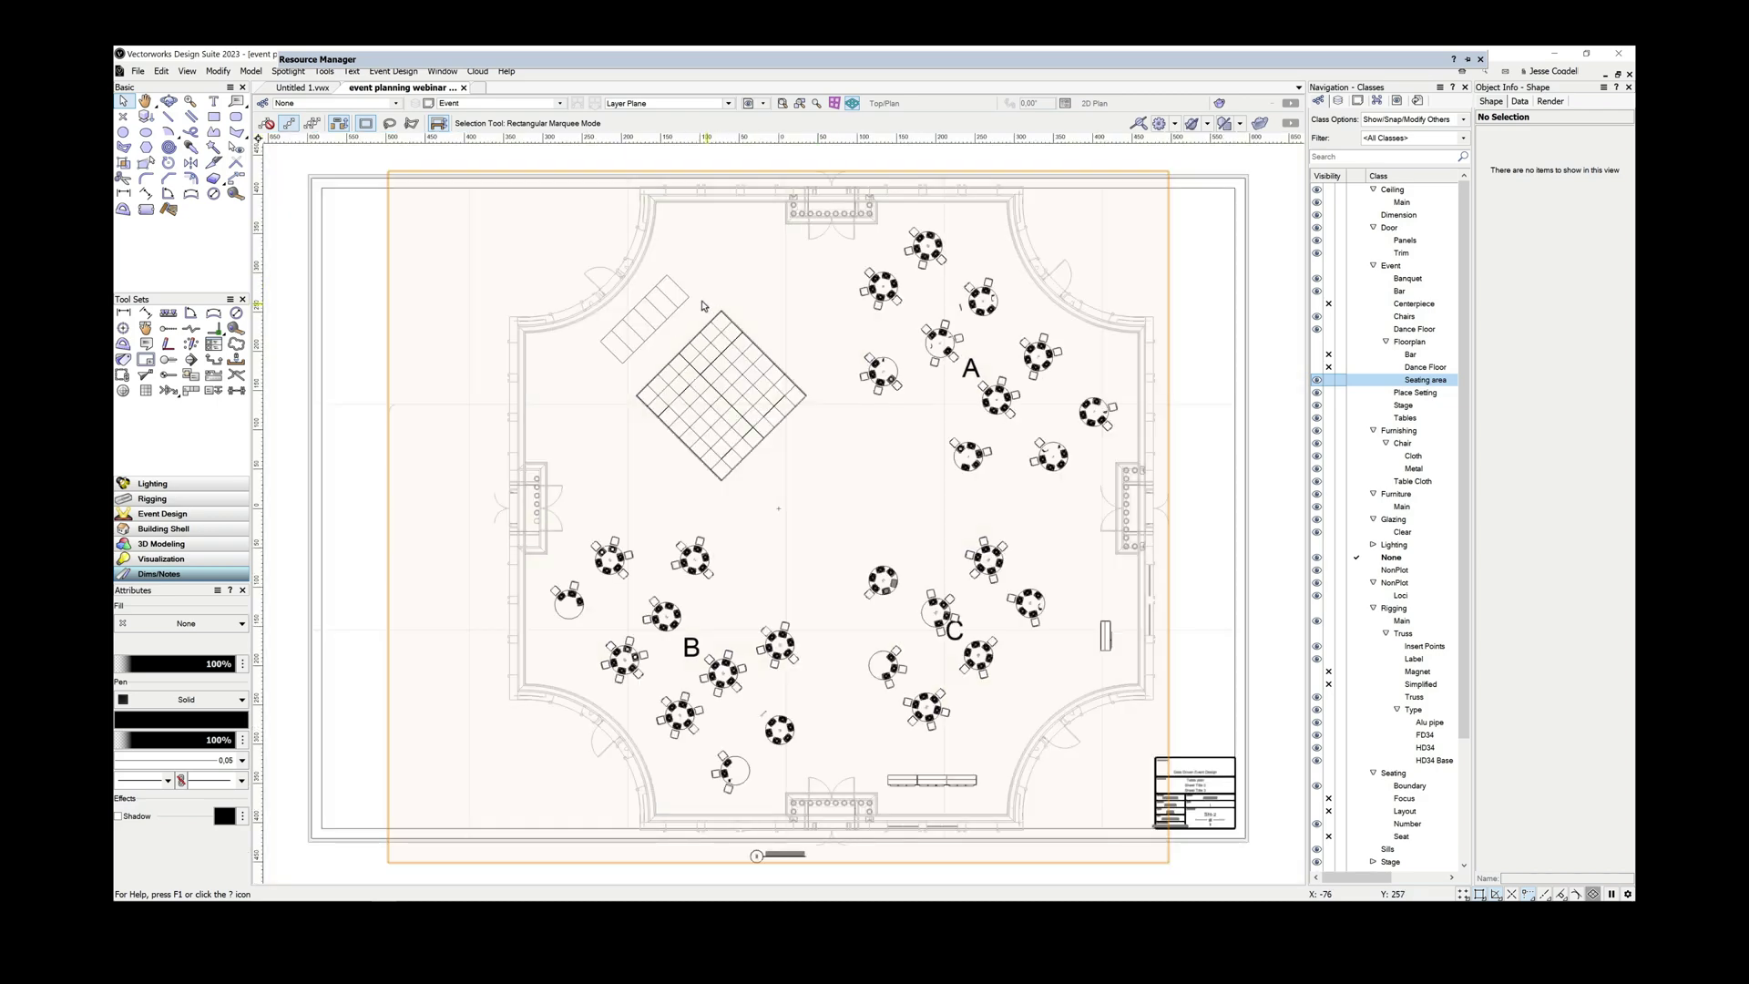
pyautogui.moveTo(629, 547); pyautogui.dragTo(555, 546)
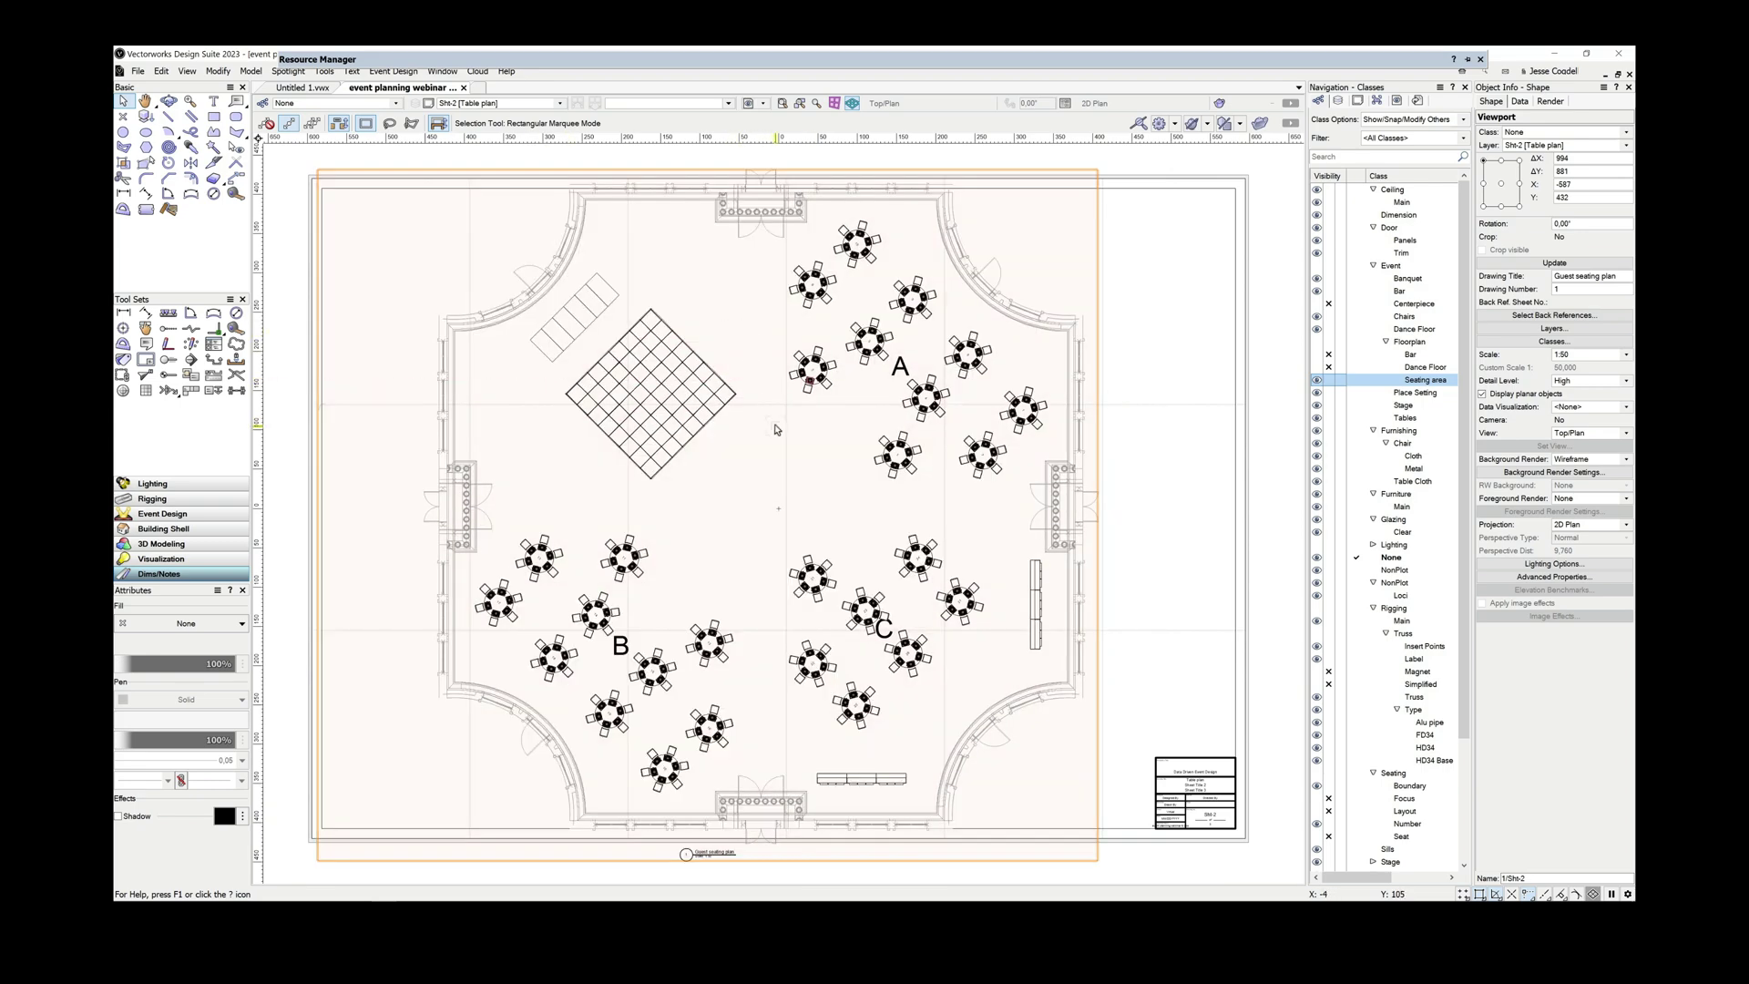
# - In the viewport's annotations, tag every eligible chair with the 'name' data tag style
pyautogui.doubleClick(717, 651)
pyautogui.click(865, 638)
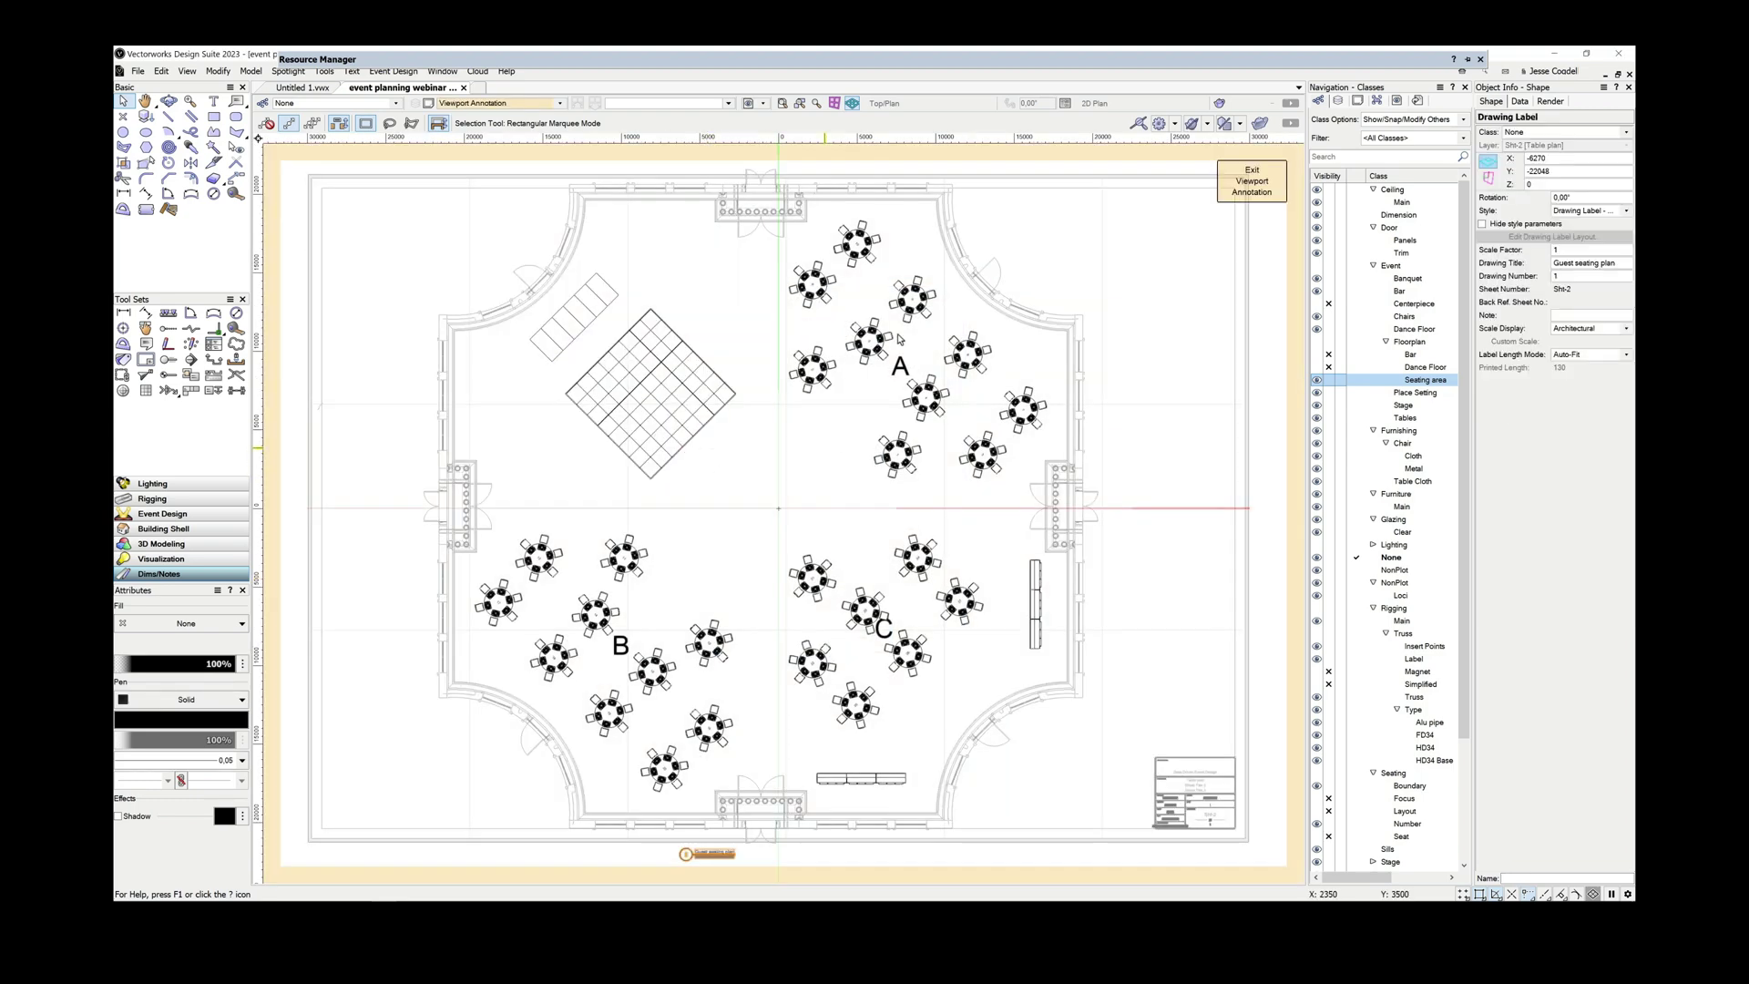
pyautogui.moveTo(672, 61)
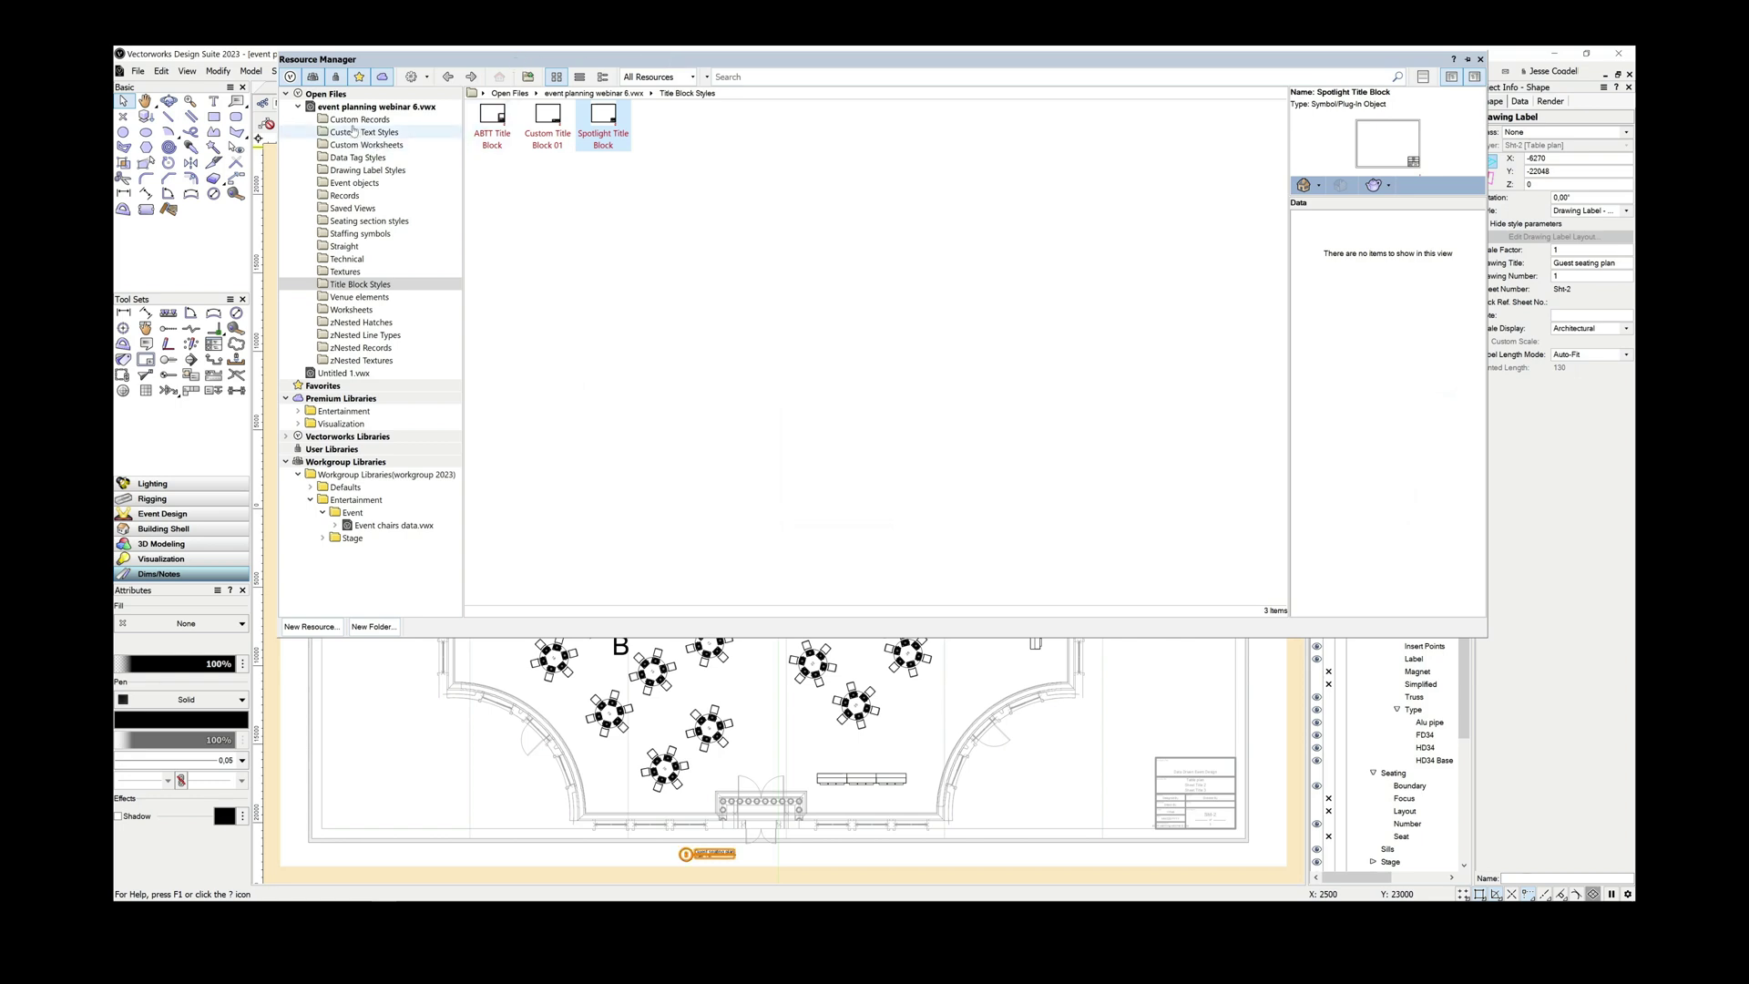
pyautogui.click(358, 157)
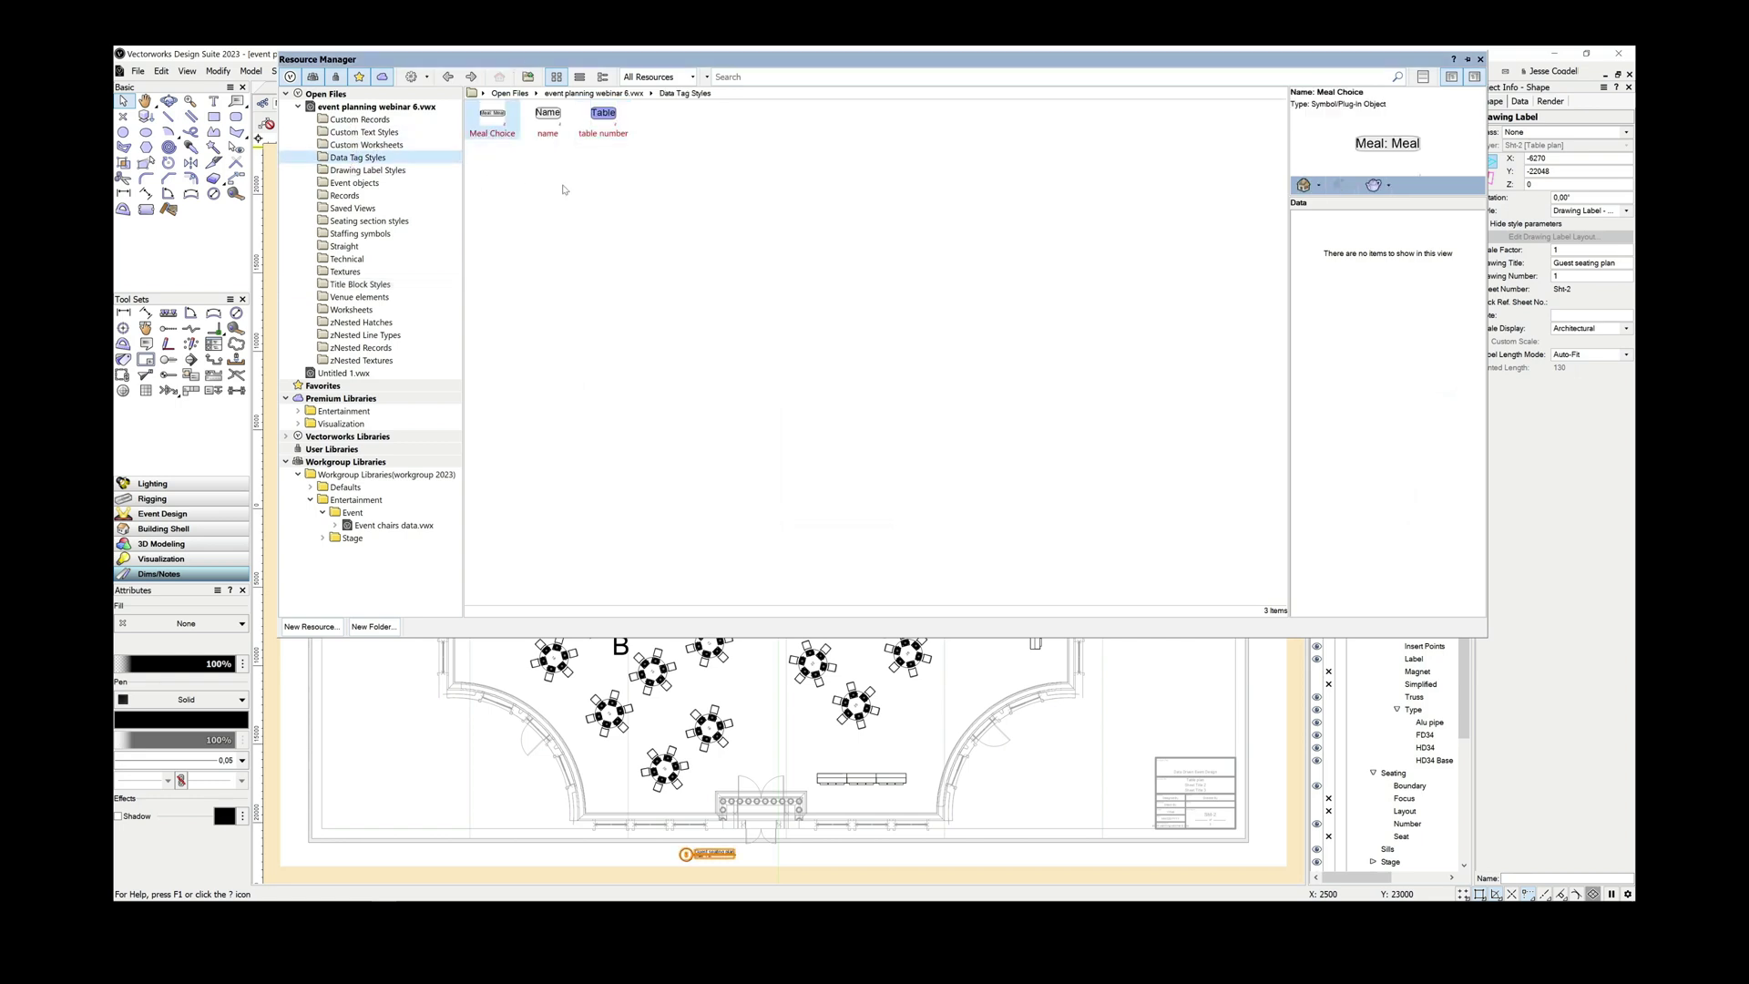
pyautogui.click(546, 116)
pyautogui.doubleClick(546, 116)
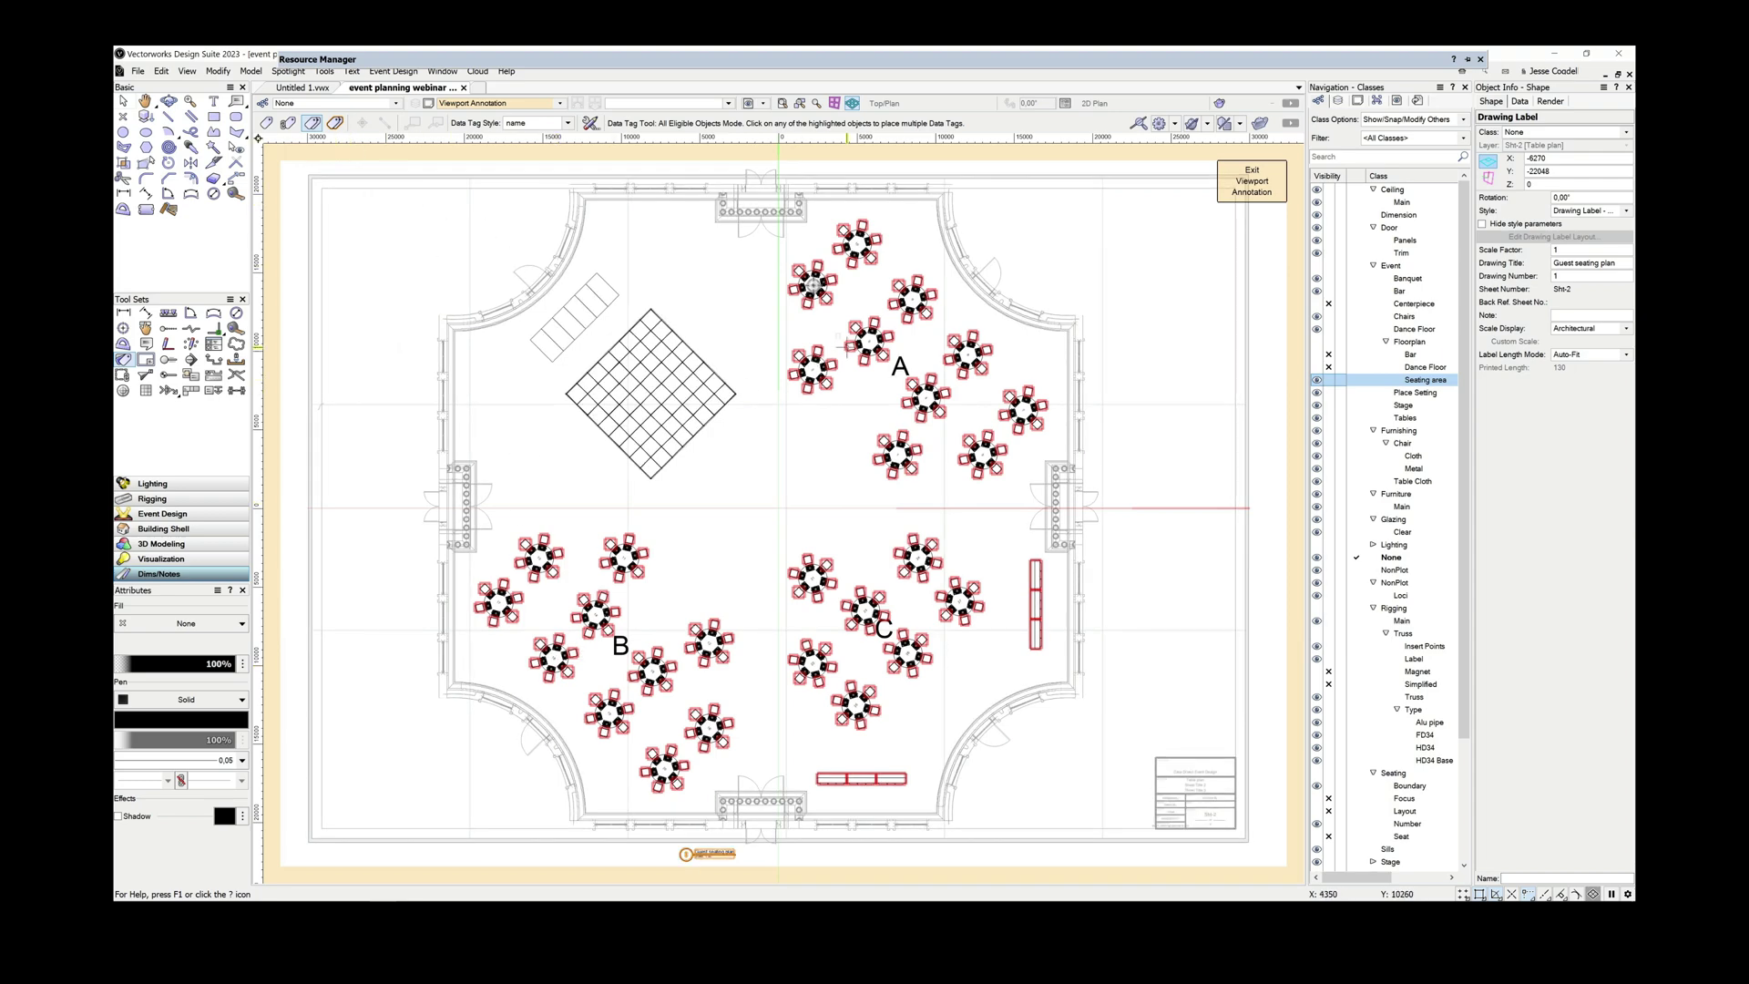
pyautogui.scroll(6, 798, 269)
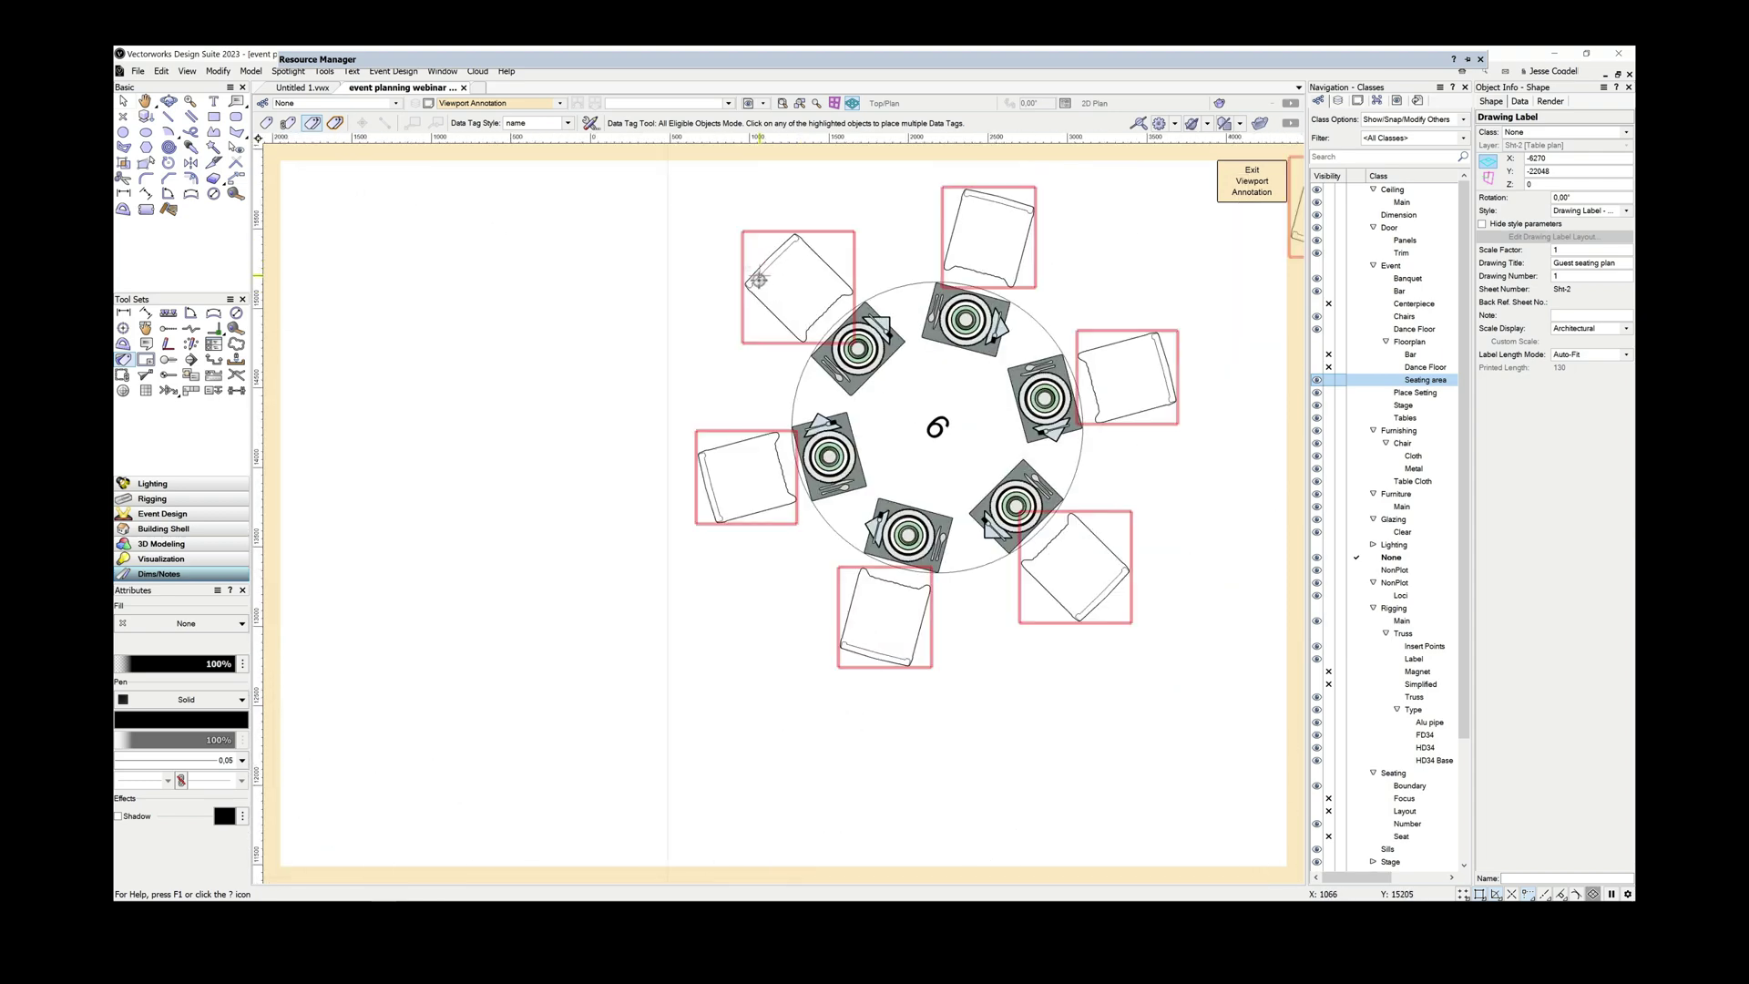
pyautogui.click(770, 261)
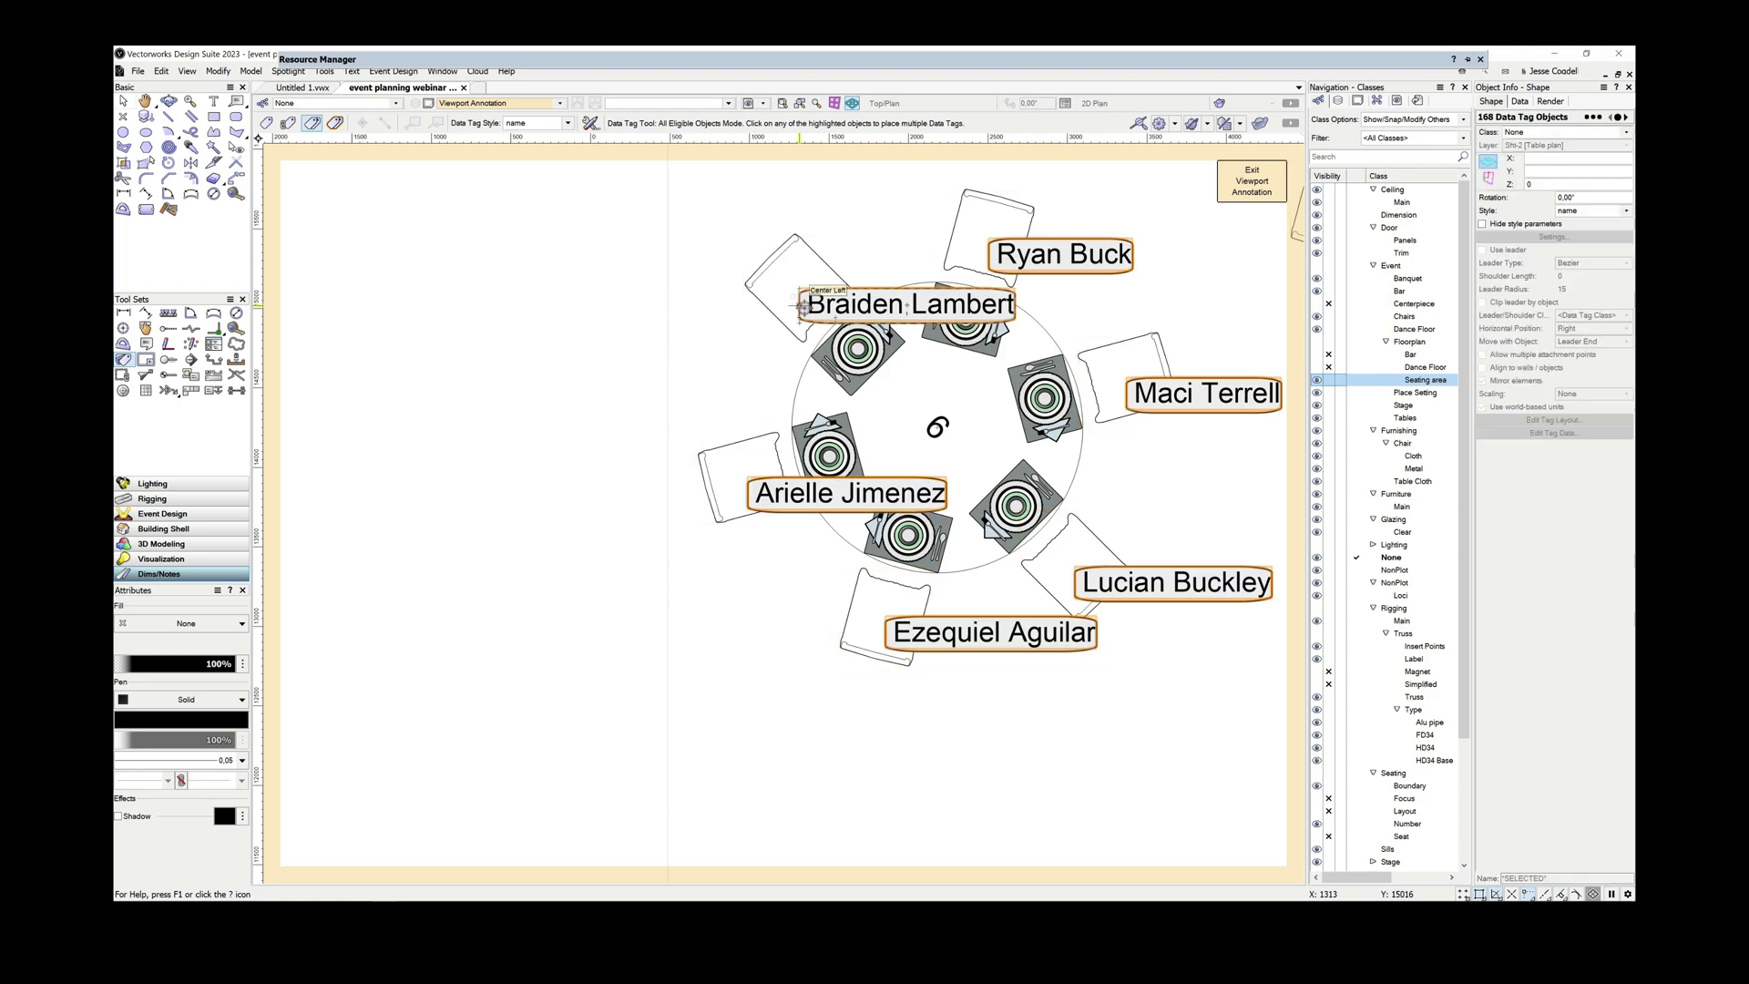
# - Leave the Data Tag tool and pan to show neighbouring tables 8, 9 and 4
pyautogui.scroll(-3, 801, 307)
pyautogui.press('x')
pyautogui.hotkey('ctrl', 'a')
pyautogui.scroll(3, 934, 246)
pyautogui.scroll(-2, 1045, 255)
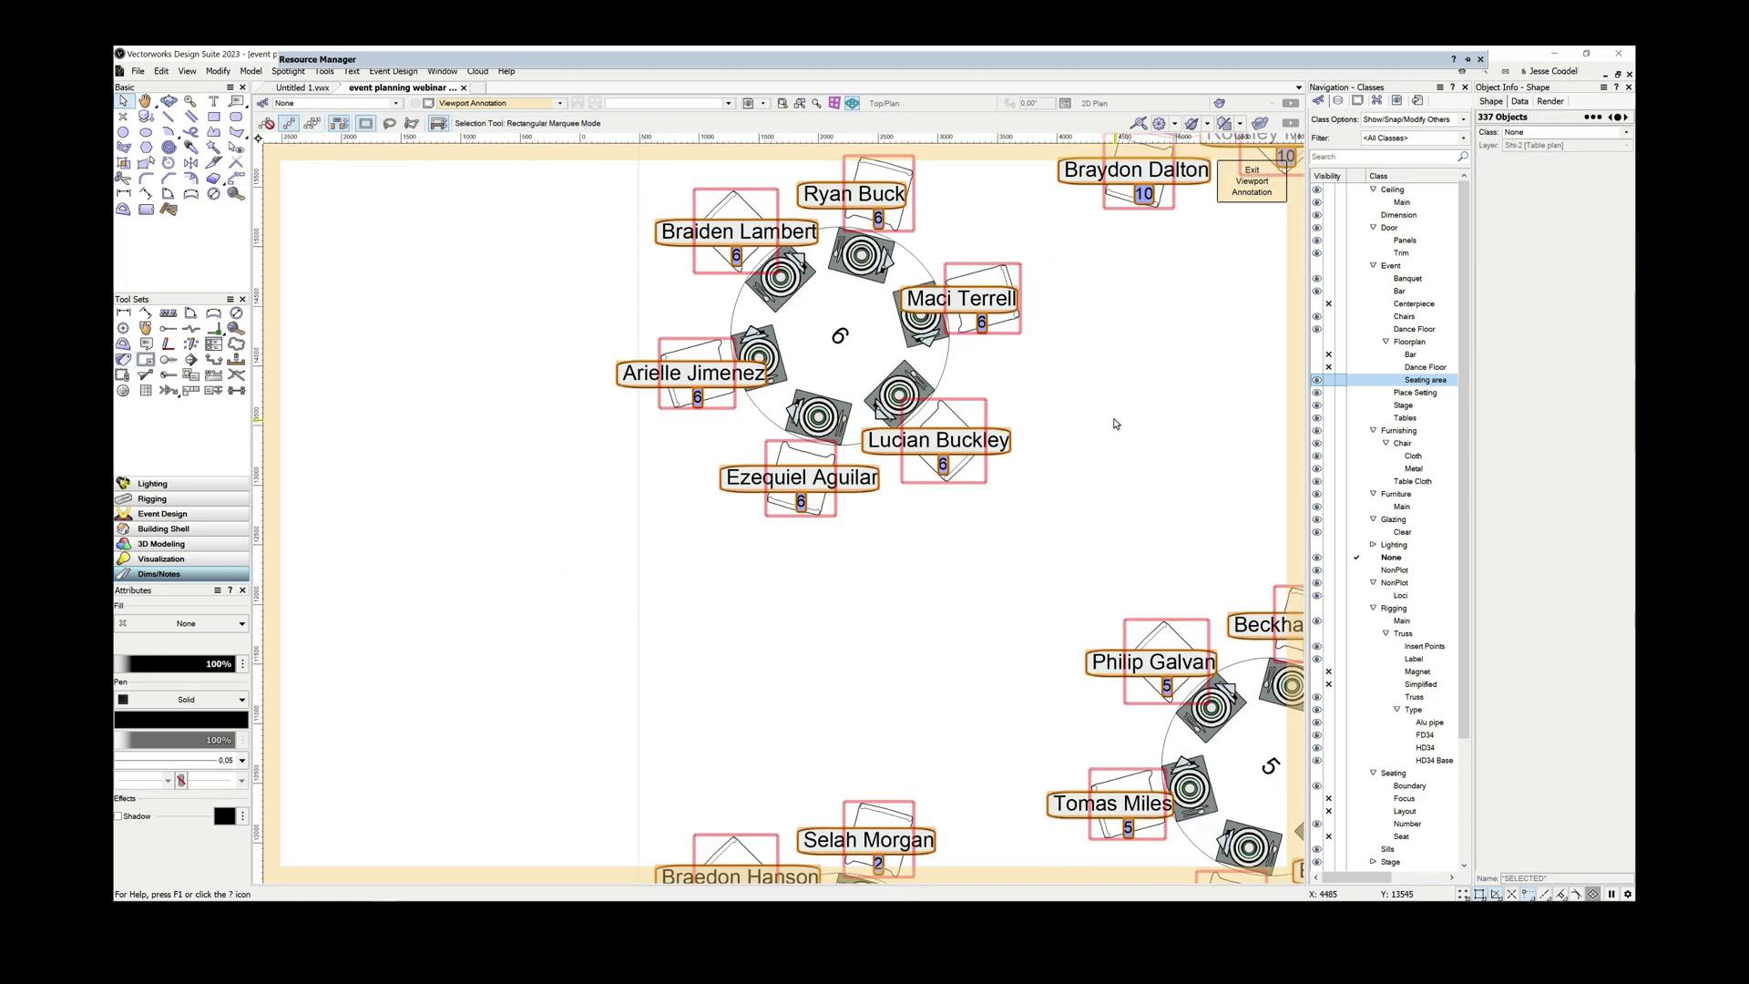
pyautogui.scroll(-2, 1113, 422)
pyautogui.press('h')
pyautogui.moveTo(1099, 555); pyautogui.dragTo(781, 477)
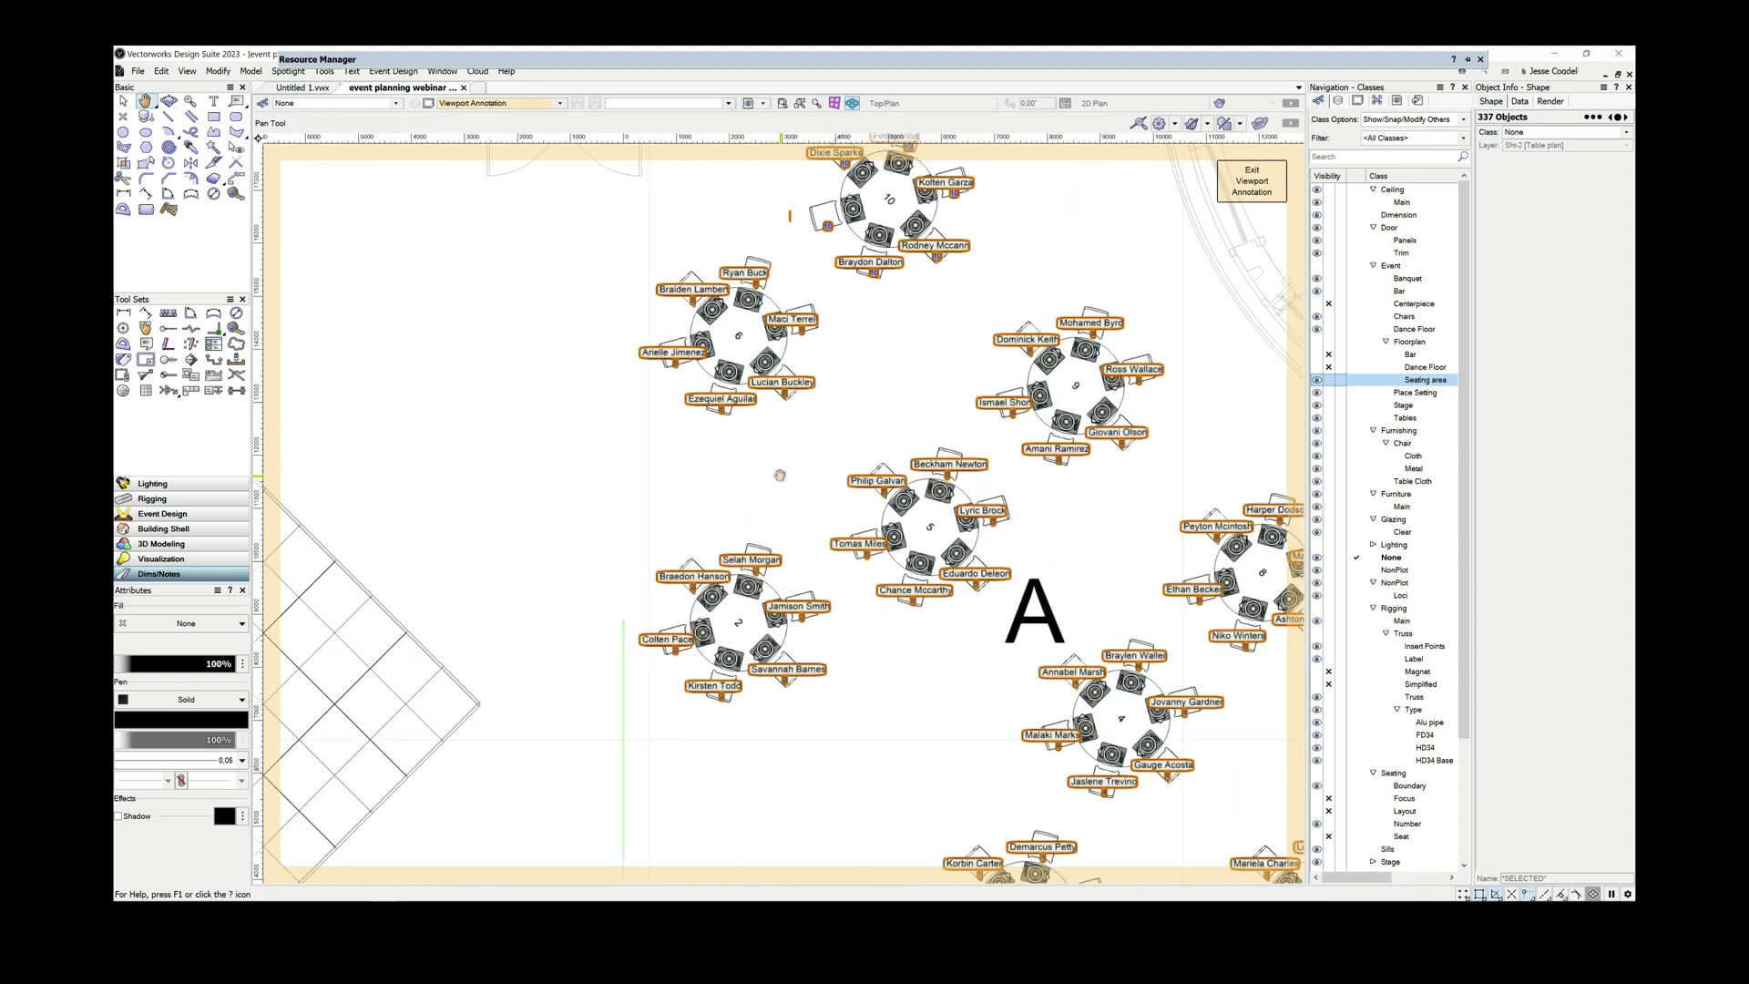
# - Back on the full sheet, set the seating plan viewport's Data Visualization to Data Visualization-1
pyautogui.press('x')
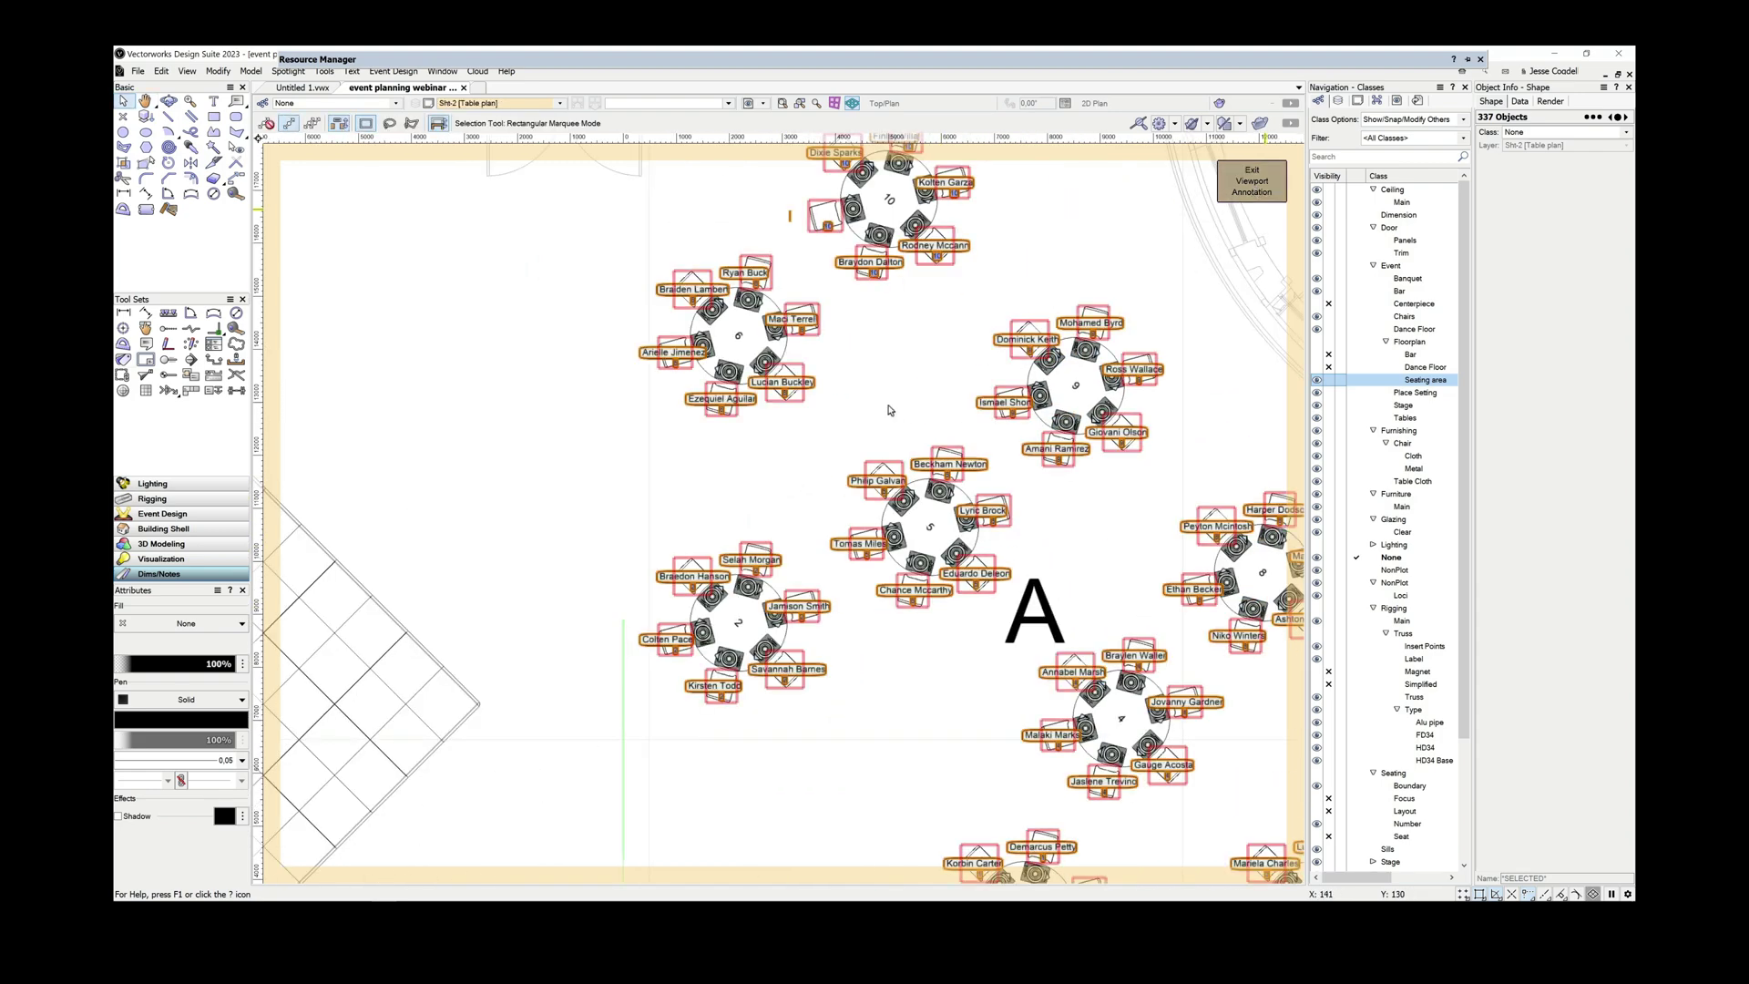
pyautogui.hotkey('ctrl', '4')
pyautogui.click(890, 410)
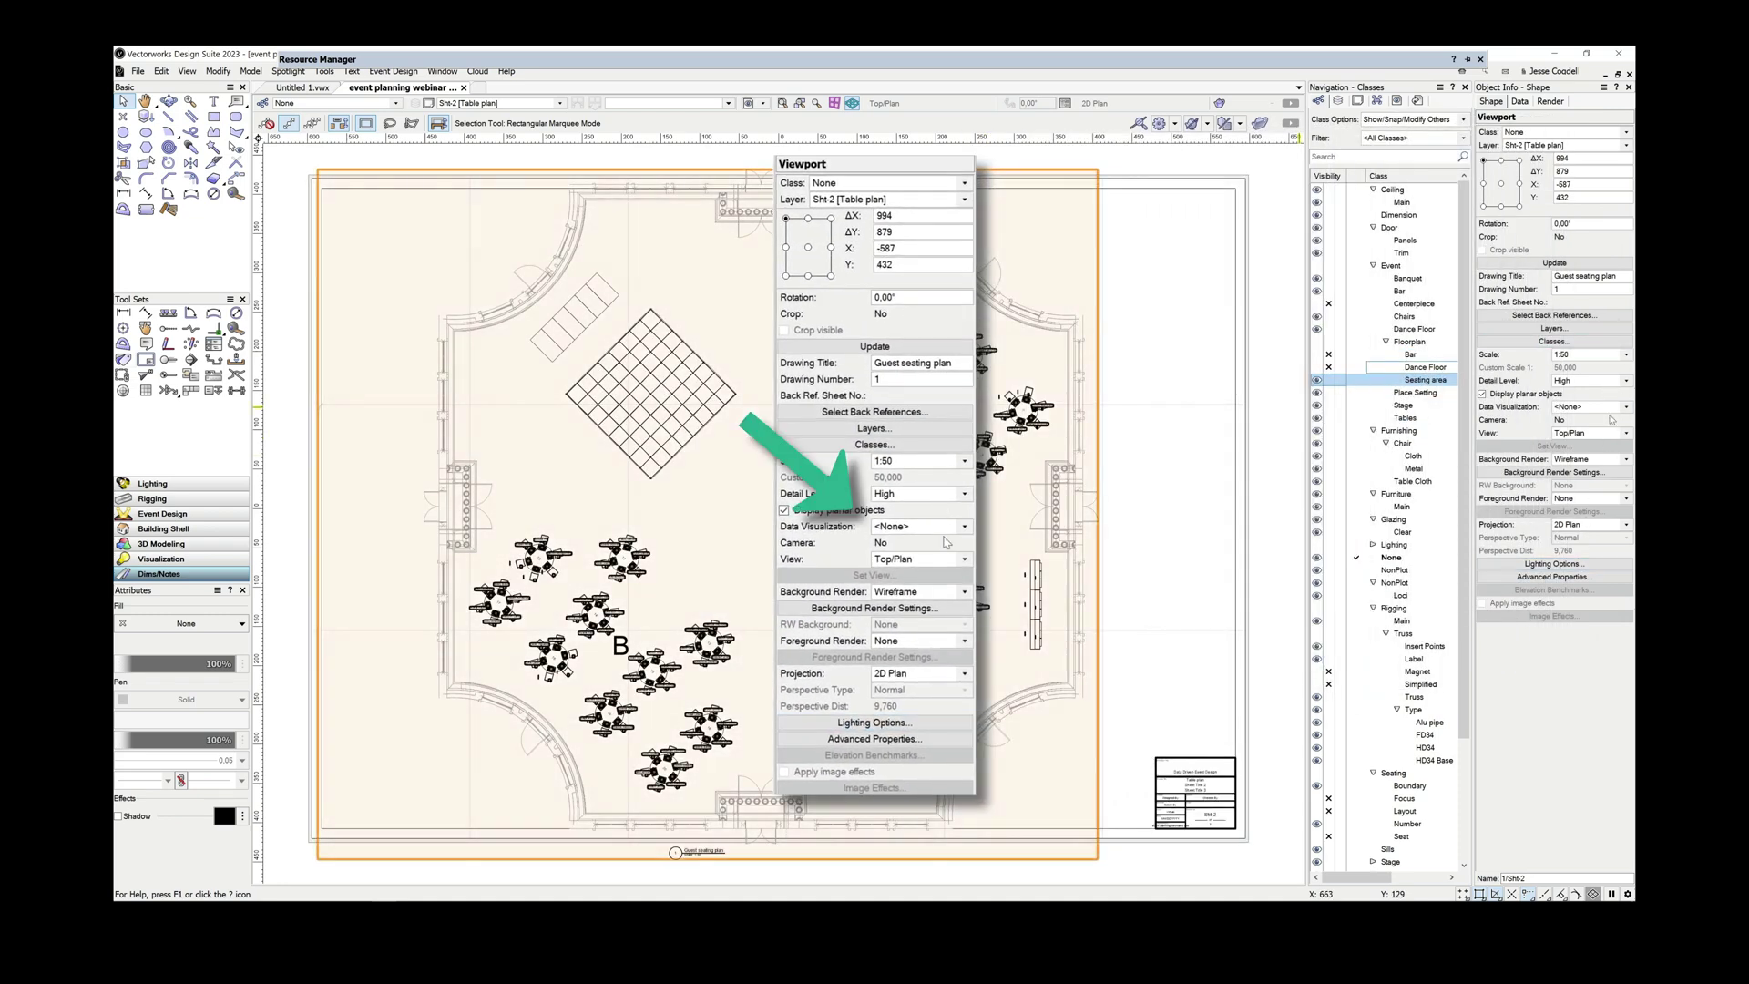
pyautogui.click(1626, 406)
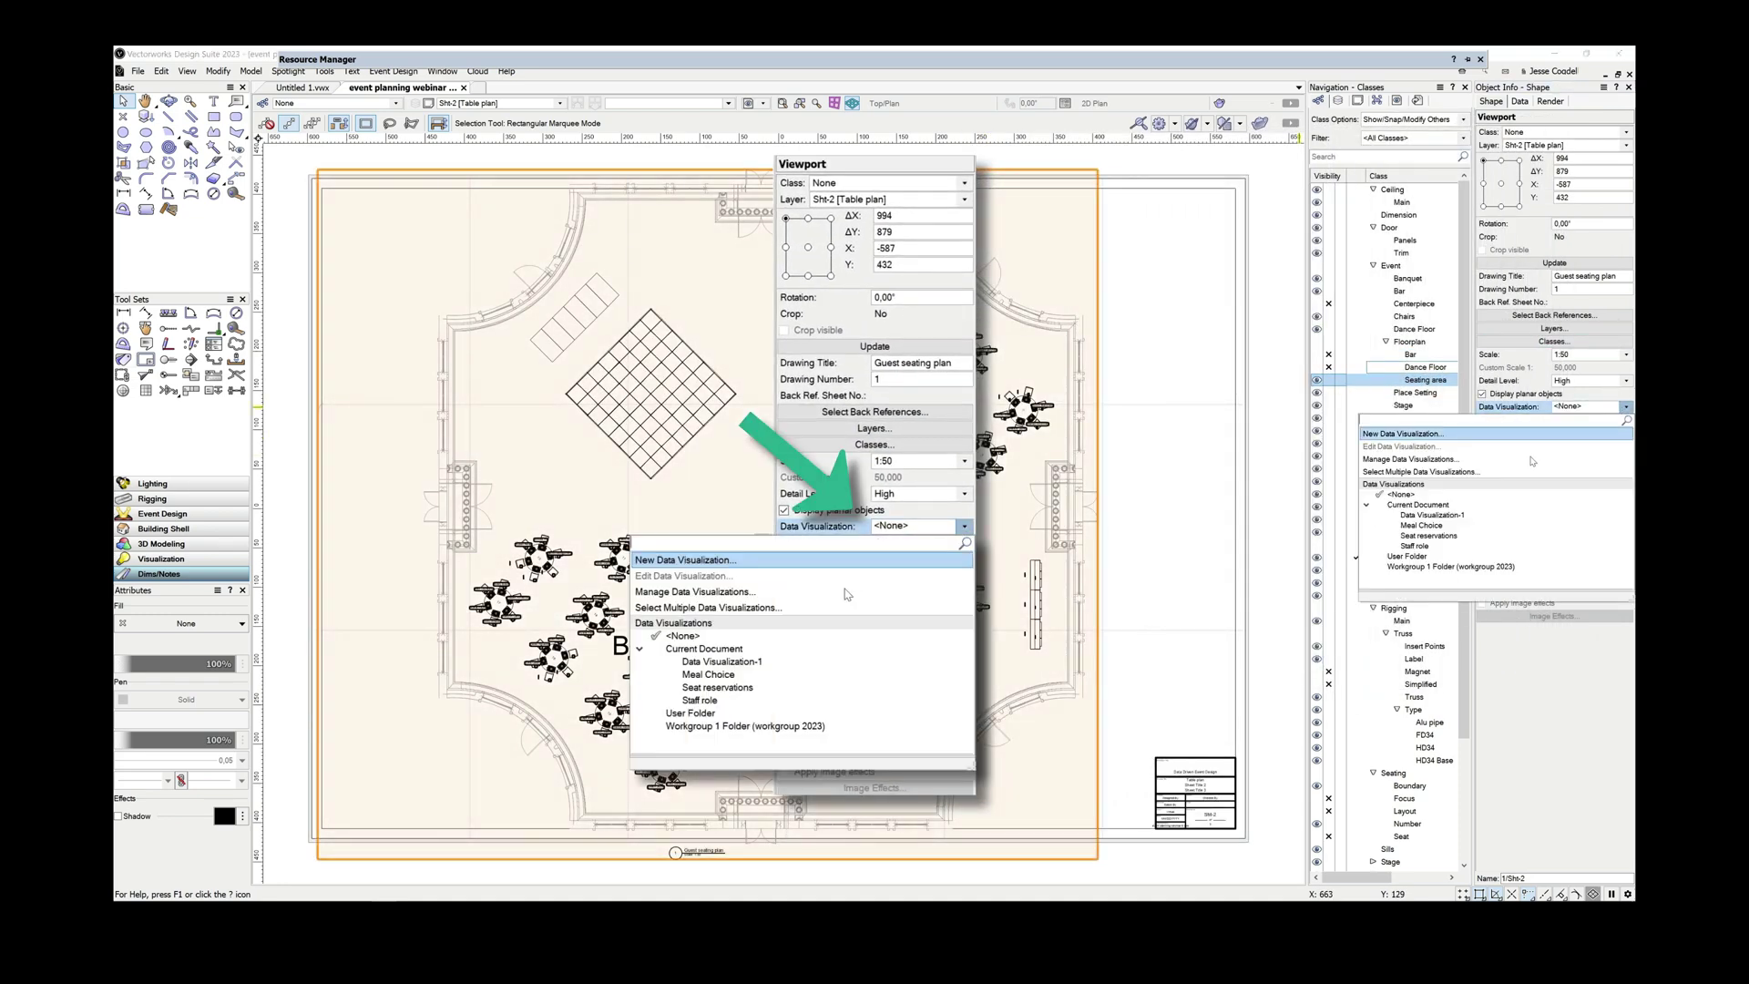
pyautogui.click(1435, 516)
pyautogui.click(1278, 573)
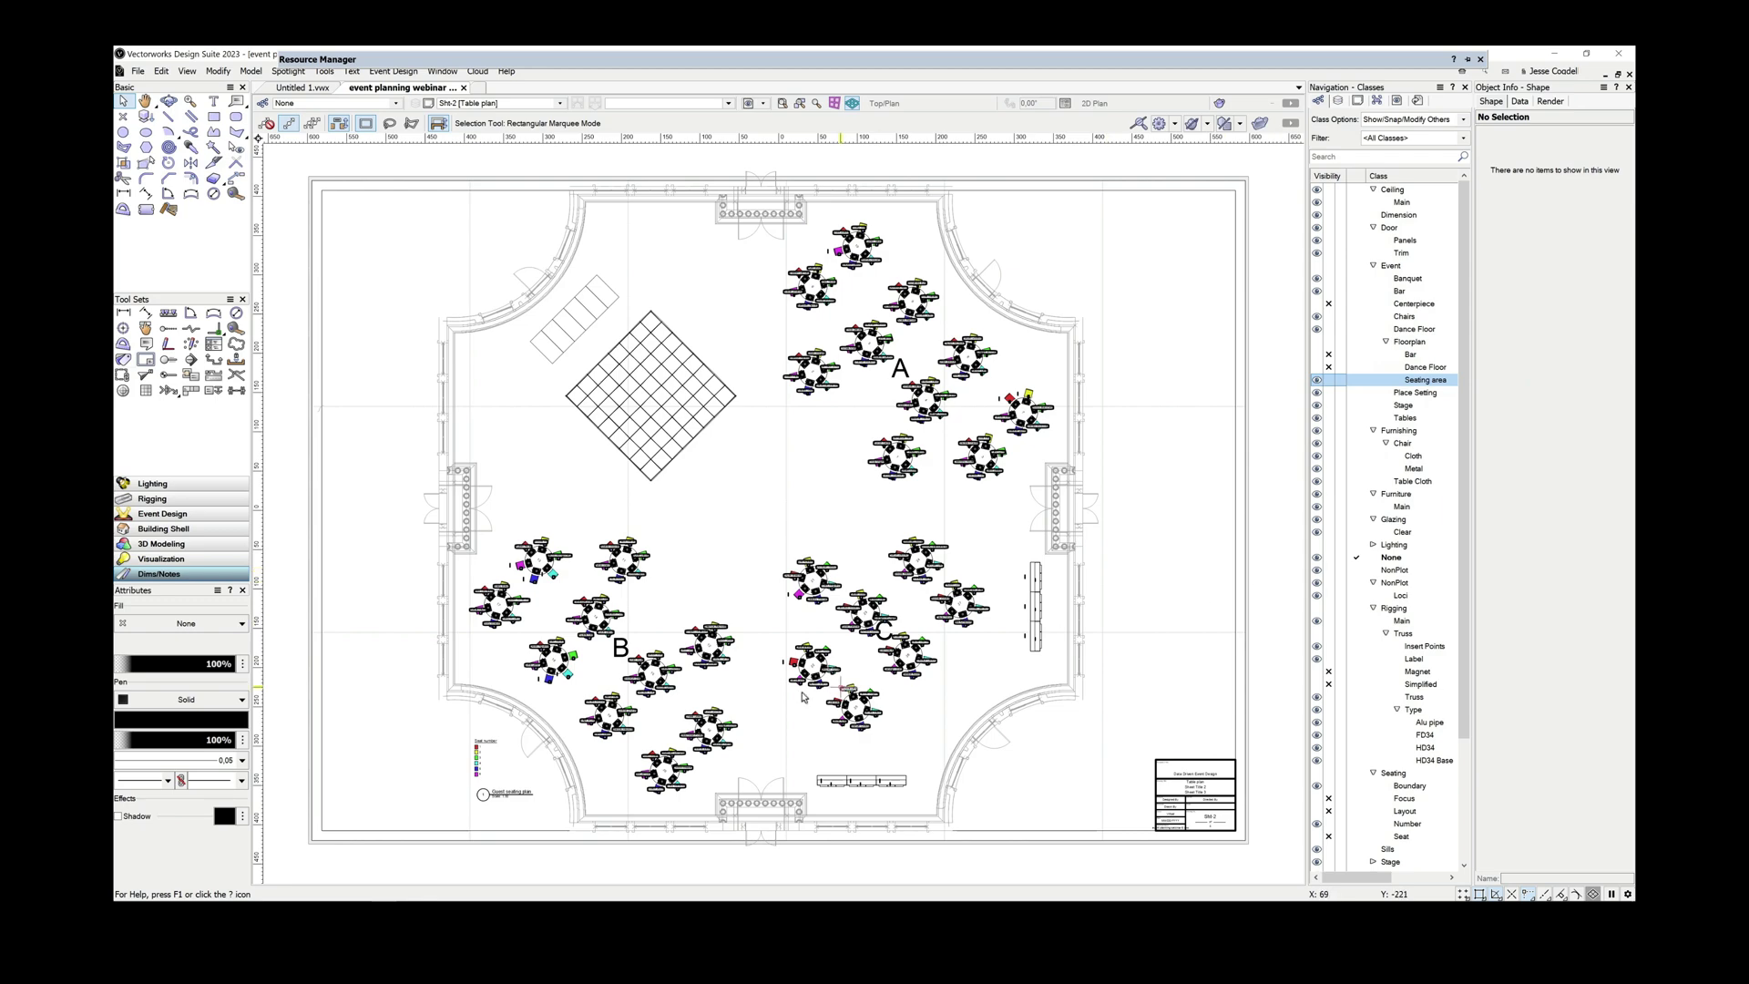
pyautogui.scroll(2, 683, 624)
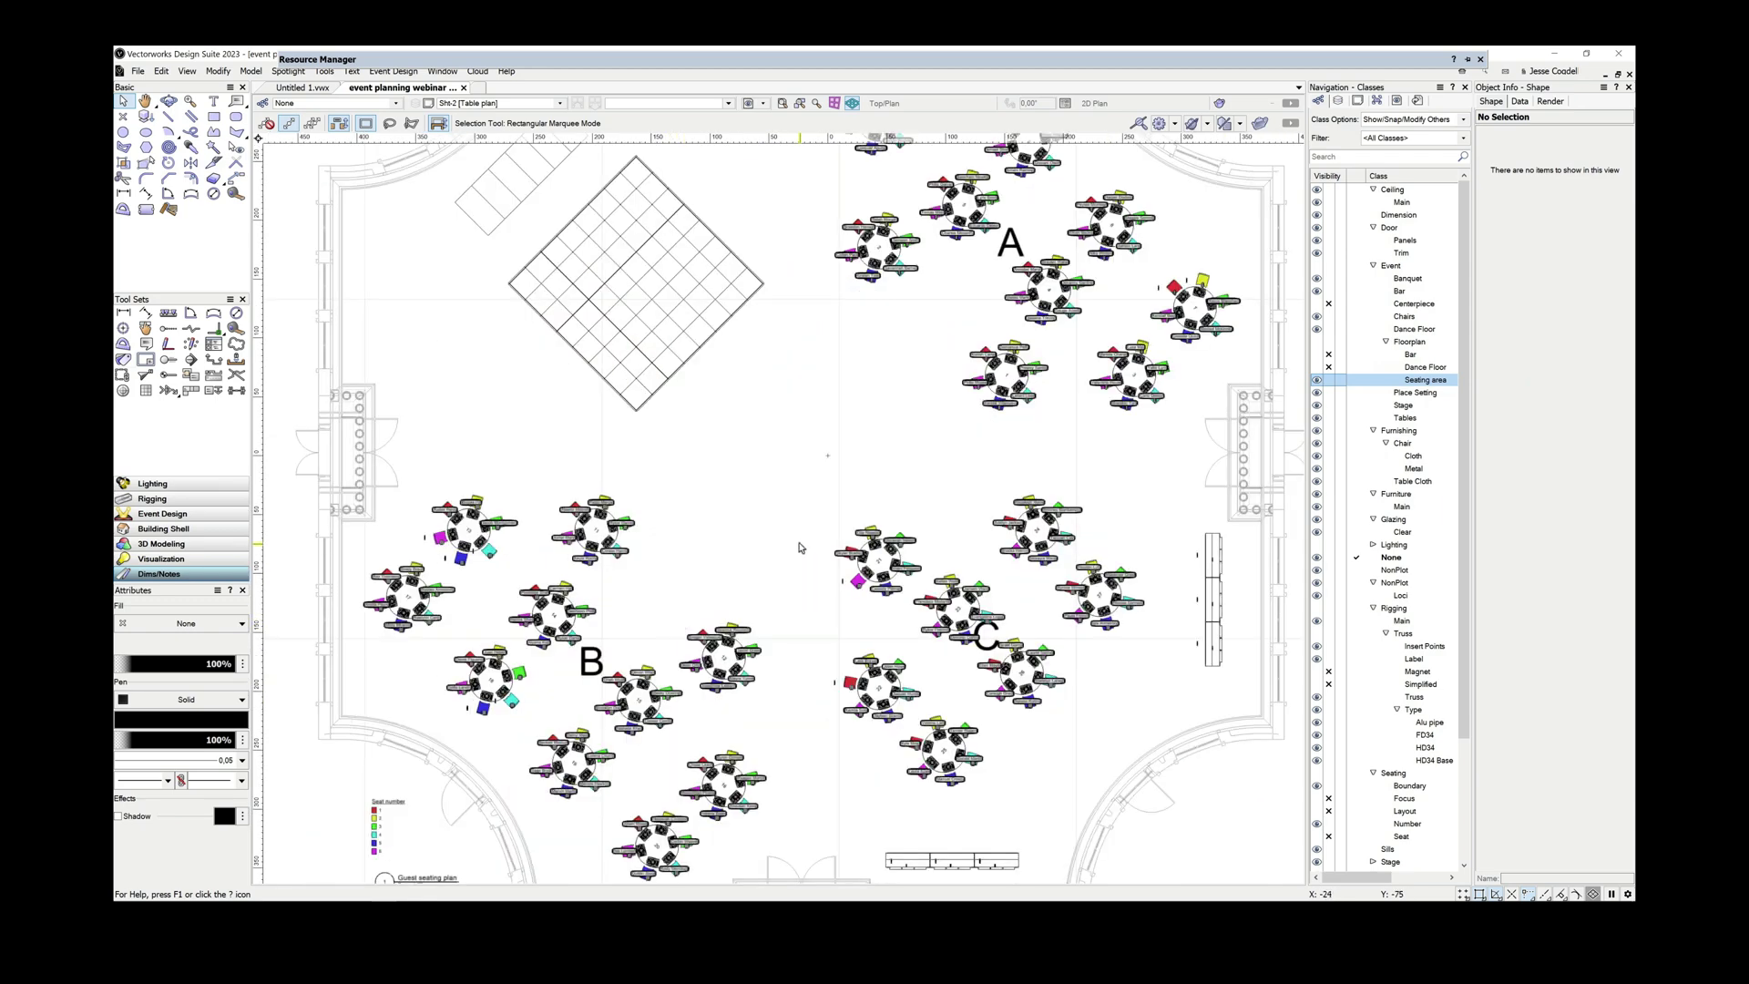
# - Show the venue in Right Isometric and close the Seating plan tables 7 thru 12 worksheet
pyautogui.press('3')
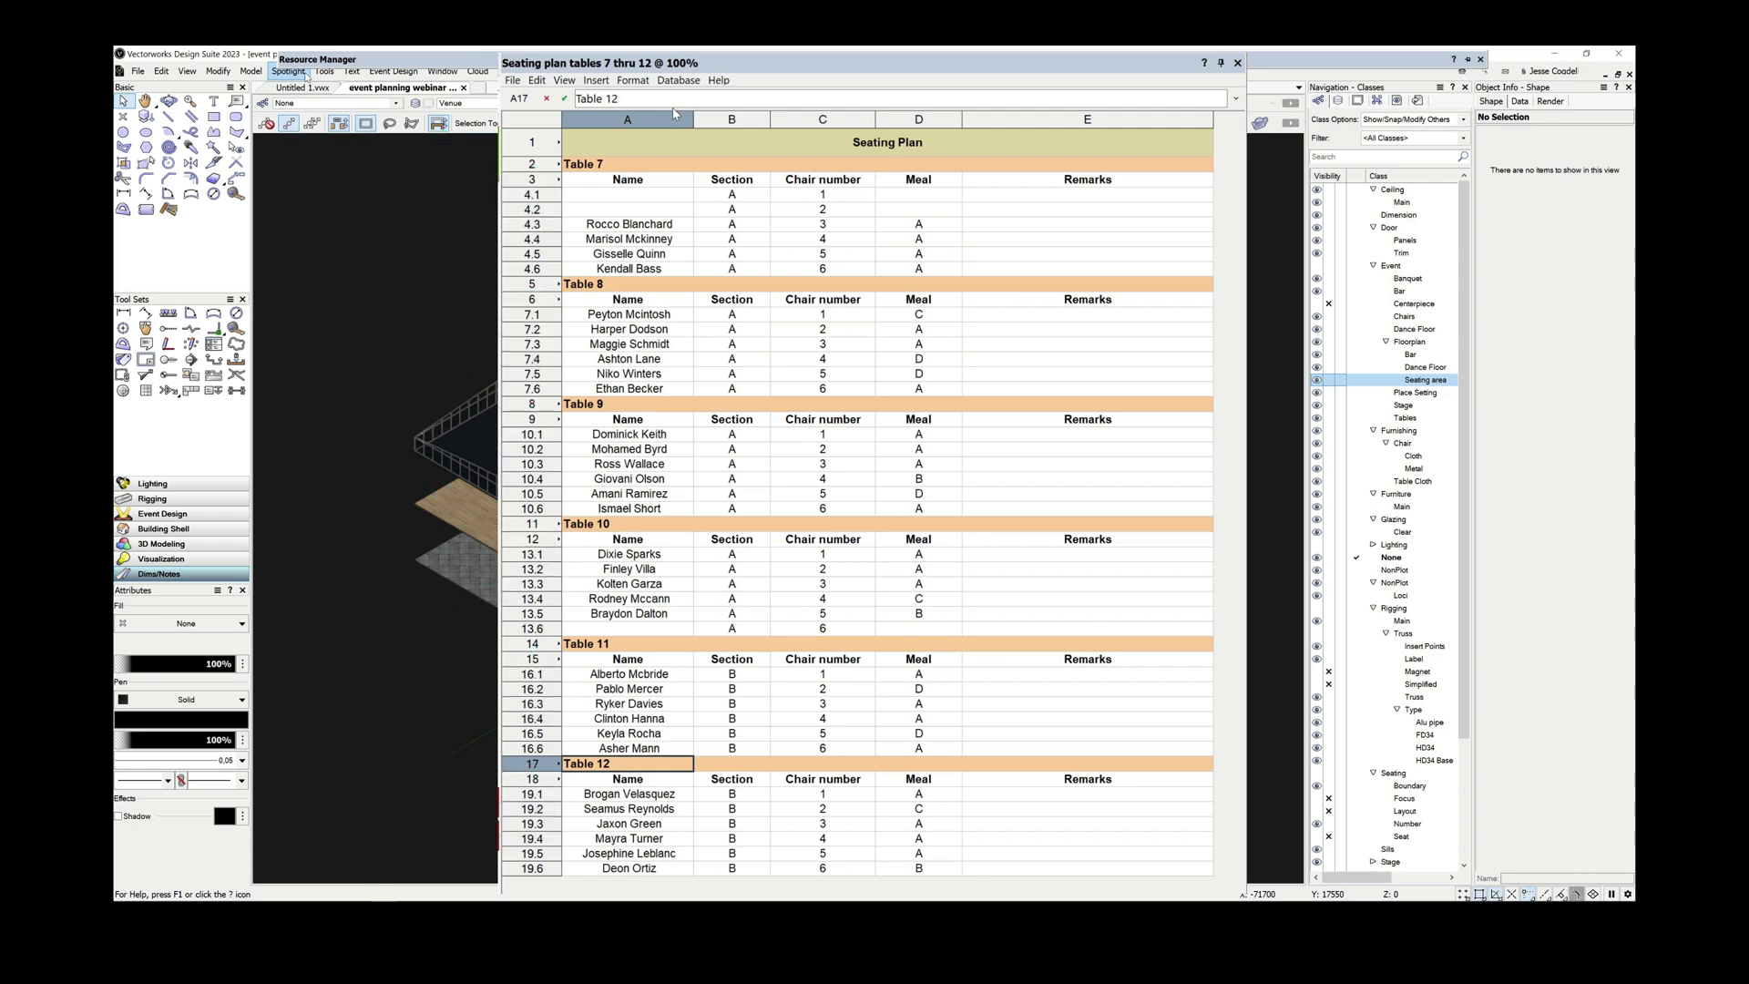
pyautogui.hotkey('ctrl', 'w')
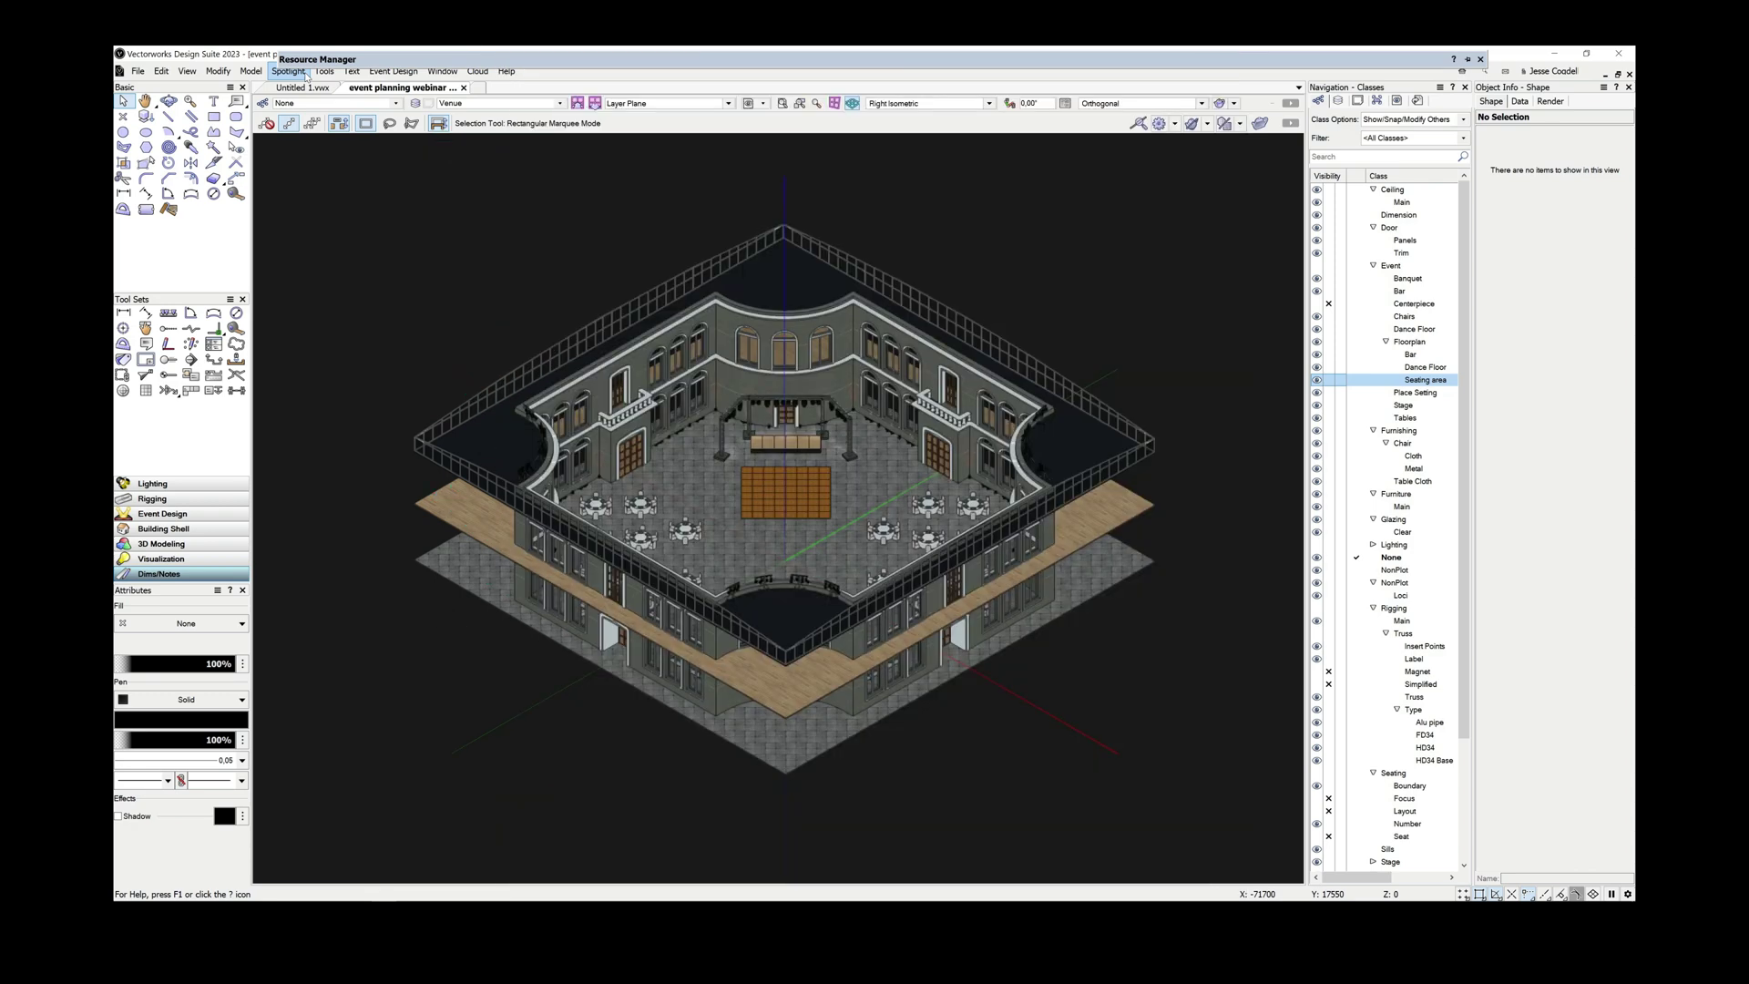
# - Start a new custom report titled 'Seating plan list'
pyautogui.click(306, 76)
pyautogui.moveTo(317, 243)
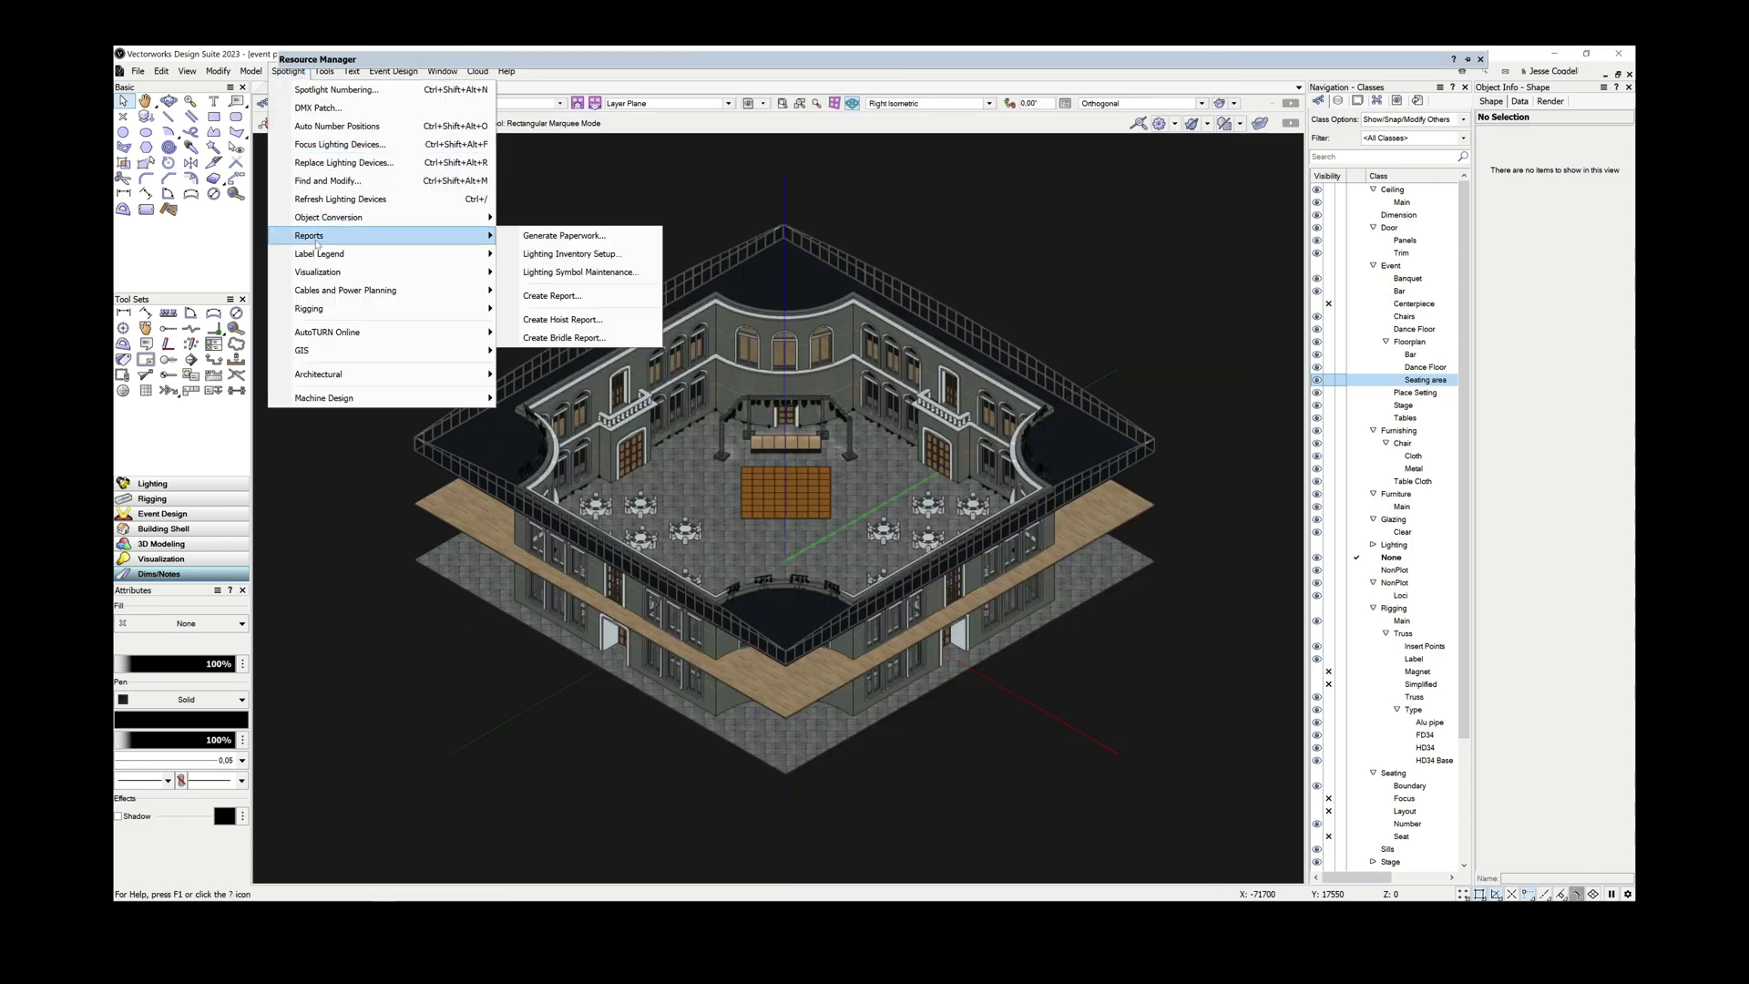
pyautogui.click(552, 296)
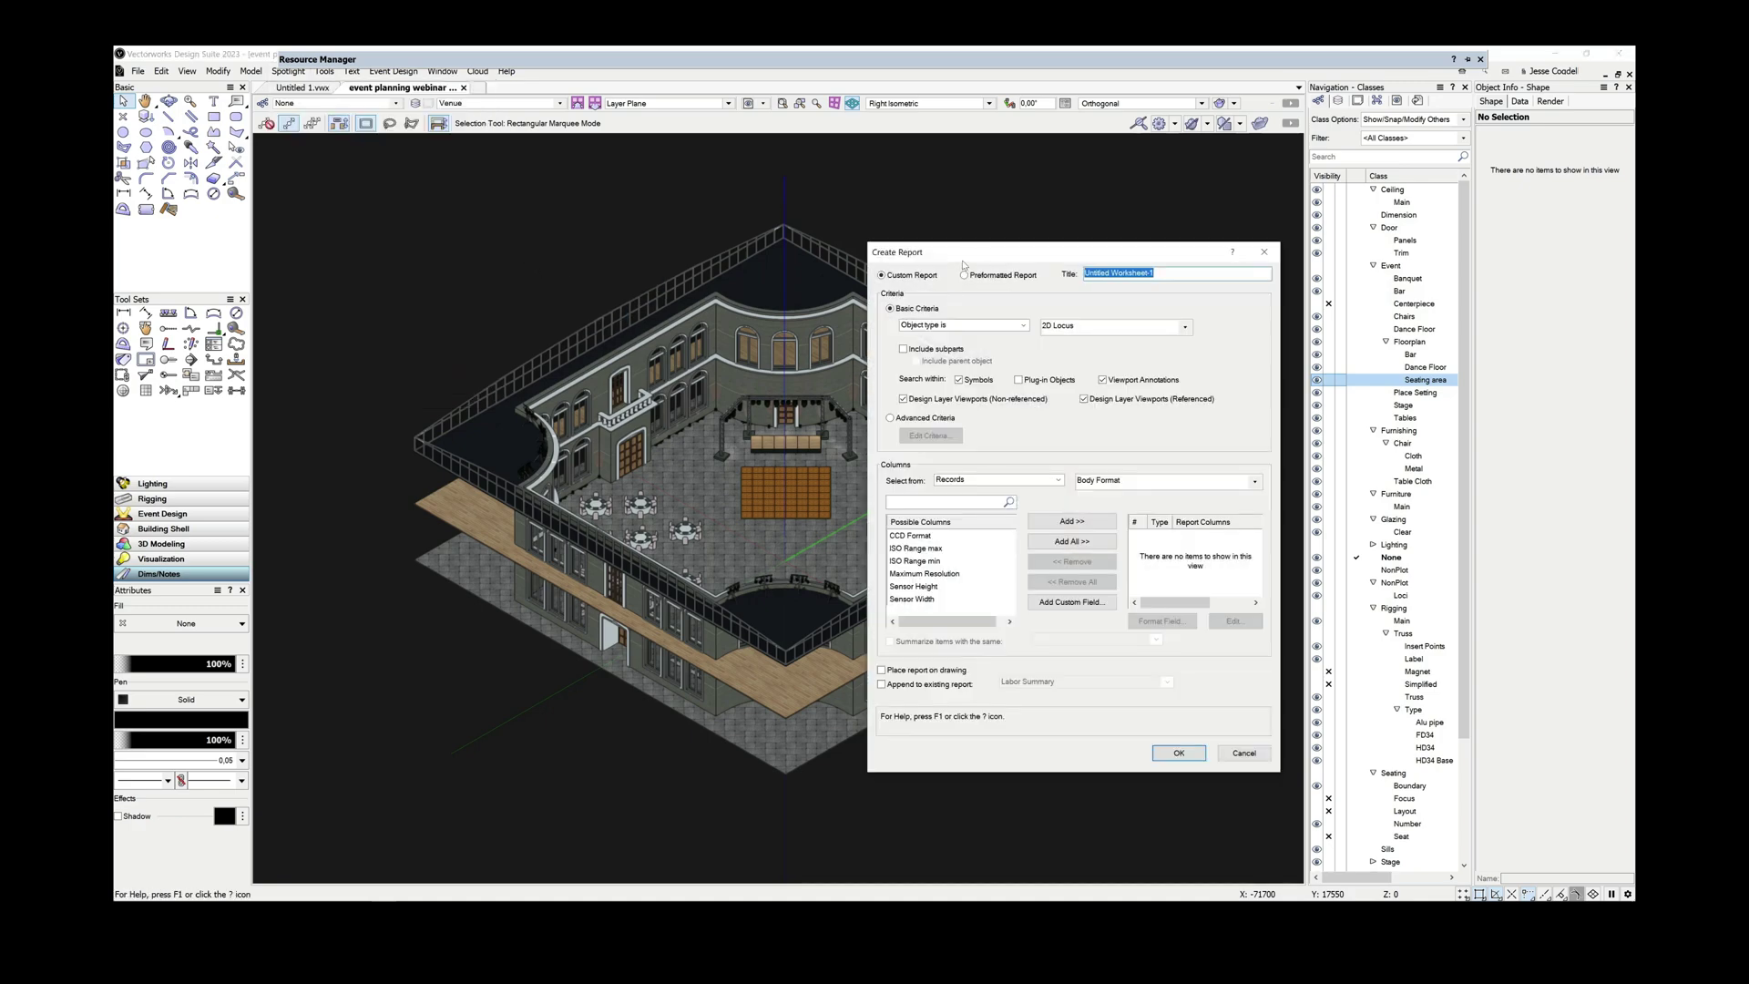
pyautogui.moveTo(994, 257); pyautogui.dragTo(710, 240)
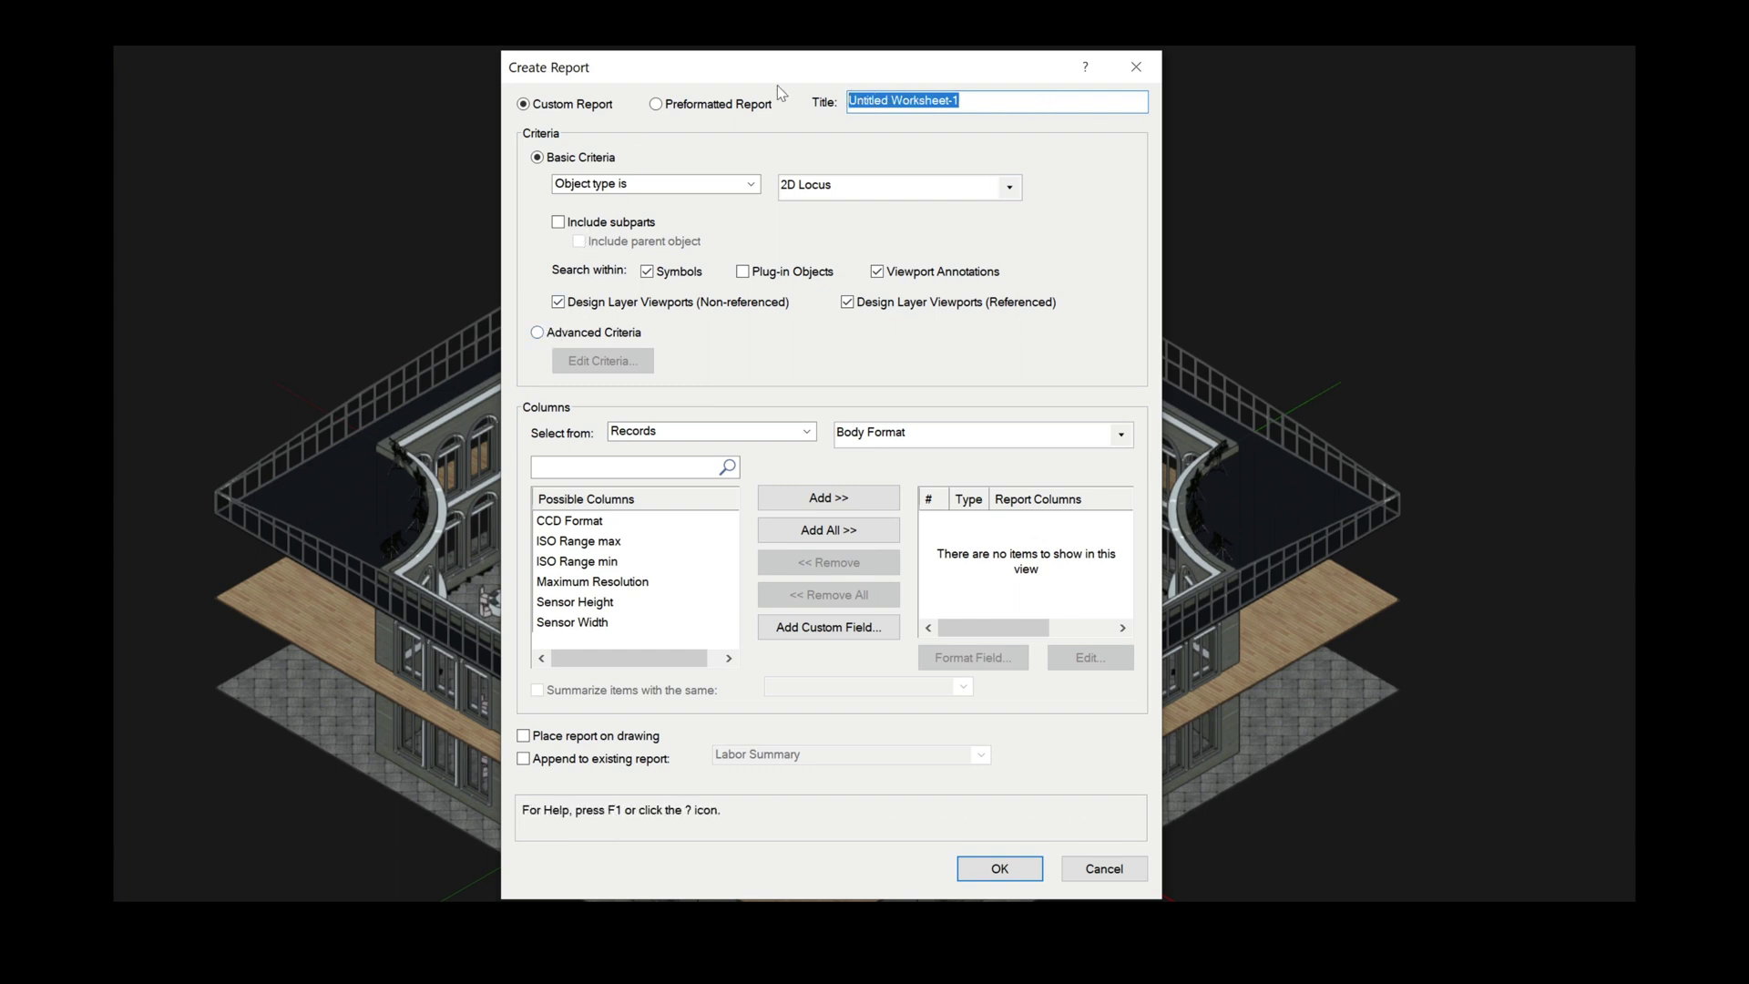
pyautogui.write('Seating plan ')
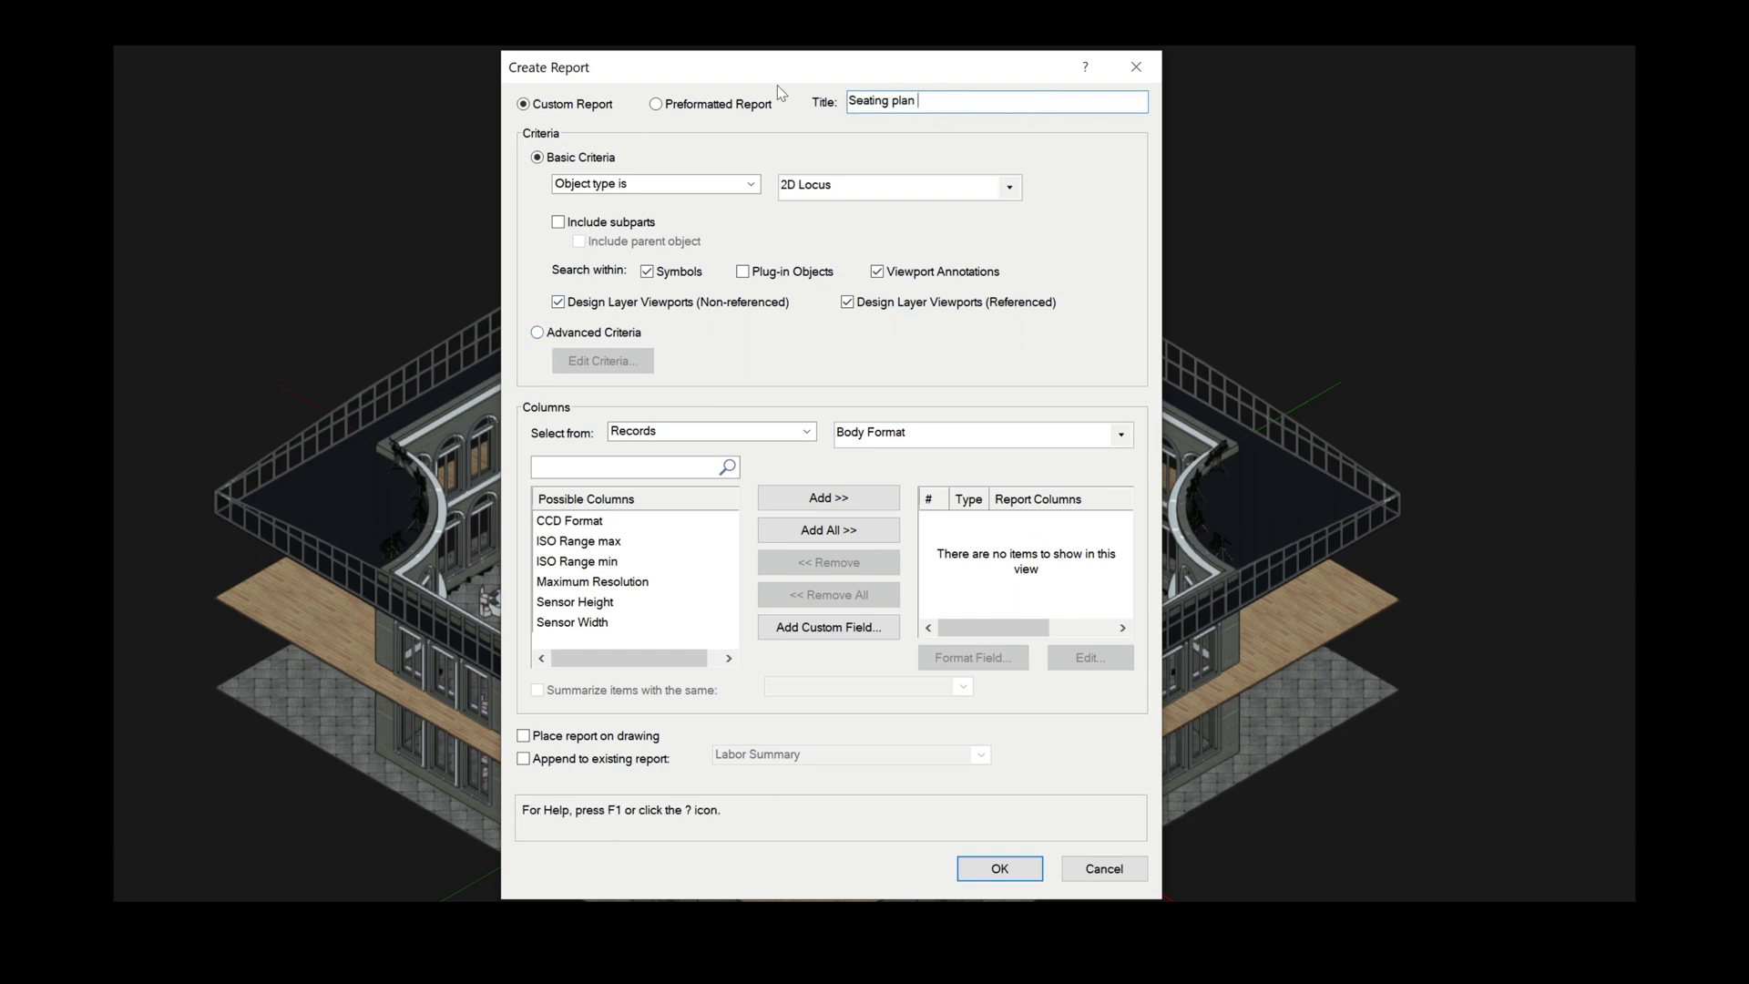
pyautogui.write('list')
# - In the advanced criteria, change the first criterion to Class is Event-Chairs
pyautogui.click(537, 332)
pyautogui.click(602, 360)
pyautogui.click(713, 293)
pyautogui.click(713, 294)
pyautogui.click(671, 394)
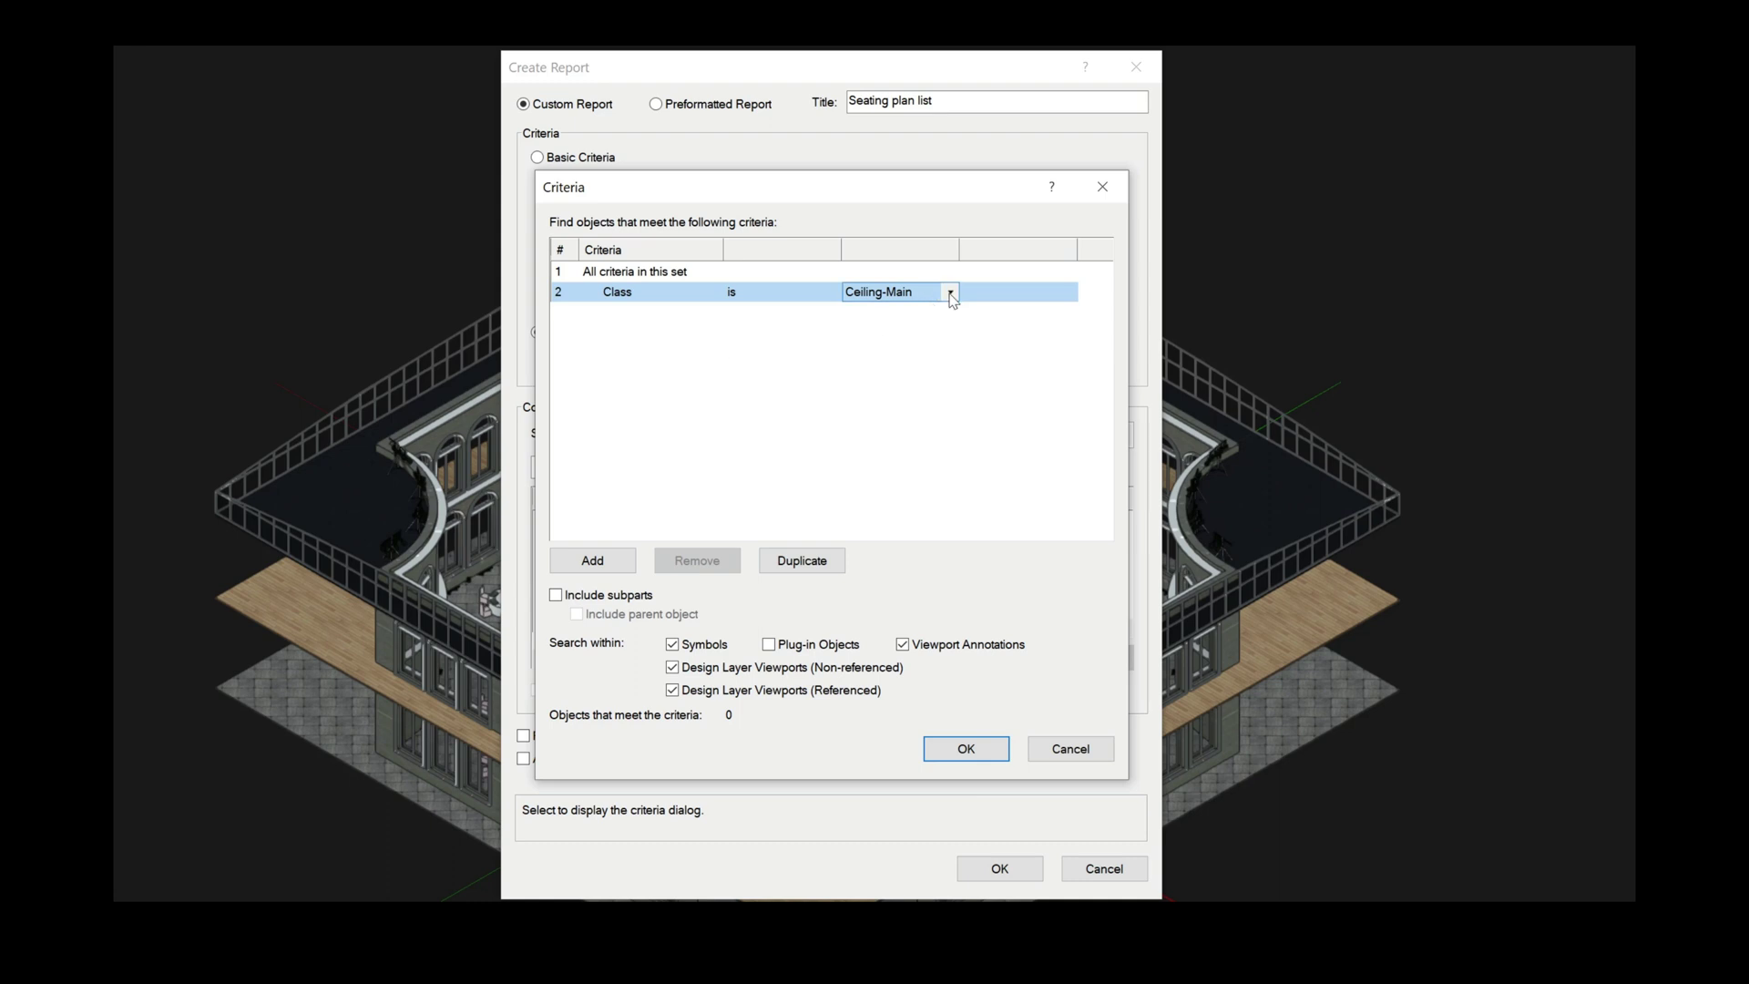
pyautogui.click(950, 293)
pyautogui.click(858, 391)
pyautogui.click(875, 414)
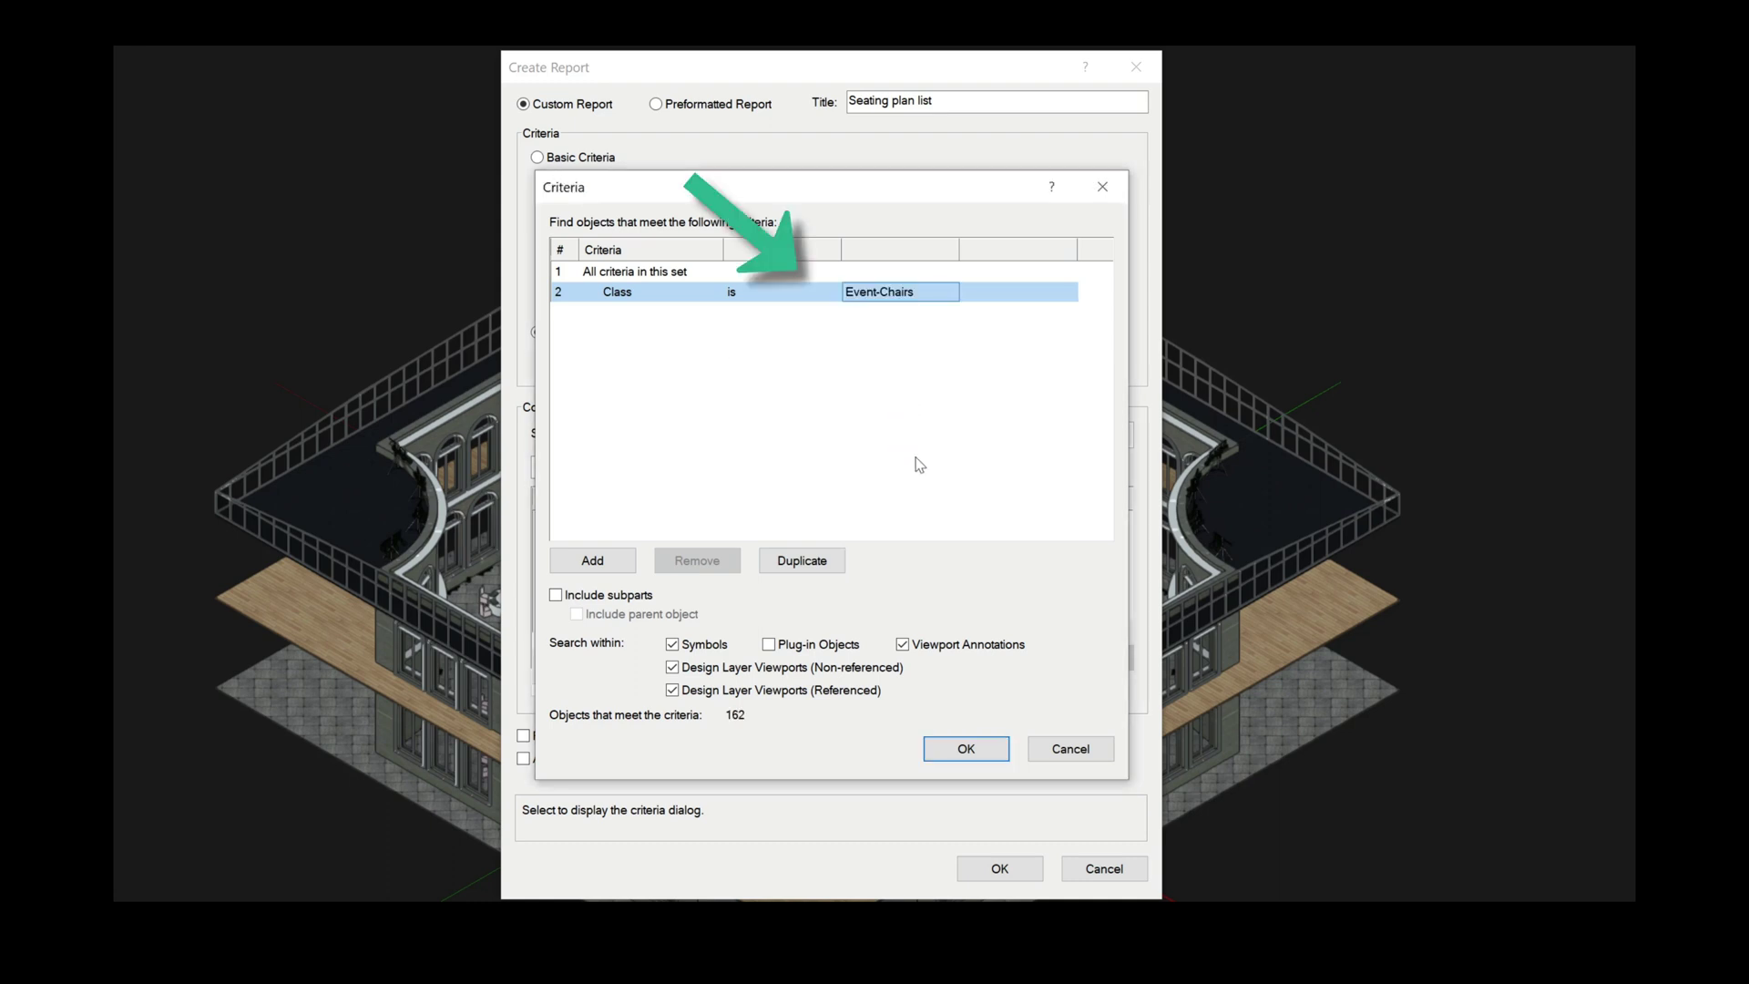
# - Add a Field Value criterion requiring Event Planning Record Table number to be 1
pyautogui.click(592, 561)
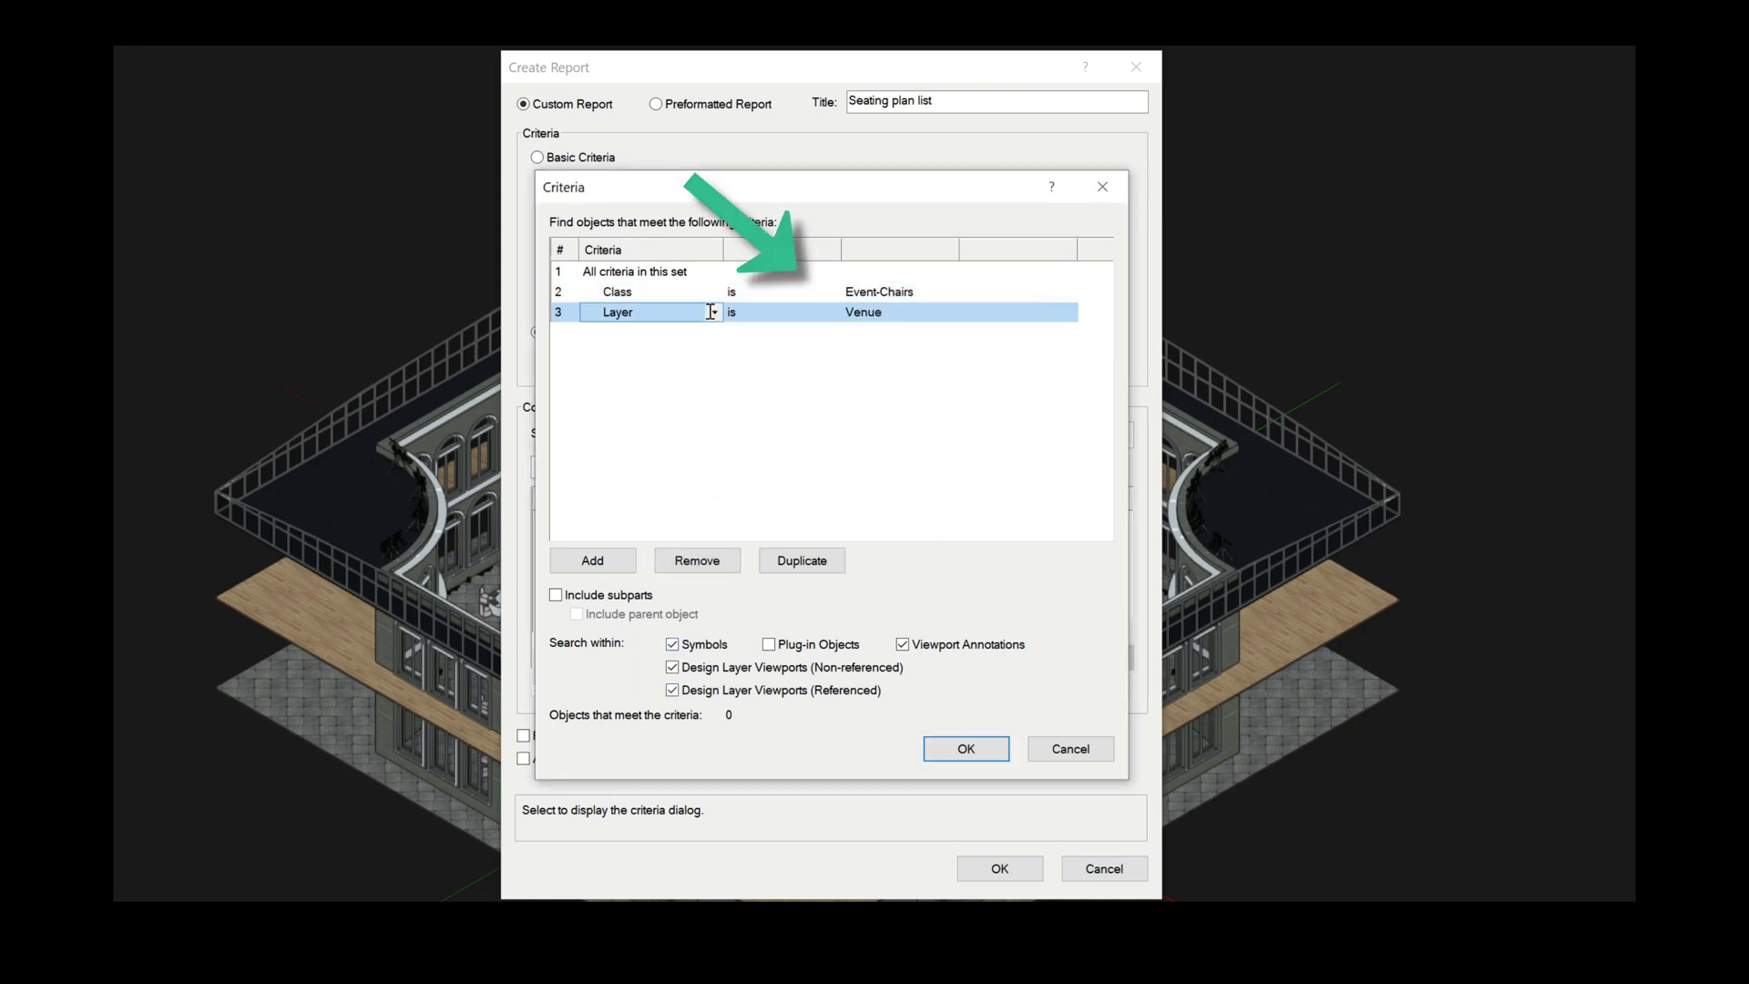
pyautogui.click(709, 311)
pyautogui.click(659, 507)
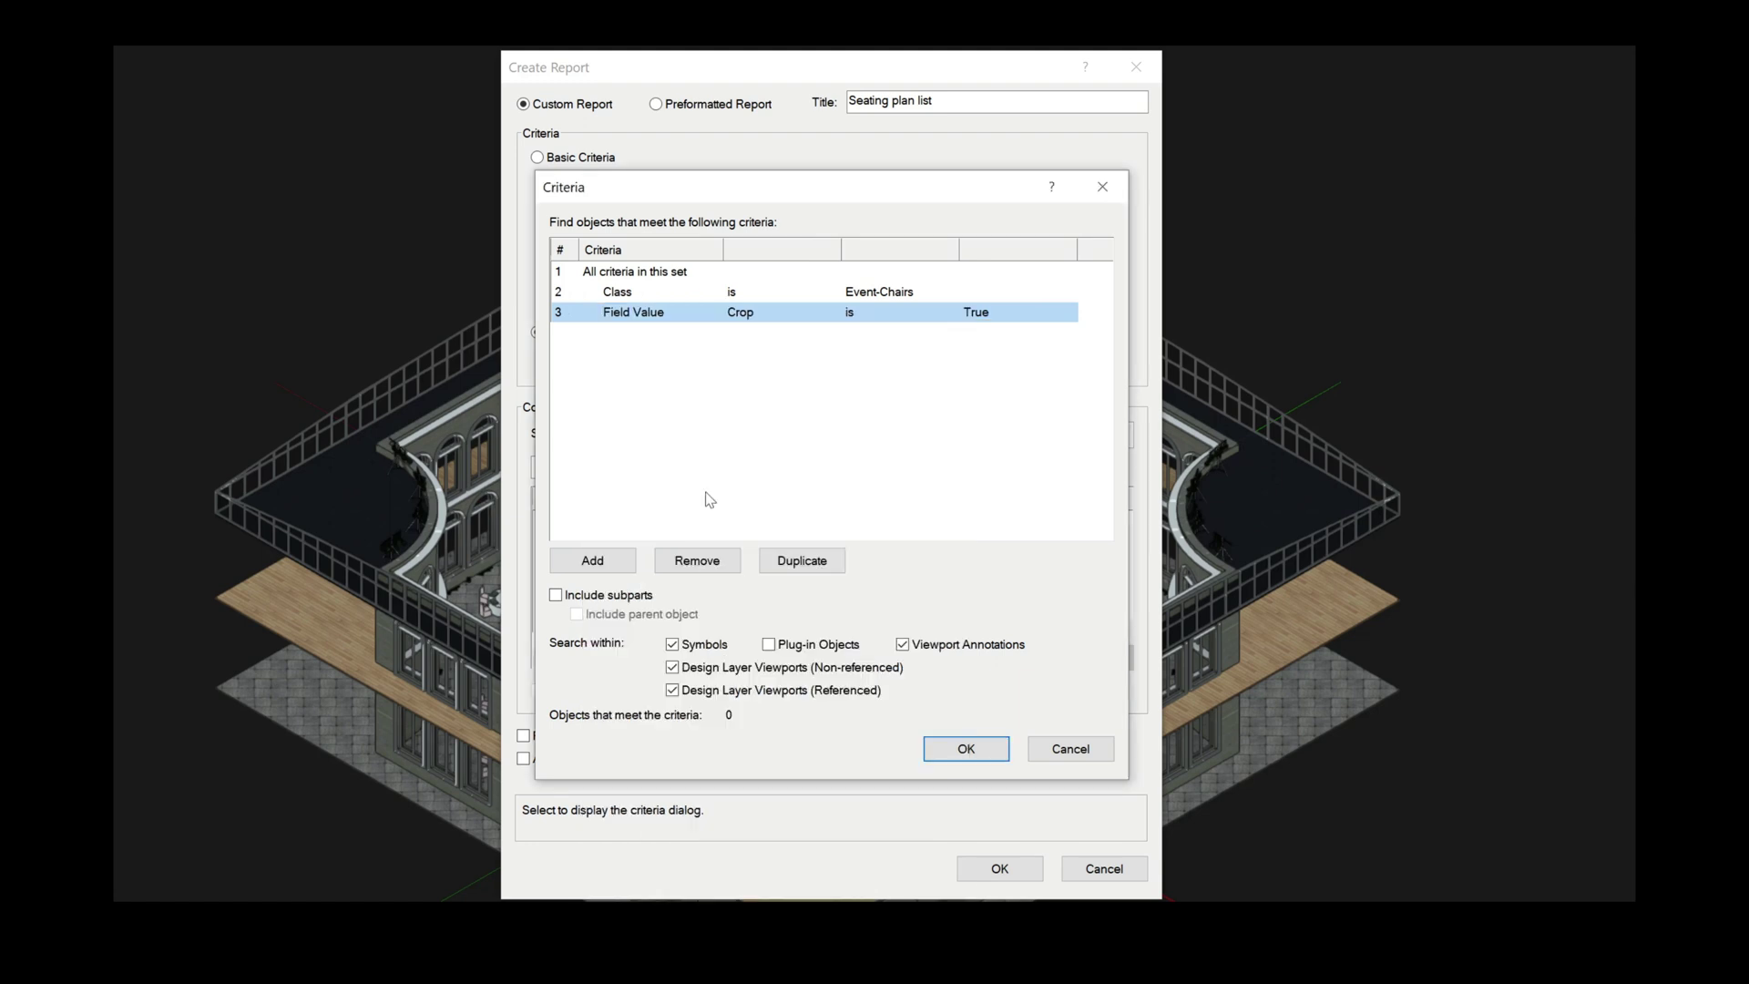
pyautogui.click(832, 314)
pyautogui.click(831, 313)
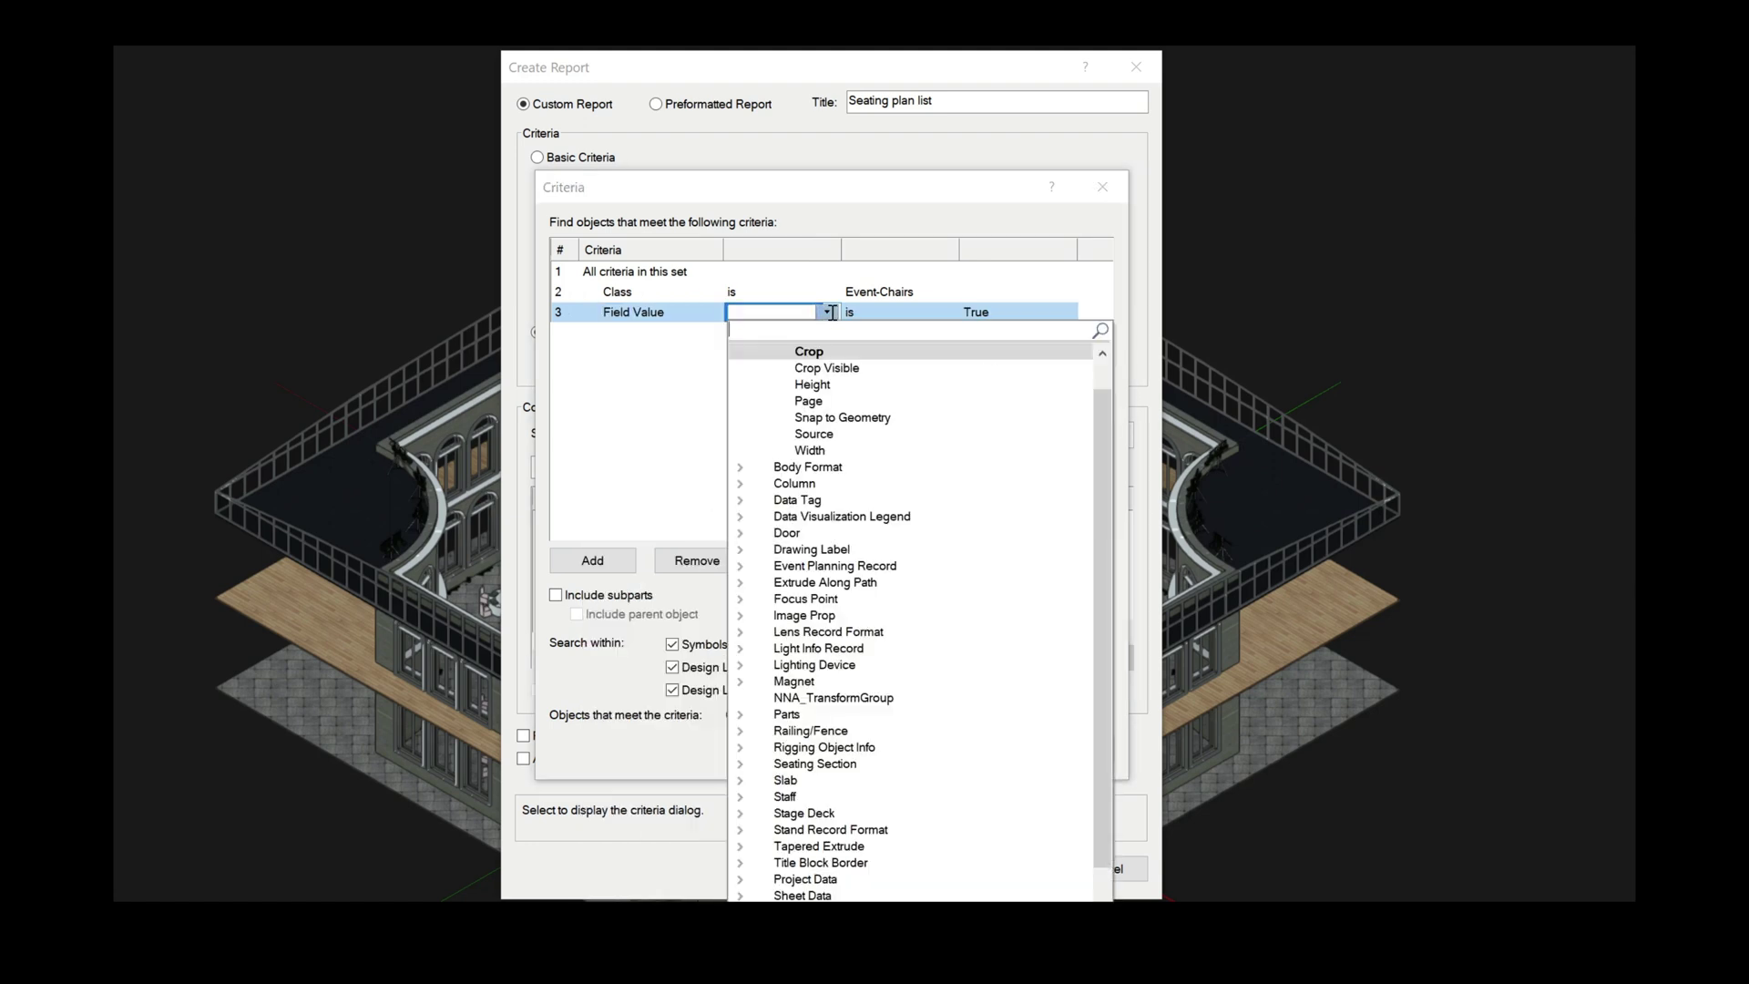
pyautogui.click(766, 565)
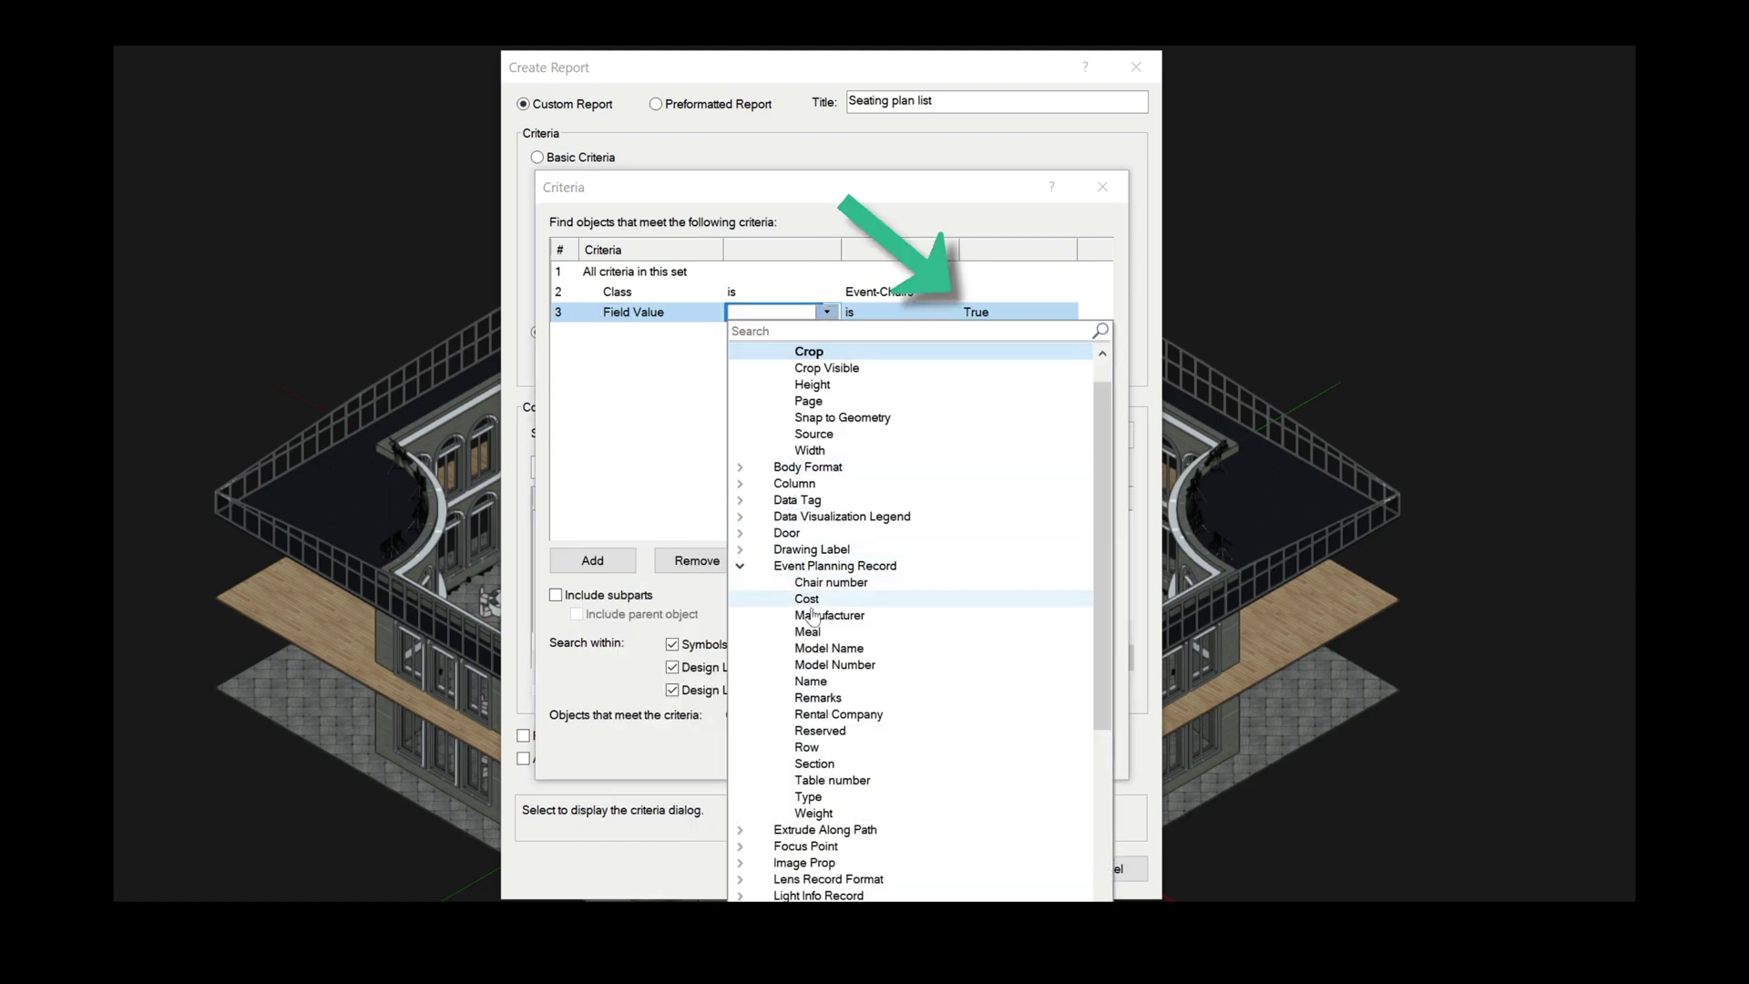
pyautogui.click(831, 780)
pyautogui.click(1030, 312)
pyautogui.write('1')
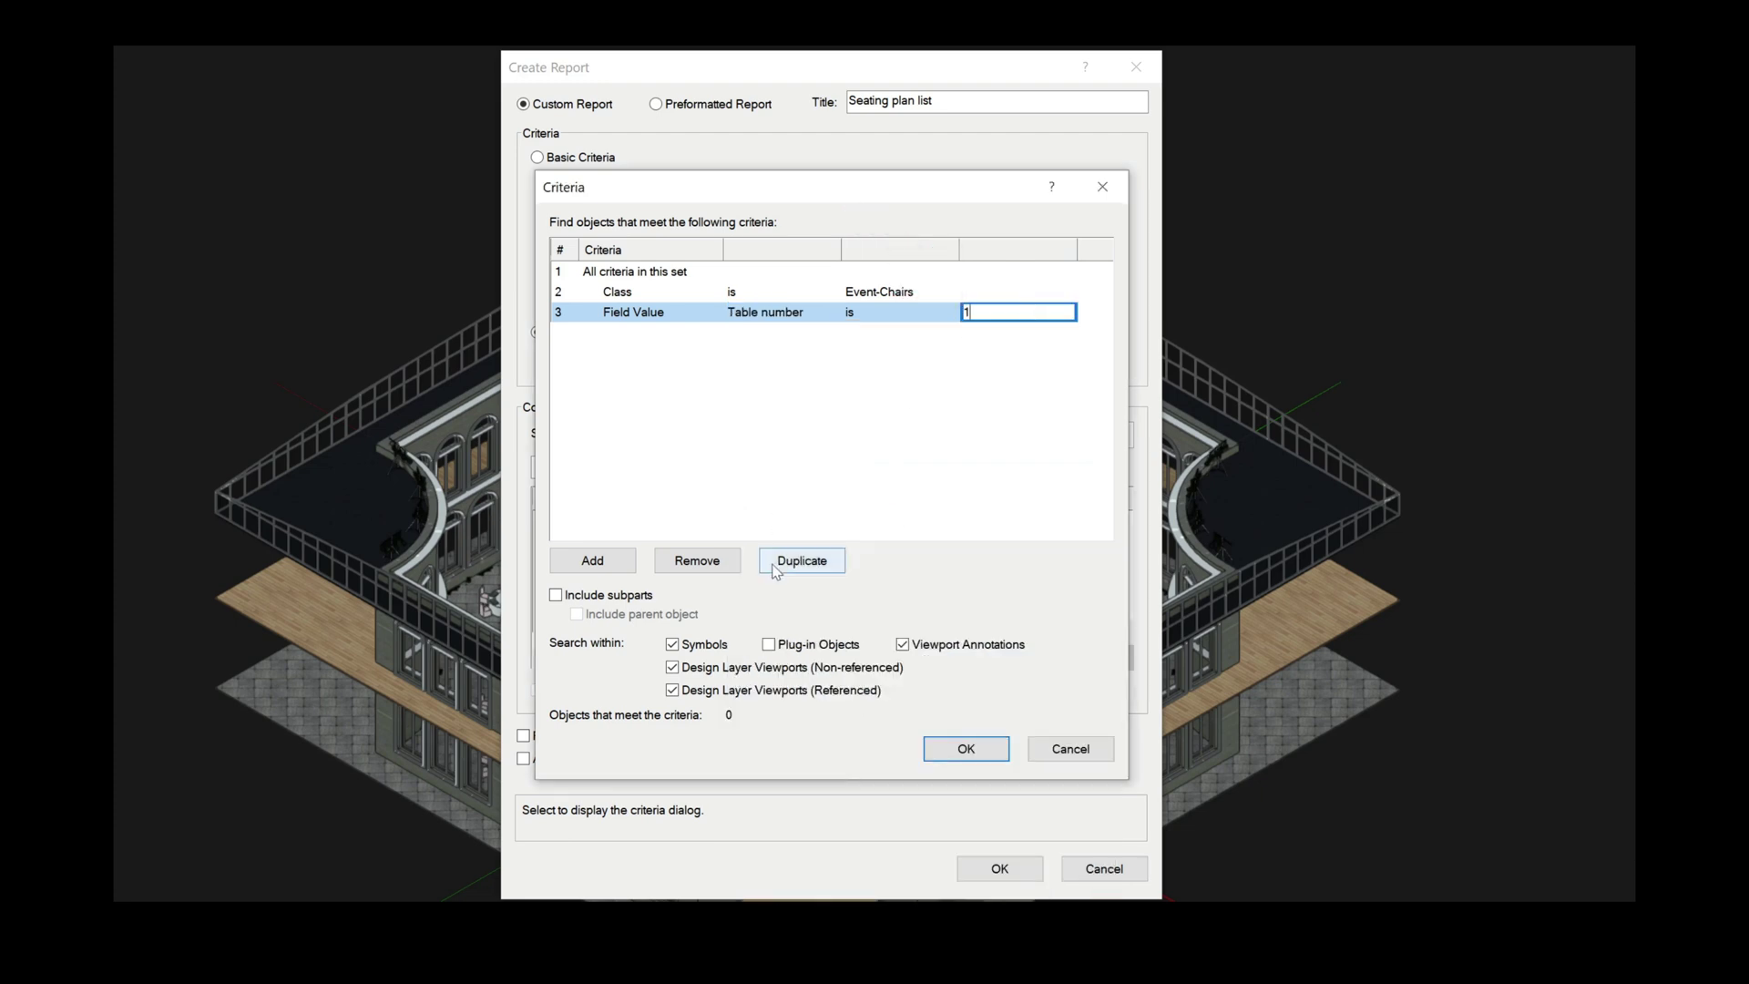
pyautogui.click(806, 533)
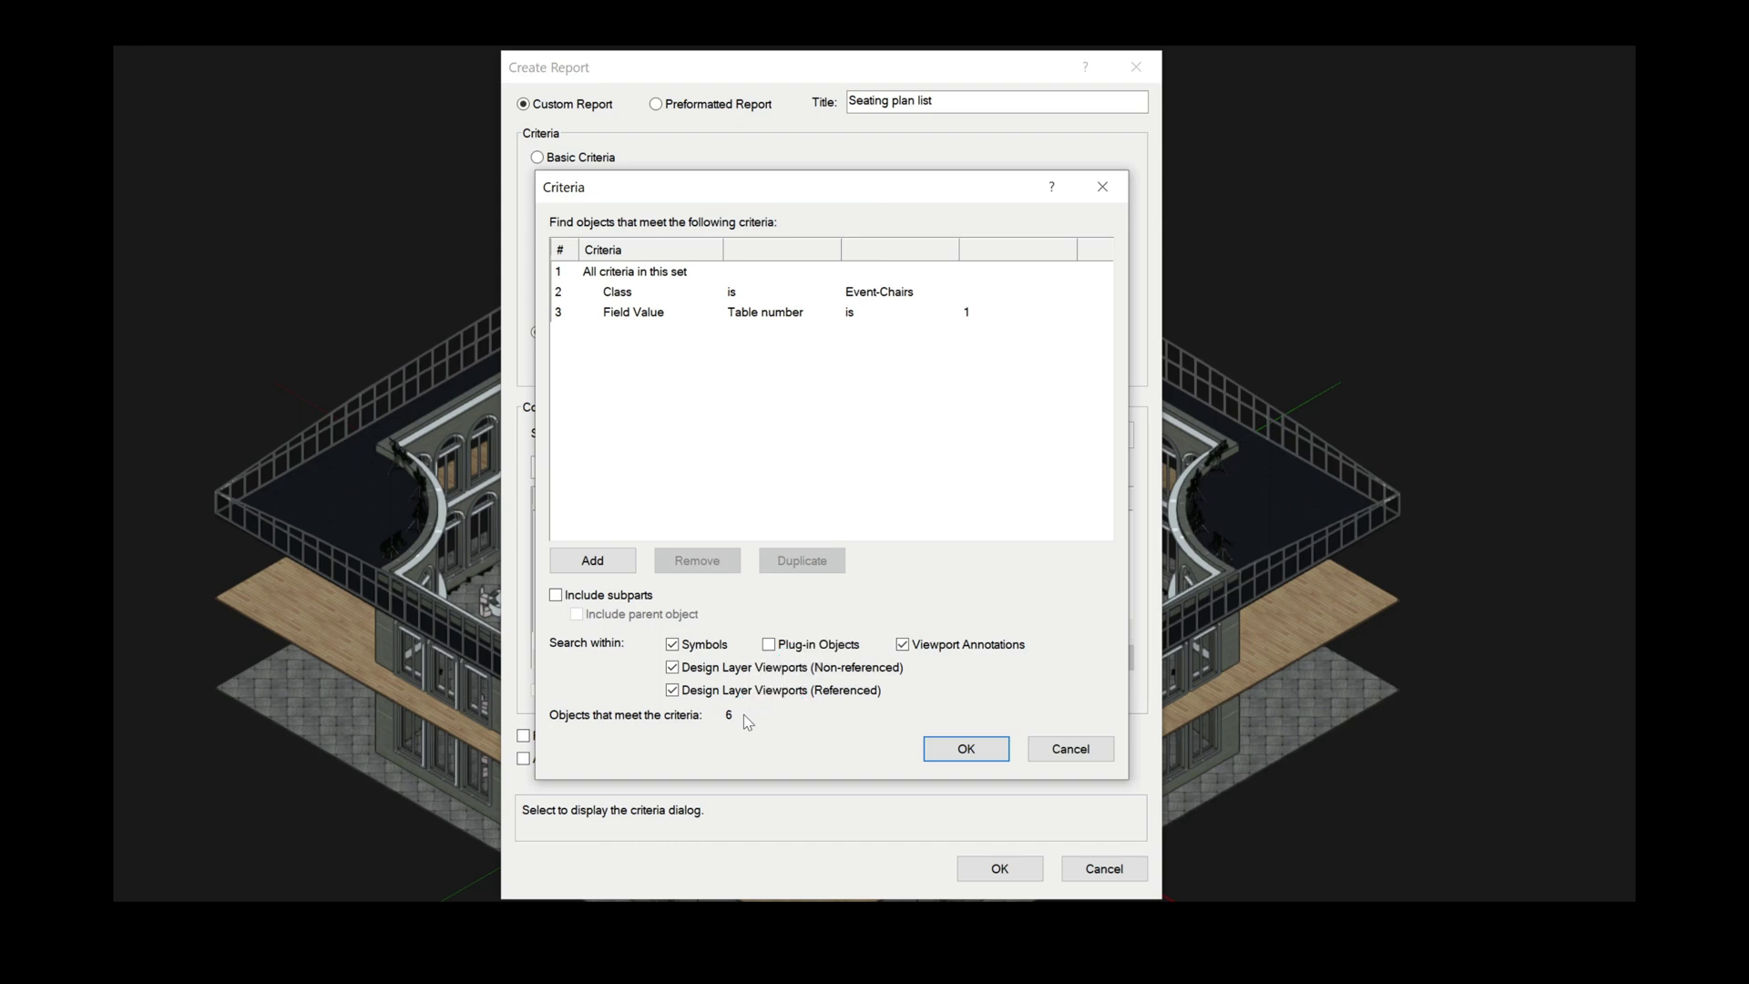
# - Accept the criteria, report on the Event Planning Record, and add its Name field as a column
pyautogui.click(993, 753)
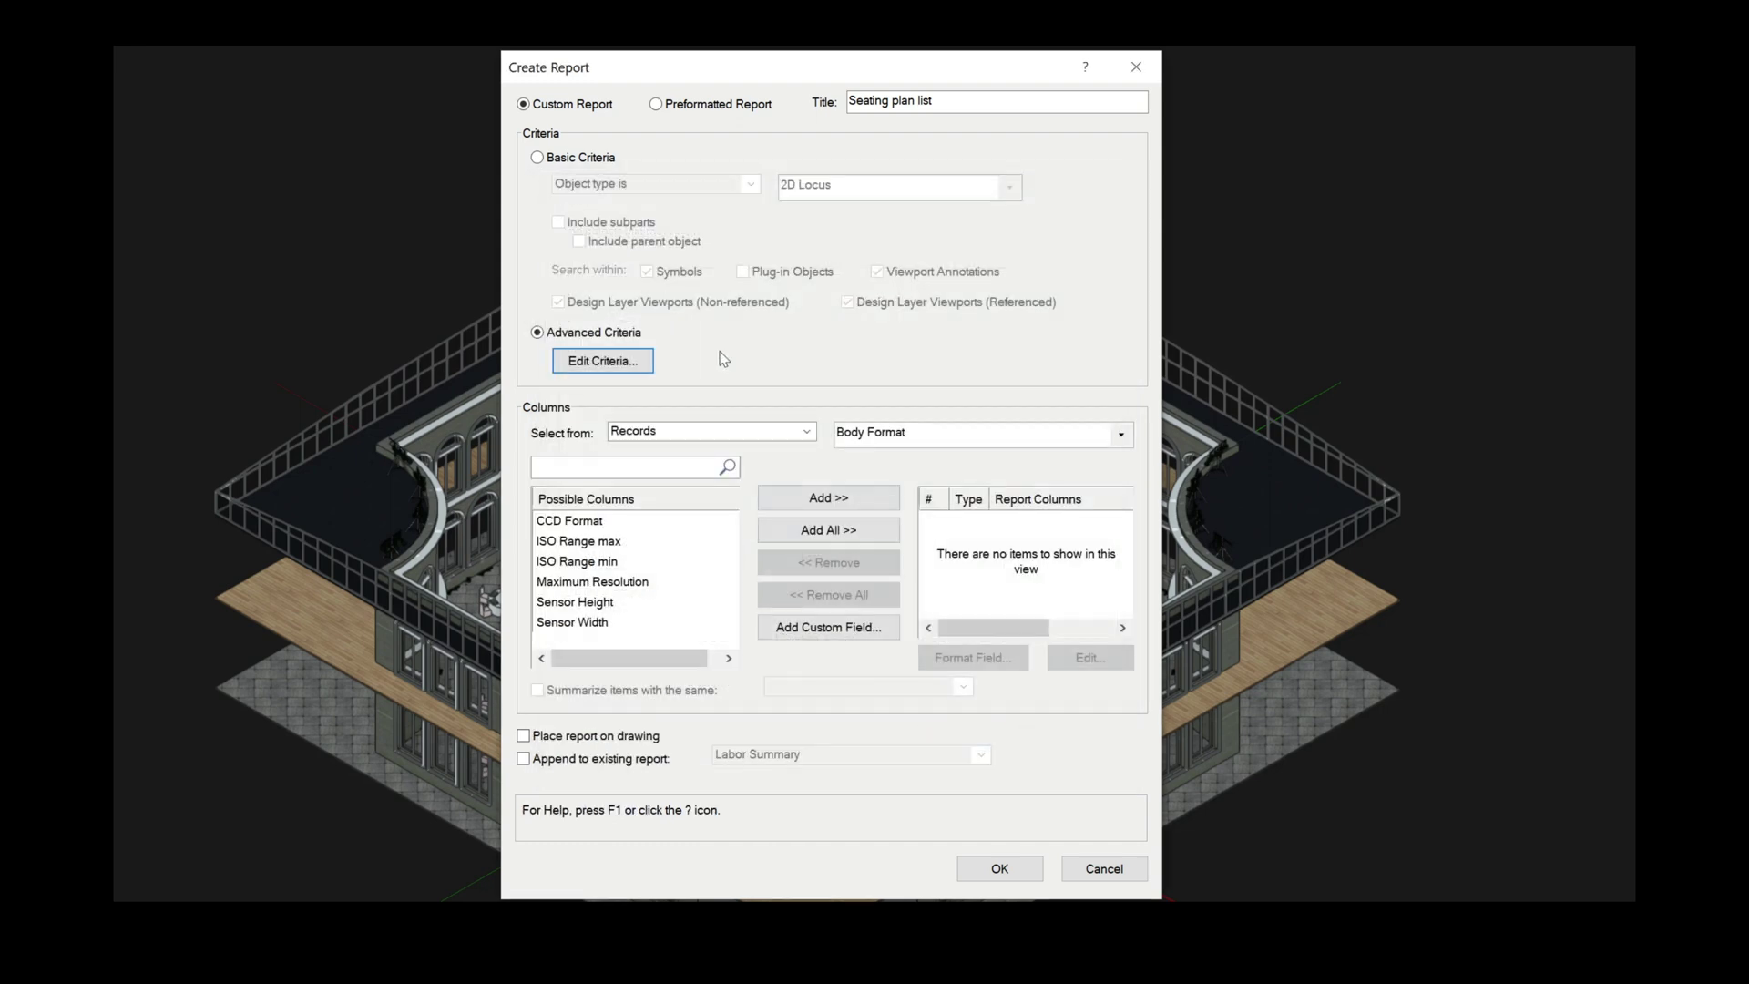
pyautogui.click(1120, 435)
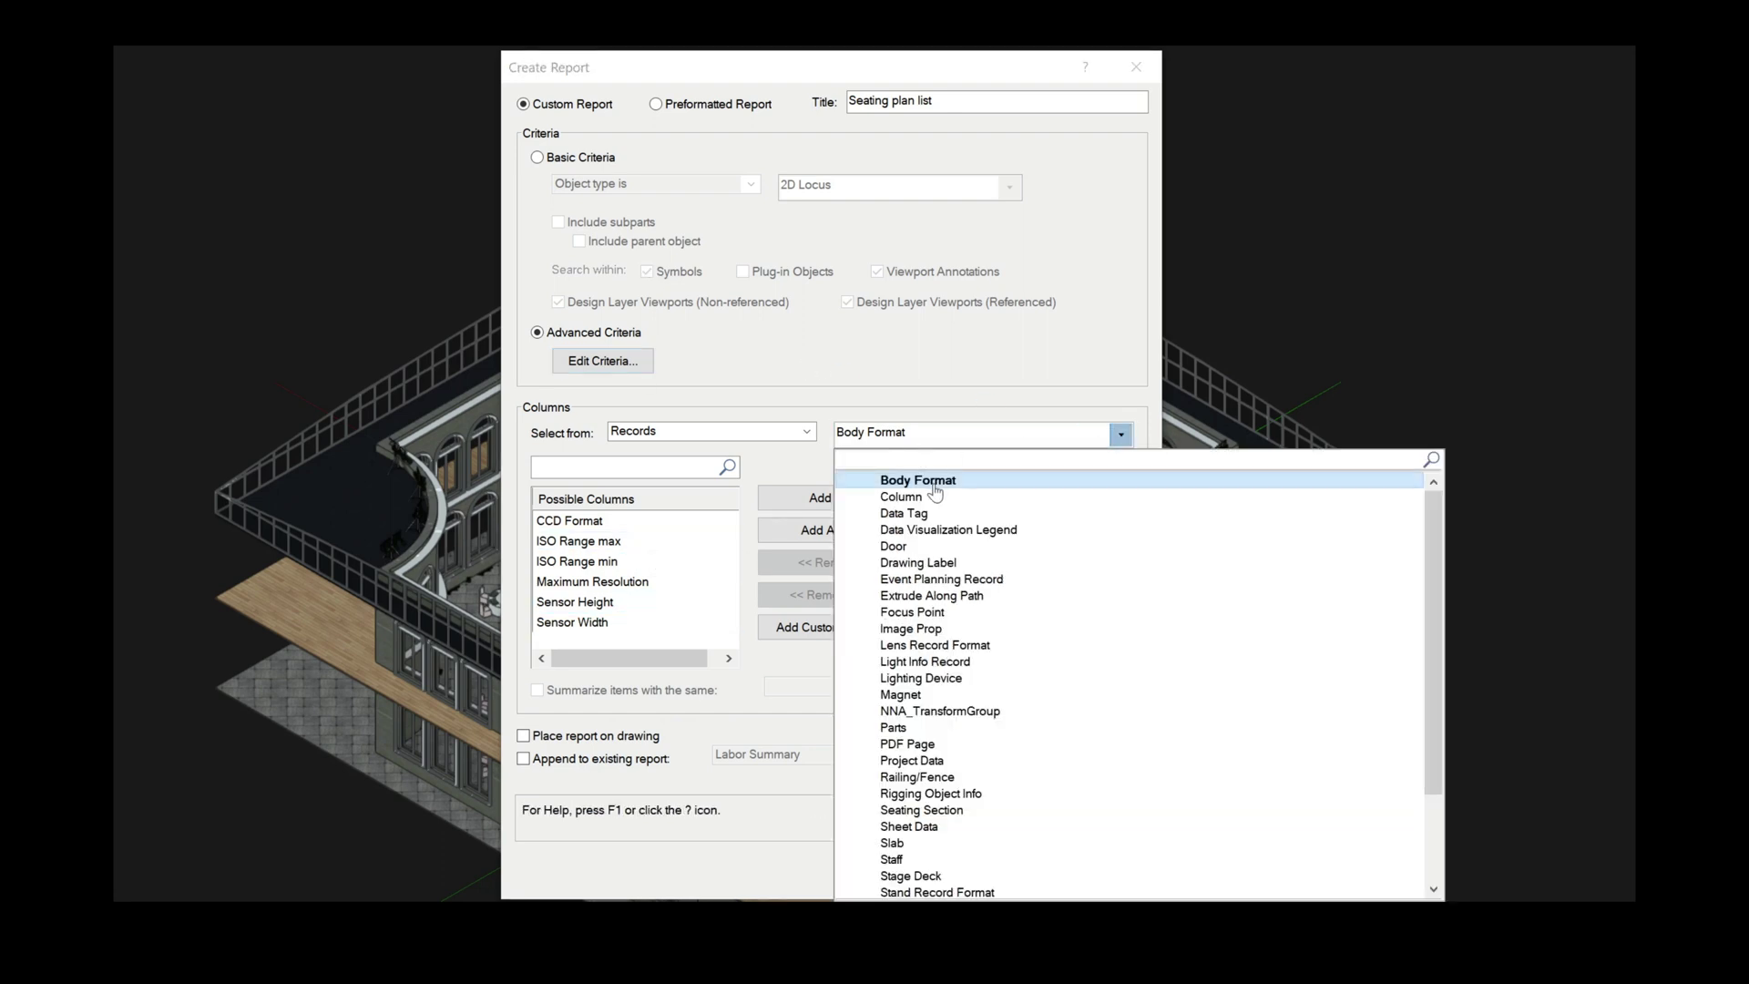
pyautogui.click(929, 581)
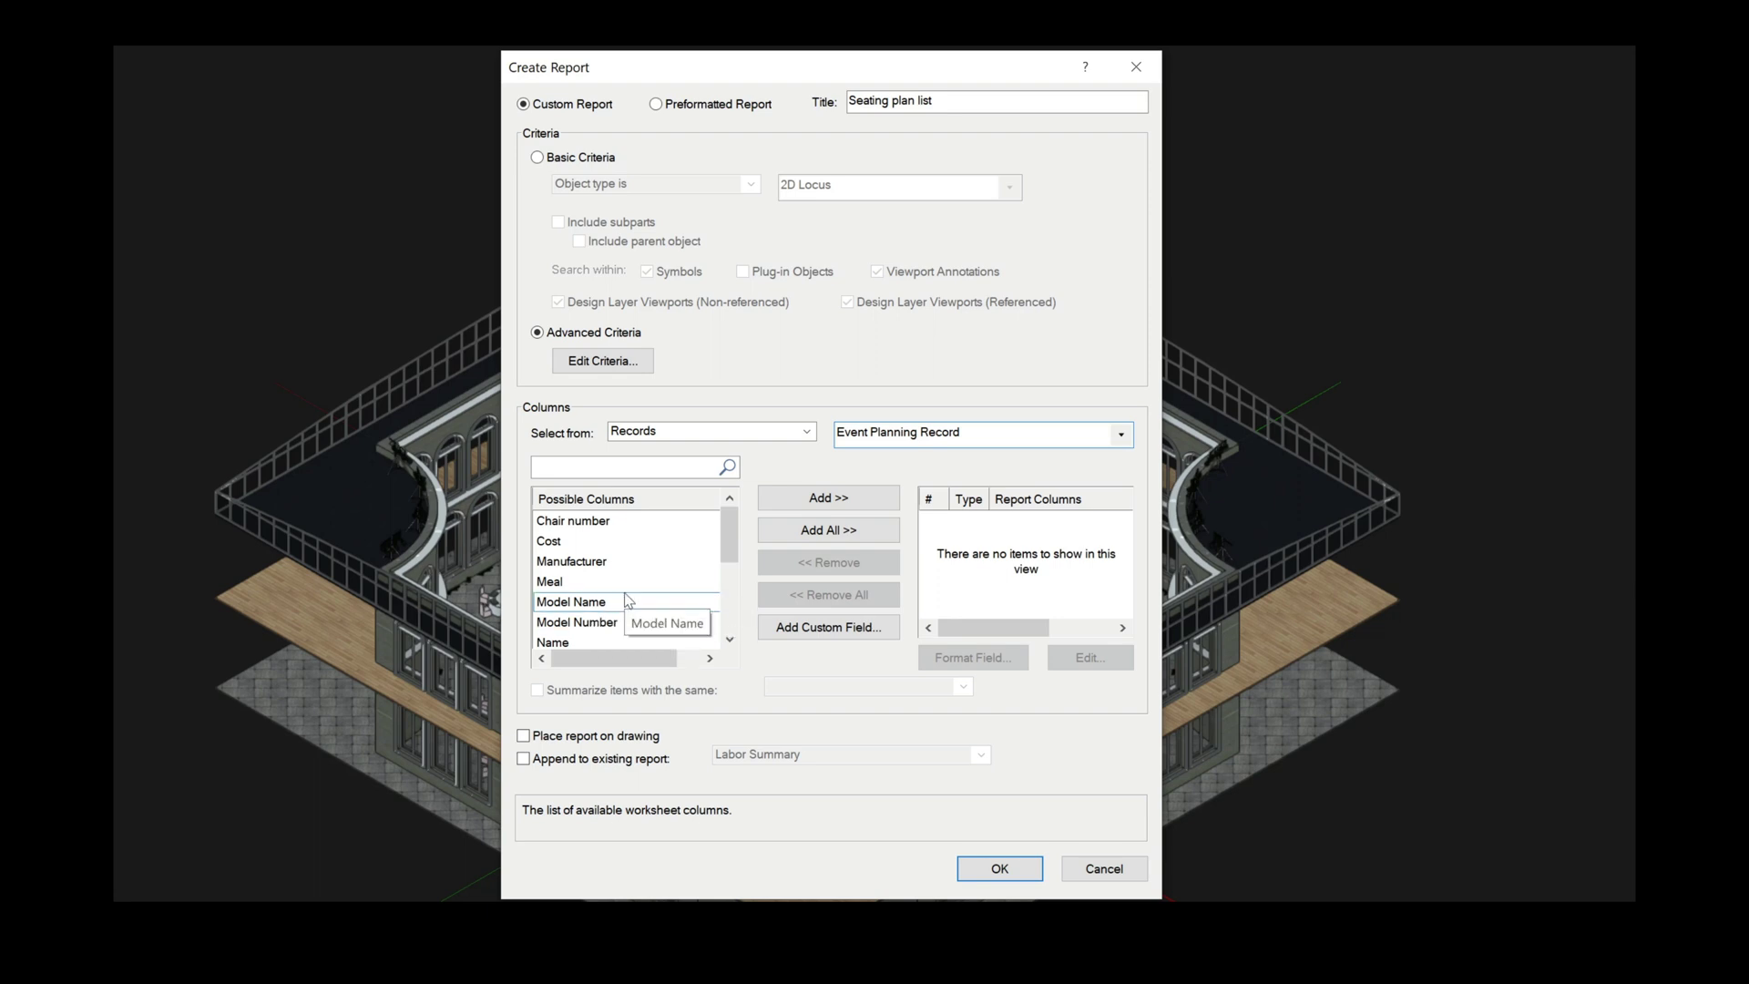
pyautogui.click(606, 642)
pyautogui.click(824, 498)
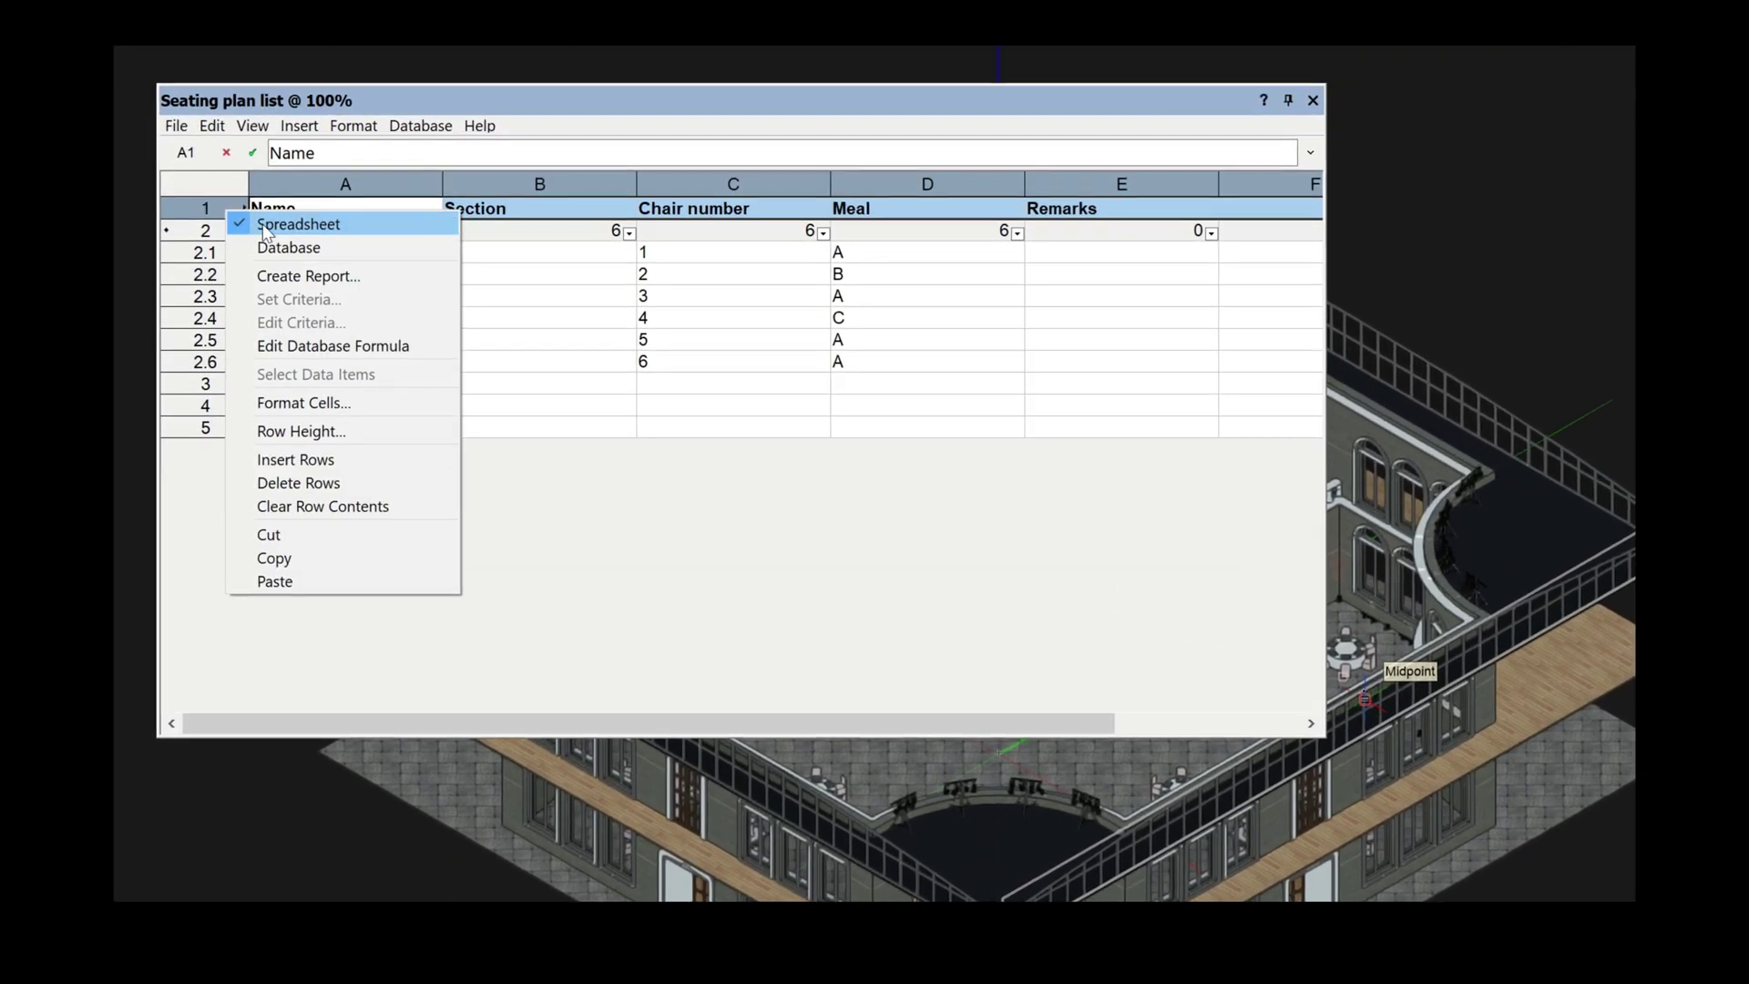
# - Insert two empty rows above the headers and make row 1 taller for the title
pyautogui.click(301, 458)
pyautogui.rightClick(206, 207)
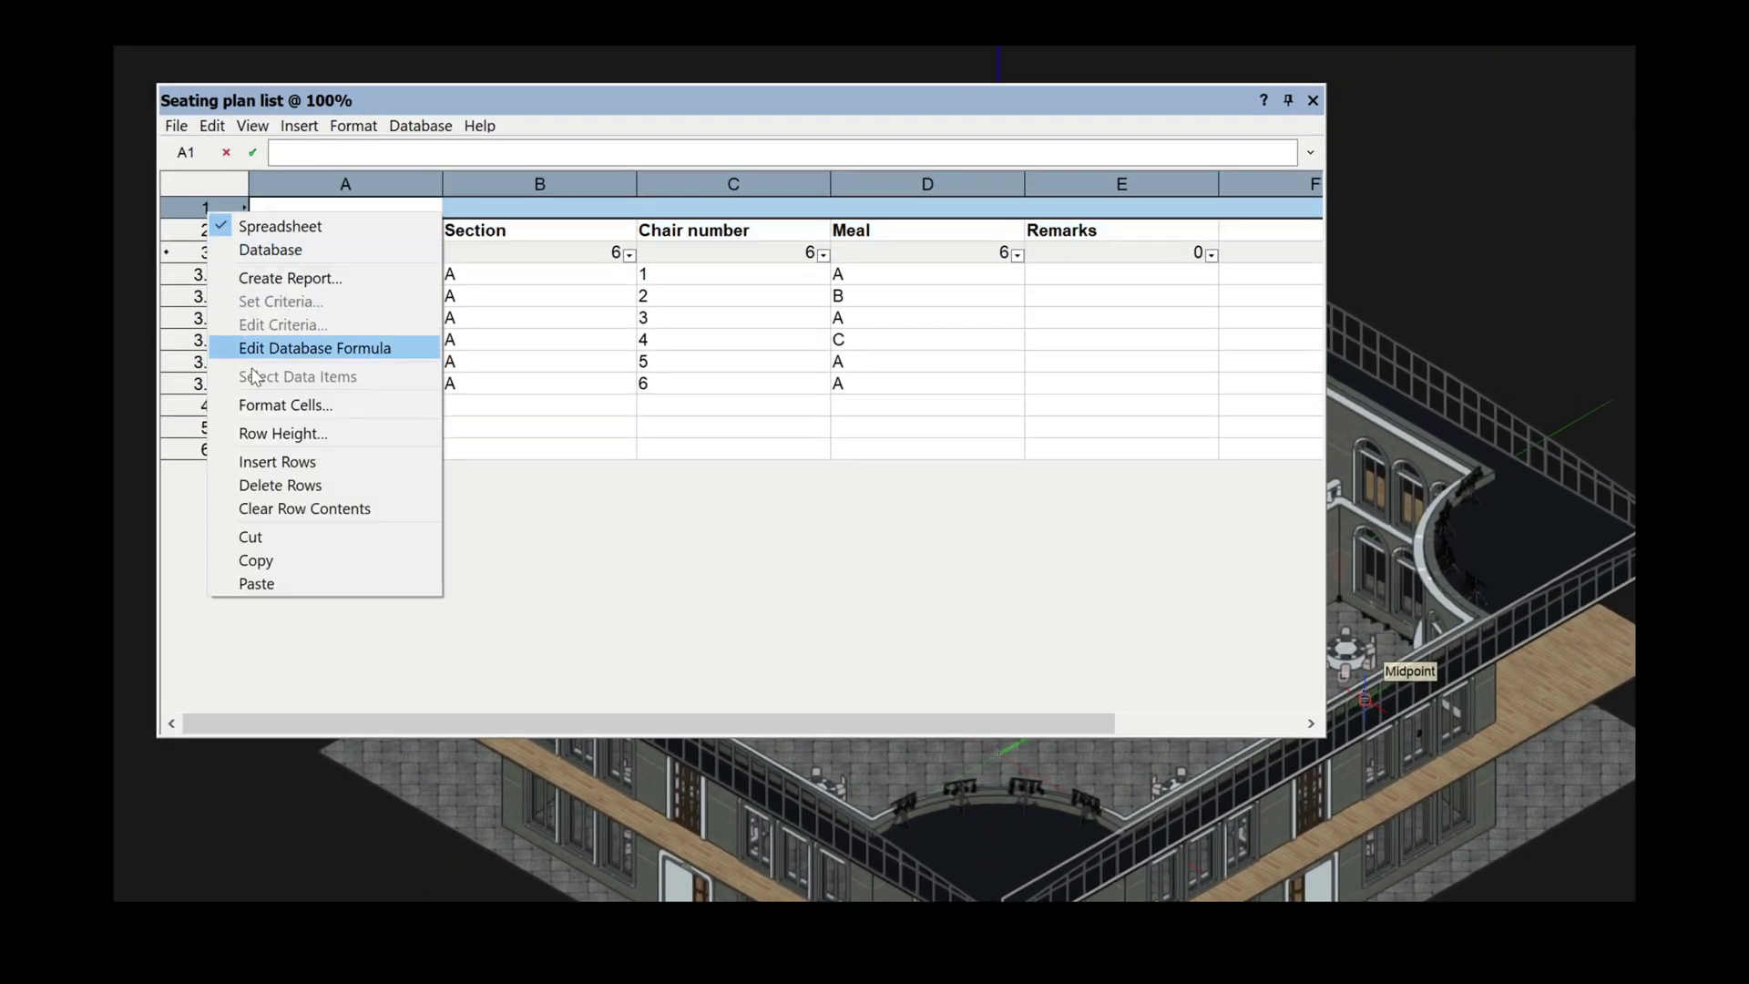
pyautogui.click(282, 464)
pyautogui.moveTo(229, 215); pyautogui.dragTo(234, 239)
# - Format row 1 as merged cells centred horizontally and vertically
pyautogui.rightClick(229, 224)
pyautogui.click(310, 416)
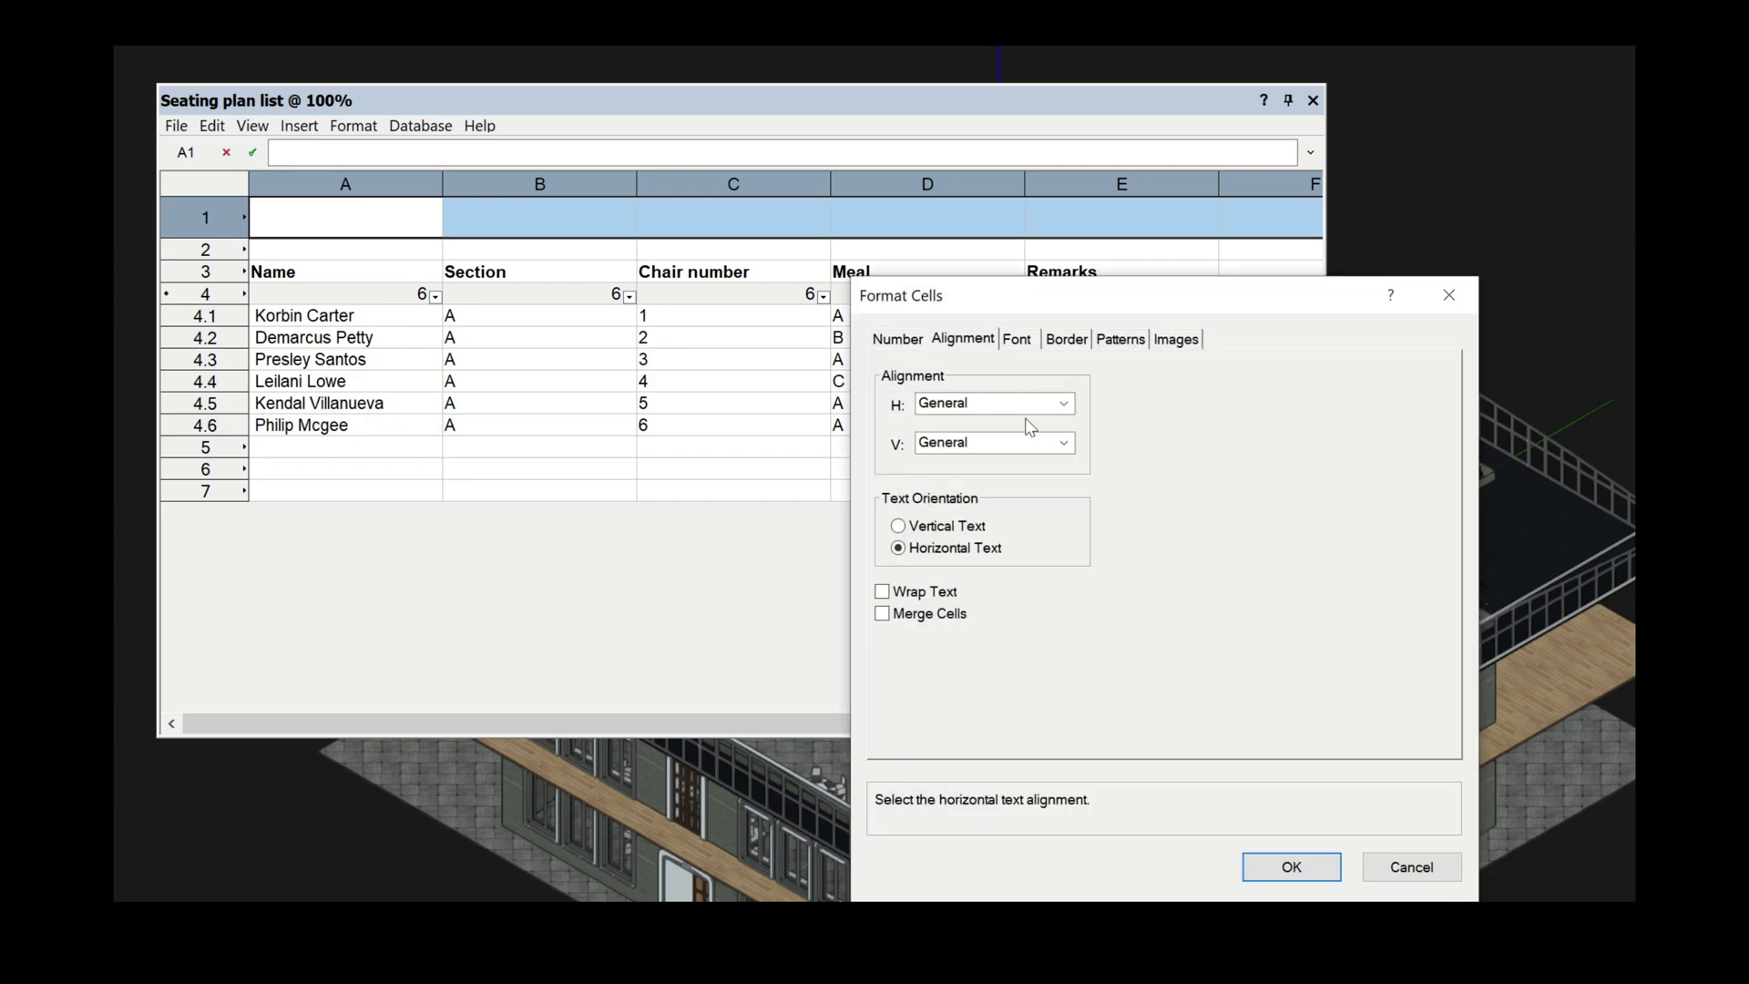
pyautogui.click(1063, 403)
pyautogui.click(973, 479)
pyautogui.click(1063, 442)
pyautogui.click(975, 518)
pyautogui.click(892, 616)
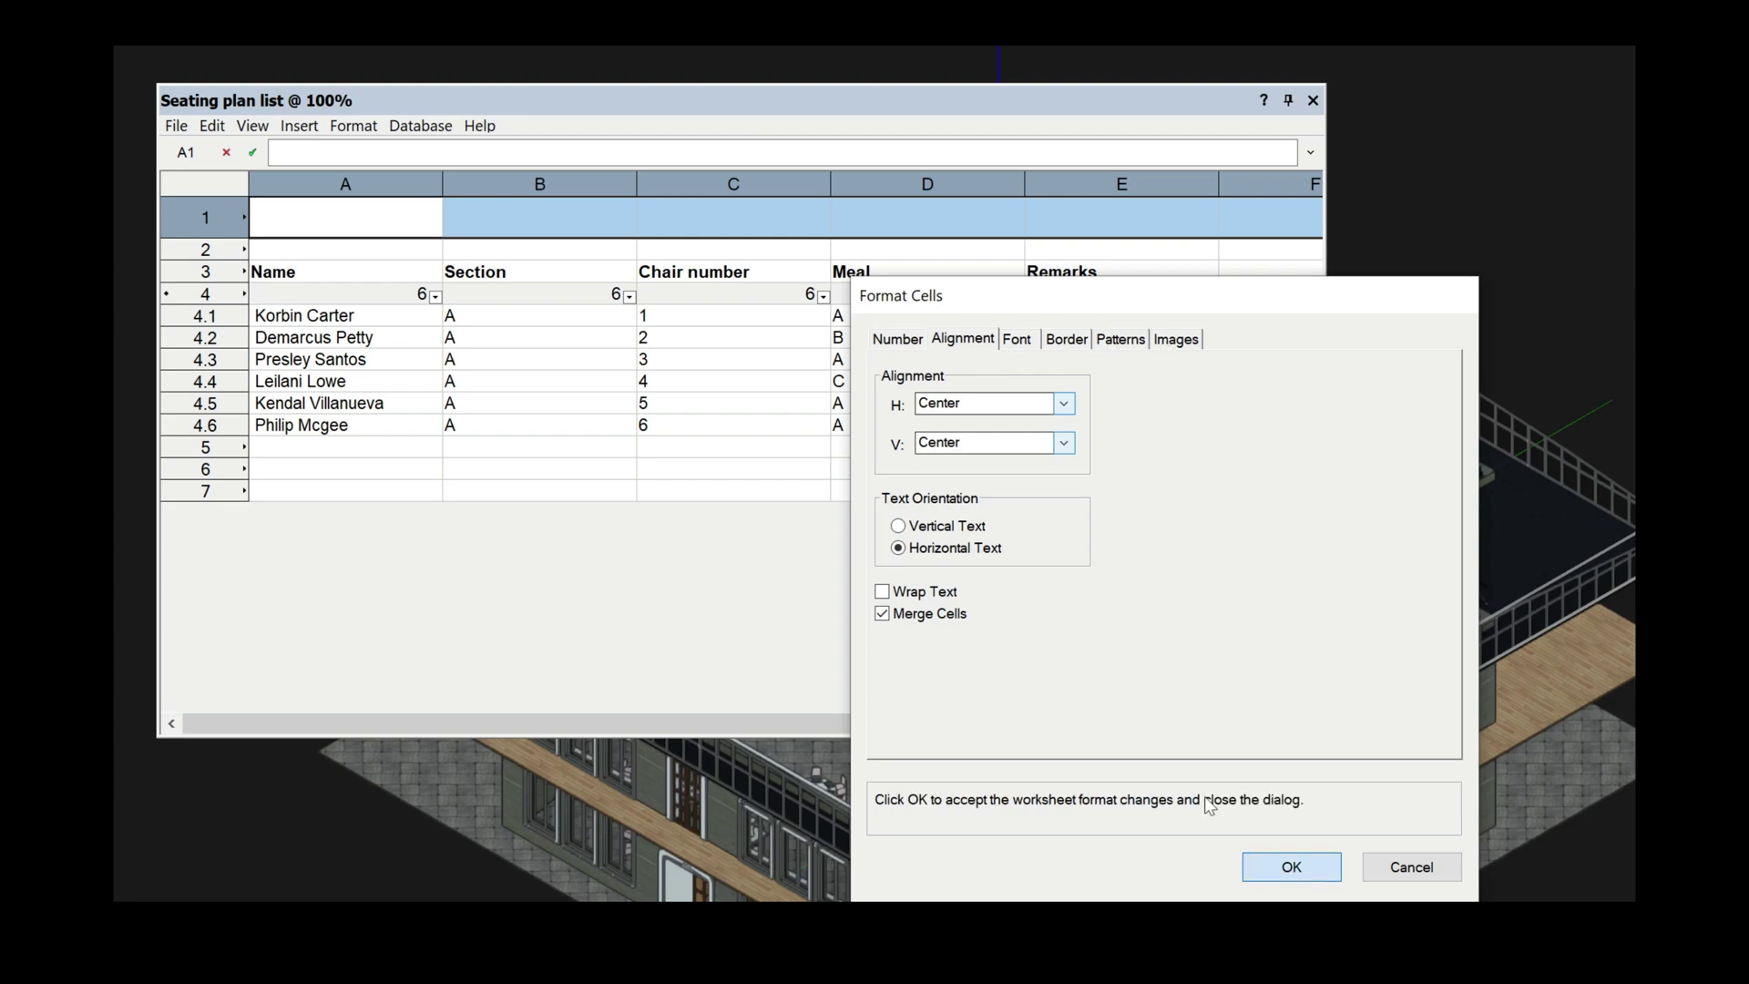
pyautogui.click(1288, 861)
# - Format row 2 as merged cells, left-aligned and vertically centred, for the table label
pyautogui.click(234, 251)
pyautogui.rightClick(234, 260)
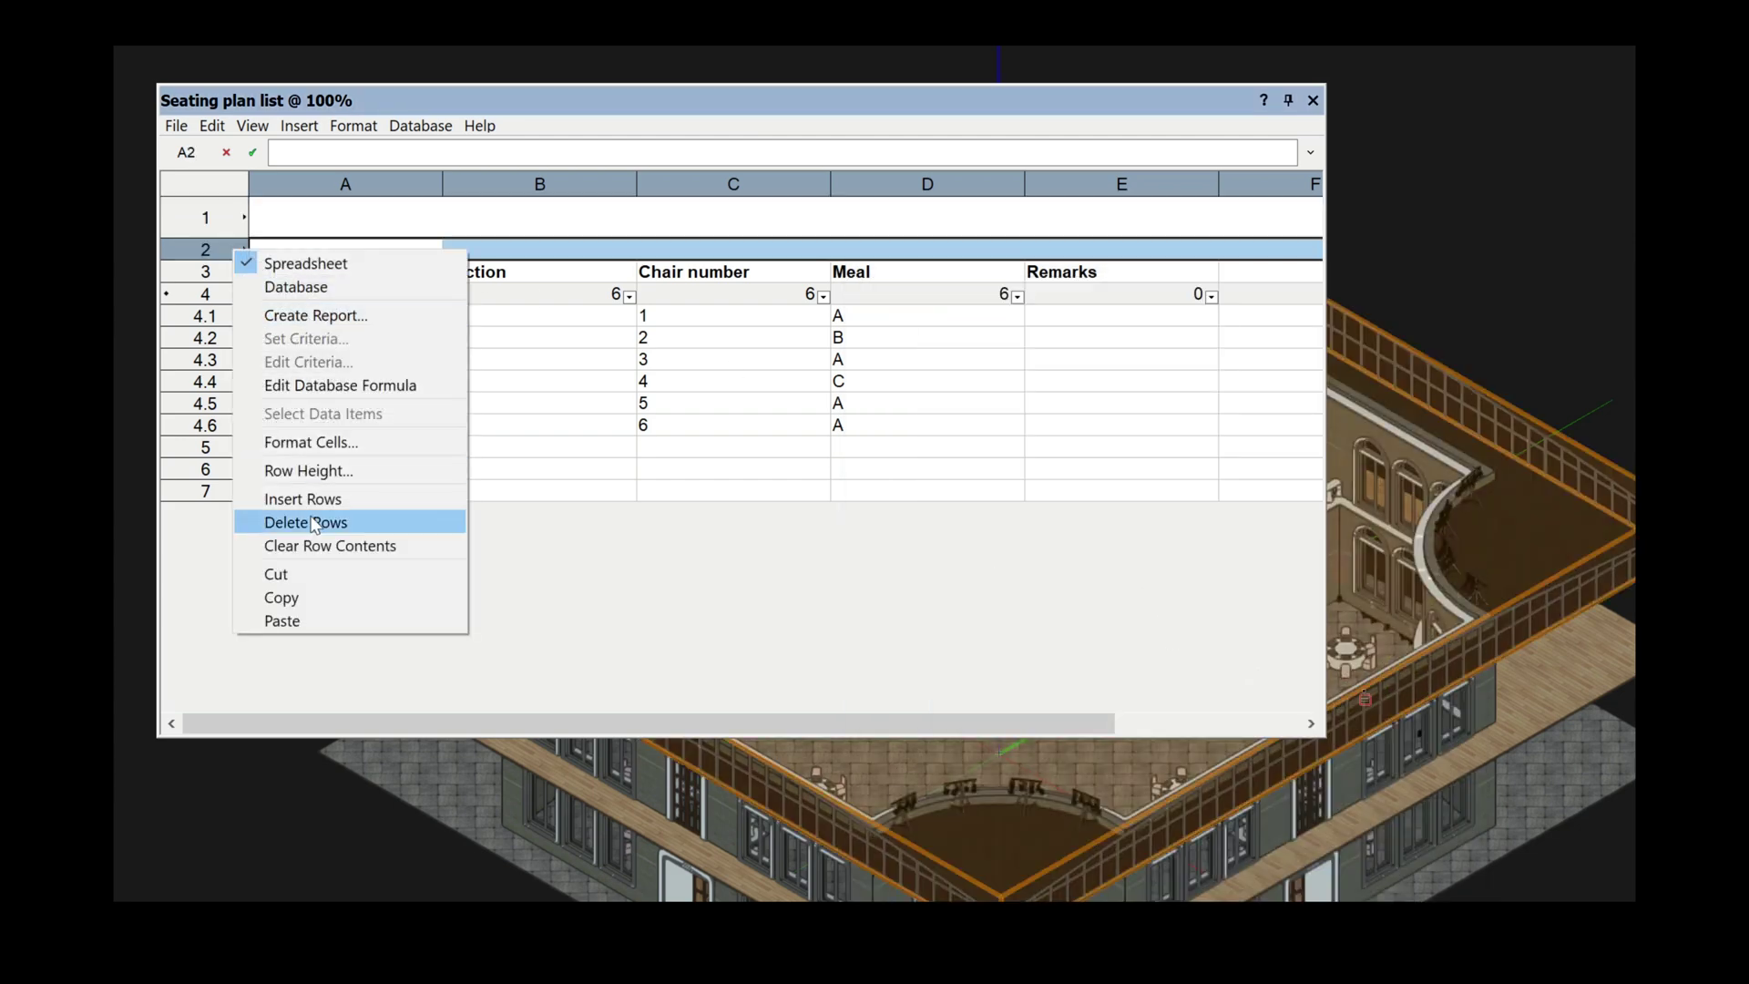
pyautogui.click(364, 442)
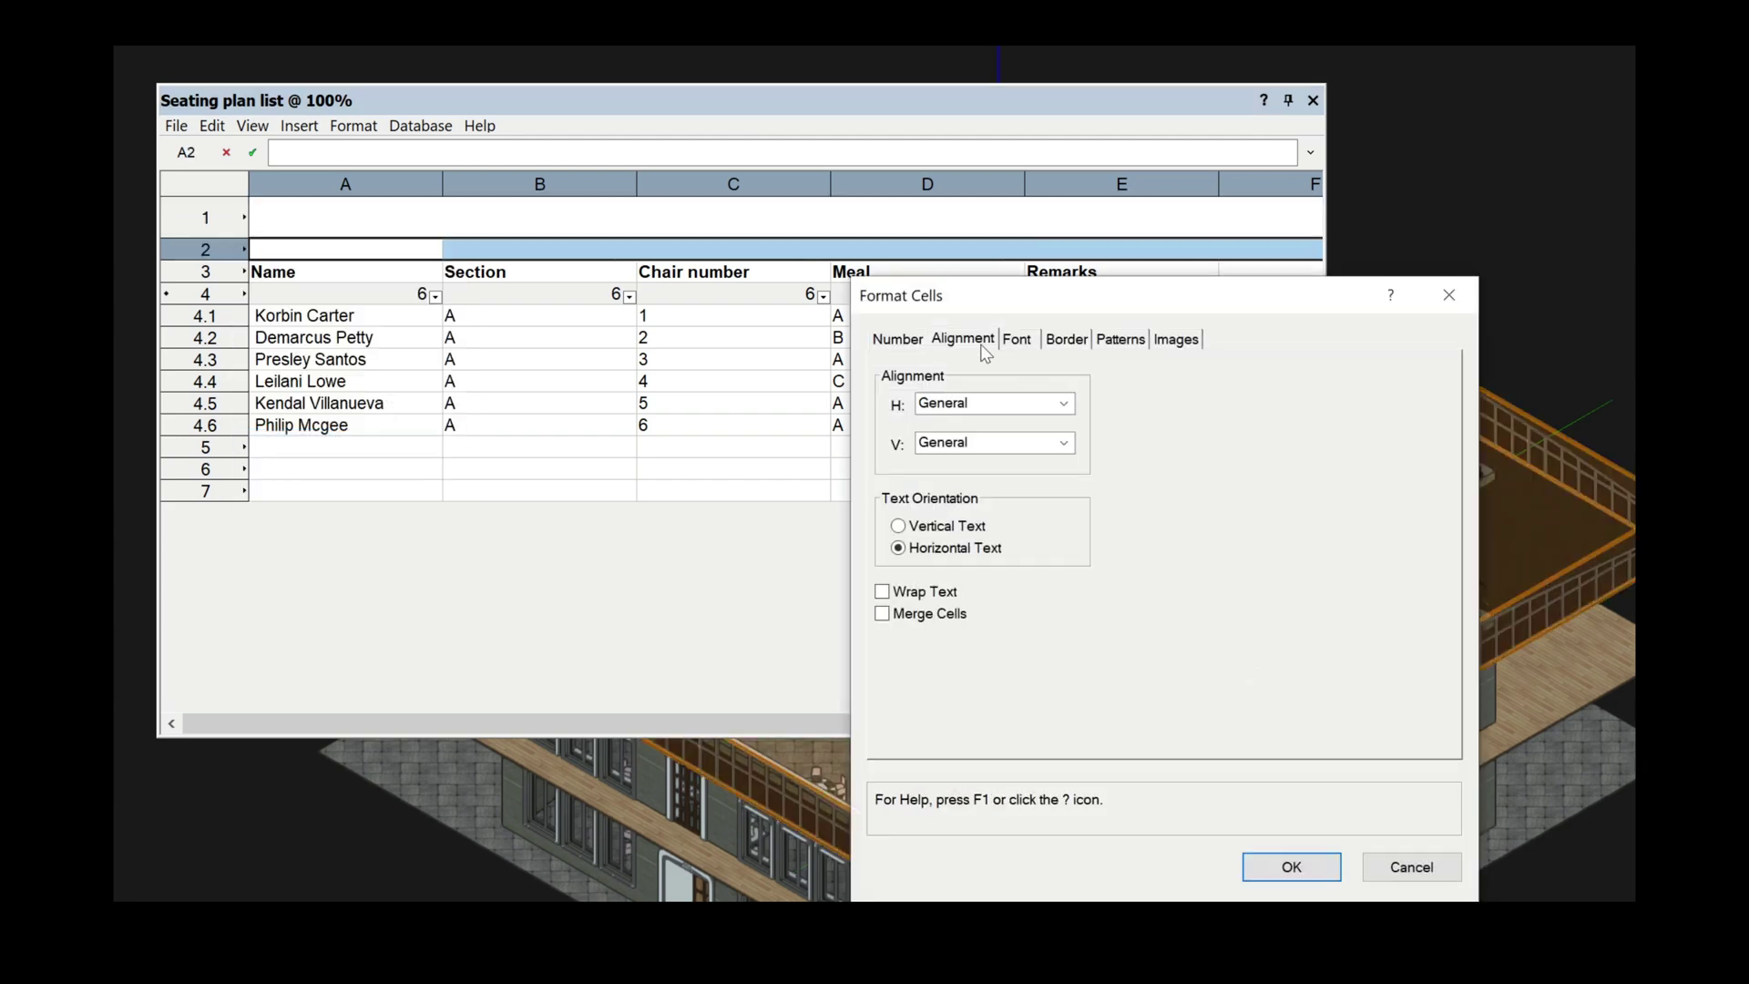
pyautogui.click(883, 614)
pyautogui.click(1063, 404)
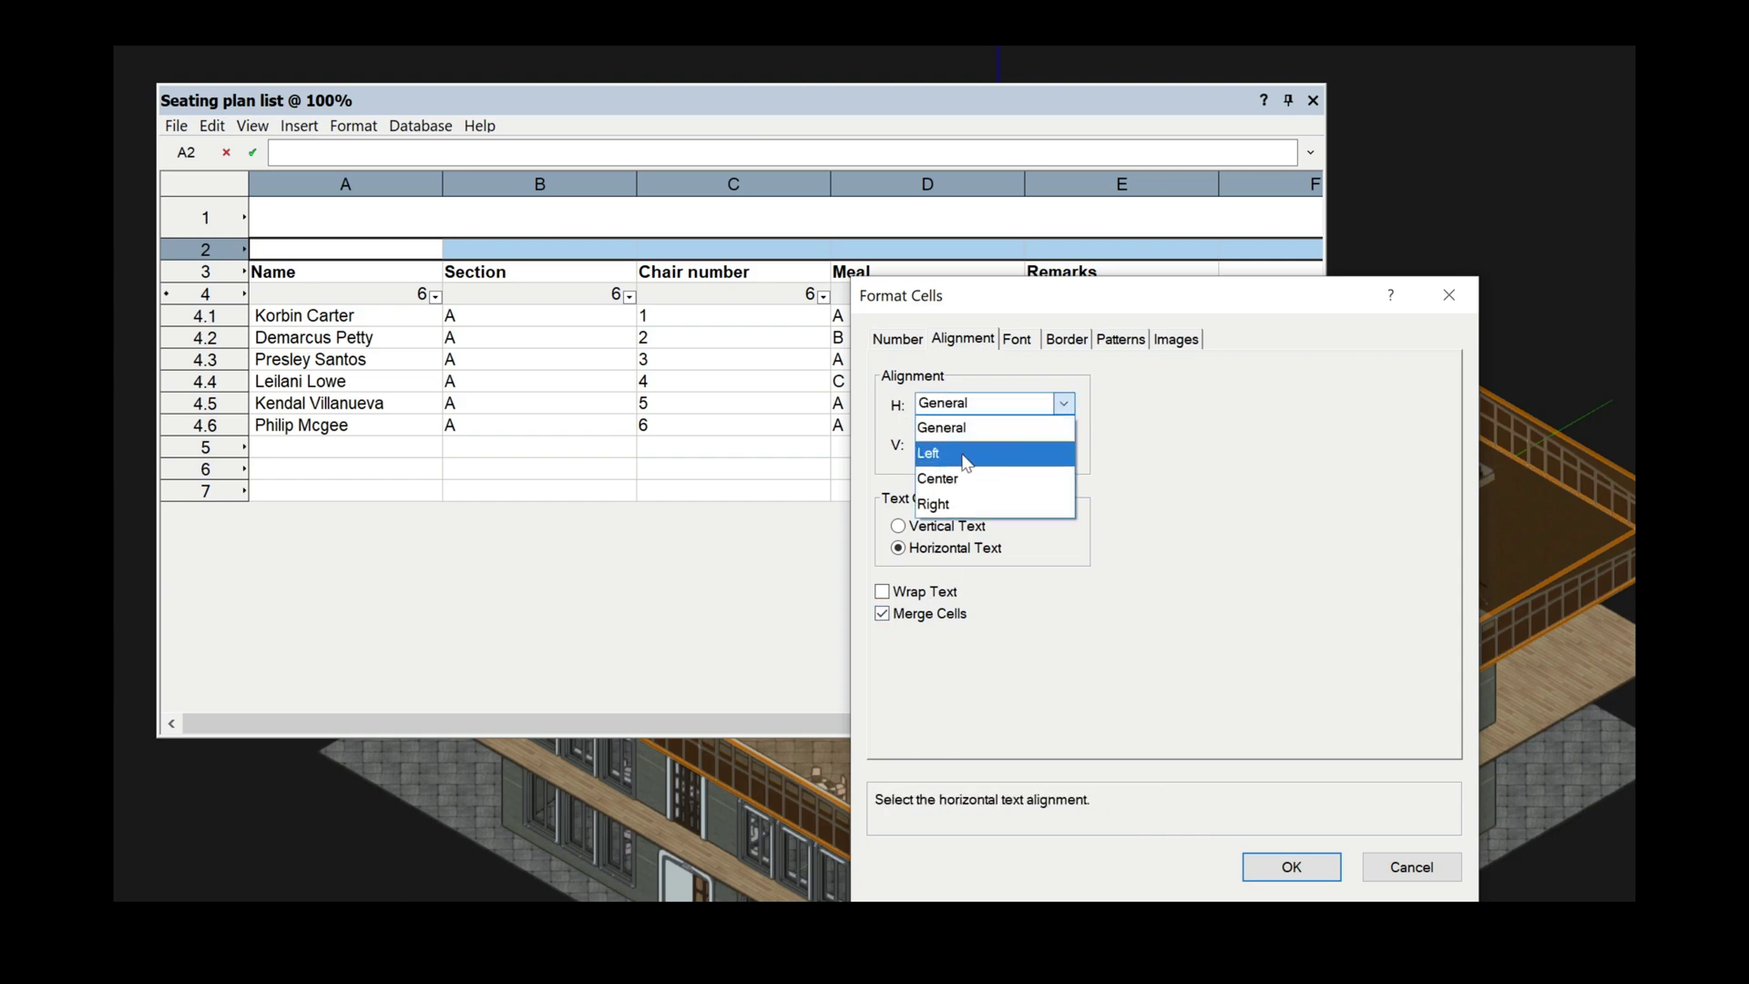
pyautogui.click(947, 449)
pyautogui.click(1063, 443)
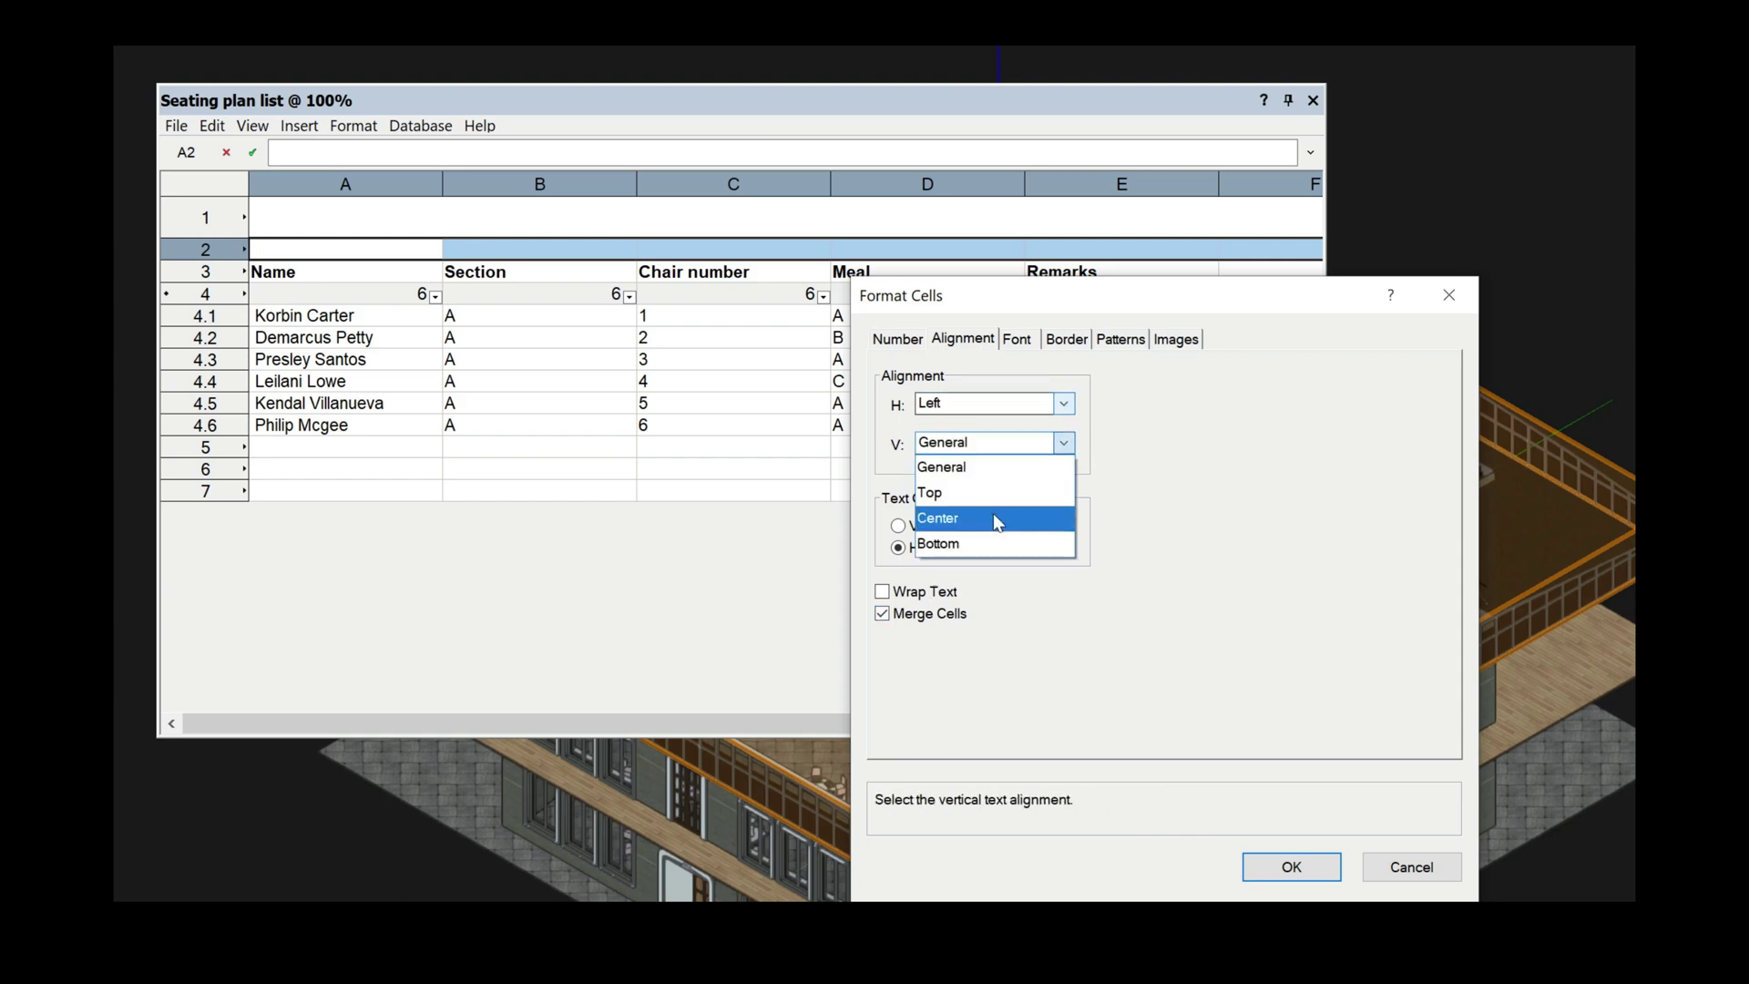
pyautogui.click(1002, 517)
pyautogui.click(1291, 867)
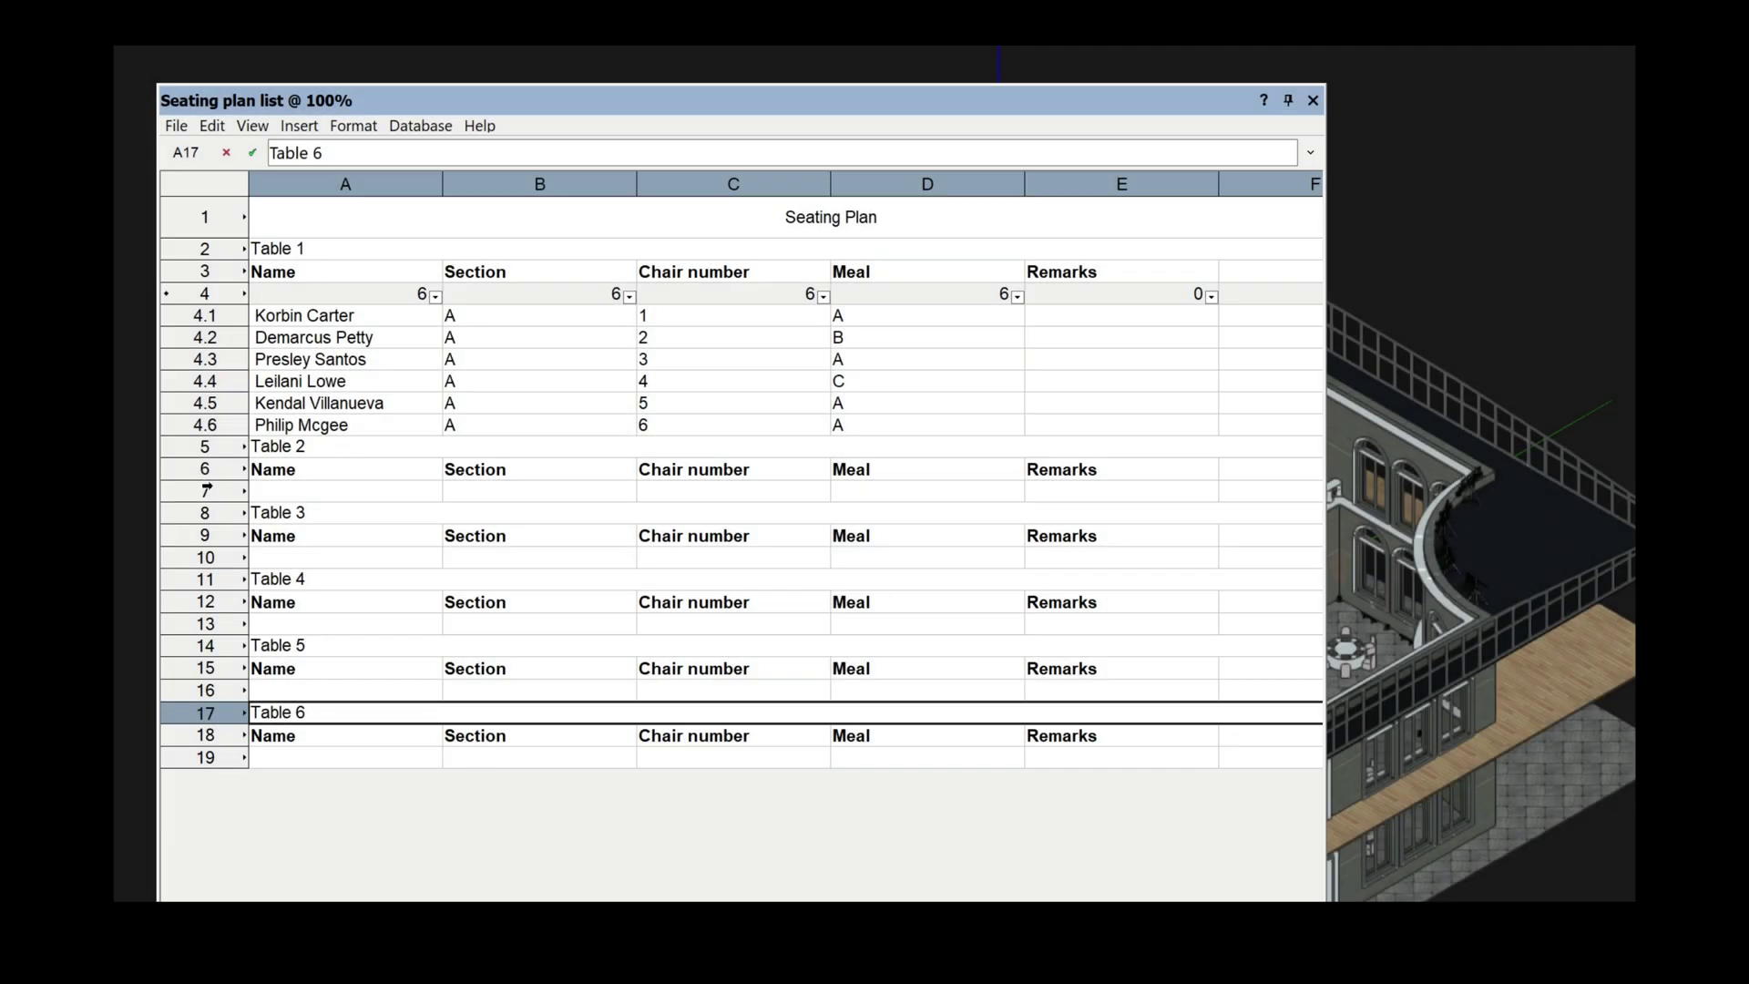
# - Start a new report in row 7 for Table 2, setting its second criterion to filter by class
pyautogui.click(206, 490)
pyautogui.rightClick(214, 491)
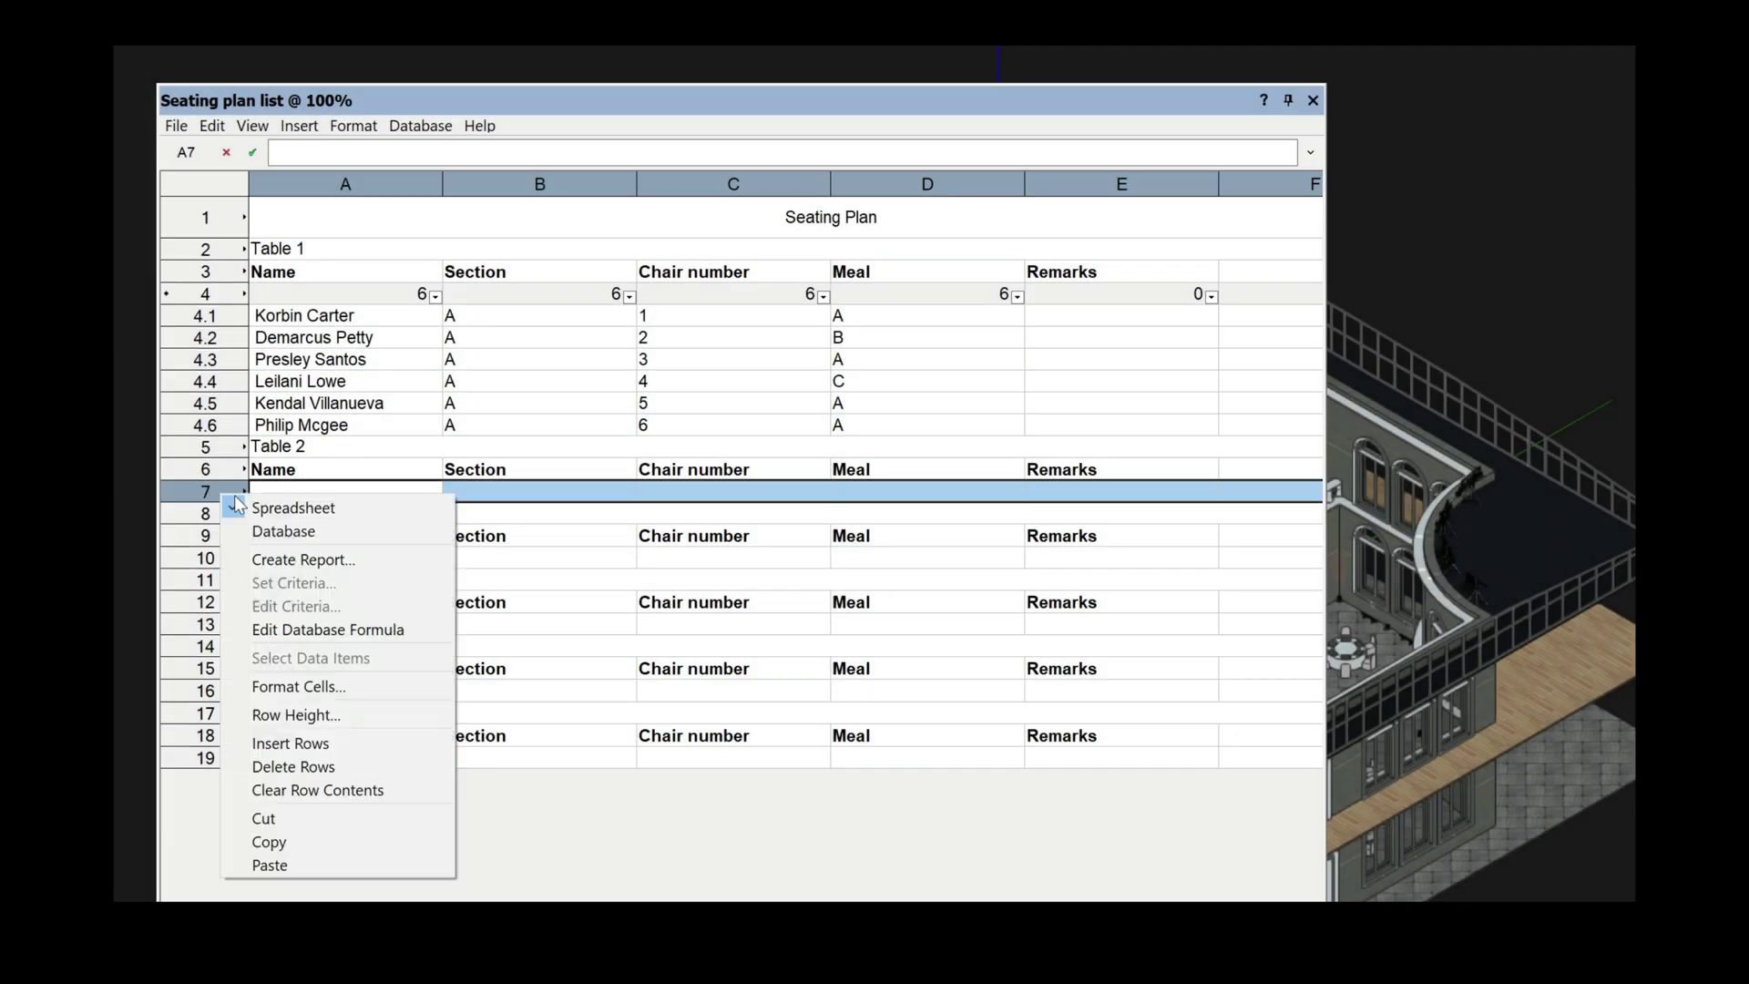
pyautogui.click(304, 559)
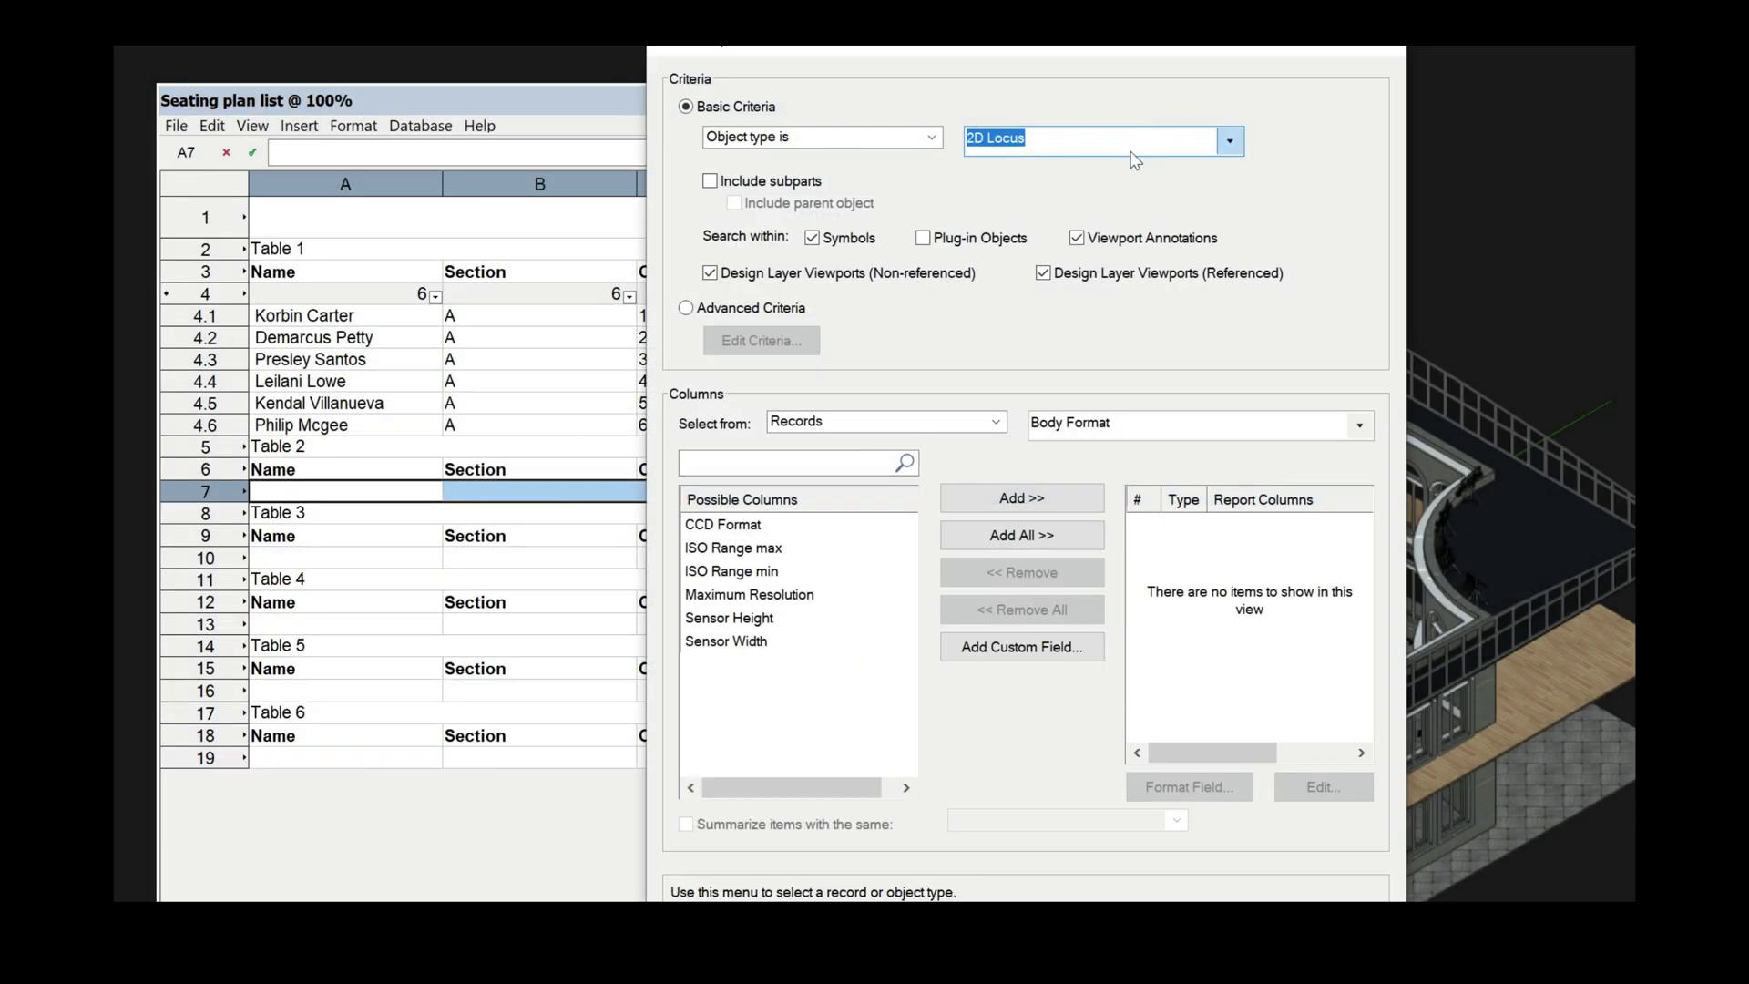
pyautogui.click(686, 307)
pyautogui.click(772, 340)
pyautogui.click(819, 298)
pyautogui.click(892, 296)
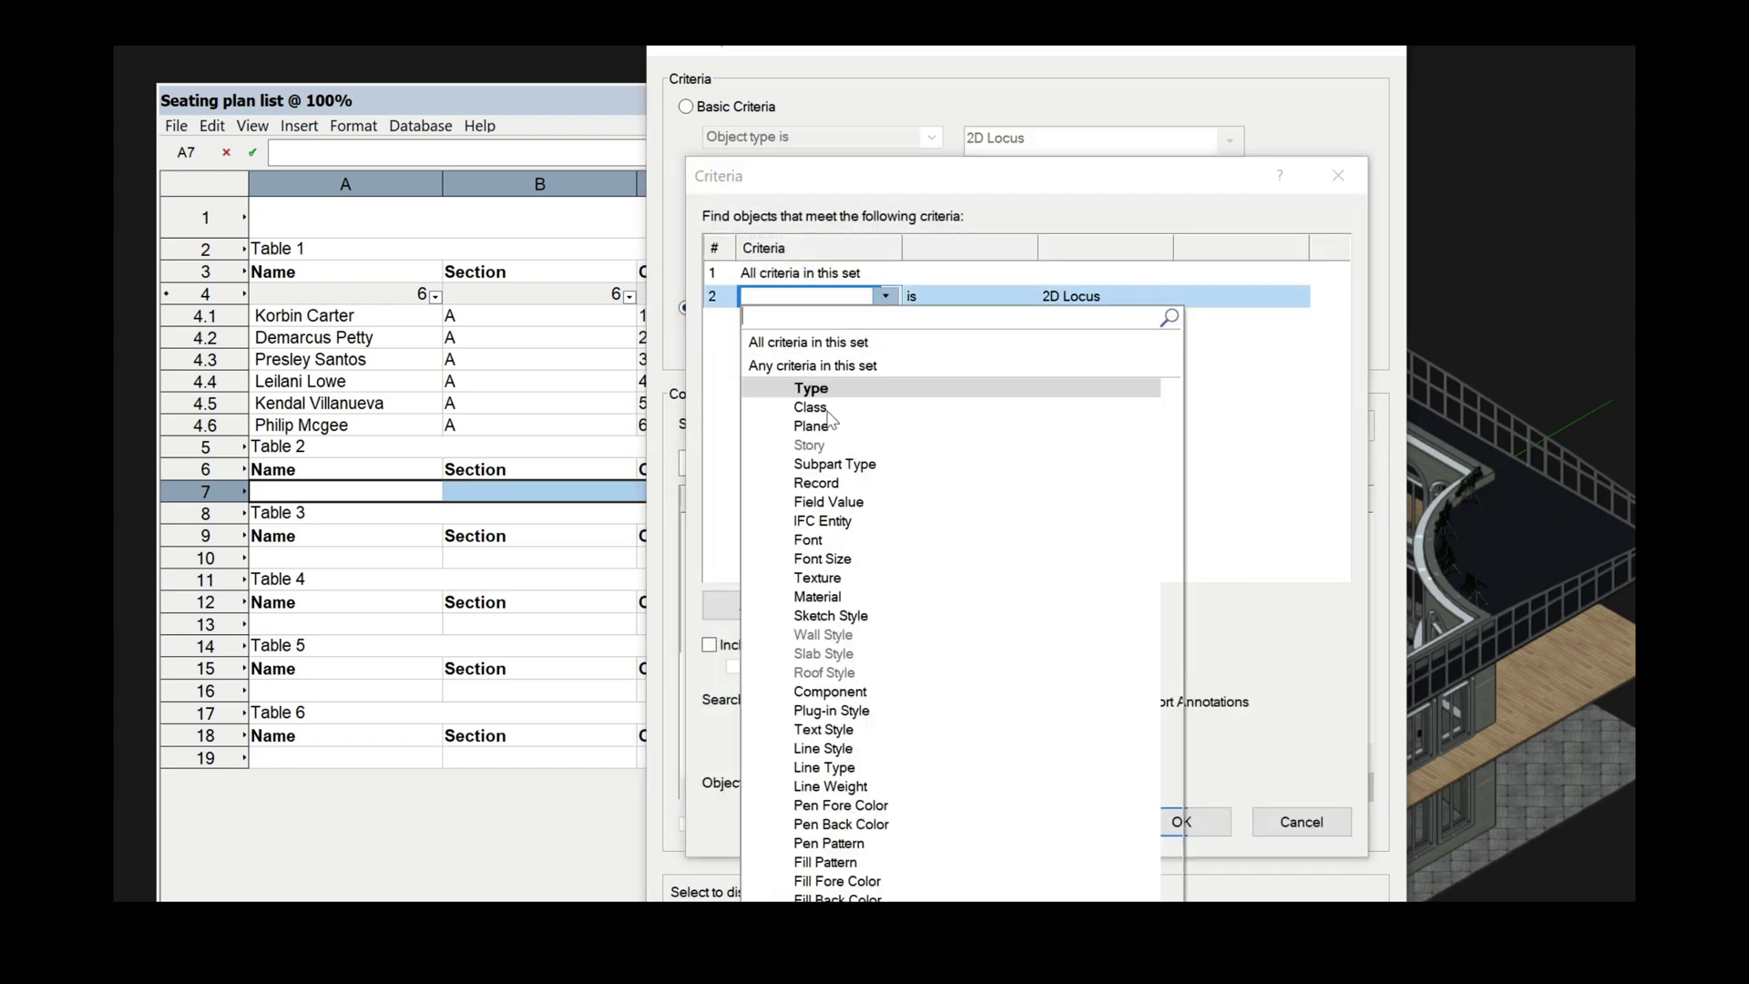
pyautogui.click(823, 410)
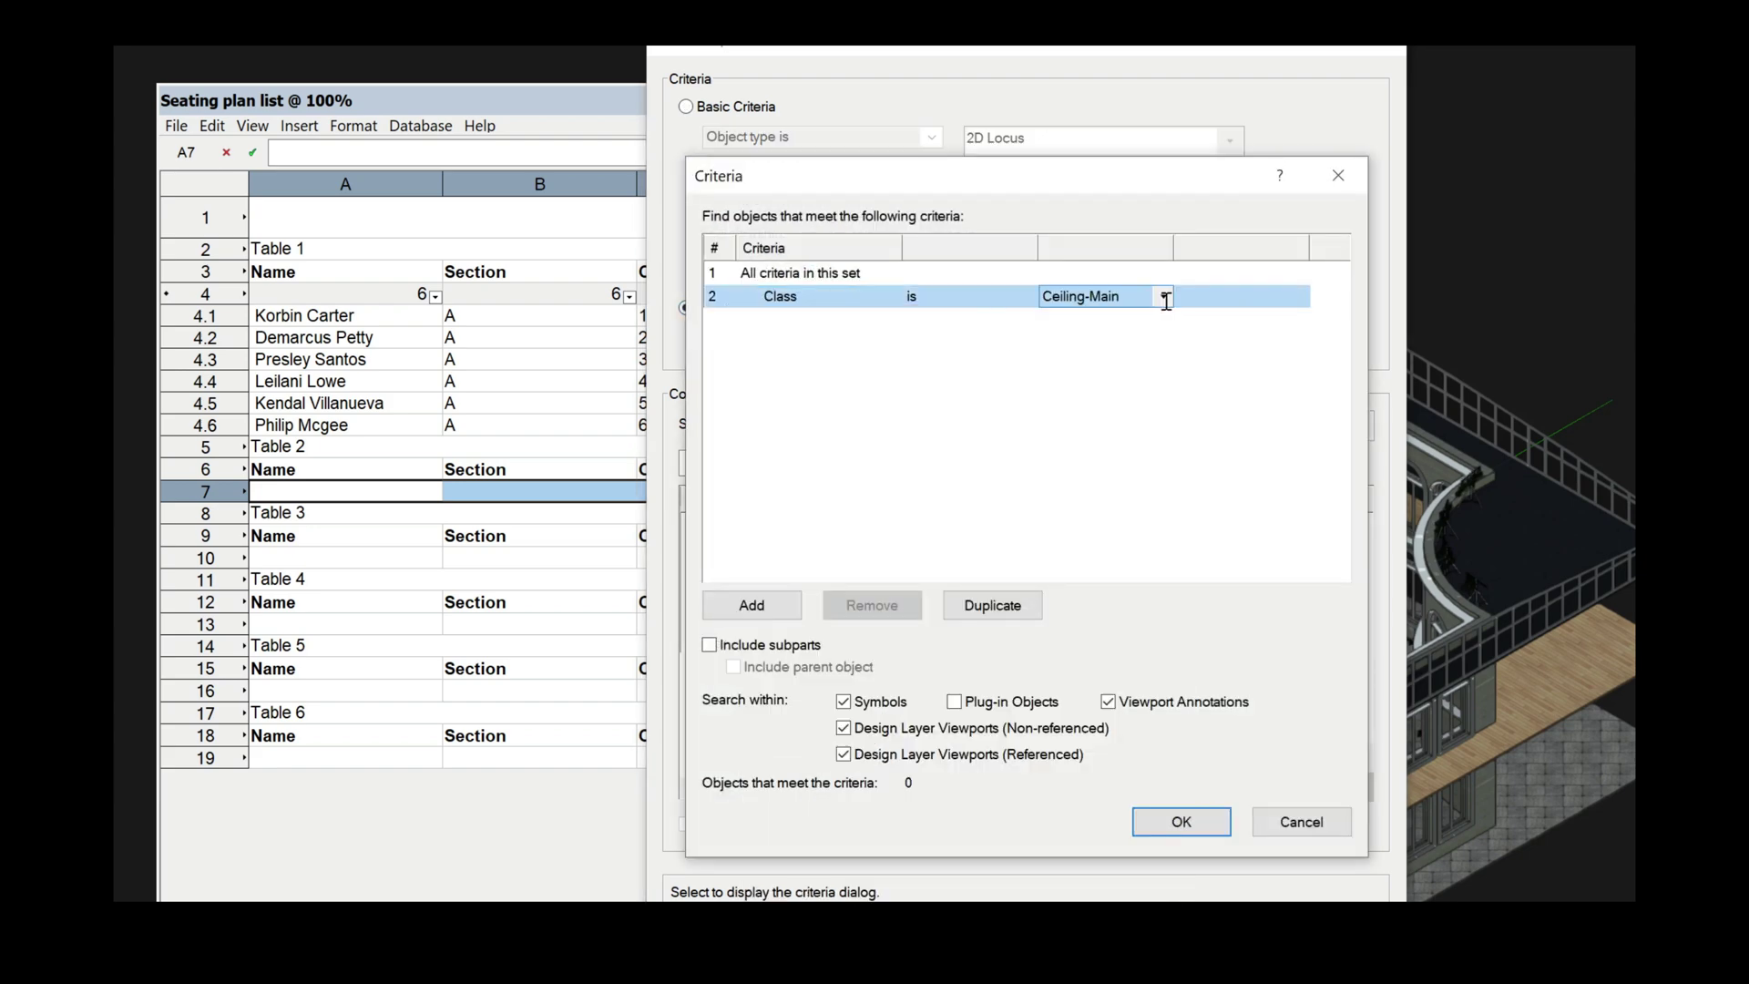
pyautogui.click(1166, 301)
pyautogui.scroll(-3, 1136, 409)
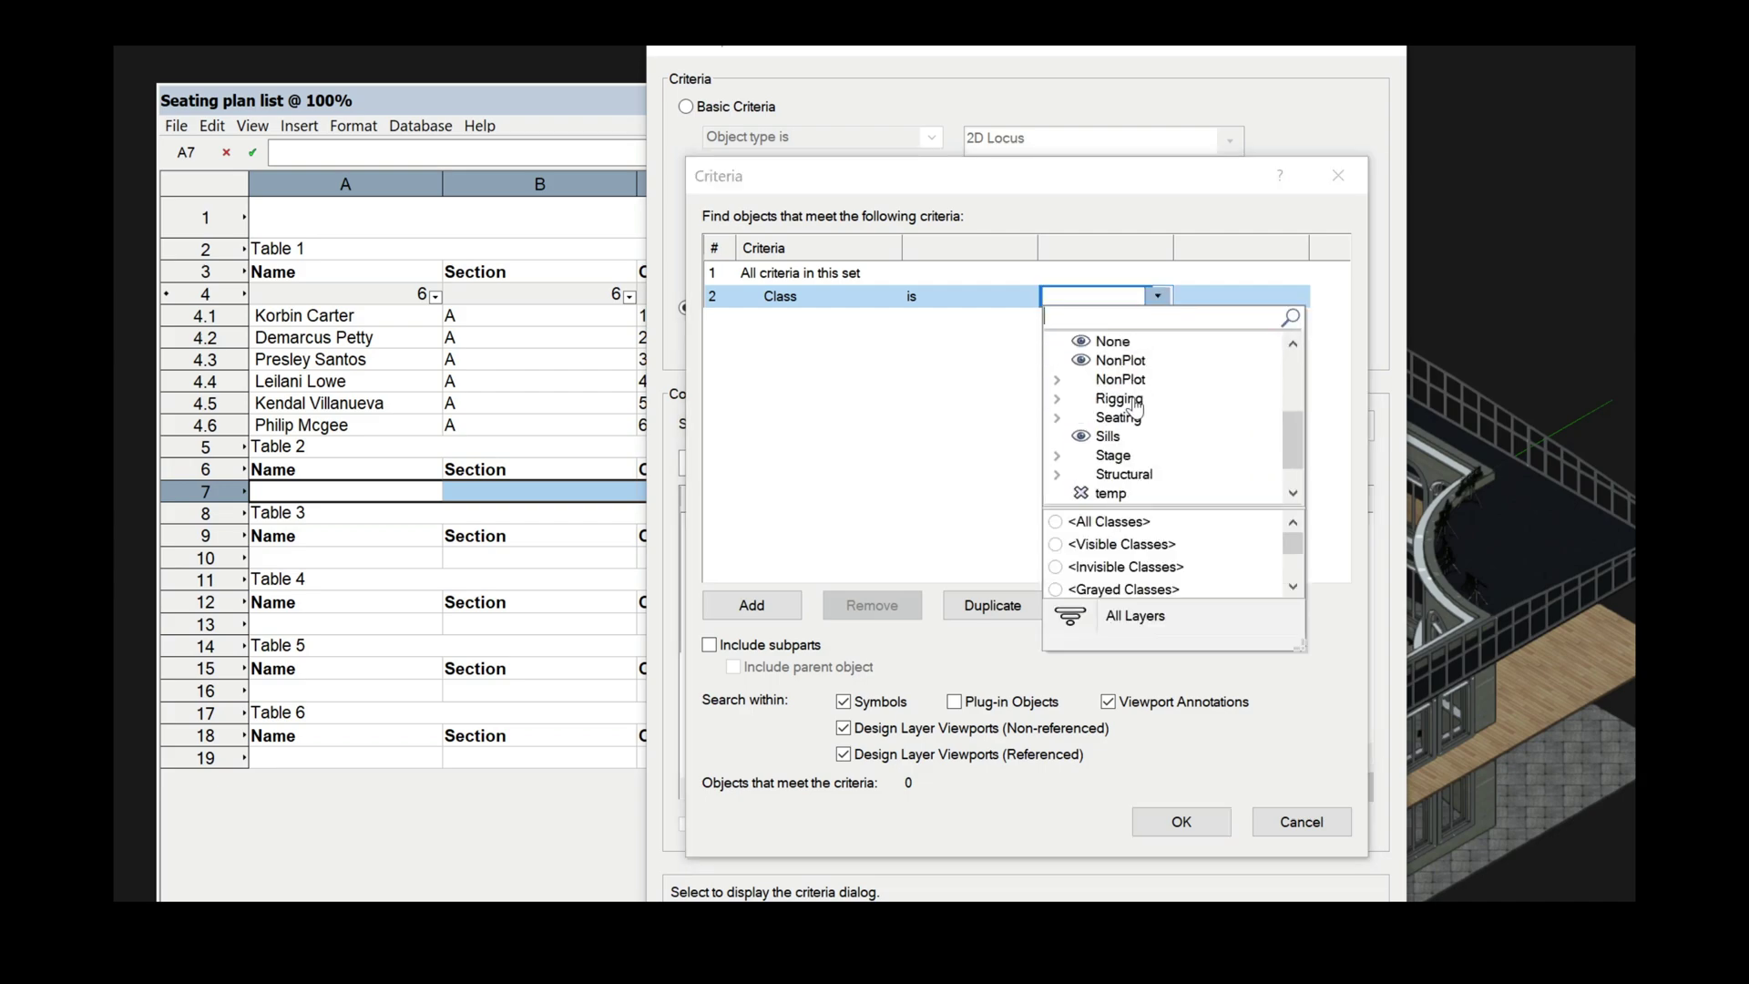
pyautogui.scroll(10, 1136, 409)
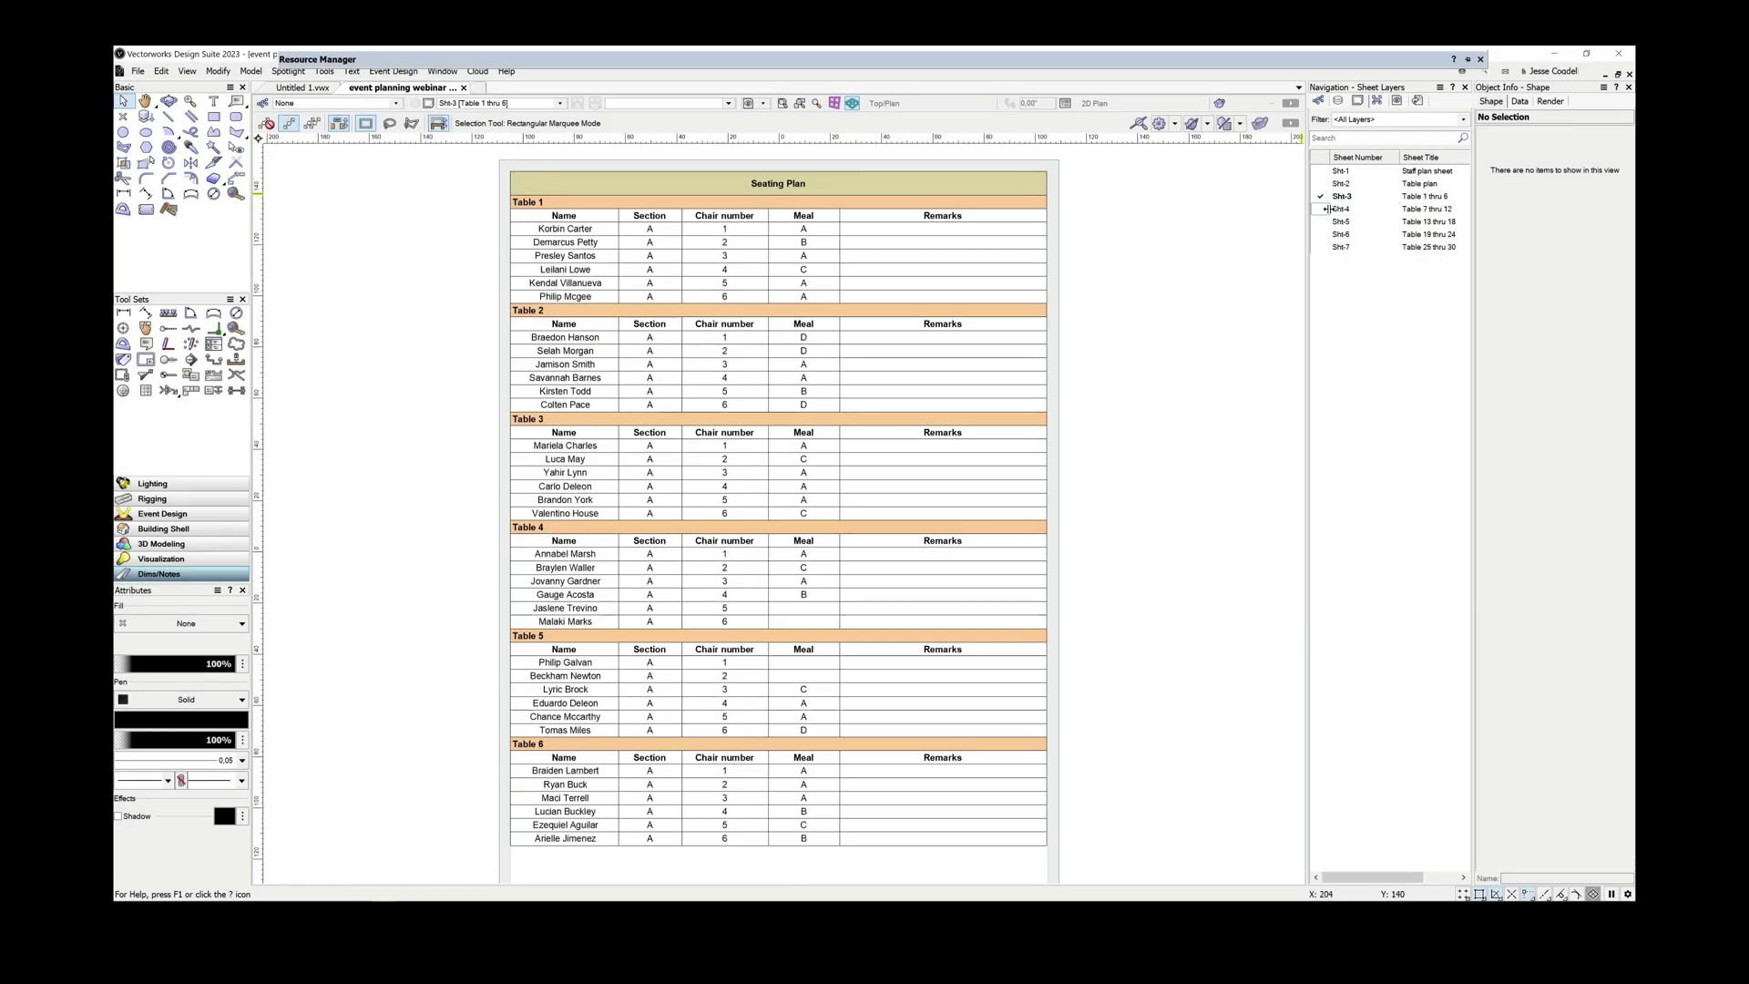
# - Activate the Table 7 thru 12 sheet and expand the Defaults library folder in the Resource Manager
pyautogui.click(1322, 209)
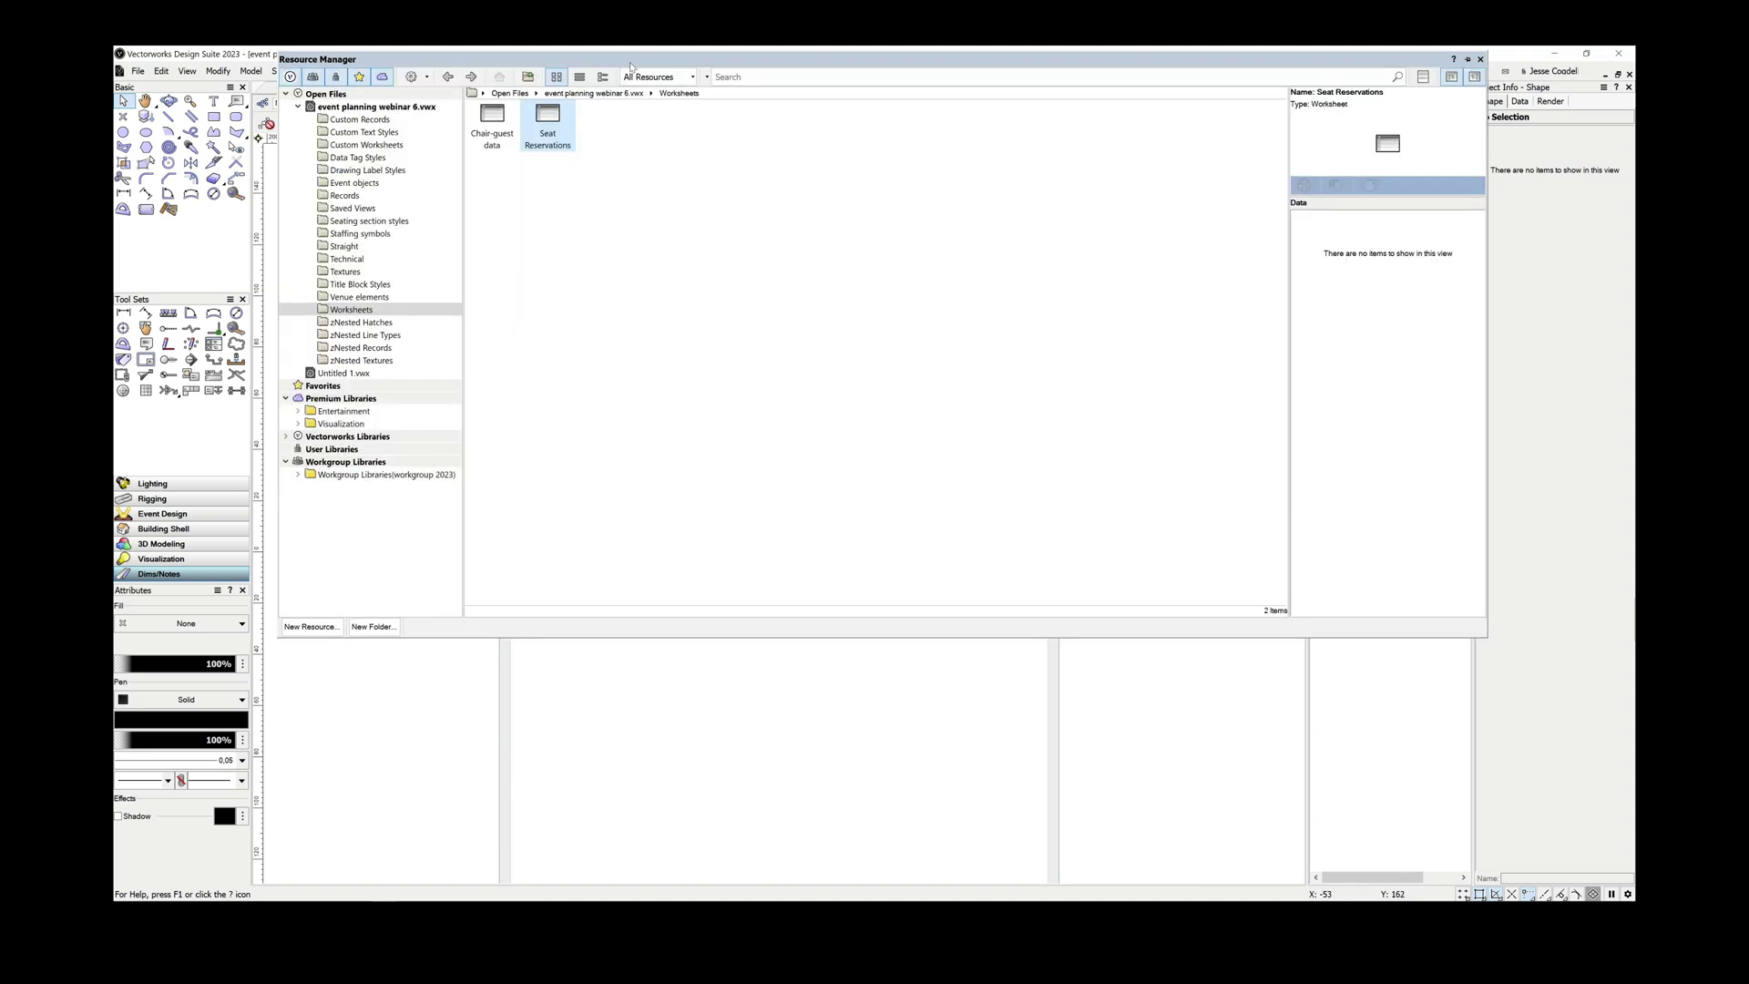
pyautogui.click(297, 475)
pyautogui.click(310, 486)
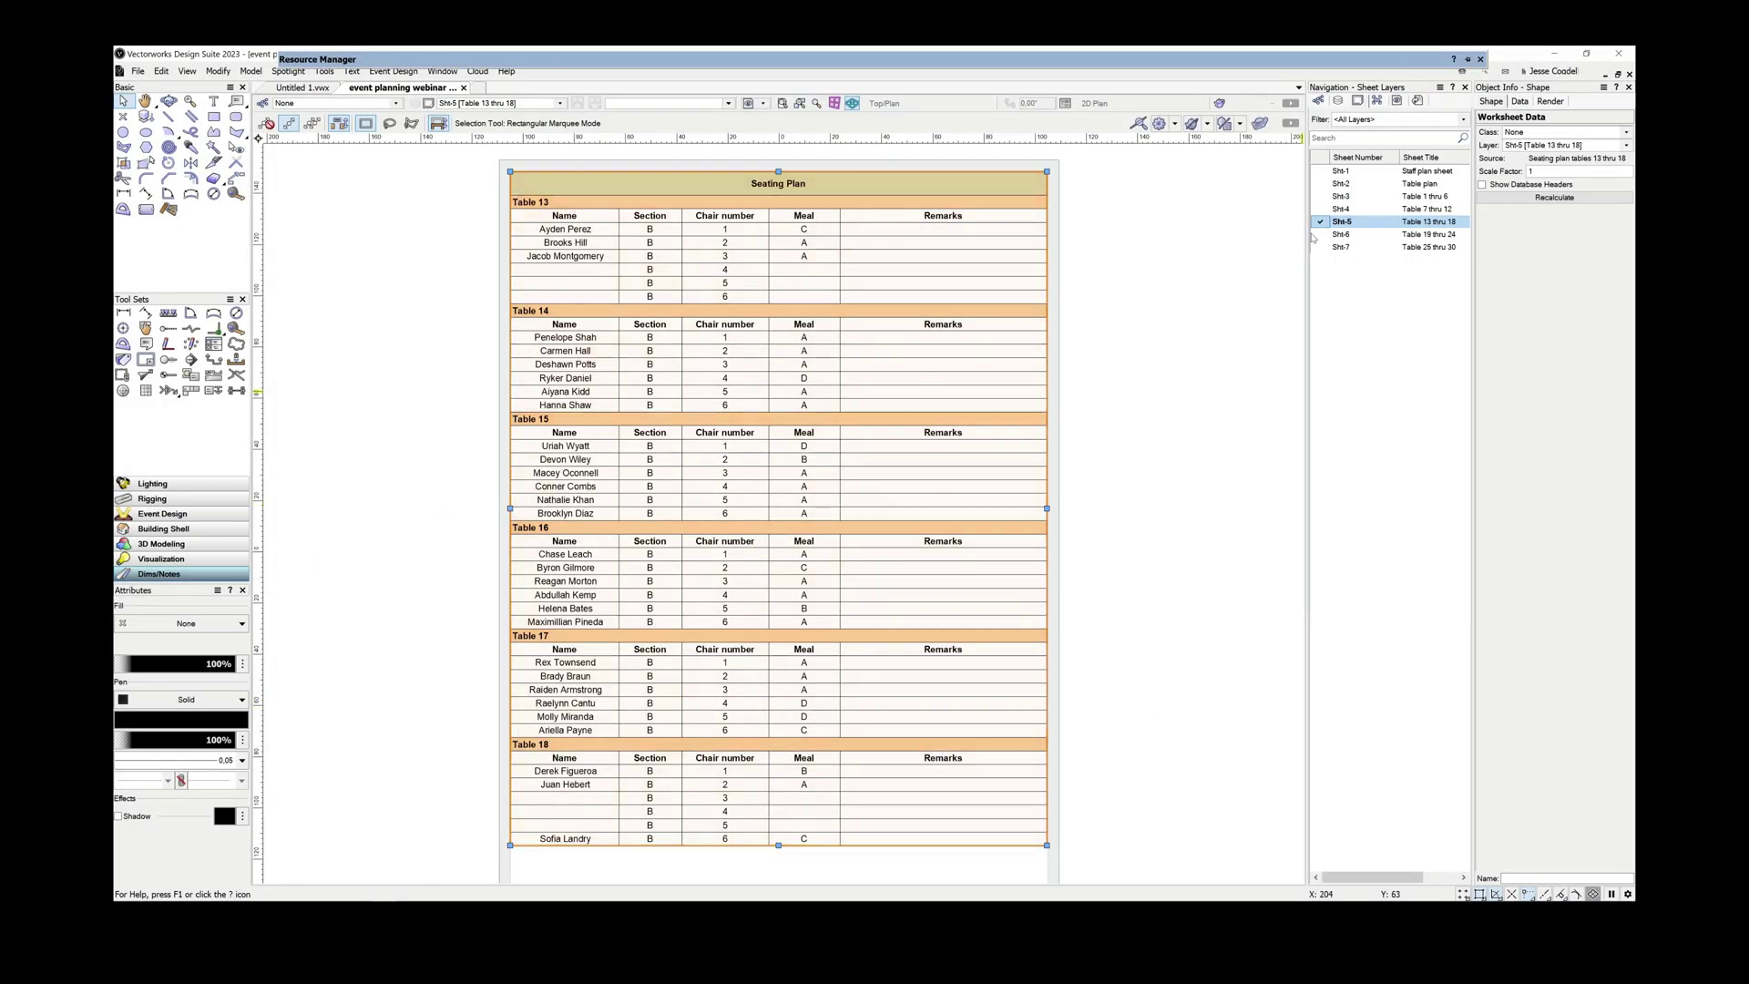
# - Place the tables 19–24 seating plan worksheet on its sheet layer
pyautogui.click(1317, 235)
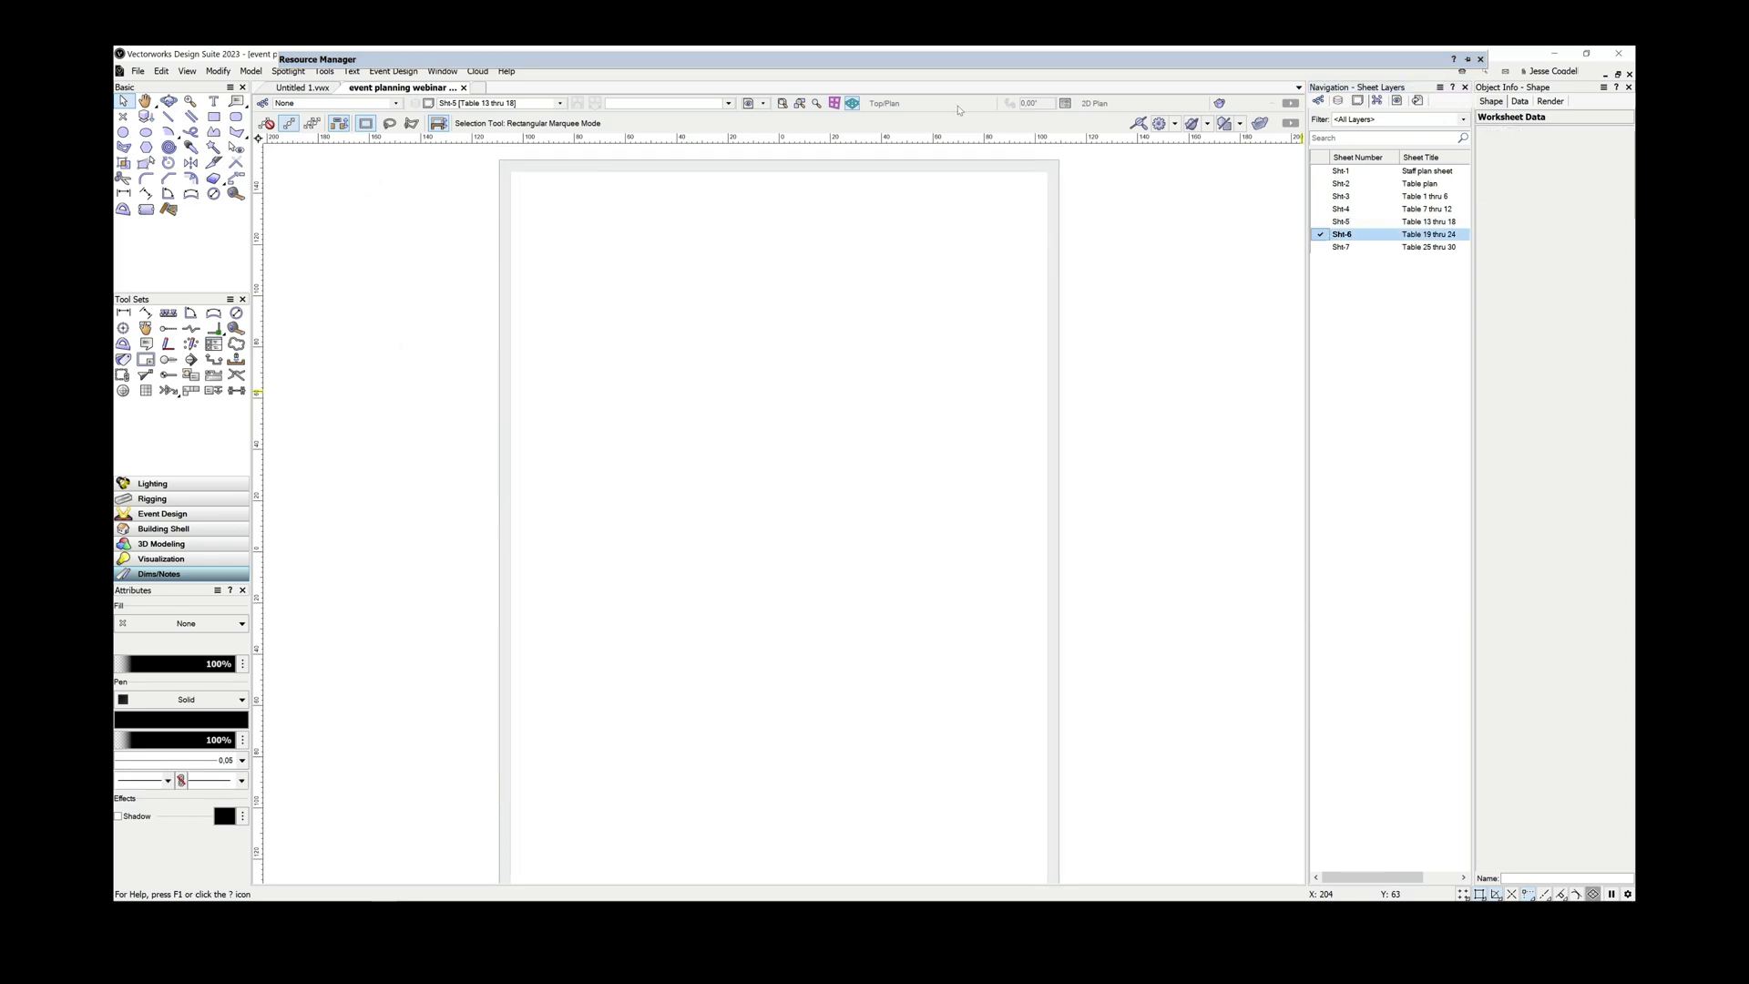
pyautogui.moveTo(728, 59)
pyautogui.rightClick(726, 122)
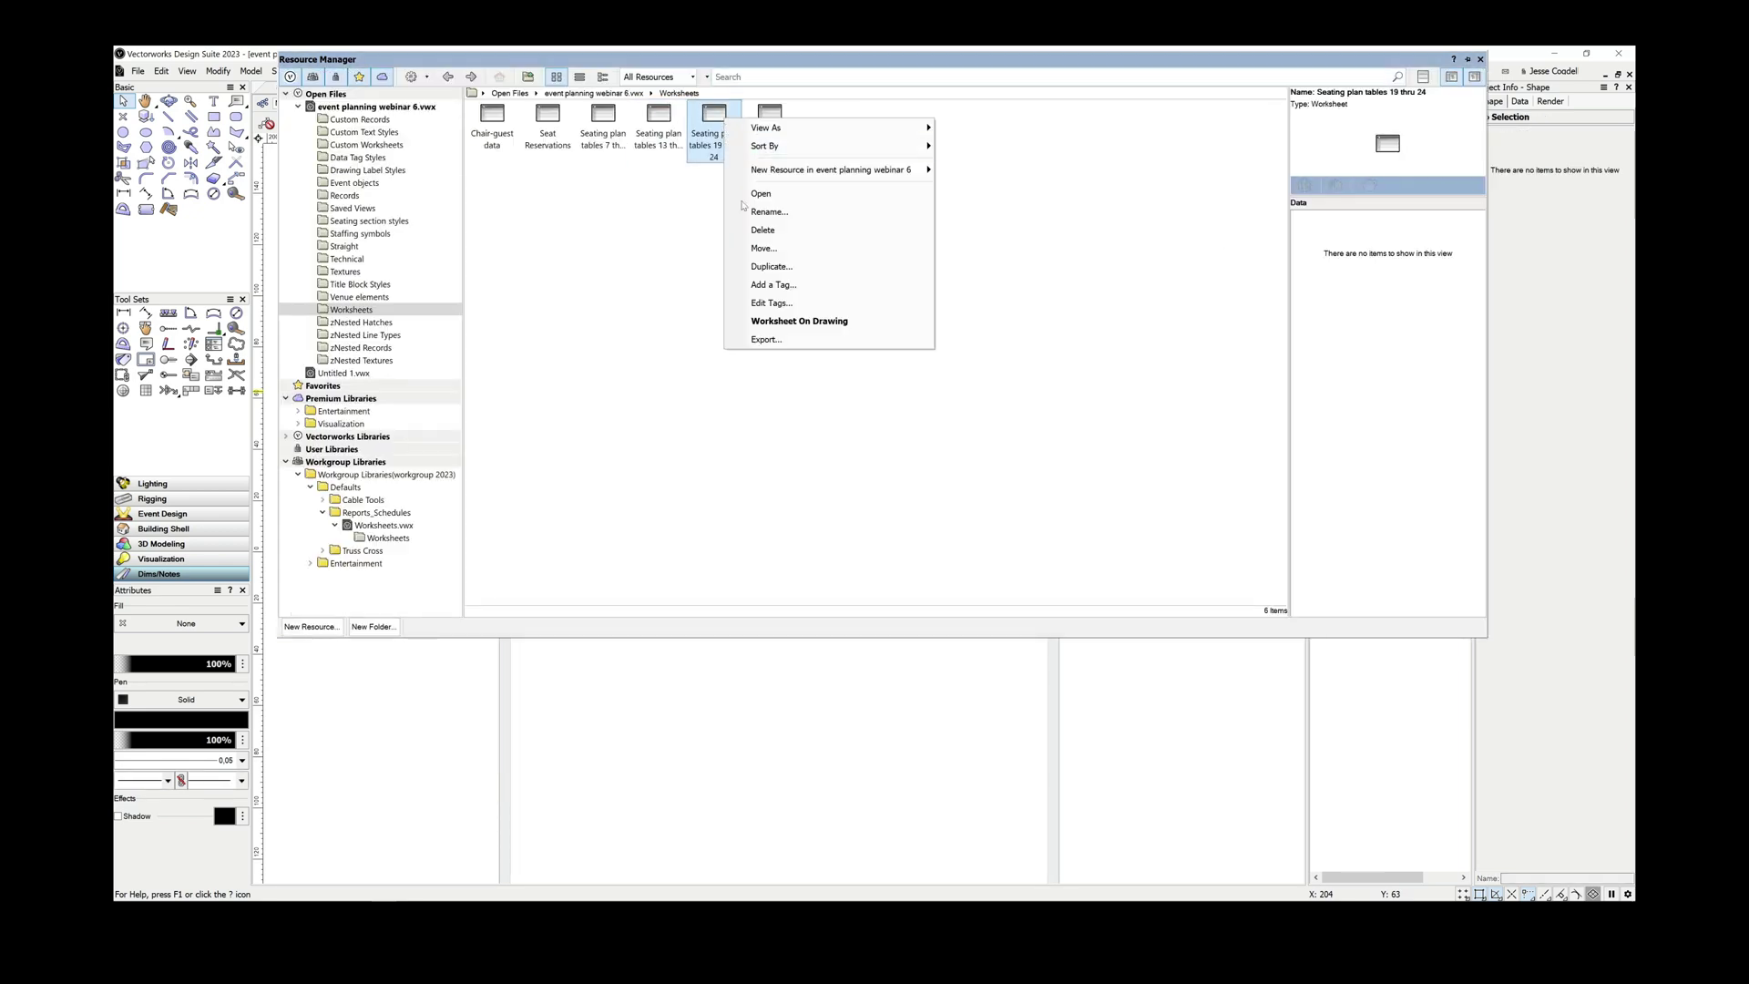
pyautogui.click(790, 322)
# - Activate the tables 25 thru 30 sheet and bring up the next seating plan worksheet's options
pyautogui.click(1328, 246)
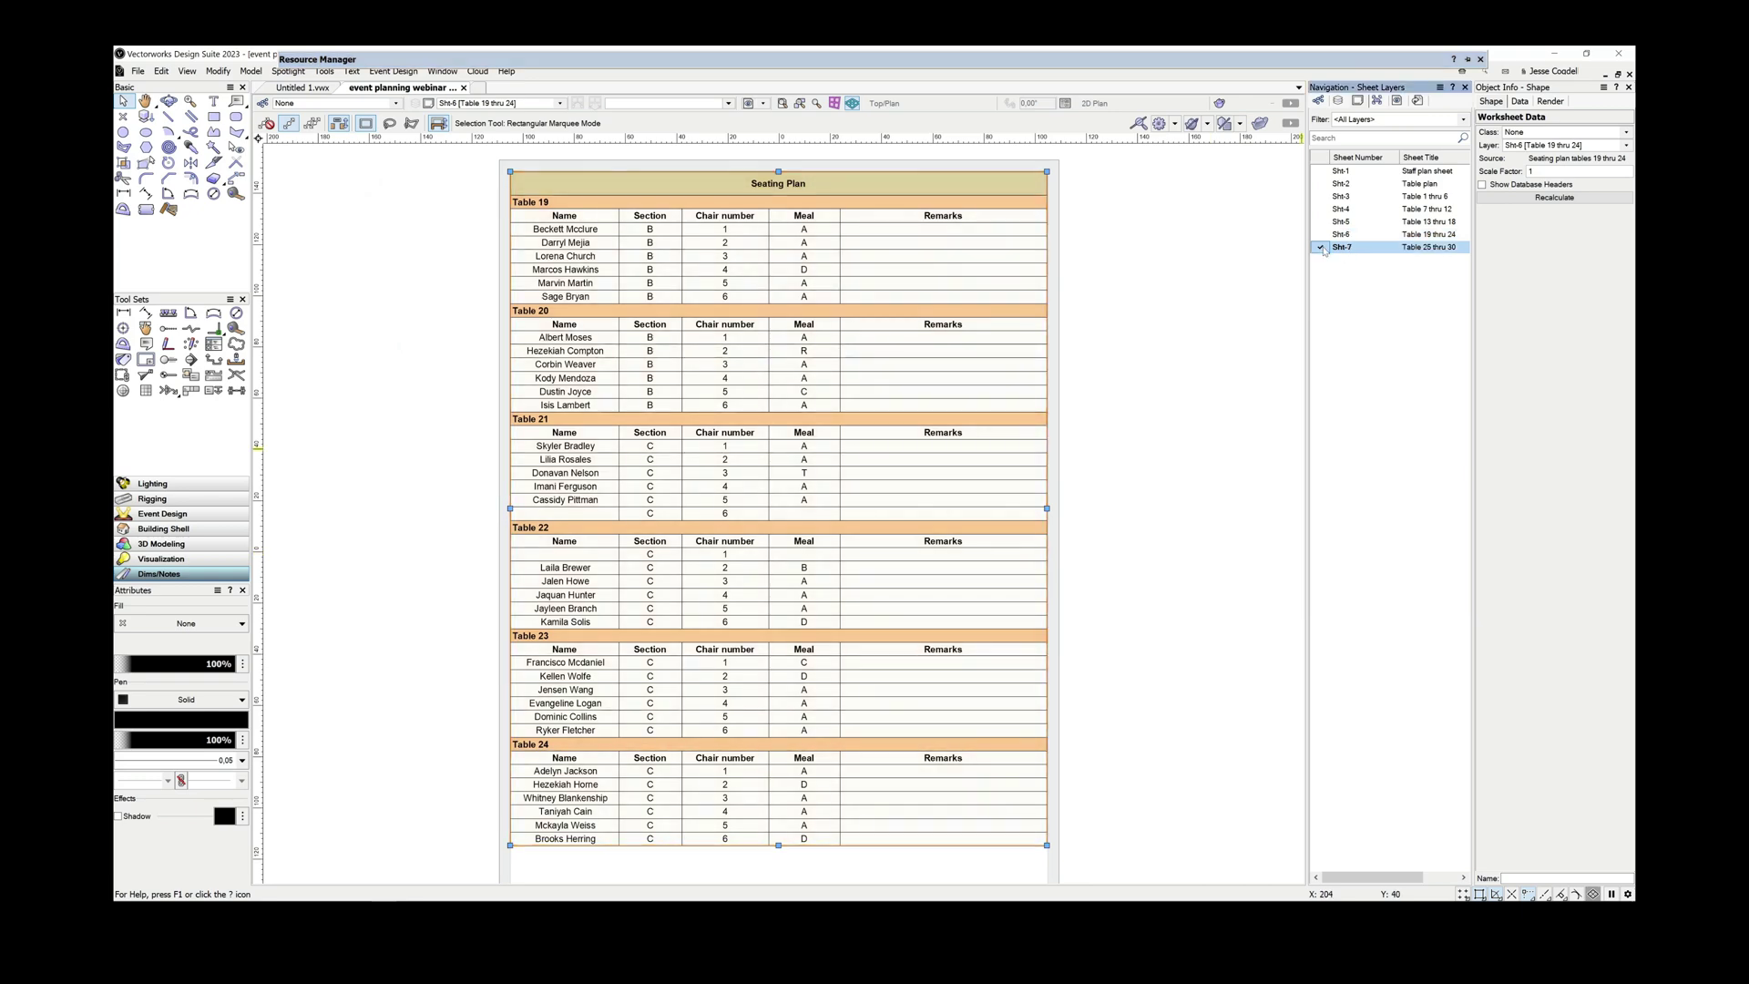
pyautogui.moveTo(847, 66)
pyautogui.rightClick(749, 135)
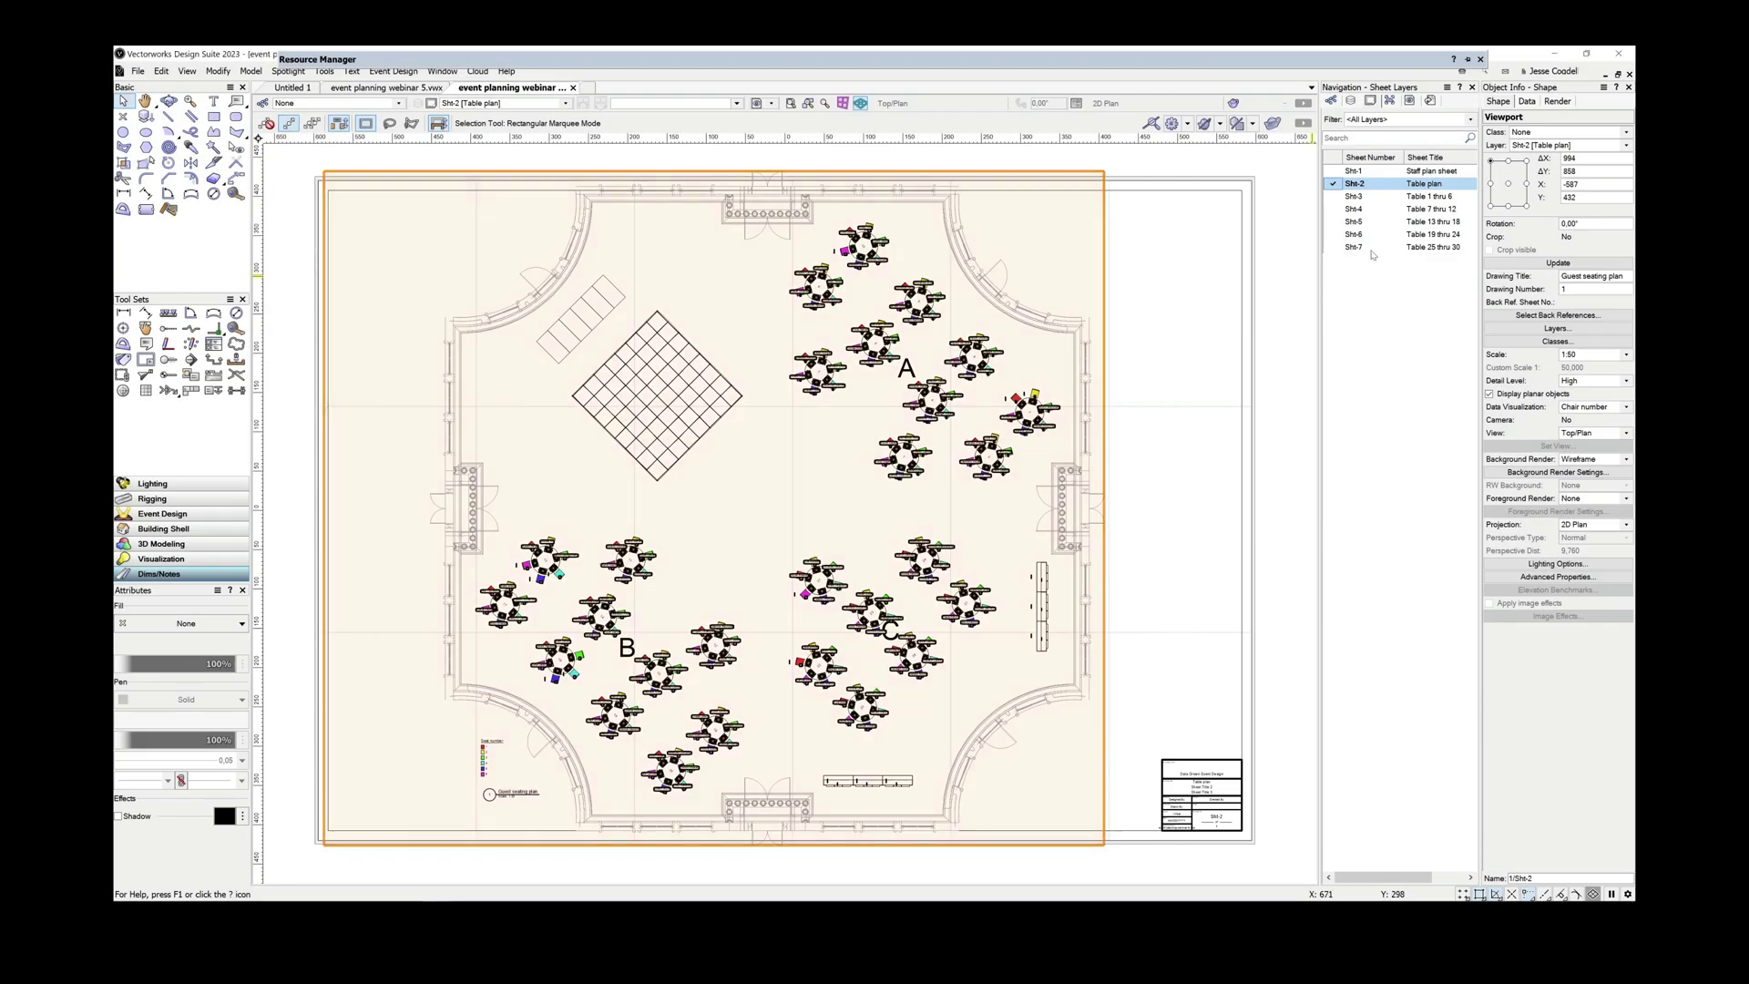
# - Duplicate the Table plan sheet as Meal plan and tag every chair with its meal letter
pyautogui.rightClick(1426, 185)
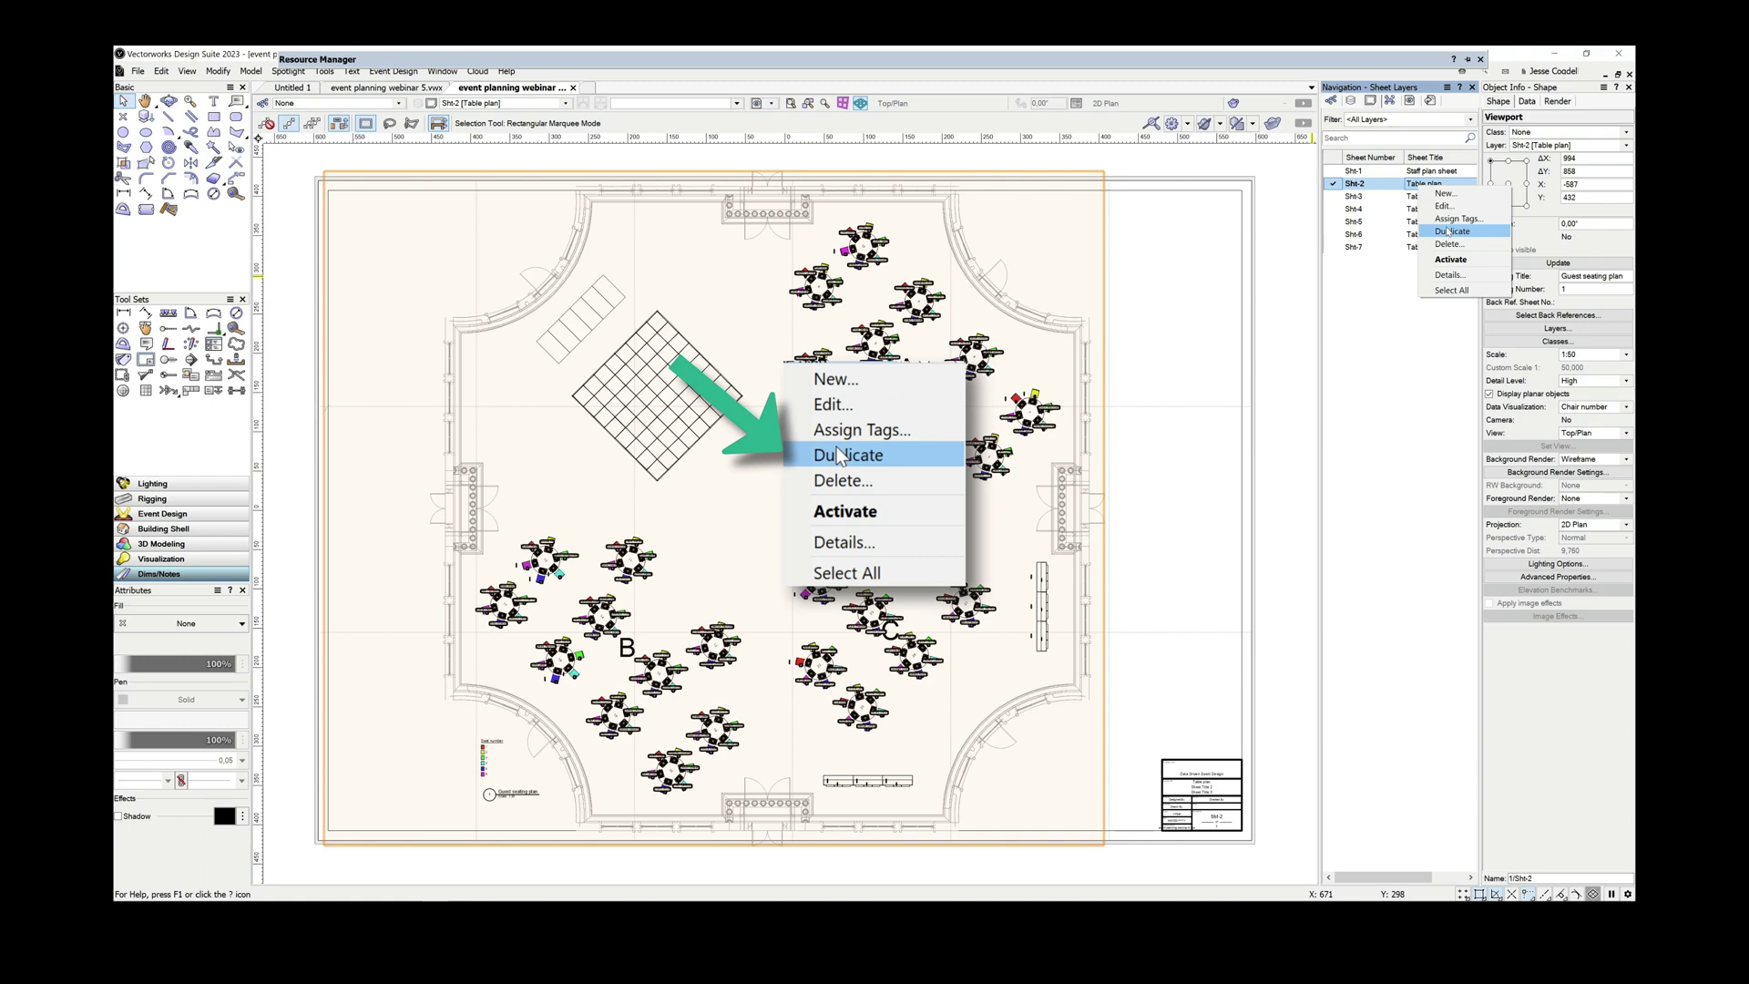
pyautogui.click(1449, 231)
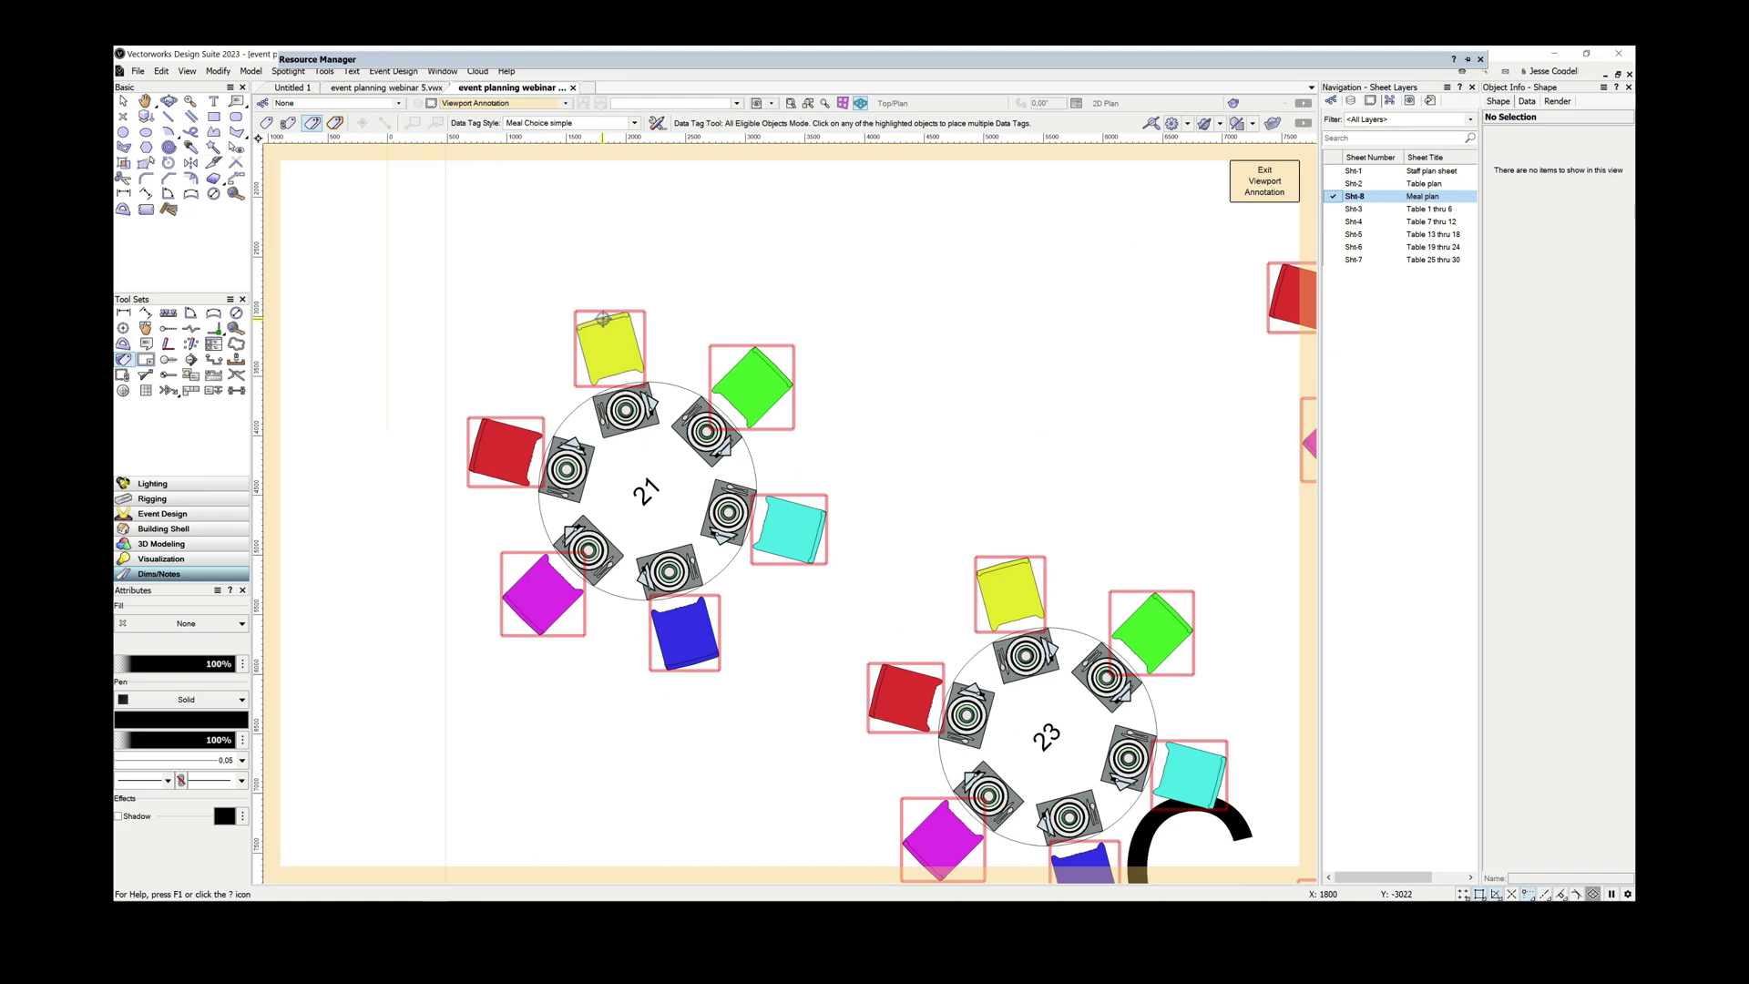
pyautogui.click(603, 318)
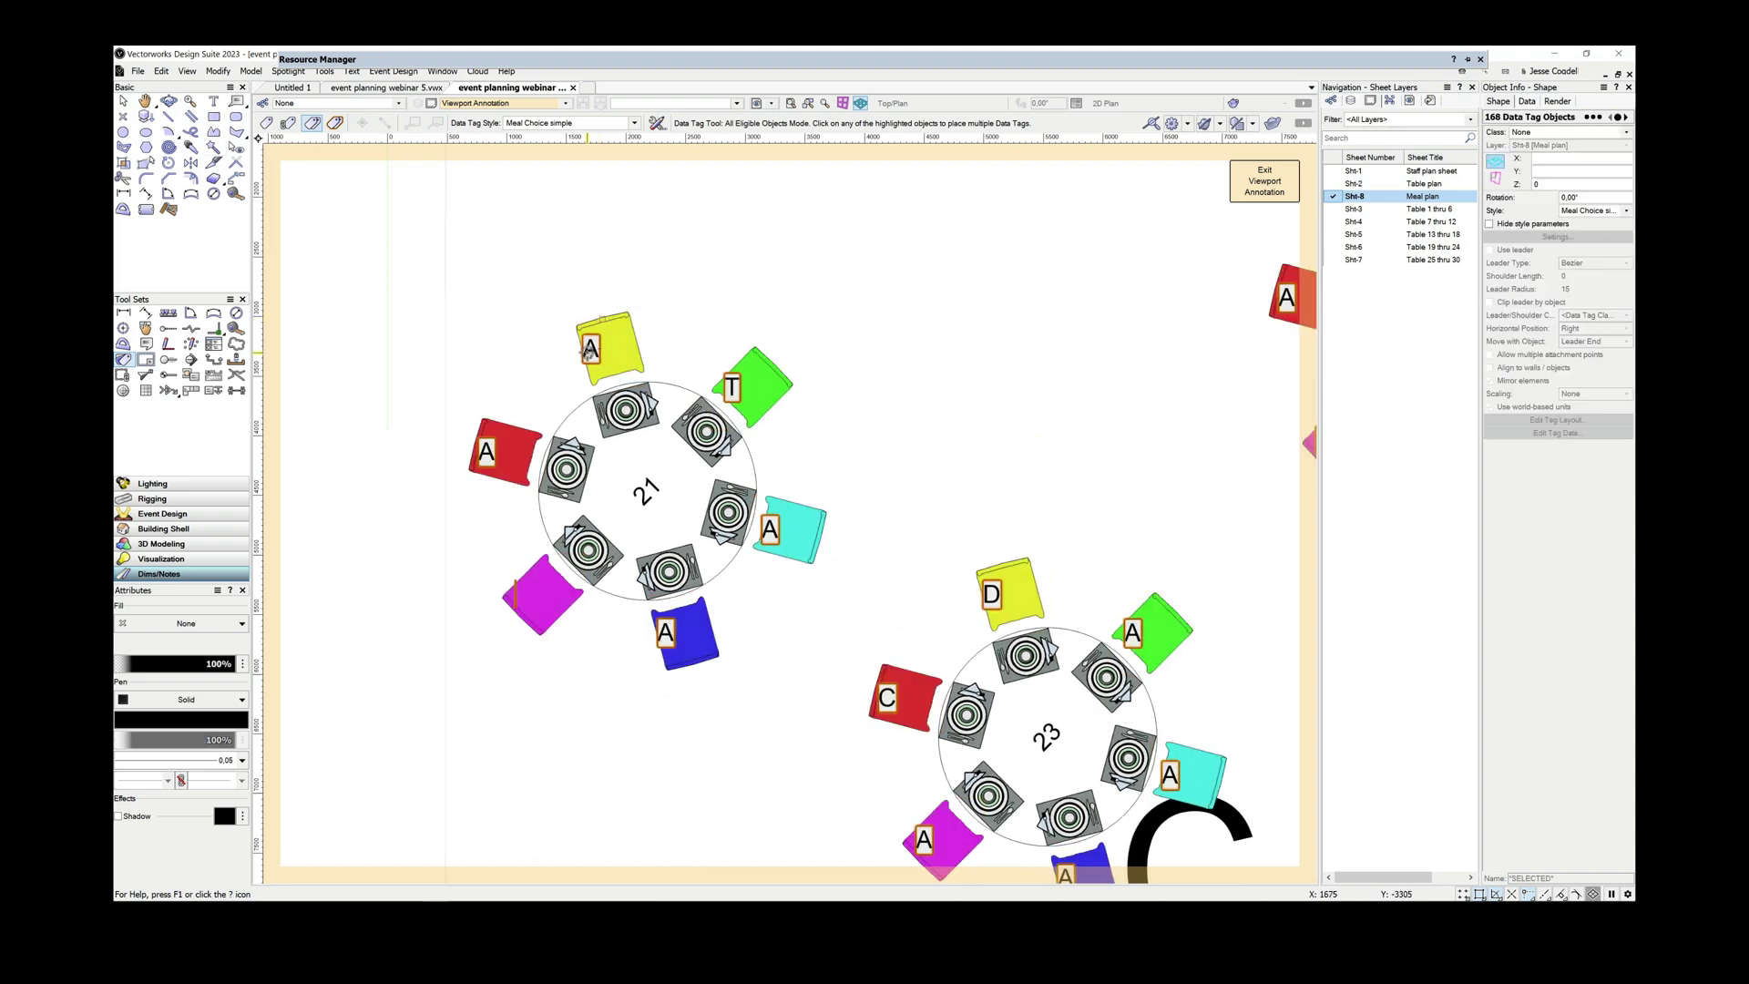
# - Colour the chairs using the Meal Choice data visualization
pyautogui.press('x')
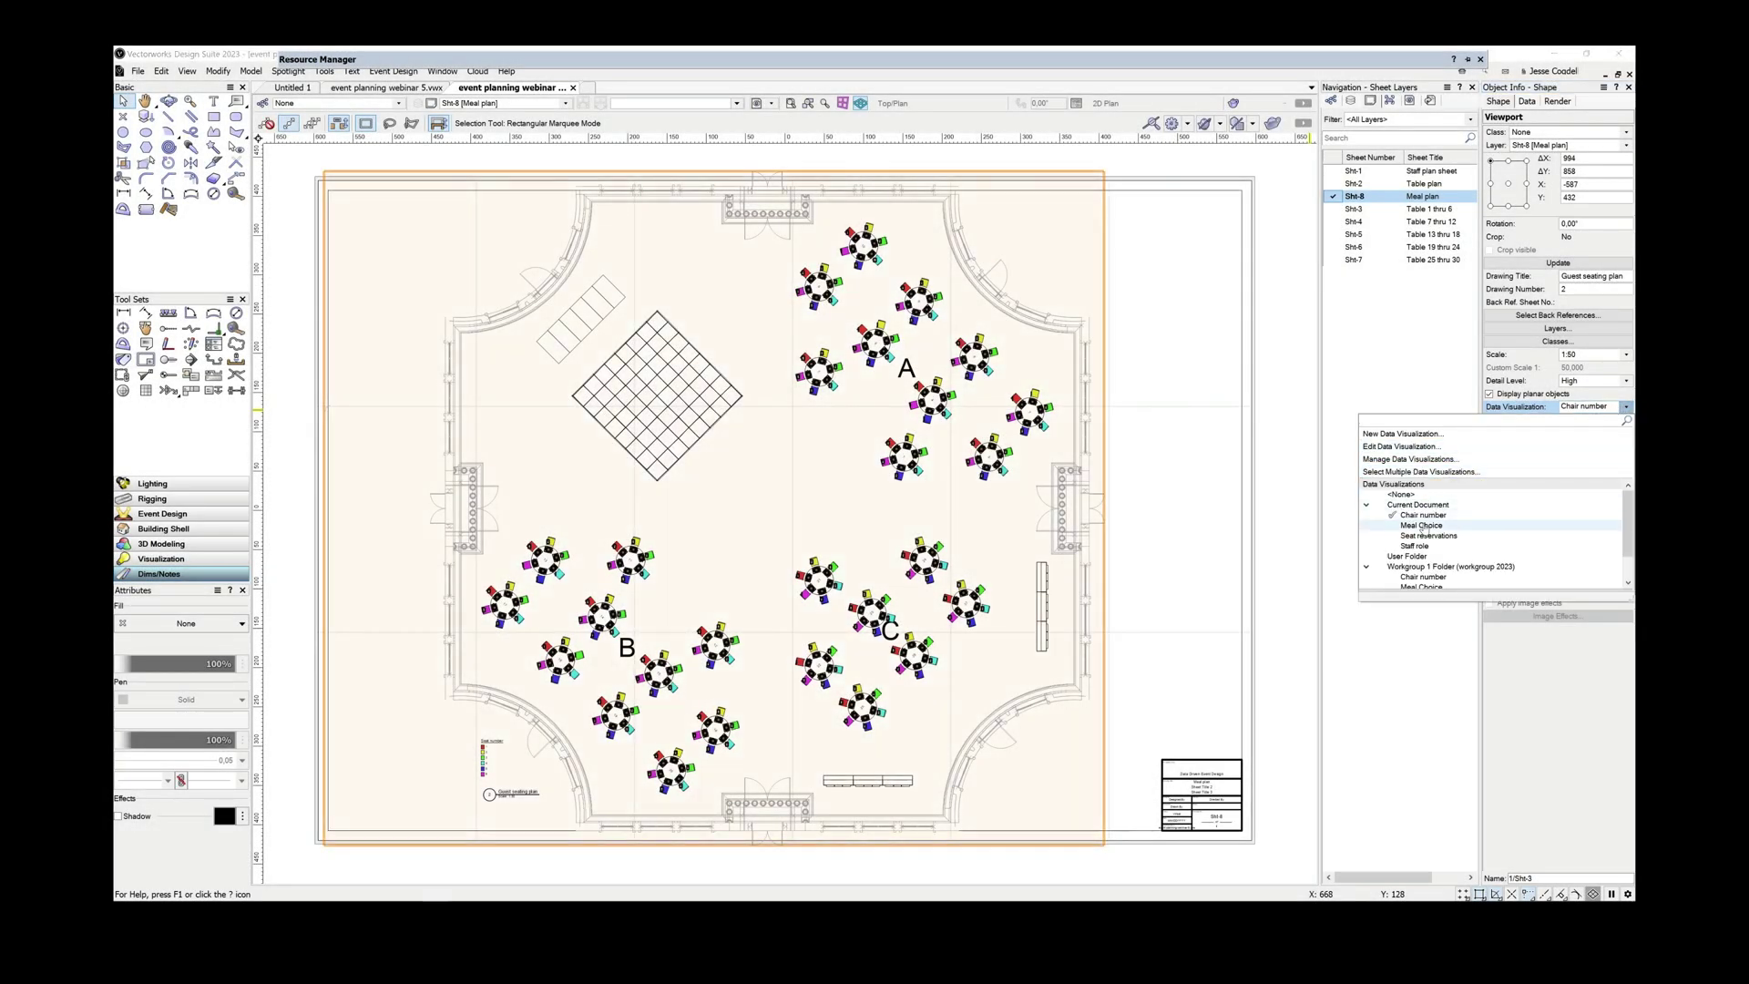
pyautogui.click(1476, 513)
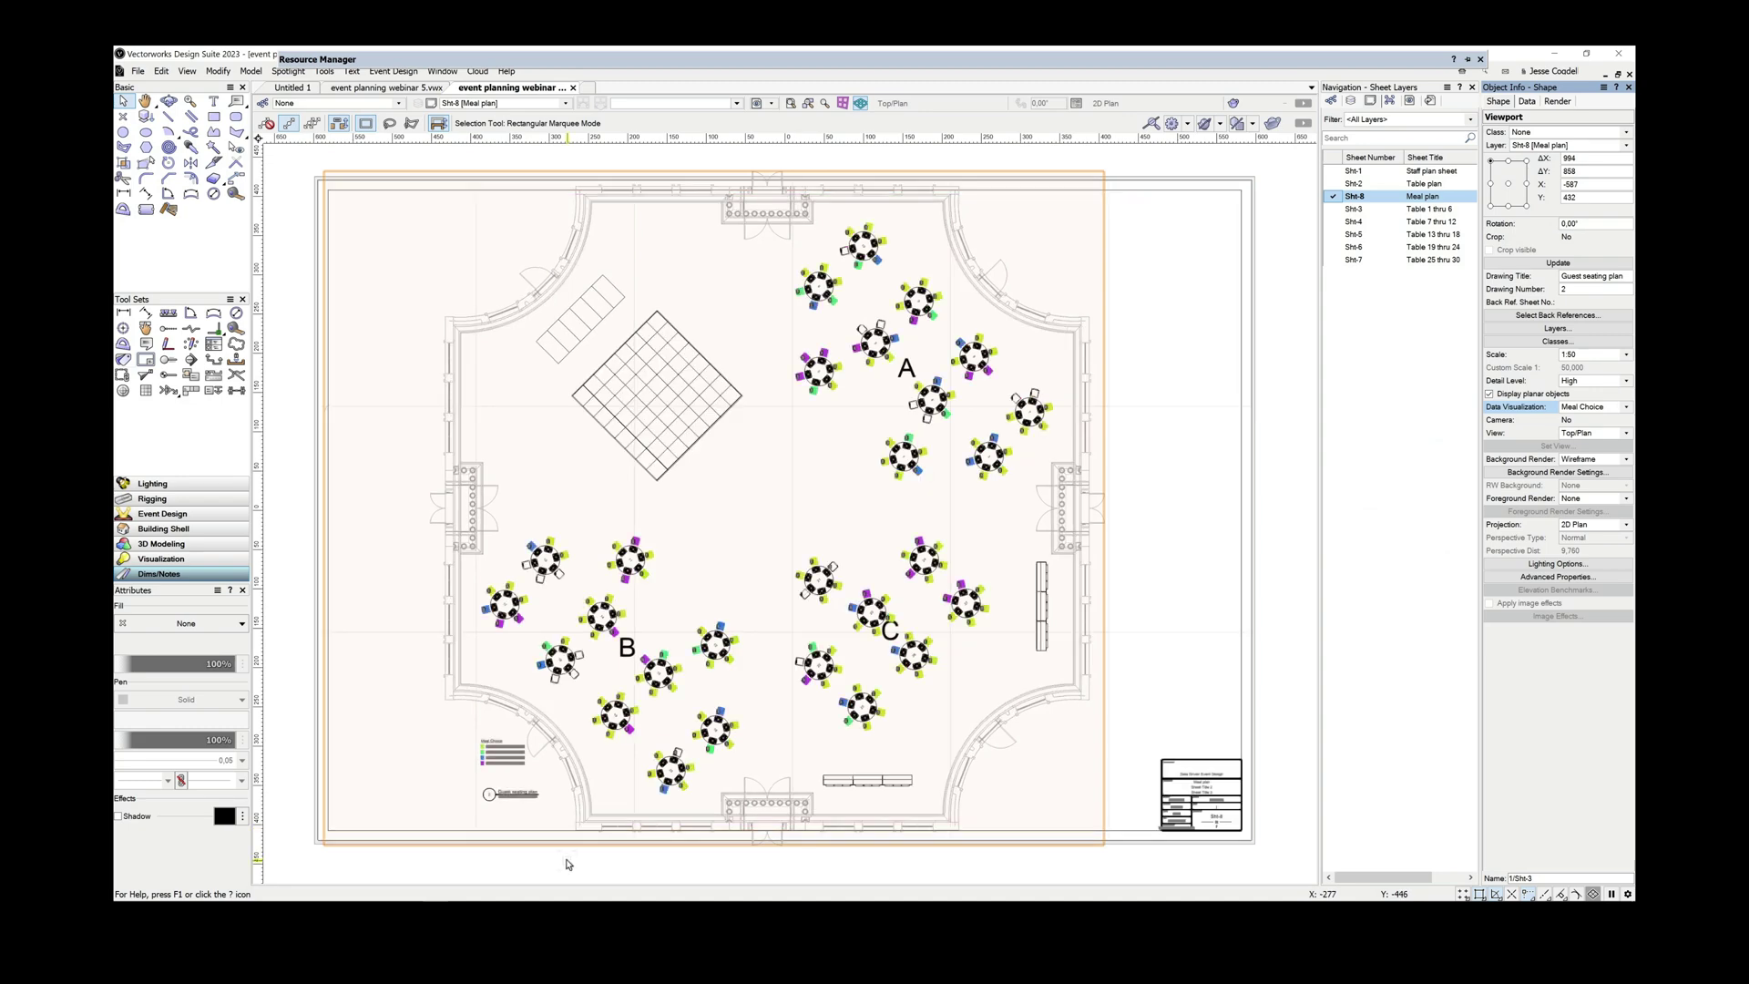
pyautogui.scroll(2, 469, 776)
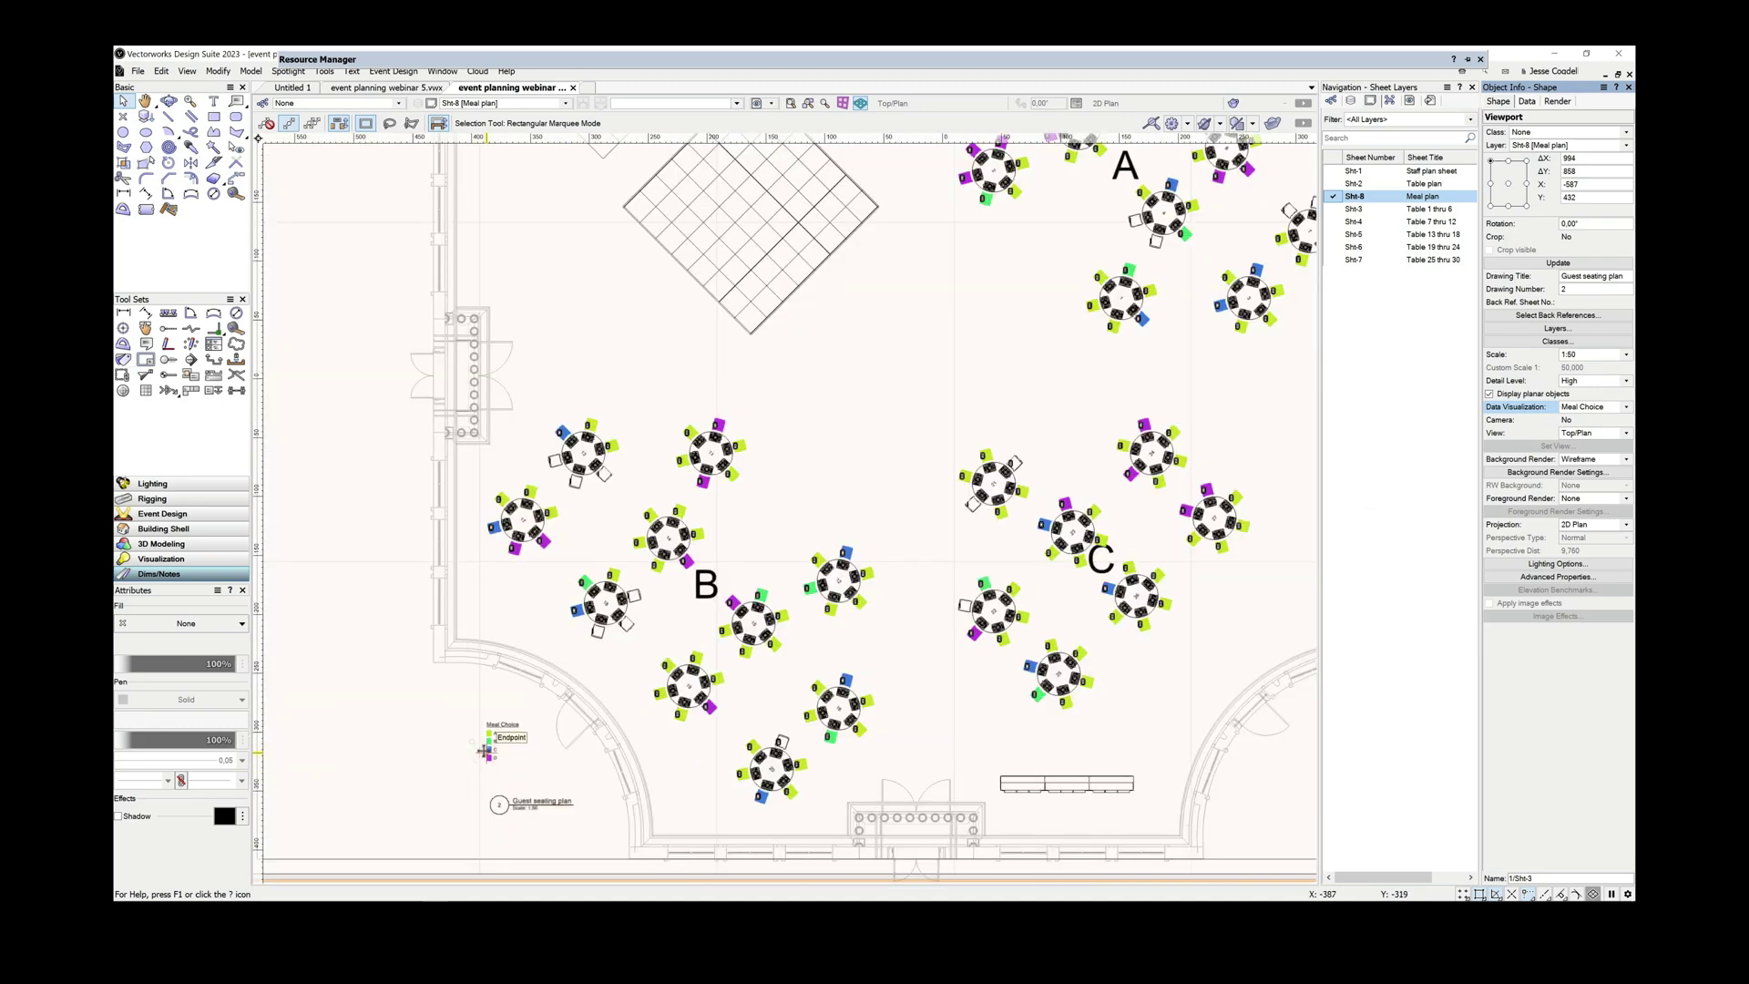
# - Enter the meal plan viewport's annotations and select the Meal Choice legend
pyautogui.doubleClick(490, 752)
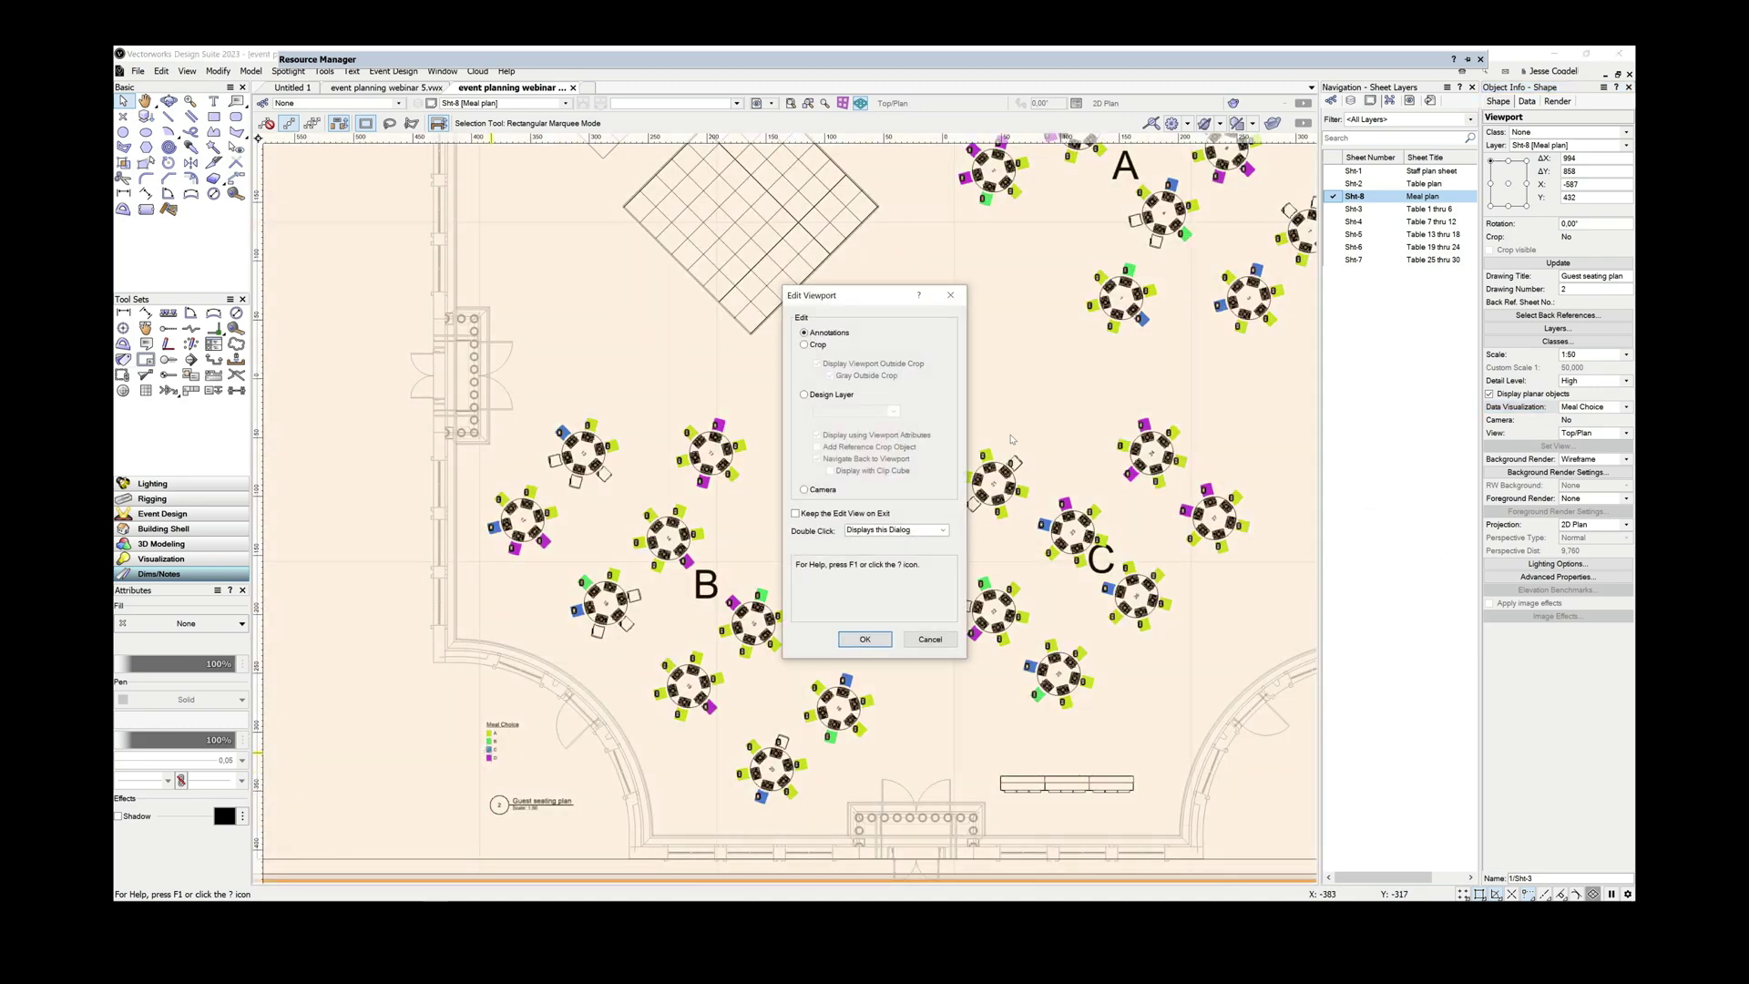
pyautogui.click(864, 638)
pyautogui.click(497, 752)
pyautogui.scroll(5, 497, 761)
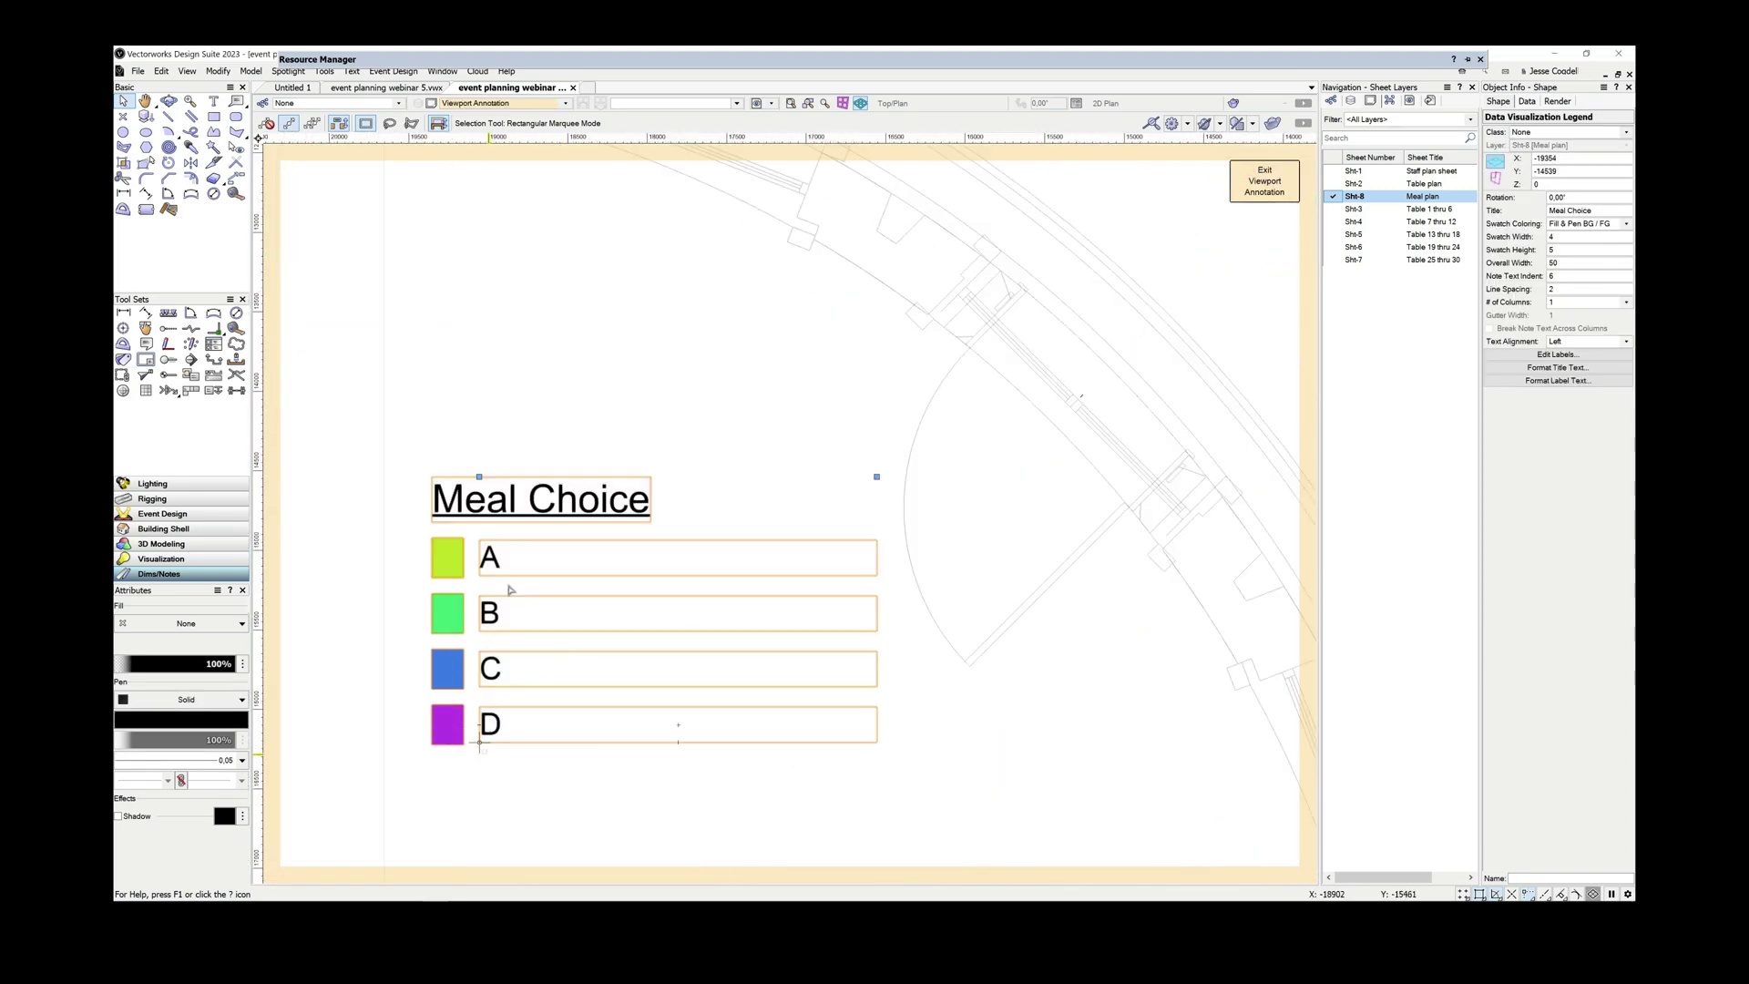
pyautogui.doubleClick(503, 561)
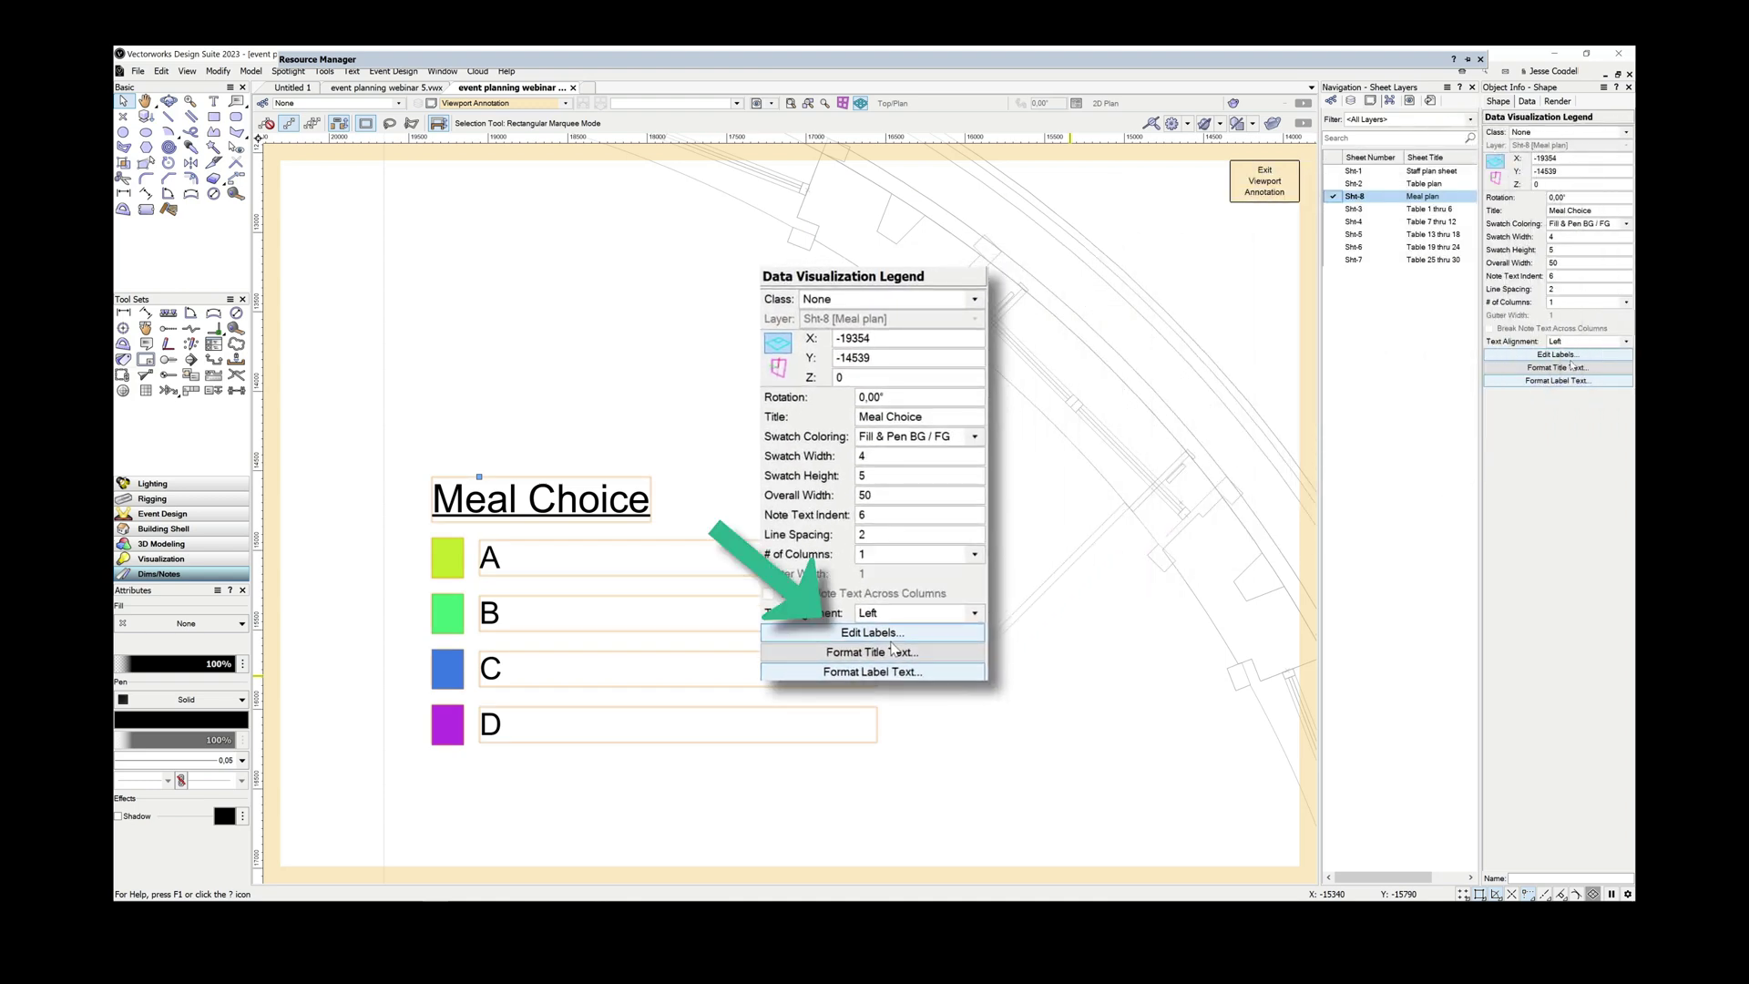
# - Relabel the legend Beef Stroganof, Smoked Salmon, Vegitable Korma, Vegan, then remove the viewport's meal colouring
pyautogui.click(1557, 354)
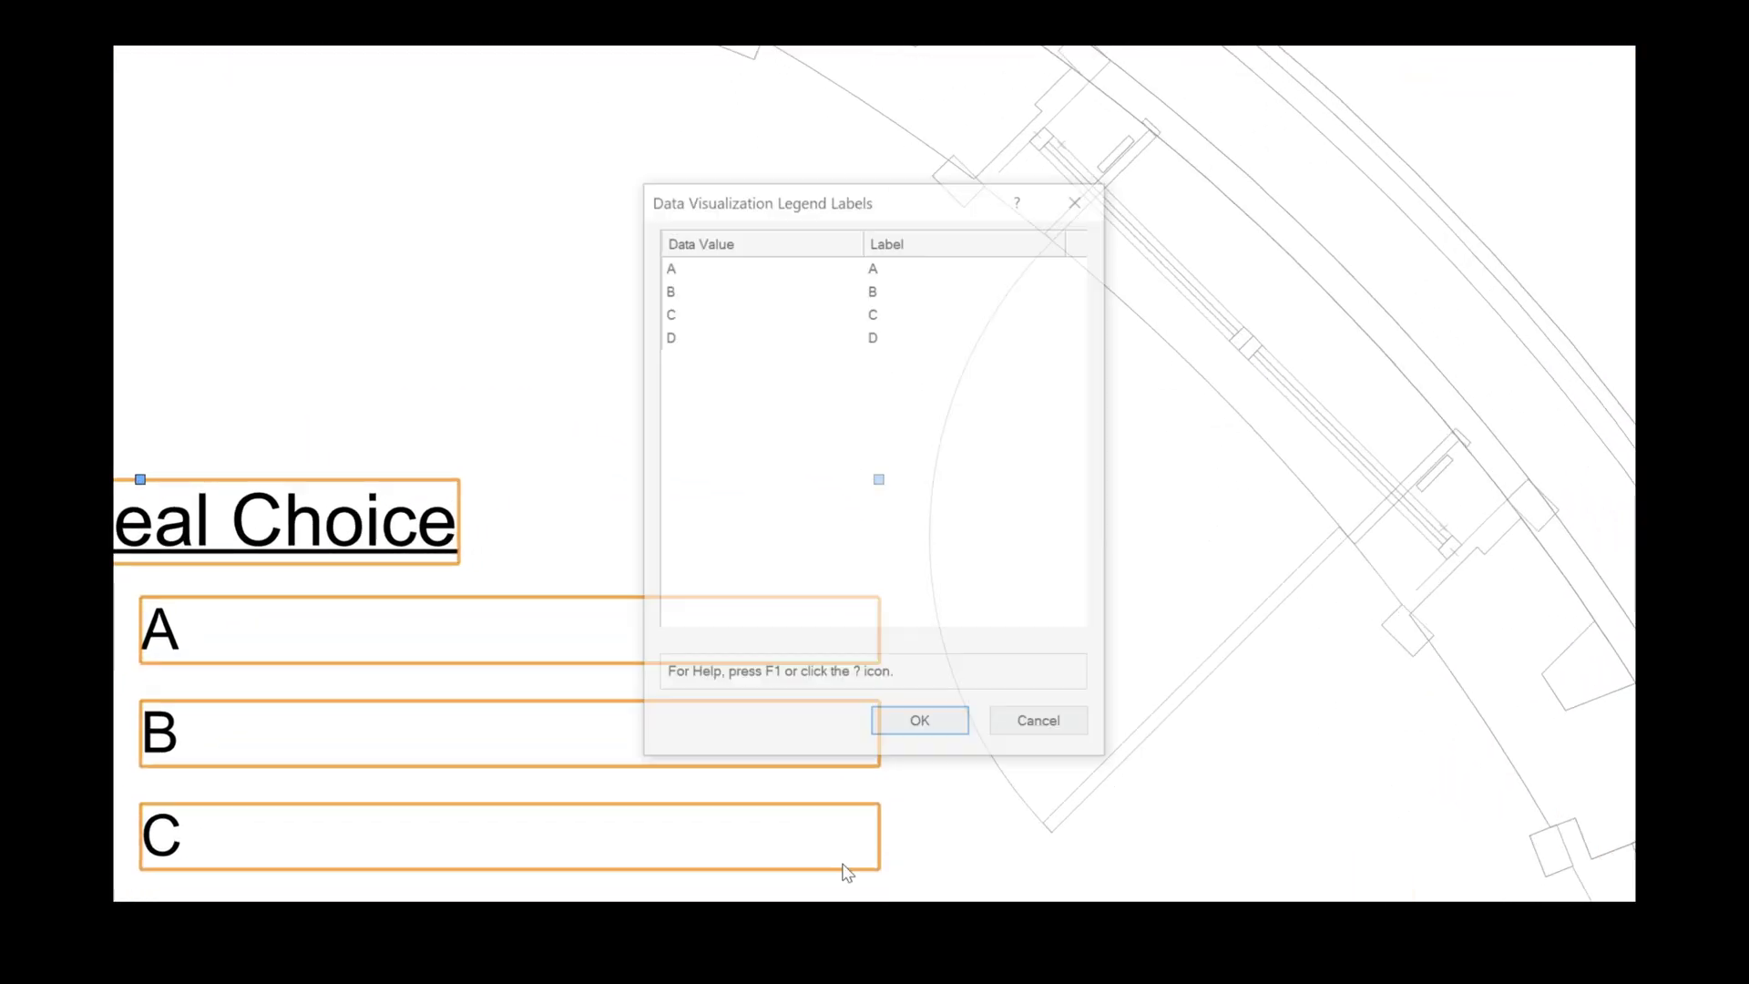
pyautogui.click(920, 252)
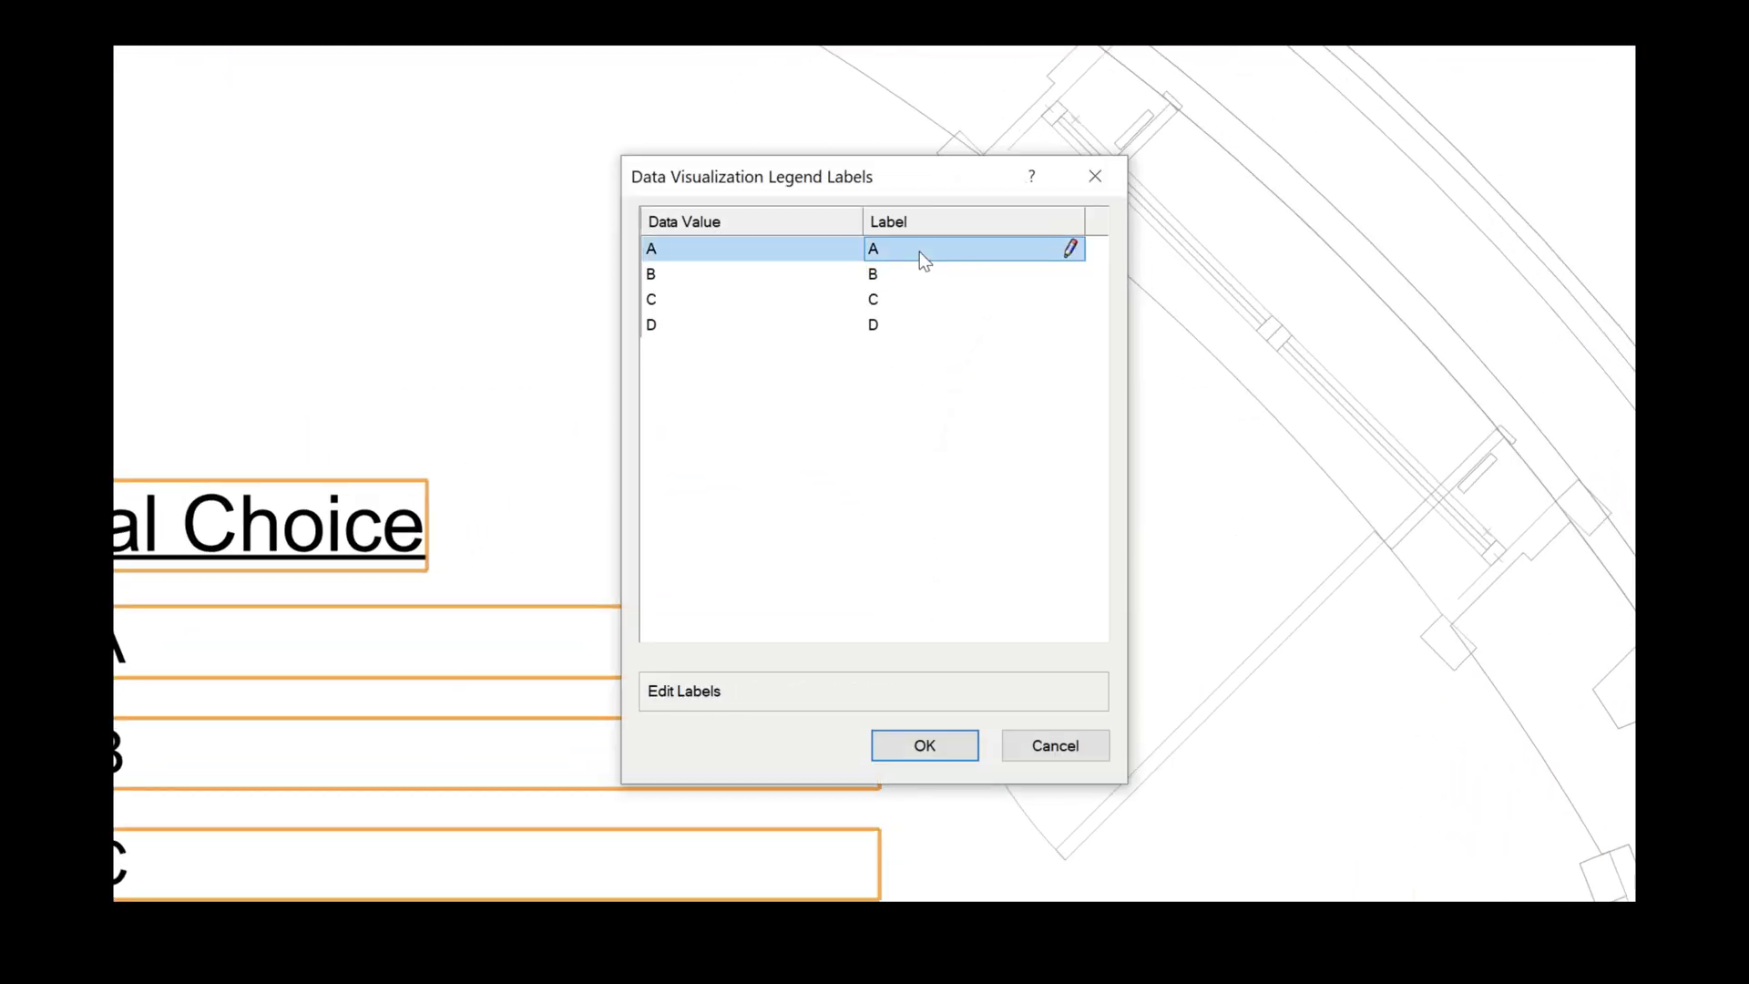
pyautogui.click(920, 252)
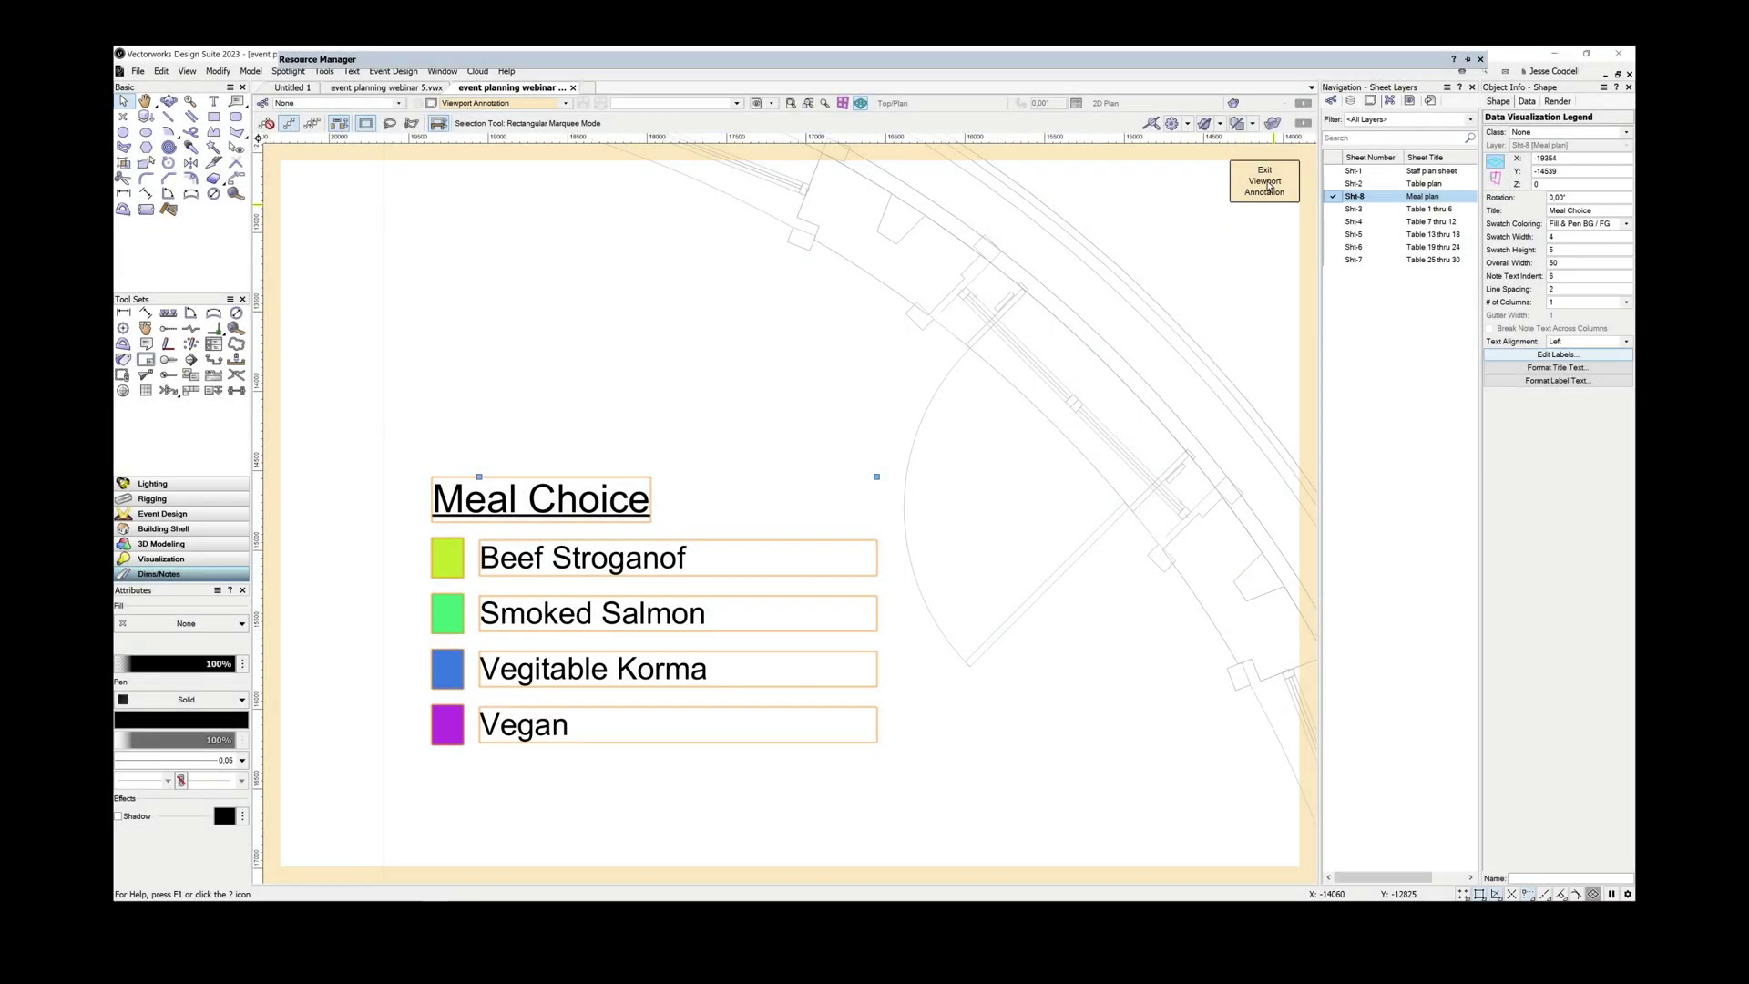
pyautogui.click(1267, 185)
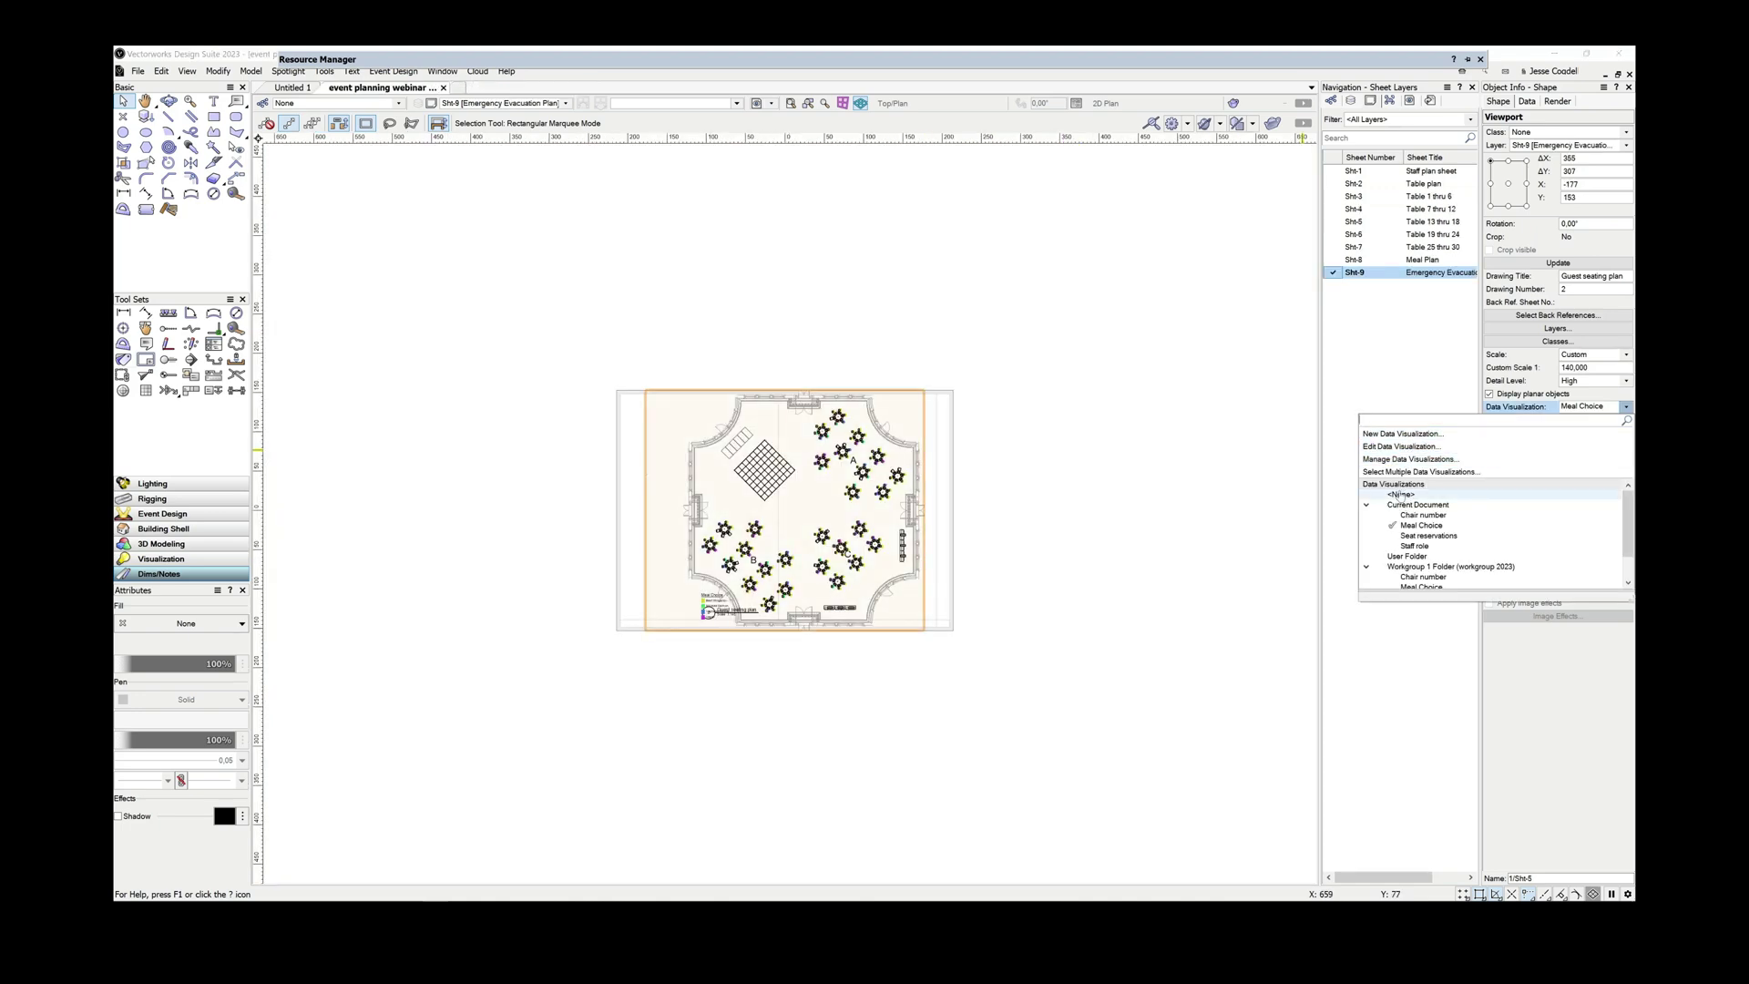
pyautogui.click(1400, 494)
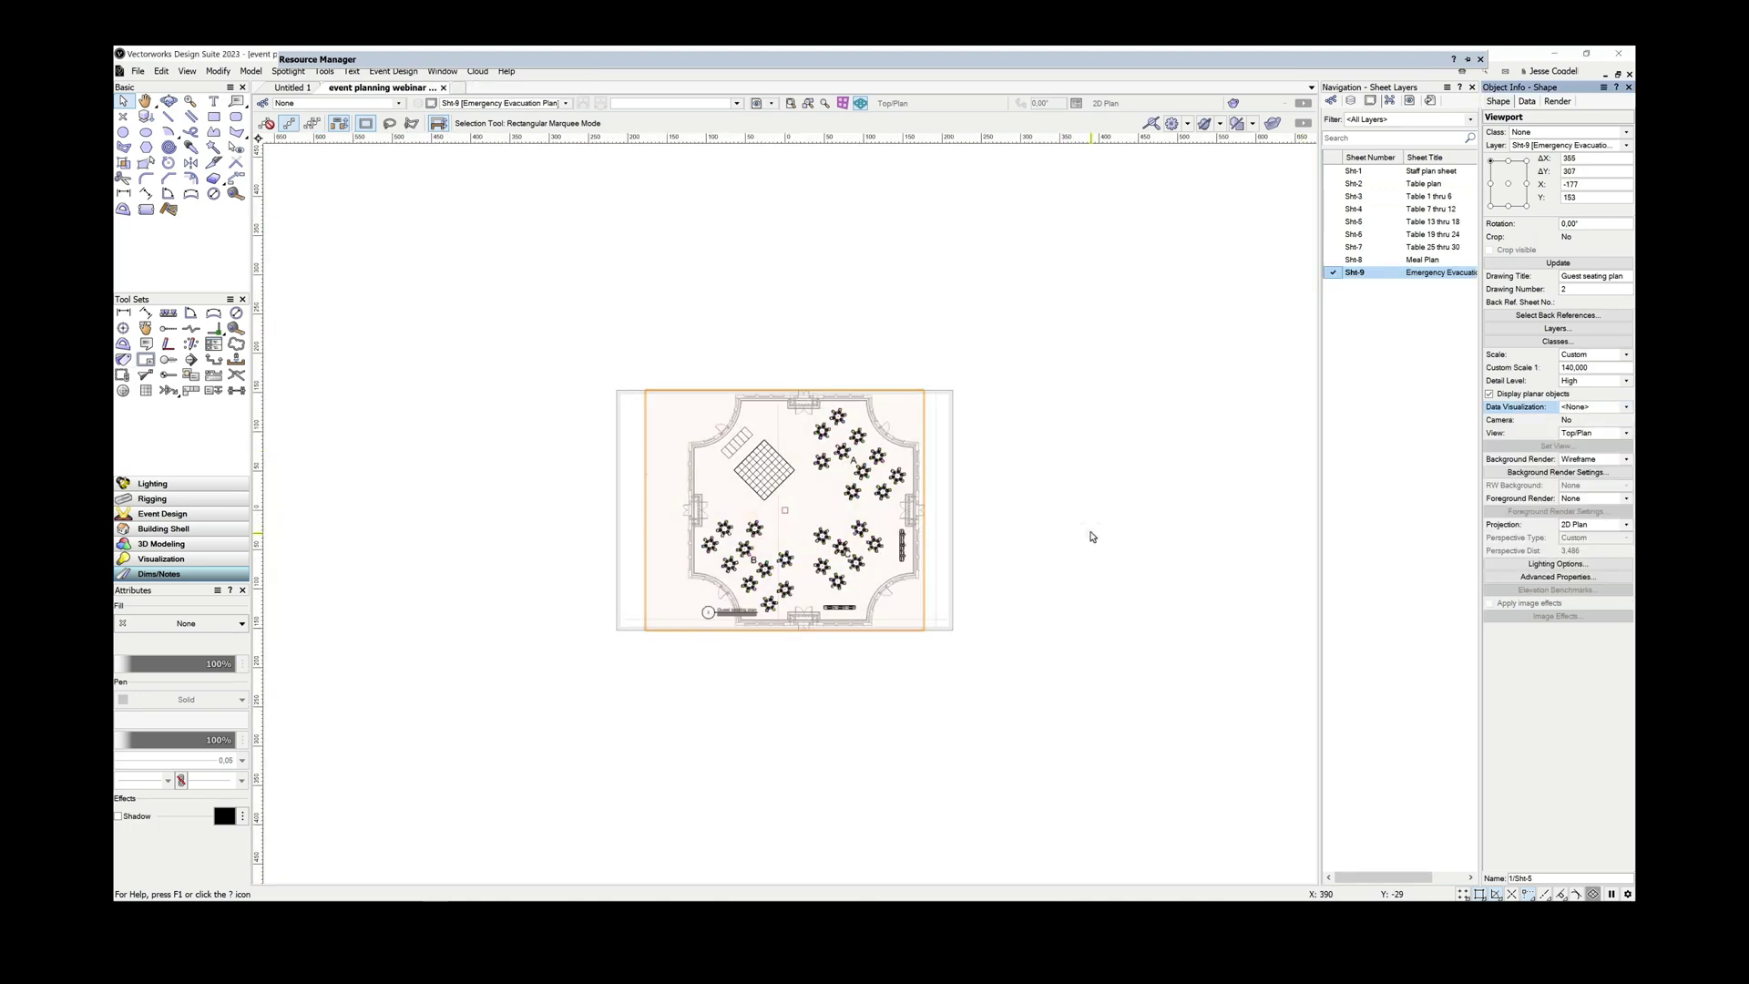
# - Set the evacuation viewport's Drawing Title to 'Evac plan'
pyautogui.scroll(4, 706, 610)
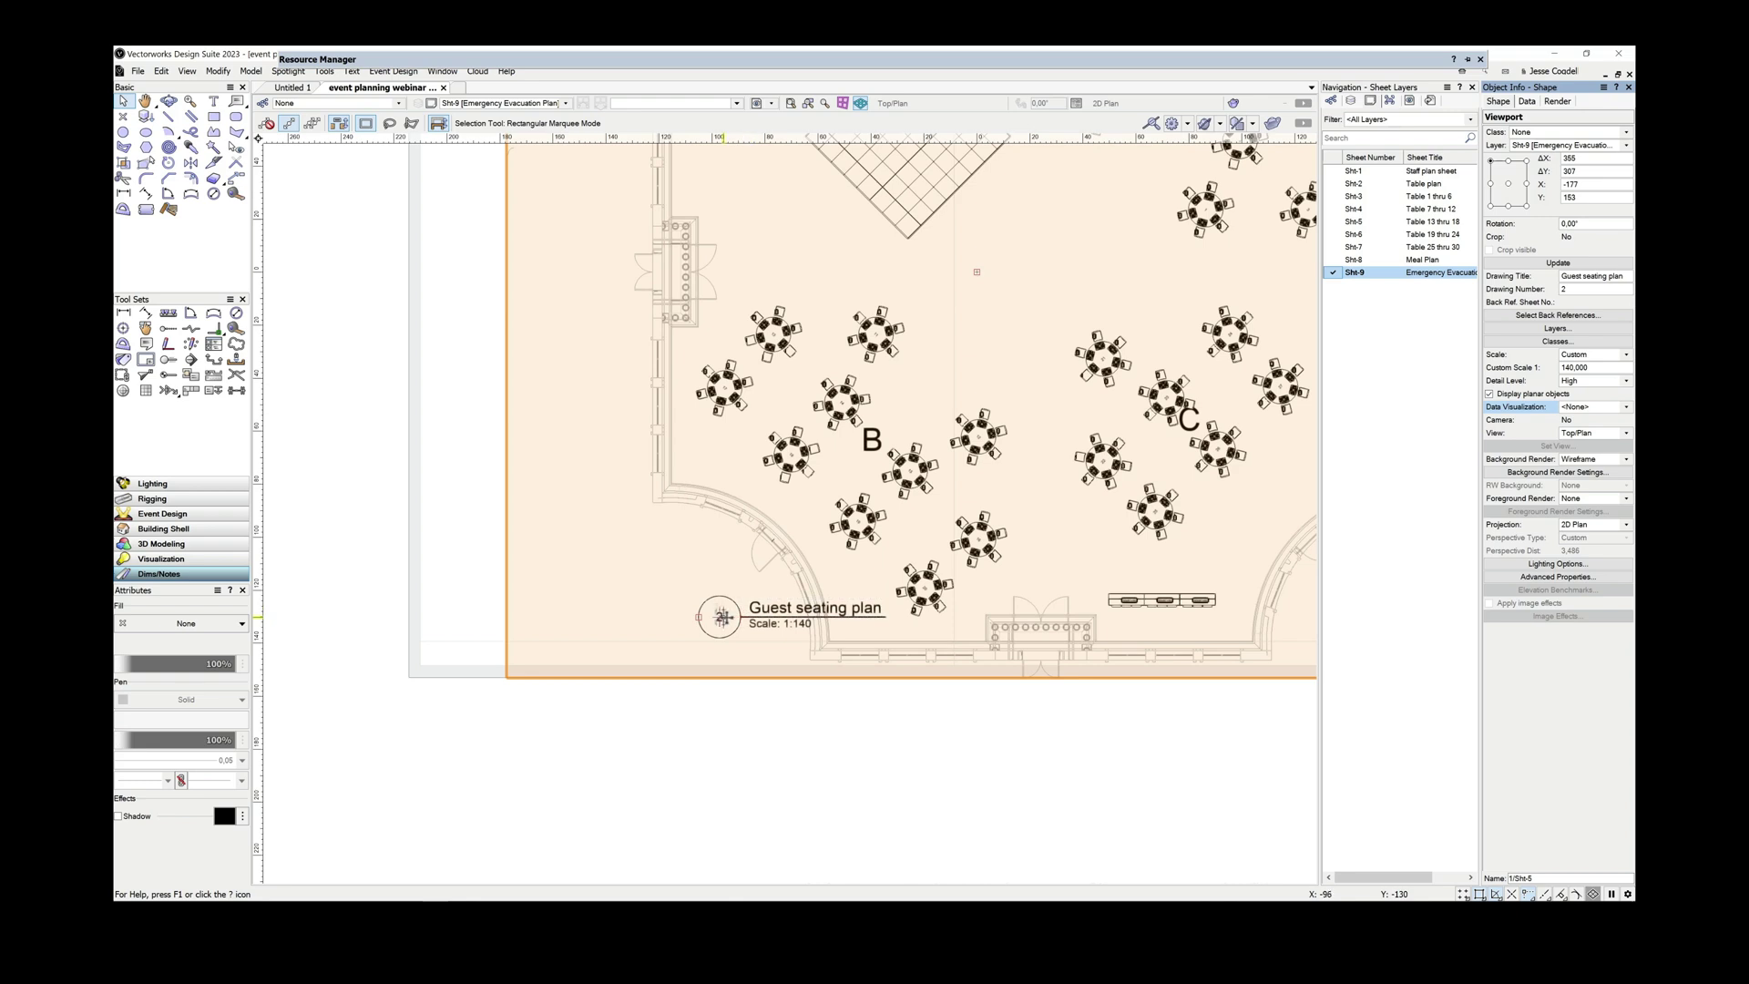
pyautogui.doubleClick(720, 617)
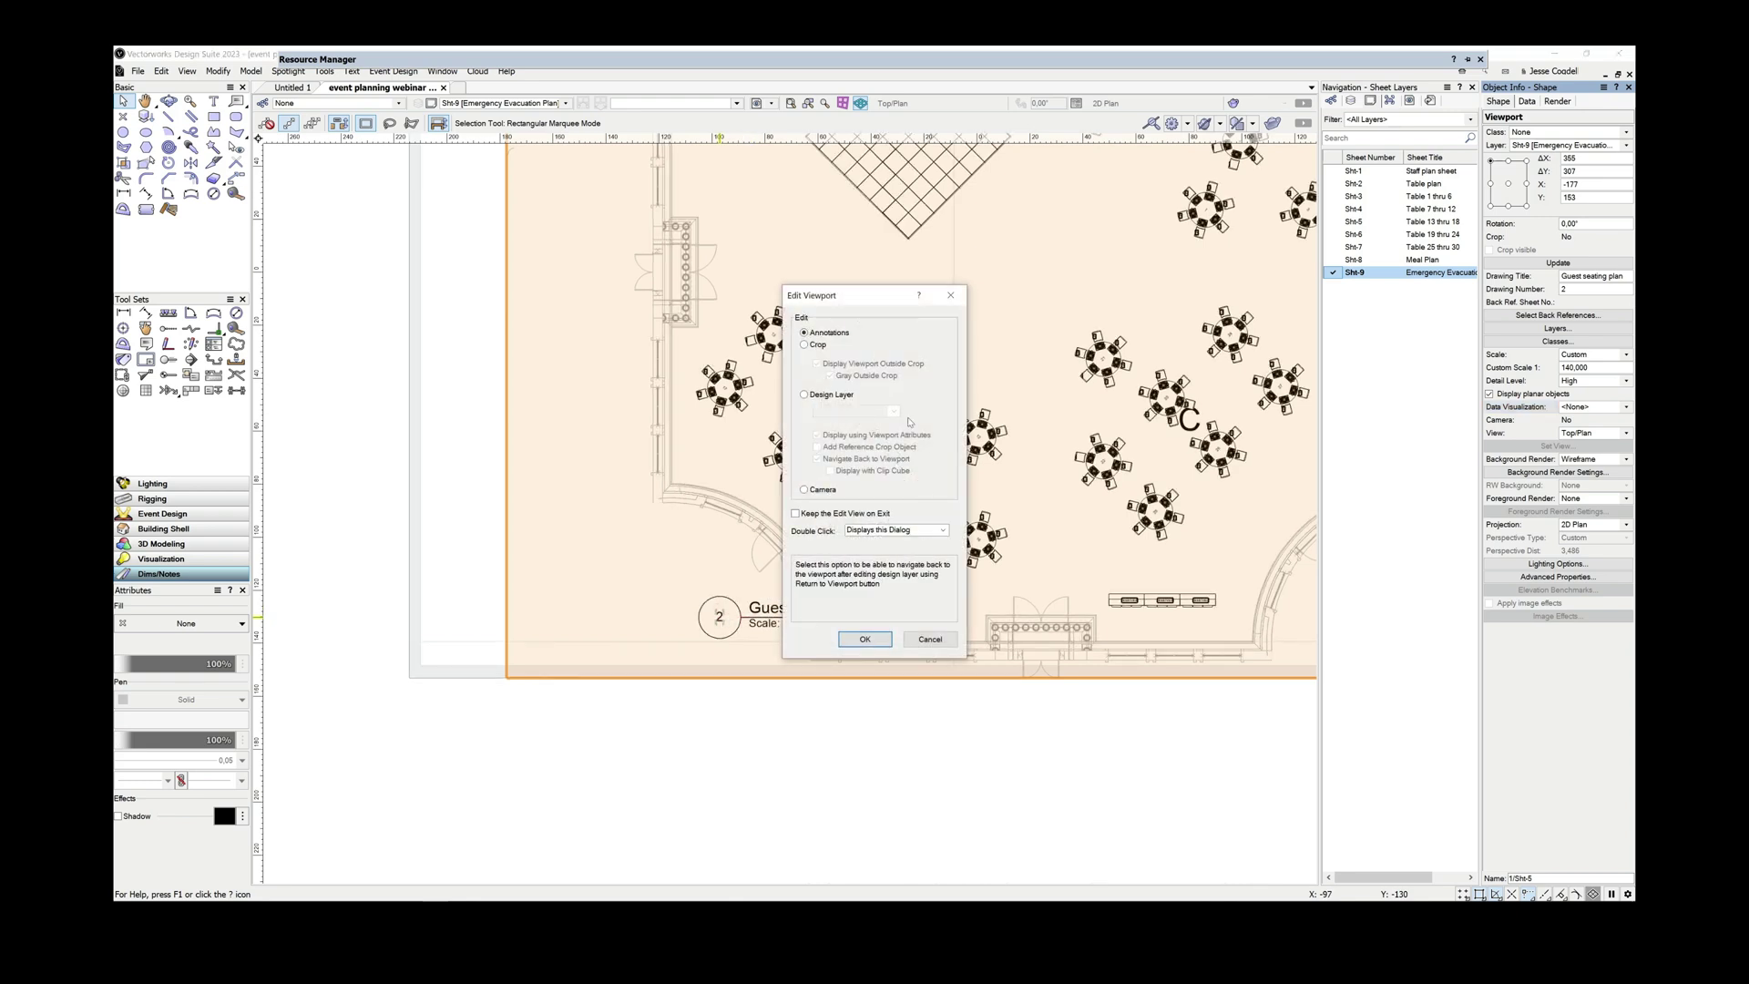
pyautogui.click(864, 638)
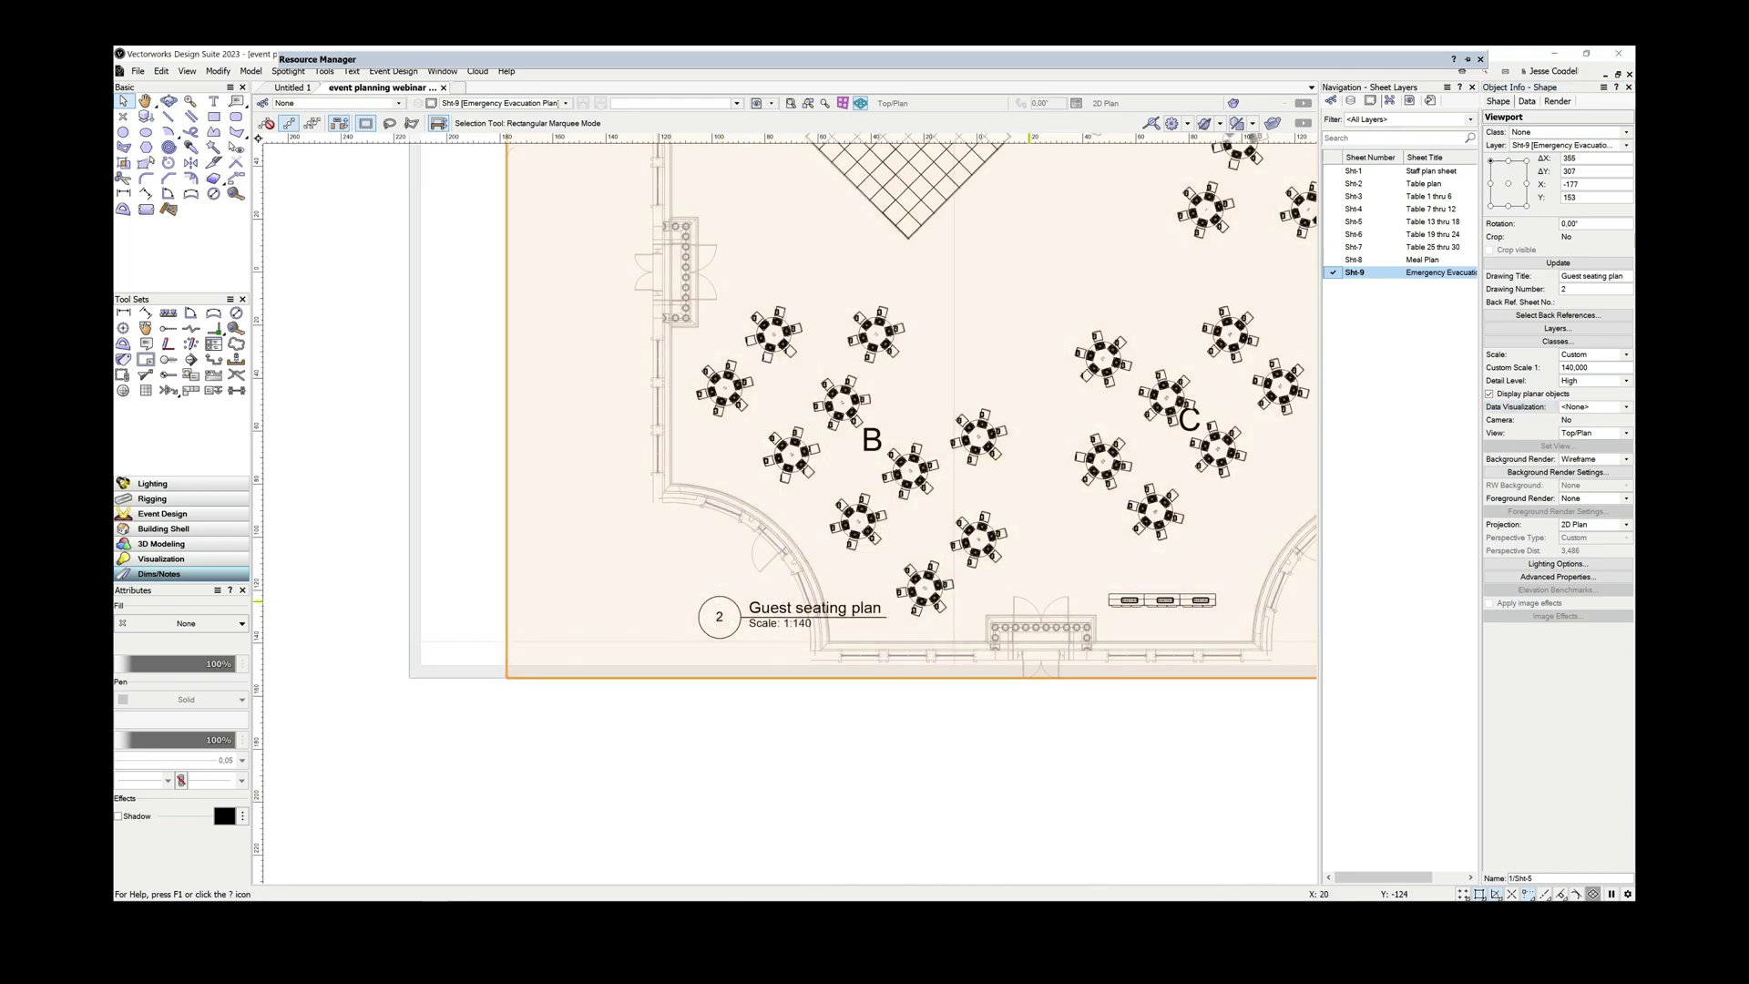
pyautogui.click(1592, 277)
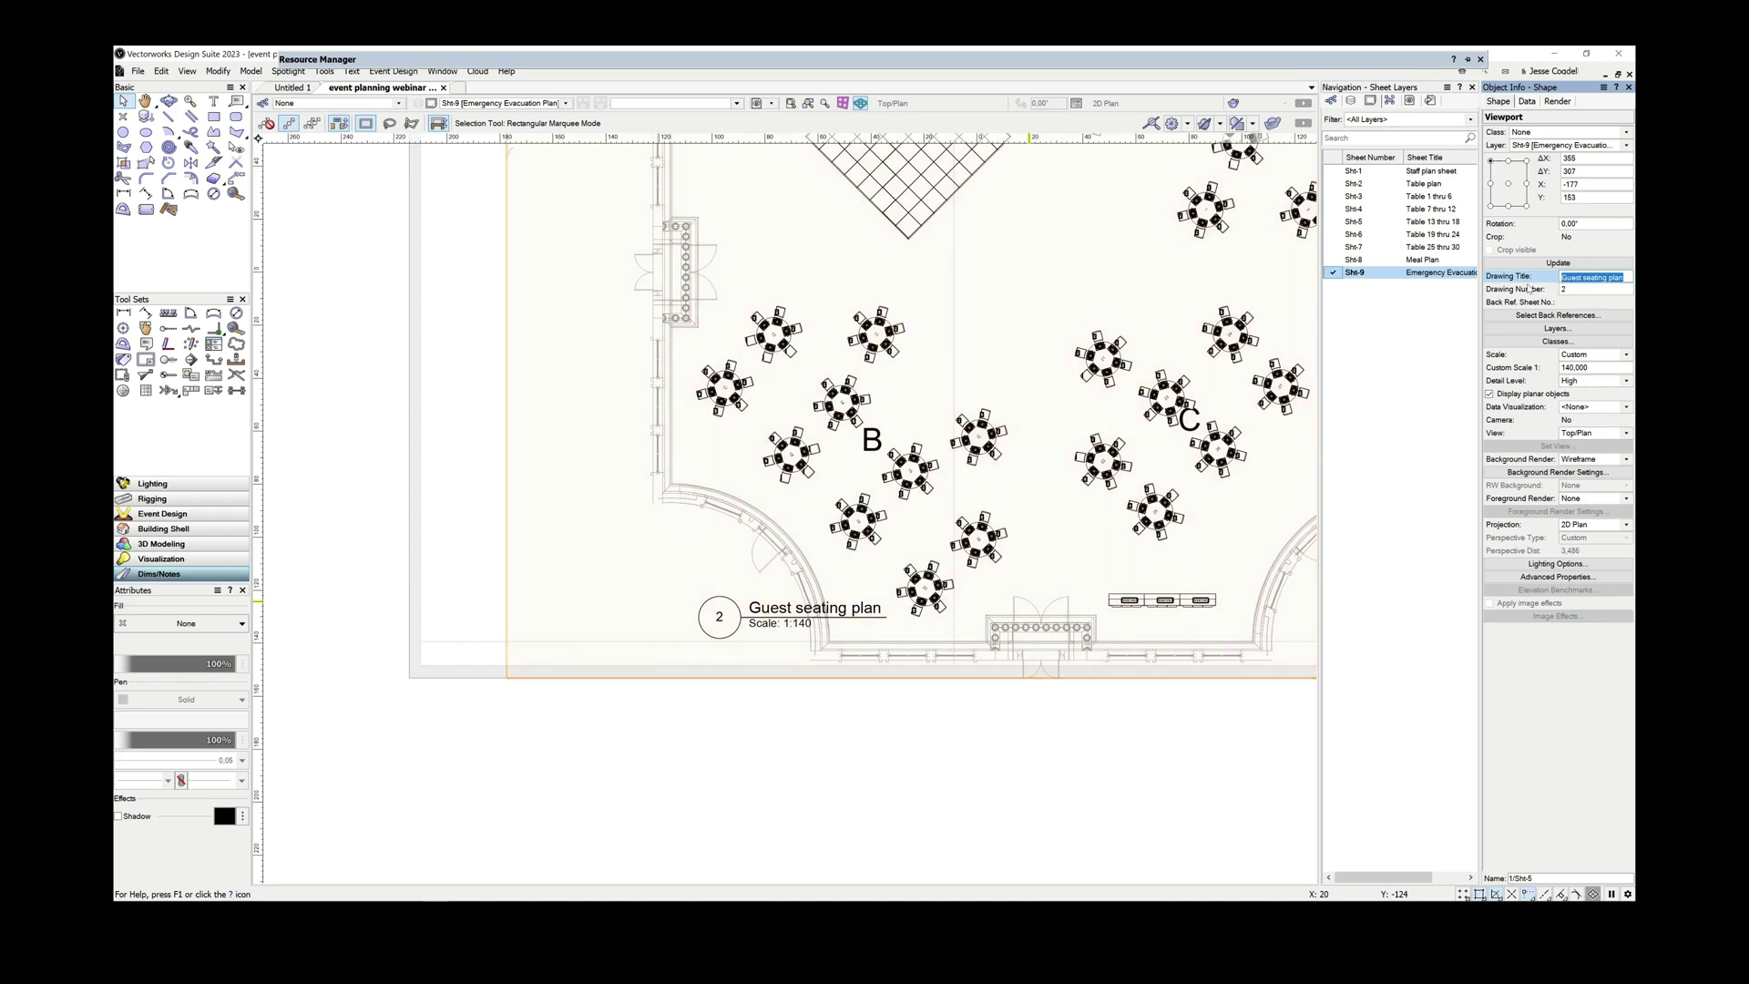
pyautogui.write('Evac plan')
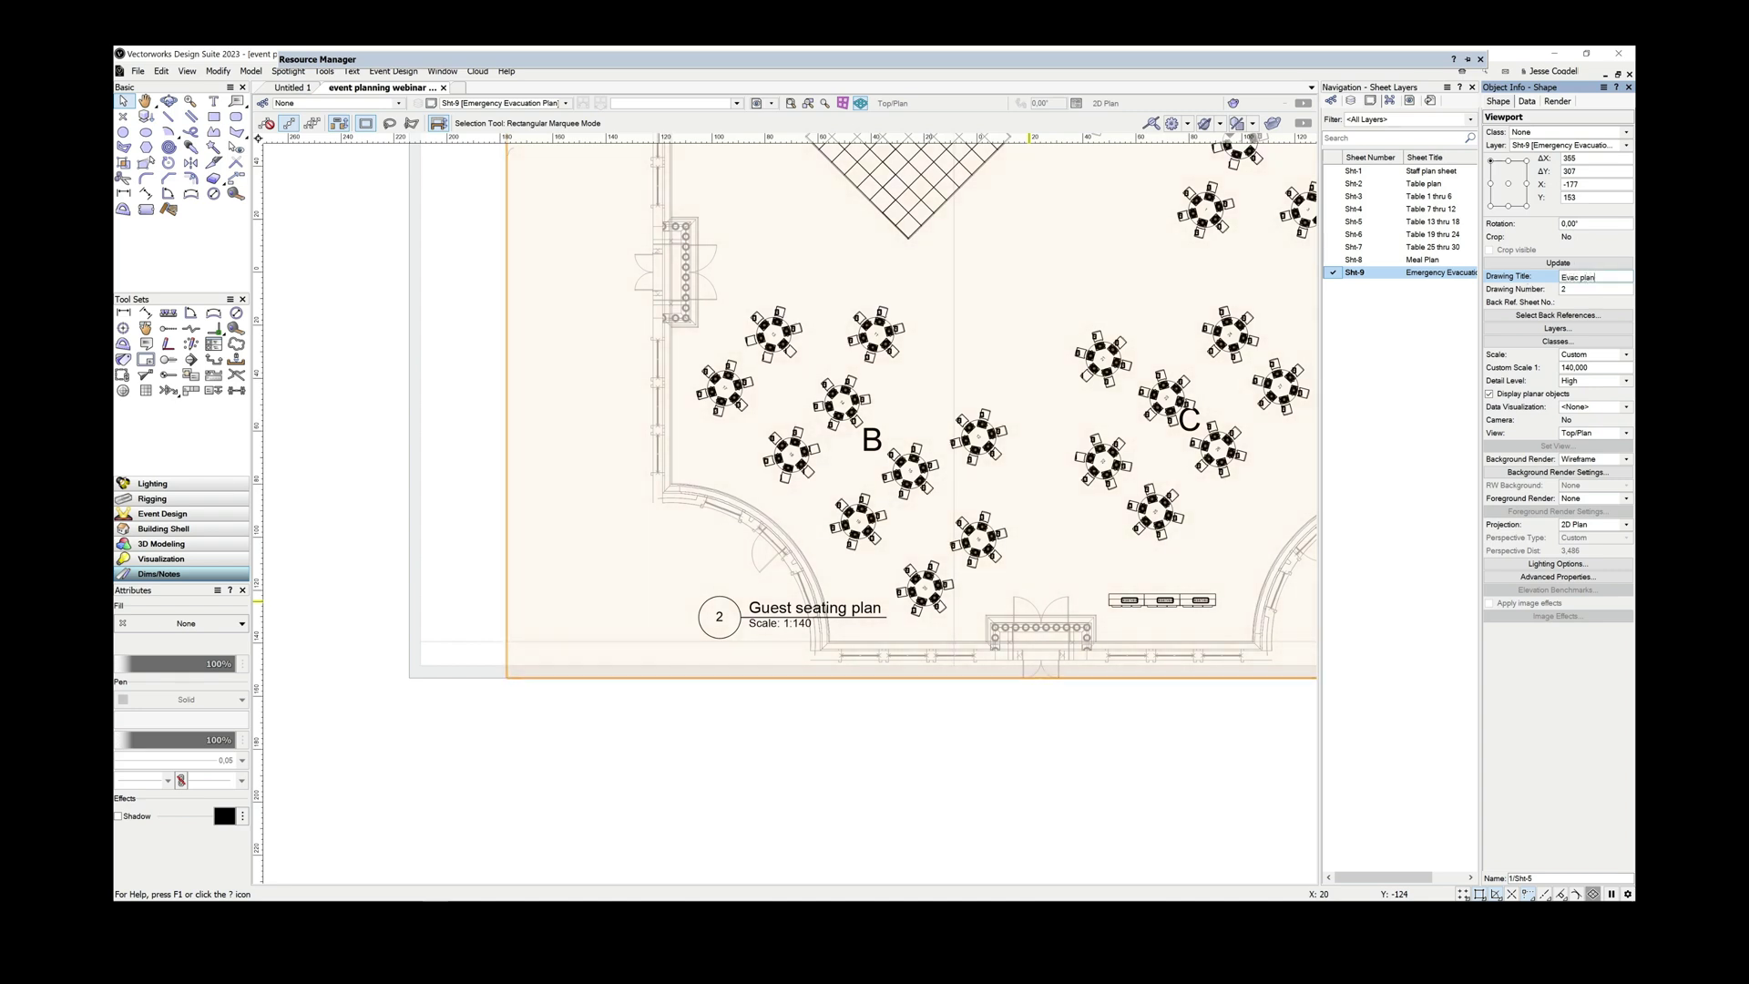
pyautogui.press('Return')
# - Pan the sheet to centre the page and return to selecting objects
pyautogui.scroll(-1, 942, 789)
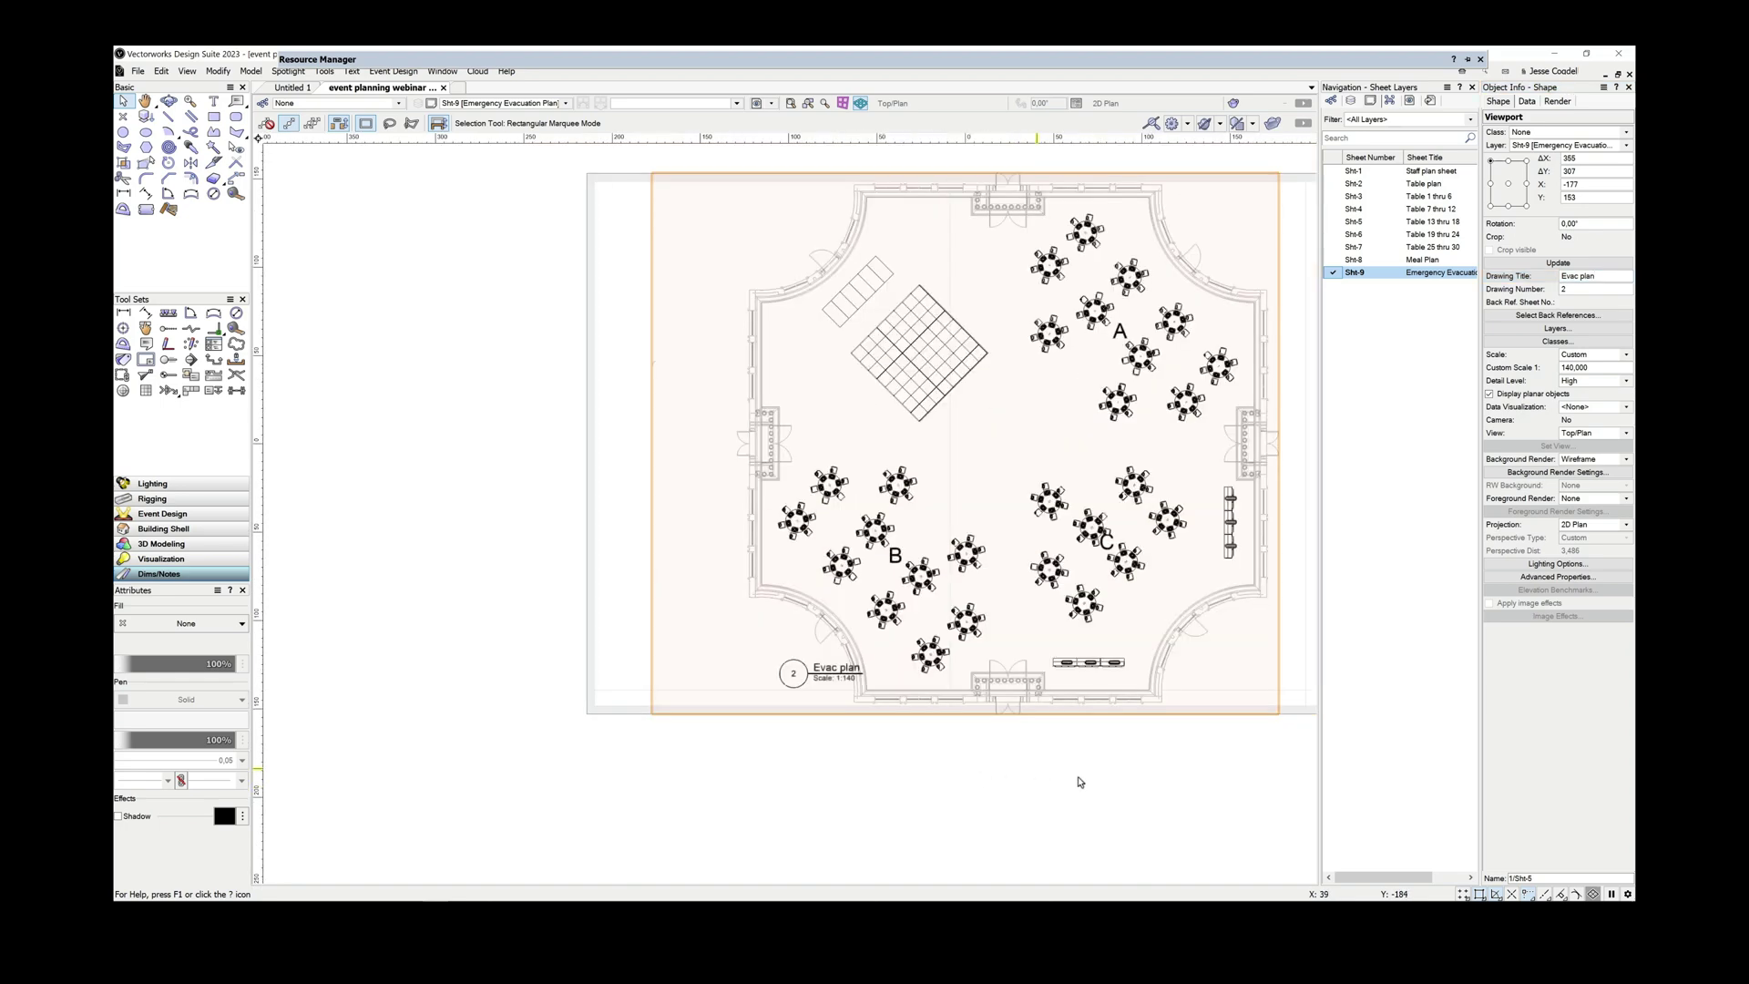
pyautogui.press('h')
pyautogui.moveTo(1151, 740); pyautogui.dragTo(941, 726)
pyautogui.press('x')
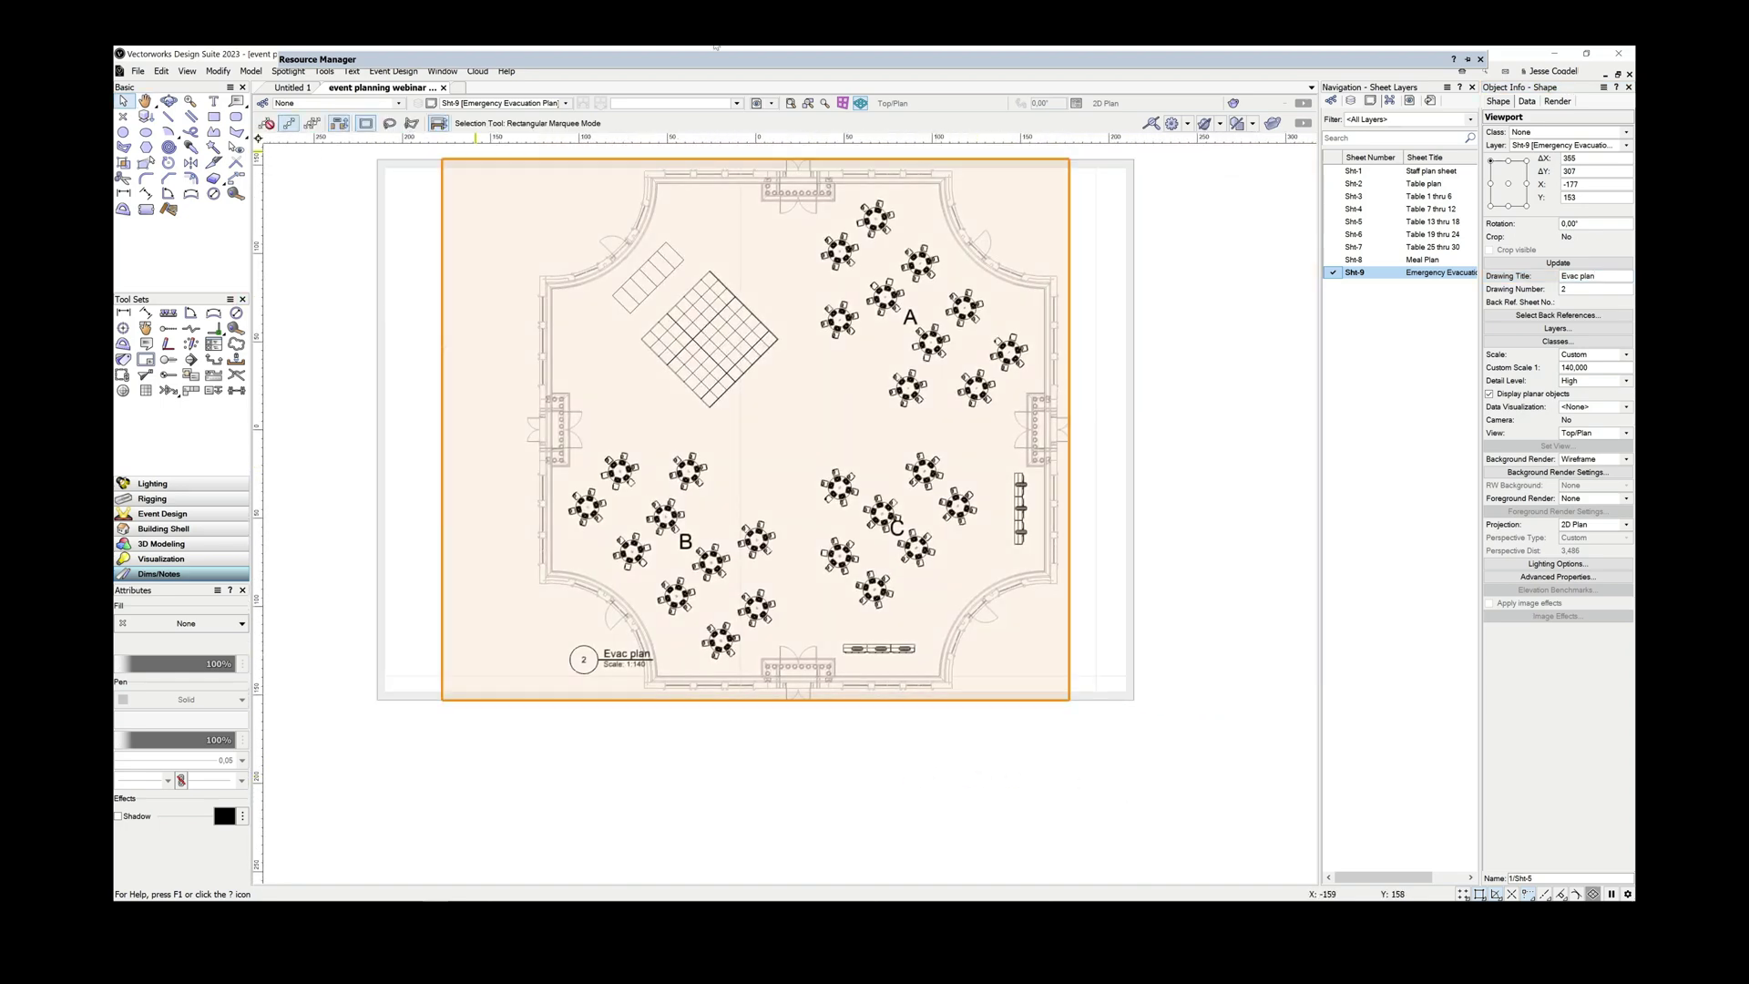
pyautogui.moveTo(742, 61)
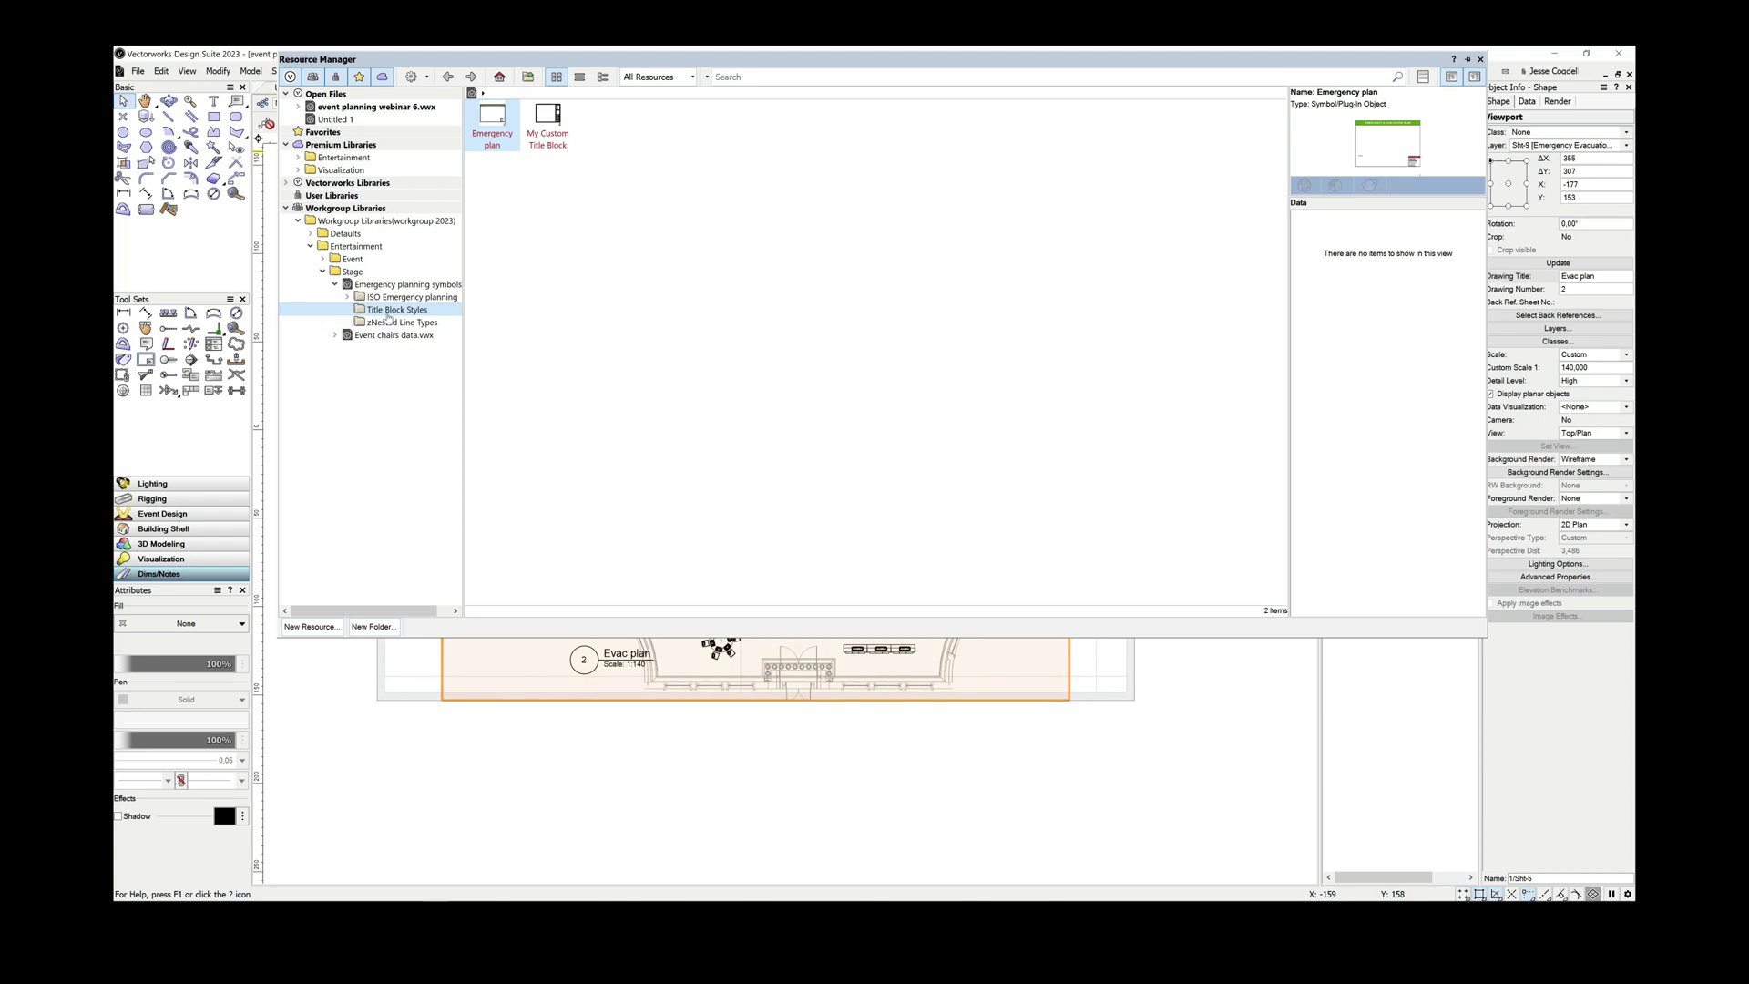
# - Apply the Emergency plan title block style, replacing the existing format, and place its border on the sheet
pyautogui.doubleClick(492, 122)
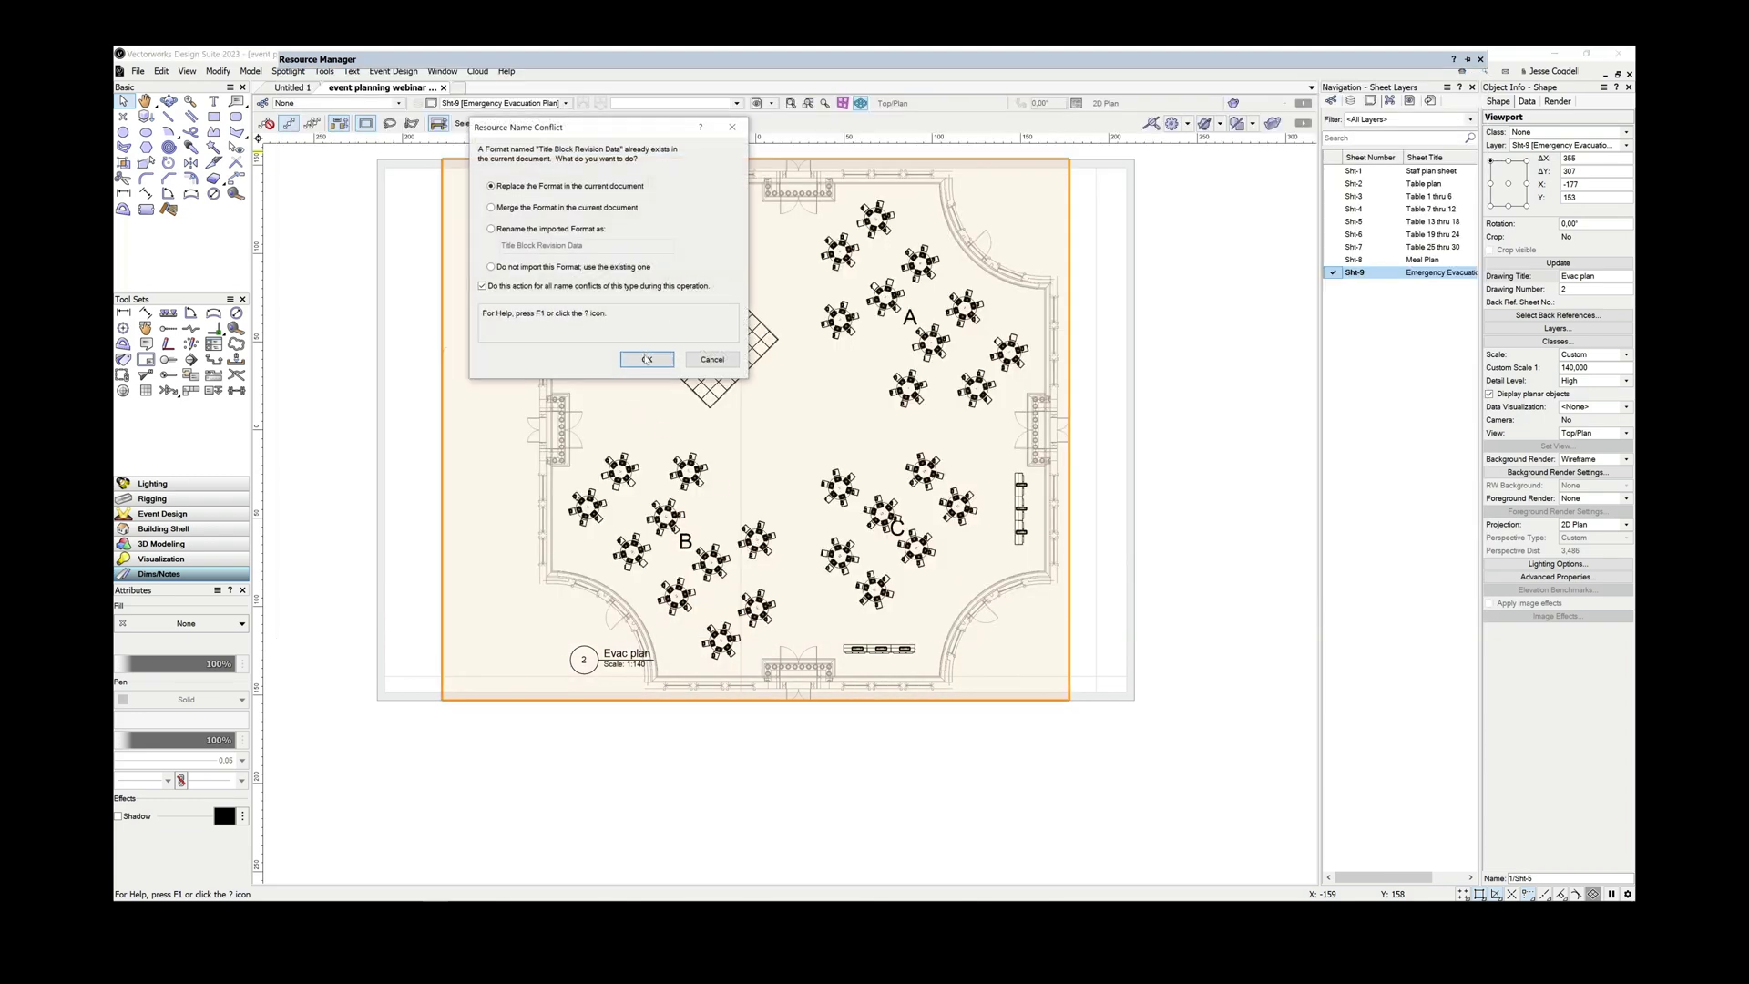
pyautogui.click(647, 358)
pyautogui.click(637, 294)
pyautogui.click(753, 429)
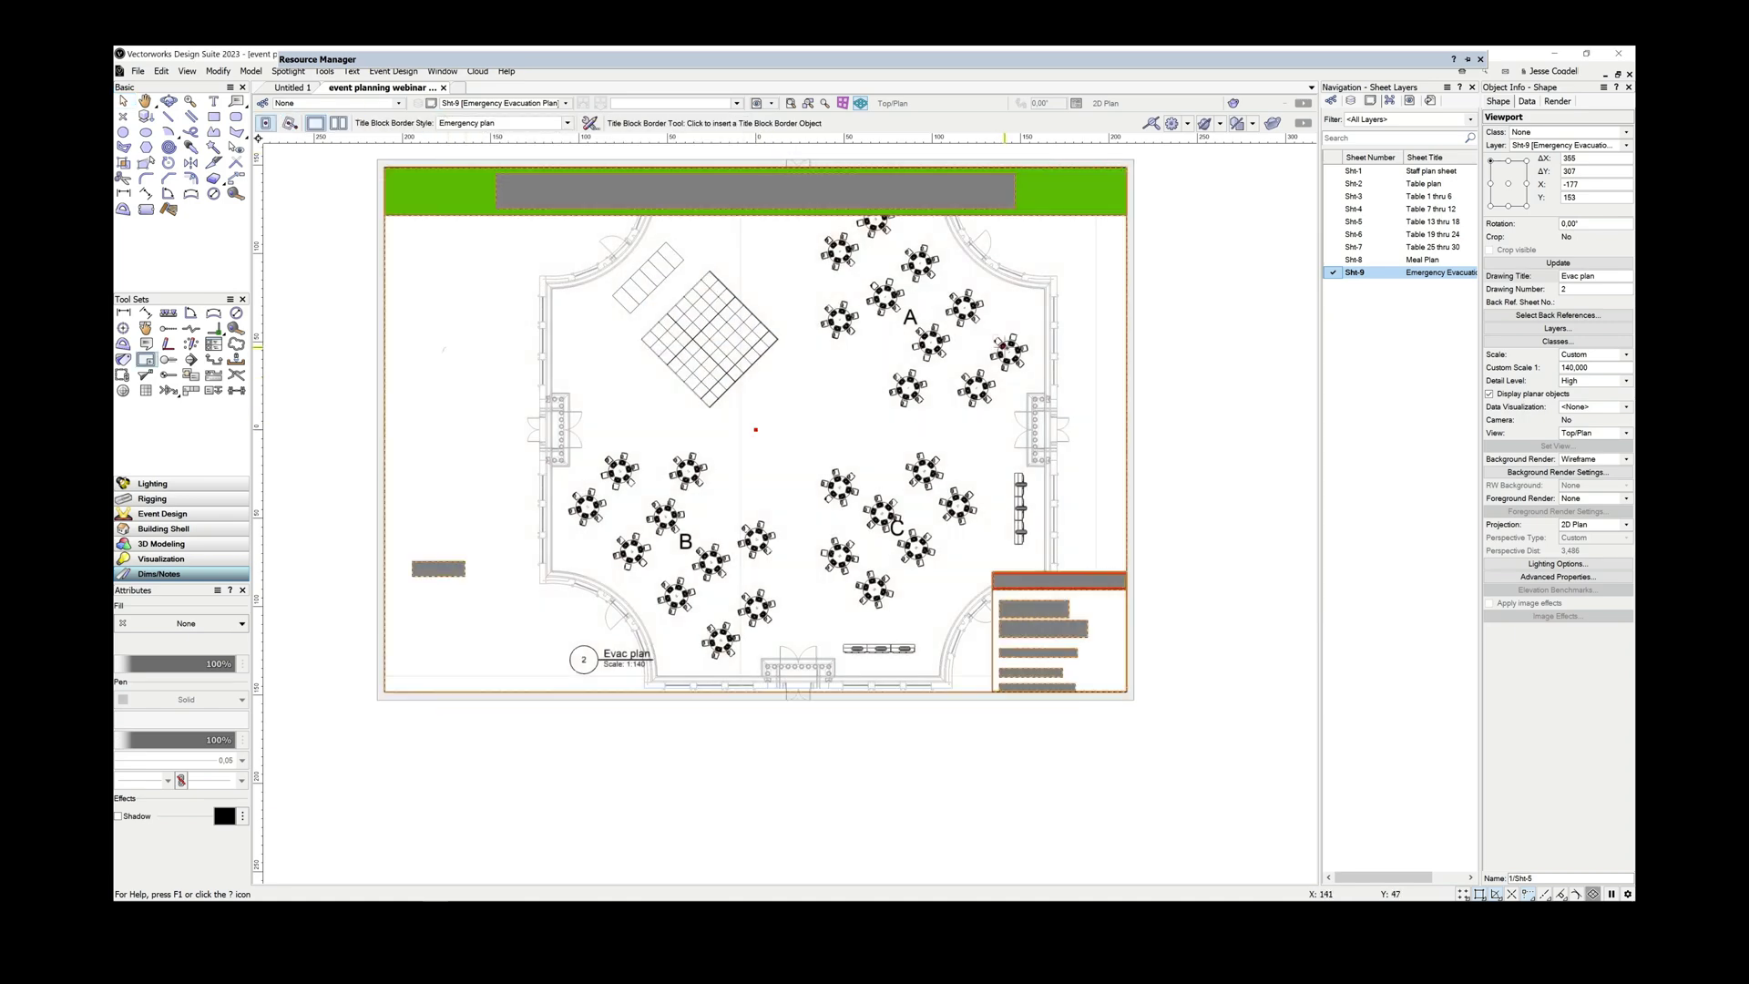
# - Browse the resource library's green safety sign symbols, then return to the title block styles folder
pyautogui.click(562, 59)
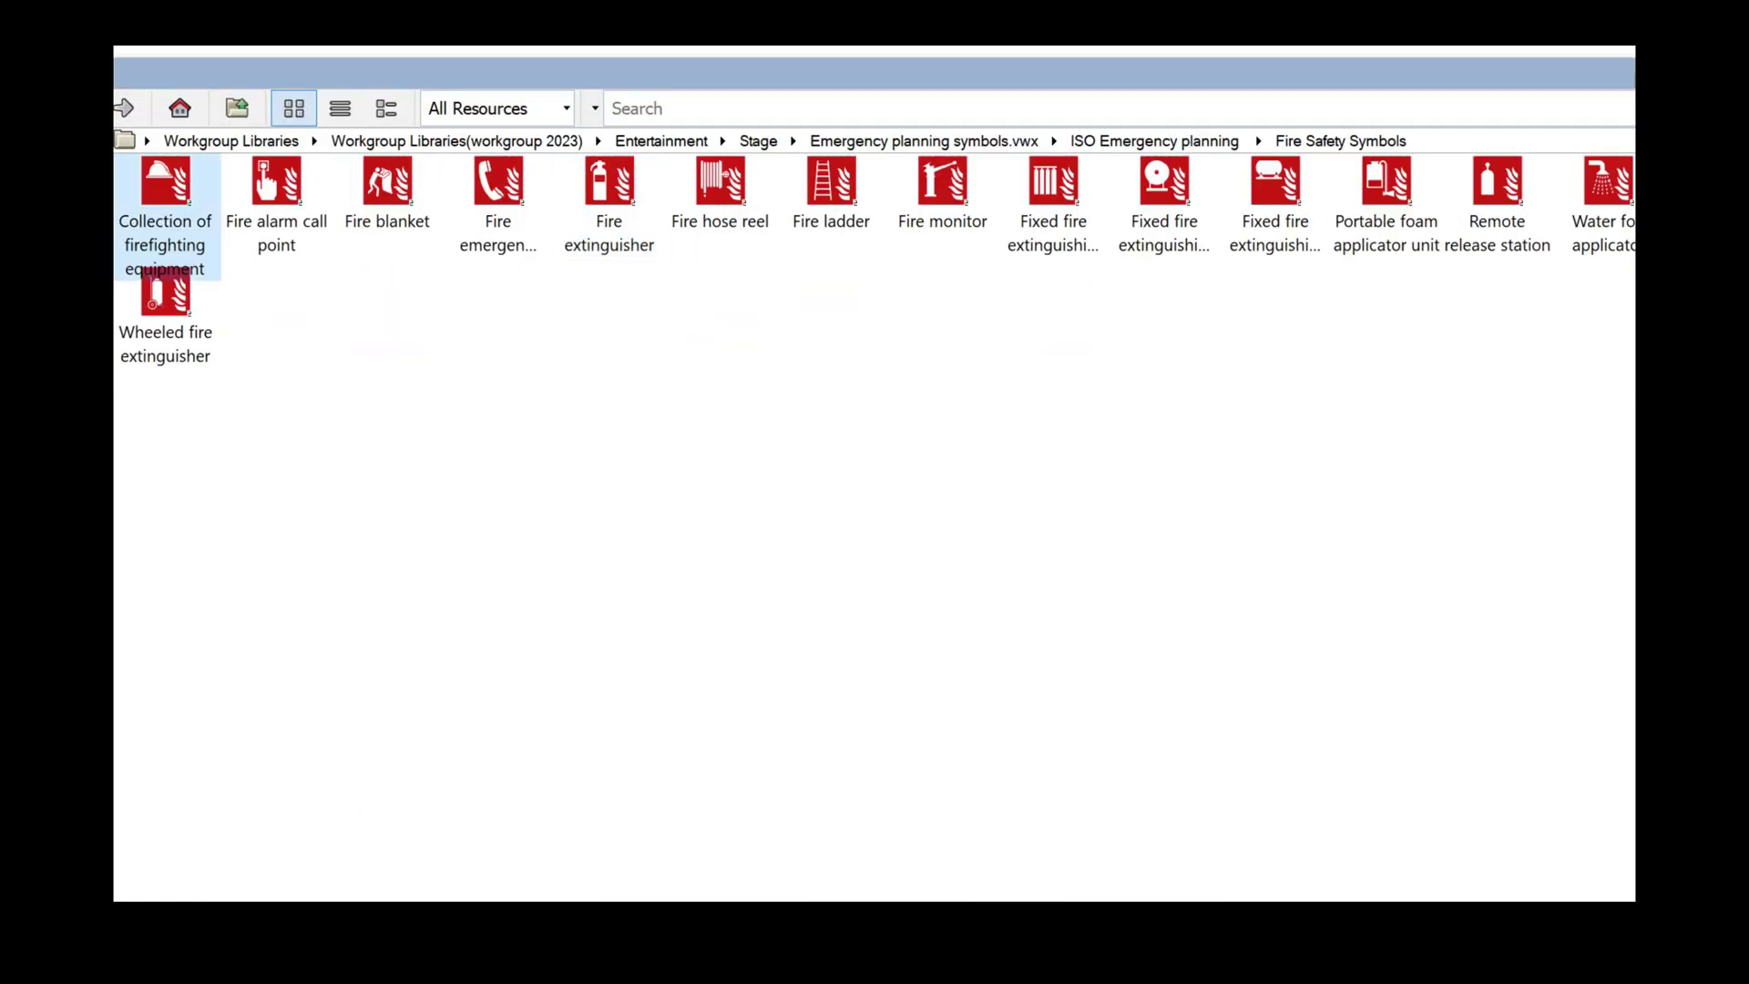
pyautogui.click(404, 335)
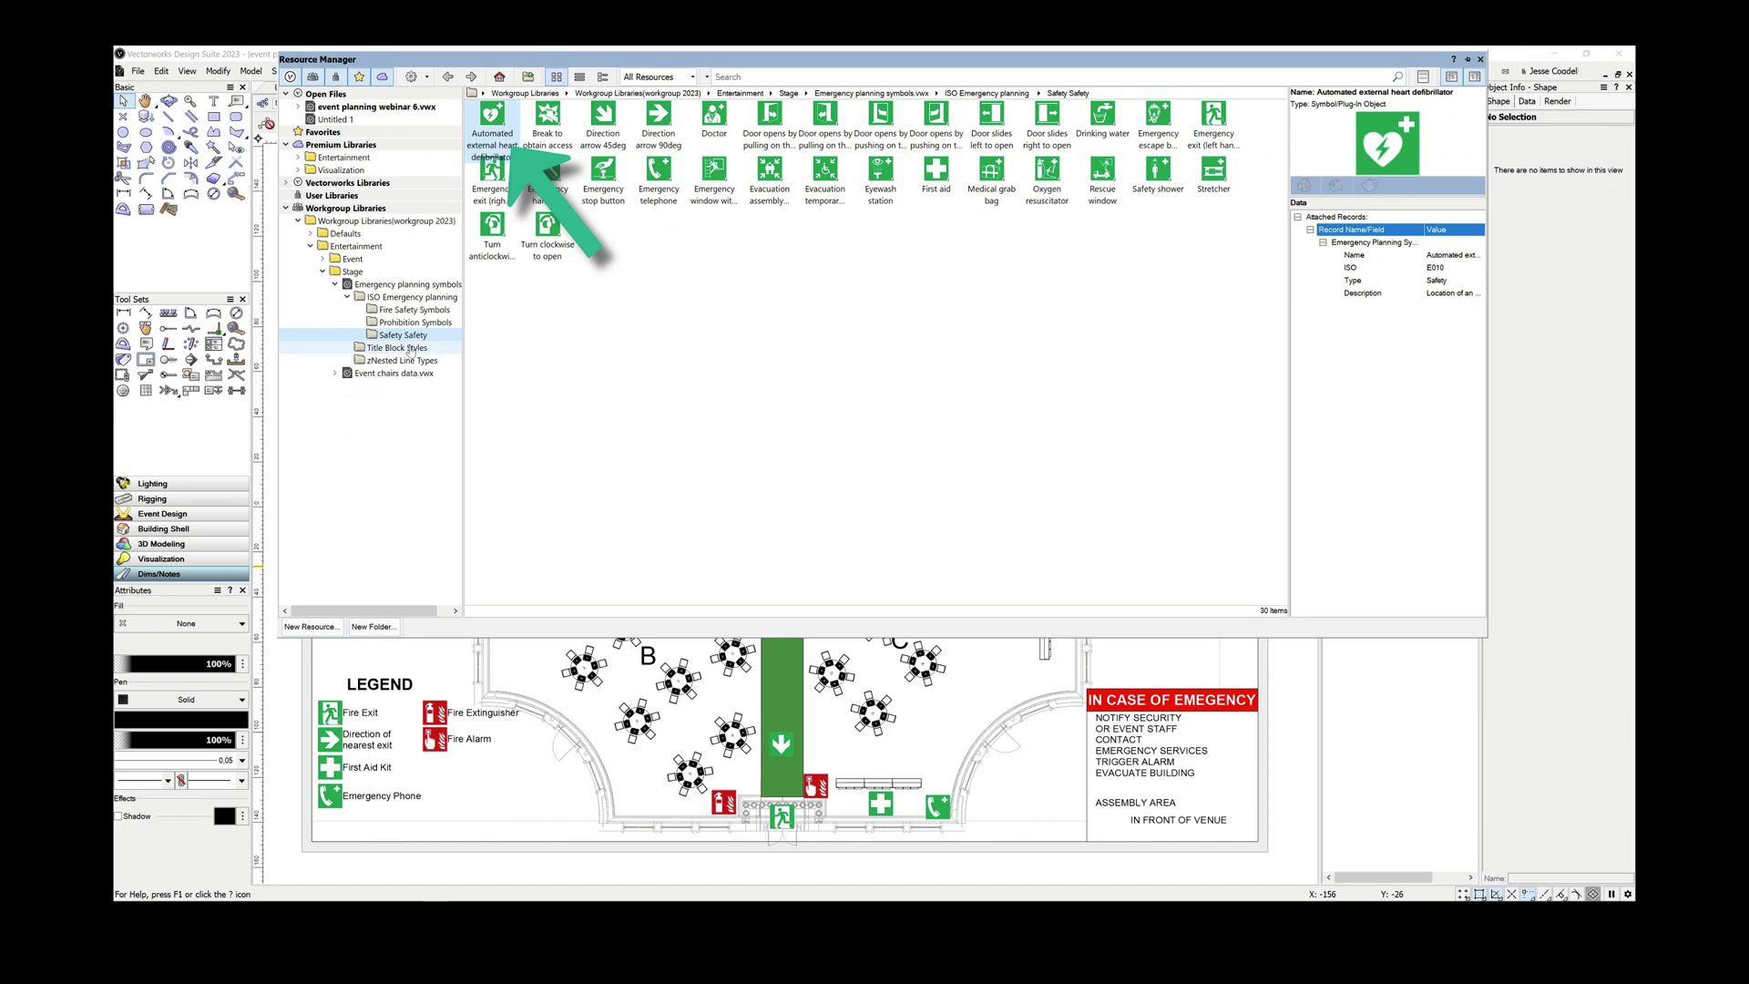
pyautogui.click(409, 350)
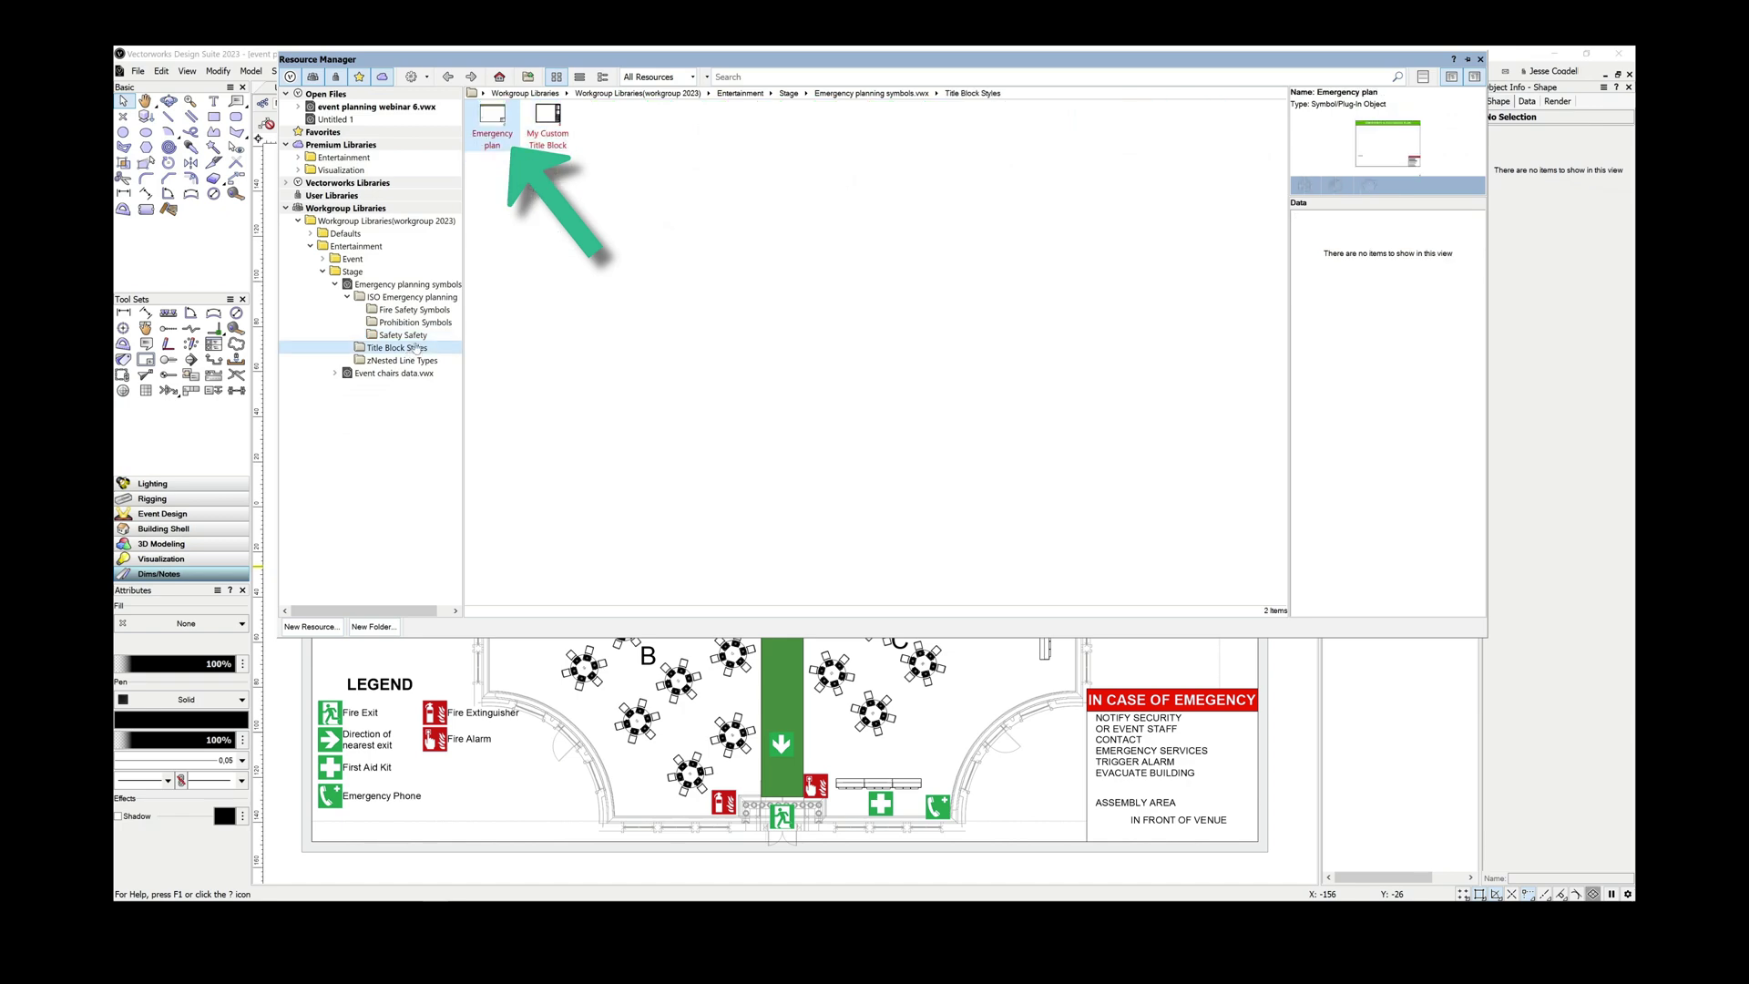